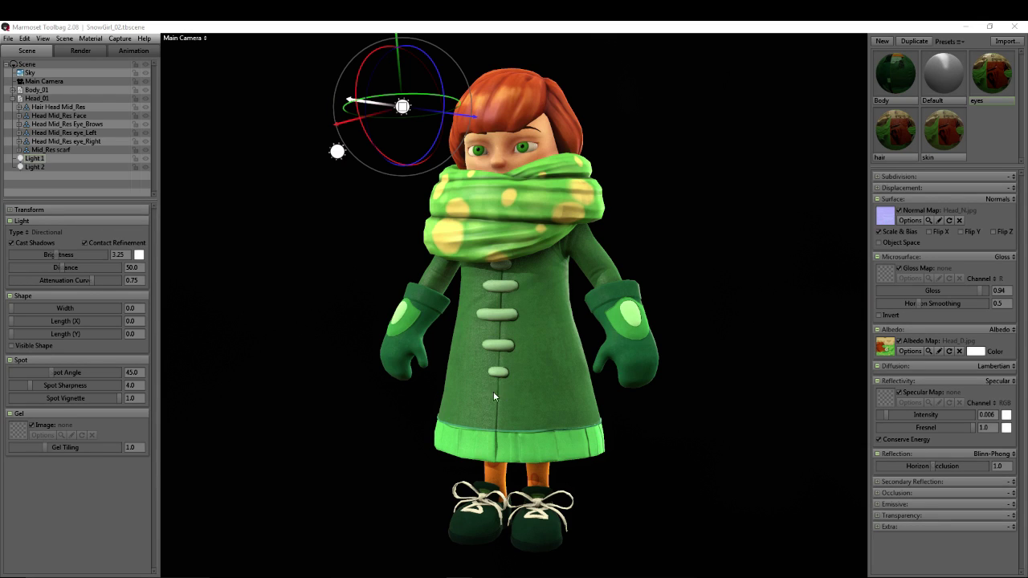
- Deselect Light 1 and examine the character's scarf, coat buttons and mittens up close
click(684, 25)
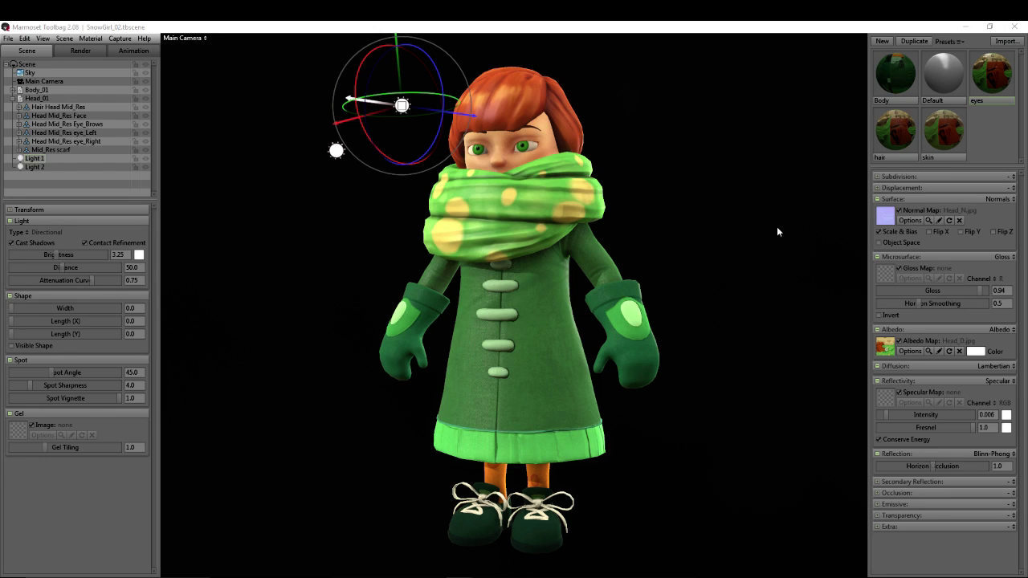
click(717, 263)
drag(748, 269, 627, 364)
drag(724, 413, 418, 260)
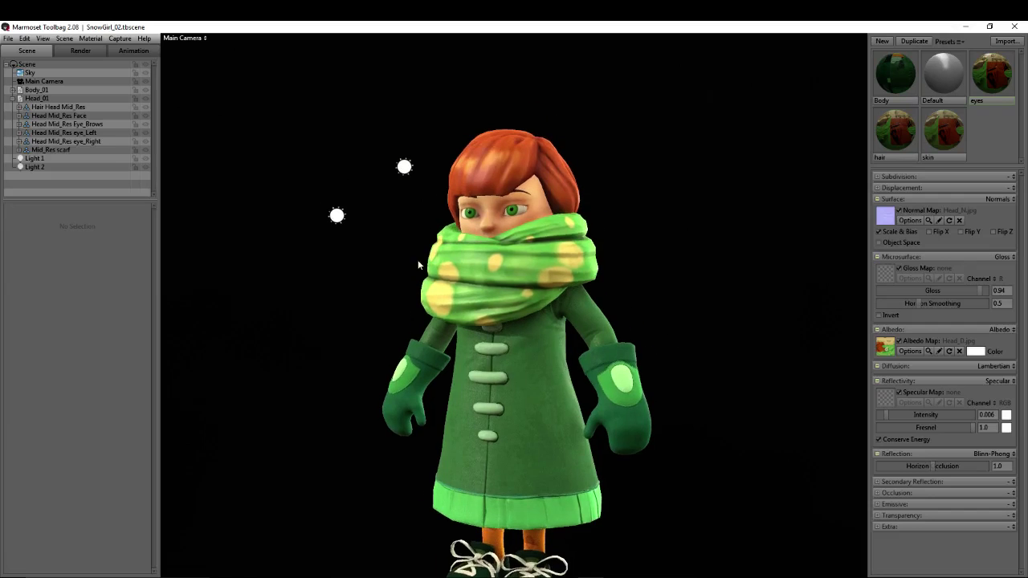
right_drag(418, 260, 560, 314)
drag(560, 314, 654, 330)
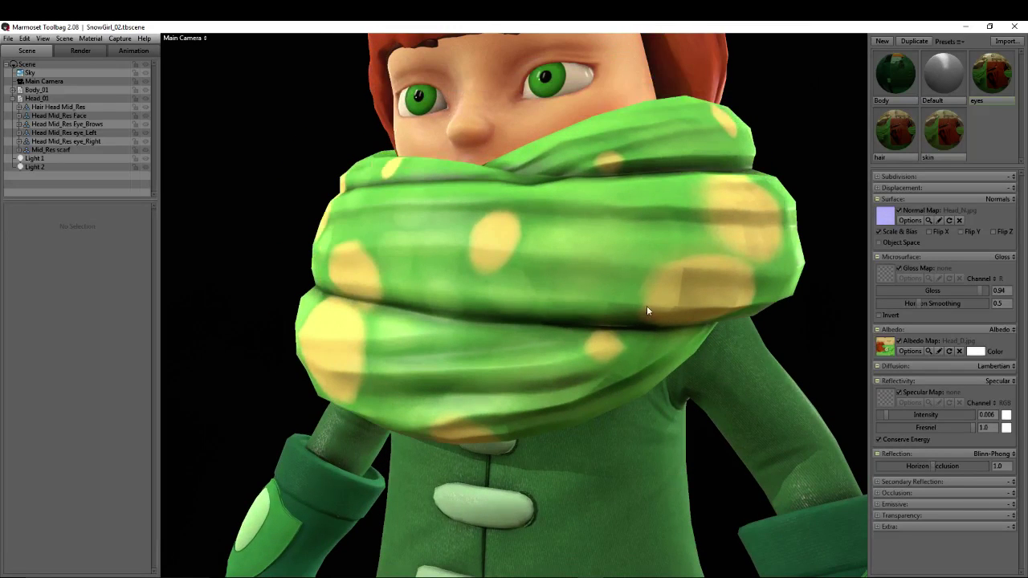
middle_drag(682, 454, 595, 305)
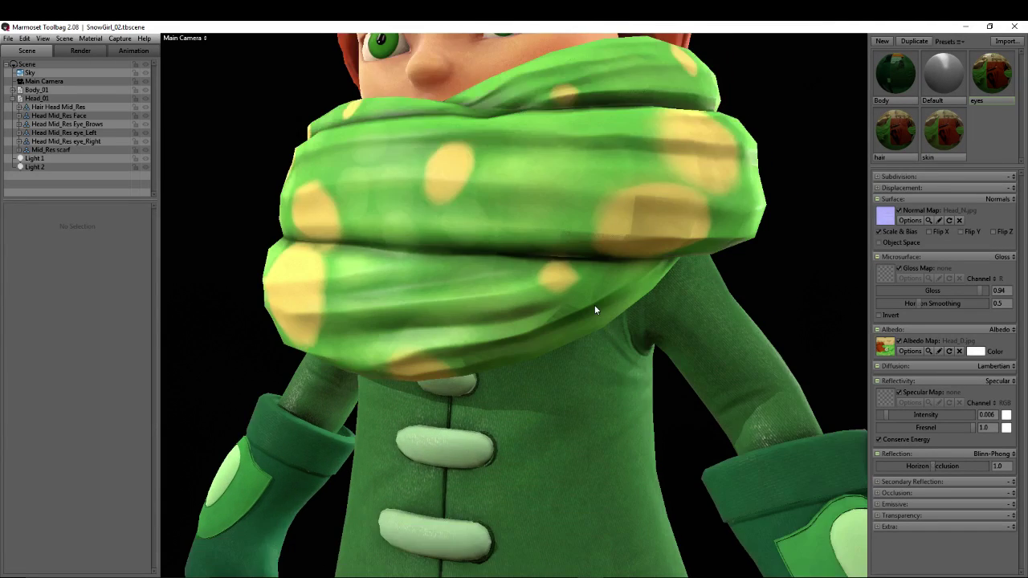
right_drag(594, 305, 521, 386)
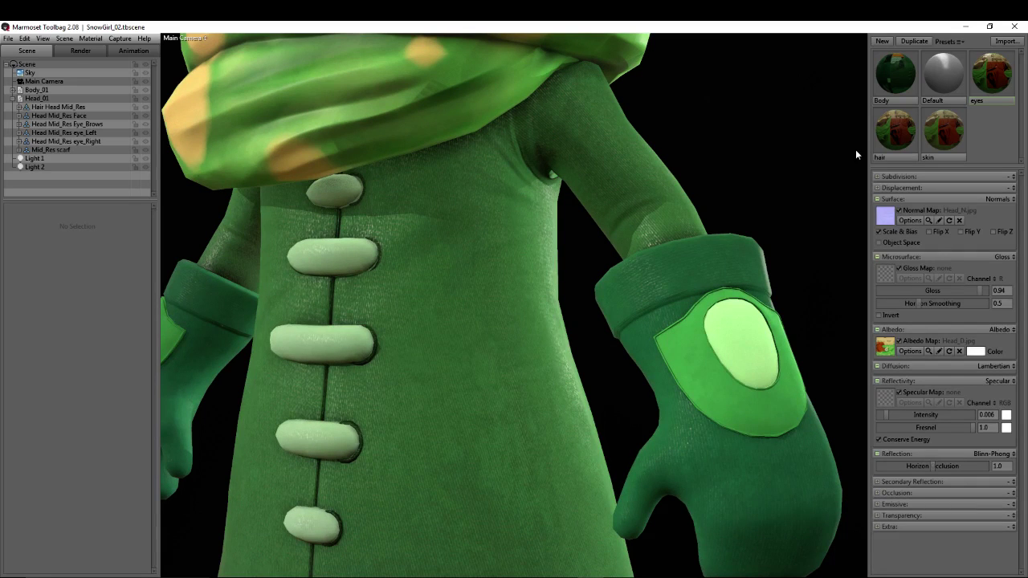
- Examine the whole snow girl character from the front, from hair to shoes
key(f)
drag(709, 236, 776, 245)
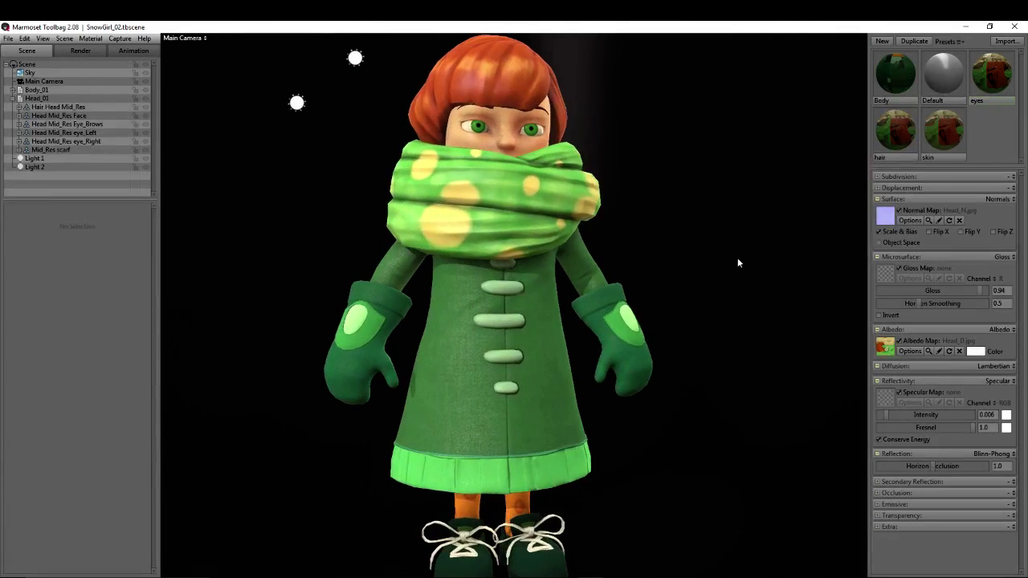
middle_drag(737, 259, 786, 291)
drag(786, 291, 661, 284)
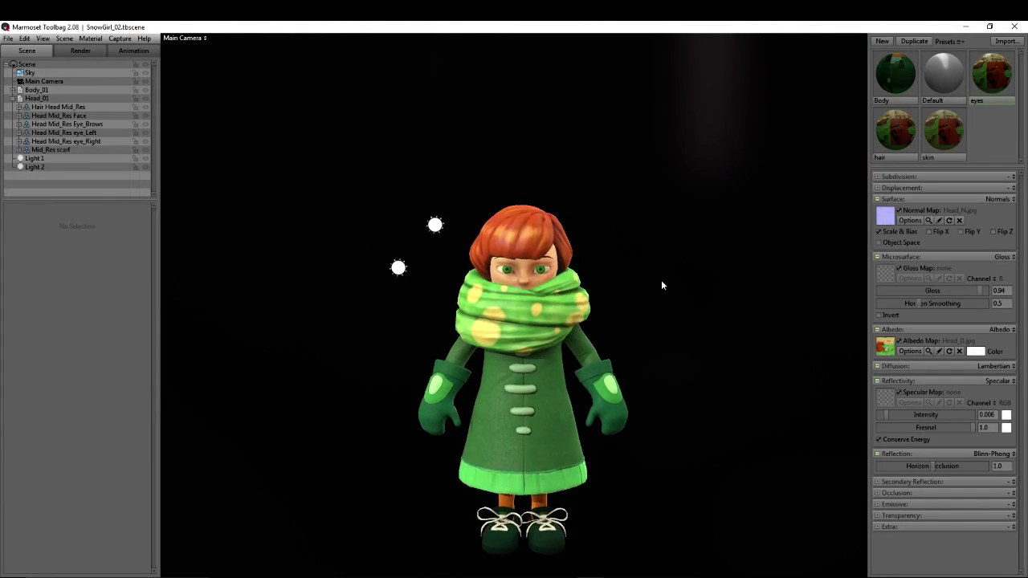
right_drag(661, 284, 641, 315)
middle_drag(869, 171, 820, 239)
- Inspect the character's face, hair and scarf from the front and side, ending on the full figure
scroll(815, 218, down, 6)
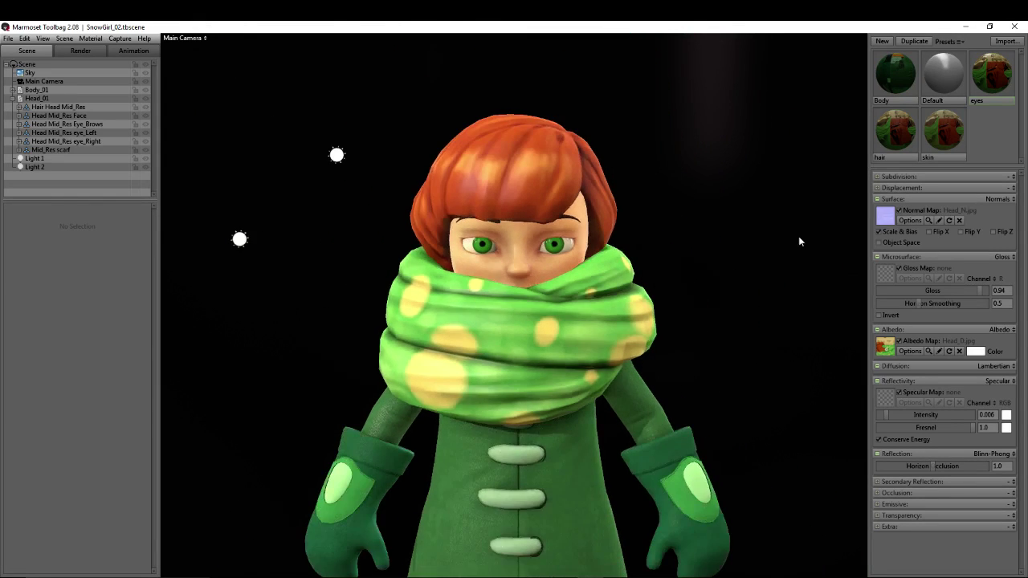
drag(798, 239, 743, 235)
scroll(380, 356, up, 5)
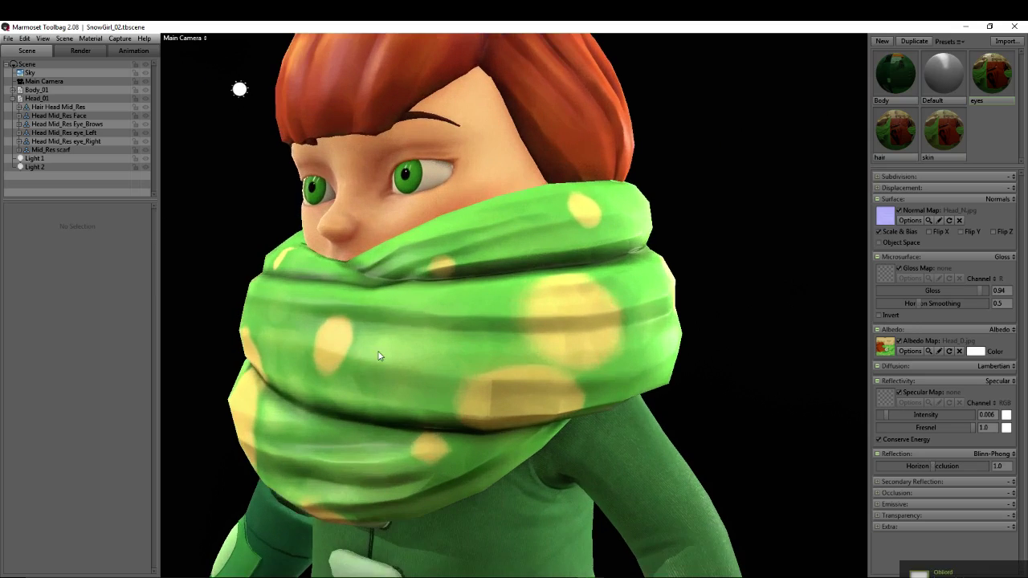
scroll(379, 356, down, 5)
drag(680, 394, 739, 333)
scroll(579, 238, down, 6)
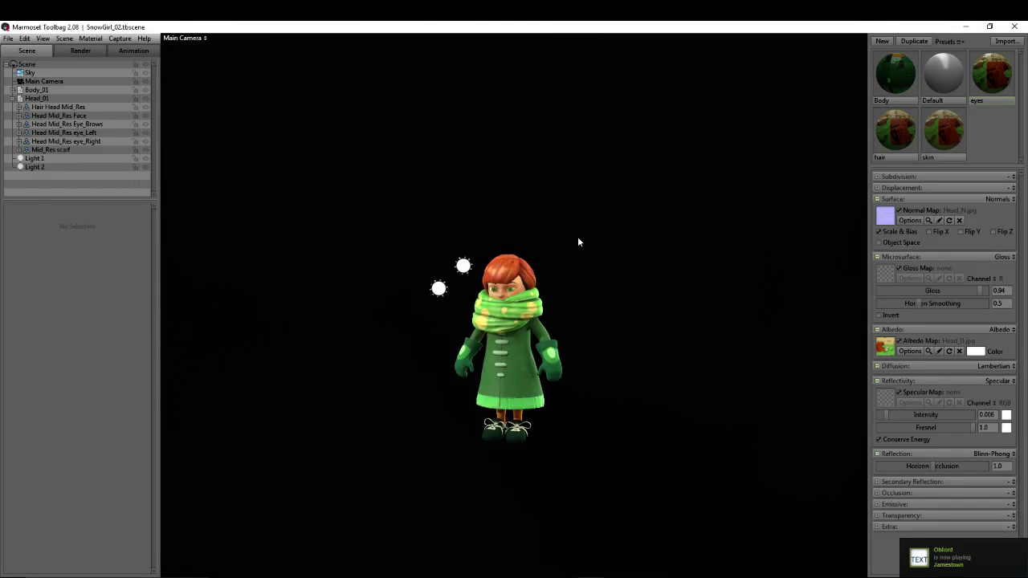
scroll(593, 247, up, 4)
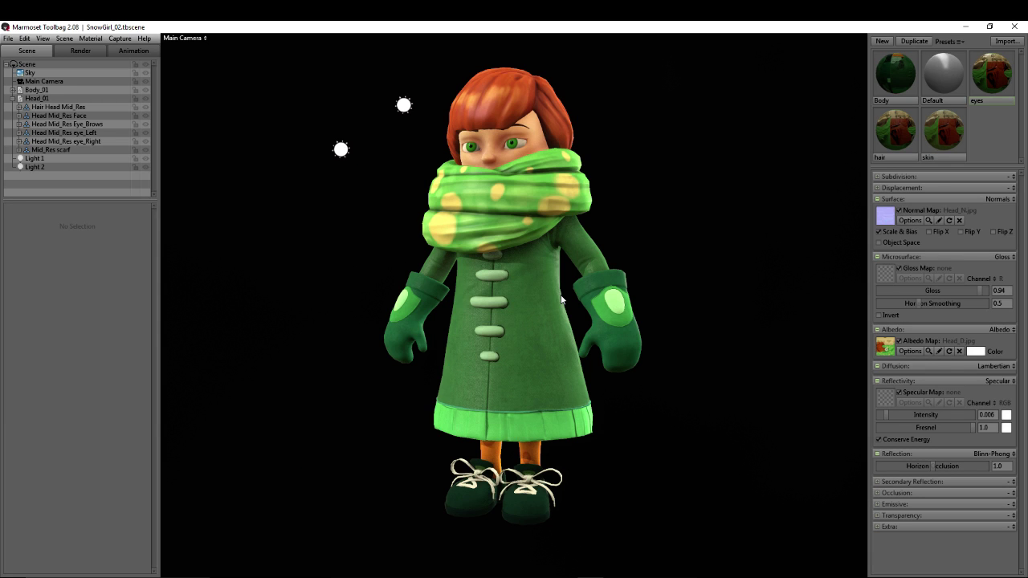
drag(637, 361, 541, 354)
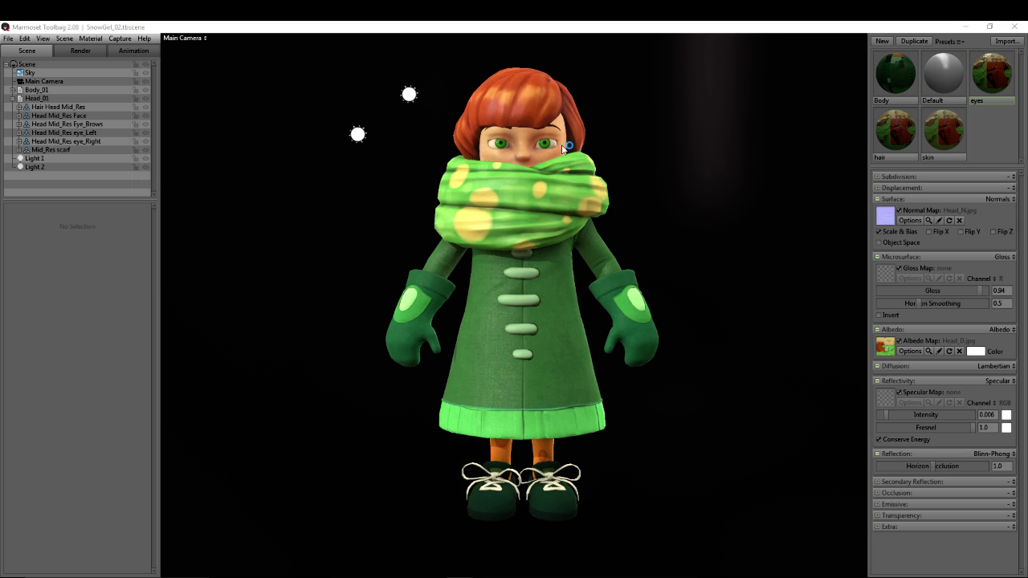
- Switch to the web browser and review the feature sections of the Marmoset Toolbag 2 product page
key(alt+Tab)
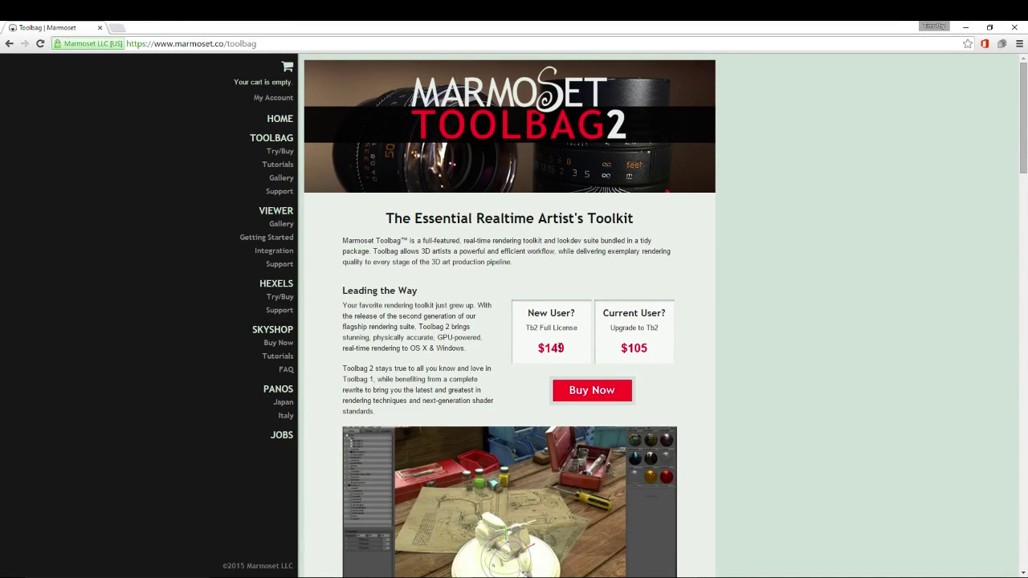
scroll(848, 405, down, 1)
scroll(849, 405, down, 6)
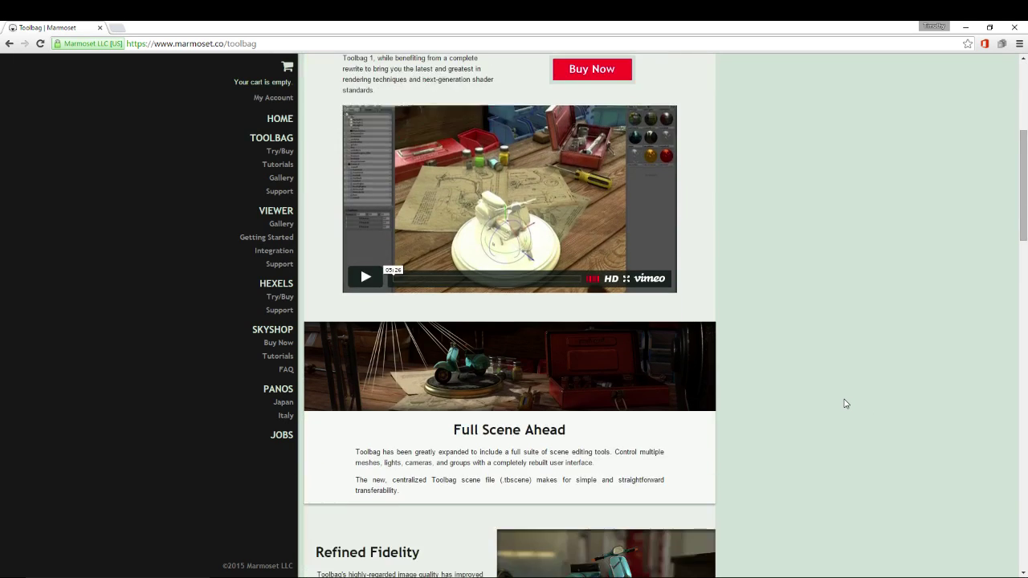
scroll(846, 404, down, 1)
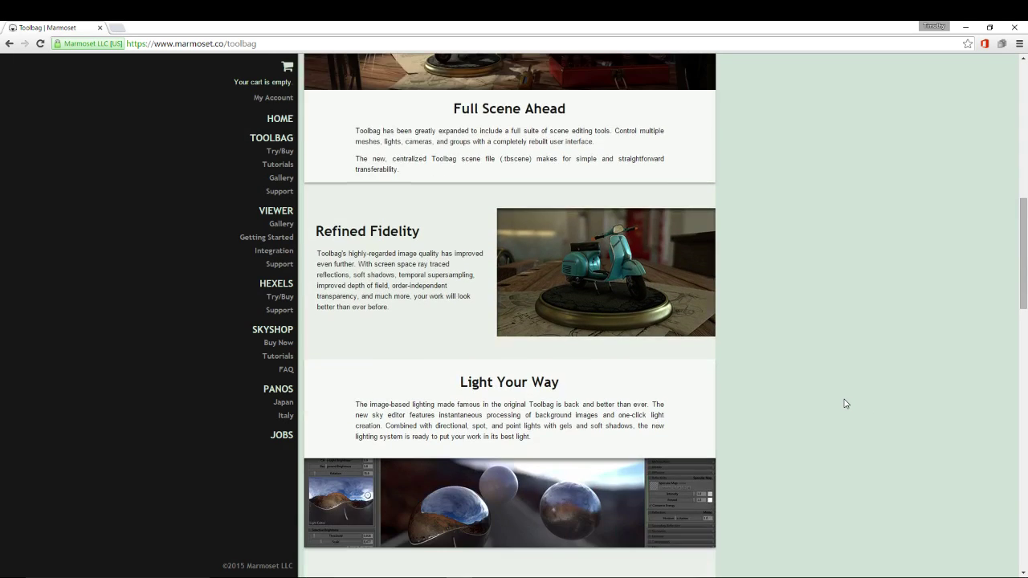
scroll(845, 403, down, 1)
scroll(845, 404, up, 1)
scroll(840, 404, down, 3)
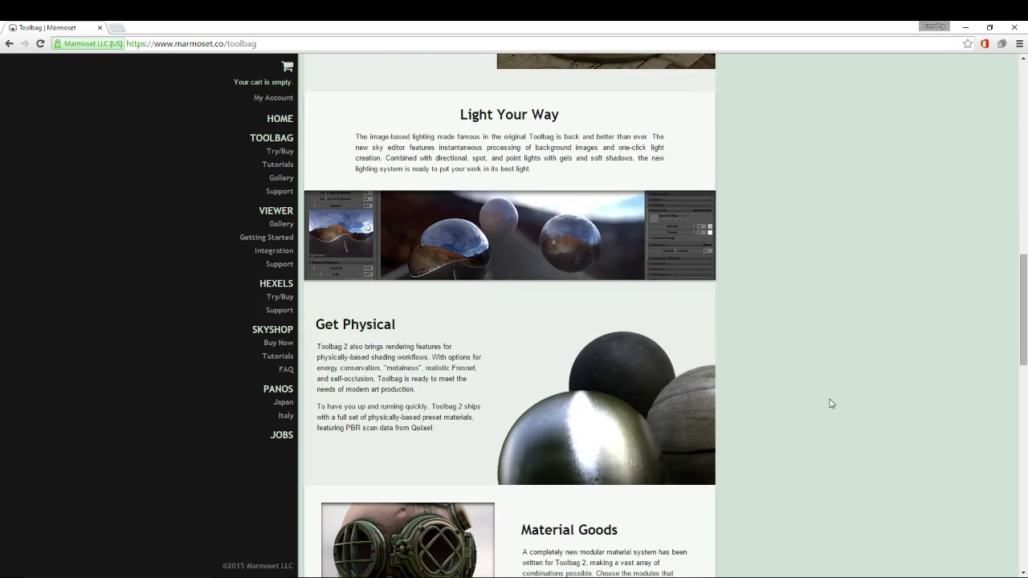
scroll(832, 403, up, 2)
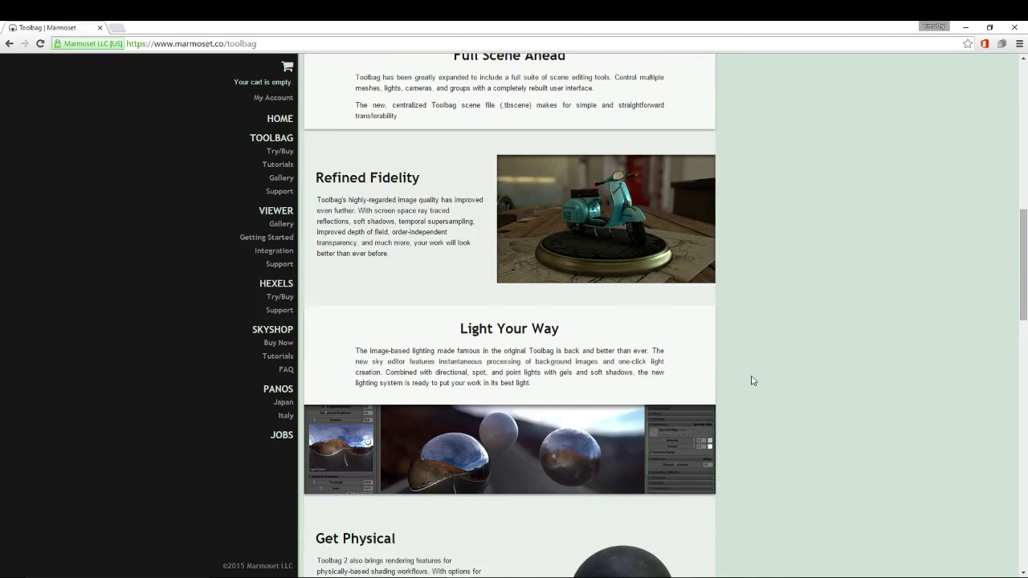
scroll(752, 380, up, 3)
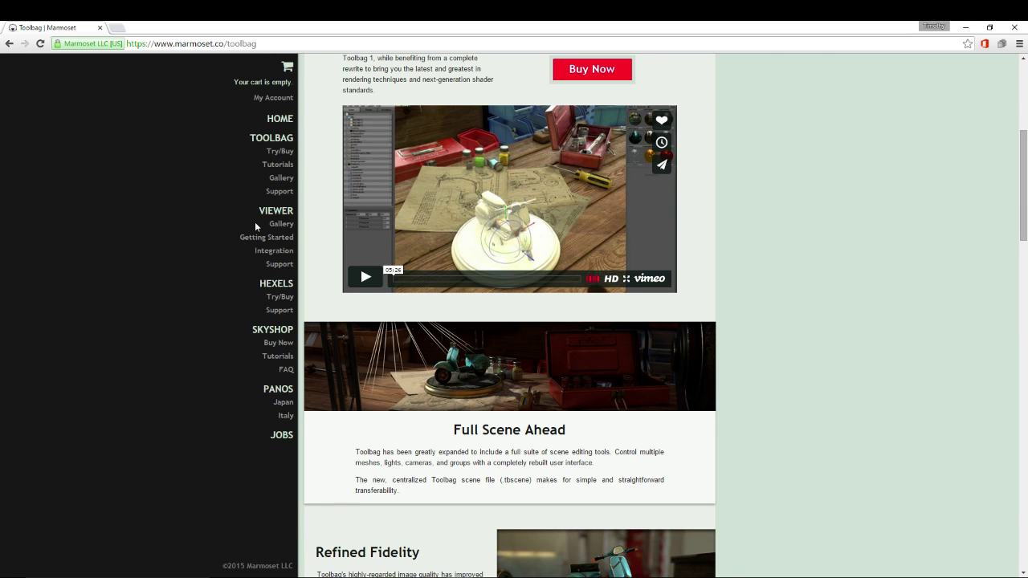
- Open the Toolbag tutorials page and look through the TB2 tutorials
click(281, 166)
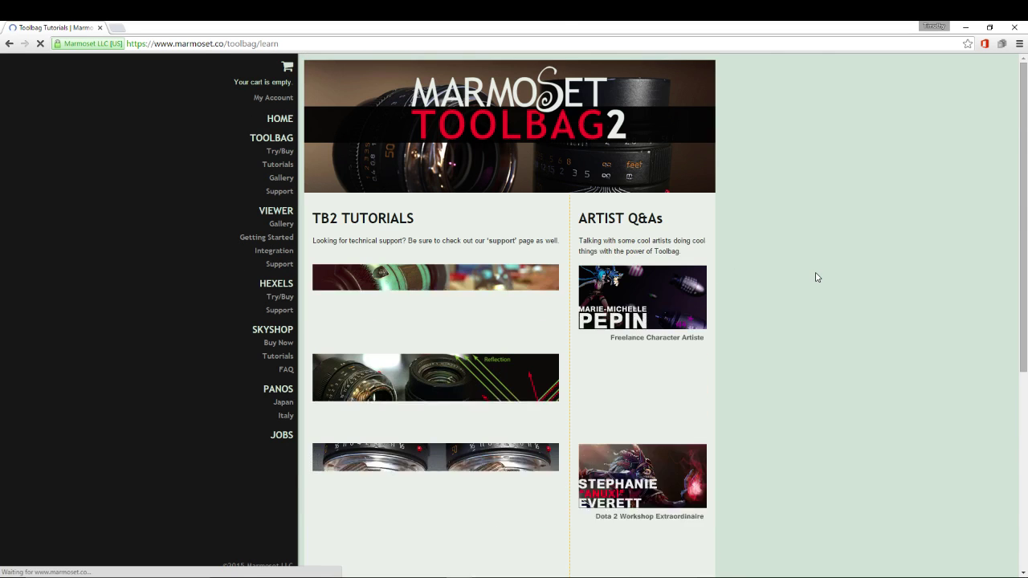
scroll(822, 289, down, 2)
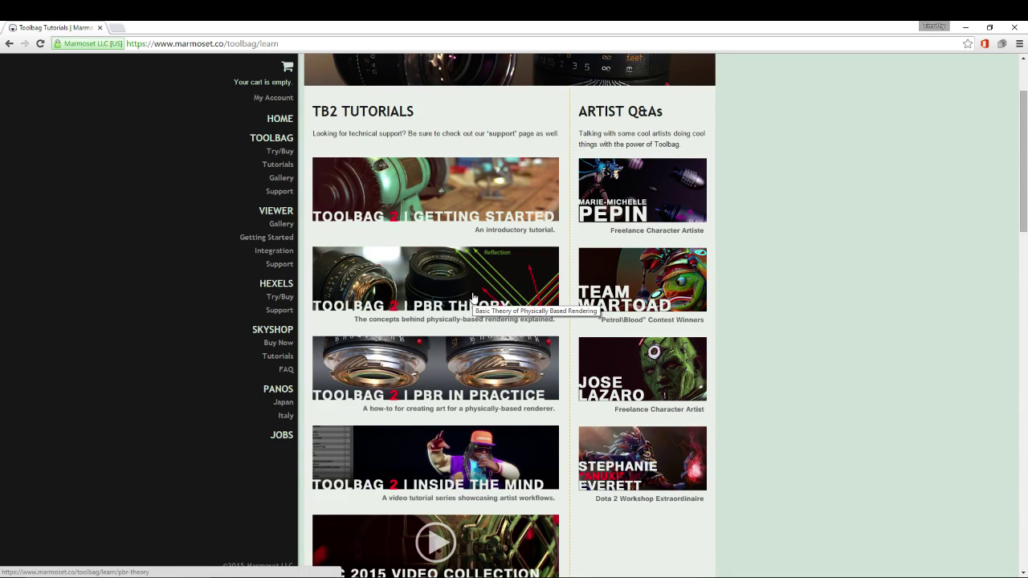
scroll(474, 298, down, 8)
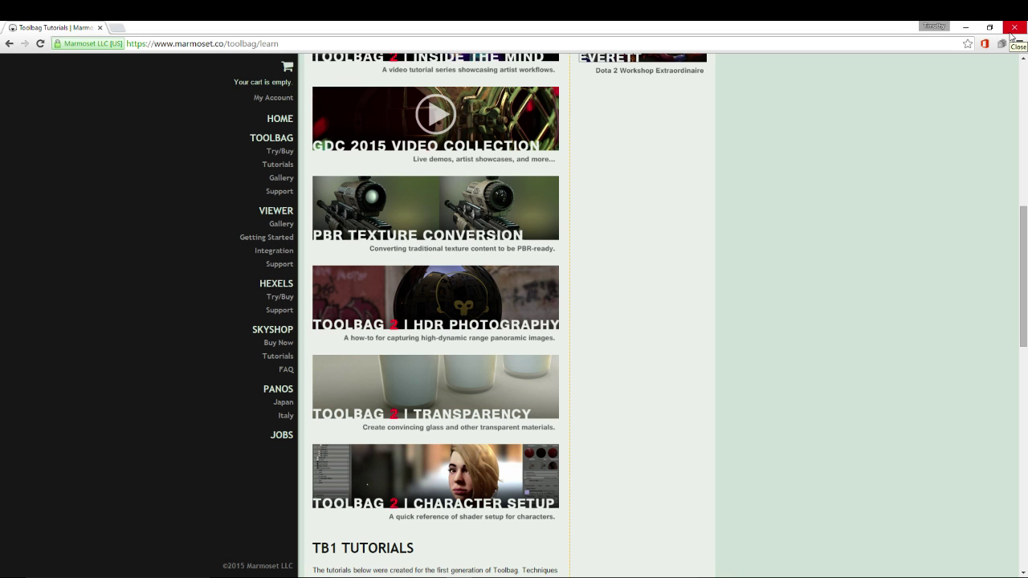
scroll(582, 333, up, 7)
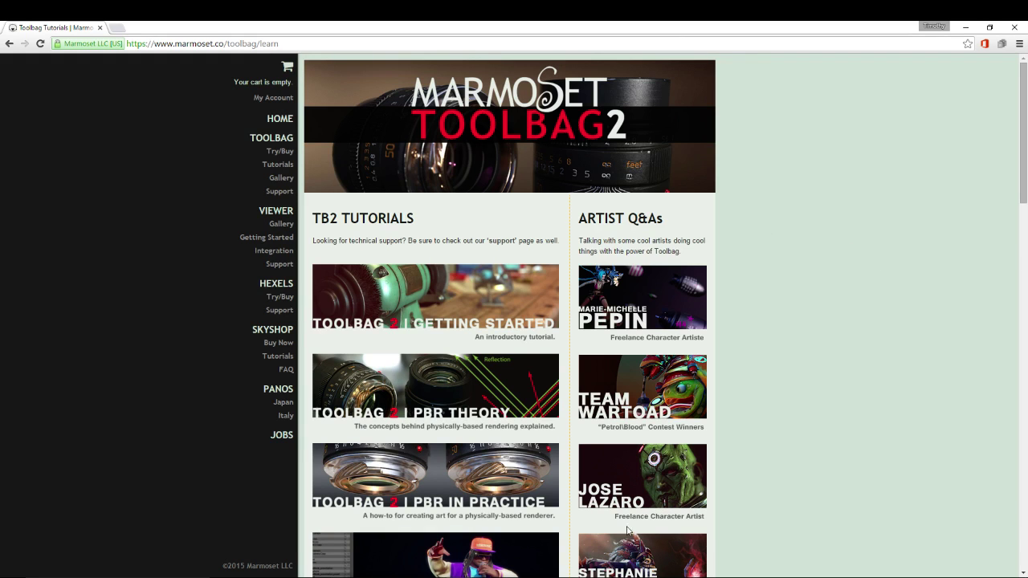
- Switch to Photoshop by way of Marmoset Toolbag and bring up the snow_girl concept painting
mouse_move(595, 577)
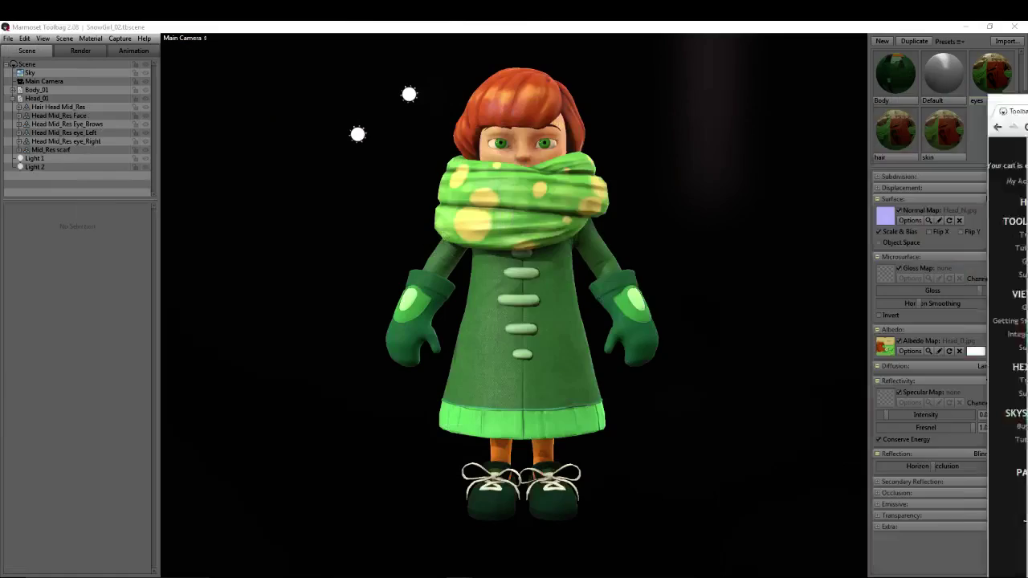
key(alt+Tab)
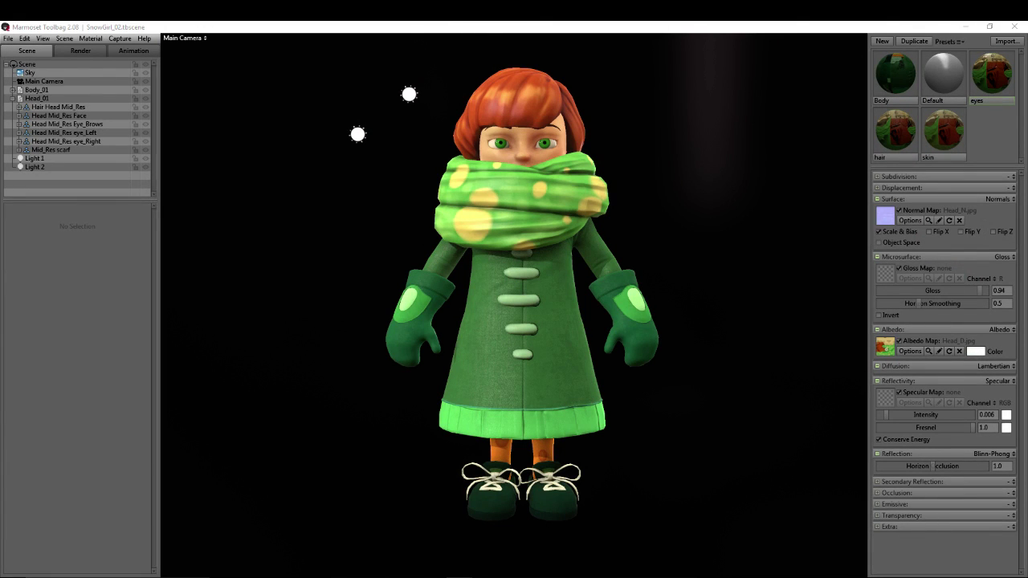
click(966, 26)
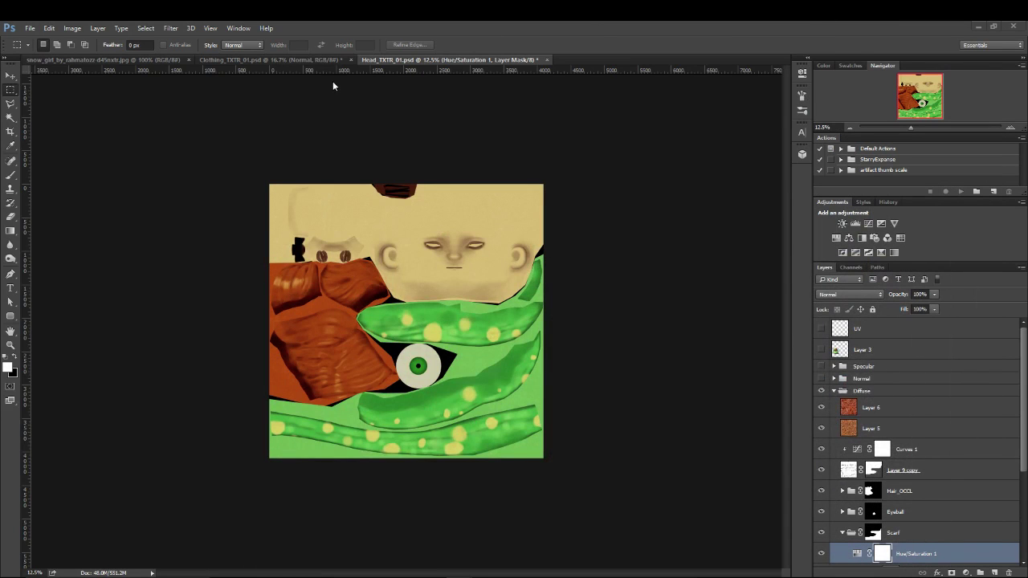
click(279, 61)
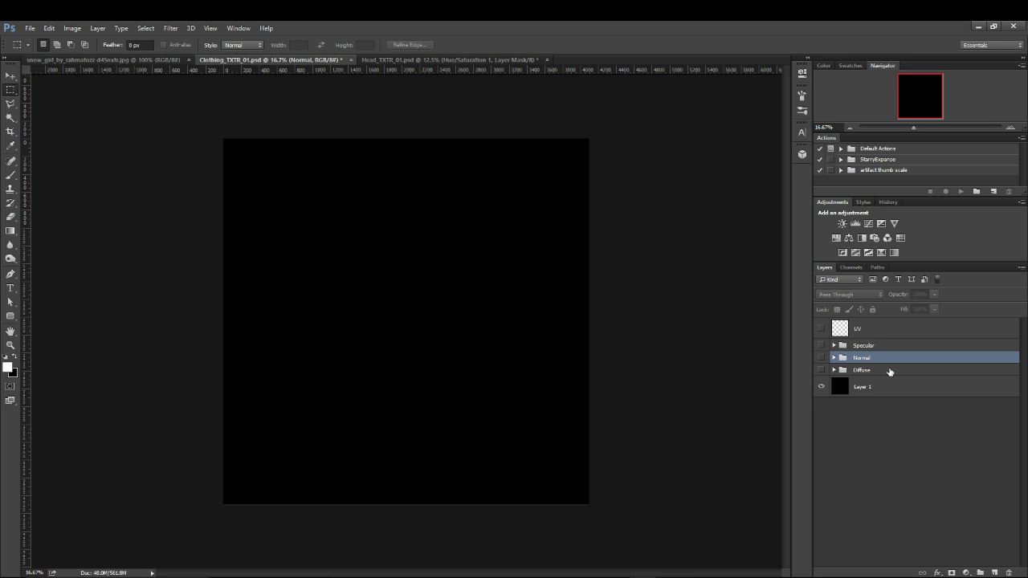
click(154, 62)
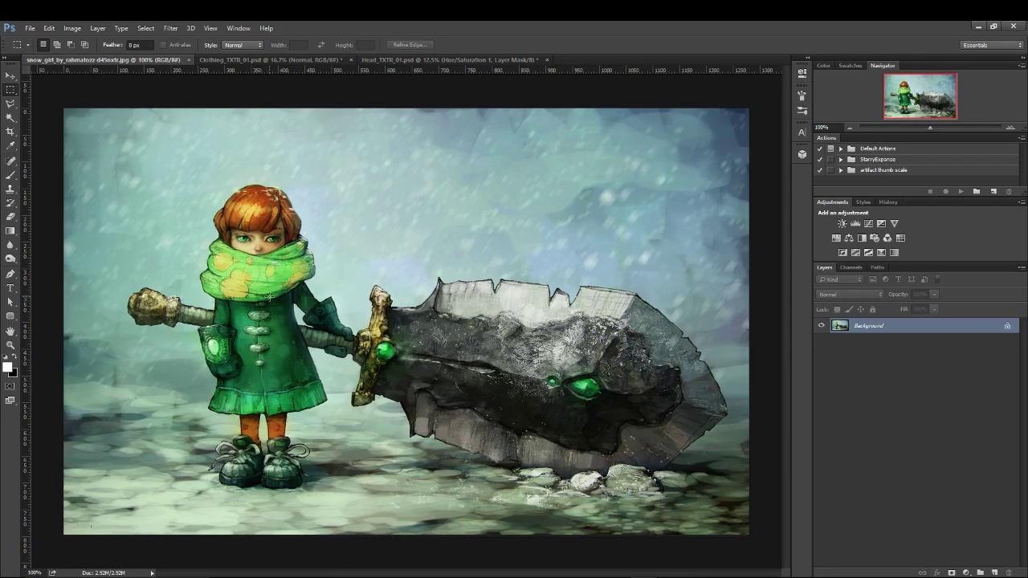
- Examine the concept painting at 300%, covering the girl's face, scarf, coat, mittens and the sword hilt
key(z)
click(273, 365)
click(249, 359)
drag(265, 193, 425, 310)
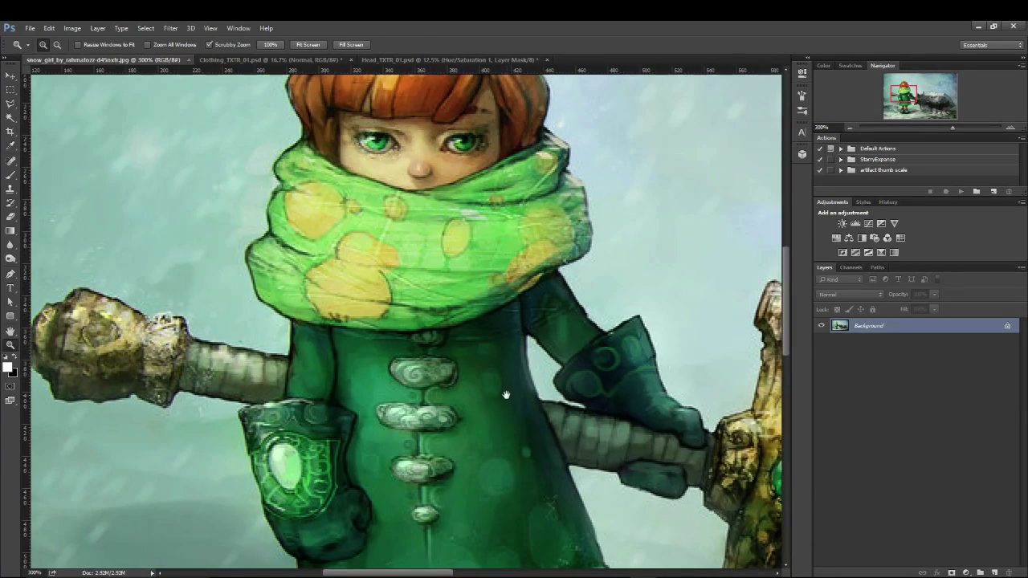
drag(727, 482, 408, 430)
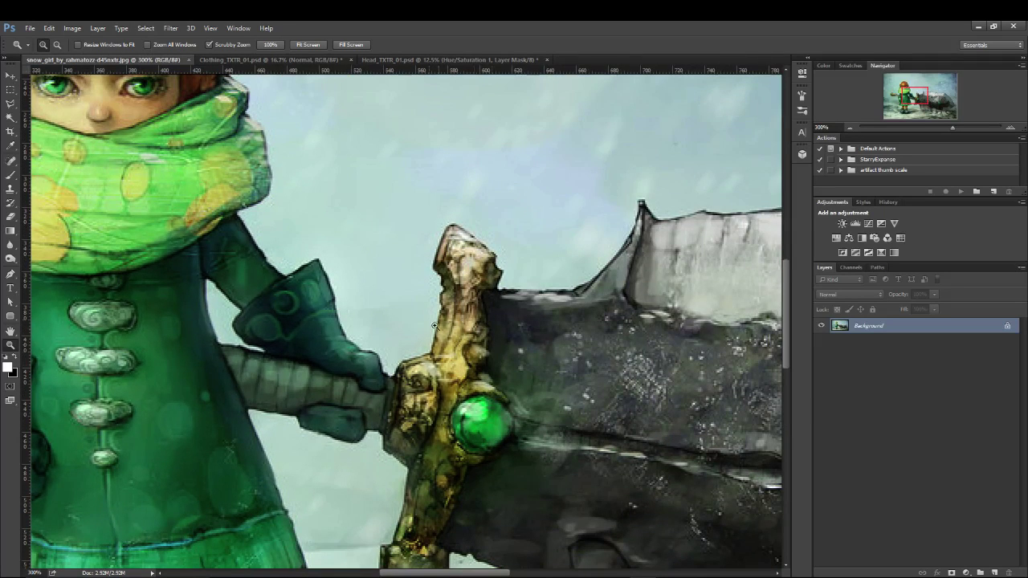
drag(294, 266, 504, 343)
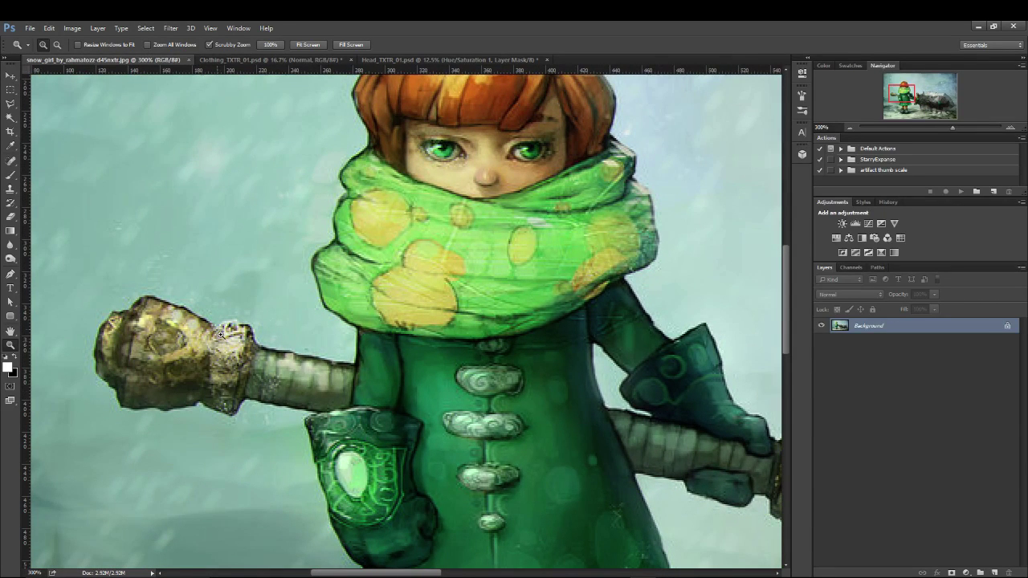
drag(515, 289, 394, 353)
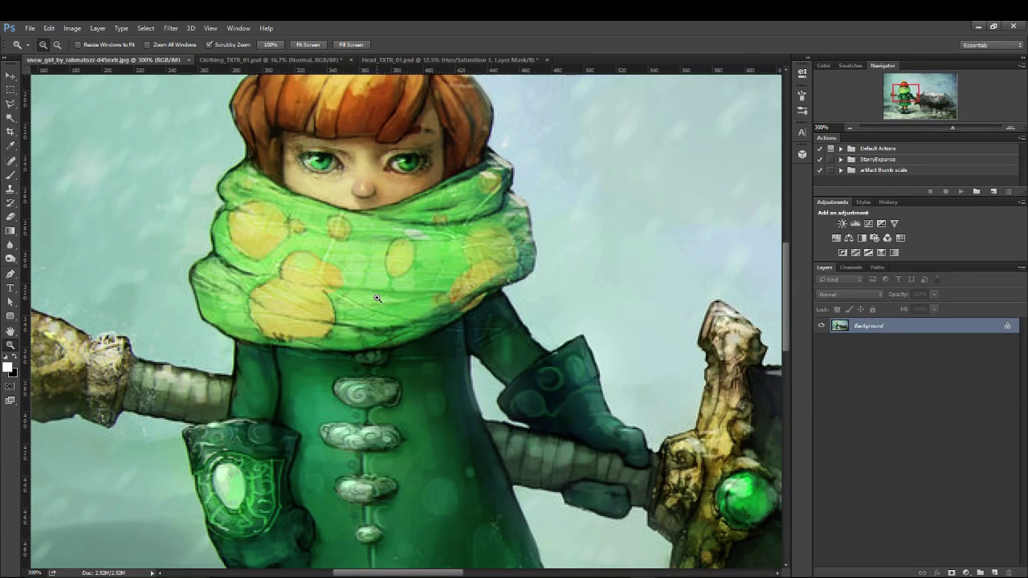
alt+click(377, 299)
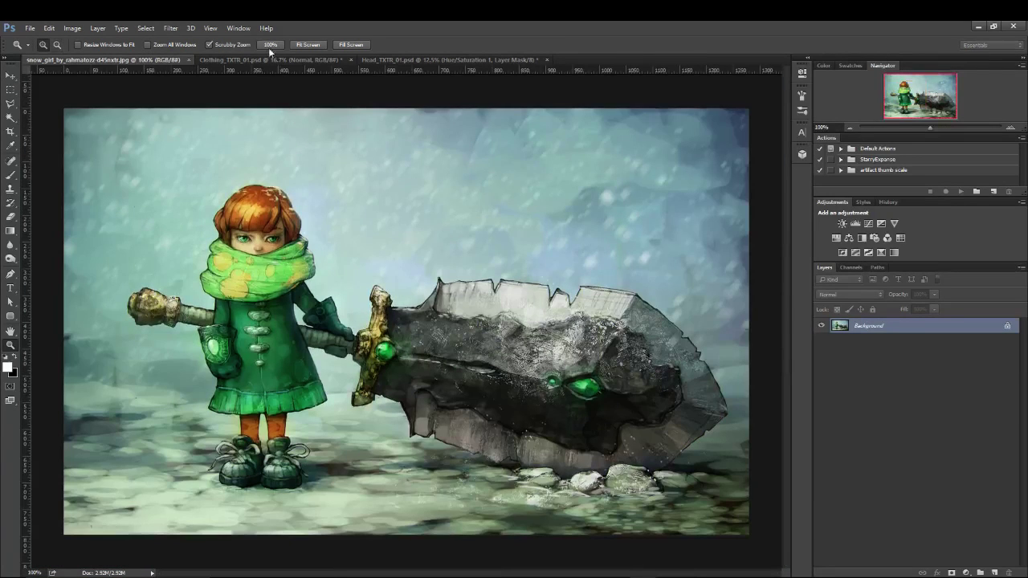
- Show the Diffuse group in Clothing_TXTR_01.psd and view the clothing texture at 25%
click(250, 58)
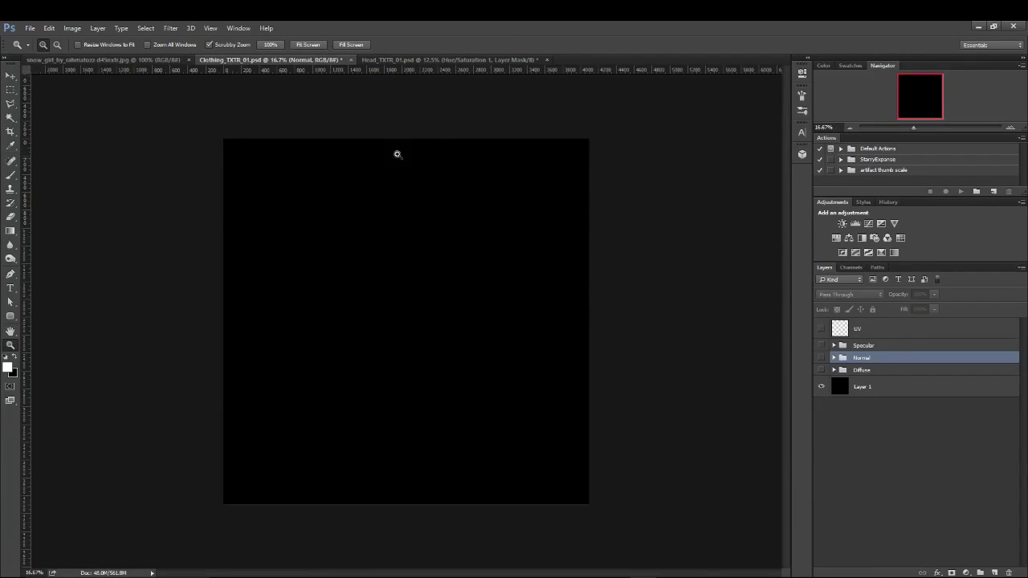
click(821, 370)
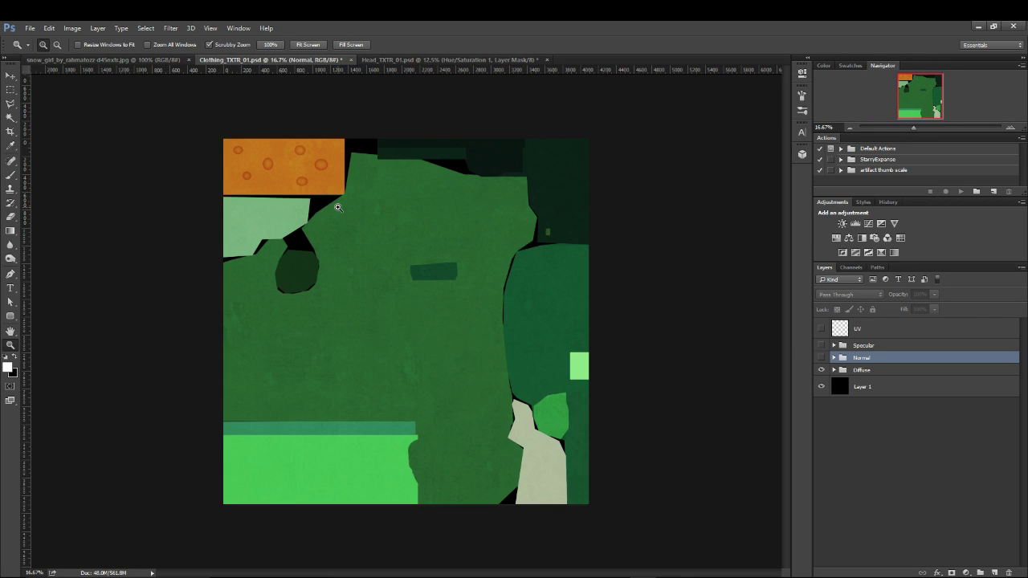
click(377, 302)
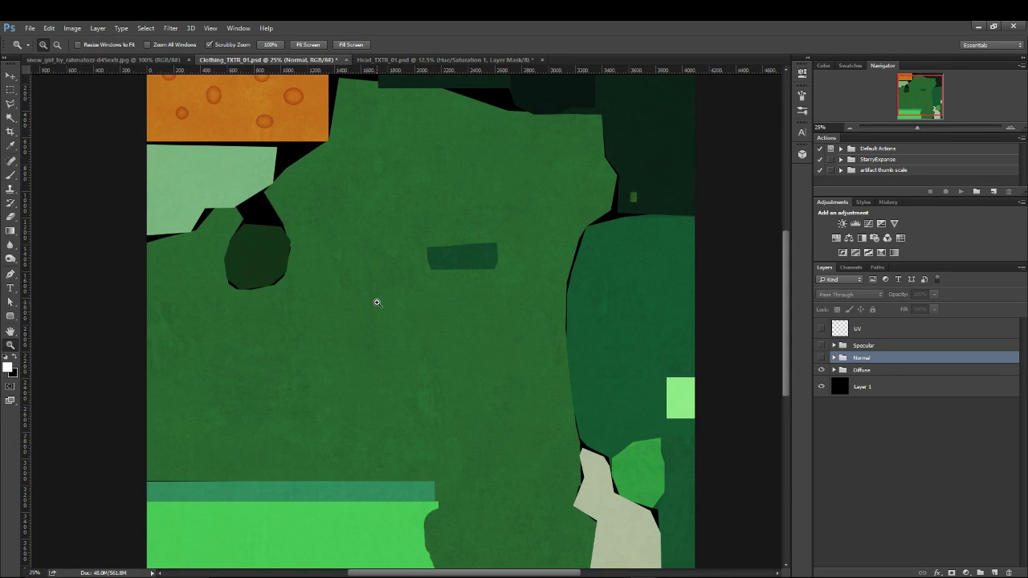
- Show the UV wireframe layer over the clothing texture and compare it with the head texture in Head_TXTR_01.psd
click(821, 329)
key(ctrl+minus)
key(ctrl+Tab)
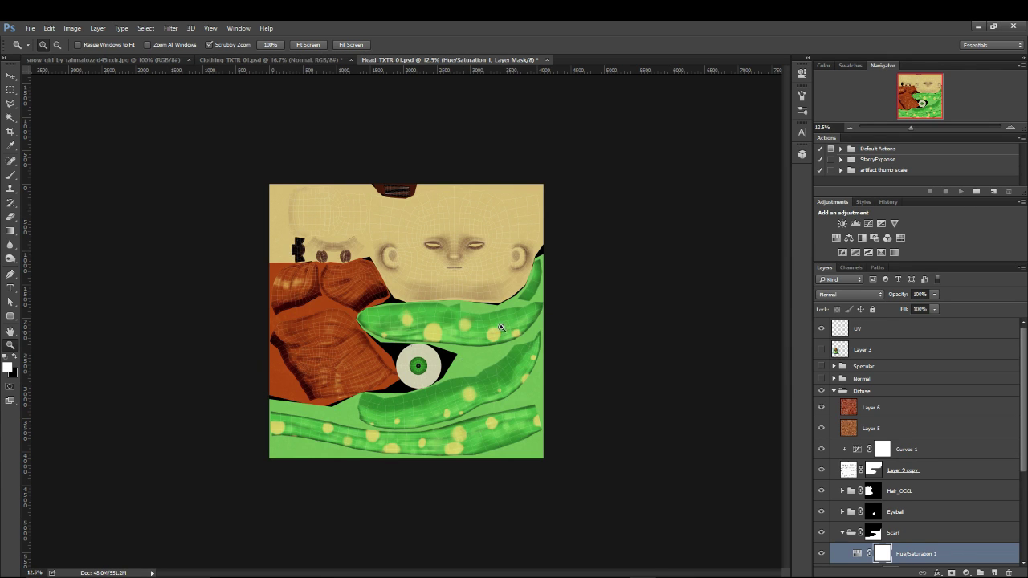
click(246, 60)
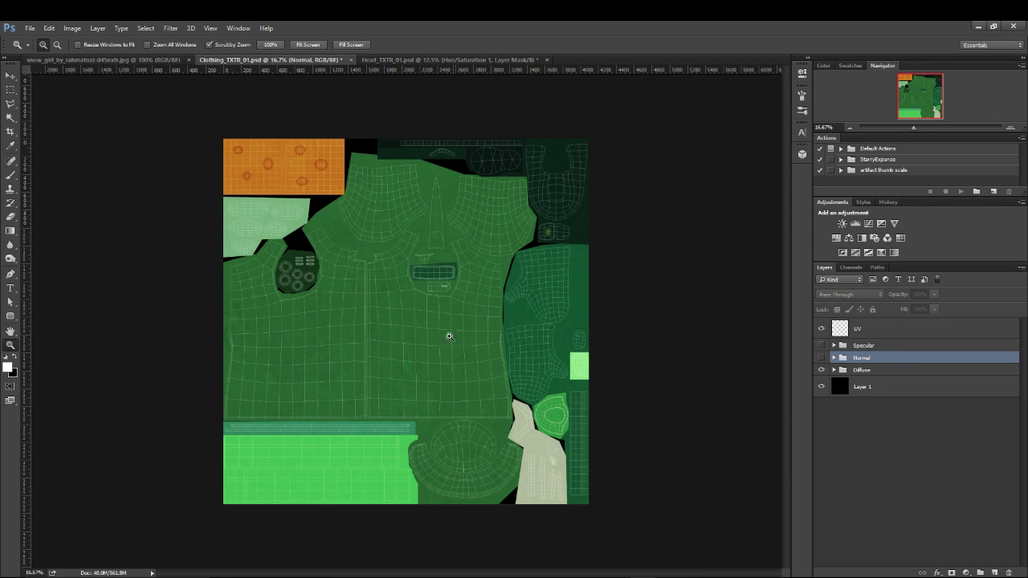
- Examine the jacket and glove UV areas of the clothing texture at 66.7% and expand the Diffuse group
click(392, 326)
click(392, 326)
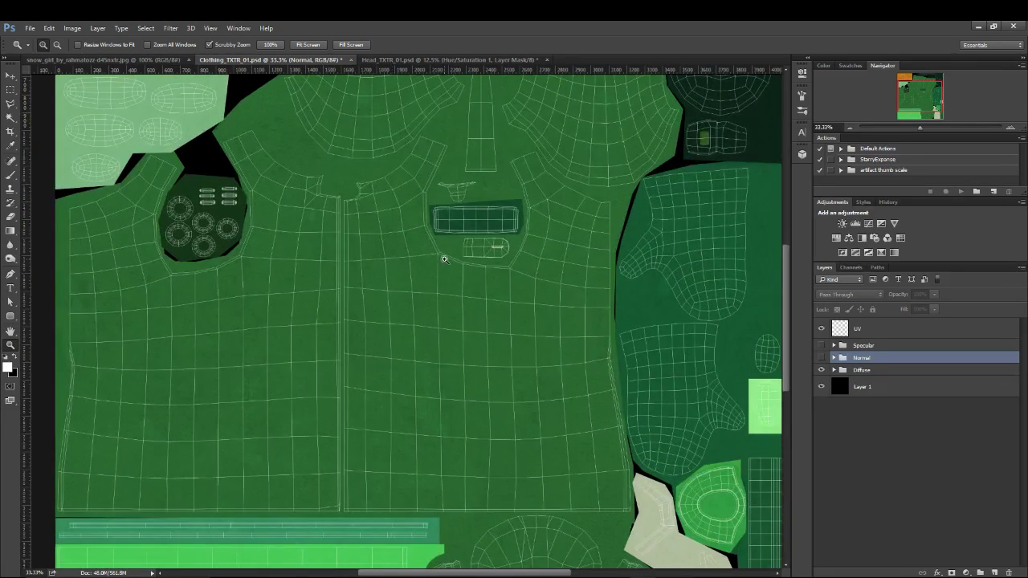
click(440, 260)
click(381, 303)
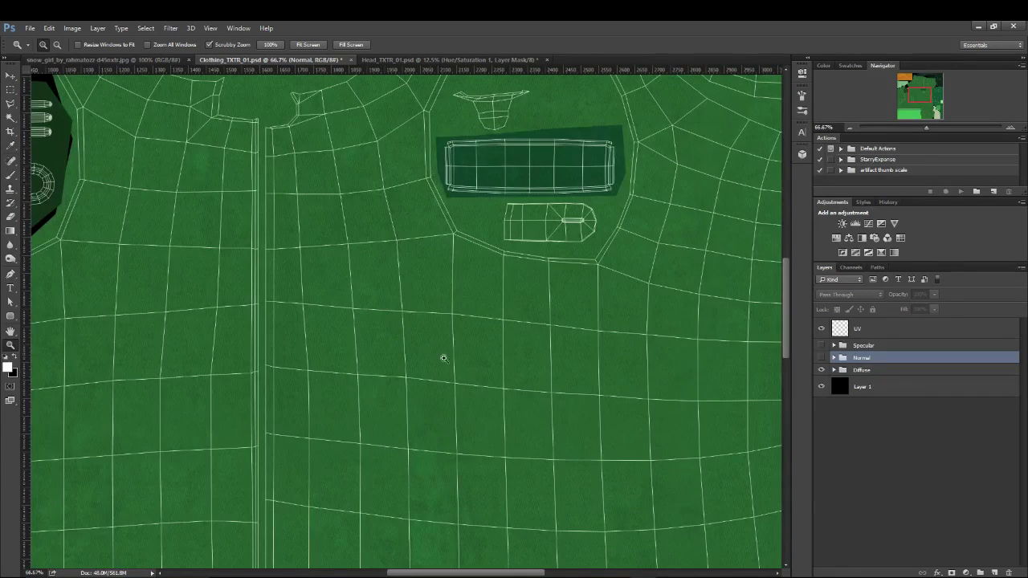
click(834, 370)
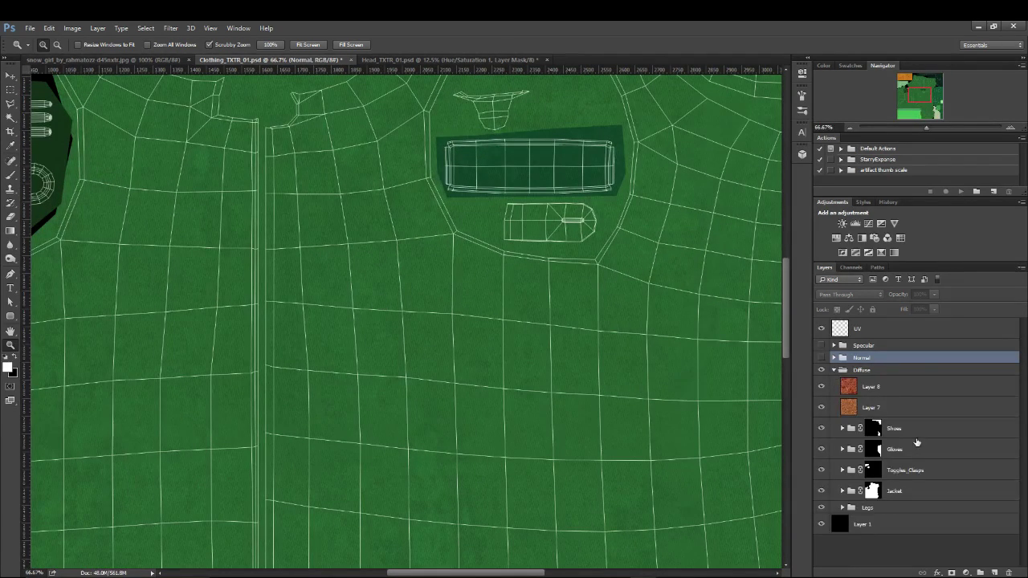
alt+click(389, 324)
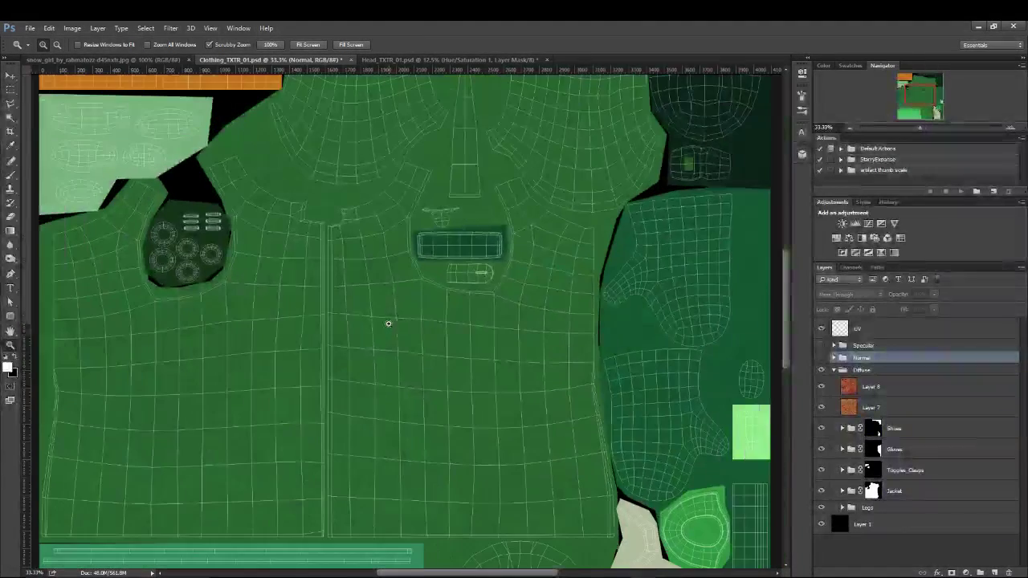
click(397, 317)
click(397, 317)
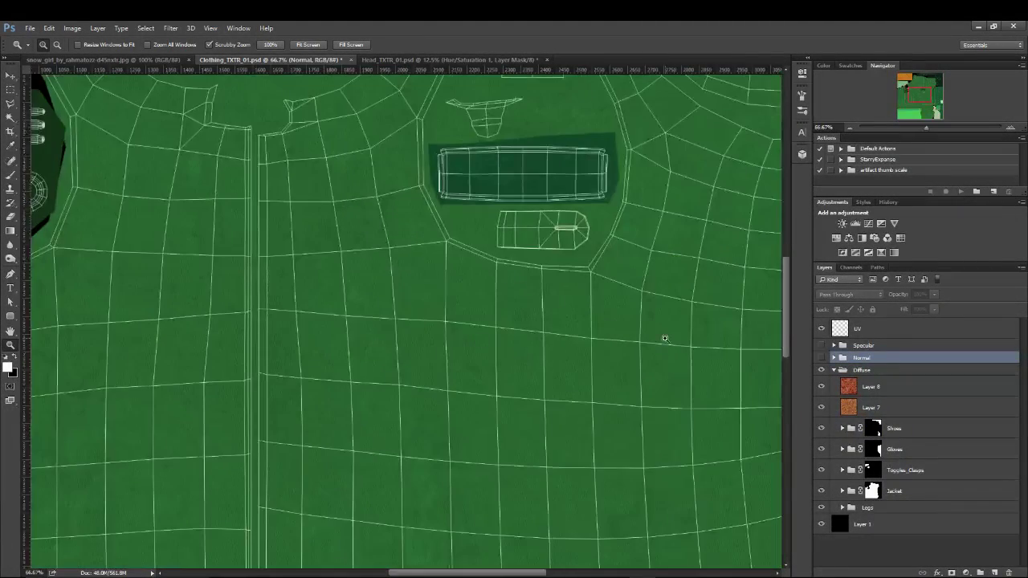
drag(715, 335, 397, 326)
click(643, 322)
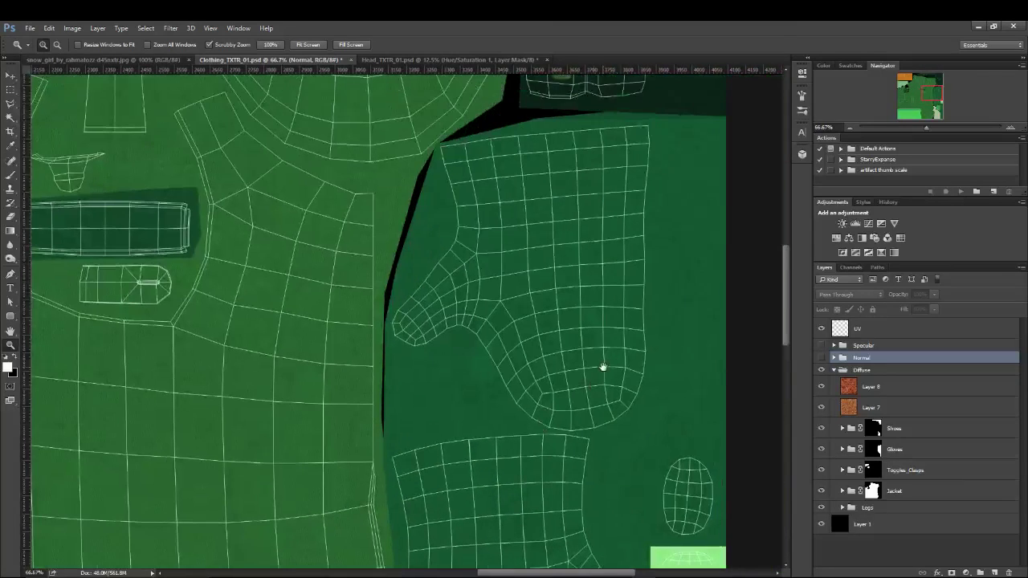
alt+click(470, 342)
drag(470, 342, 499, 340)
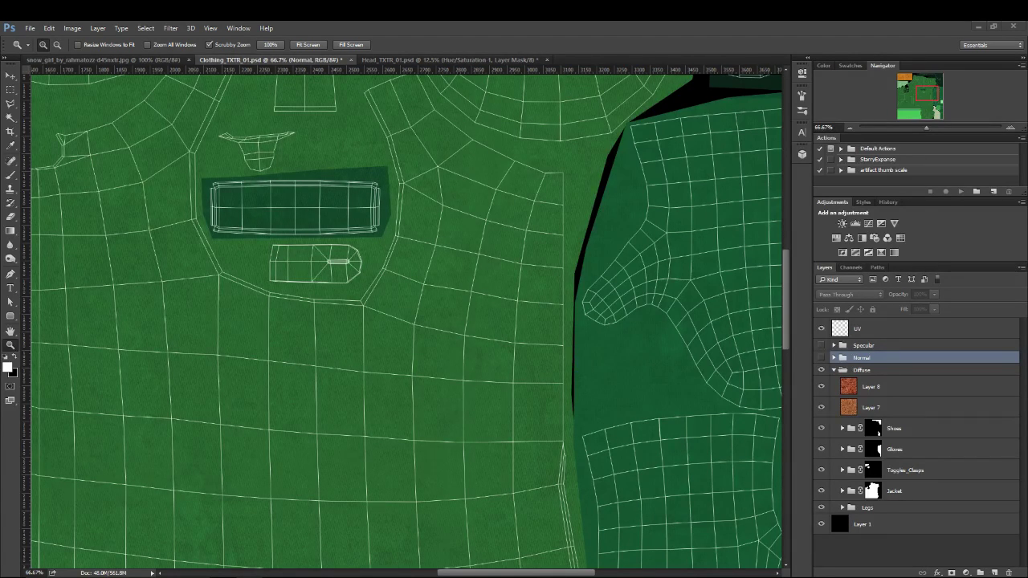
- Switch to Windows Photo Viewer, look through the plain fabric reference photos, and return to Photoshop
key(alt+Tab)
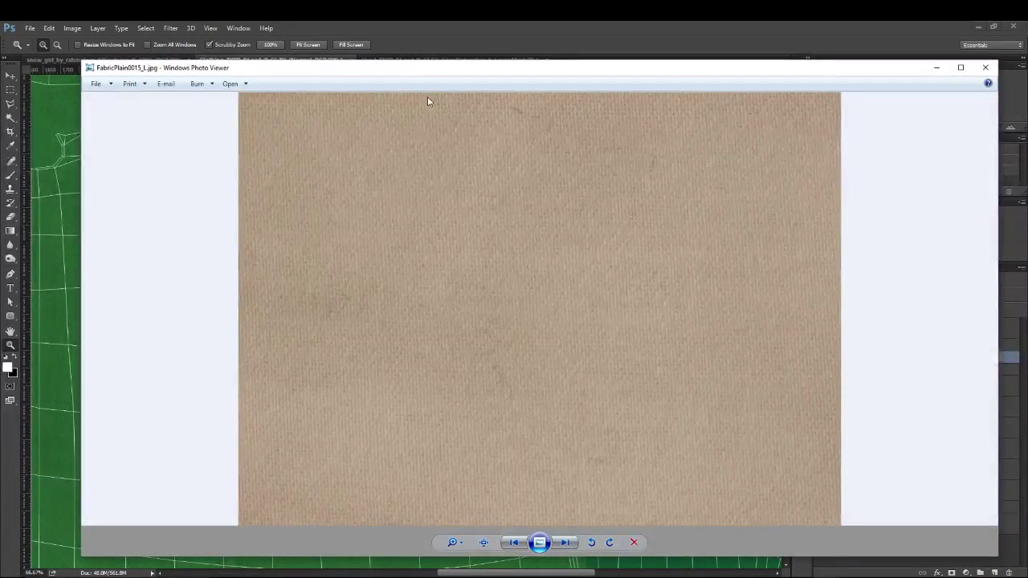
key(Right)
key(Right)
key(Right)
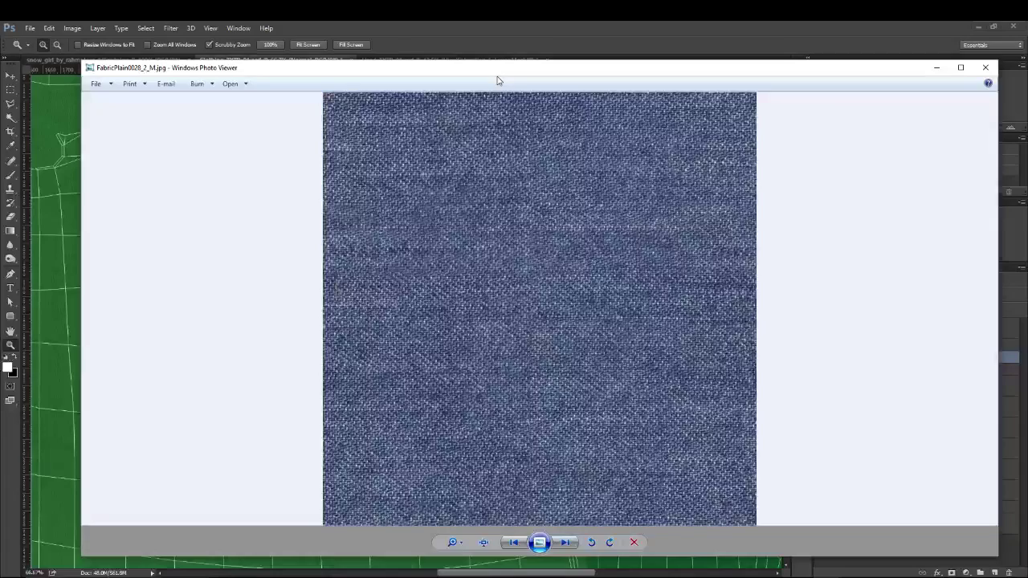
key(Right)
key(Right)
key(Right)
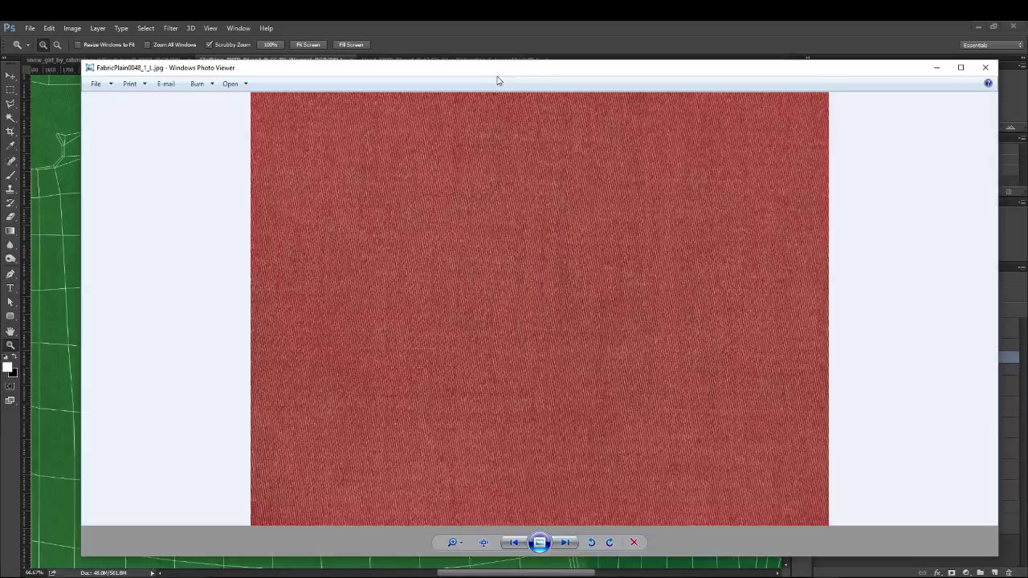
key(Right)
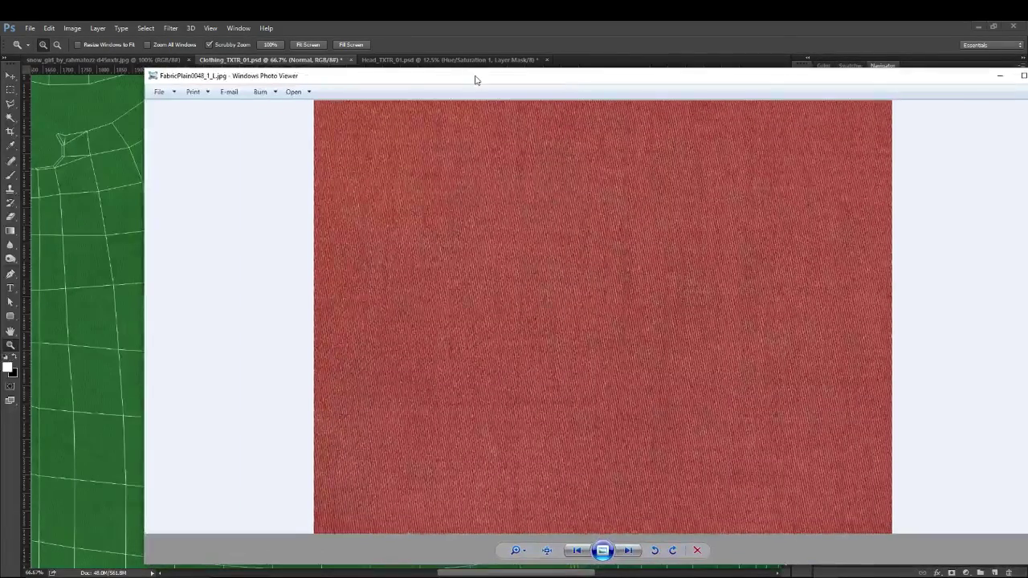
key(alt+Tab)
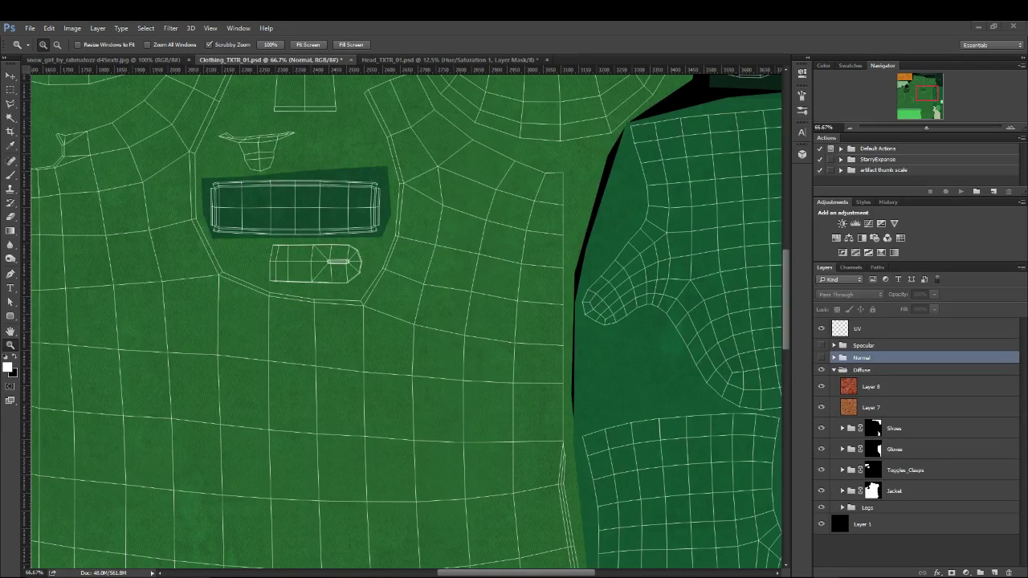
- View the FabricPlain0015_L.jpg photo beside the clothing texture and go back to Photoshop
key(alt+Tab)
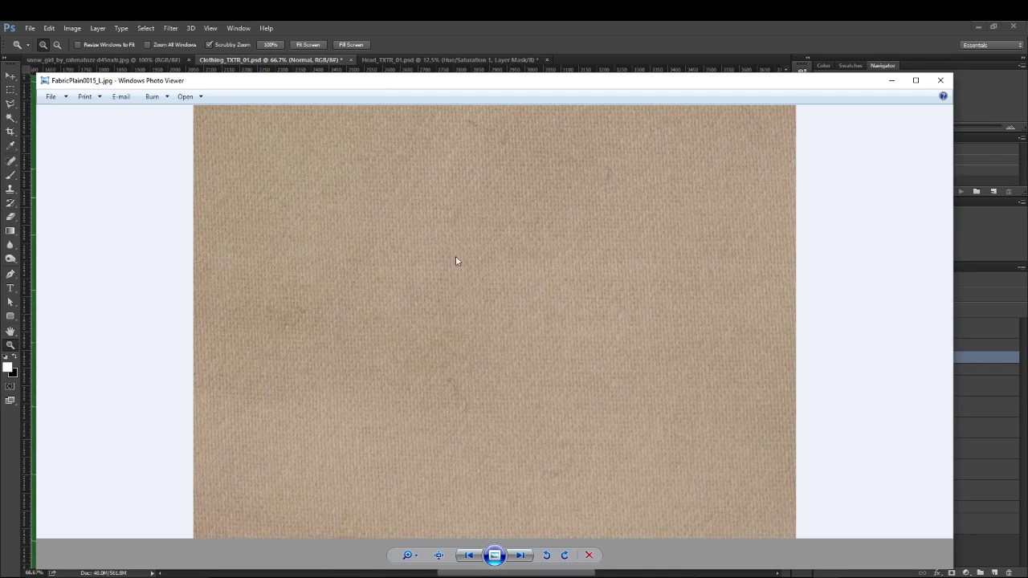
drag(589, 83, 828, 72)
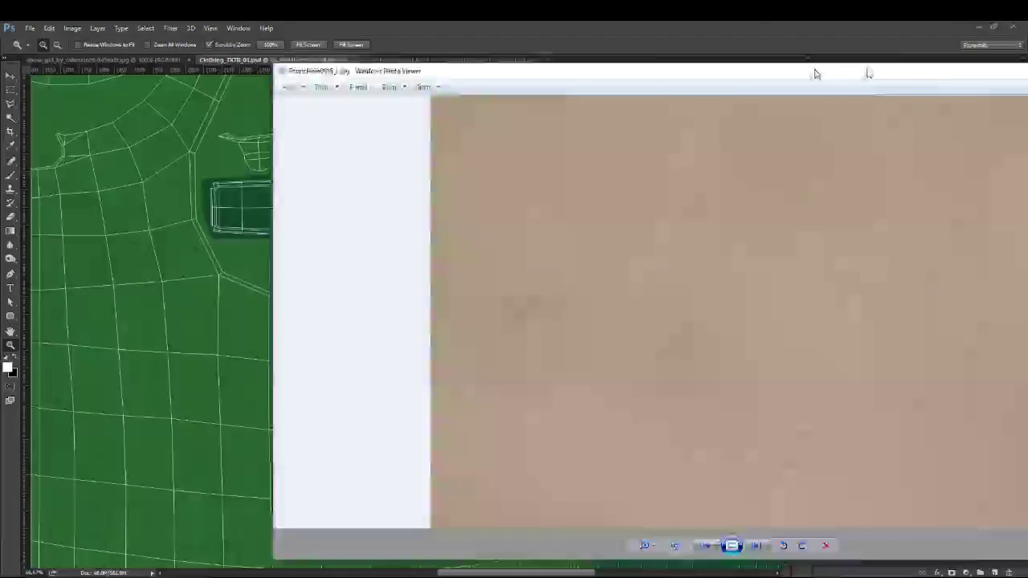
key(alt+Tab)
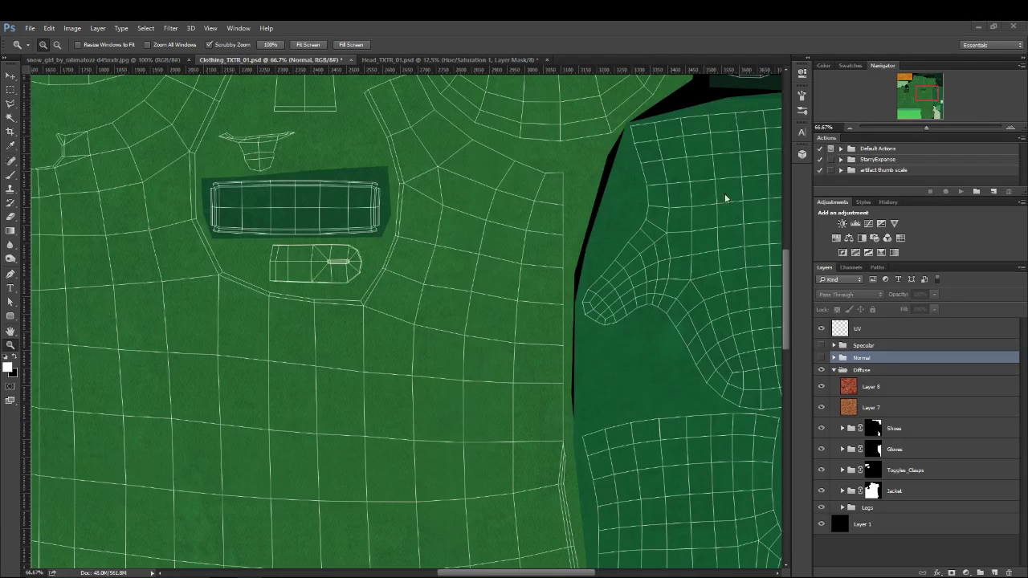
- Expand the Jacket group inside Diffuse and select its red fabric layer, Layer 2
scroll(884, 430, down, 1)
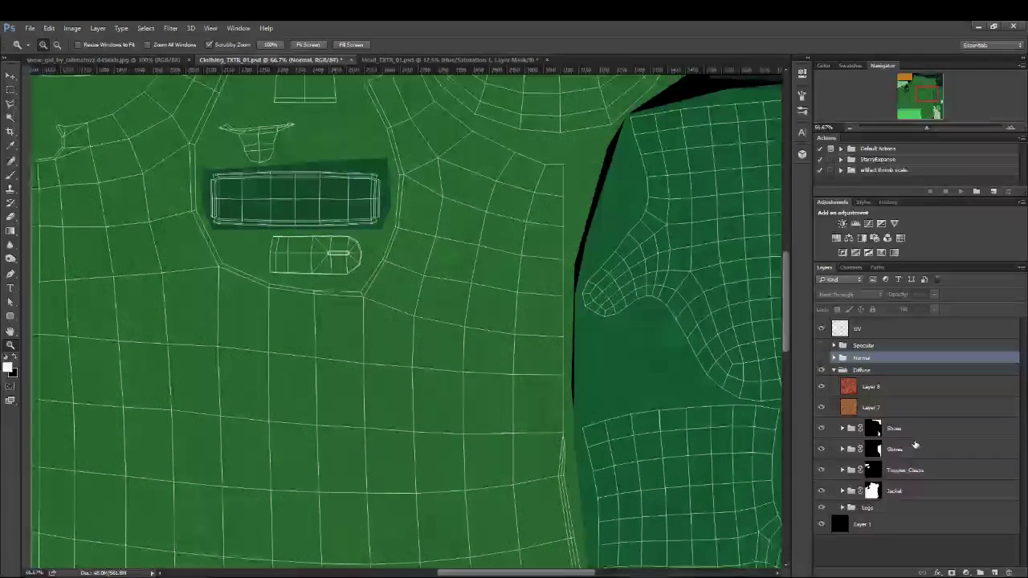
click(909, 430)
click(851, 443)
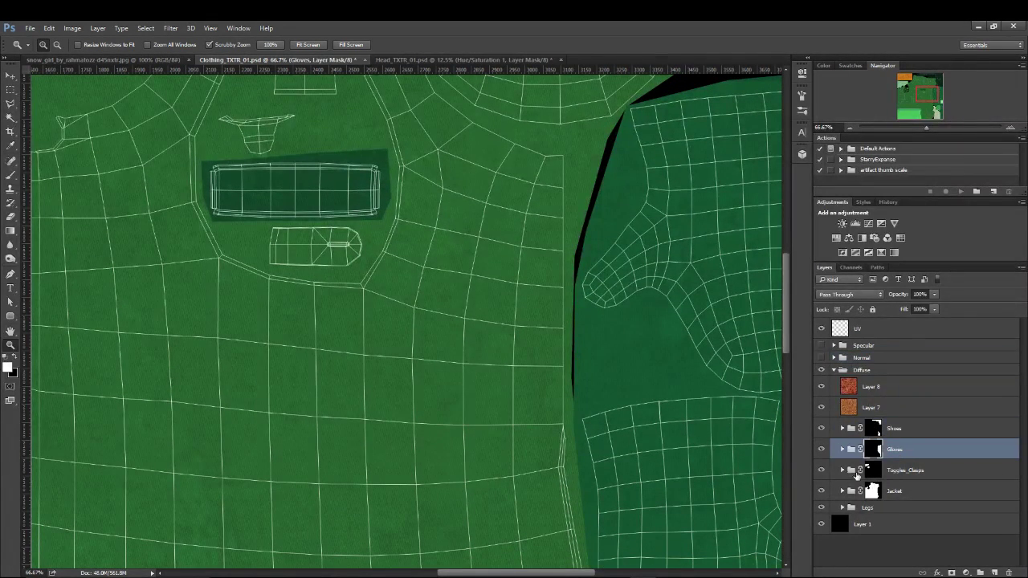
click(841, 492)
scroll(841, 491, down, 2)
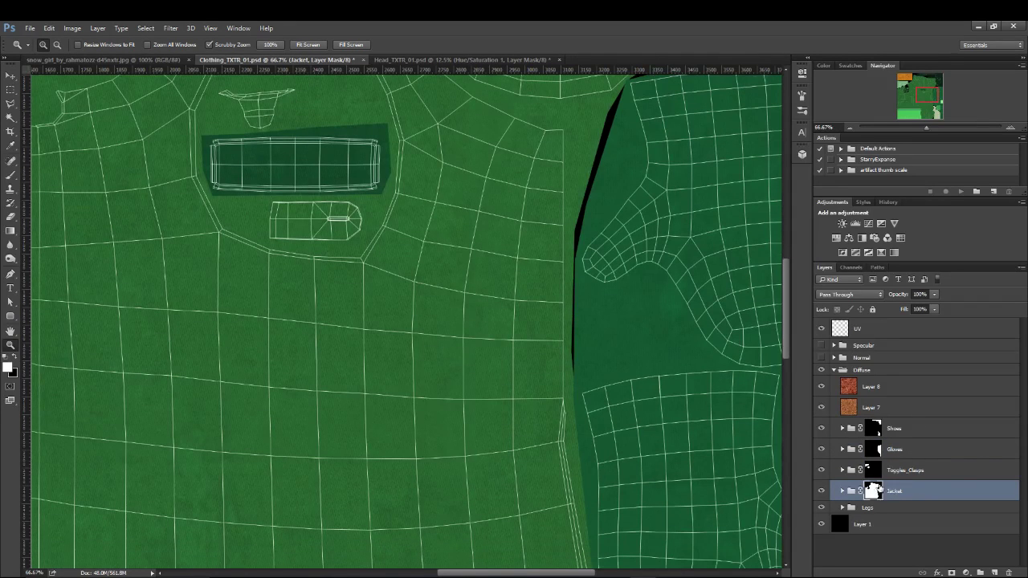
click(843, 491)
scroll(912, 479, down, 1)
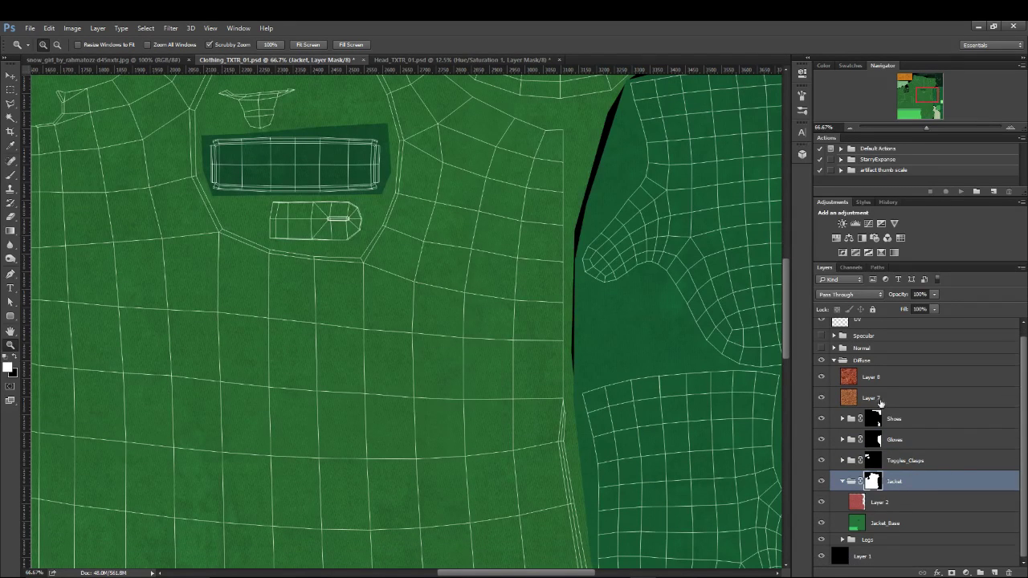
click(918, 502)
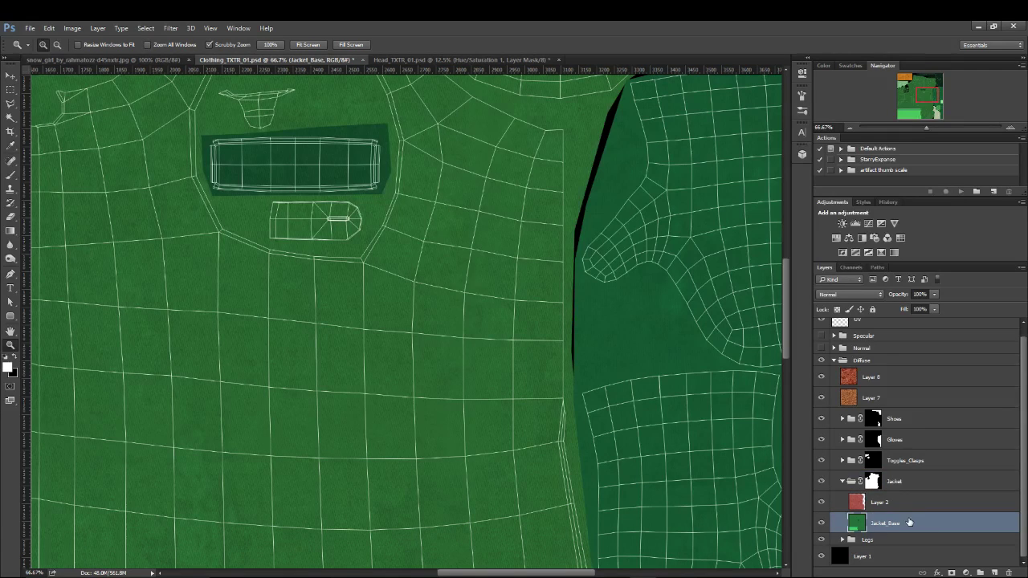
click(910, 503)
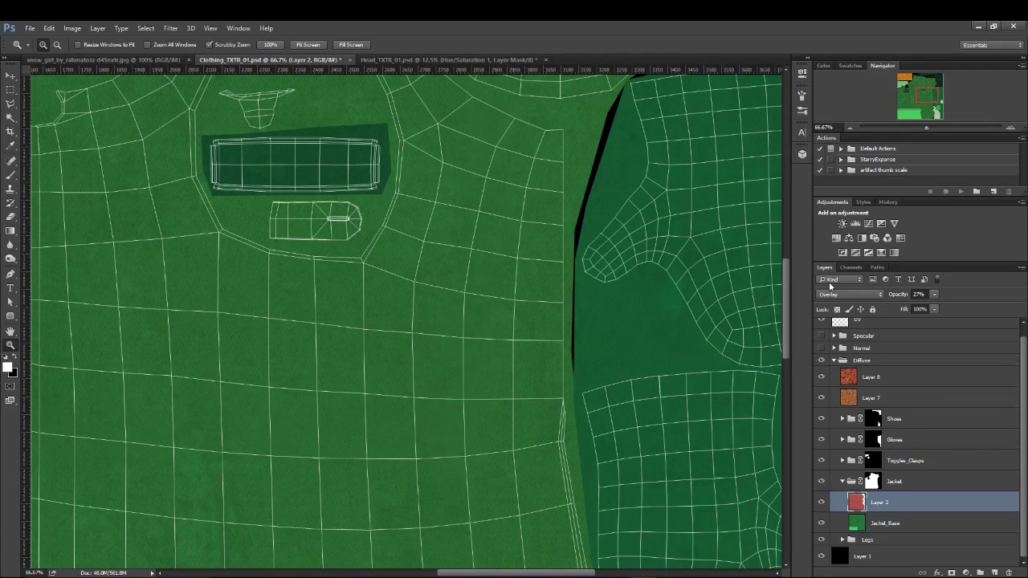
- Set the jacket's fabric Layer 2 to Normal blending at 100% opacity and view the whole jacket area
click(868, 294)
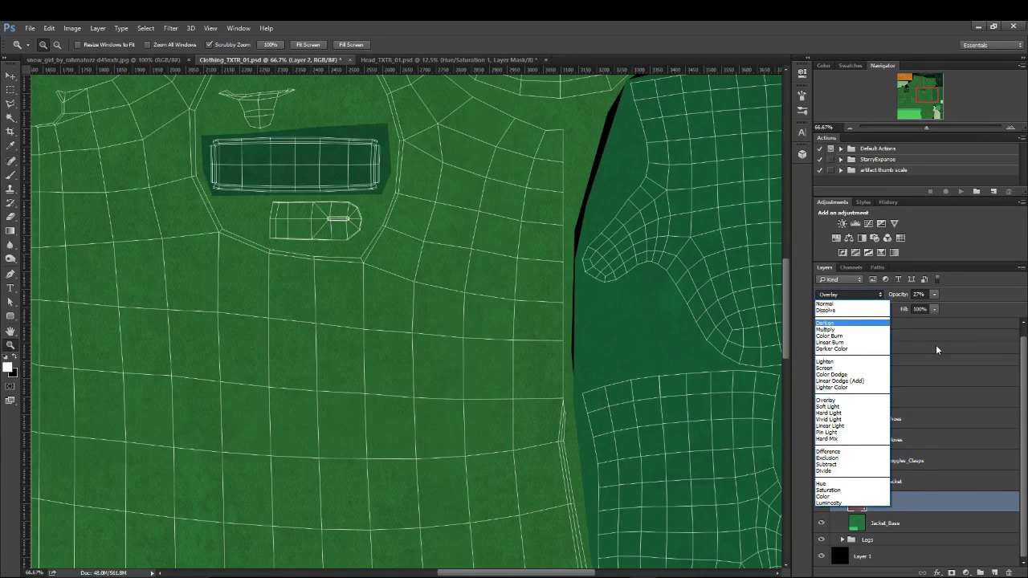
click(826, 303)
click(935, 295)
drag(935, 309, 976, 309)
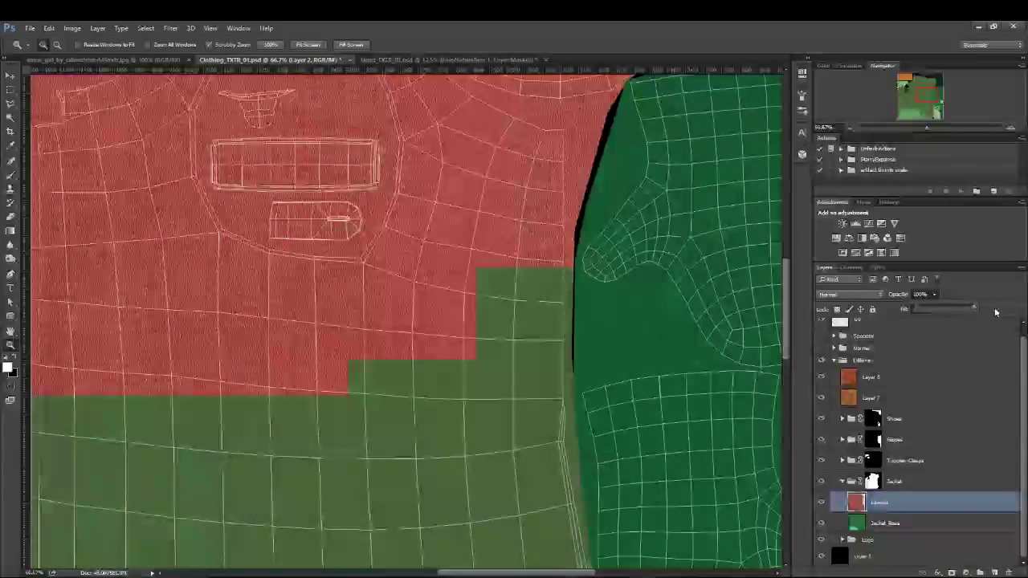
alt+scroll(354, 346, down, 3)
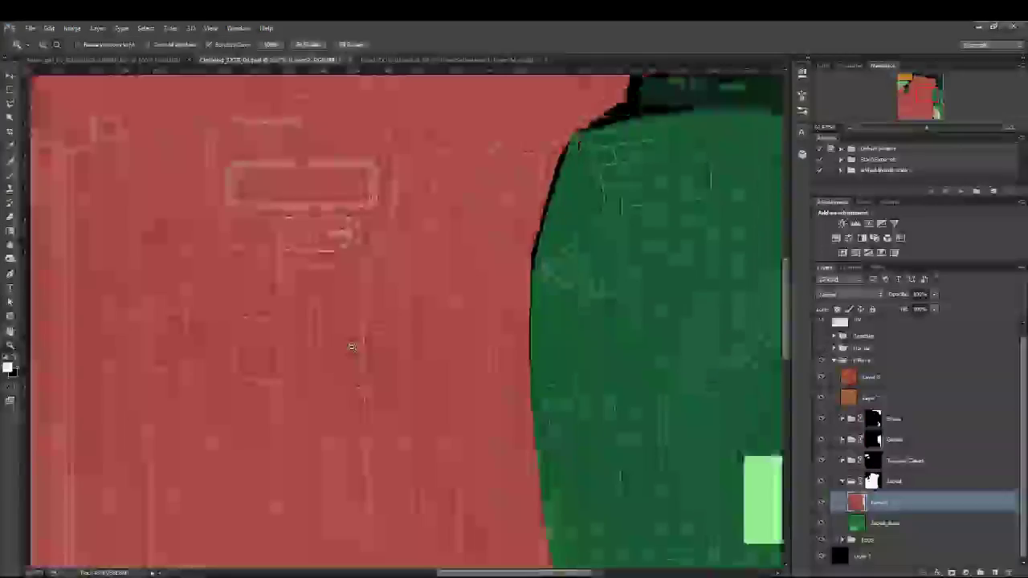
drag(263, 369, 429, 292)
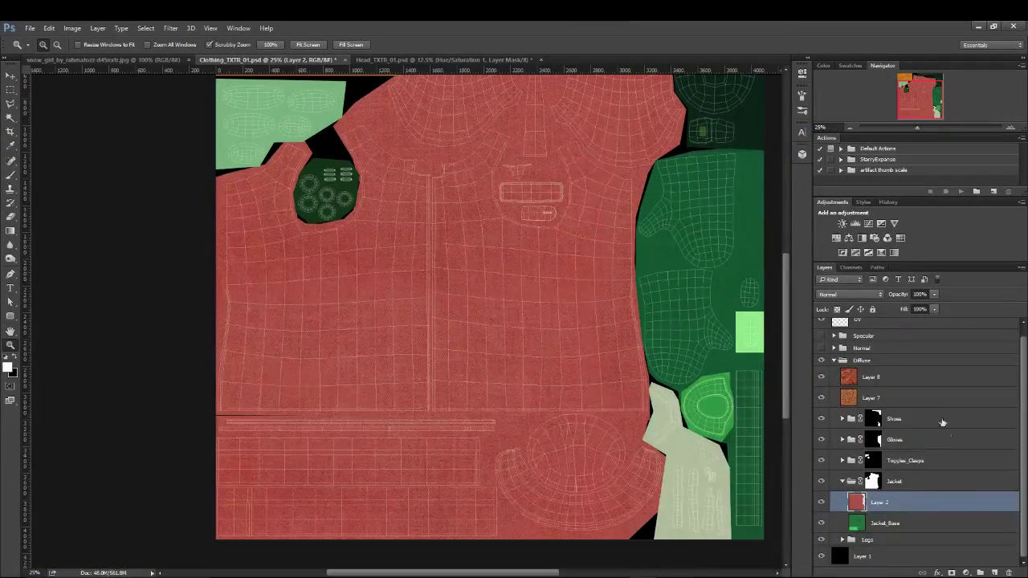
- Duplicate the jacket's fabric Layer 2 and move the copy out of the Jacket group to above the Diffuse group
key(ctrl+j)
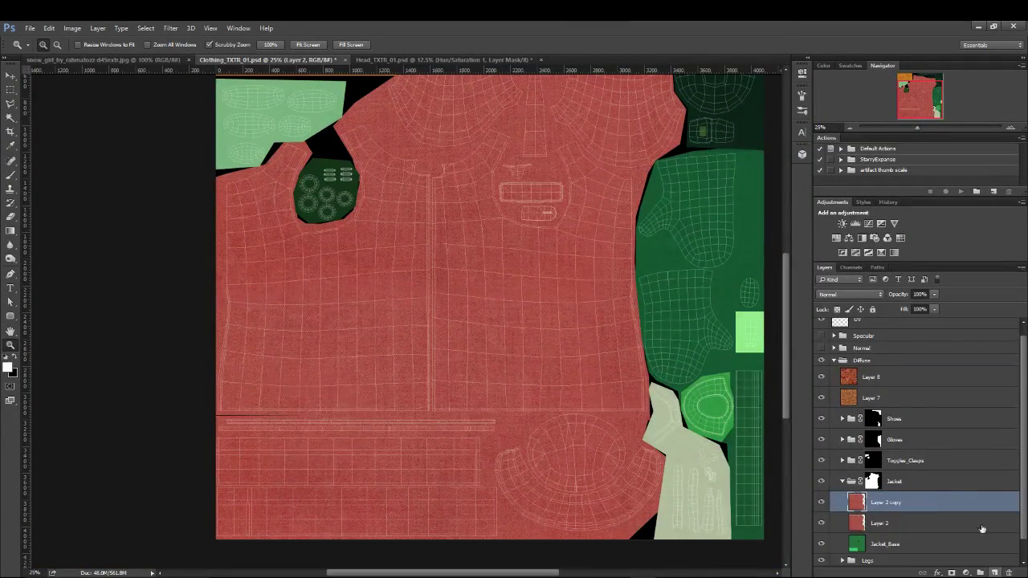
drag(932, 501, 901, 359)
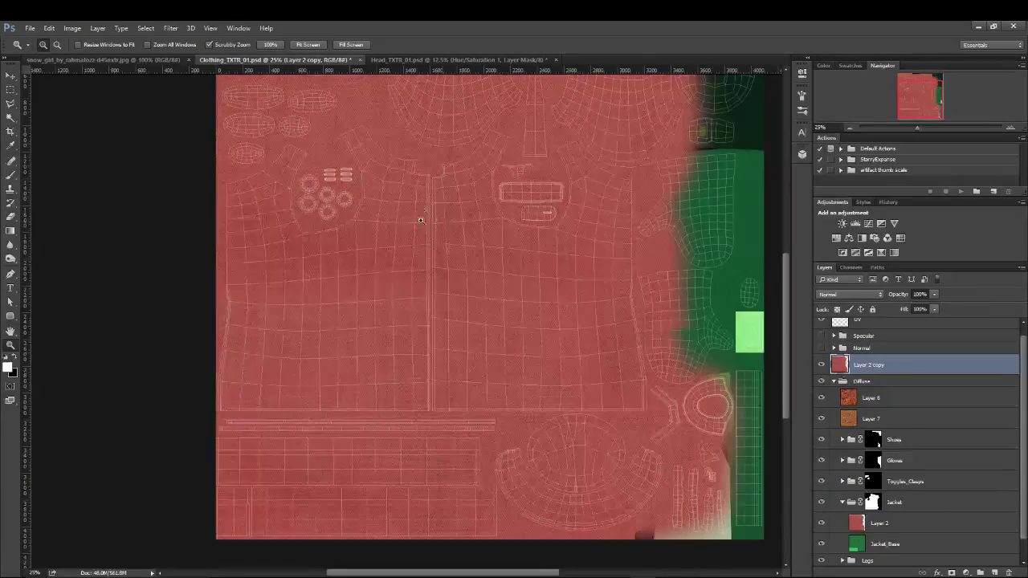
drag(499, 220, 420, 289)
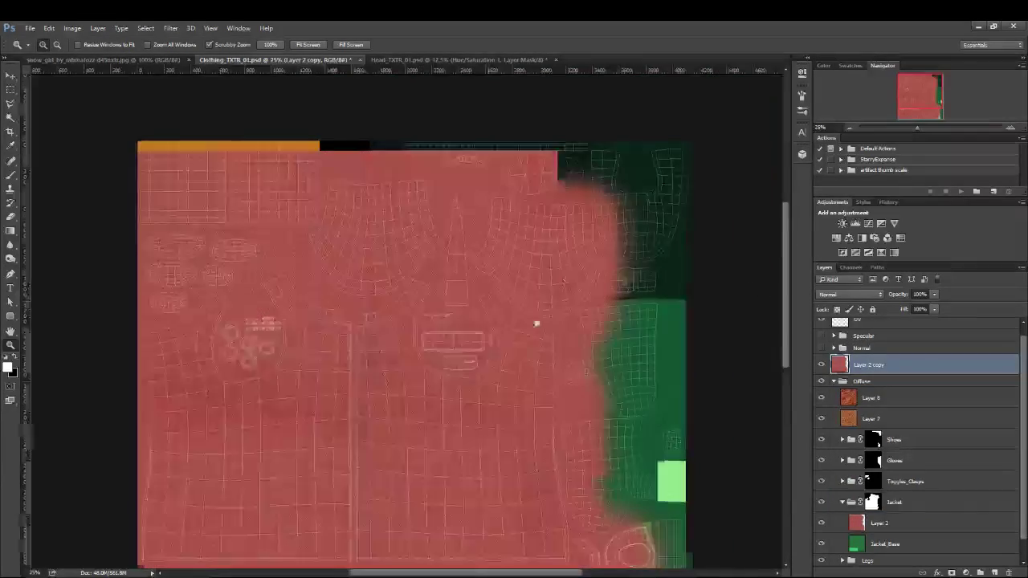
drag(116, 248, 207, 166)
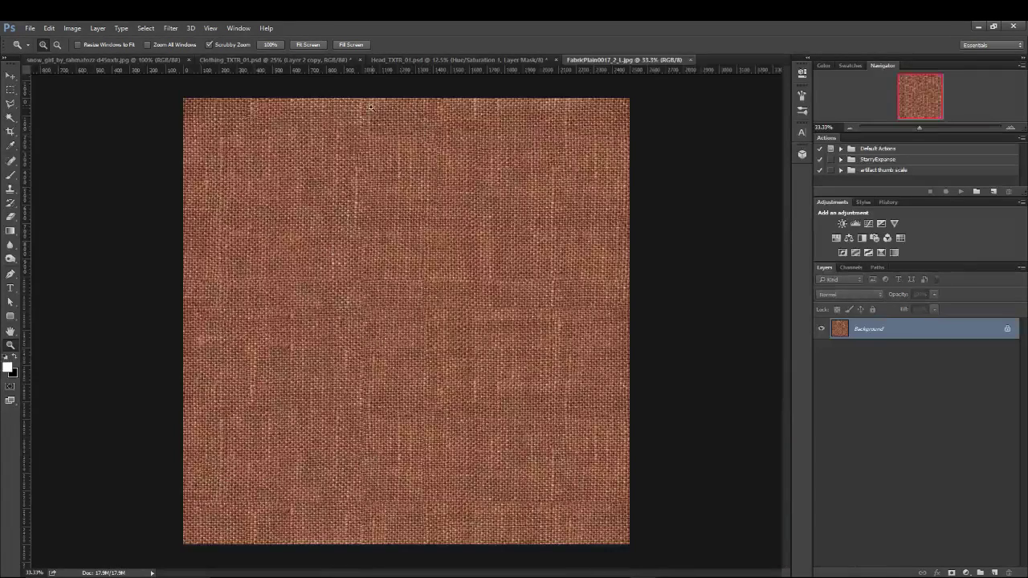
key(ctrl+a)
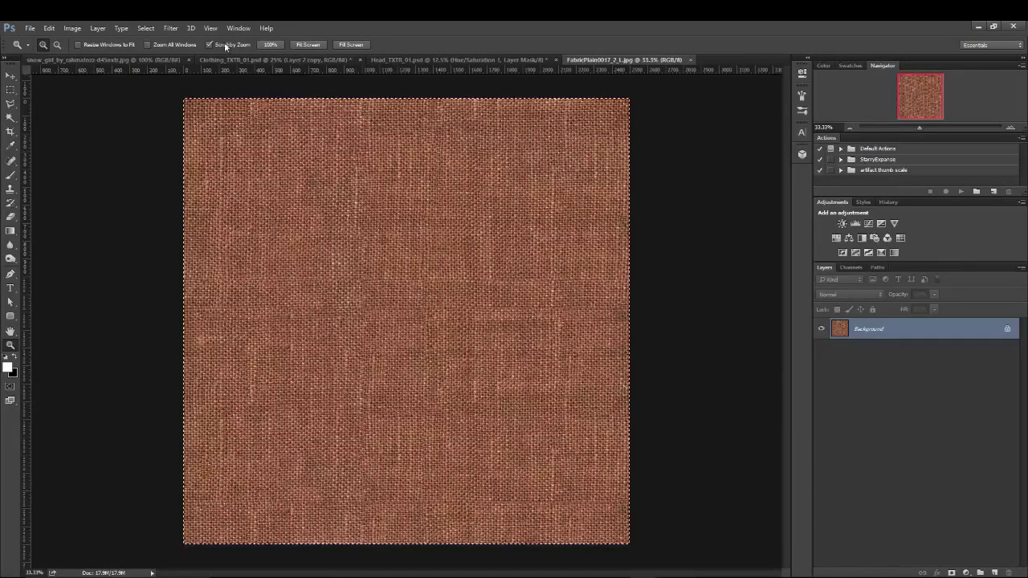
click(72, 28)
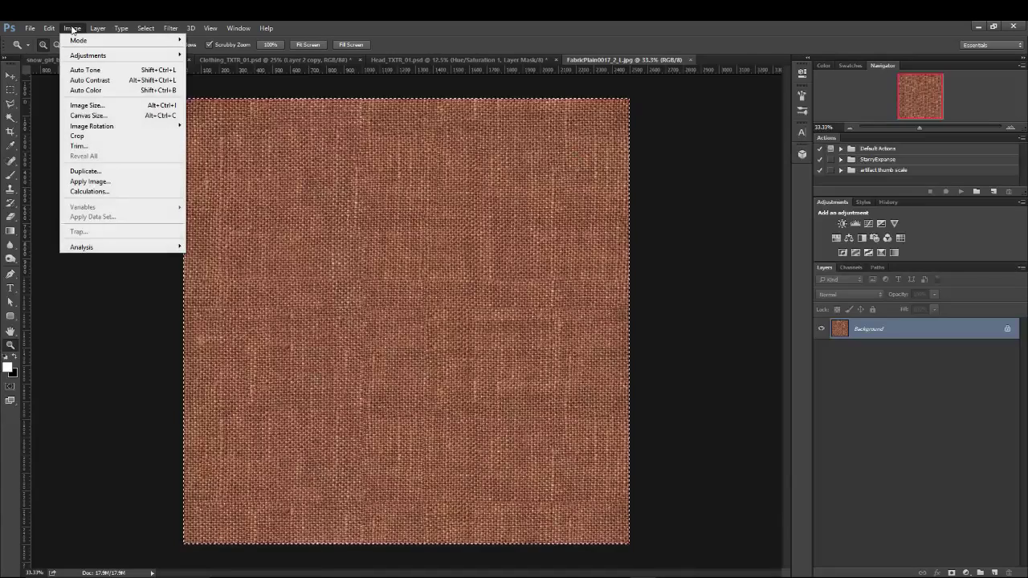
click(88, 115)
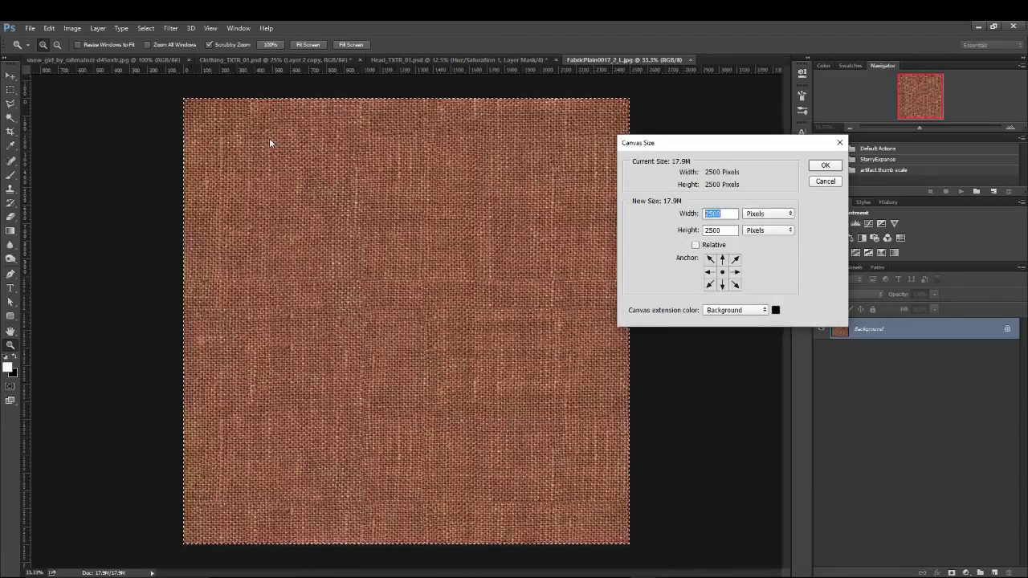
text(500)
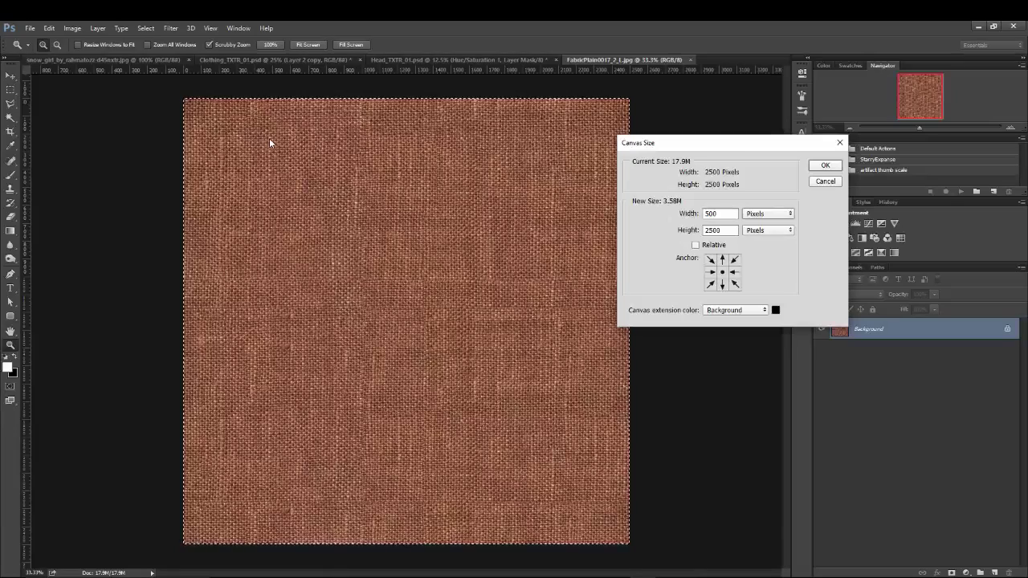
text(0)
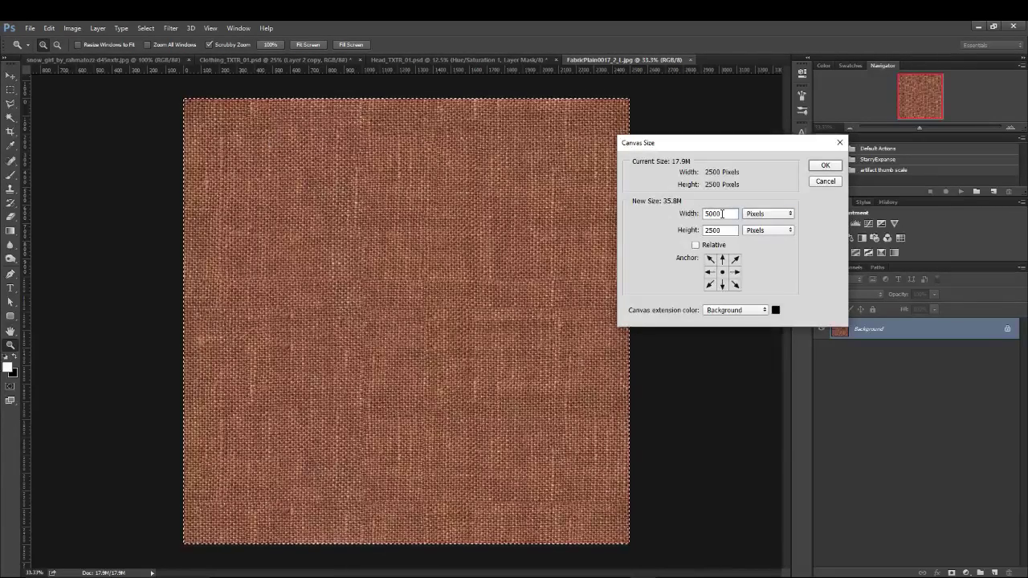
key(Tab)
key(Return)
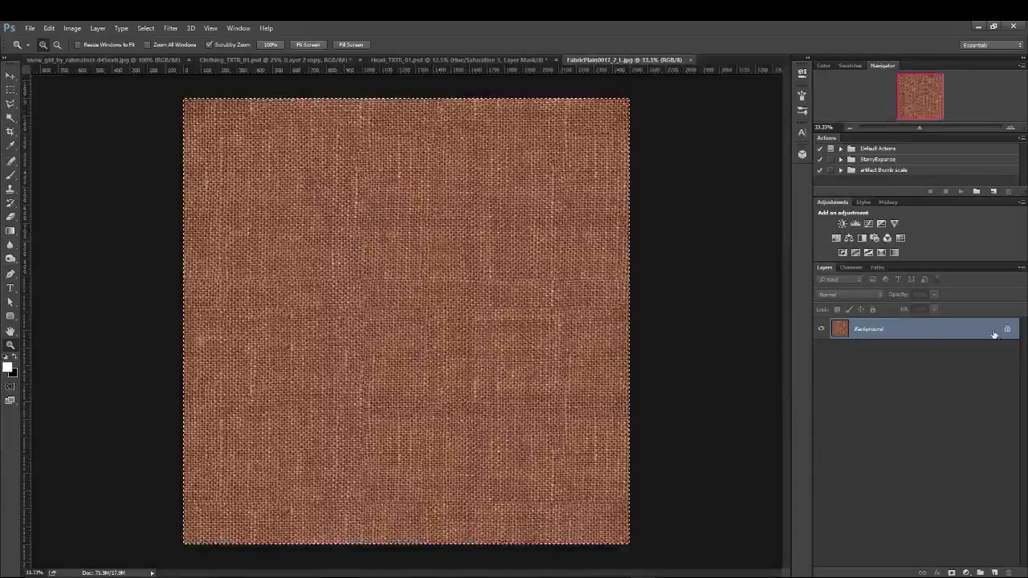
- Unlock the Background layer of FabricPlain0017_2_L.jpg and enlarge its canvas to 5000 by 5000 pixels
click(1005, 329)
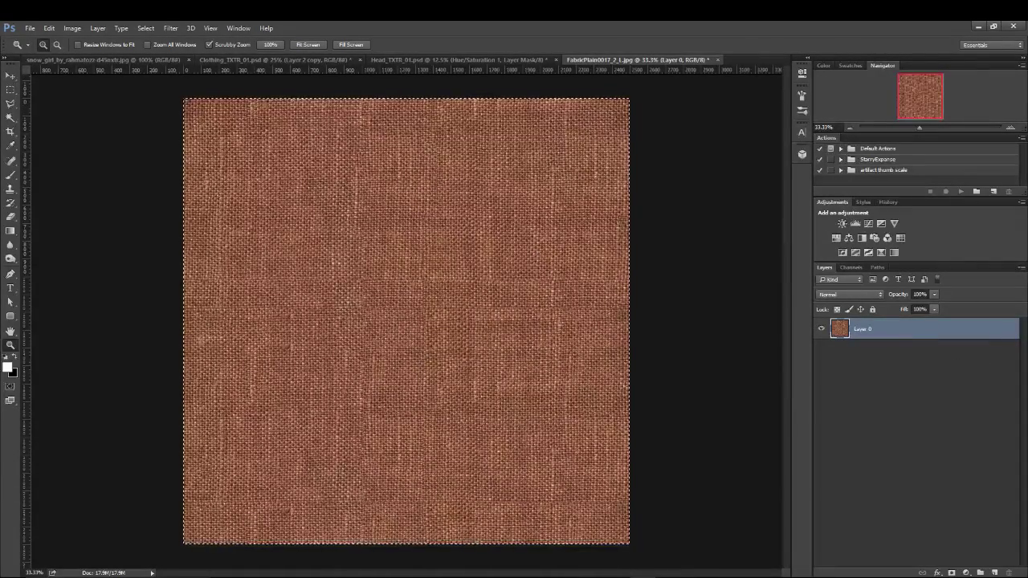
click(71, 27)
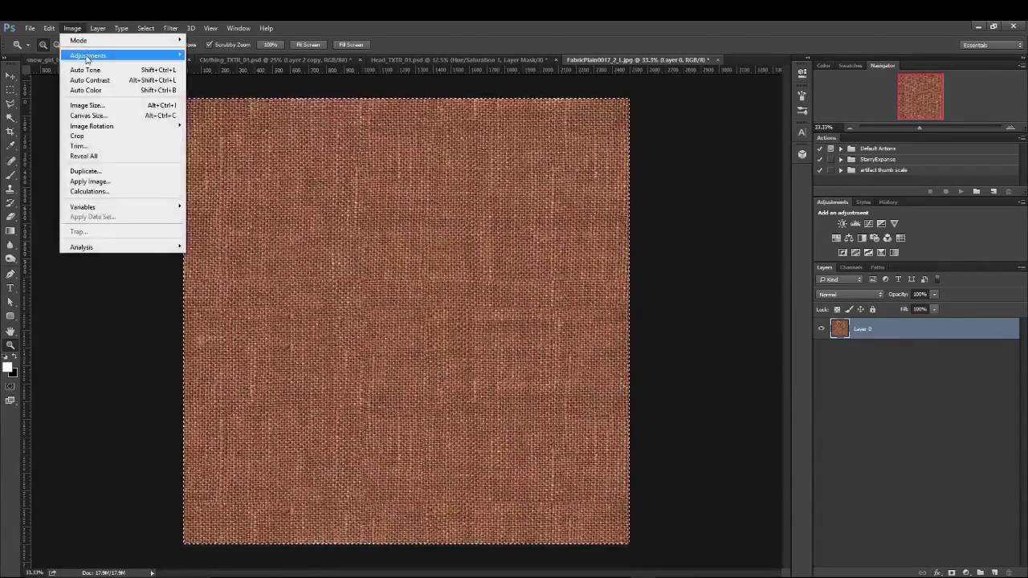
click(97, 119)
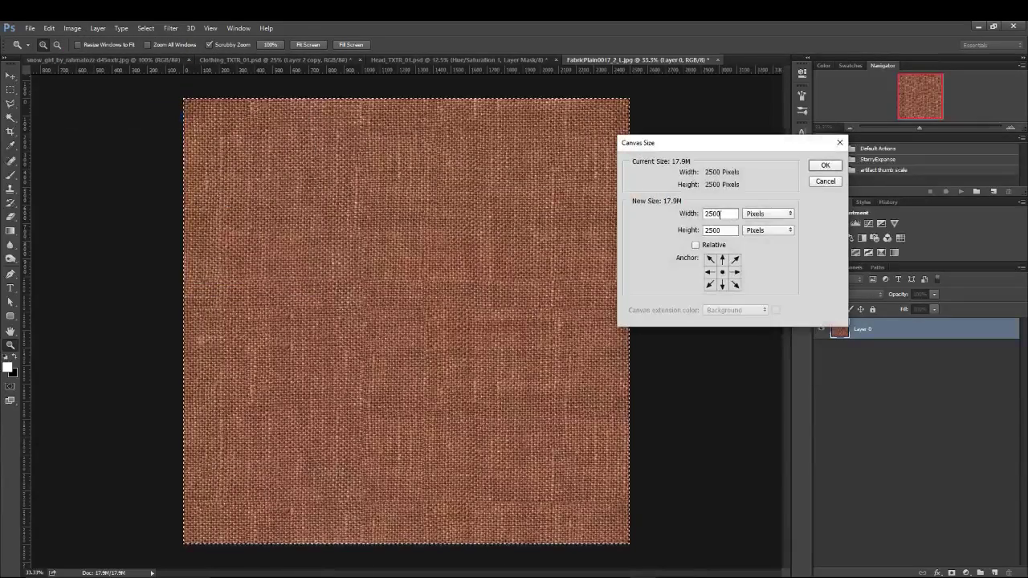
text(5000)
key(Tab)
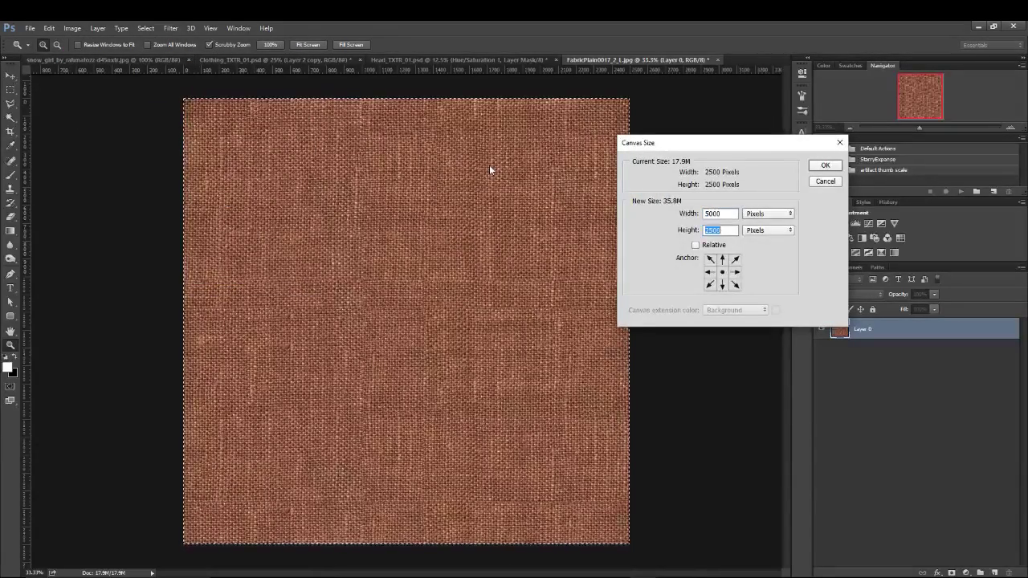
text(5000)
key(Return)
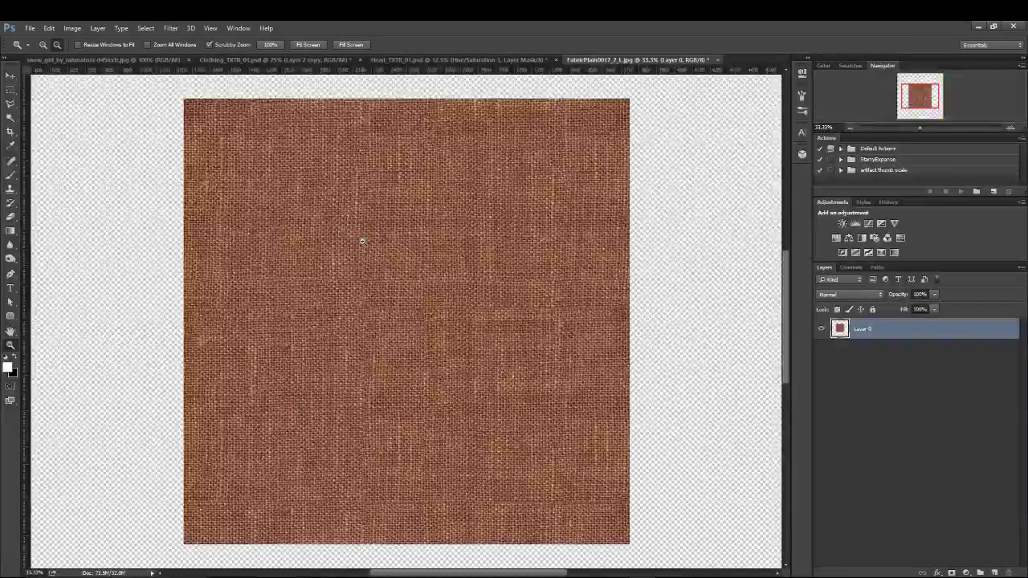
- Move the fabric layer to the canvas's upper-left corner, then duplicate it and place the copy beside it to fill the top half
alt+scroll(380, 245, down, 3)
key(v)
drag(419, 315, 336, 231)
drag(931, 337, 925, 572)
drag(973, 336, 994, 573)
drag(320, 235, 480, 239)
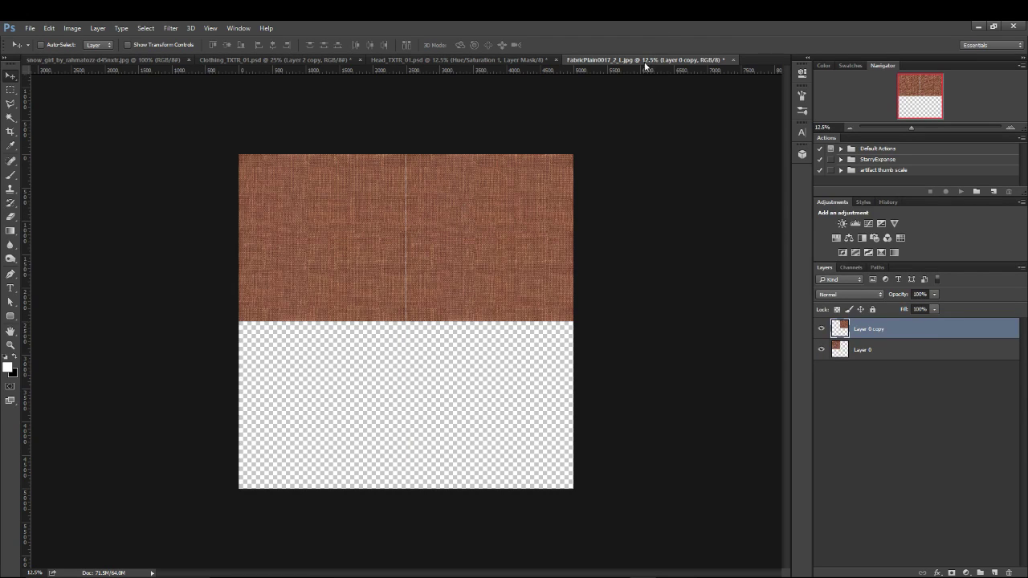
- Duplicate both fabric layers together and move the copies down to fill the bottom half of the canvas
shift+click(945, 351)
drag(956, 355, 994, 573)
drag(493, 223, 482, 388)
- Merge all four tiled fabric layers into a single layer
key(z)
click(424, 324)
click(424, 324)
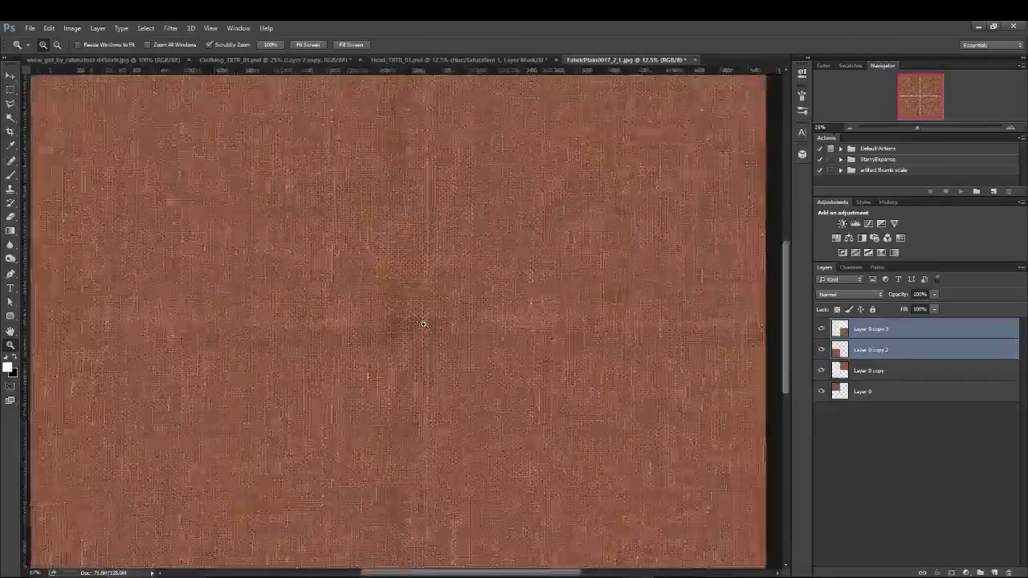
click(424, 325)
alt+click(422, 324)
alt+click(422, 325)
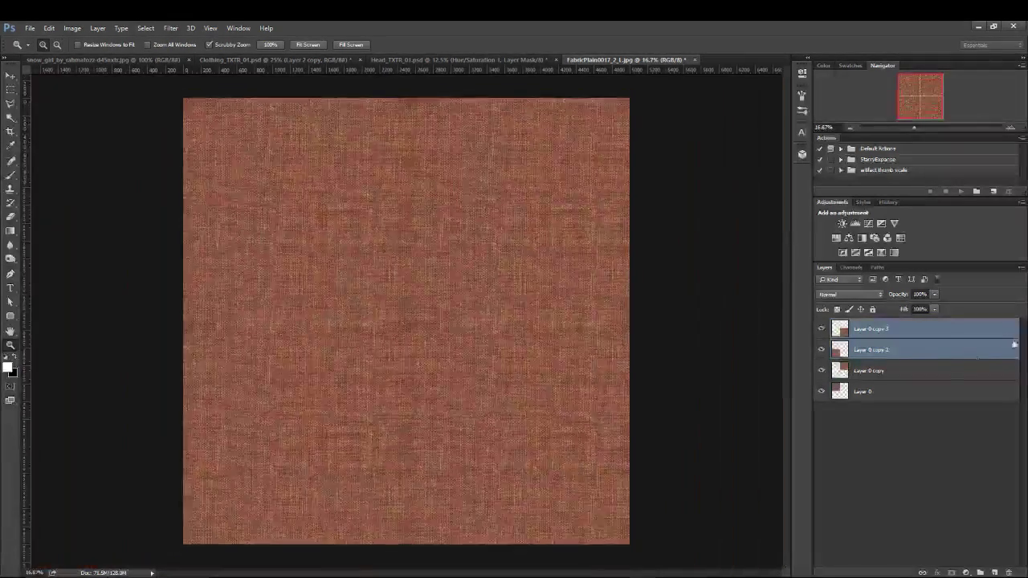
ctrl+click(953, 351)
shift+click(935, 397)
right_click(935, 400)
click(803, 409)
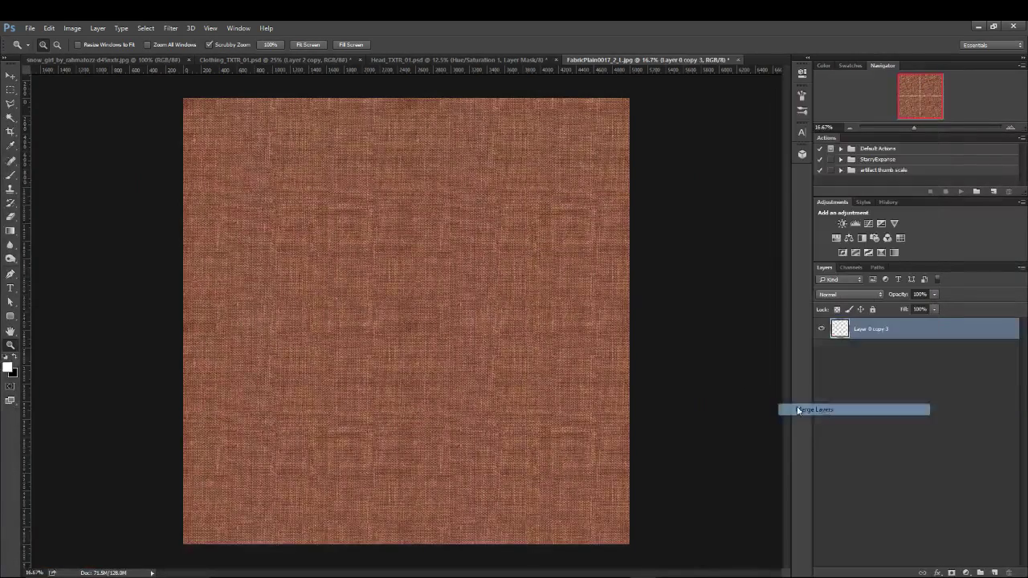
- Examine the merged fabric up close and as a whole for seams and repeating patterns
click(458, 342)
click(458, 341)
click(458, 342)
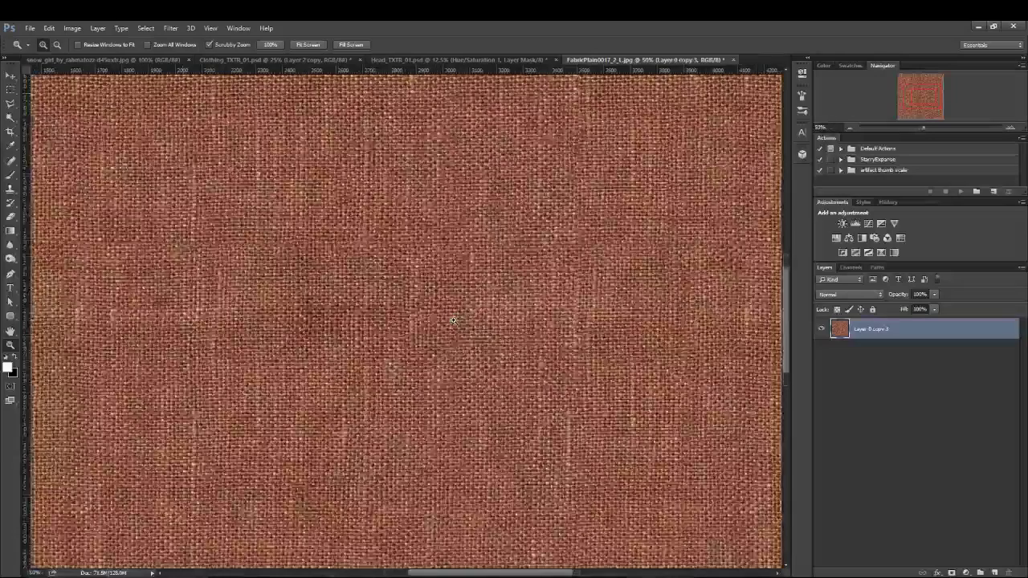
click(457, 342)
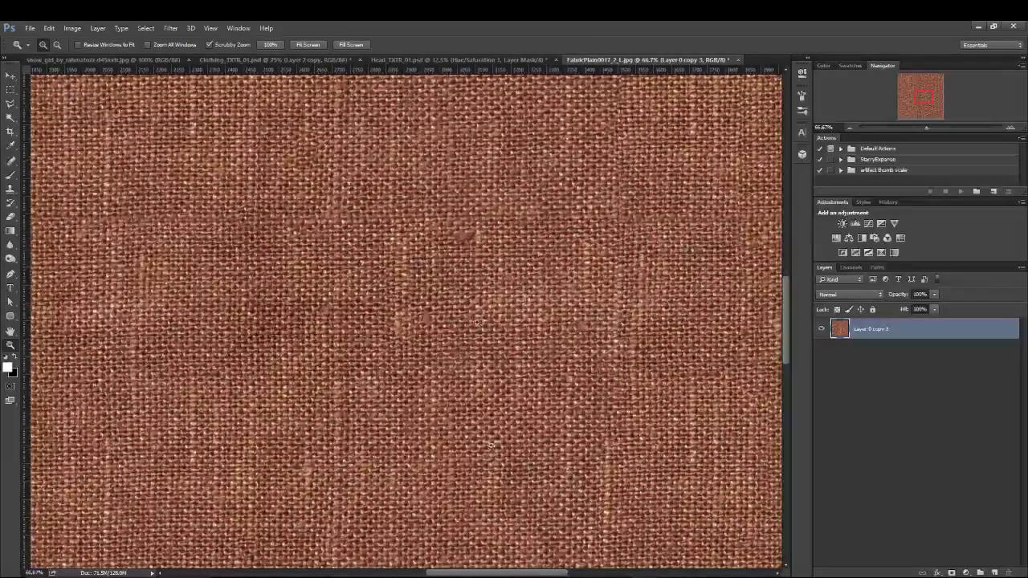
alt+click(460, 278)
alt+click(464, 282)
alt+click(464, 283)
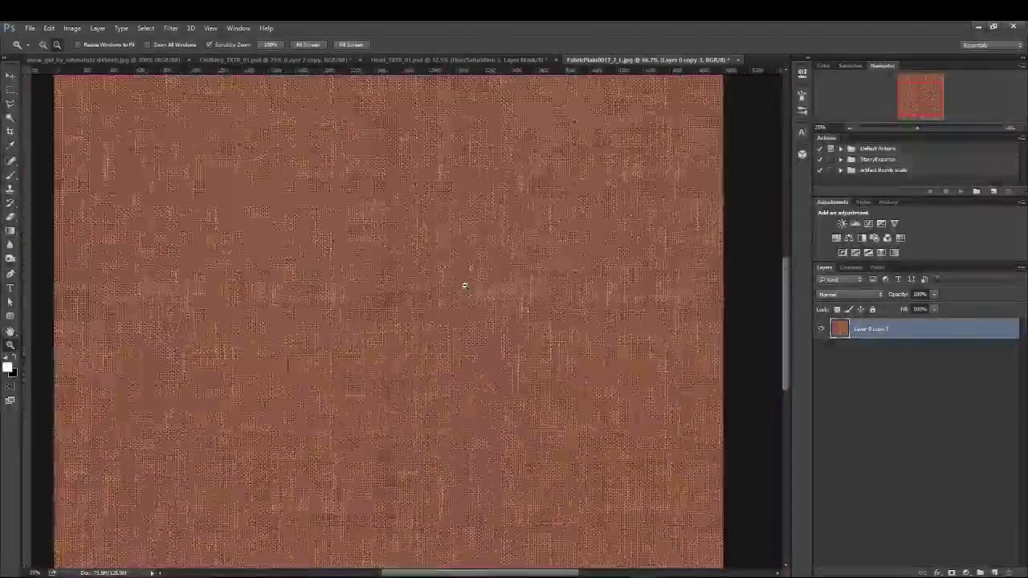
alt+click(464, 285)
alt+click(465, 286)
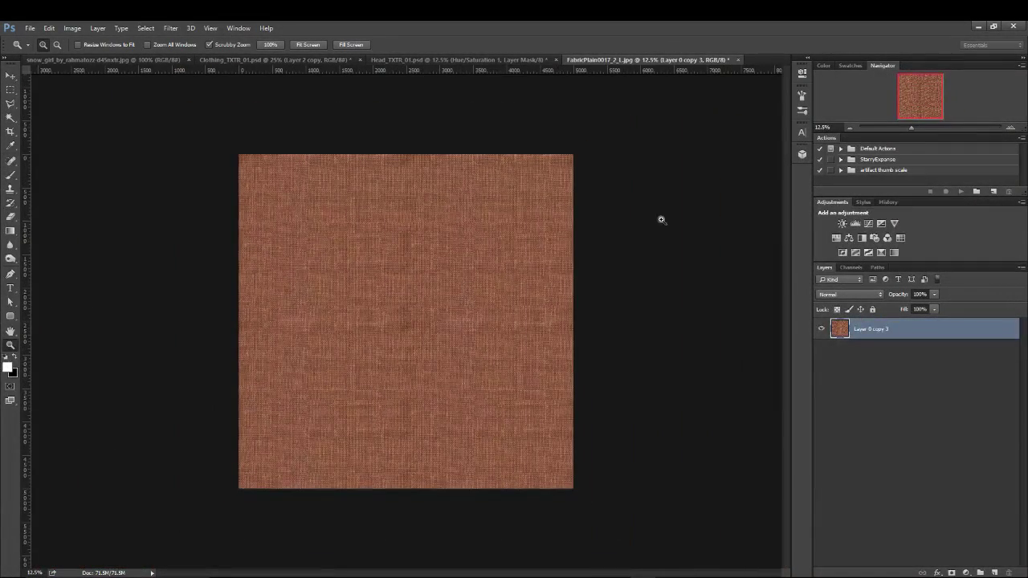
- Undo the merge and the tile copies, and move the single fabric piece away from the canvas's corner towards the middle
key(ctrl+z)
key(ctrl+z)
key(ctrl+z)
key(ctrl+alt+z)
key(ctrl+alt+z)
key(ctrl+alt+z)
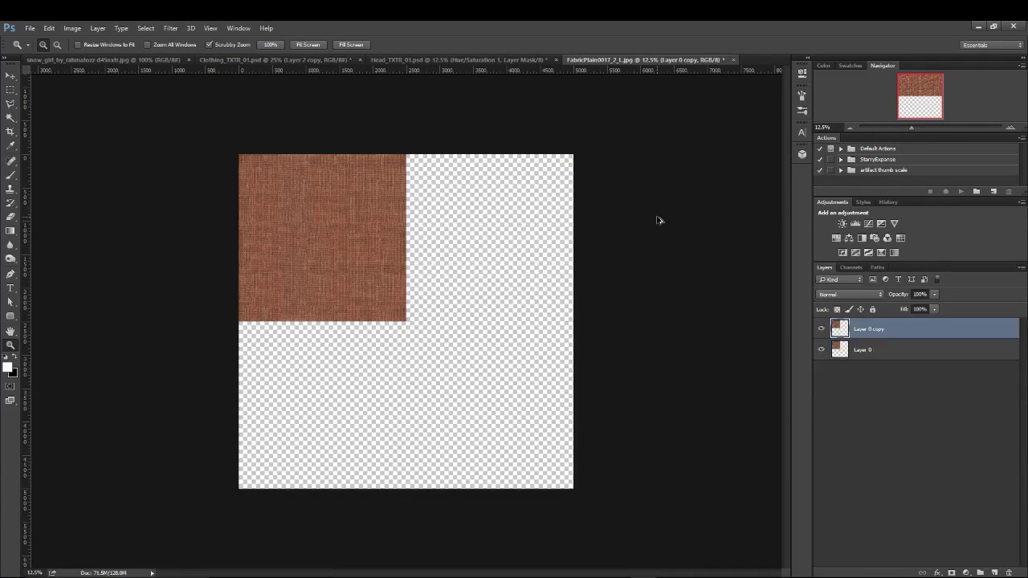
key(v)
drag(314, 208, 353, 262)
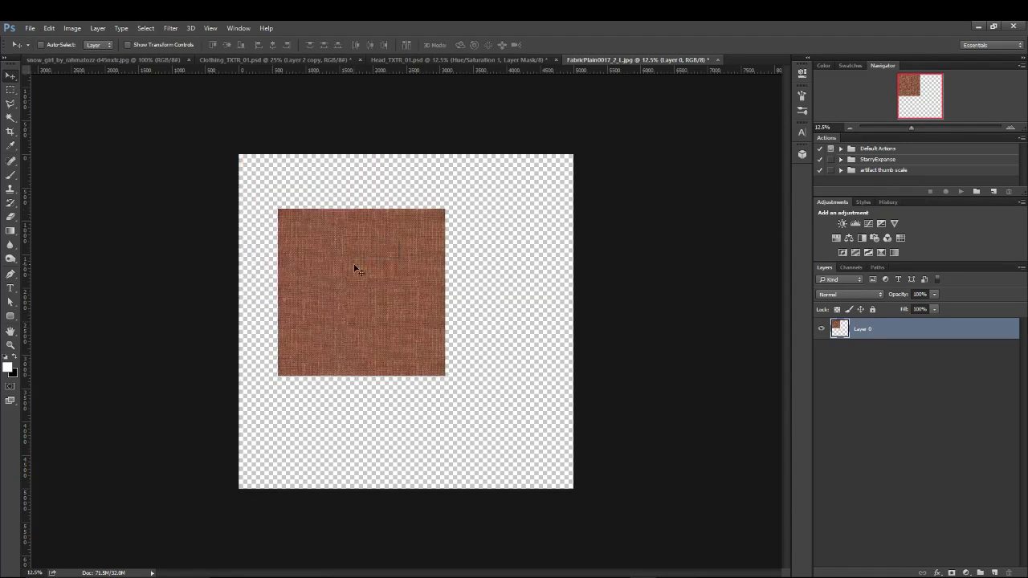
- Extend the fabric past its right edge with the Clone Stamp, sampling from inside the piece with a brush size of 400
click(10, 188)
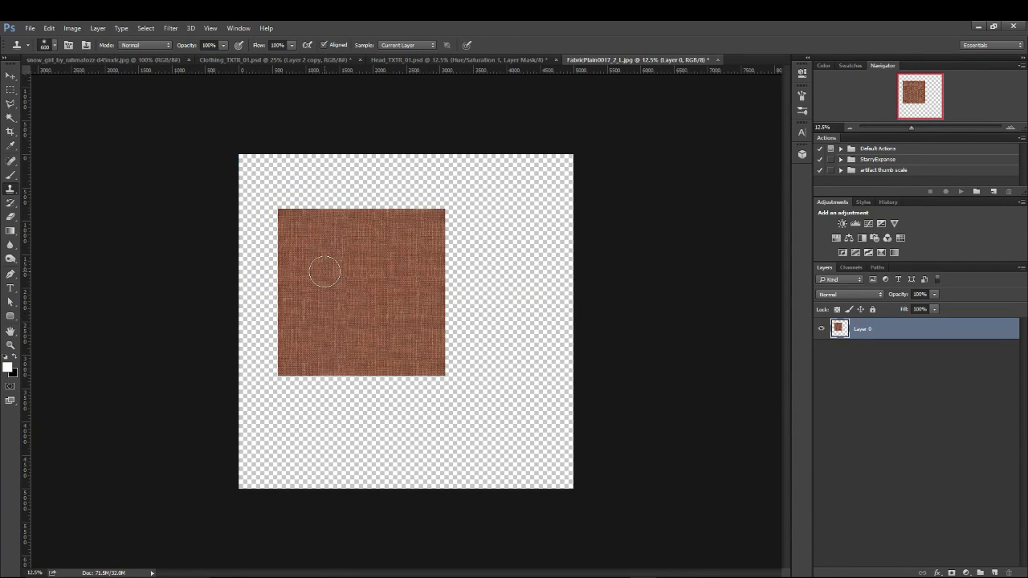
key(bracketleft)
key(bracketleft)
key(bracketleft)
key(bracketright)
key(bracketright)
key(bracketleft)
key(bracketleft)
key(bracketright)
key(bracketright)
alt+click(322, 256)
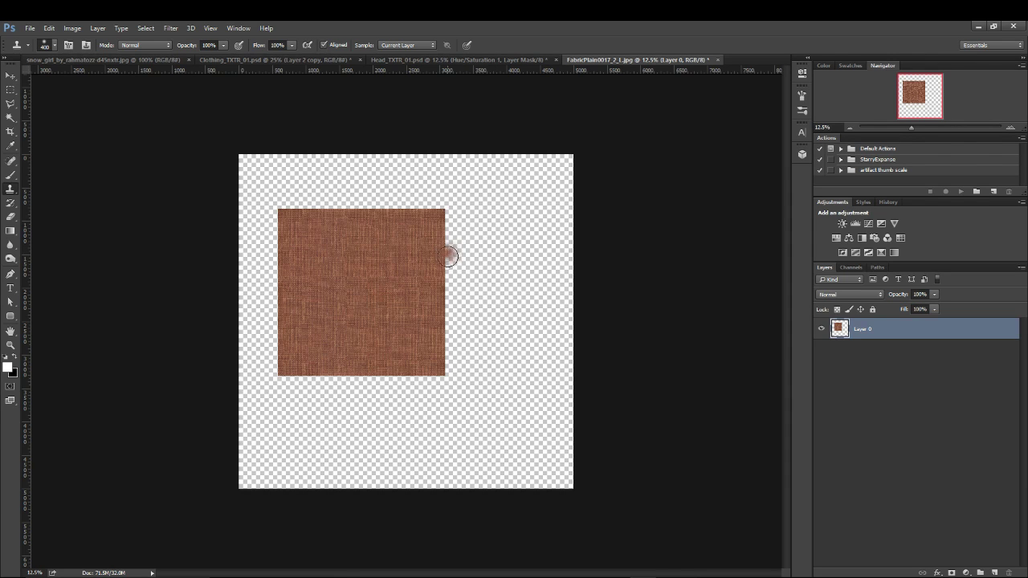
mouse_move(450, 262)
mouse_down()
mouse_move(482, 267)
mouse_move(488, 255)
mouse_move(454, 277)
mouse_move(453, 291)
mouse_move(476, 277)
mouse_move(464, 288)
mouse_move(503, 281)
mouse_move(450, 337)
mouse_move(455, 371)
mouse_move(500, 292)
mouse_move(446, 337)
mouse_move(469, 432)
mouse_up()
- Inspect the cloned fabric edge and close FabricPlain0017_2_L.jpg without saving it
key(z)
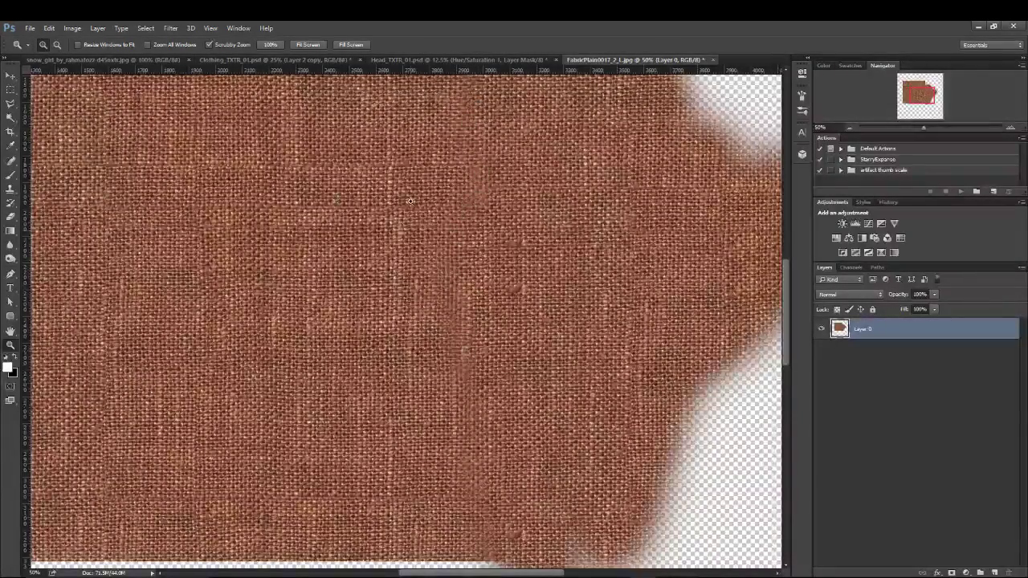
alt+click(410, 201)
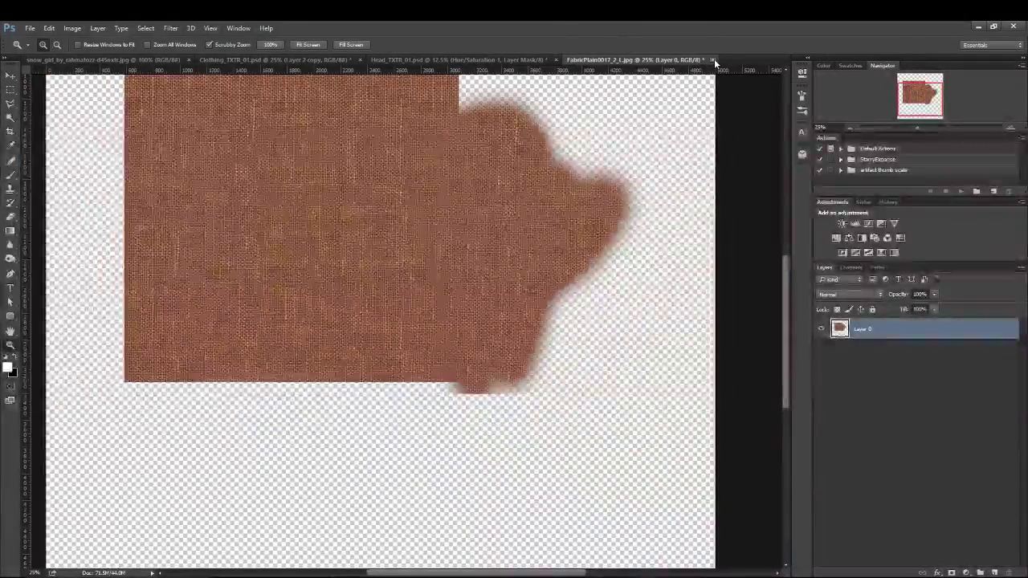
click(712, 59)
click(522, 235)
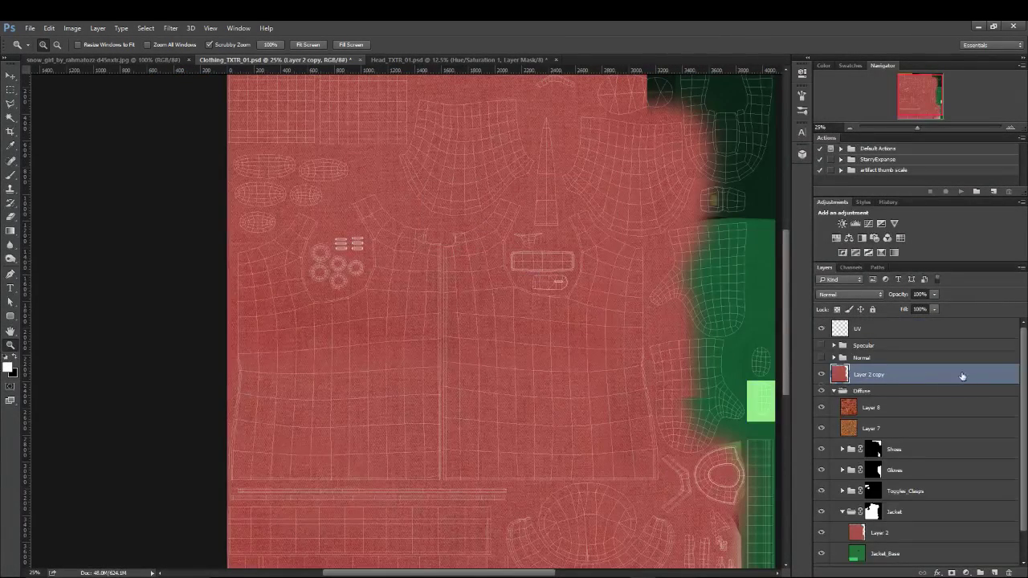
- Delete Layer 2 copy above the Diffuse group, and set the Jacket group's Layer 2 to Overlay blending at 27% opacity
drag(962, 377, 1009, 573)
click(924, 502)
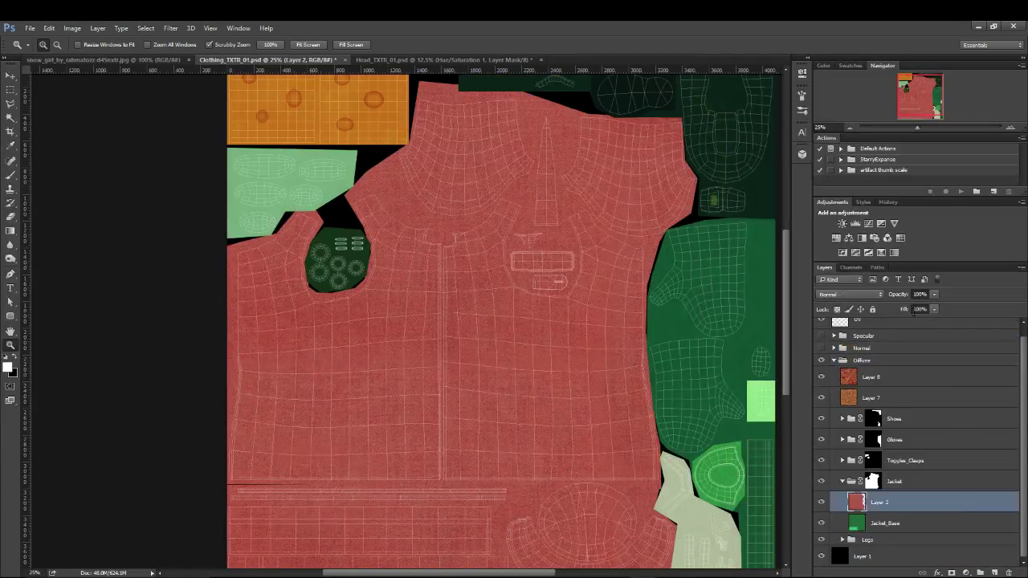
click(878, 294)
click(851, 394)
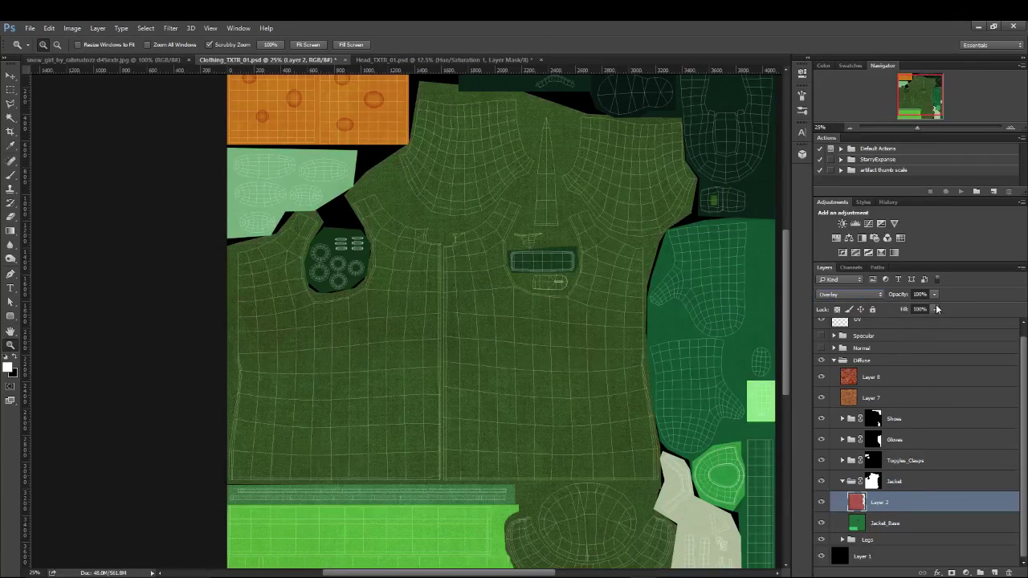
click(920, 294)
text(27)
key(Return)
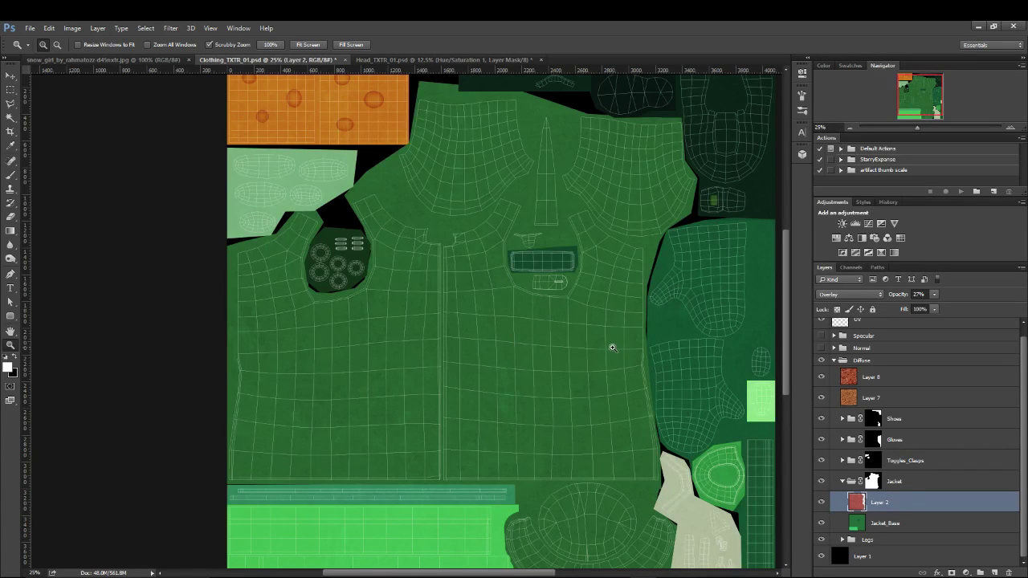
- Compare the gloves with and without the Gloves group's fabric overlay, Layer 3 copy, leaving it visible and the Jacket and Gloves groups collapsed
drag(452, 185, 252, 127)
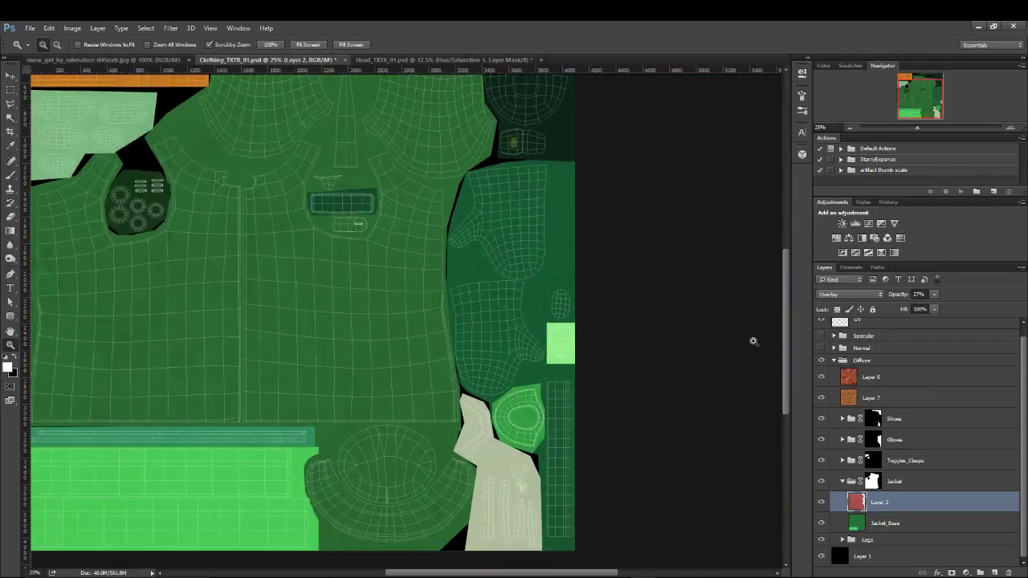
click(843, 481)
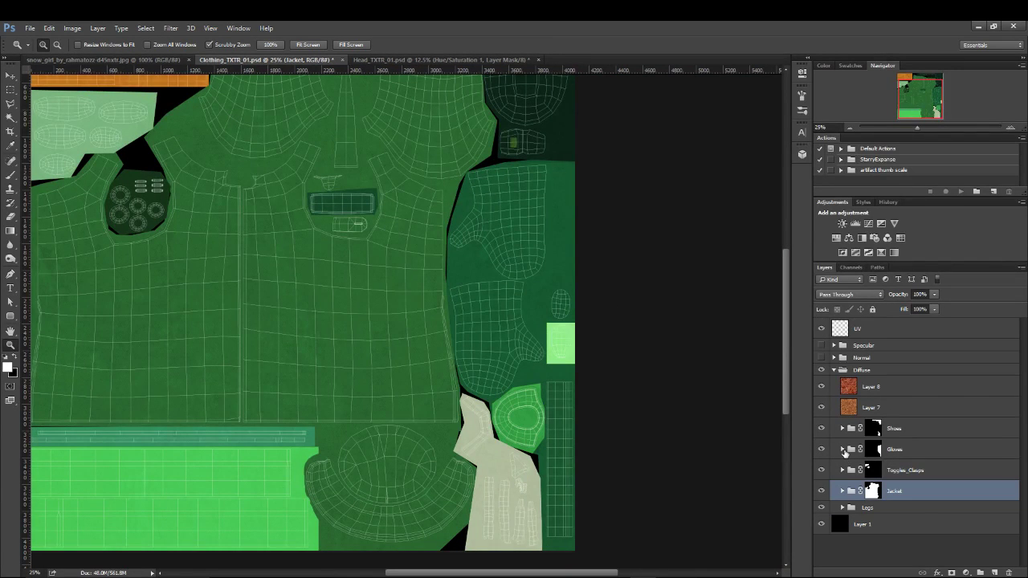
click(842, 449)
click(904, 469)
click(821, 470)
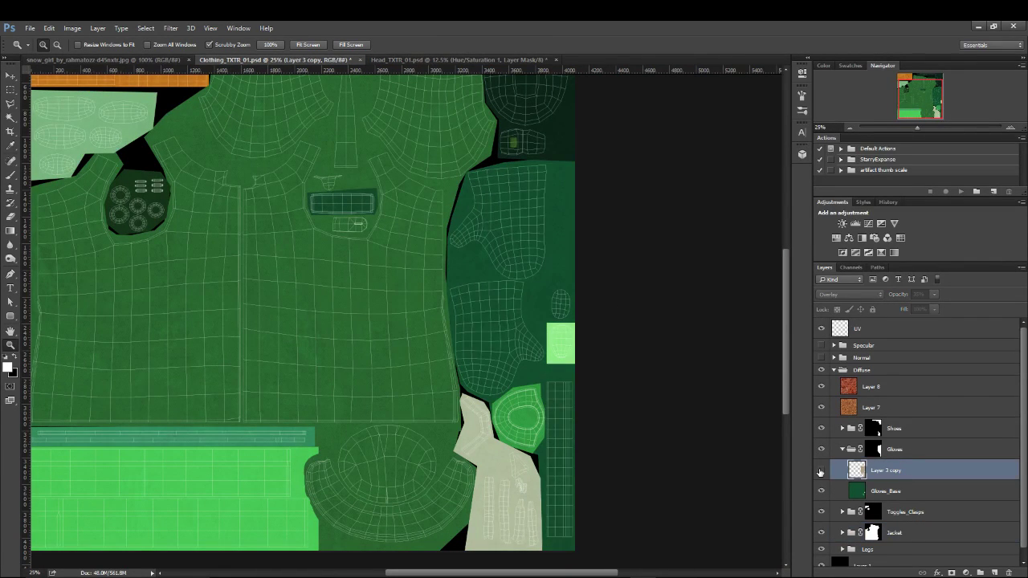
click(821, 470)
click(821, 470)
click(822, 471)
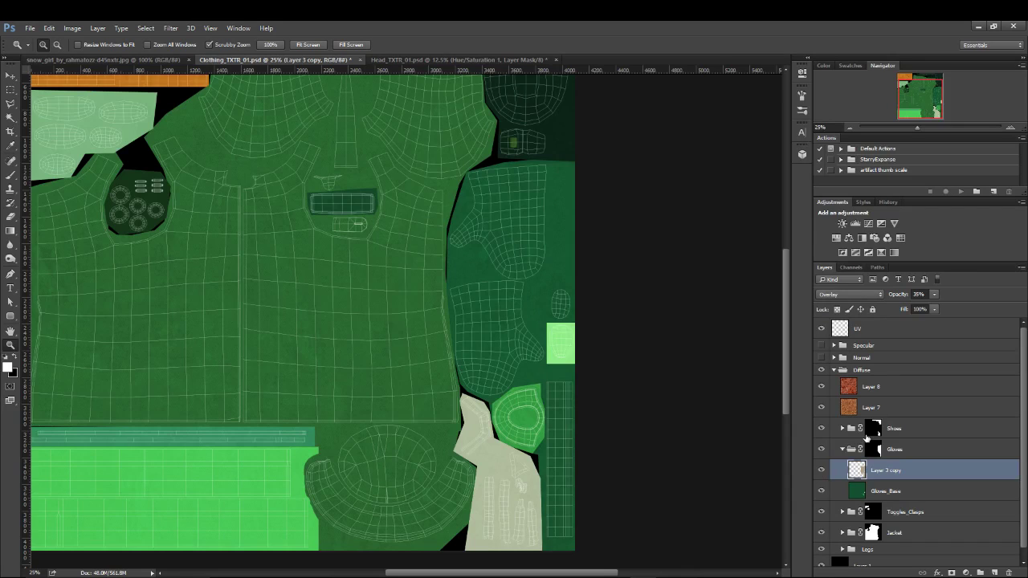
click(843, 451)
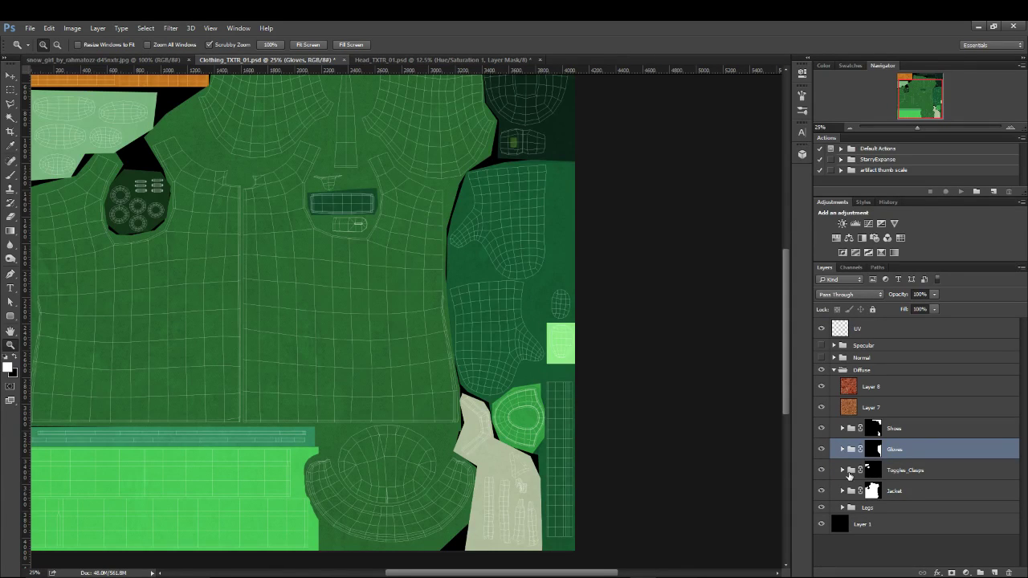
- Expand the Legs group and compare the leg pieces with and without the Circles layer's effects, leaving them visible
click(842, 508)
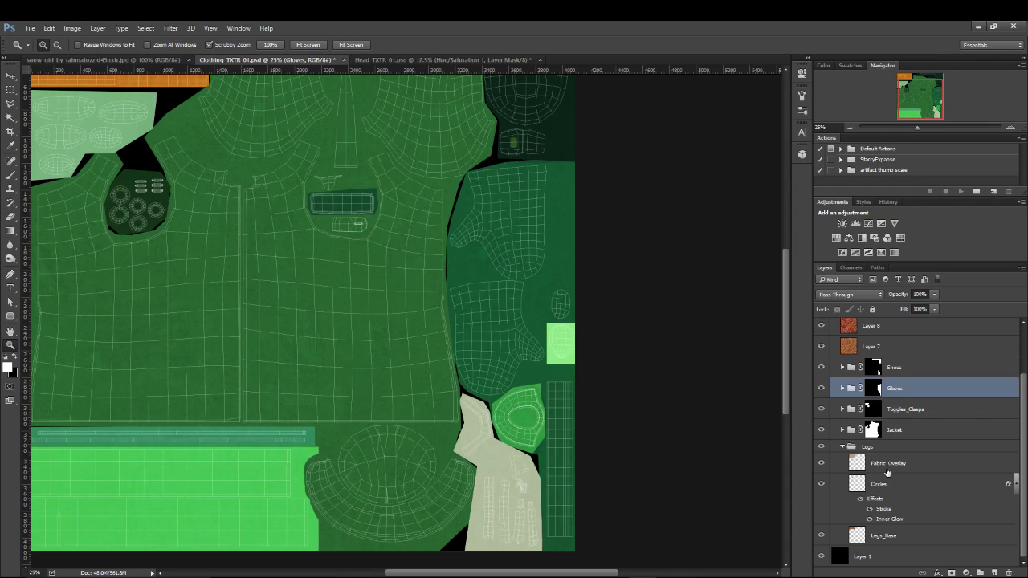
click(900, 466)
click(879, 484)
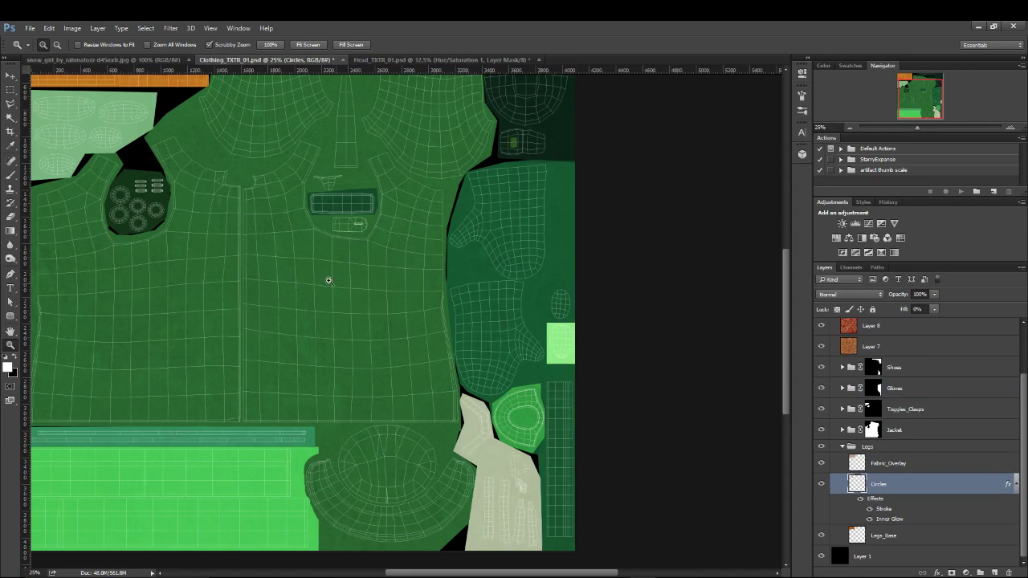
drag(329, 280, 463, 385)
drag(349, 172, 349, 174)
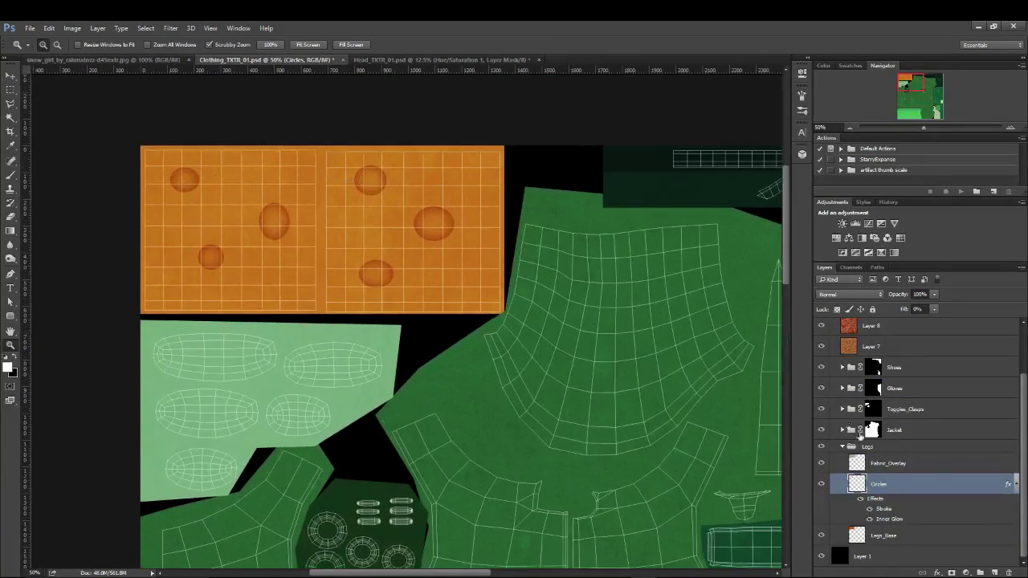
click(862, 499)
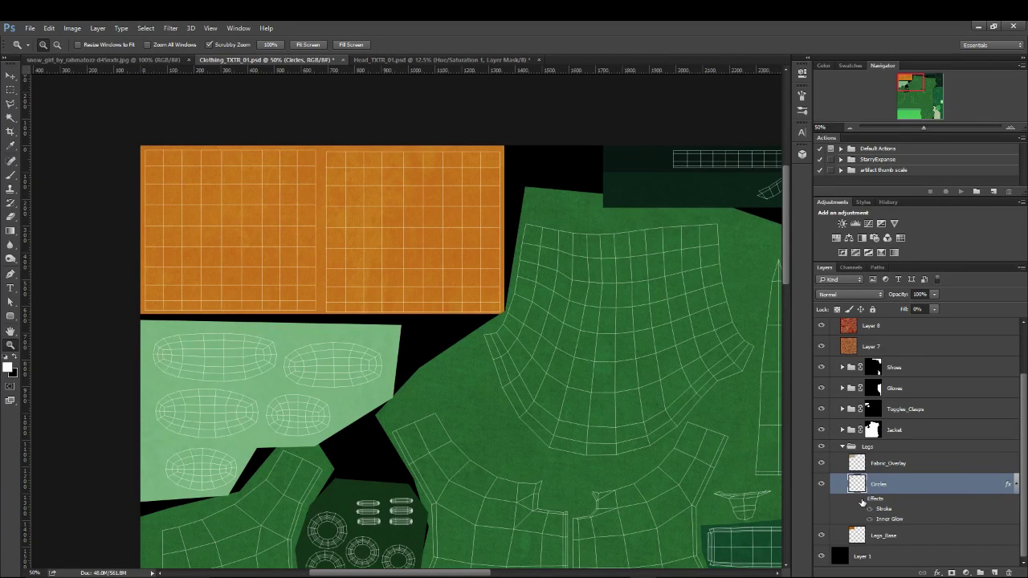
click(862, 500)
- Raise the Circles layer's fill to compare the solid circles with the effects alone, and return the fill to 0%
click(935, 310)
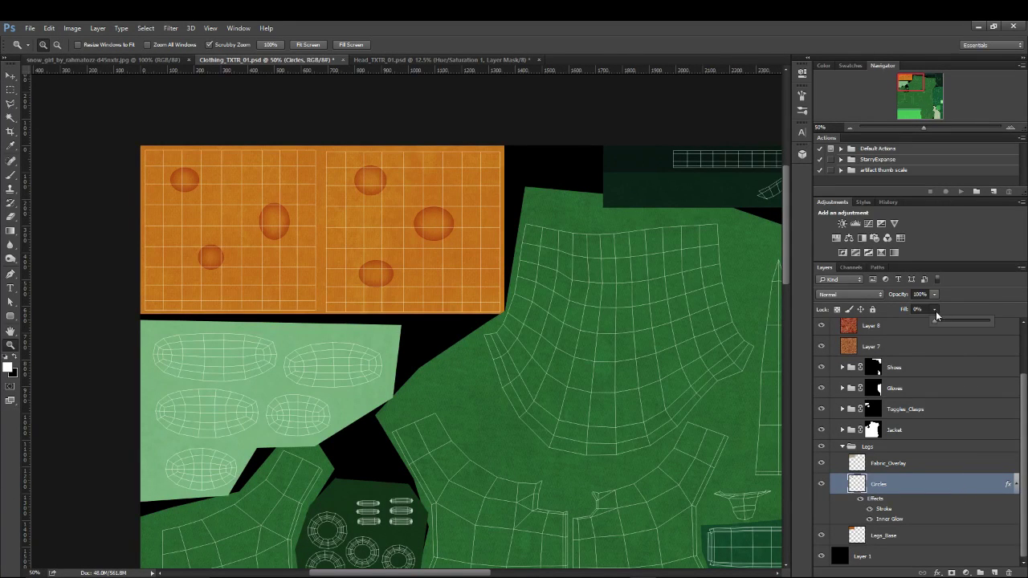
drag(936, 319, 1001, 323)
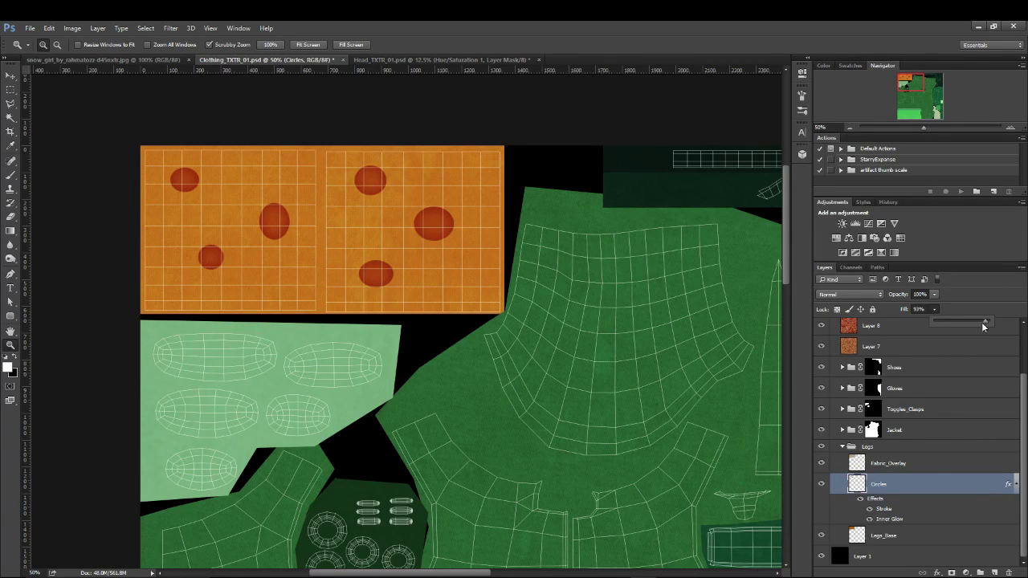
drag(989, 321, 928, 323)
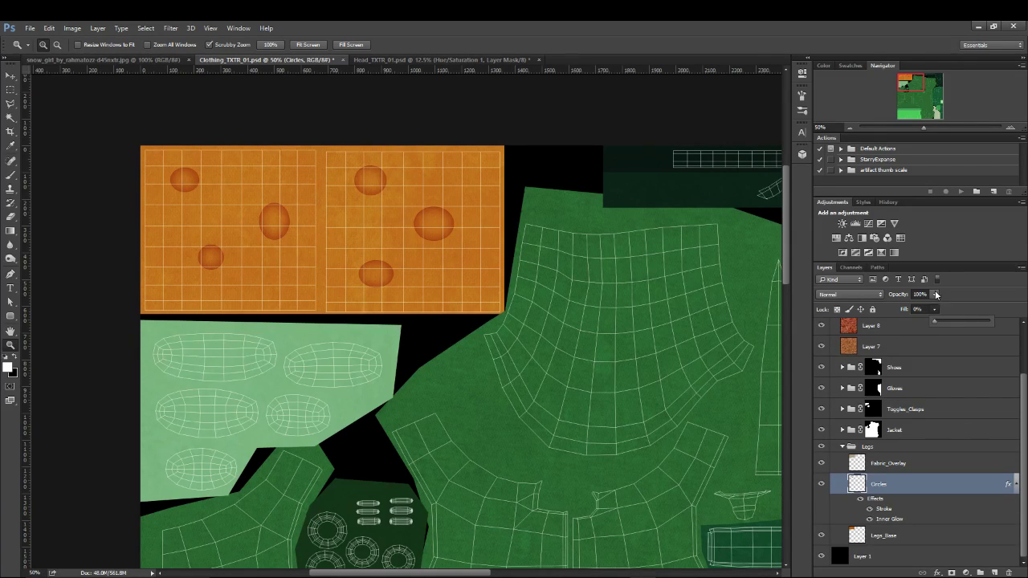
click(968, 297)
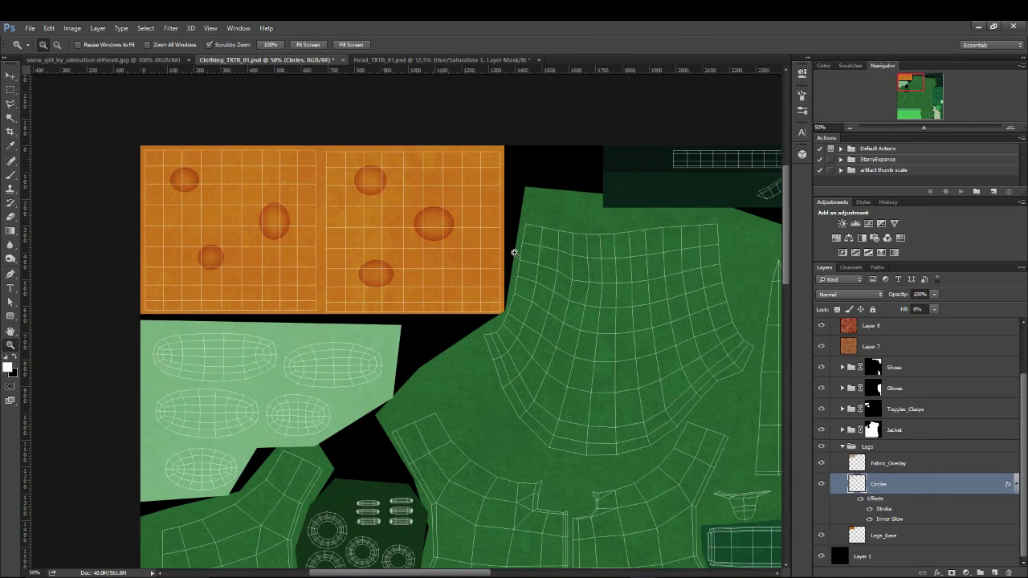
- Examine the Inner Glow settings in the Circles layer's style and close the dialog
double_click(967, 483)
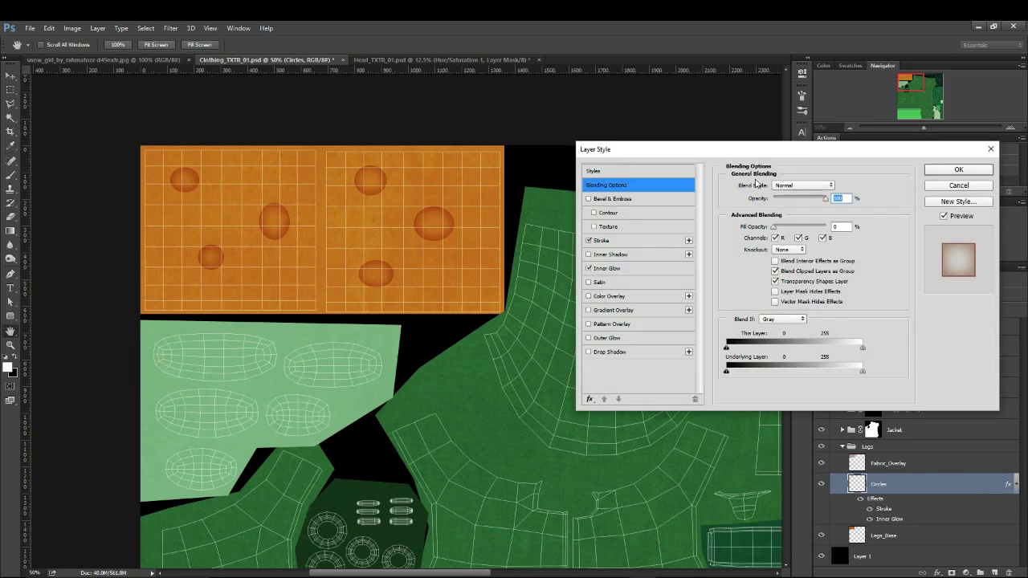
click(624, 269)
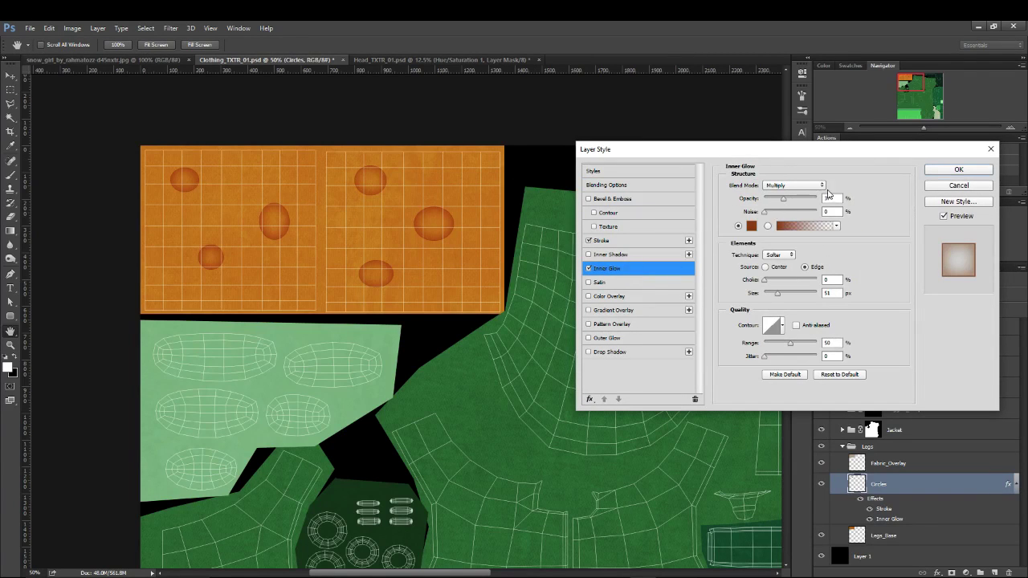
click(942, 171)
key(z)
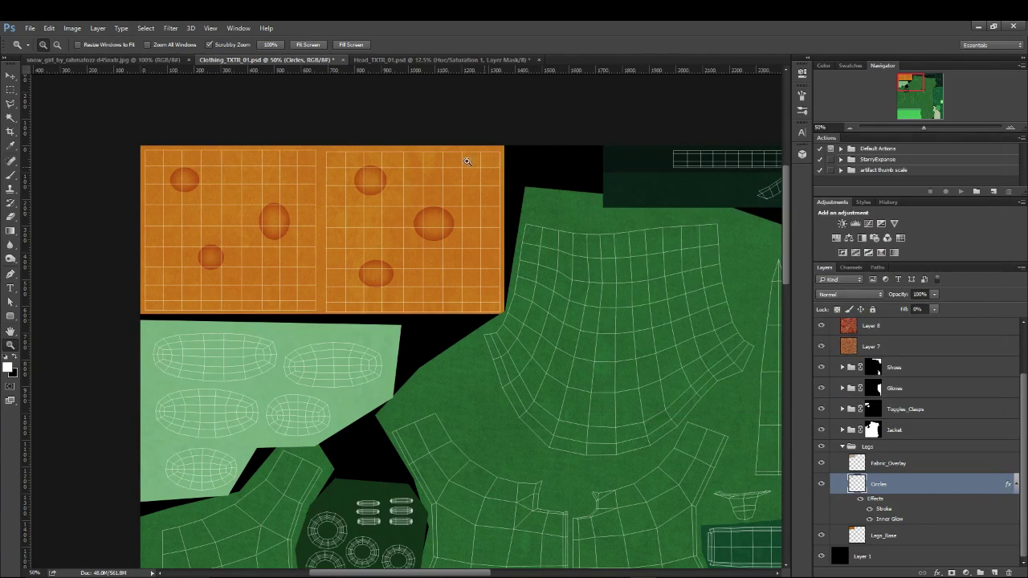
- Compare the leg pieces with and without the Fabric_Overlay layer, leave it visible, and check its blending mode and opacity
click(372, 227)
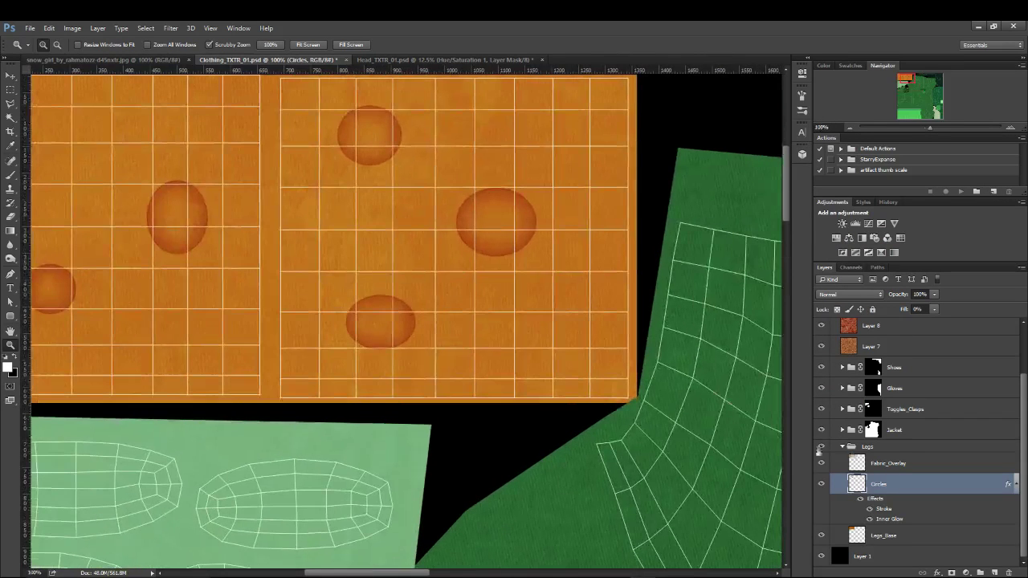
click(821, 464)
click(821, 463)
click(916, 466)
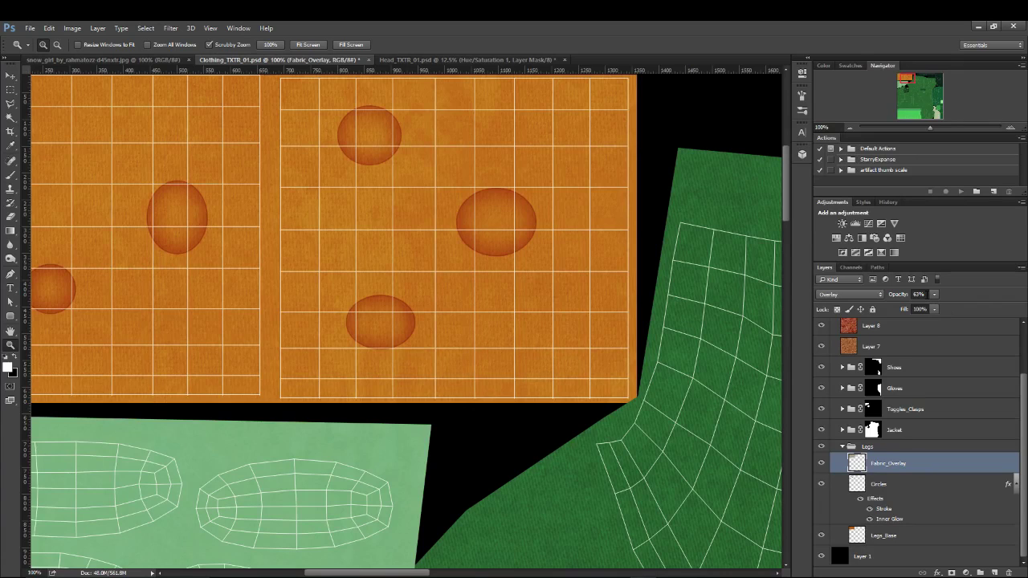
click(919, 294)
- Examine the fabric texture up close across the leg, jacket and dark green shoe pieces
drag(704, 344, 521, 300)
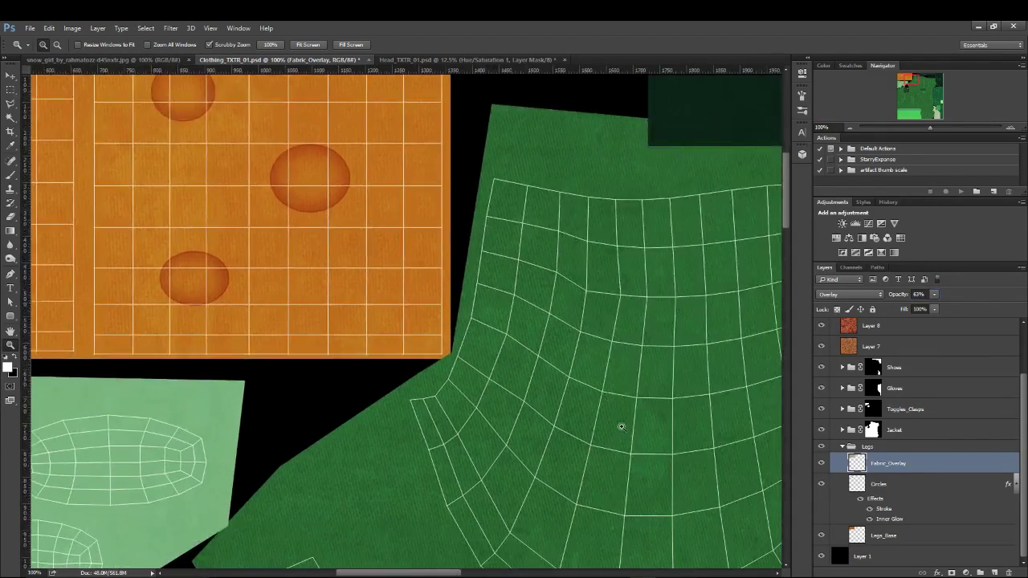
drag(621, 426, 544, 372)
alt+click(532, 365)
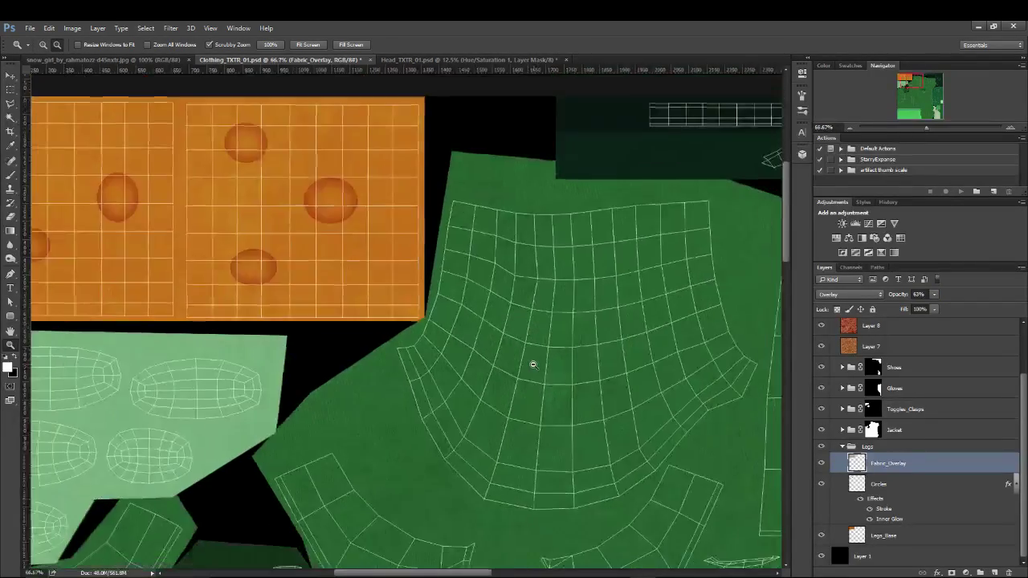
alt+click(532, 365)
alt+click(533, 363)
click(637, 255)
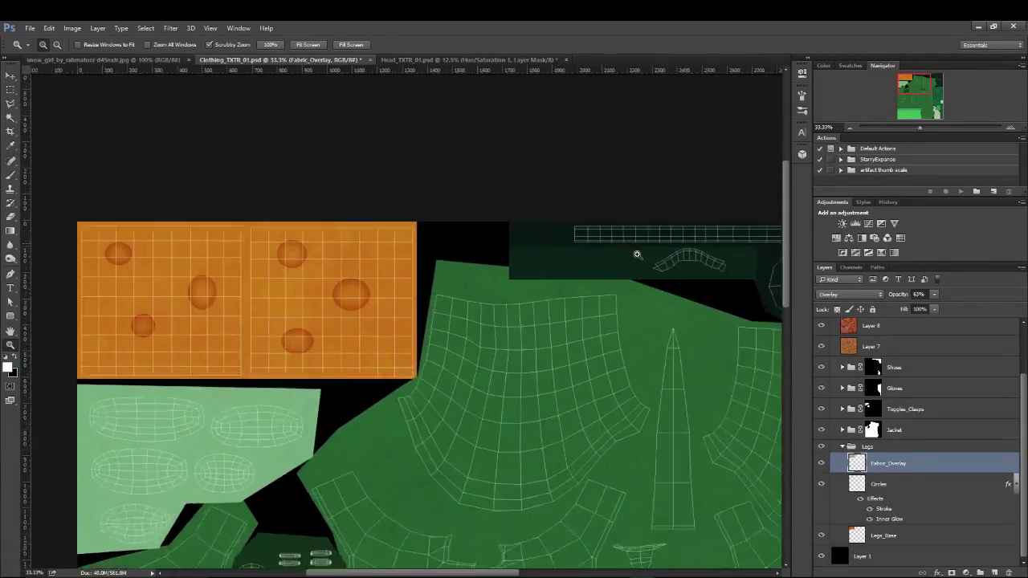
drag(637, 254, 230, 278)
drag(656, 314, 305, 205)
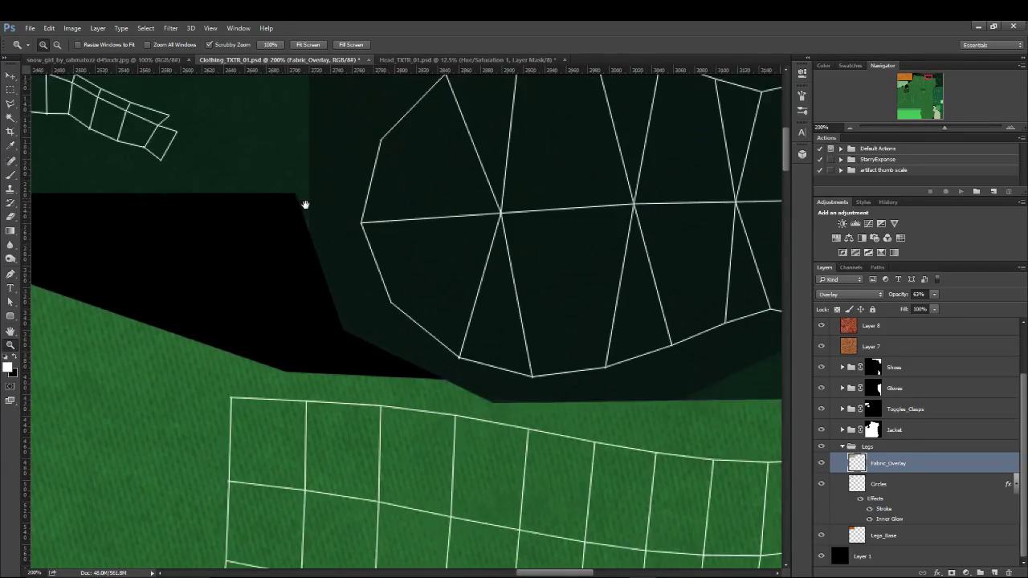
drag(728, 292, 503, 415)
drag(624, 466, 497, 244)
drag(672, 463, 375, 482)
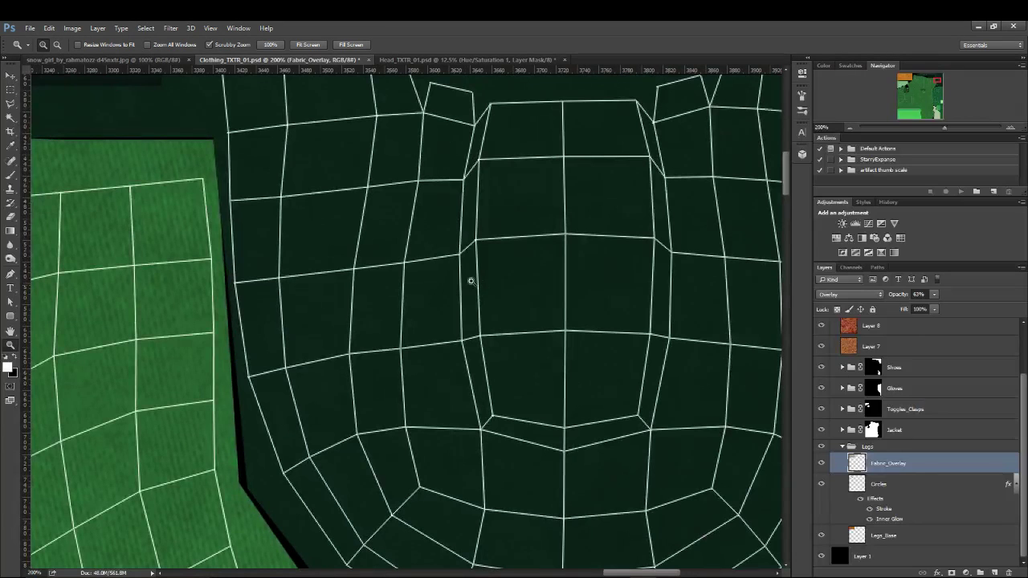
- Collapse the Legs group, select Layer 7 in the Diffuse group, and review its subtle overlay across the shoe and jacket pieces
click(891, 347)
scroll(898, 394, up, 2)
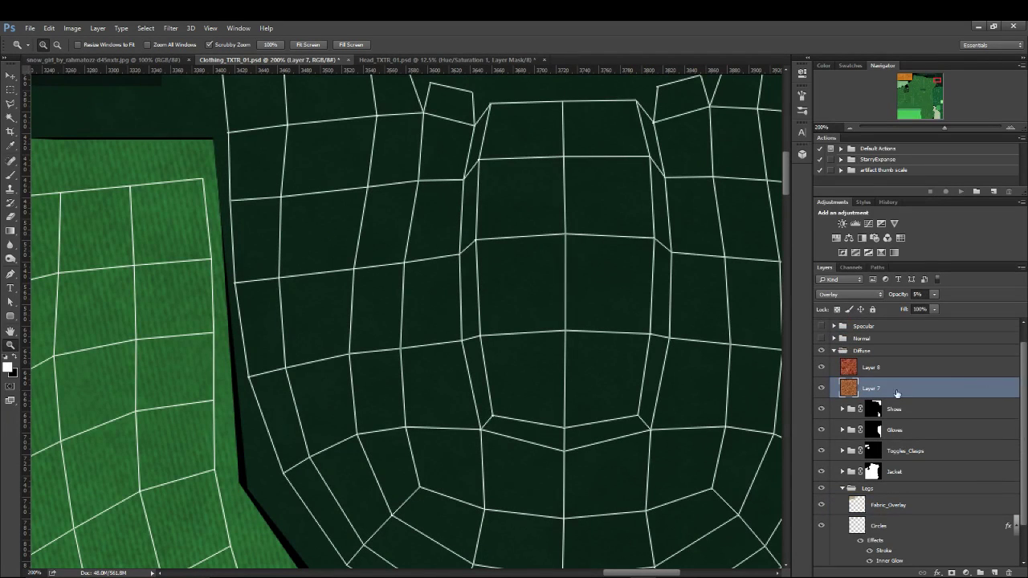
click(845, 490)
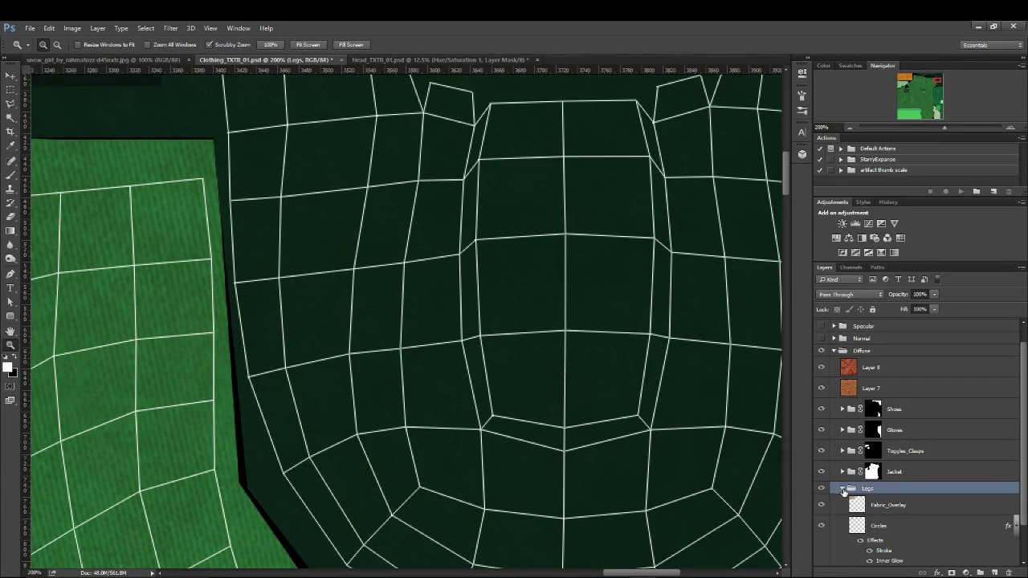
click(843, 490)
click(942, 406)
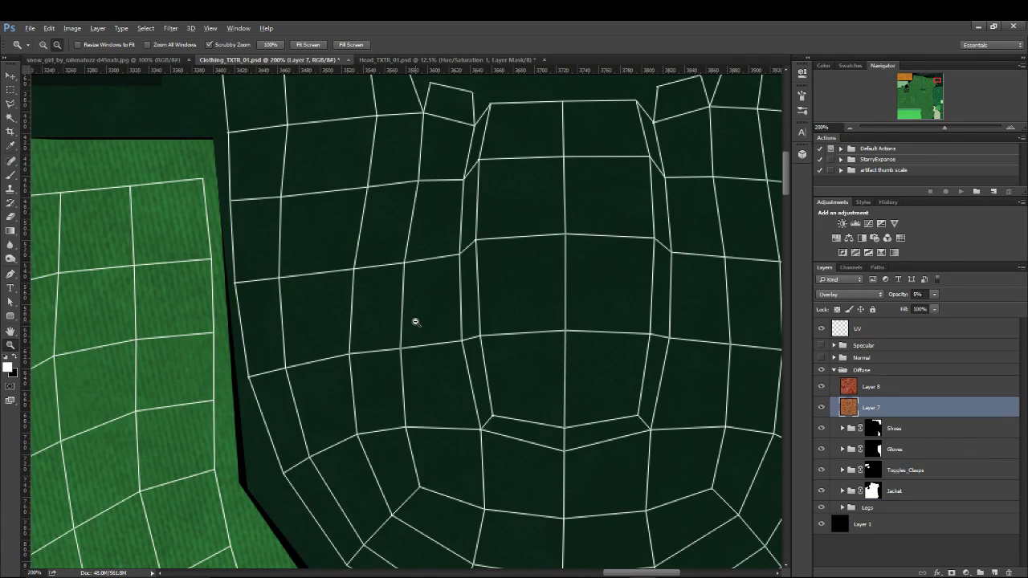
alt+scroll(415, 322, down, 3)
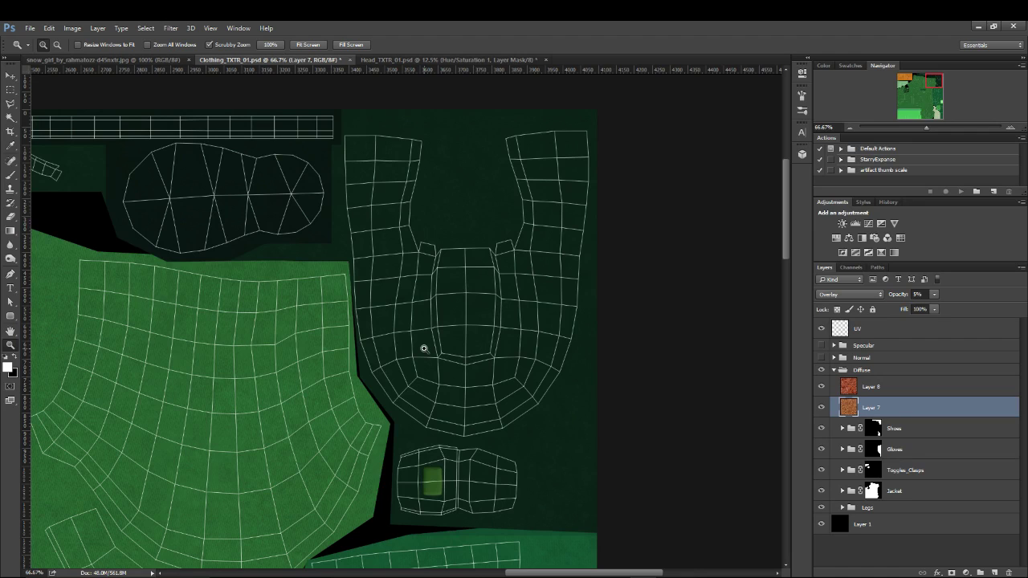
alt+click(425, 349)
drag(214, 410, 487, 326)
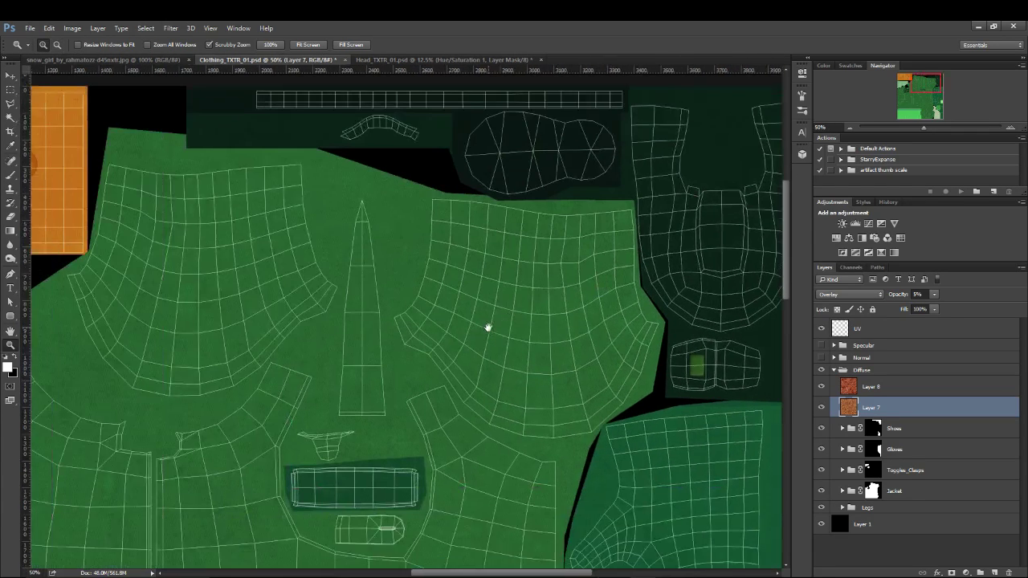
alt+click(487, 327)
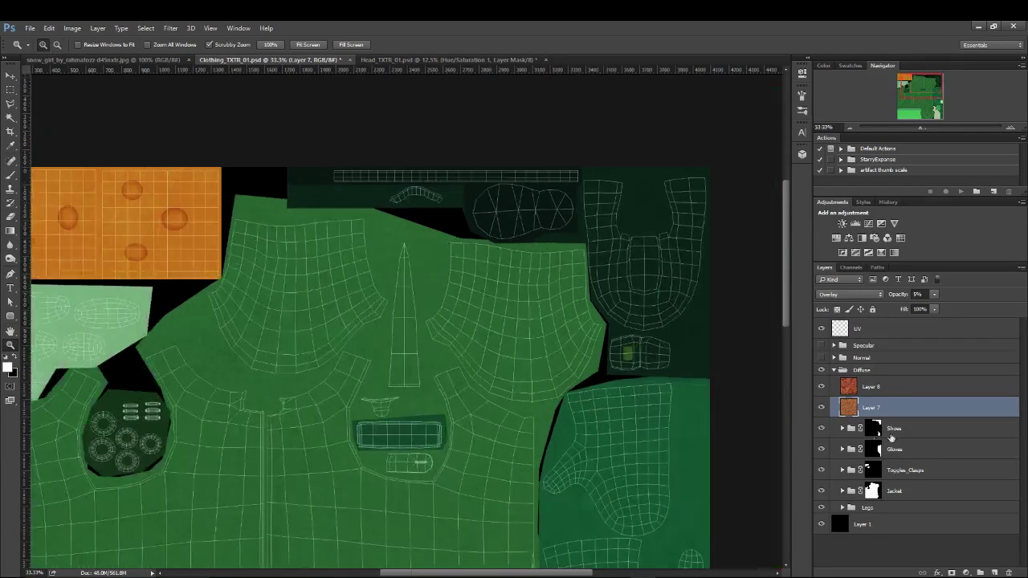
- Set Layer 8 in the Diffuse group to Normal blending at 100% opacity and view its whole grunge texture
click(896, 391)
click(901, 408)
click(909, 386)
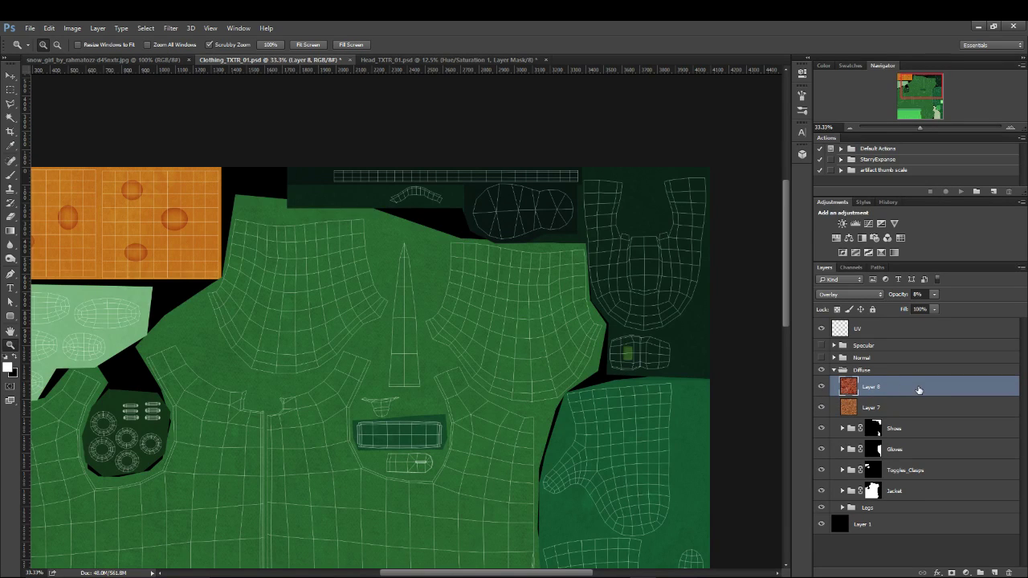
click(858, 295)
click(840, 298)
click(935, 294)
drag(915, 307, 985, 307)
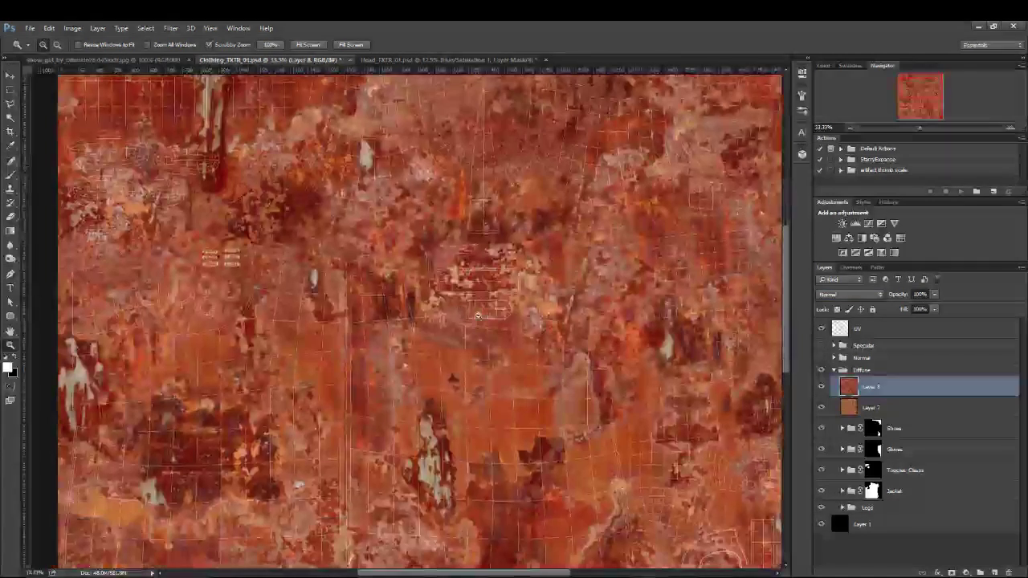
alt+click(478, 315)
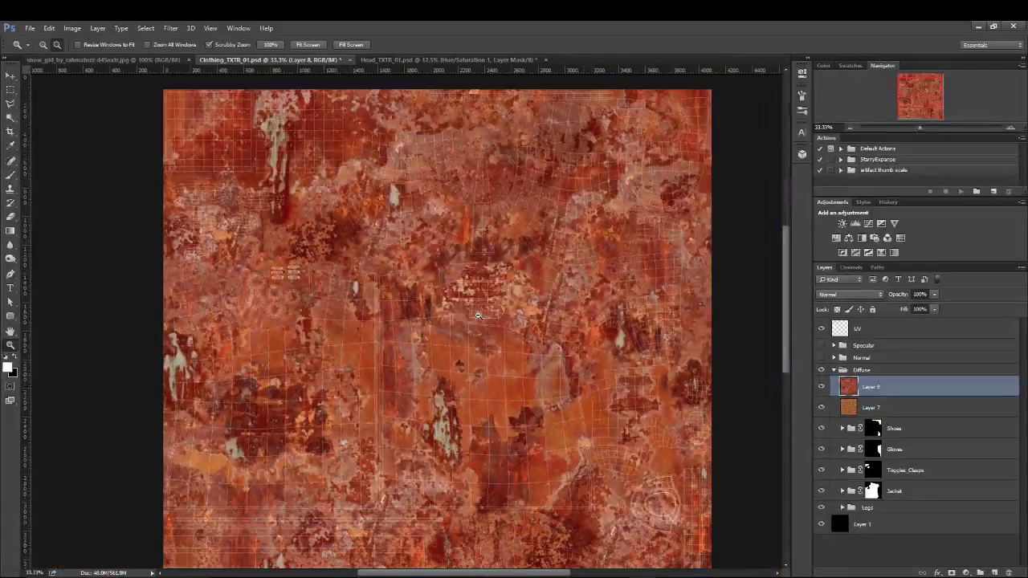
alt+click(478, 313)
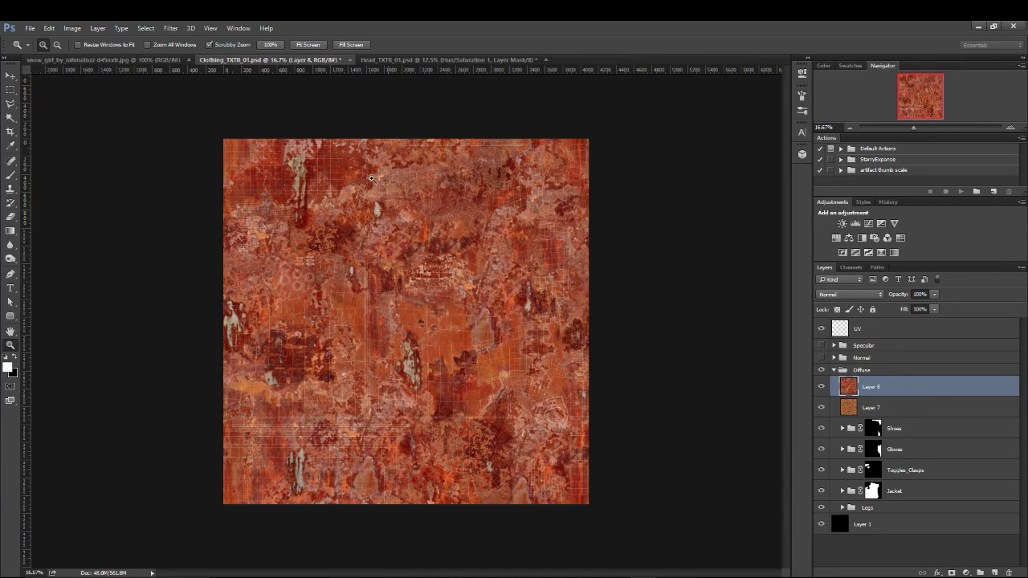
- Set Layer 8 to Overlay blending at 8% opacity
click(848, 294)
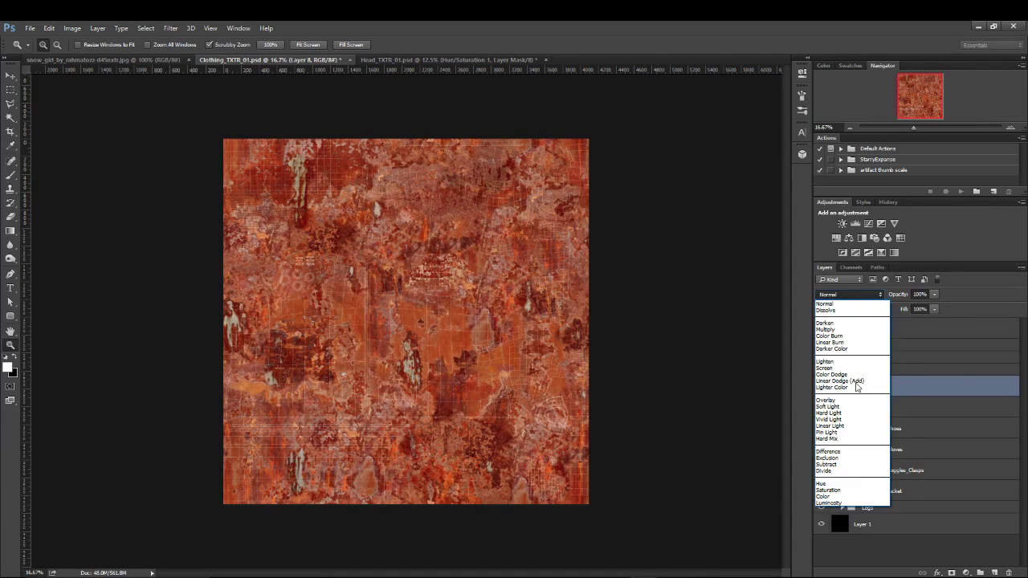
key(Escape)
key(shift+alt+o)
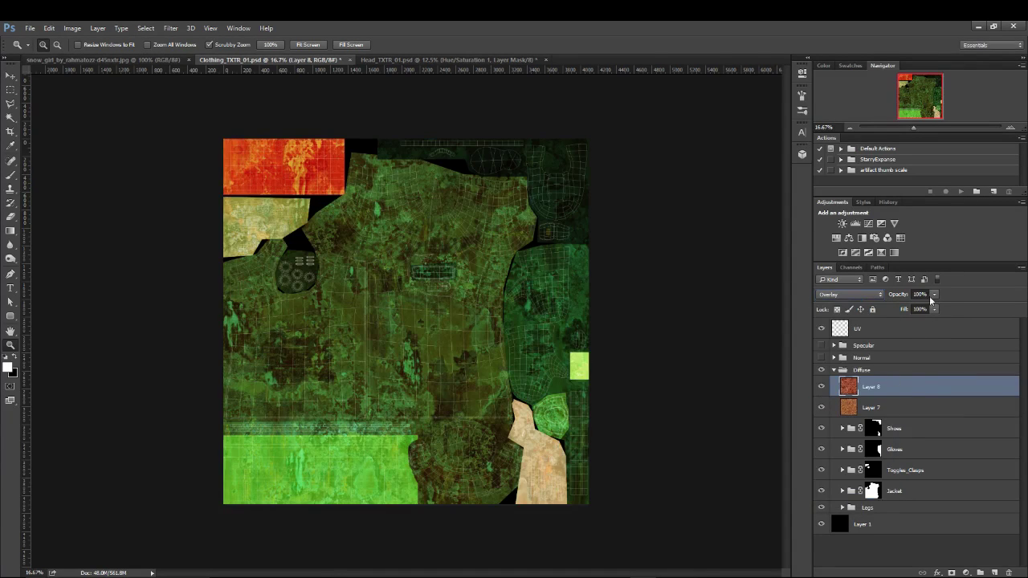
click(921, 294)
click(934, 294)
drag(930, 307, 892, 305)
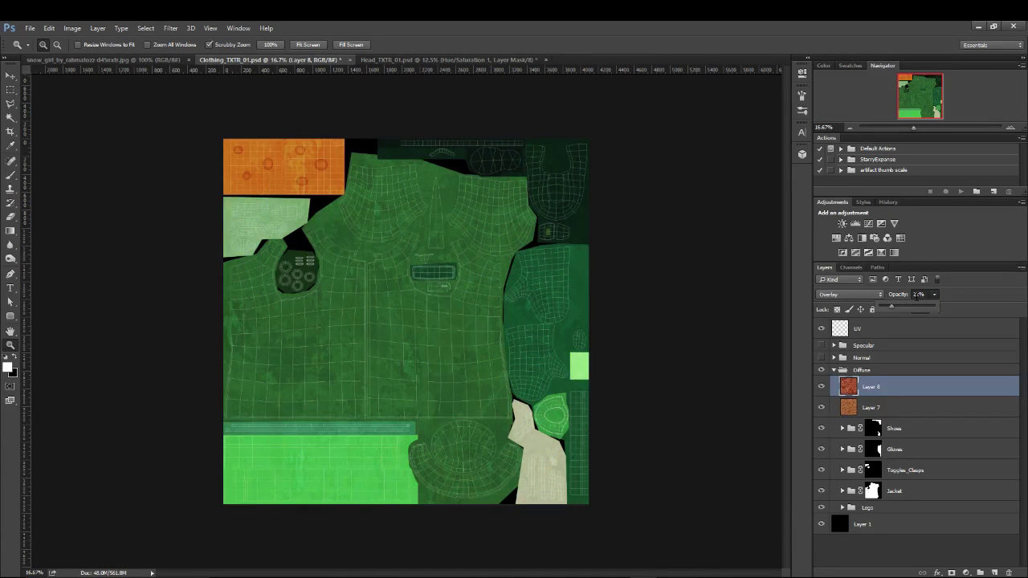
click(919, 294)
text(8)
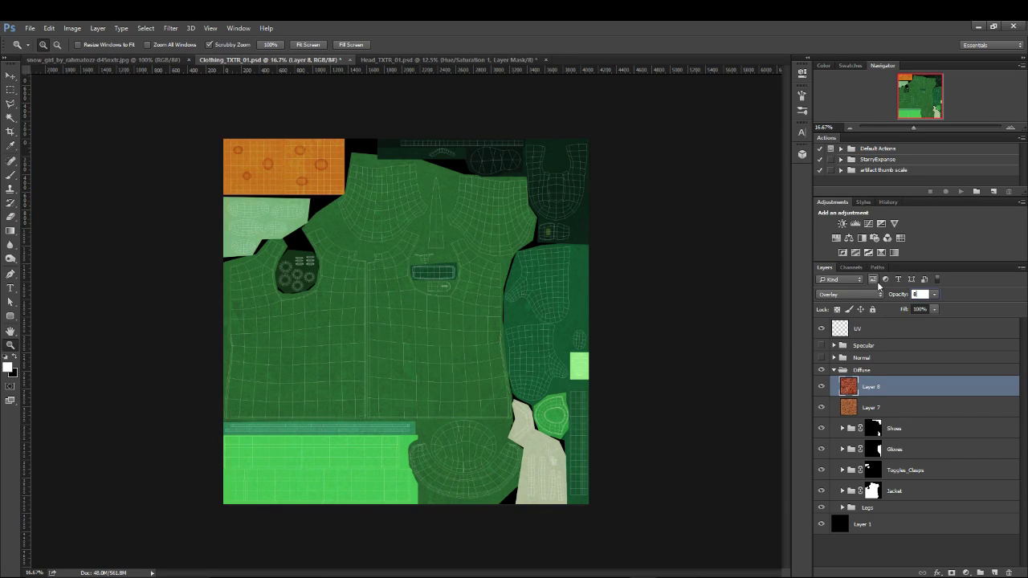
key(Return)
- Set Layer 7 in the Diffuse group to Normal blending at 100% opacity and inspect its grunge texture with Layer 8 hidden
click(903, 412)
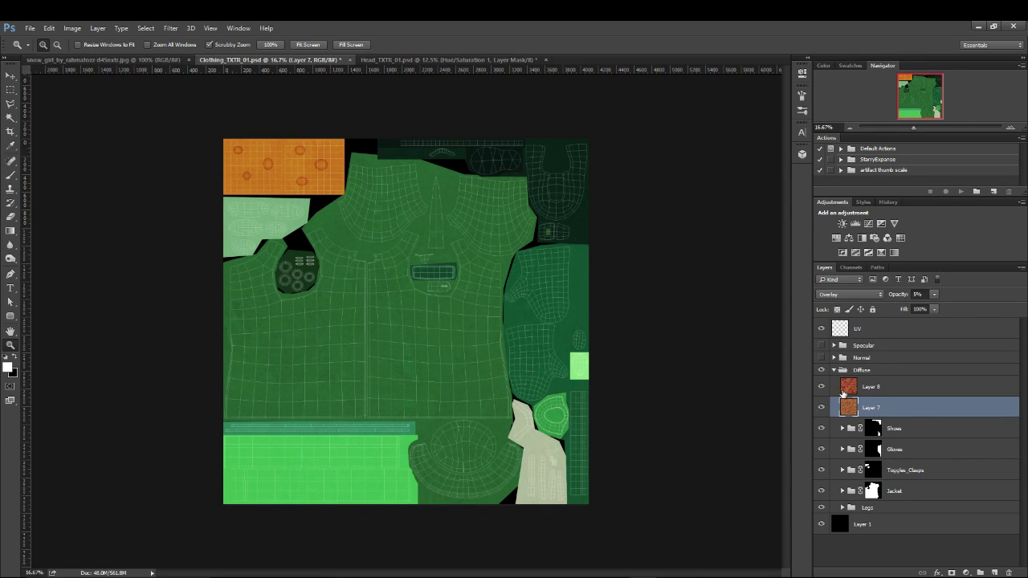
click(865, 295)
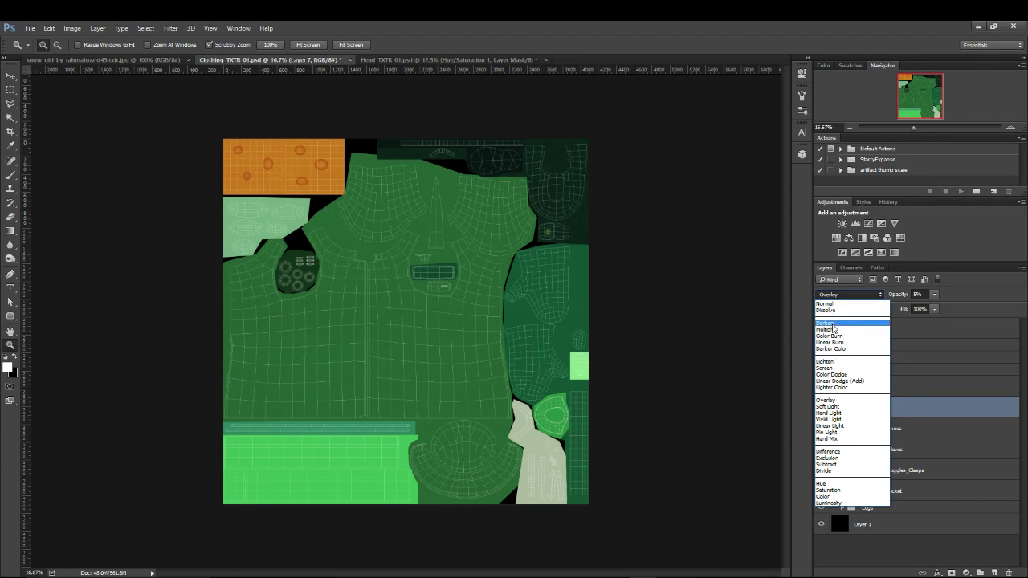
click(832, 306)
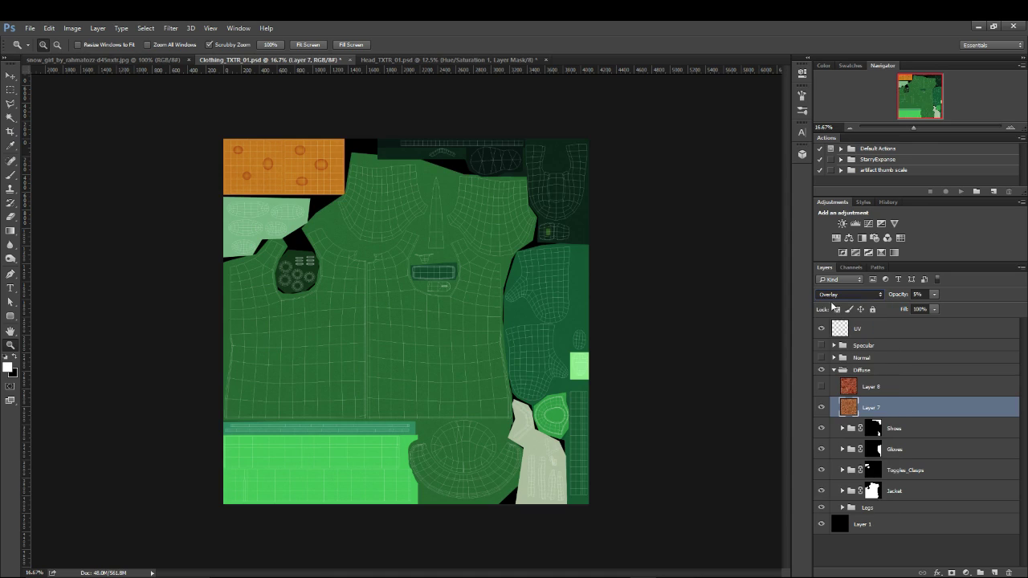
click(934, 294)
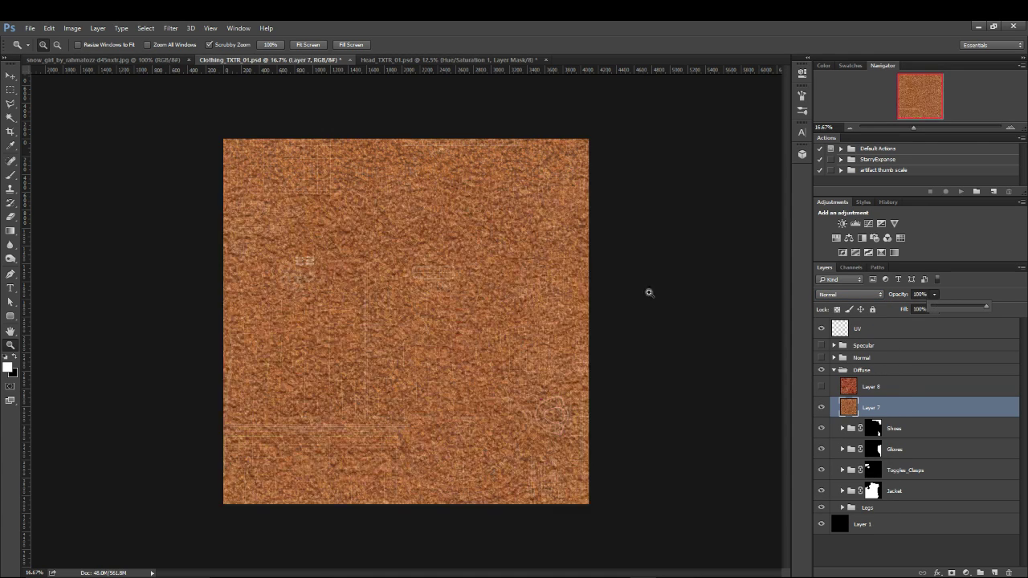
click(452, 317)
click(450, 316)
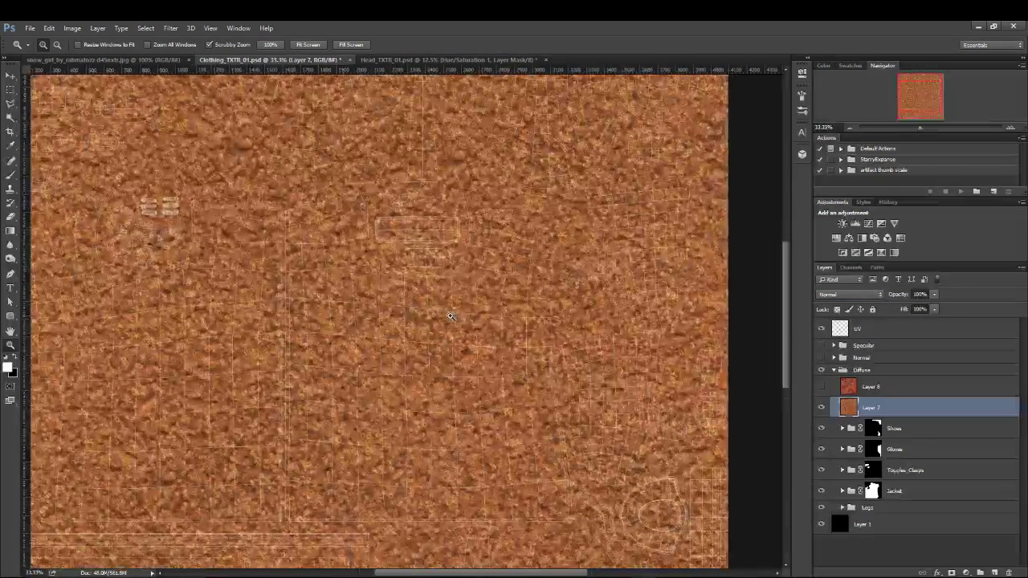
click(320, 344)
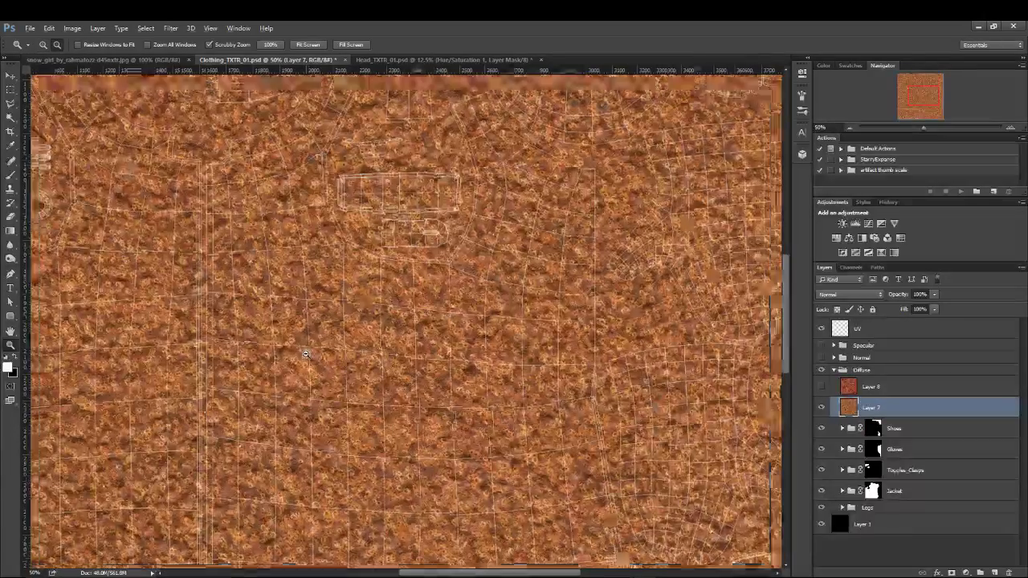
alt+click(305, 354)
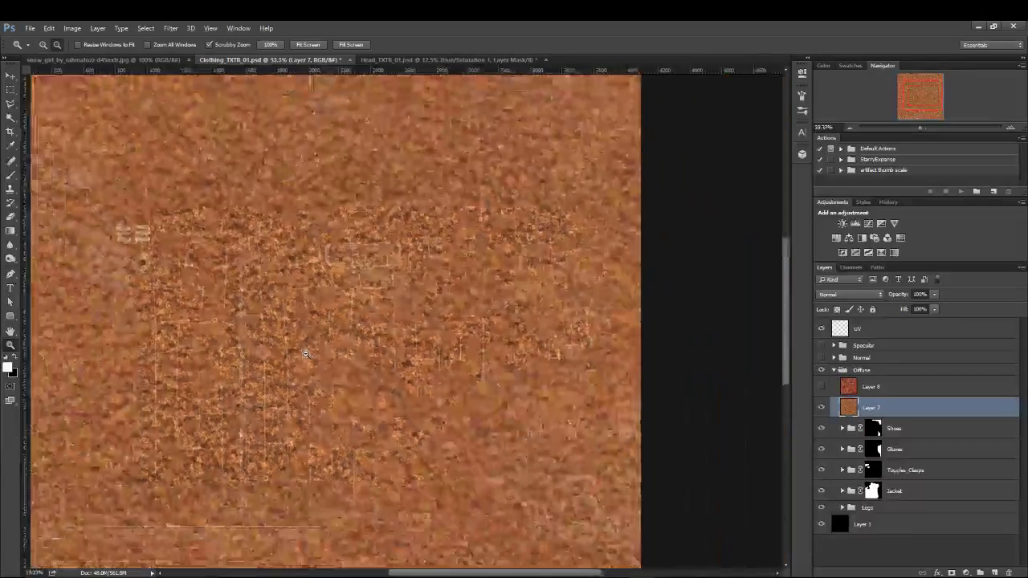
alt+click(305, 354)
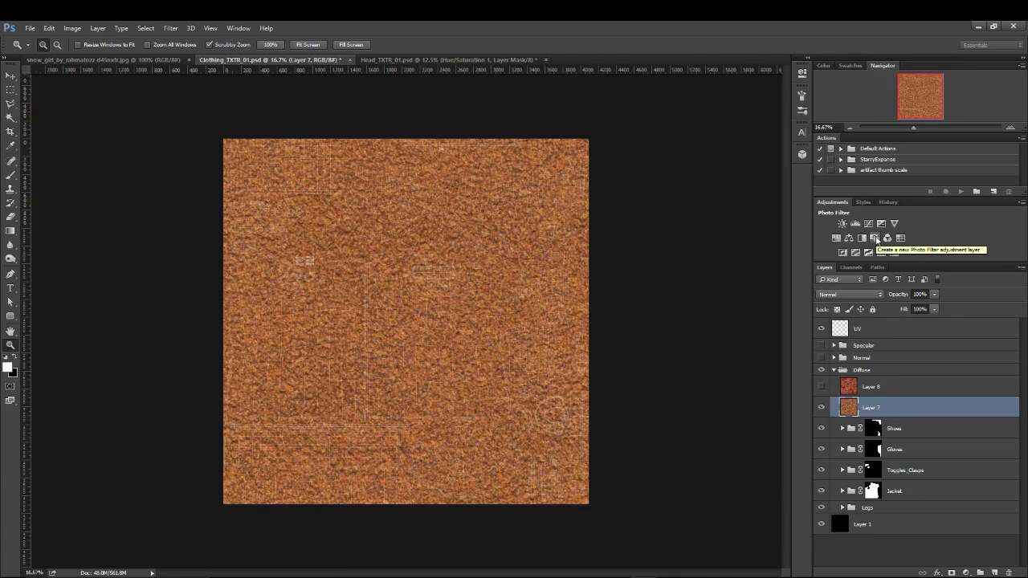
- With Layer 8 shown, set Layer 7 to Overlay blending at 5% opacity and save the document
click(821, 387)
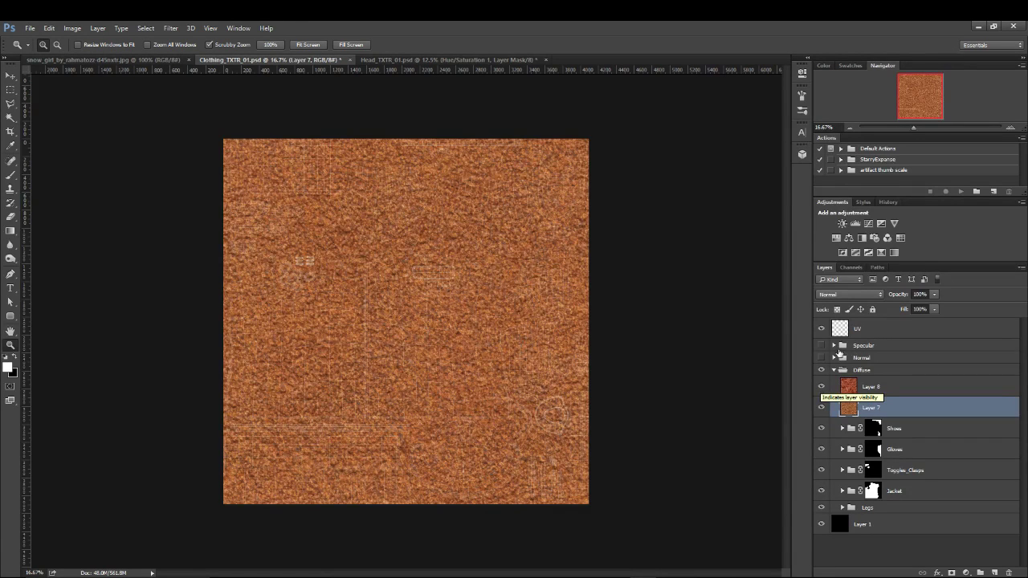
click(868, 295)
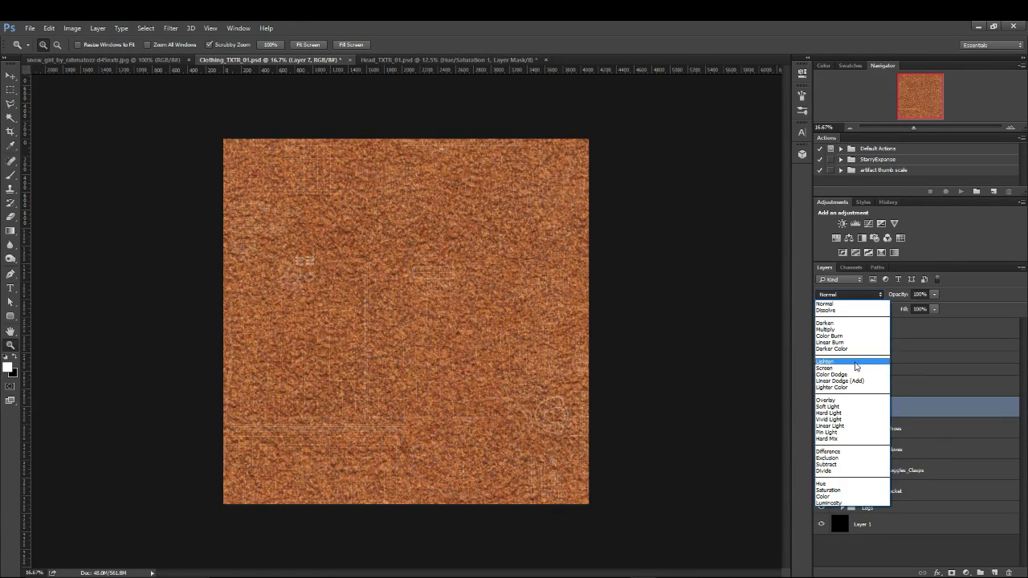
click(850, 395)
click(924, 294)
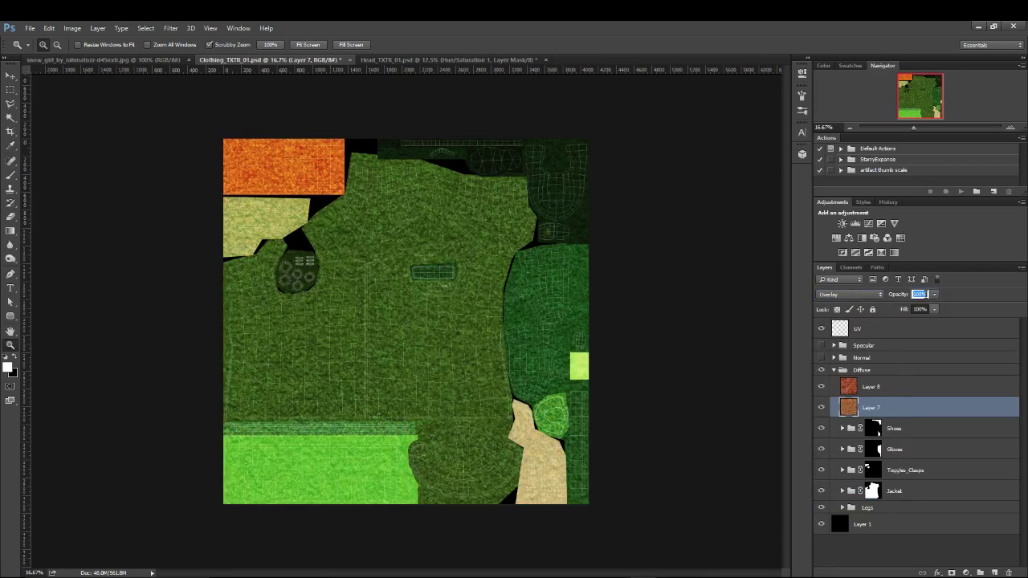
text(5)
key(Return)
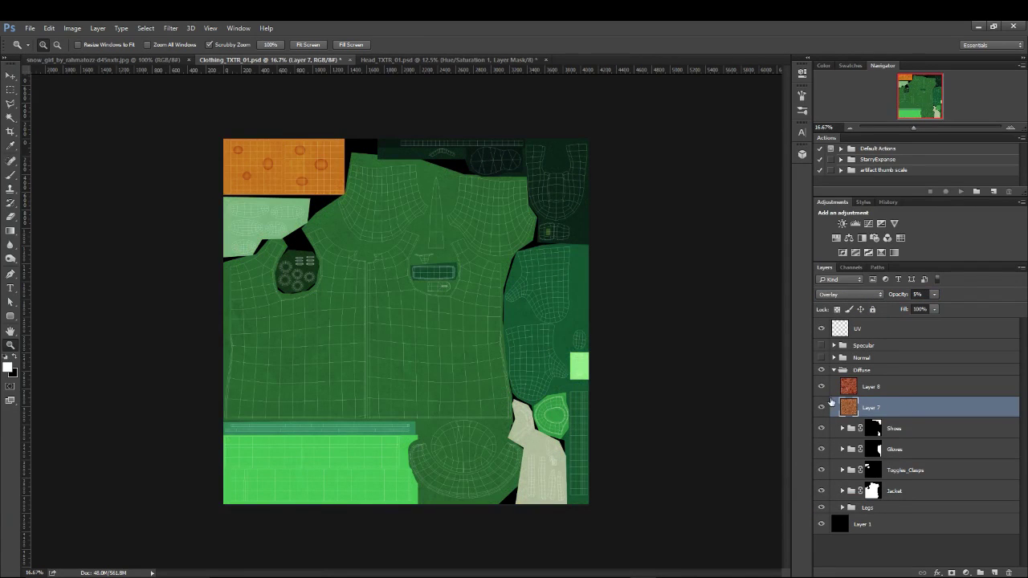
key(ctrl+s)
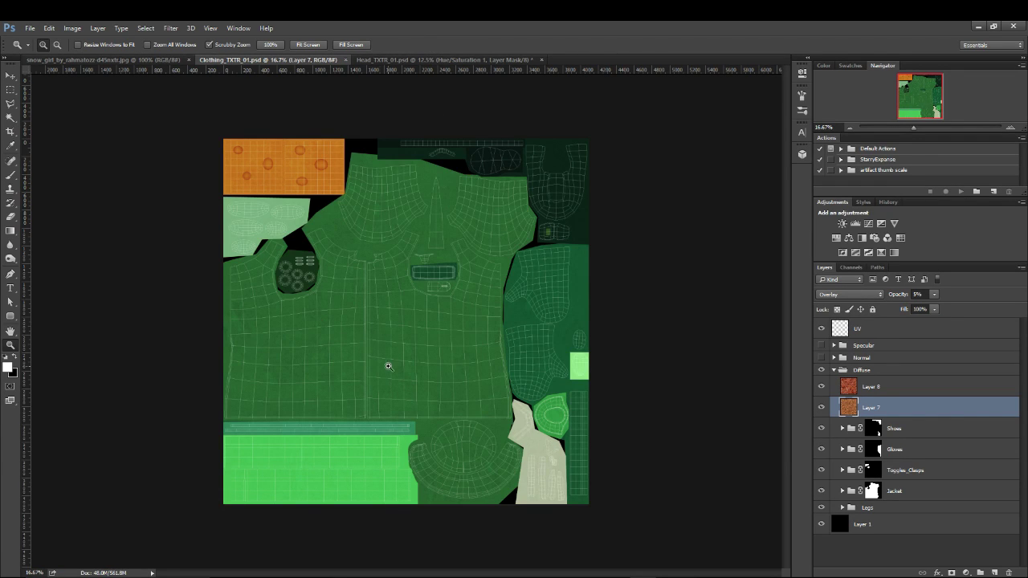
- Open the snow girl reference painting and examine the painted coat, gloves and legs up close
click(105, 59)
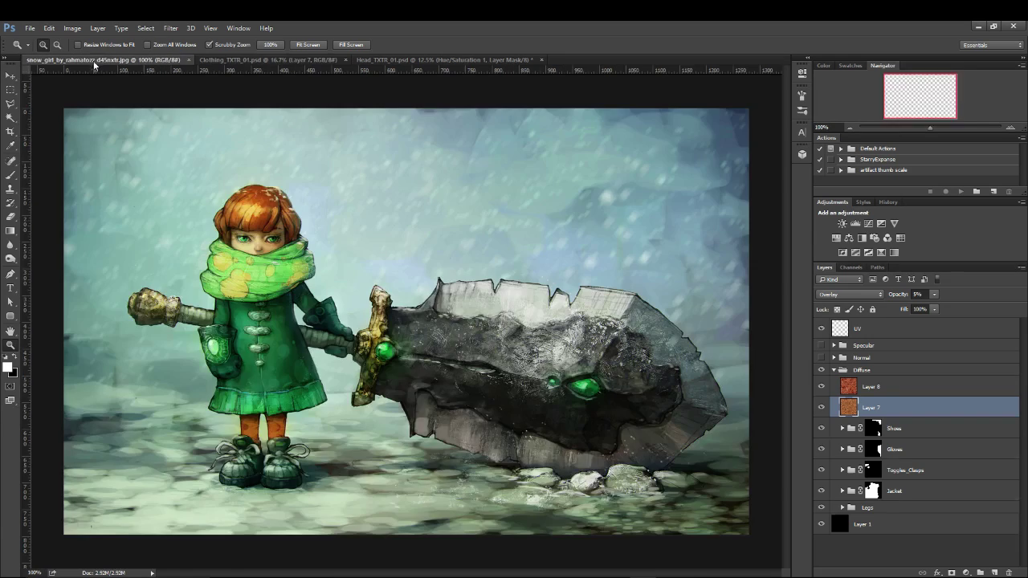
click(209, 361)
click(209, 361)
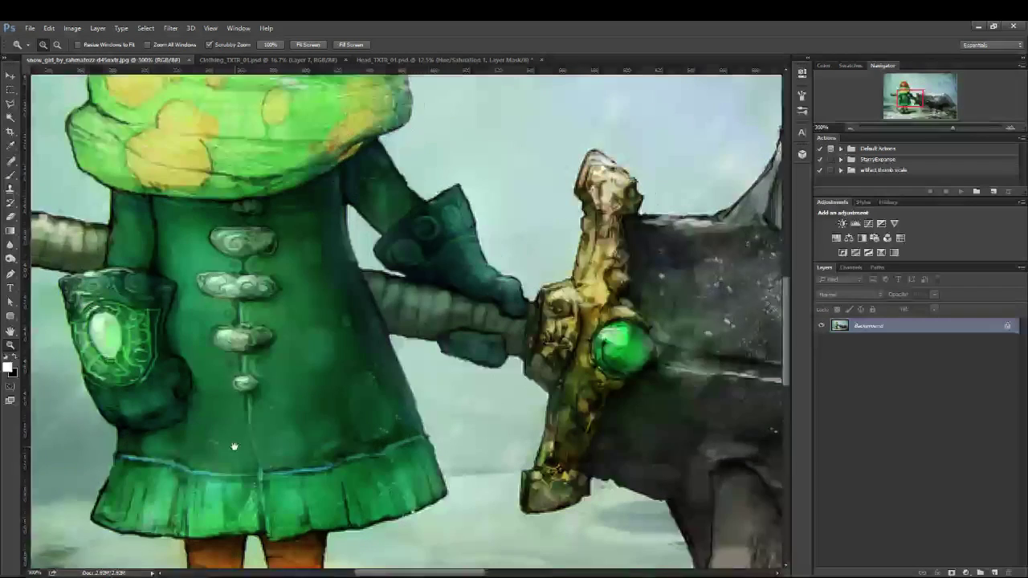
drag(338, 442, 444, 341)
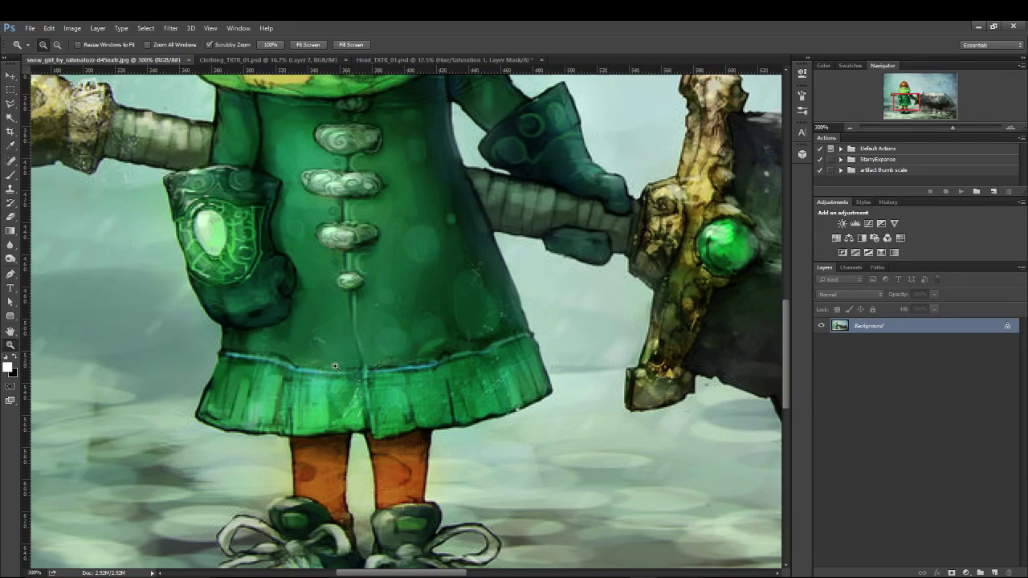
- Switch to Marmoset Toolbag and inspect the coat's fabric detail on the snow girl from several angles and distances
click(576, 577)
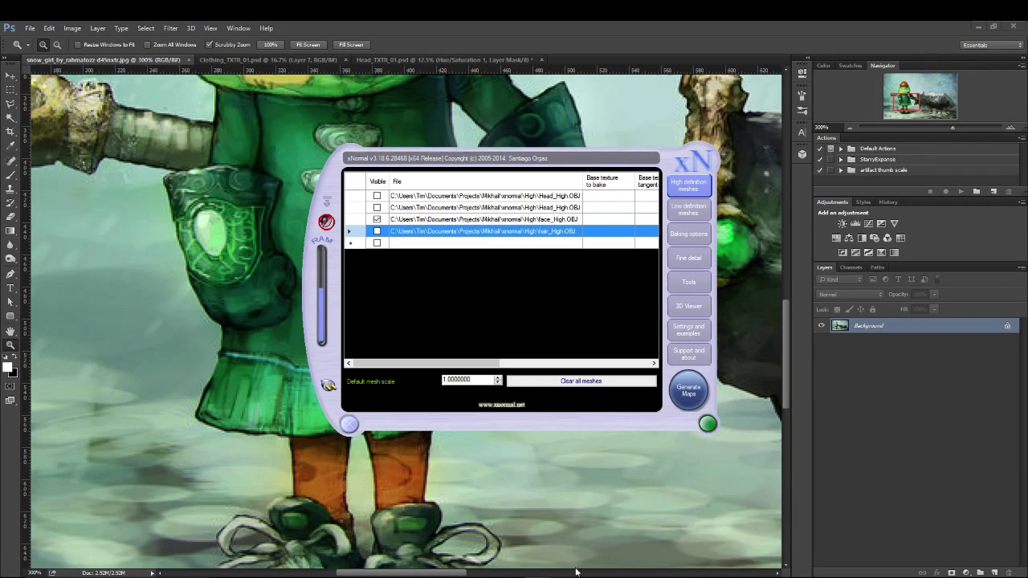
click(257, 376)
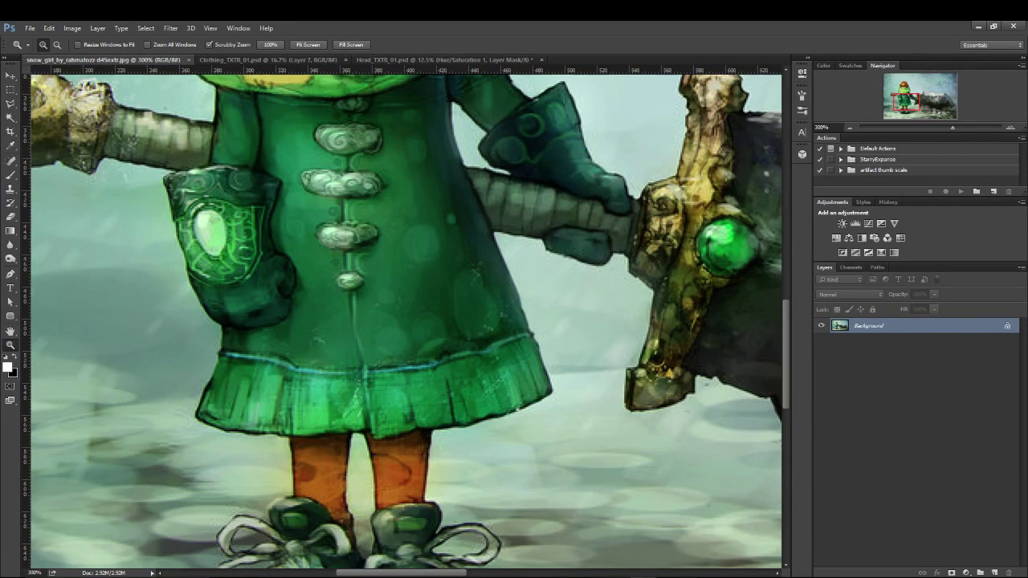
key(alt+Tab)
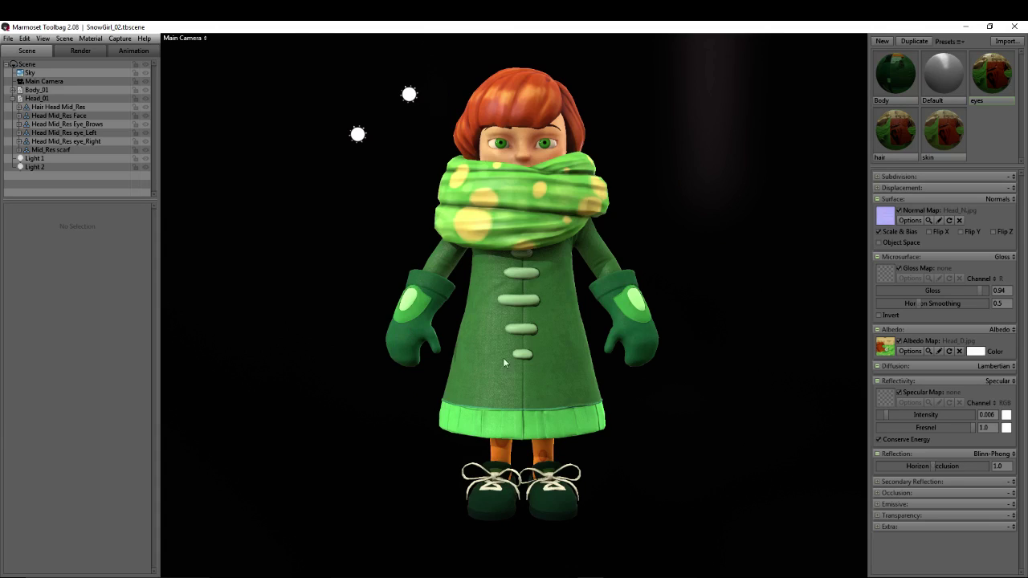
drag(504, 363, 419, 363)
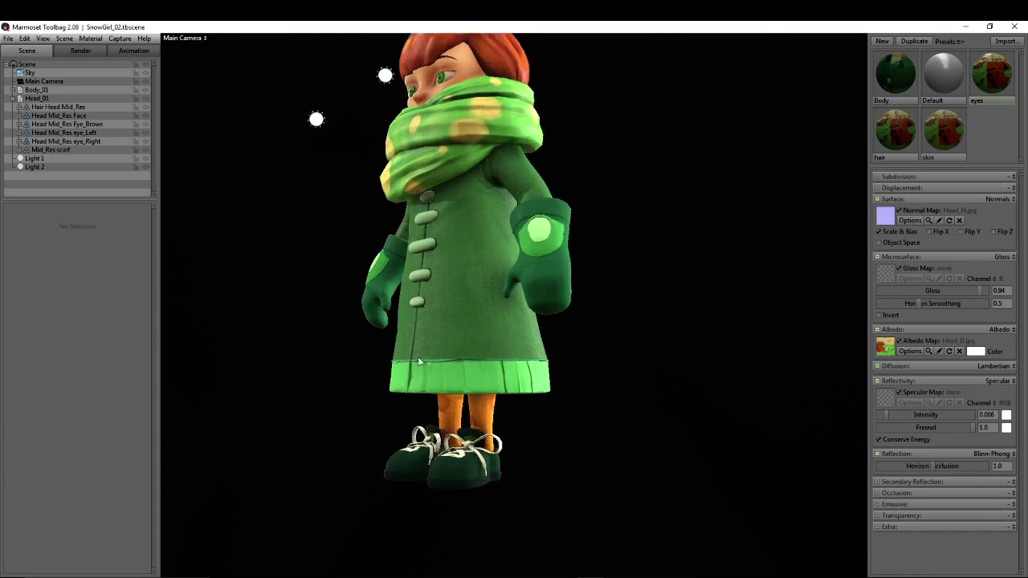
scroll(418, 362, down, 5)
drag(641, 411, 558, 271)
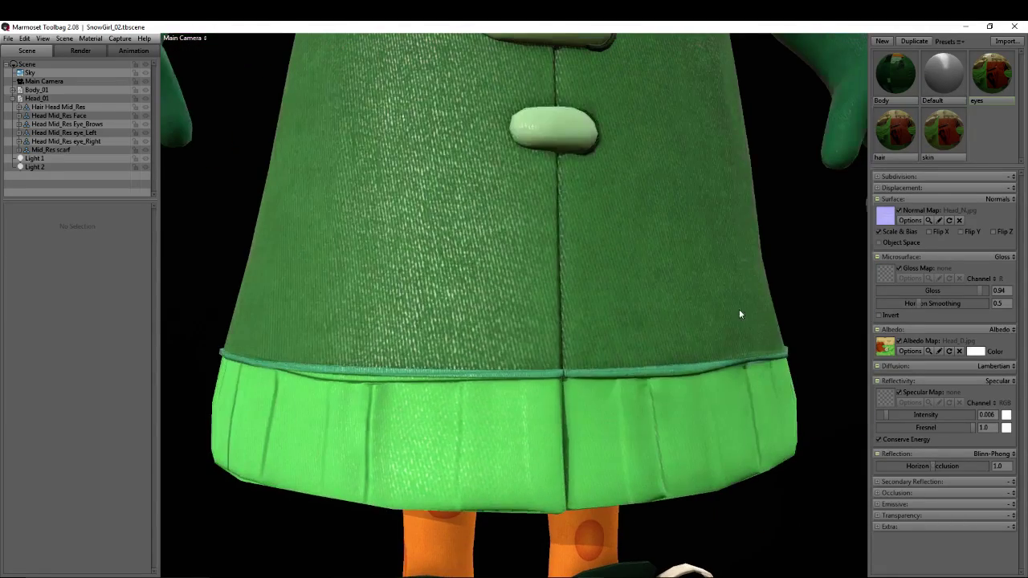
drag(739, 314, 569, 321)
right_drag(569, 321, 475, 279)
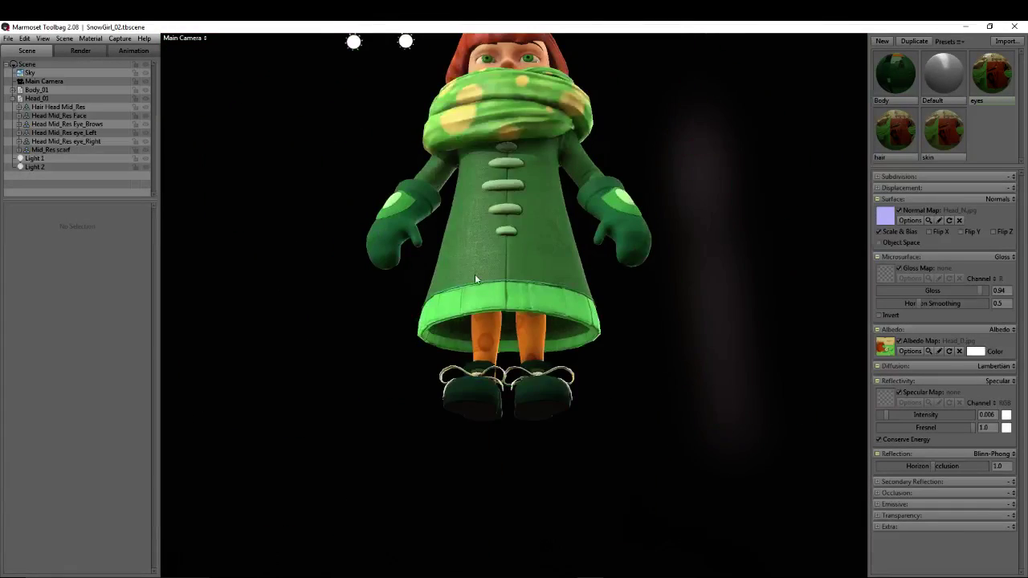
drag(475, 278, 634, 278)
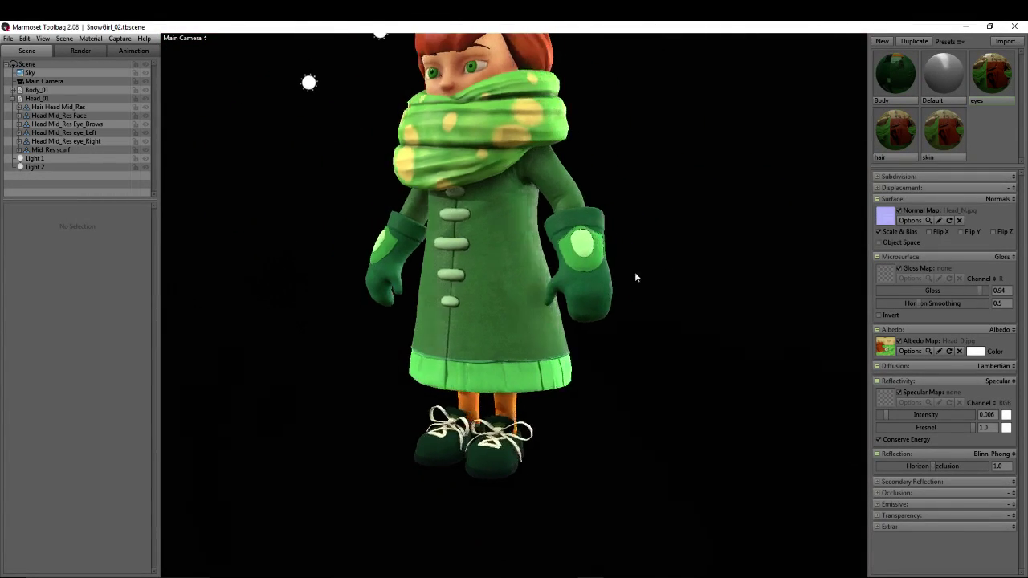
right_drag(635, 277, 681, 331)
drag(685, 257, 470, 349)
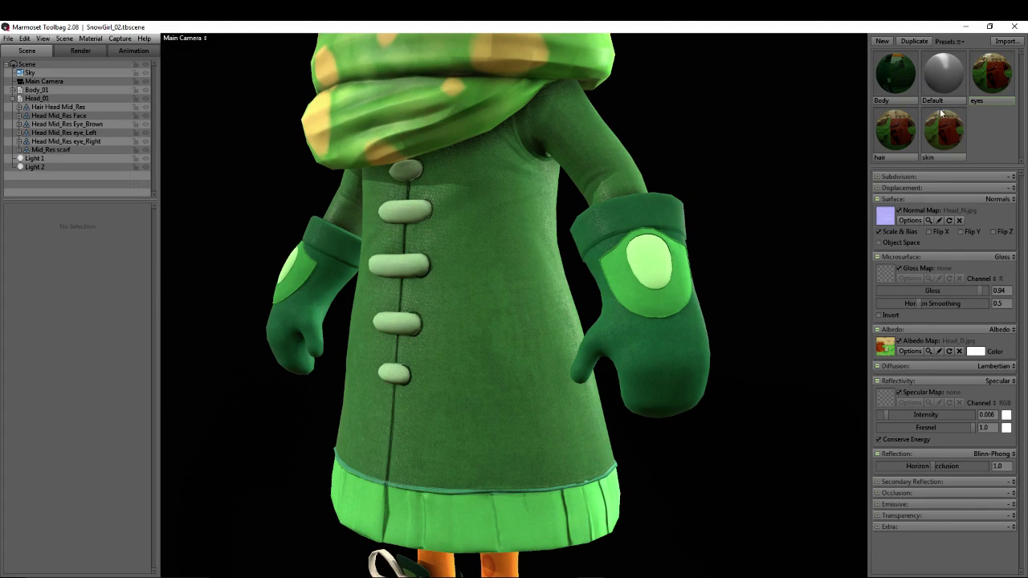
- Try the Body material without its gloss and specular maps and with specular intensity at 0.0, and undo these changes
click(894, 80)
drag(564, 353, 619, 292)
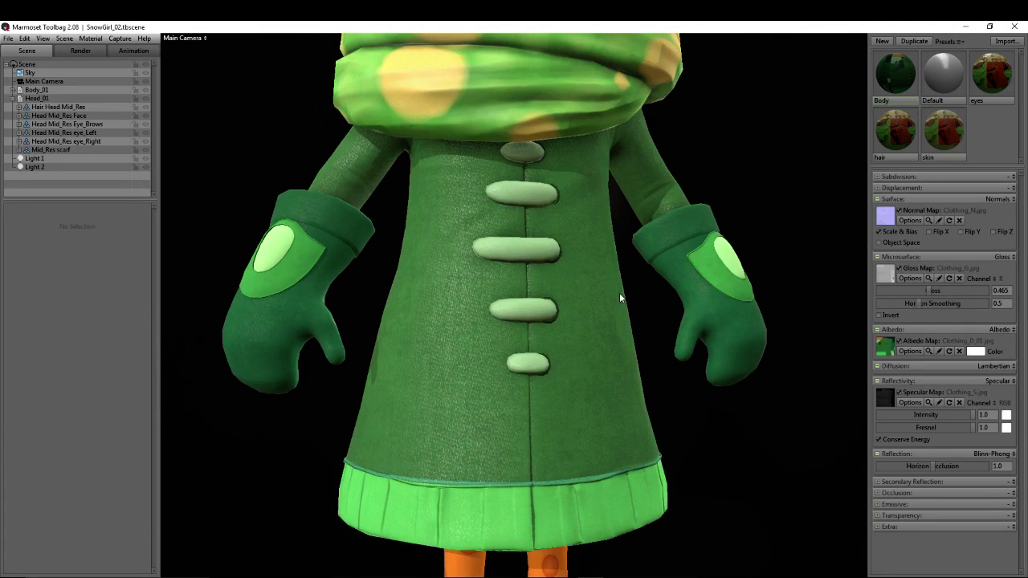
click(960, 278)
click(958, 403)
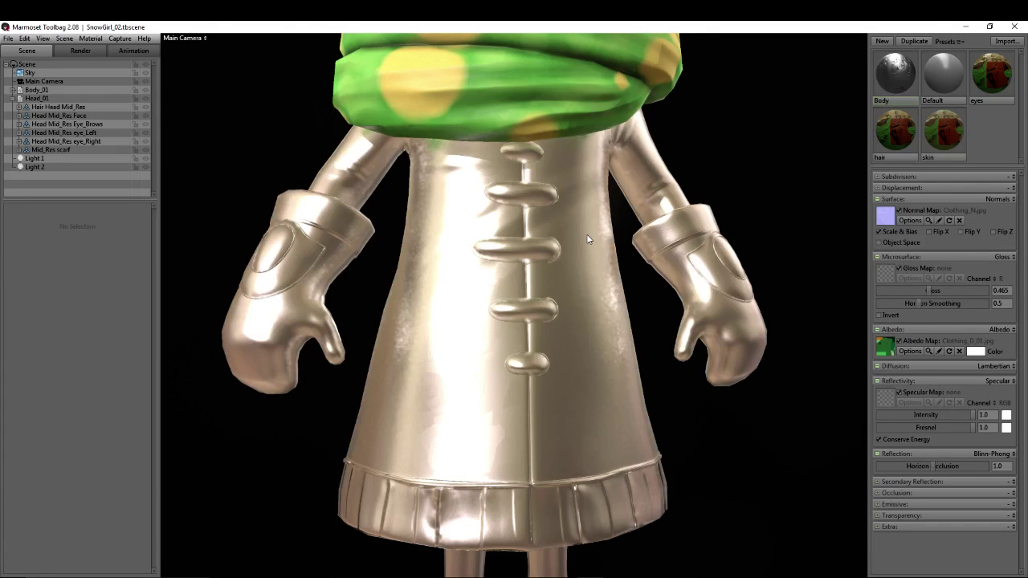
drag(970, 420, 515, 329)
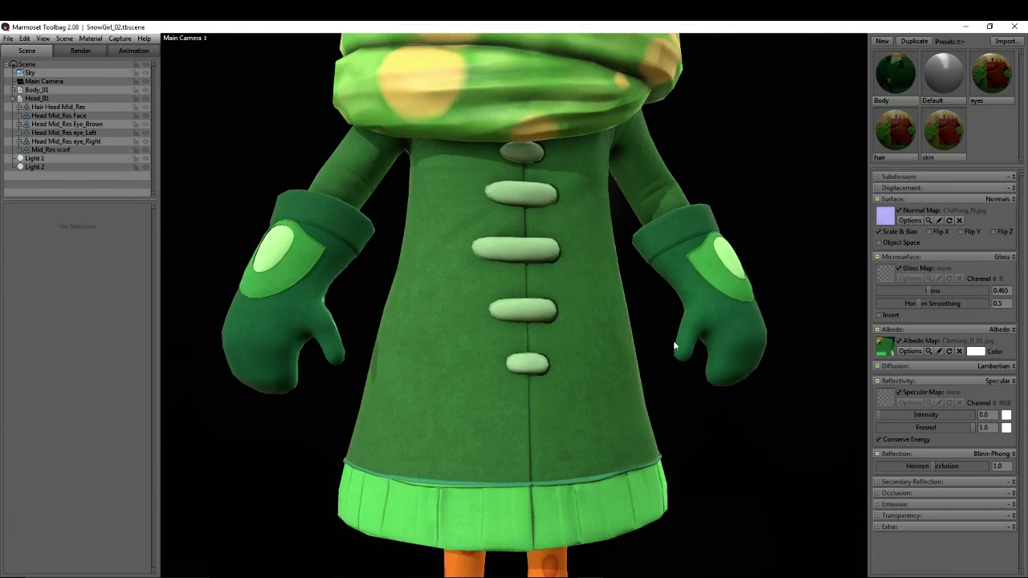
key(ctrl+z)
key(ctrl+z)
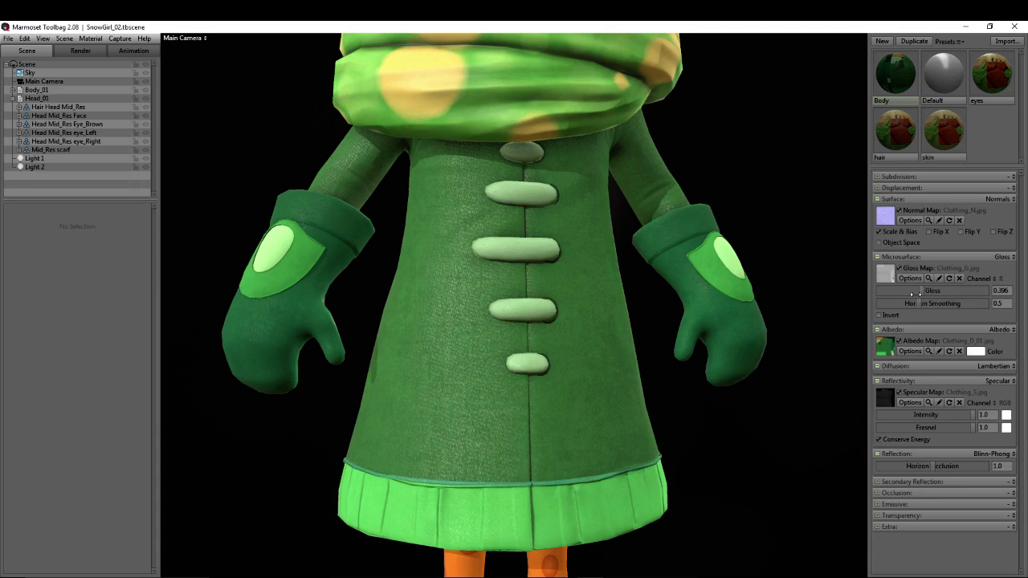
- Set the Body material's gloss to 0.252 and its specular intensity to 0.545
drag(907, 295, 894, 292)
drag(932, 415, 944, 414)
drag(620, 326, 562, 323)
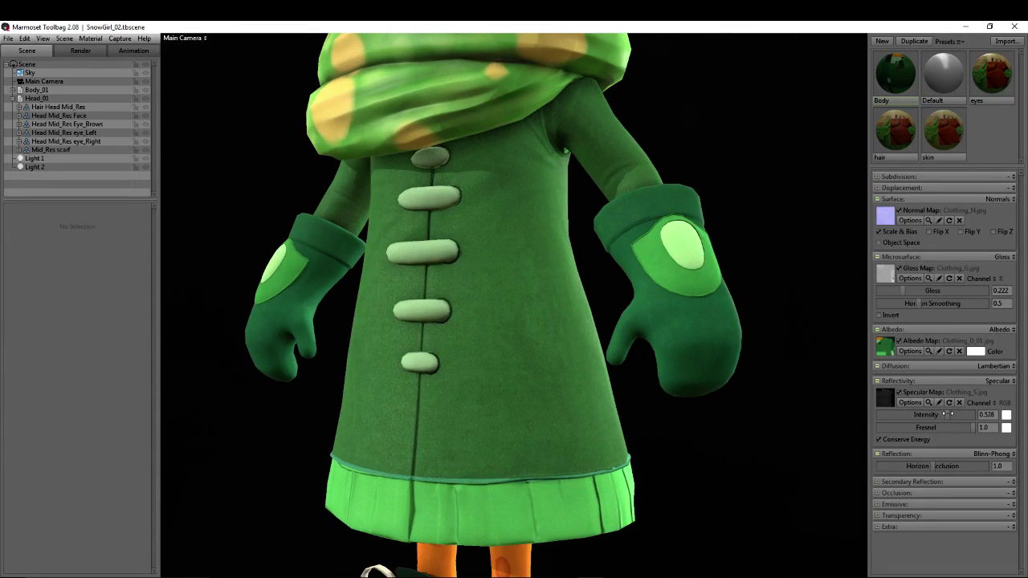
mouse_move(908, 290)
mouse_down()
mouse_move(927, 290)
mouse_move(907, 290)
mouse_up()
- Review the Body material on the whole figure and examine the shoes, laces and coat hem up close
scroll(442, 217, down, 5)
mouse_move(631, 237)
middle_down()
mouse_move(636, 262)
mouse_move(620, 229)
mouse_move(641, 253)
middle_up()
middle_drag(462, 160, 521, 240)
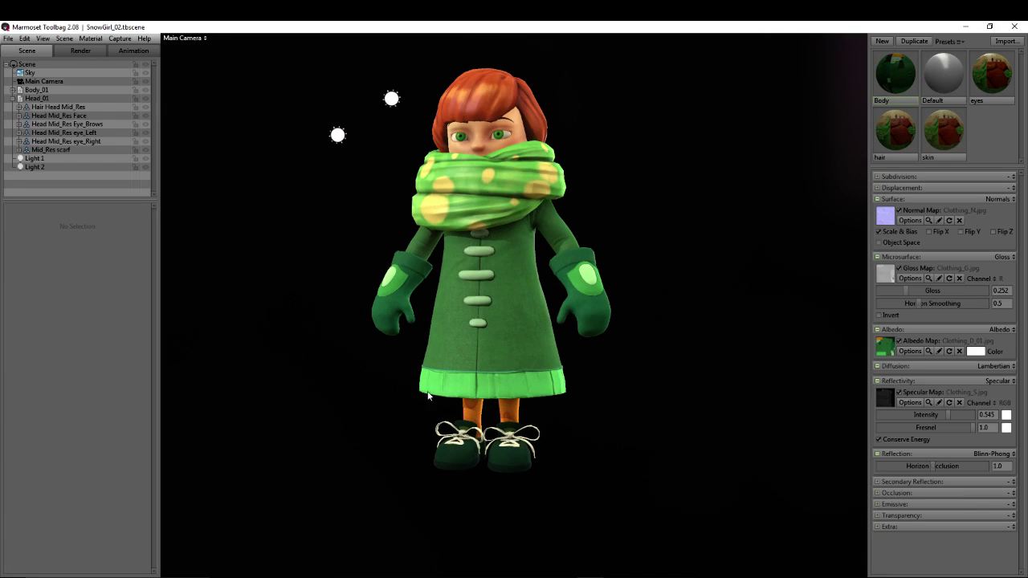
scroll(424, 417, up, 10)
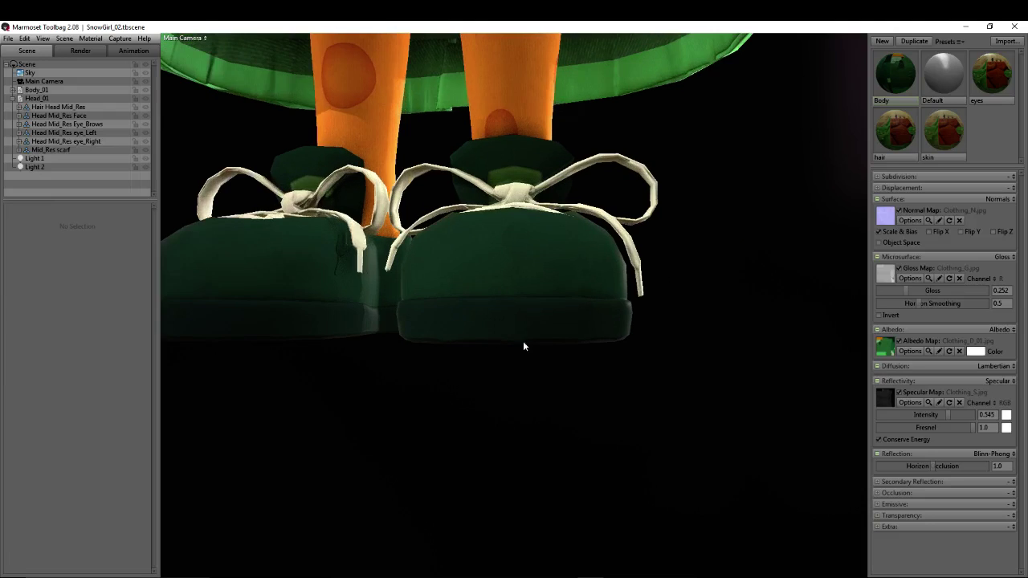
scroll(523, 346, down, 5)
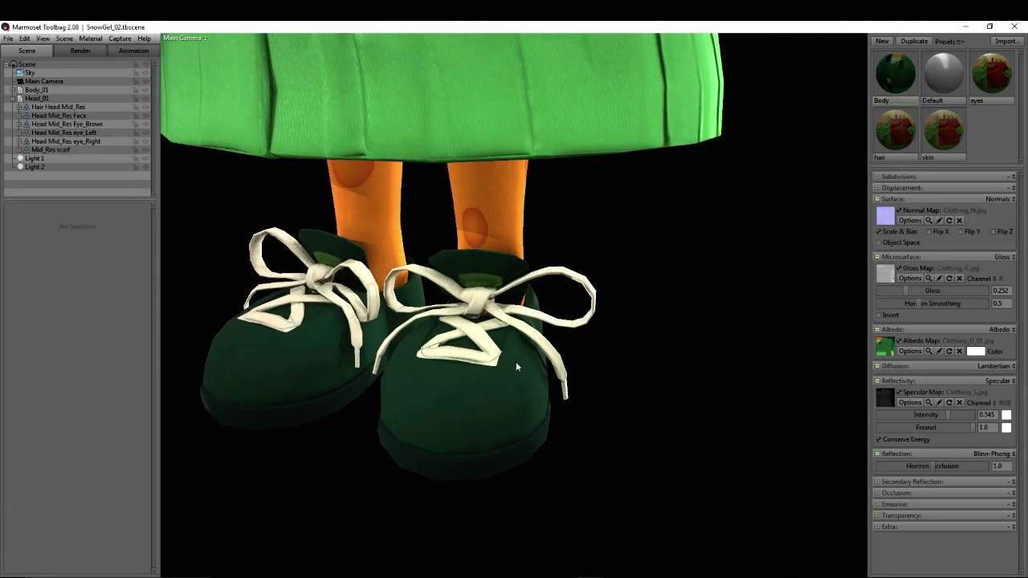
scroll(499, 353, down, 2)
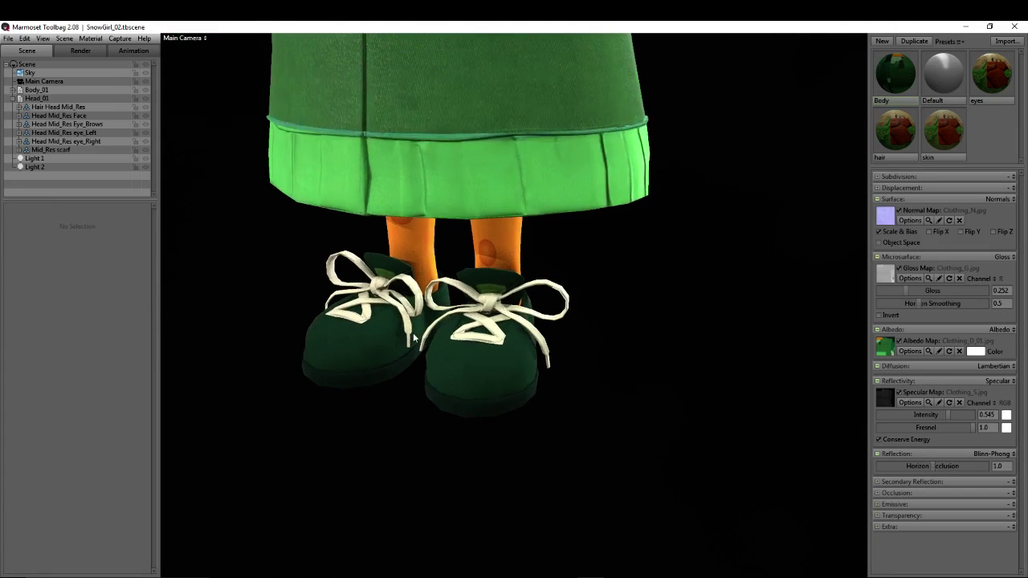
drag(413, 332, 485, 242)
- Look over the full character and examine the scarf, upper coat and mittens up close
middle_drag(485, 242, 483, 328)
scroll(483, 323, down, 5)
middle_drag(478, 118, 502, 230)
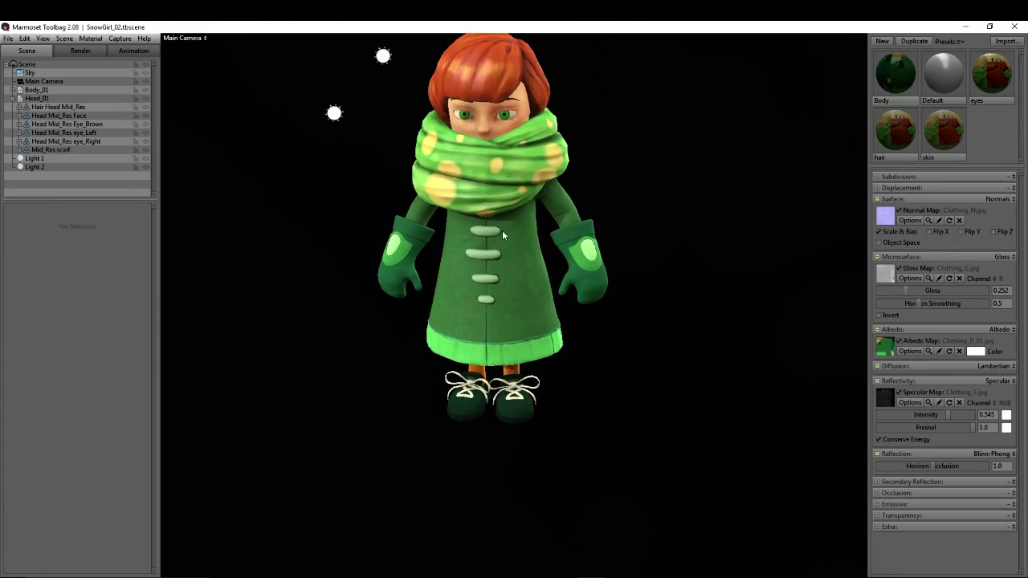
scroll(487, 255, up, 4)
middle_drag(526, 286, 522, 189)
scroll(521, 190, up, 3)
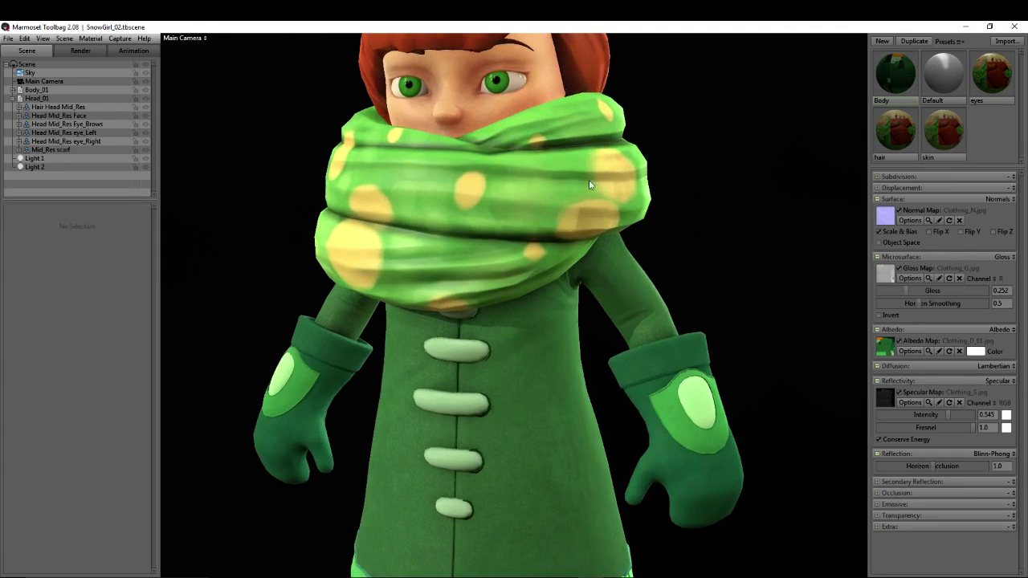
- Examine the scarf, face and upper coat from several angles and look over the full figure
middle_drag(587, 179, 598, 211)
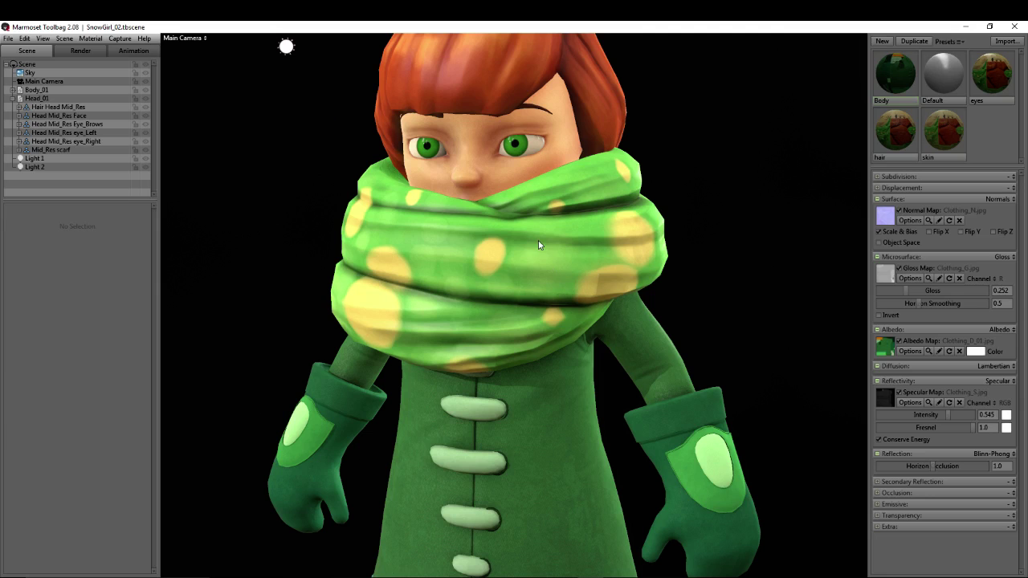
middle_drag(554, 264, 494, 164)
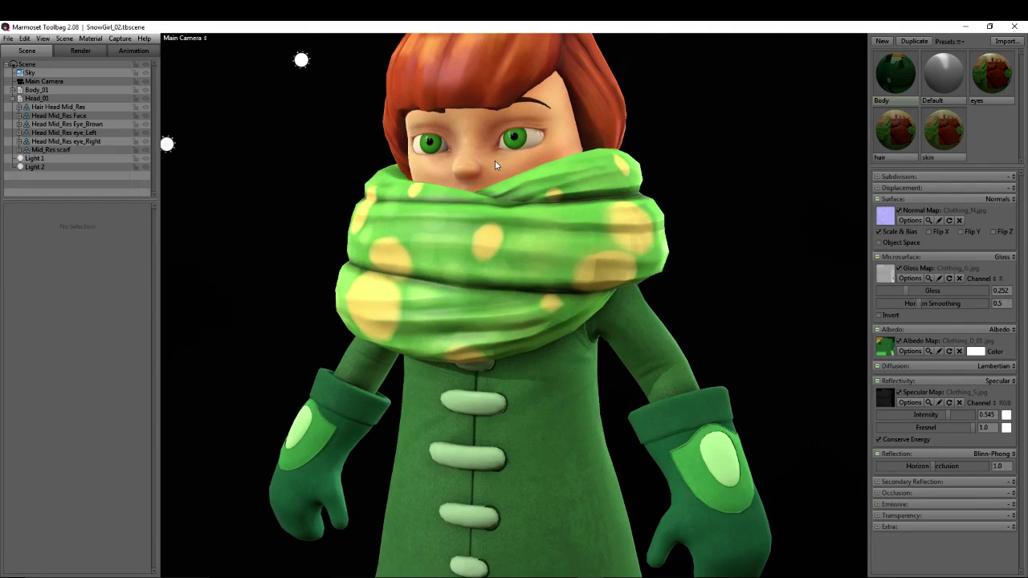
drag(528, 196, 592, 251)
drag(677, 273, 550, 218)
scroll(521, 234, down, 6)
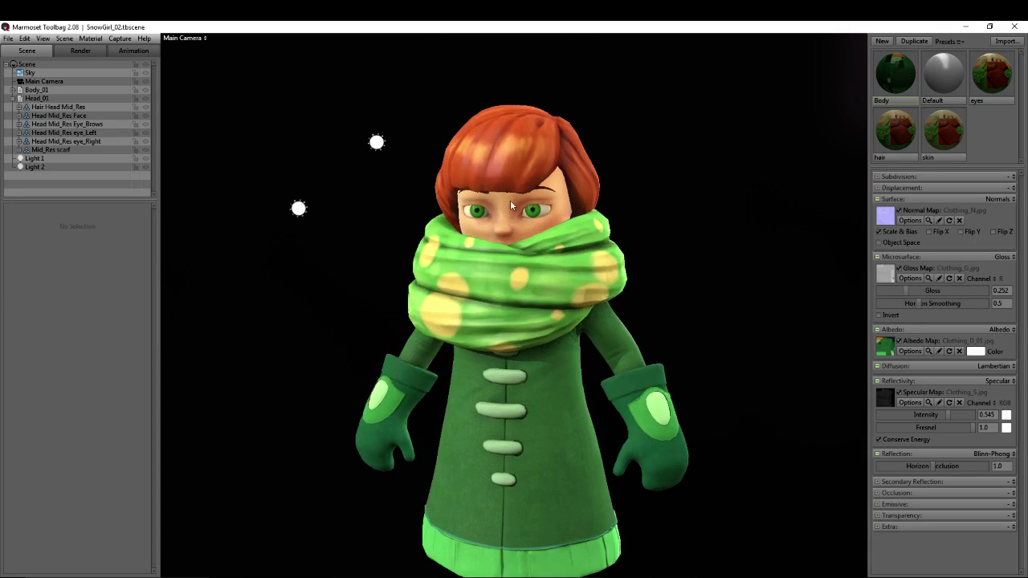
drag(511, 206, 643, 248)
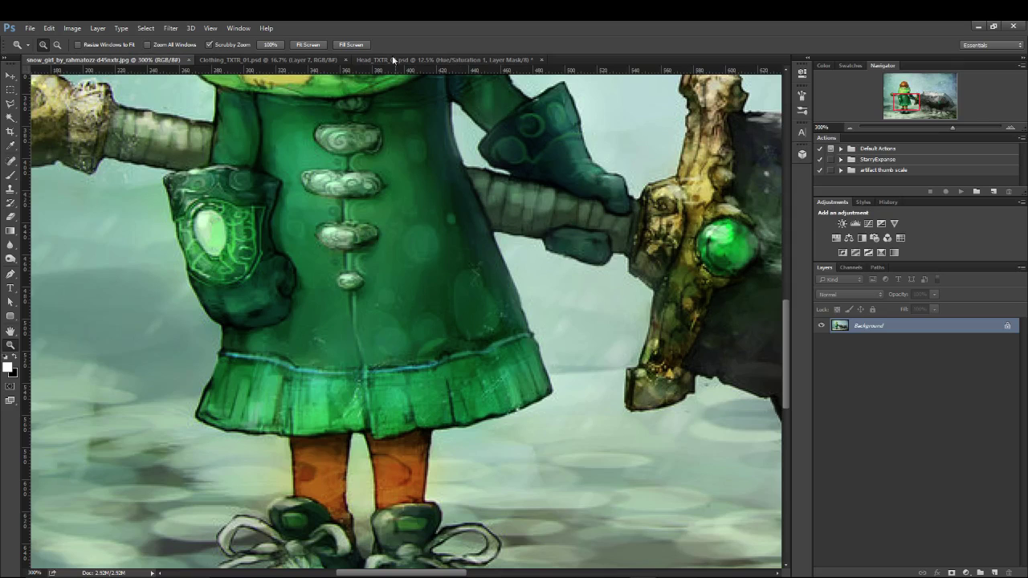
- Switch to Photoshop, bring up Head_TXTR_01.psd and hide its UV layer to show the clean head and scarf texture
click(387, 59)
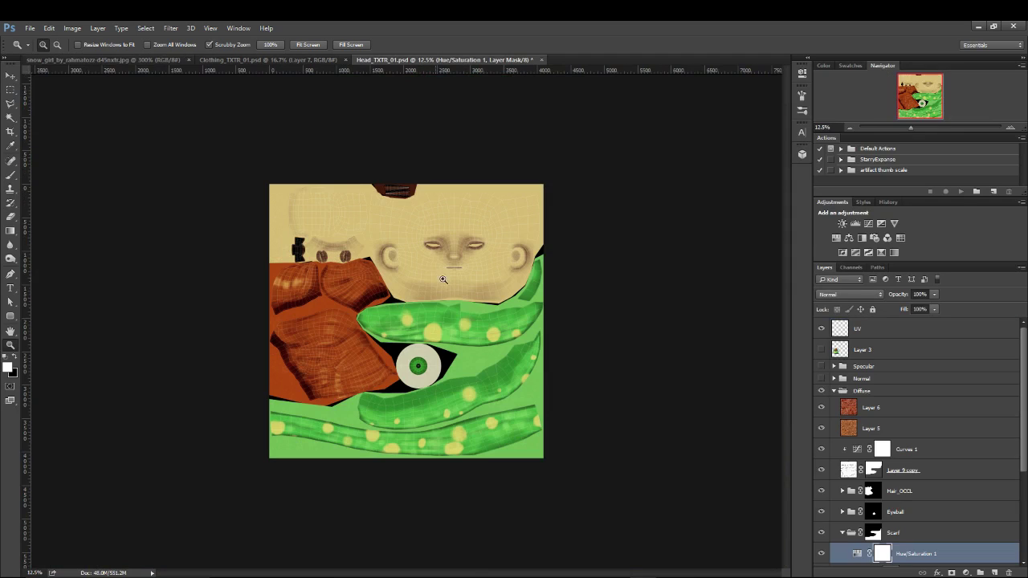
click(457, 236)
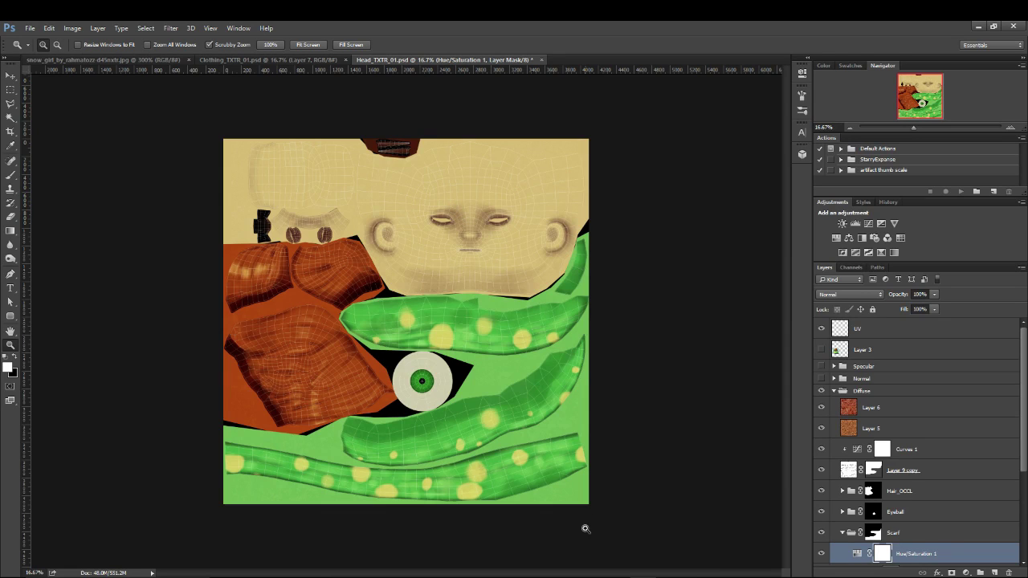
mouse_move(538, 576)
click(821, 330)
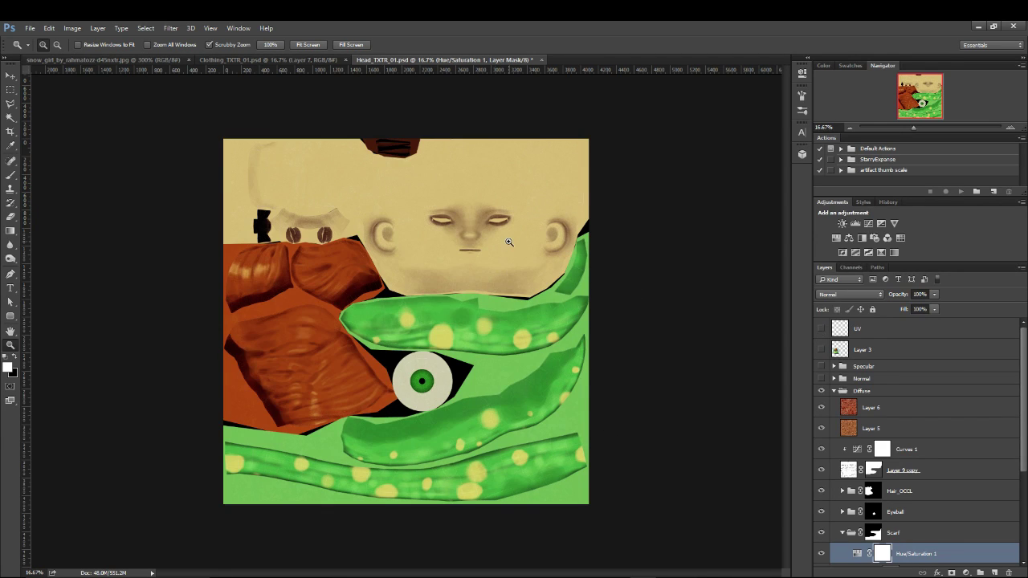
click(422, 319)
click(422, 319)
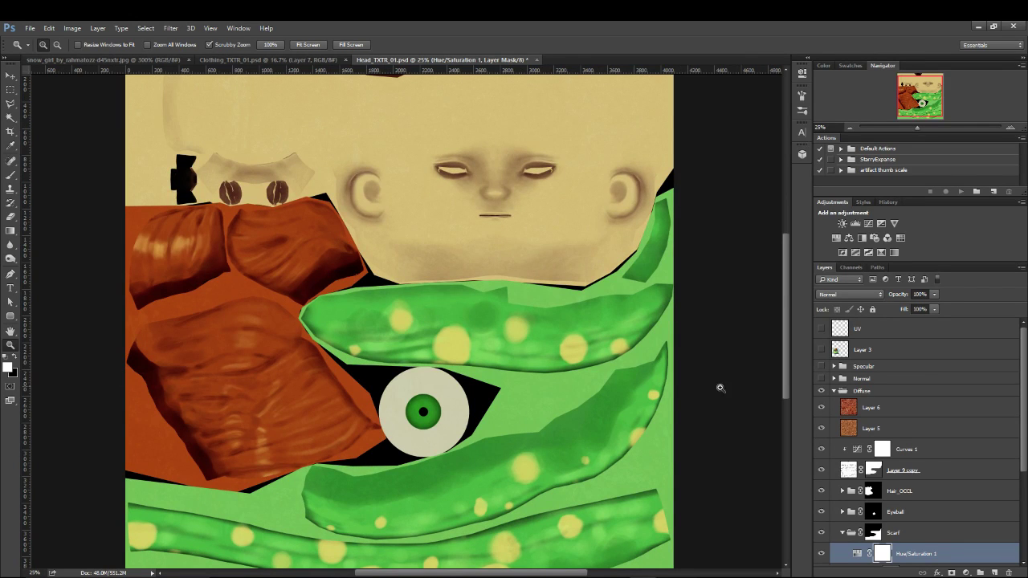
scroll(448, 428, down, 3)
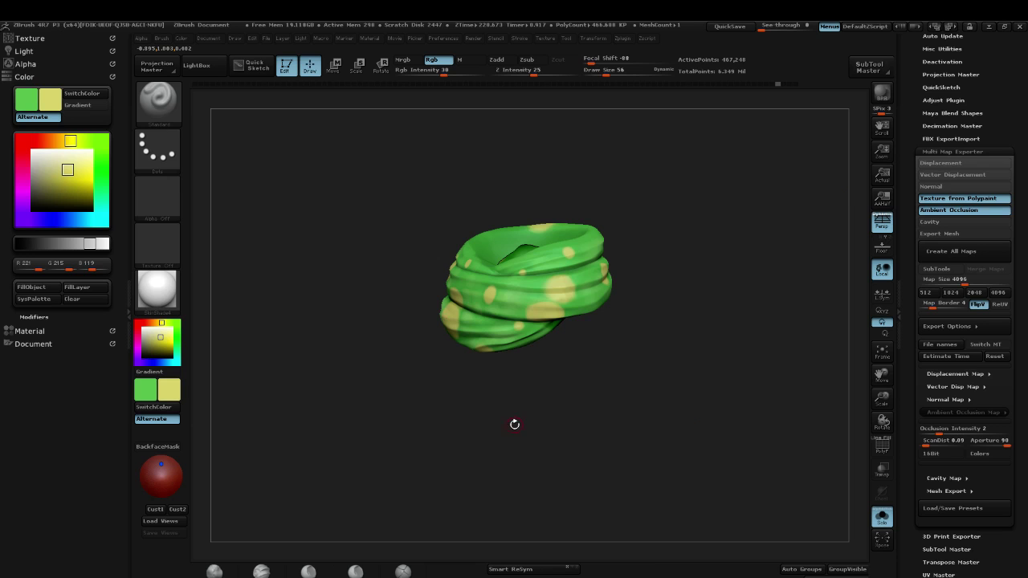
- Examine the polypainted scarf from several sides in ZBrush and return to the head texture in Photoshop
drag(514, 422, 494, 445)
key(f)
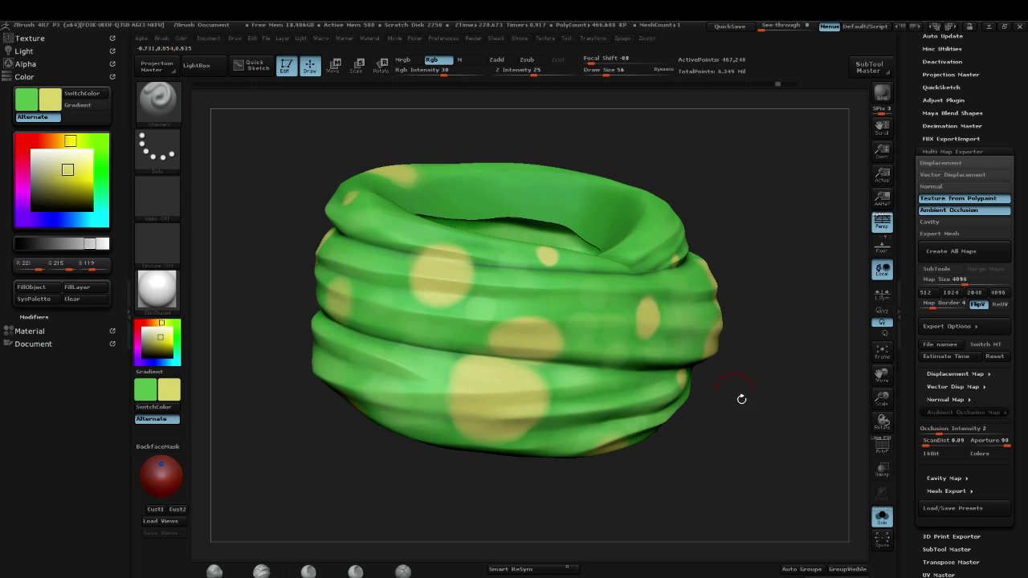
drag(813, 497, 723, 209)
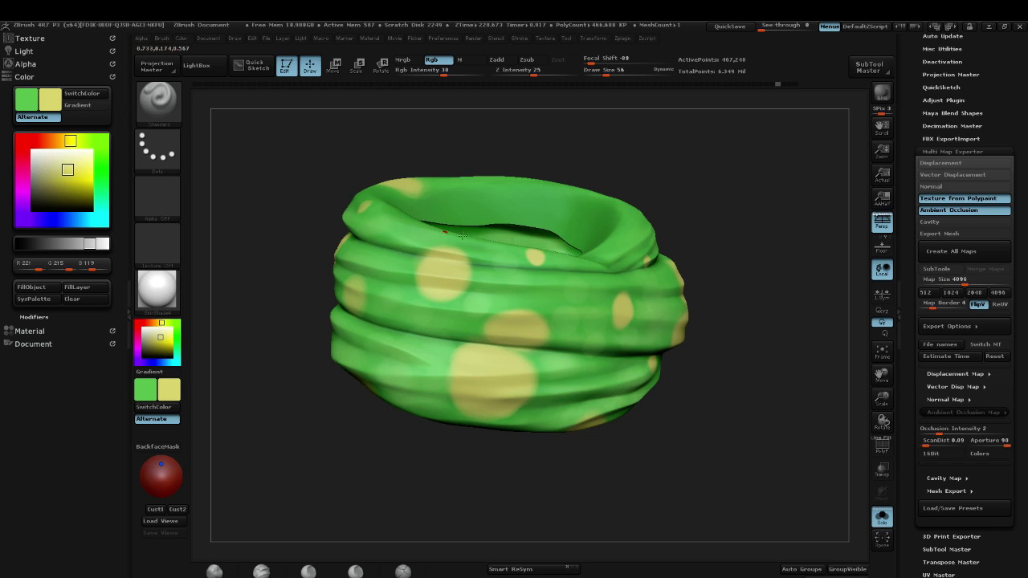
drag(847, 290, 827, 294)
alt+drag(815, 475, 792, 362)
click(987, 28)
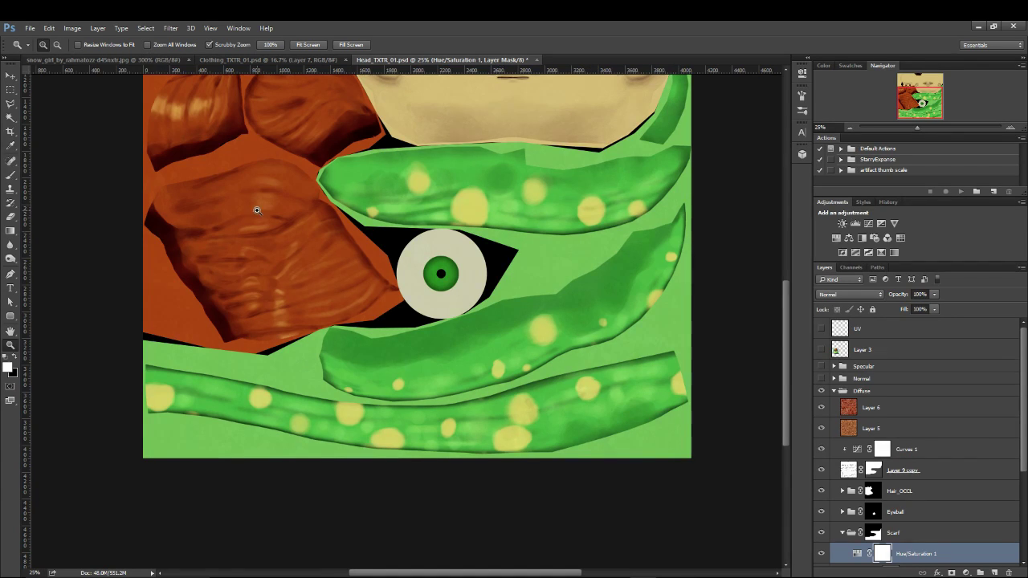
- Hide the overlay texture layers Layer 6 and Layer 5 in the Diffuse group, keeping the hair area in view
click(257, 211)
drag(307, 266, 282, 272)
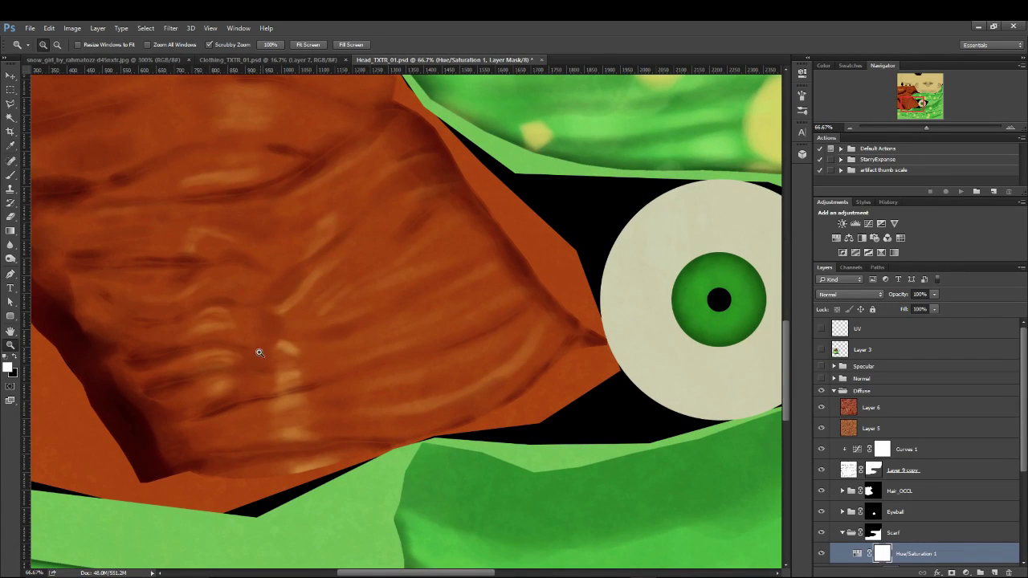
scroll(923, 490, down, 1)
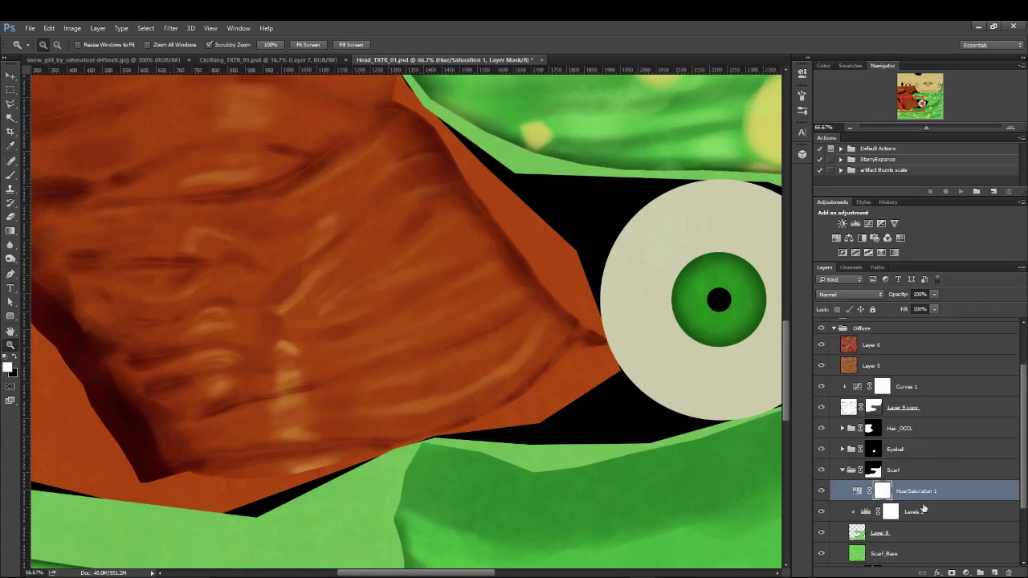
scroll(923, 506, up, 1)
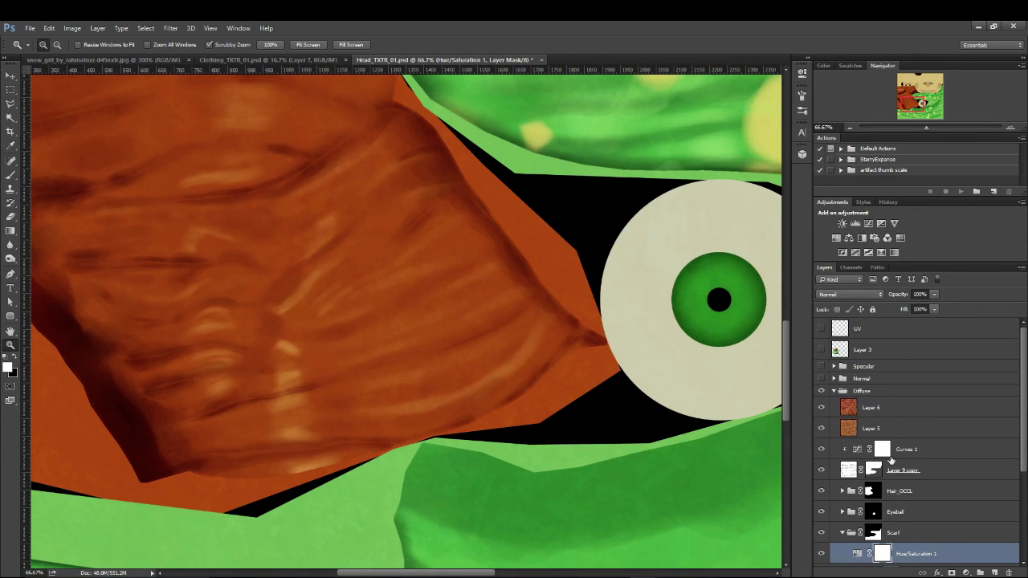
click(867, 407)
click(868, 428)
click(868, 407)
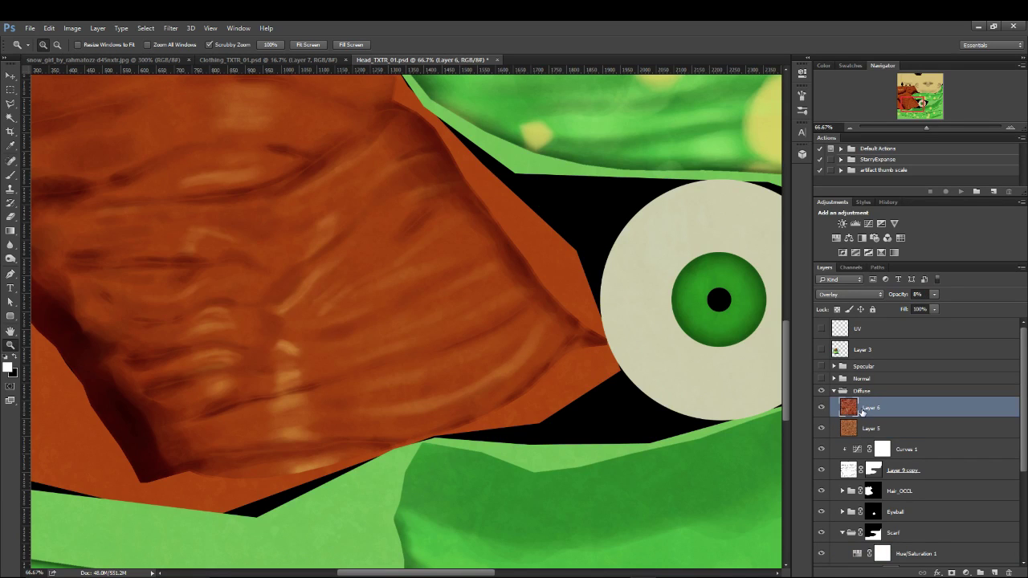
drag(822, 410, 821, 430)
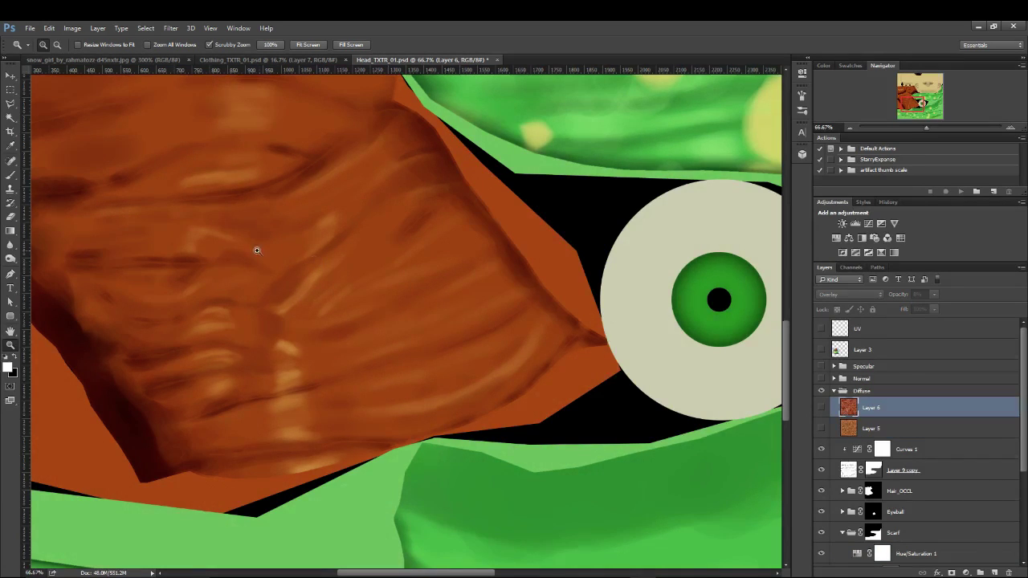
drag(257, 248, 365, 327)
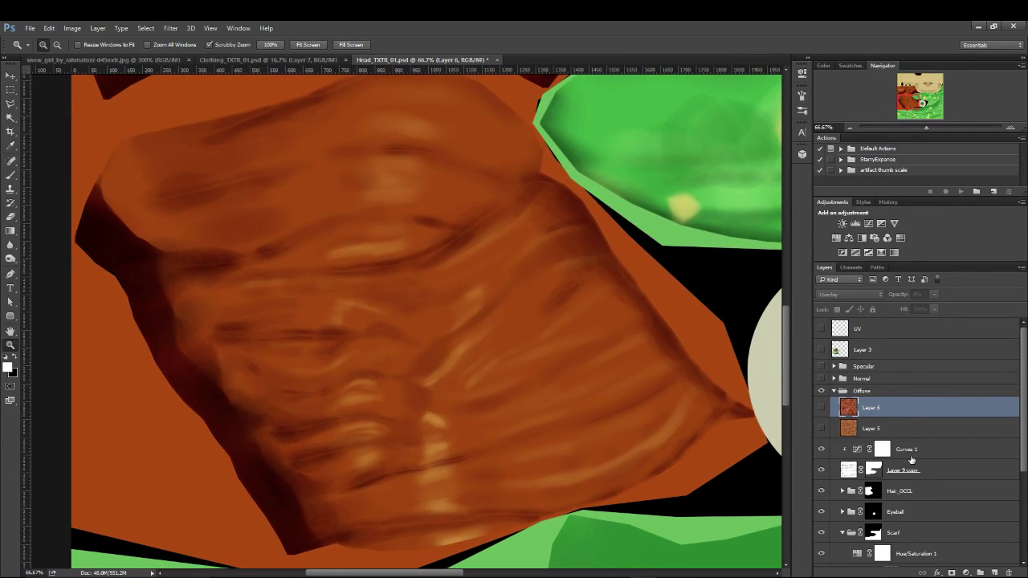
- Hide Layer 9 copy and compare the hair texture with and without the Hair_OCCL group
click(821, 470)
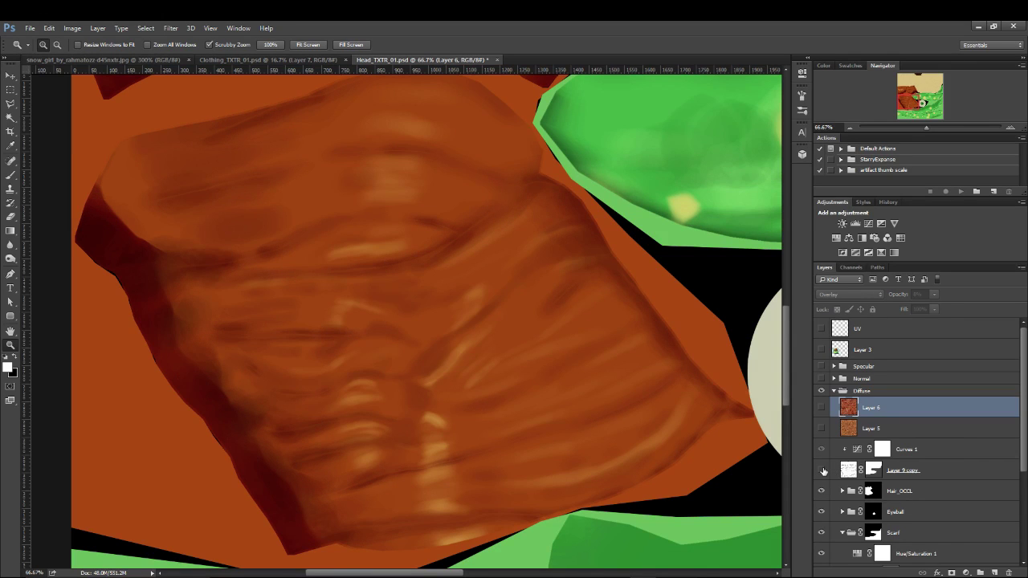
click(821, 491)
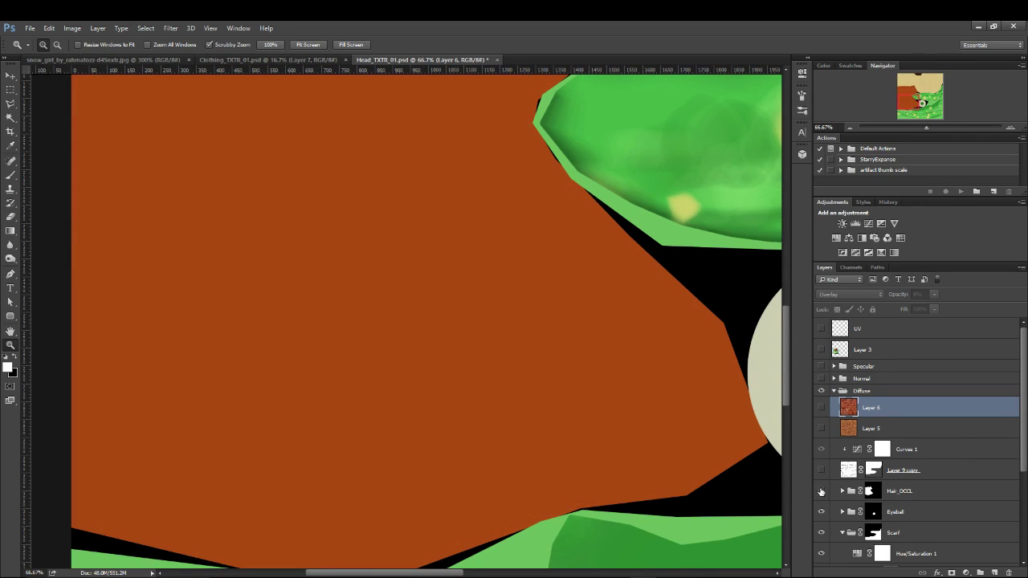
click(821, 491)
click(821, 490)
click(821, 491)
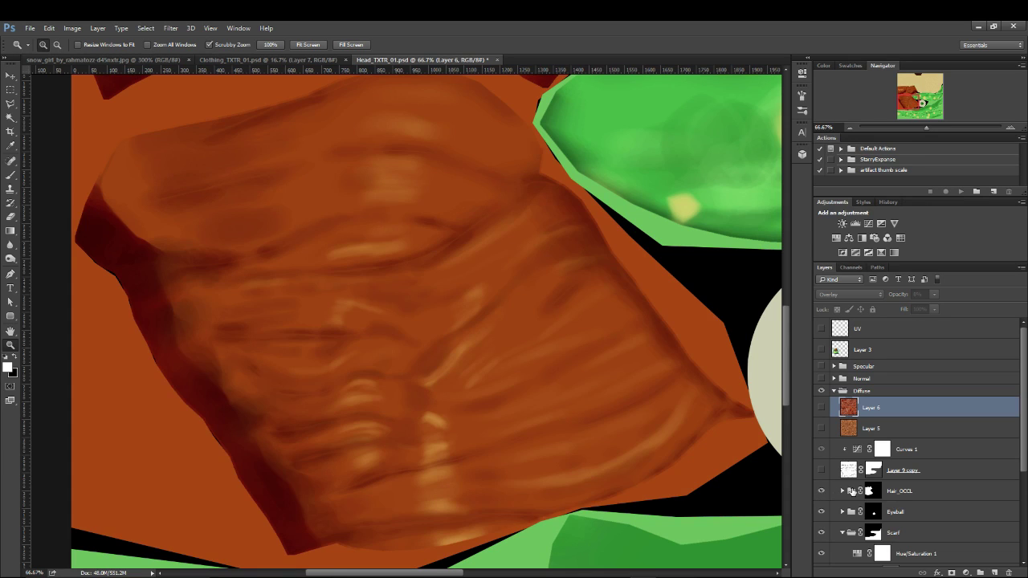
- Expand the Hair_OCCL group and compare the hair shading with and without its Levels 1 and Curves 1 copy adjustments
click(842, 491)
click(945, 514)
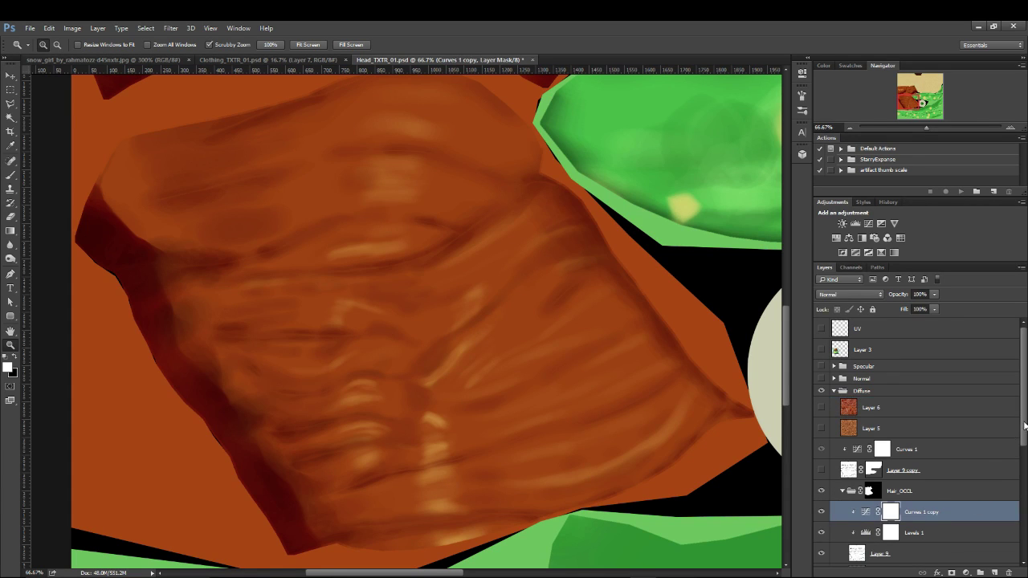
scroll(965, 439, down, 3)
click(923, 455)
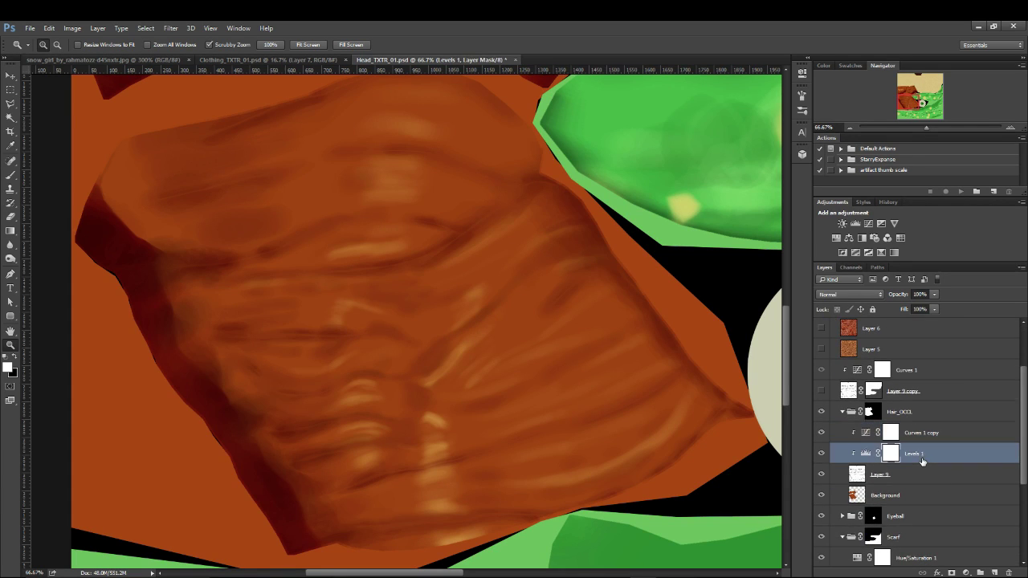
click(822, 454)
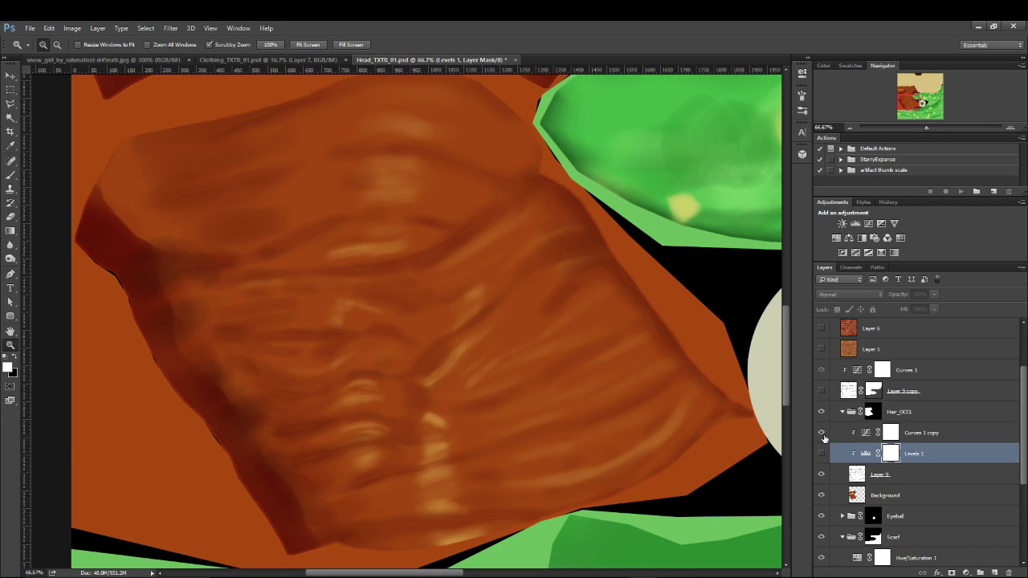
click(822, 434)
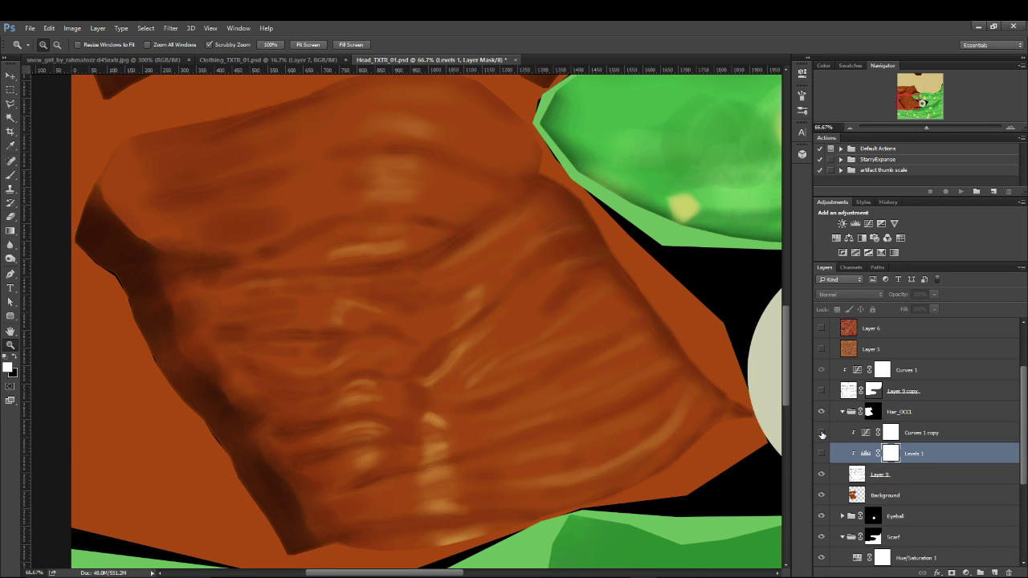
click(884, 476)
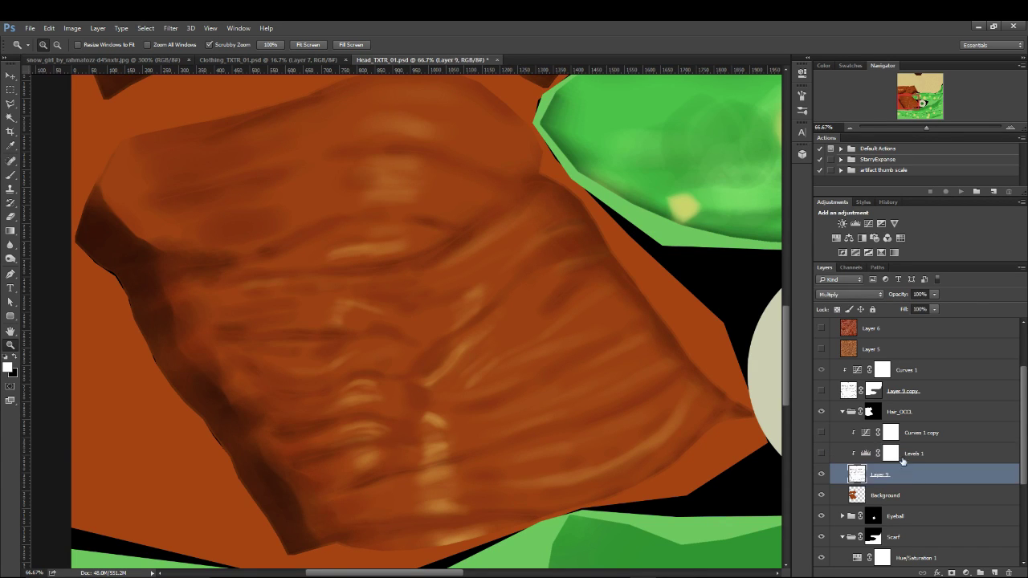
click(822, 455)
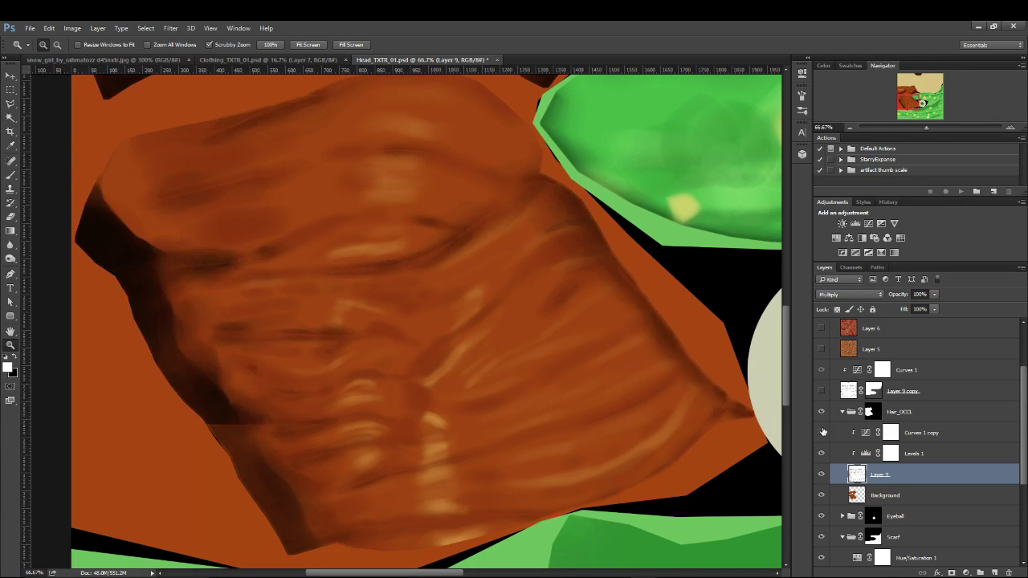
click(822, 433)
- Review how the Curves 1 copy and Levels 1 adjustments are stacked above the multiplied Layer 9 in the Hair_OCCL group
click(941, 433)
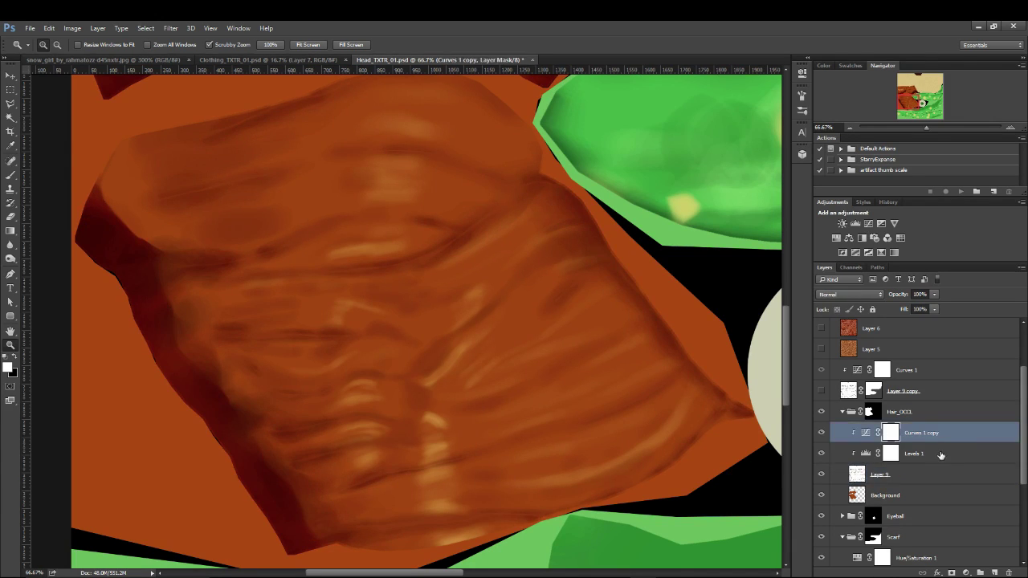
click(959, 452)
click(961, 434)
click(961, 452)
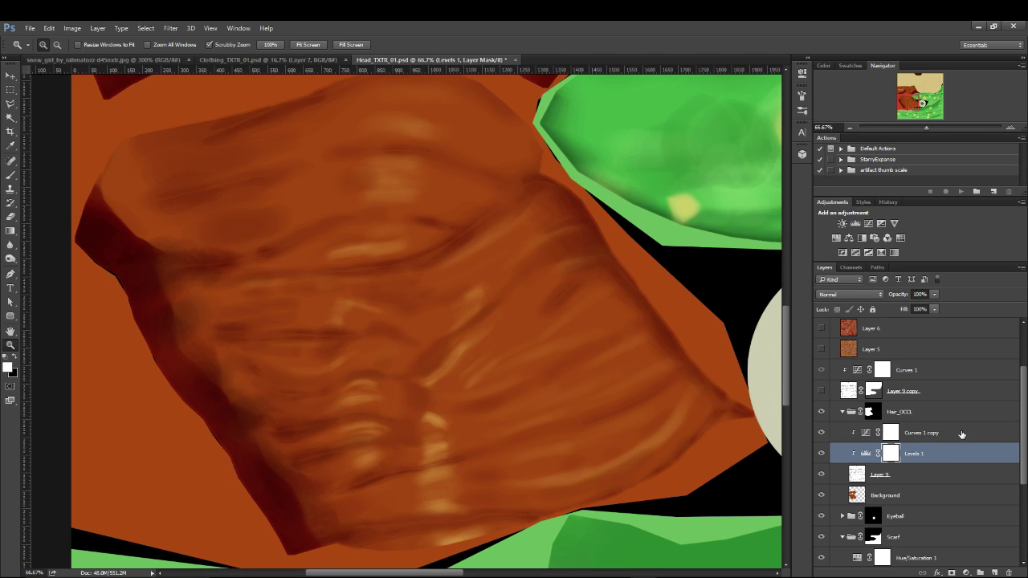
click(940, 472)
click(74, 30)
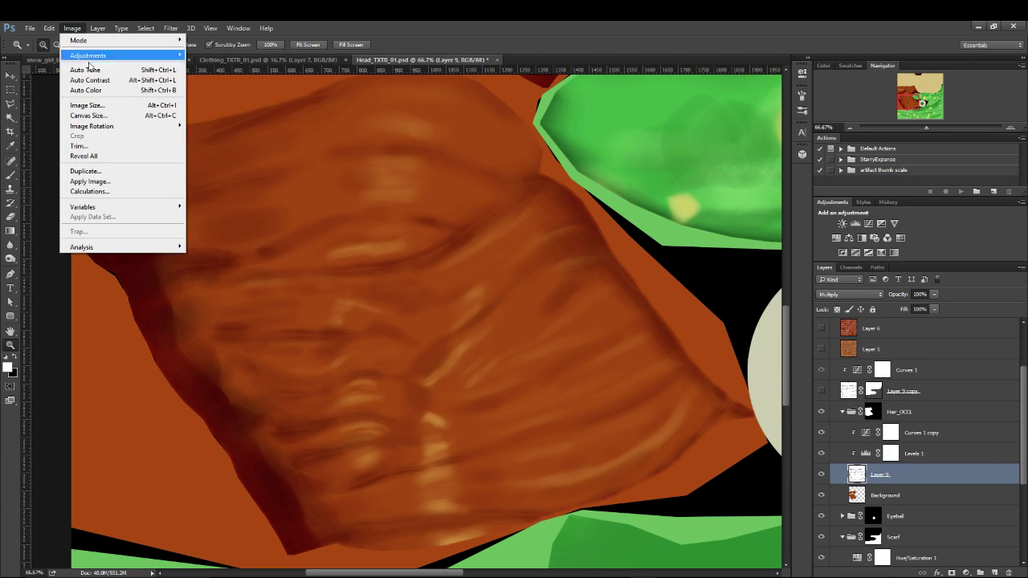
click(969, 459)
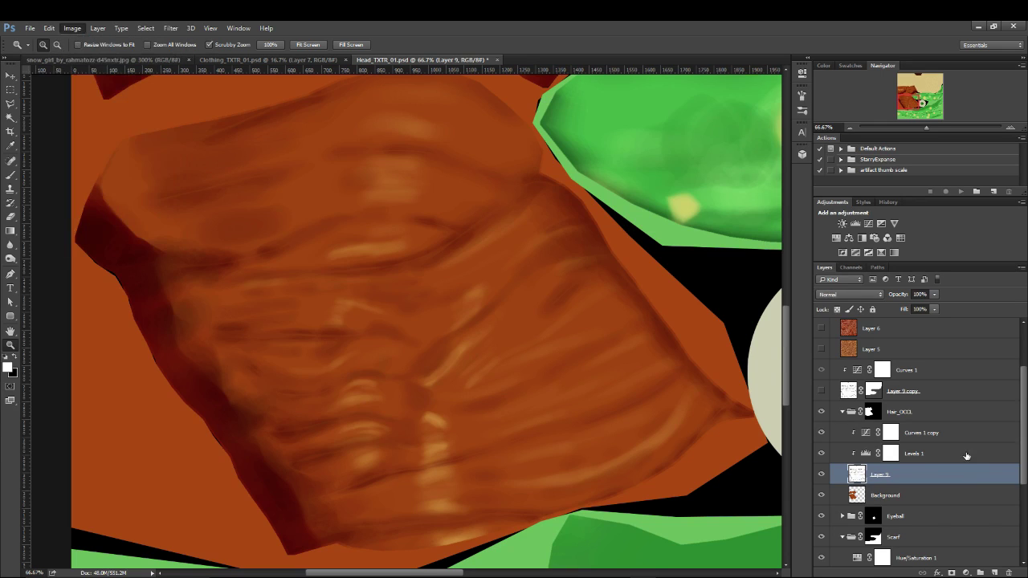
click(966, 455)
click(953, 474)
click(936, 456)
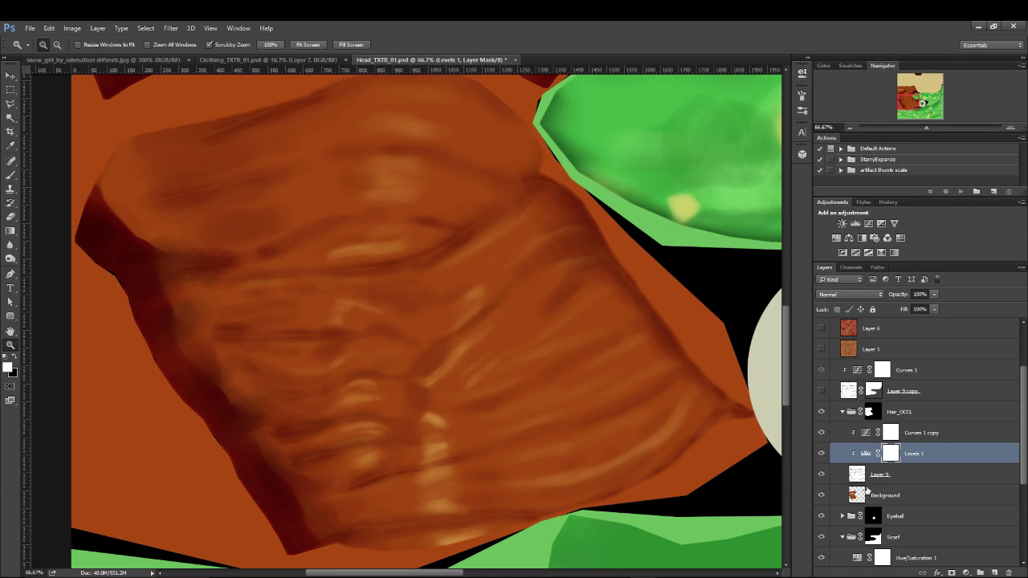
- Compare the hair texture with and without the painted Background layer in the Hair_OCCL group
click(821, 498)
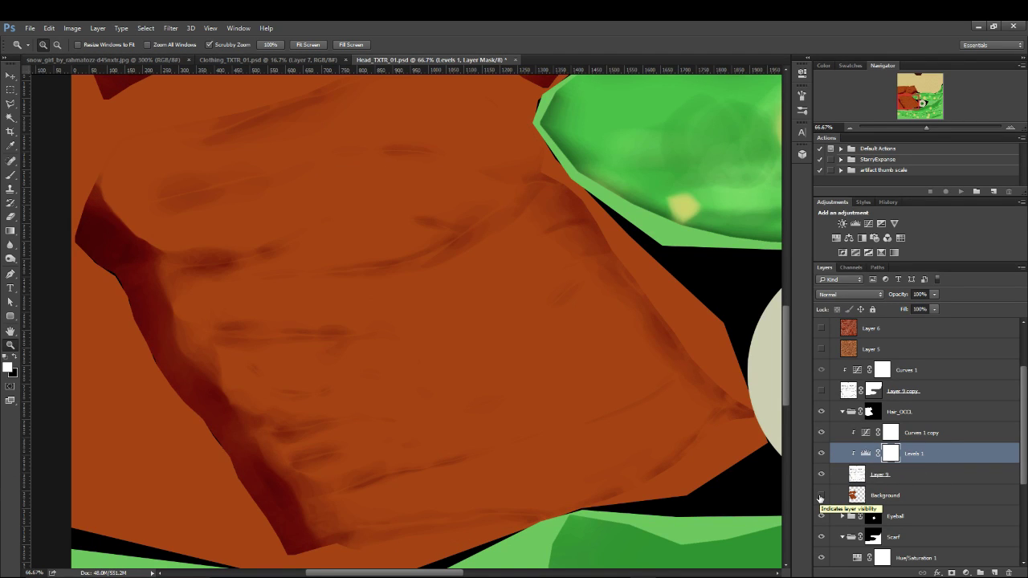
click(820, 498)
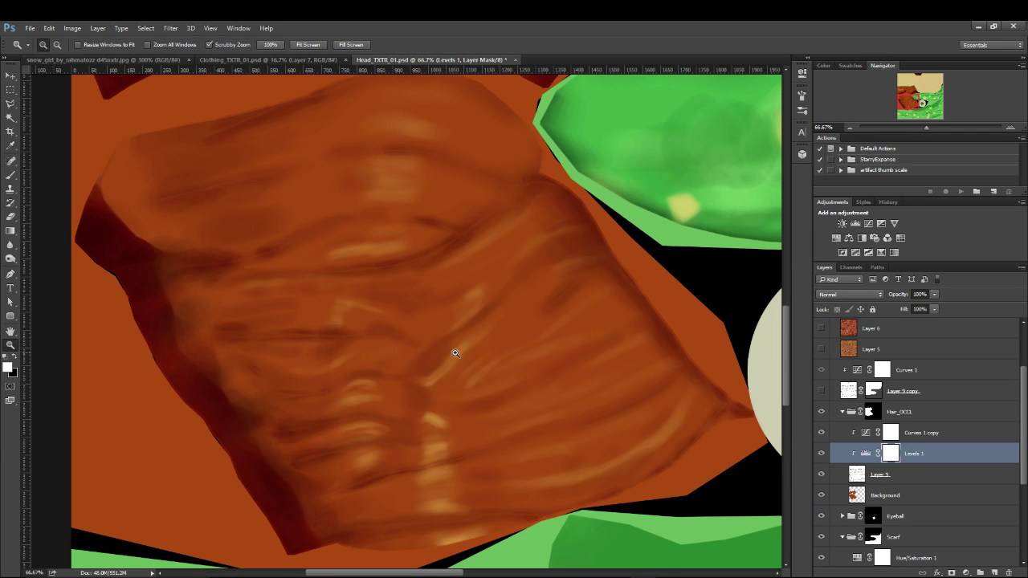
alt+click(470, 281)
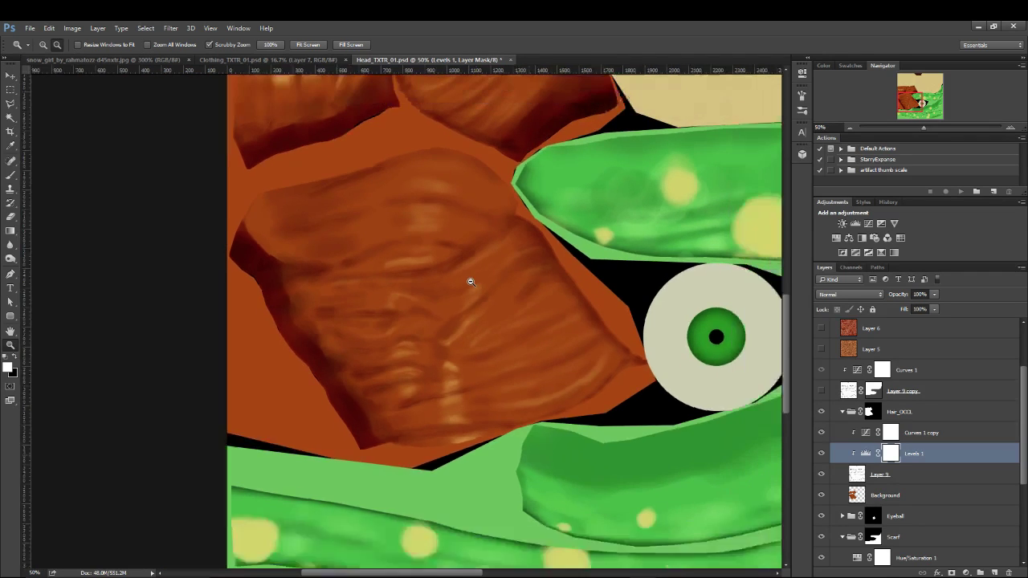
- Examine the head texture from the hair pieces across the face and eye areas down to the spotted scarf strips
alt+click(471, 281)
drag(483, 175, 431, 279)
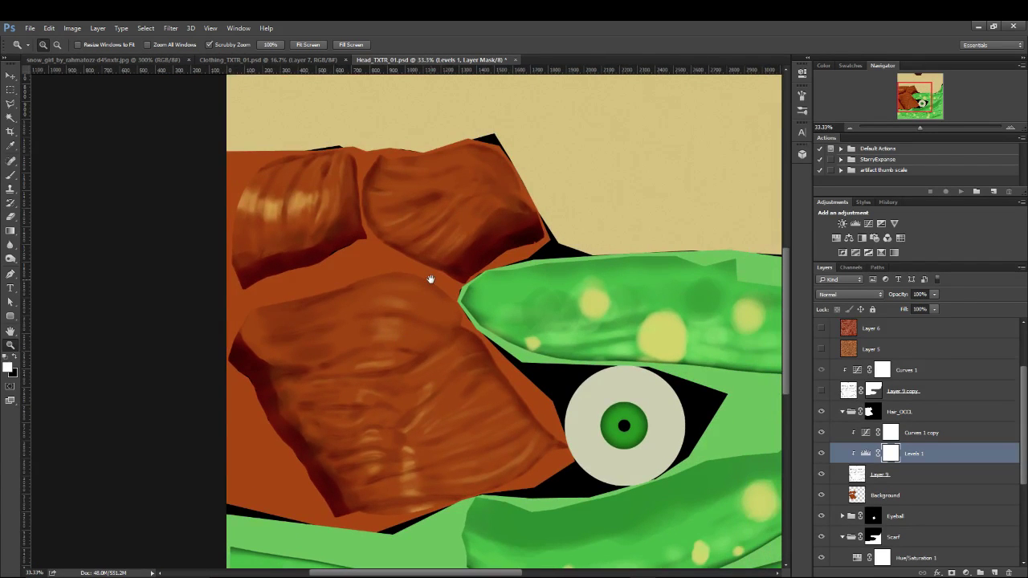
drag(551, 365, 343, 300)
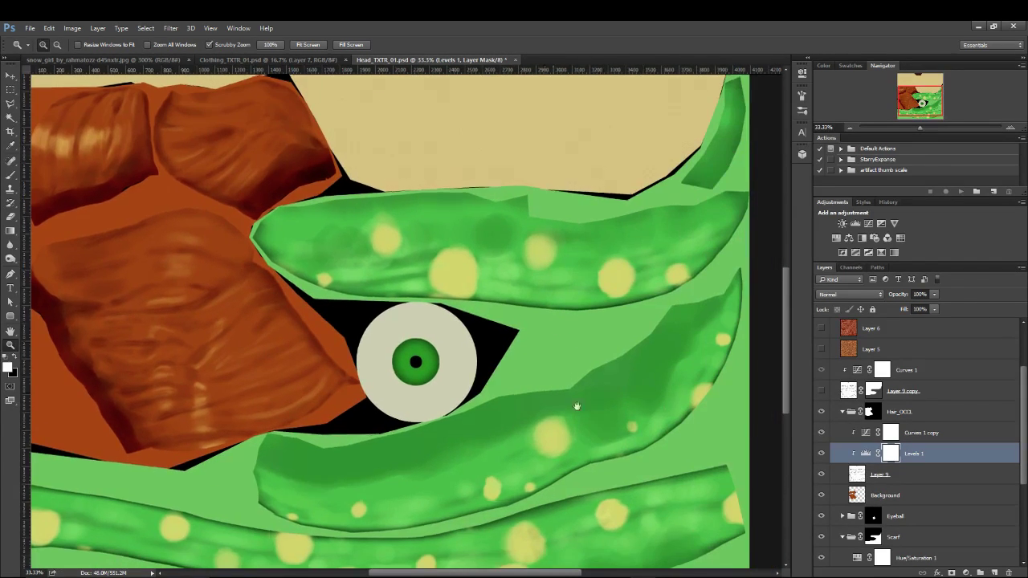
scroll(579, 409, up, 5)
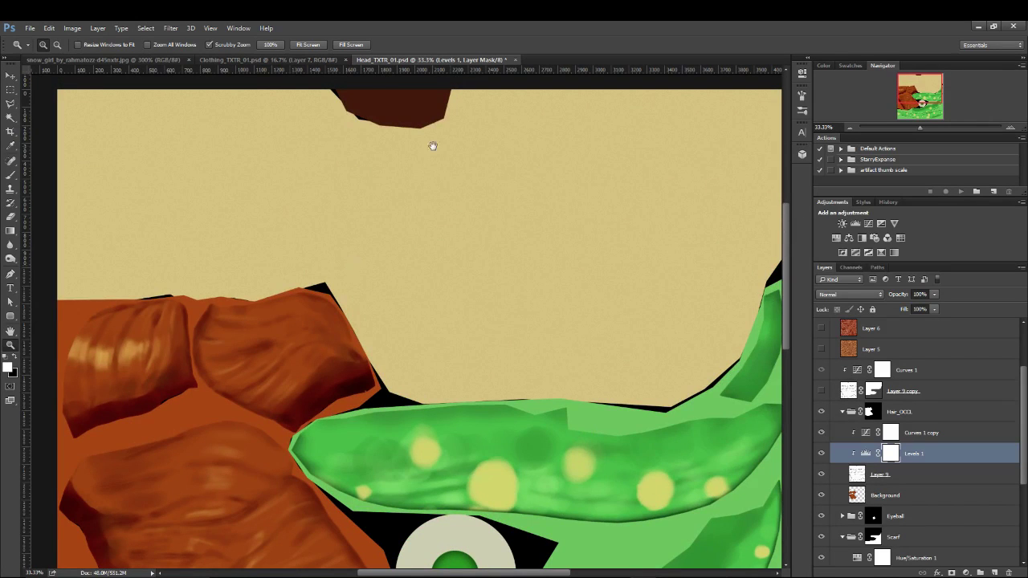
drag(431, 144, 429, 238)
scroll(466, 294, down, 10)
scroll(453, 523, right, 2)
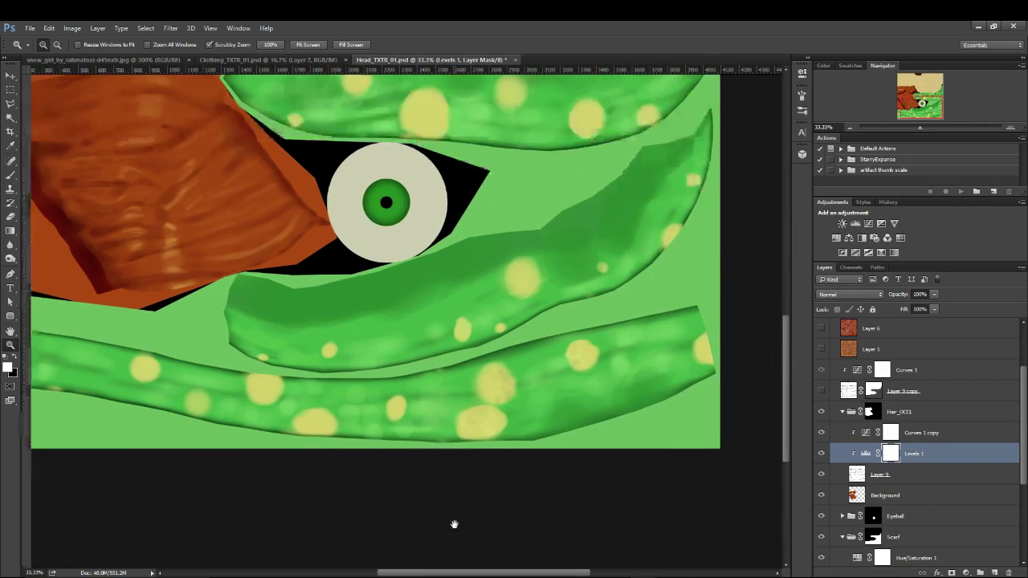
scroll(492, 315, up, 1)
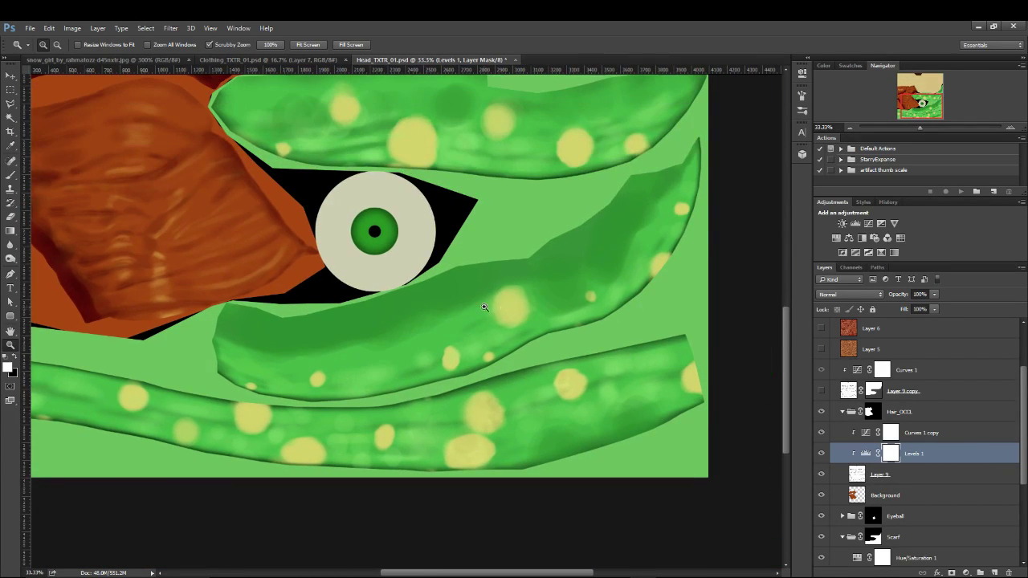
click(484, 308)
scroll(530, 337, down, 2)
scroll(530, 338, left, 1)
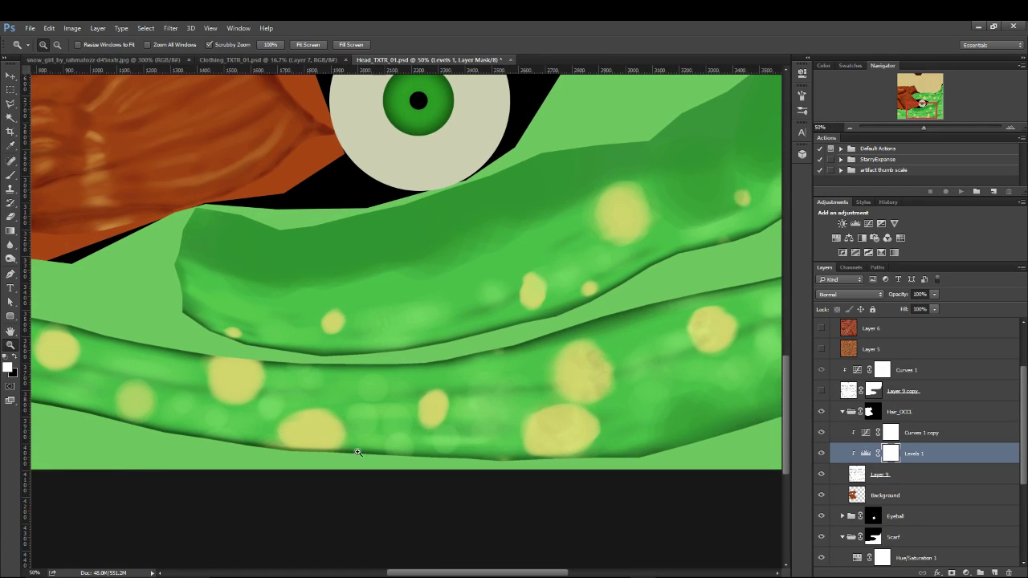
- Check the yellow scarf spots in the snow girl concept painting against the scarf strips in the head texture
click(107, 64)
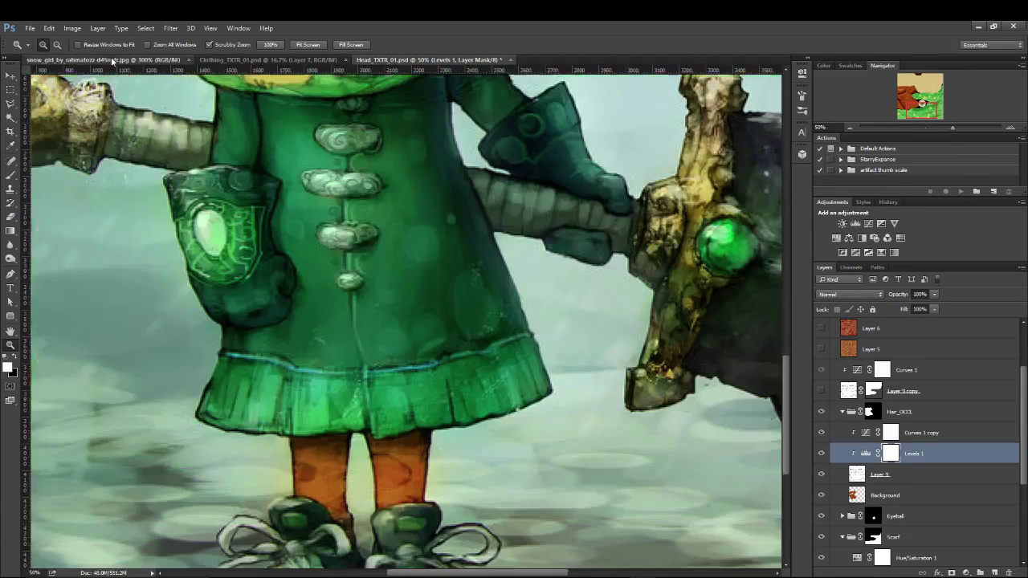
scroll(326, 258, up, 6)
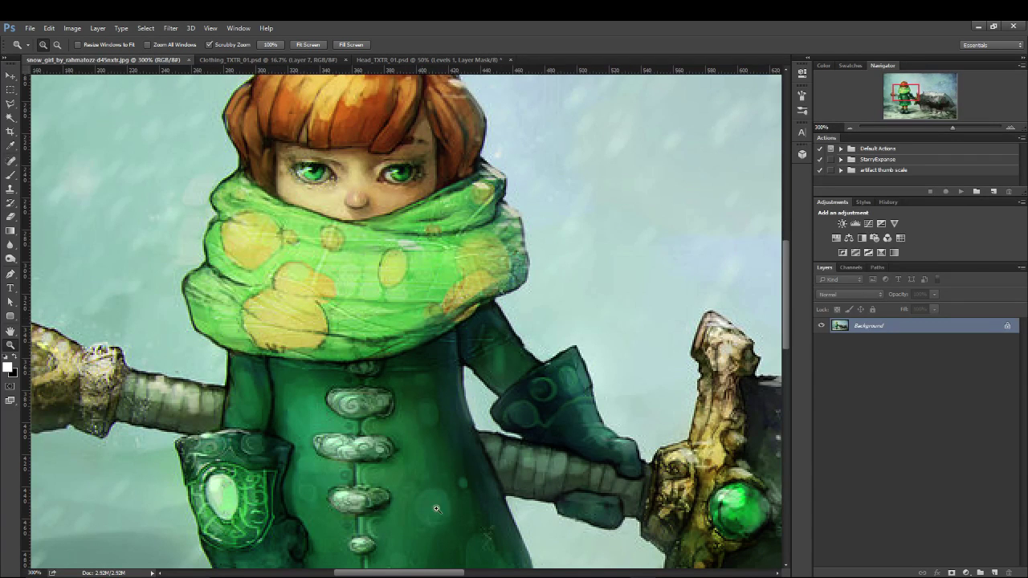
click(450, 58)
drag(515, 272, 466, 222)
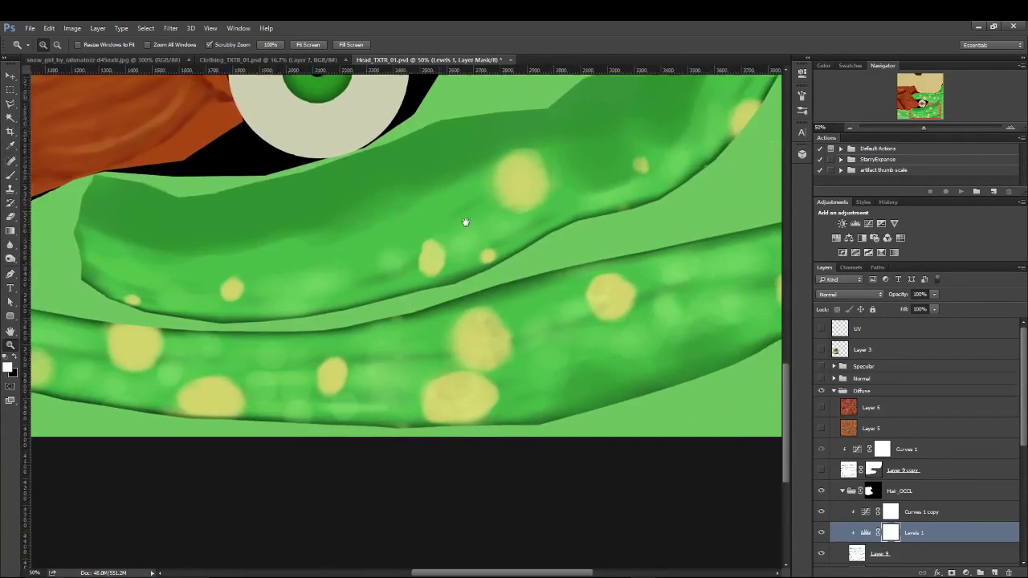
- Add a new empty layer directly above the Curves 1 adjustment in the Diffuse group
key(b)
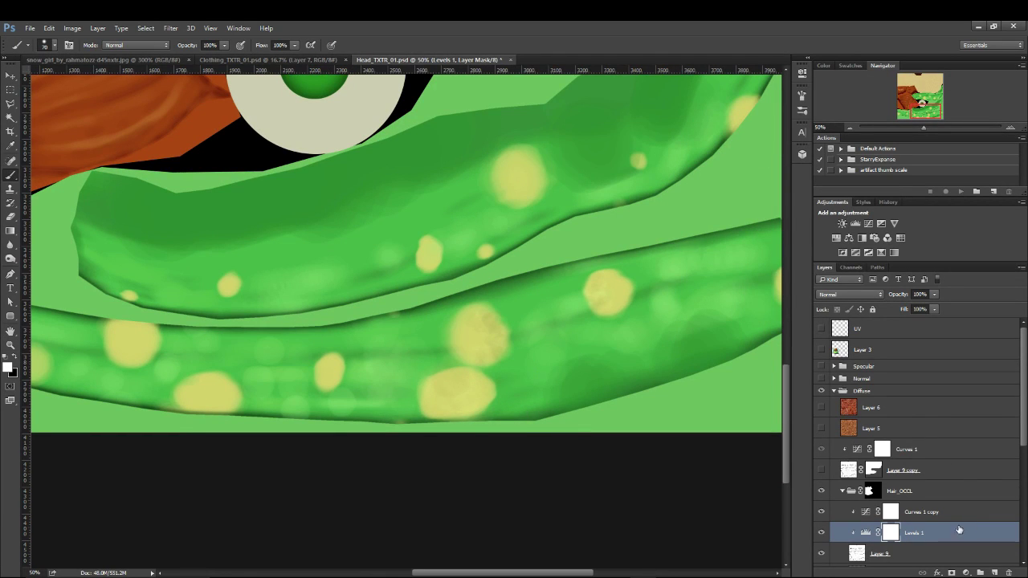
click(931, 454)
click(995, 573)
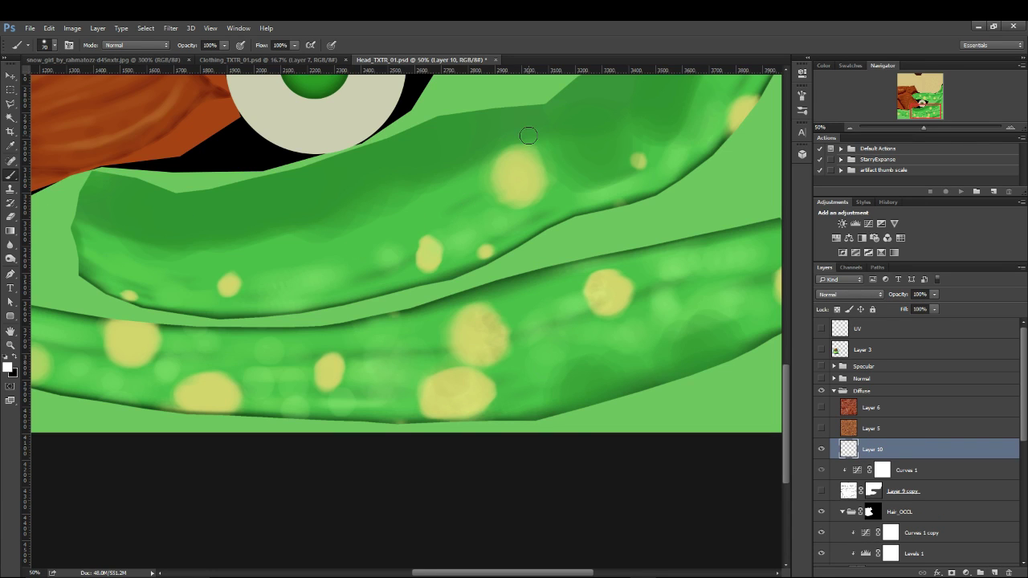
- Sample the pale yellow of a large spot on the lowest scarf strip as the brush colour
key(i)
click(461, 389)
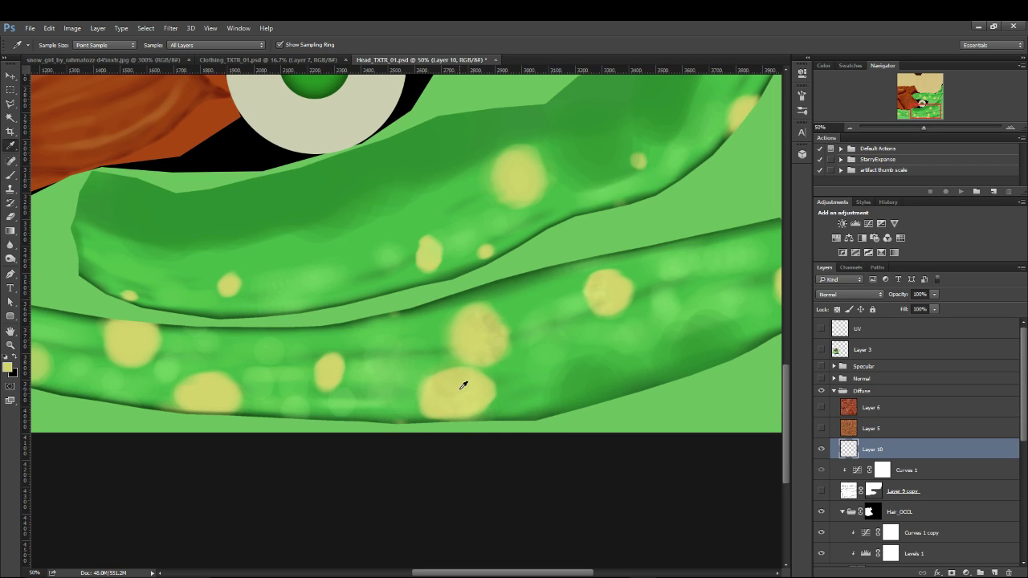
key(b)
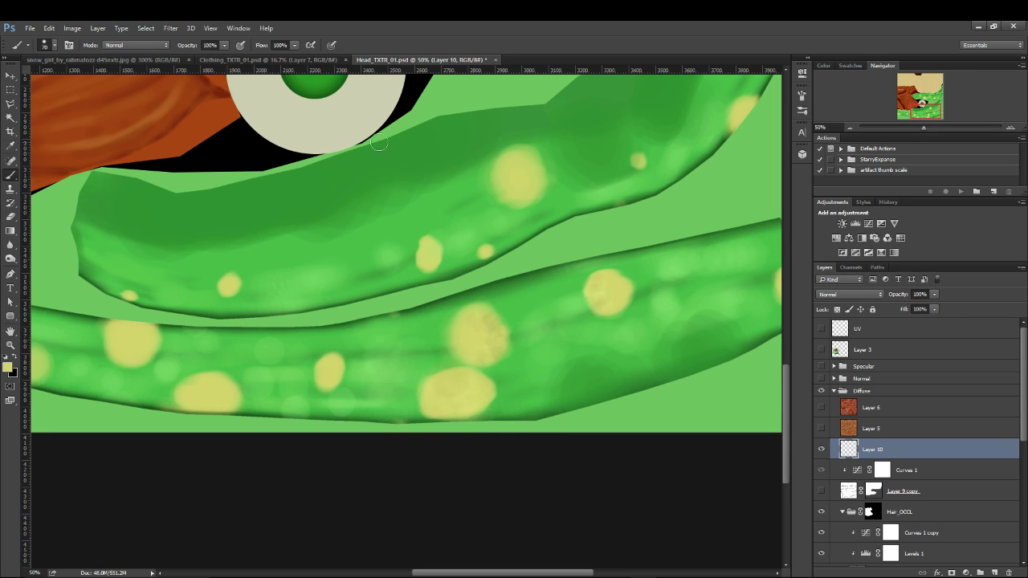
- Sample the olive outline tone around the yellow scarf spots in the snow girl concept painting
click(104, 60)
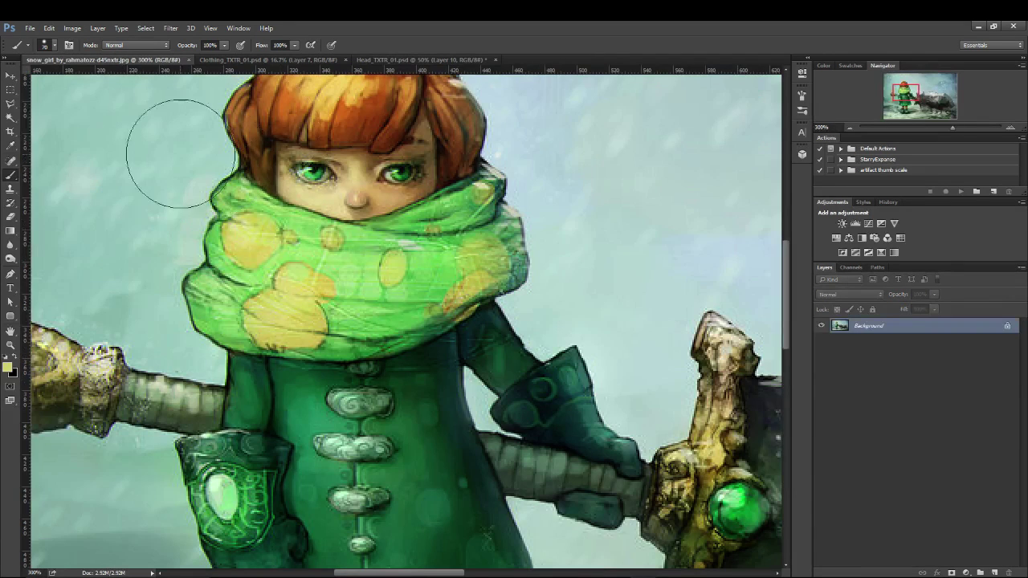
key(z)
click(285, 254)
click(285, 255)
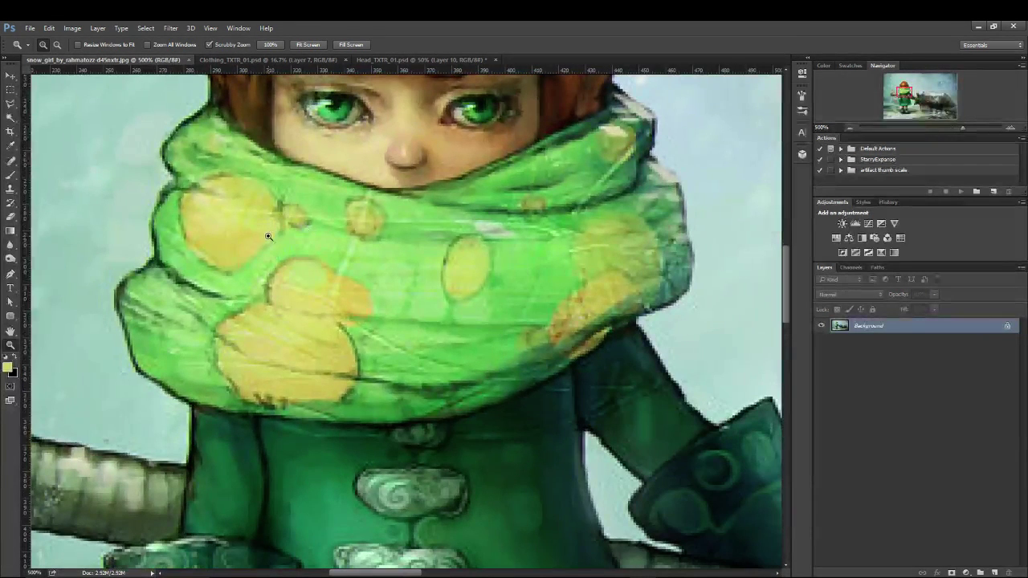
key(i)
click(295, 254)
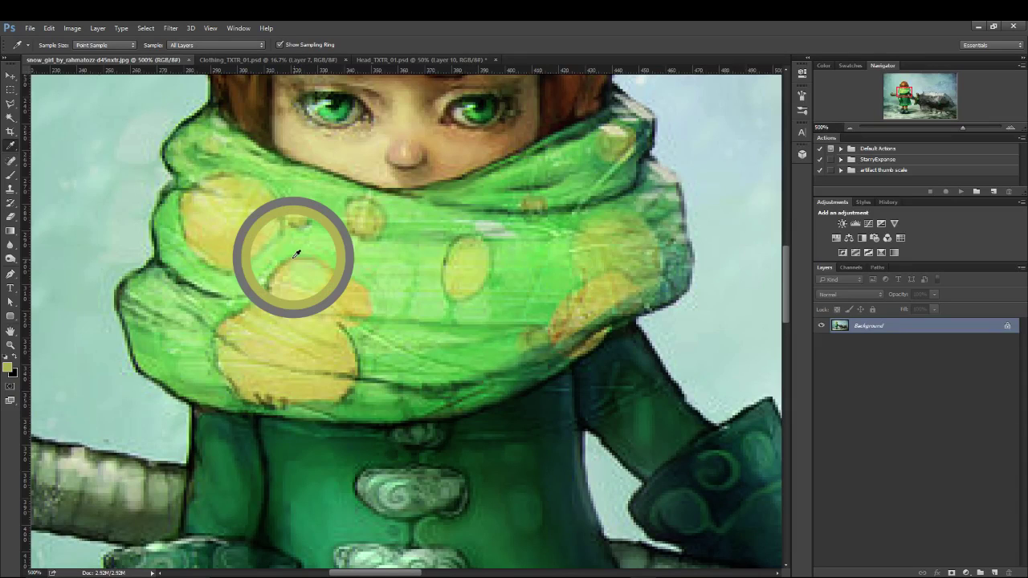
drag(294, 254, 292, 251)
- Adjust the sampled foreground colour to the darker brownish yellow #958235
click(8, 366)
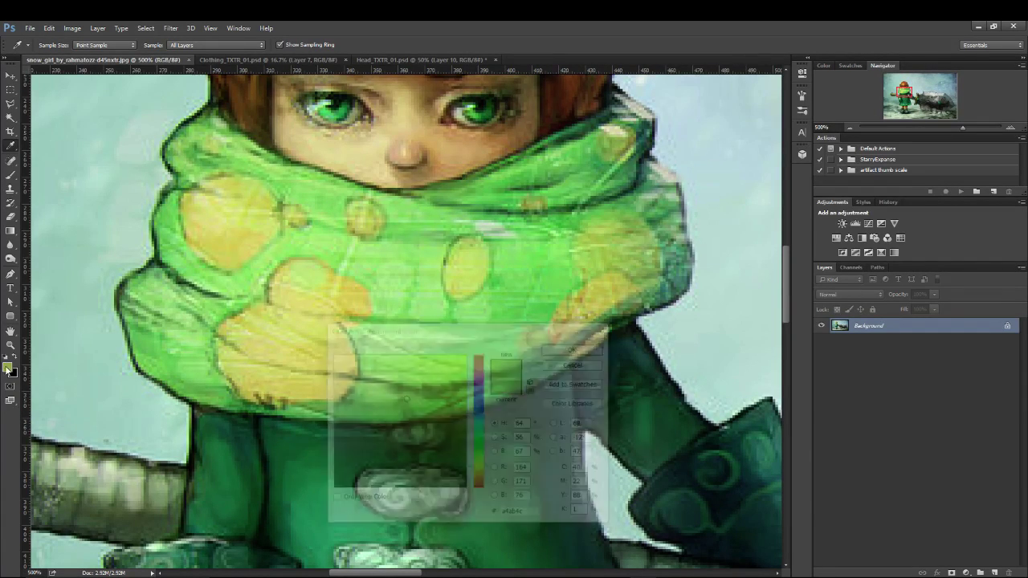
drag(402, 397, 418, 410)
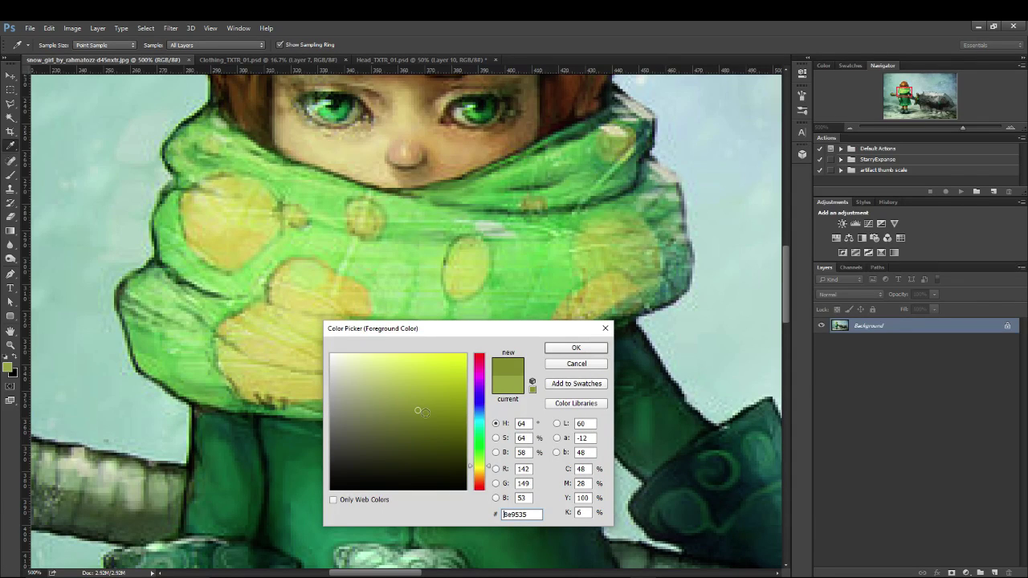
click(482, 475)
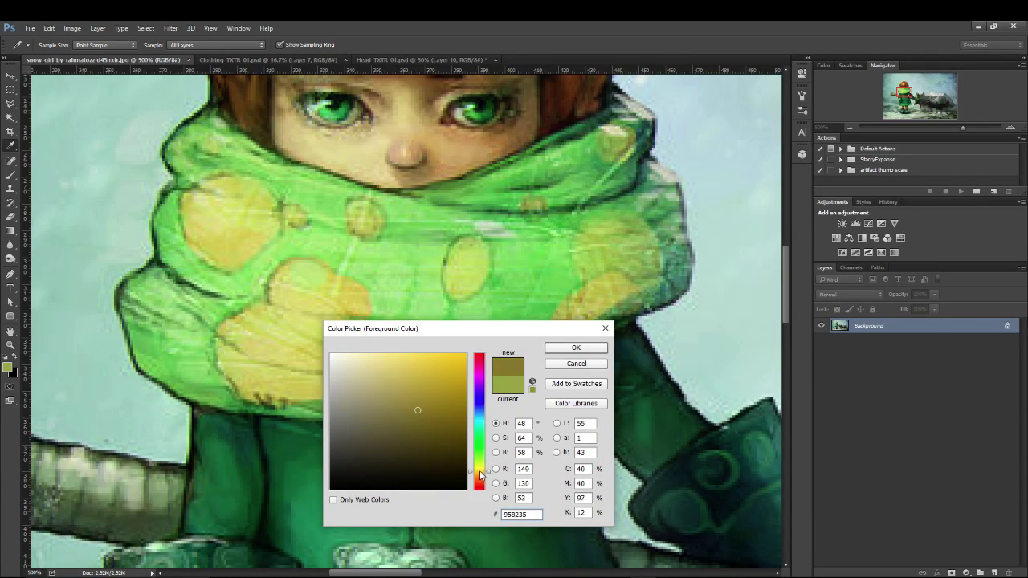
click(572, 348)
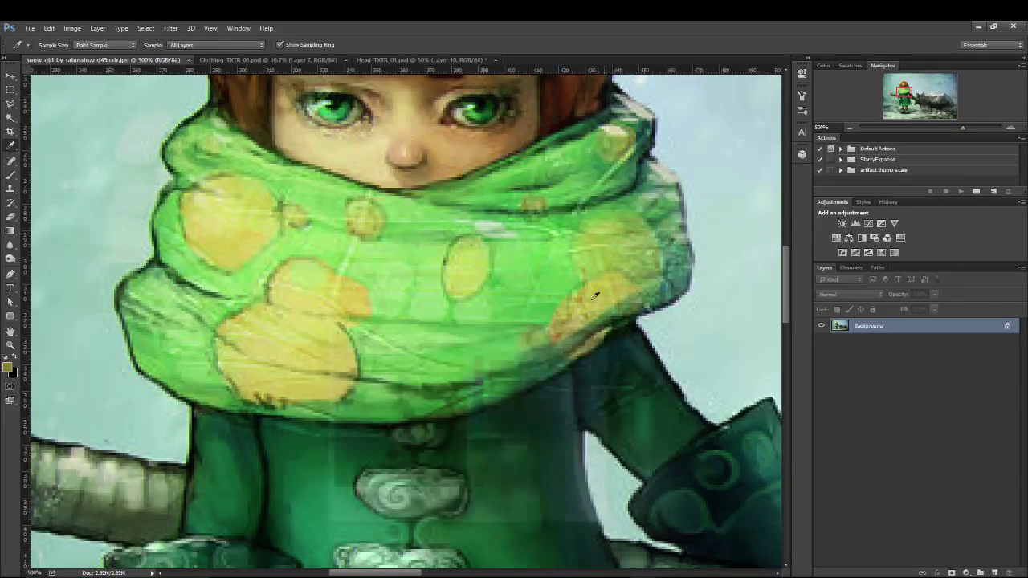
- Return to the head texture and reduce the brush to a very fine tip for outlining the scarf spots
click(393, 60)
key(b)
alt+scroll(523, 161, up, 3)
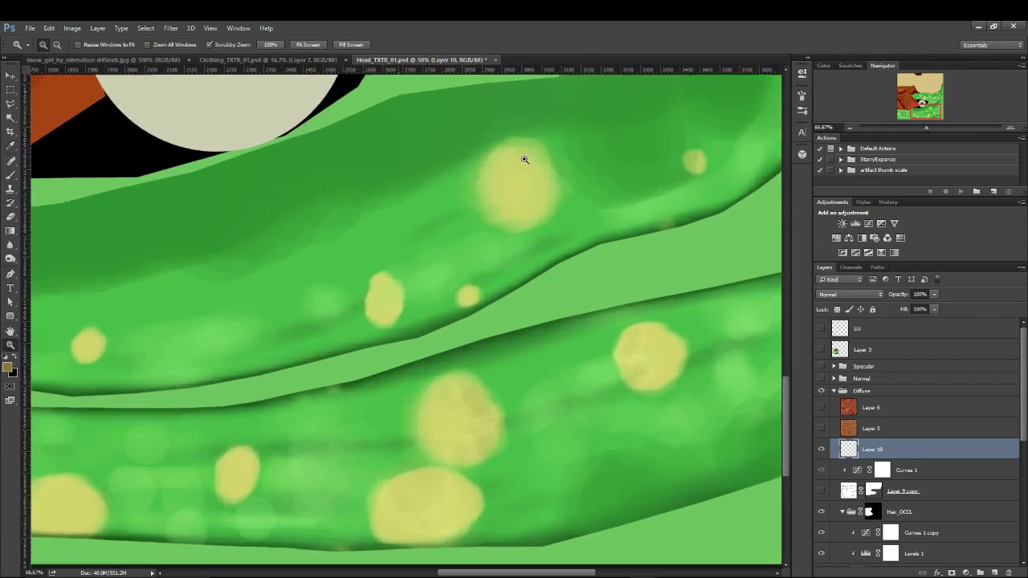
key(bracketleft)
key(bracketleft)
key(bracketleft)
key(bracketleft)
key(bracketleft)
key(bracketleft)
key(bracketleft)
key(bracketleft)
key(bracketleft)
key(bracketleft)
key(bracketleft)
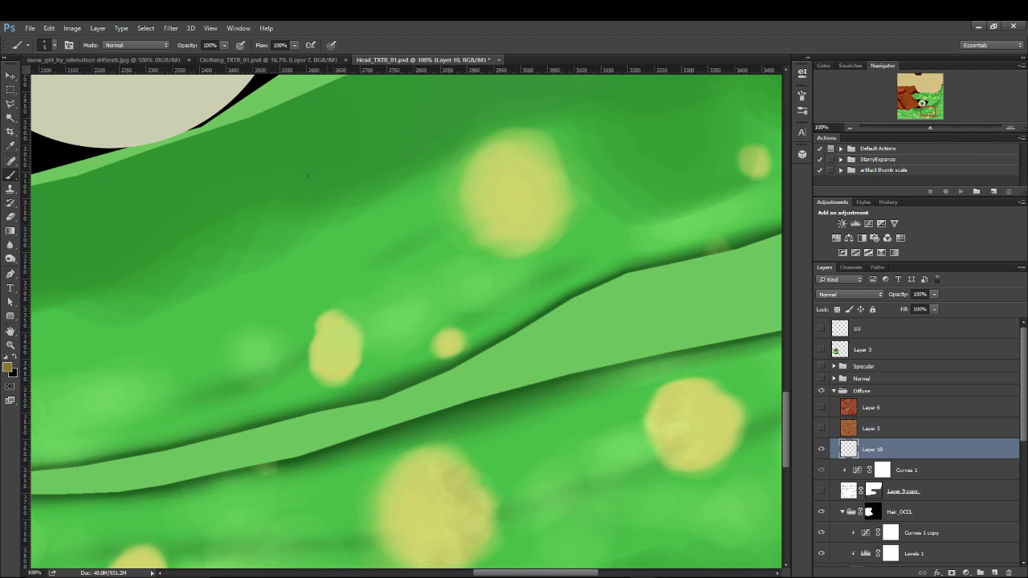
- Set the brush opacity to 47% with the canvas rotated around the large yellow spot on the middle scarf strip
drag(528, 172, 428, 293)
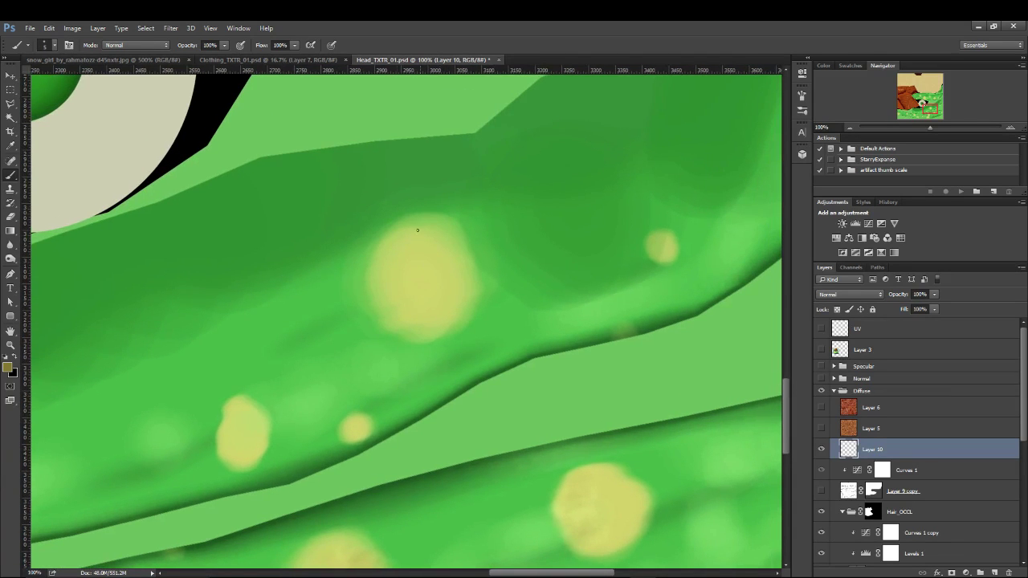
key(r)
mouse_move(415, 231)
mouse_down()
mouse_move(464, 217)
mouse_move(385, 225)
mouse_move(432, 233)
mouse_up()
key(b)
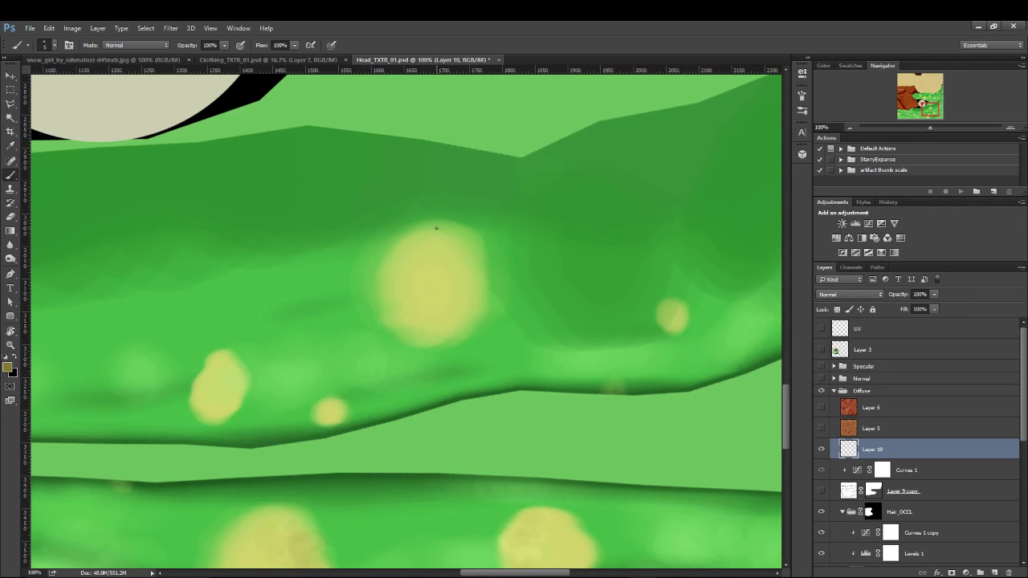
key(r)
mouse_move(375, 223)
mouse_down()
mouse_move(508, 229)
mouse_move(474, 225)
mouse_move(494, 222)
mouse_move(485, 222)
mouse_up()
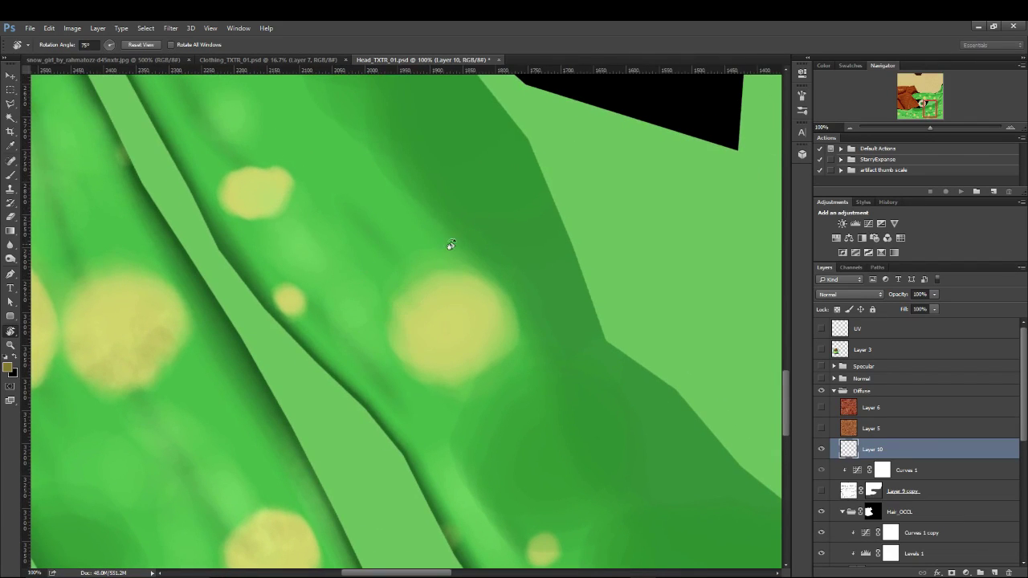
key(b)
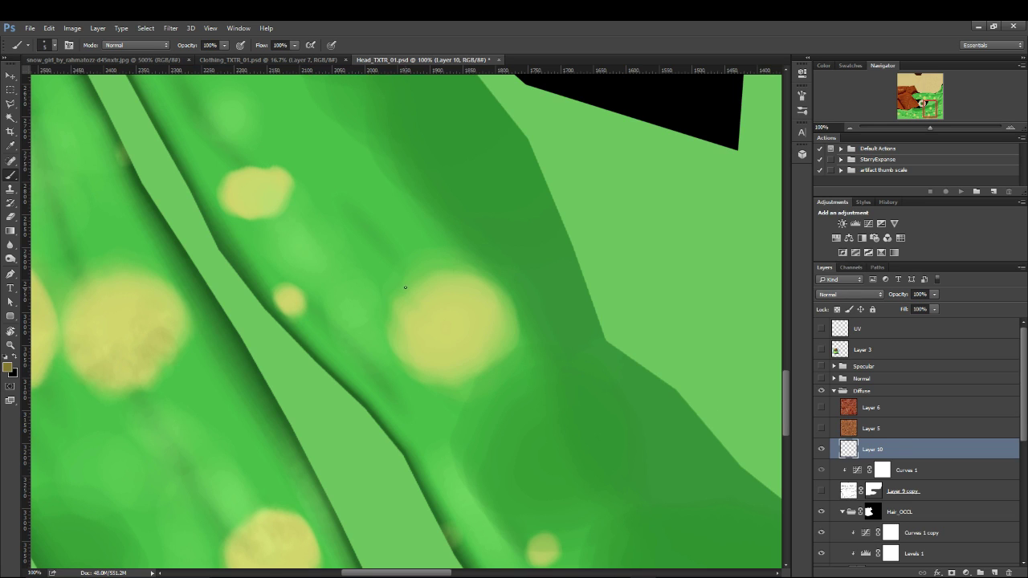
click(224, 46)
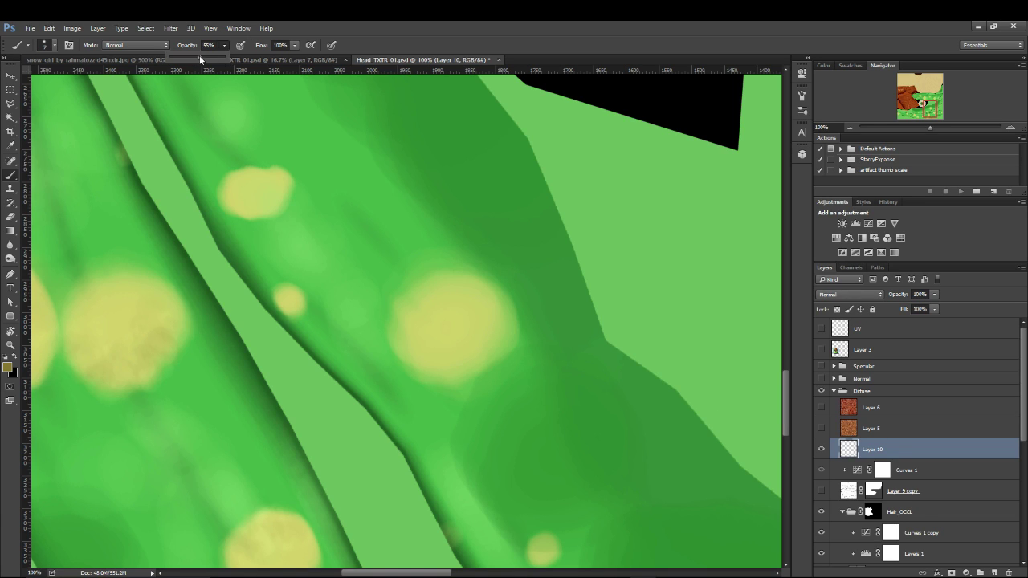
drag(200, 60, 195, 59)
- Paint thin brownish outlines around the large yellow spot and the small spot near the scarf strip's edge, rotating the canvas between strokes
click(404, 298)
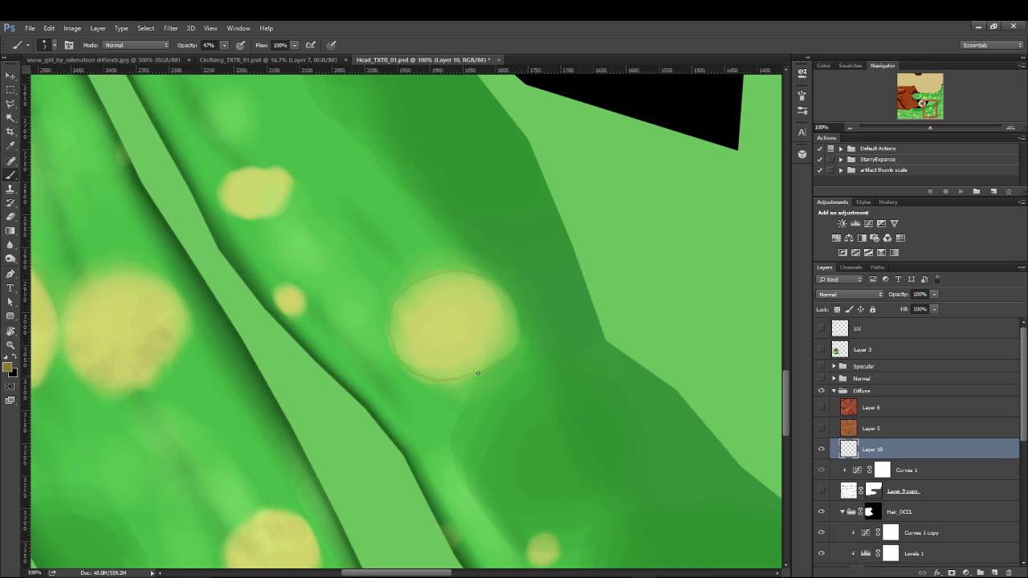
key(r)
drag(422, 306, 345, 260)
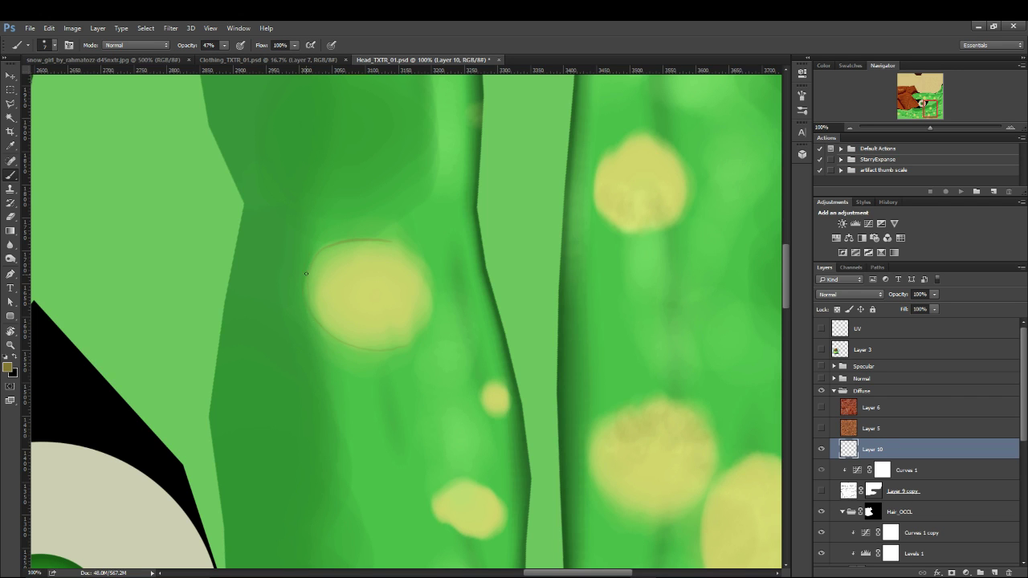
key(r)
mouse_move(314, 322)
mouse_down()
mouse_move(295, 244)
mouse_move(249, 361)
mouse_move(284, 324)
mouse_up()
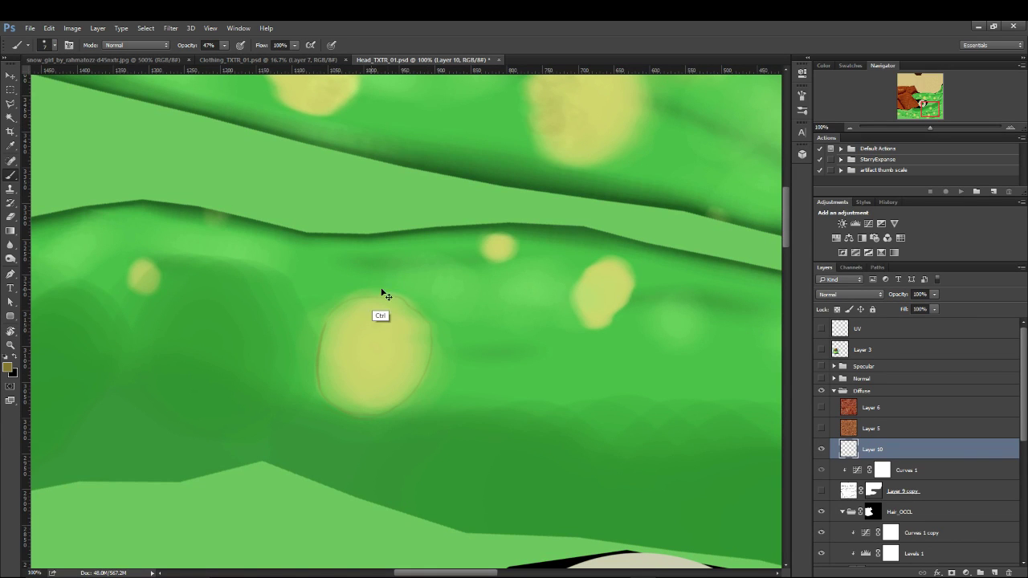
key(r)
mouse_move(425, 275)
mouse_down()
mouse_move(361, 280)
mouse_move(421, 267)
mouse_up()
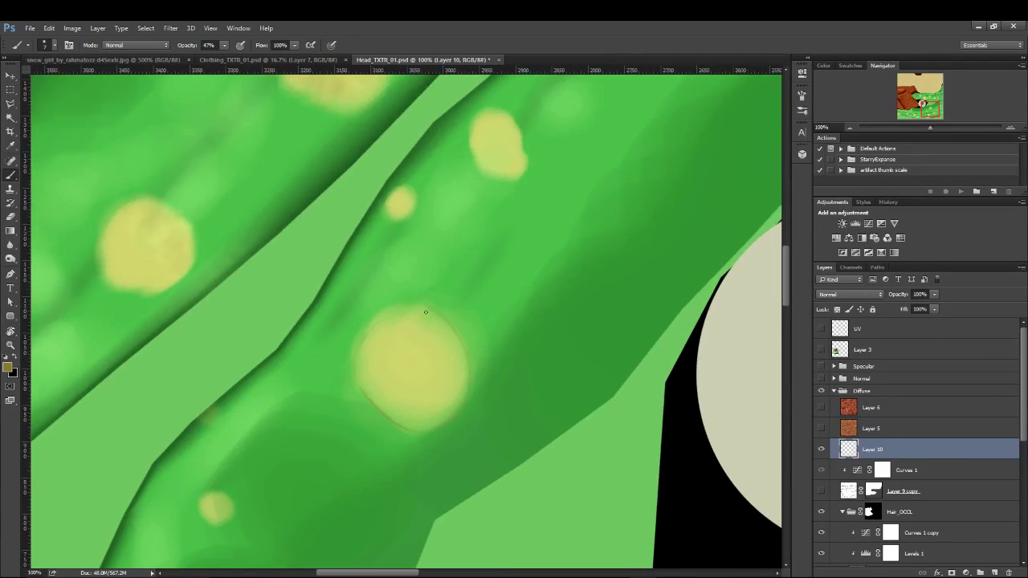
key(r)
key(r)
mouse_move(360, 370)
mouse_down()
mouse_move(432, 211)
mouse_move(301, 324)
mouse_up()
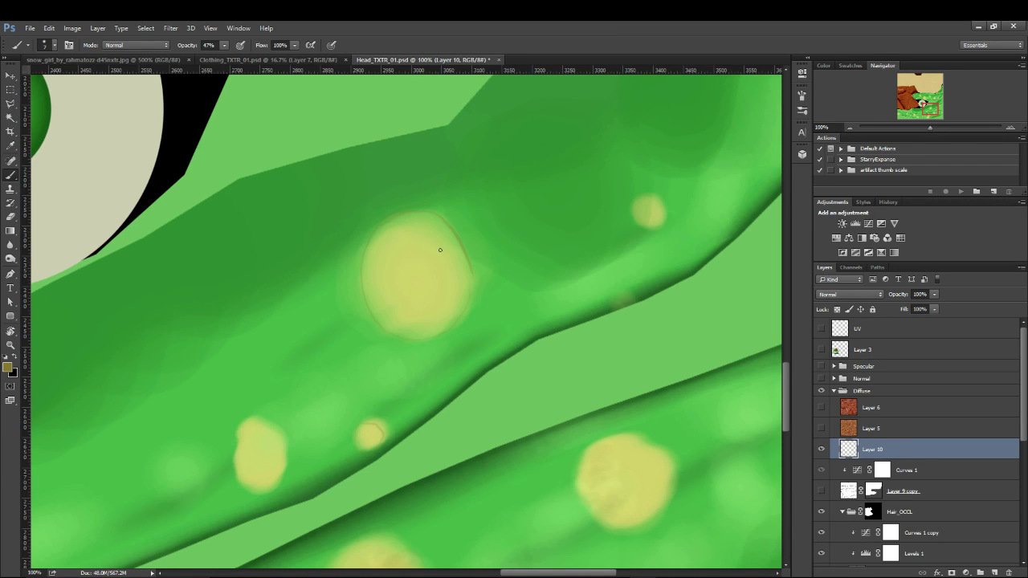
- Erase the painted outlines from the large and small scarf spots on the new layer
key(e)
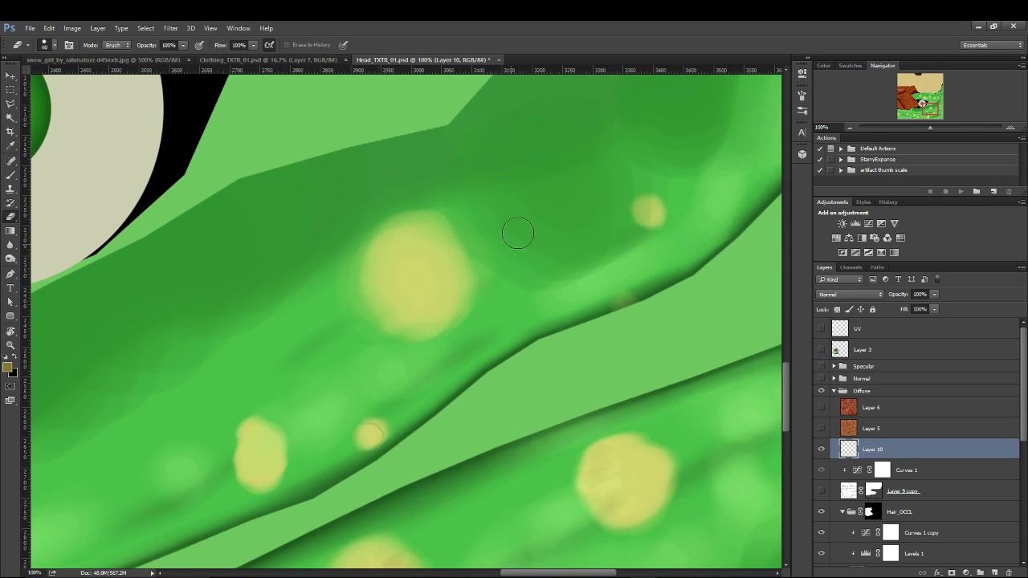
key(r)
mouse_move(560, 266)
mouse_down()
mouse_move(578, 294)
mouse_move(573, 324)
mouse_move(558, 315)
mouse_up()
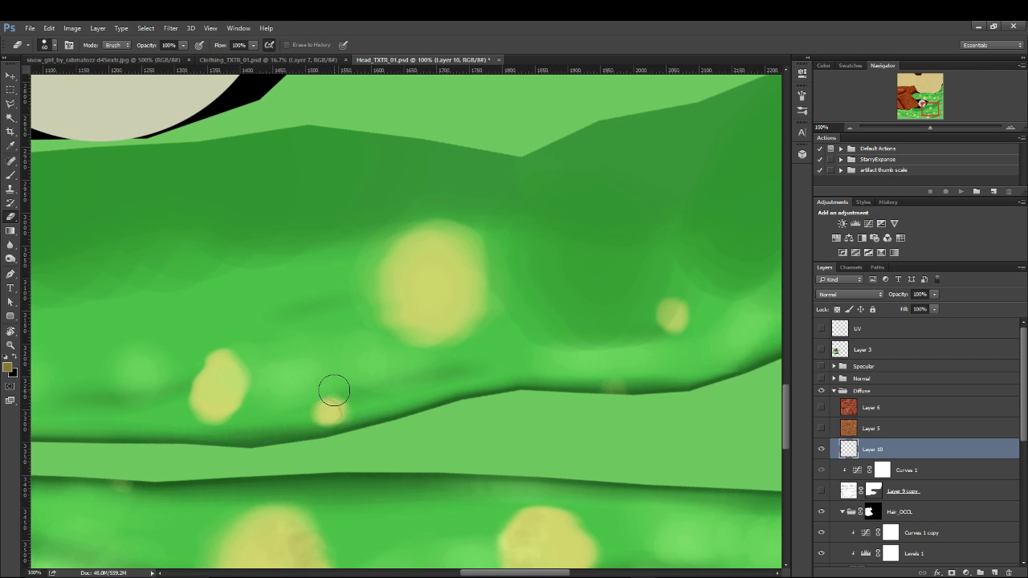
drag(333, 391, 333, 424)
alt+drag(487, 367, 493, 328)
alt+click(506, 302)
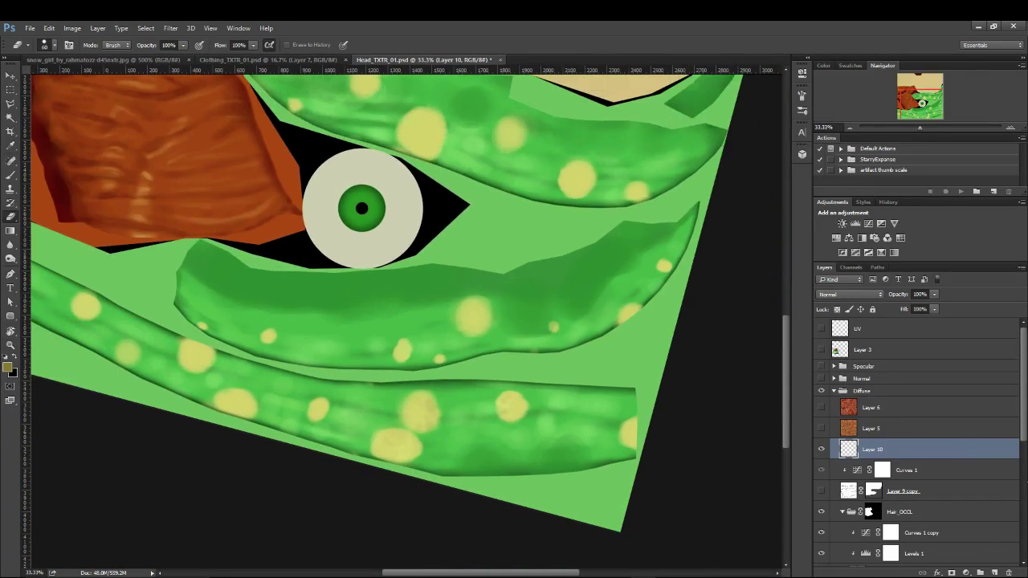
- Show the head texture's hidden diffuse layers again on the straightened canvas and display the Normal group over the collapsed Diffuse group
click(821, 407)
click(821, 491)
key(r)
alt+scroll(443, 281, down, 2)
mouse_move(442, 280)
mouse_down()
mouse_move(458, 209)
mouse_move(432, 193)
mouse_up()
key(e)
click(834, 391)
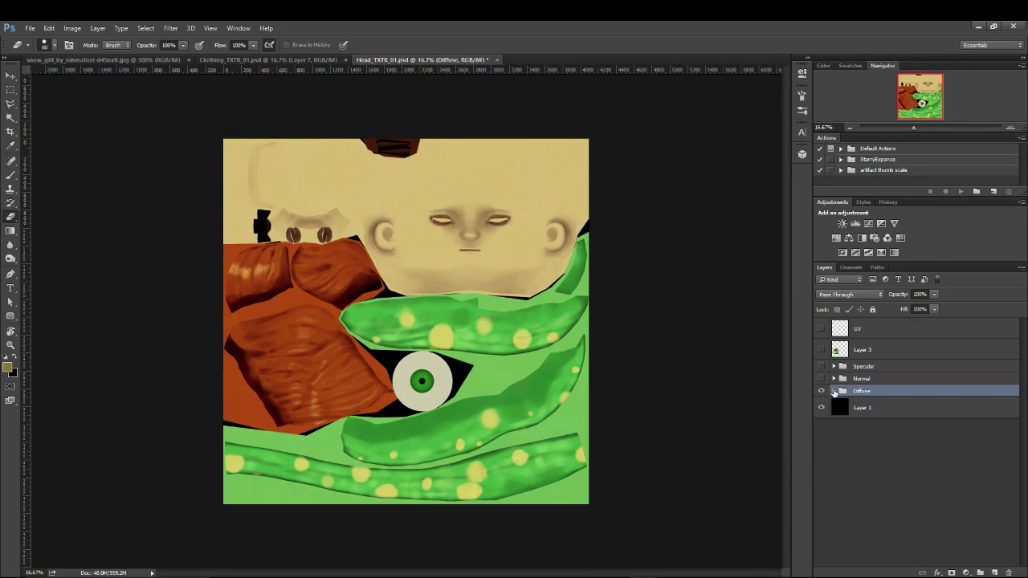
click(821, 380)
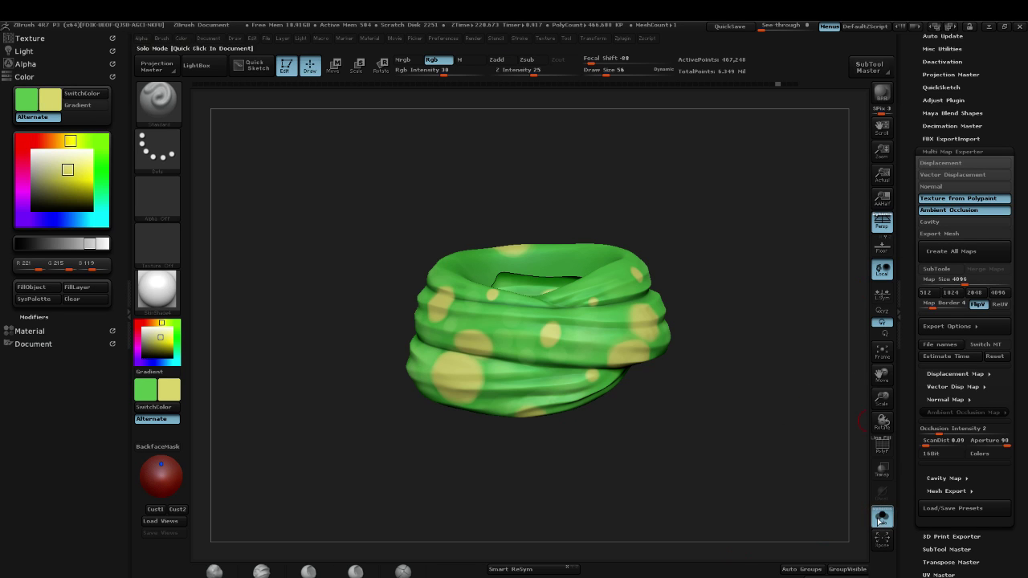
- Switch to ZBrush, turn off Solo to show all the subtools, and make the head and hair subtool active
click(881, 518)
drag(799, 447, 692, 267)
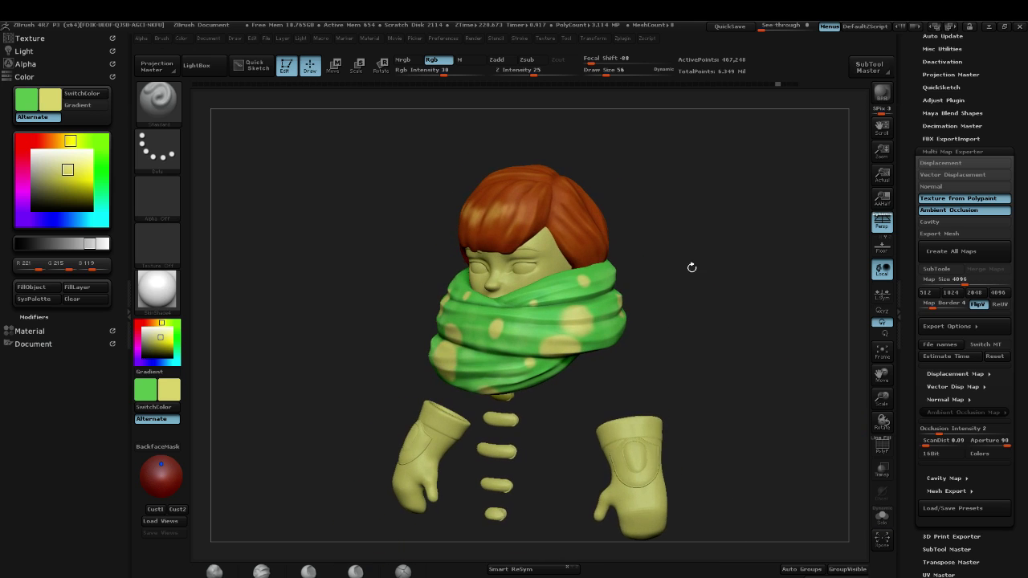
alt+click(526, 206)
alt+drag(744, 200, 727, 239)
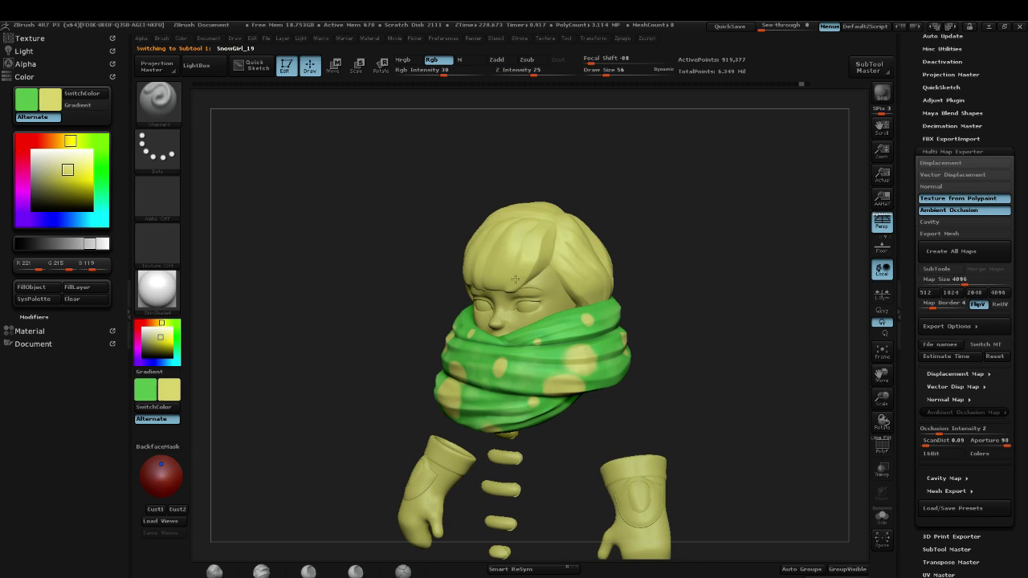
mouse_move(794, 199)
alt+mouse_down()
mouse_move(746, 230)
mouse_move(771, 264)
mouse_move(748, 160)
mouse_move(764, 205)
mouse_move(727, 197)
mouse_move(737, 356)
mouse_move(696, 384)
mouse_move(661, 337)
mouse_move(657, 354)
mouse_move(680, 321)
alt+mouse_up()
- Compare the head and hair subtool's lower and higher subdivision levels from several angles and return to Photoshop
key(shift+d)
key(shift+d)
key(shift+d)
key(shift+d)
key(shift+d)
key(d)
key(d)
key(f)
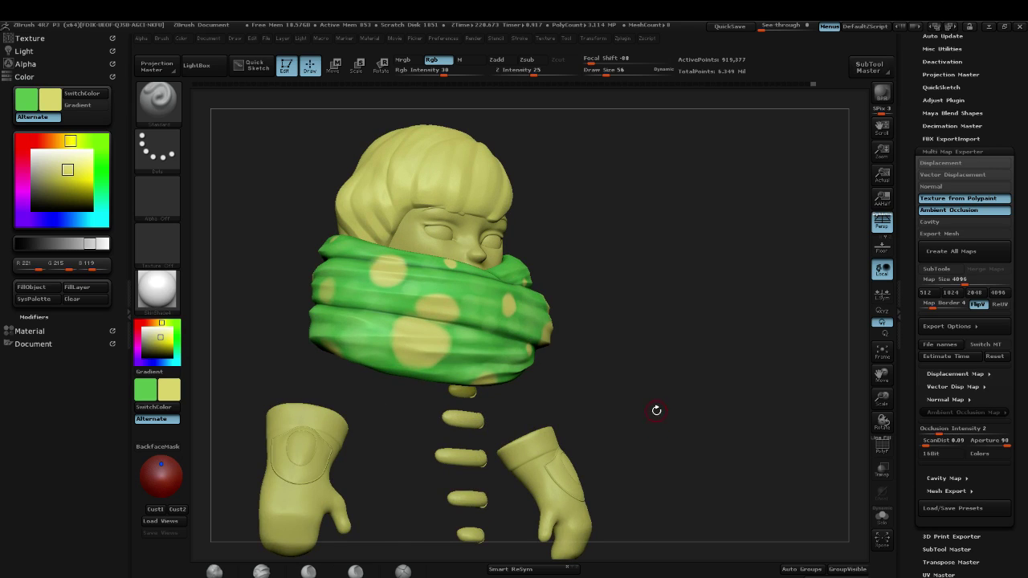
drag(657, 411, 703, 355)
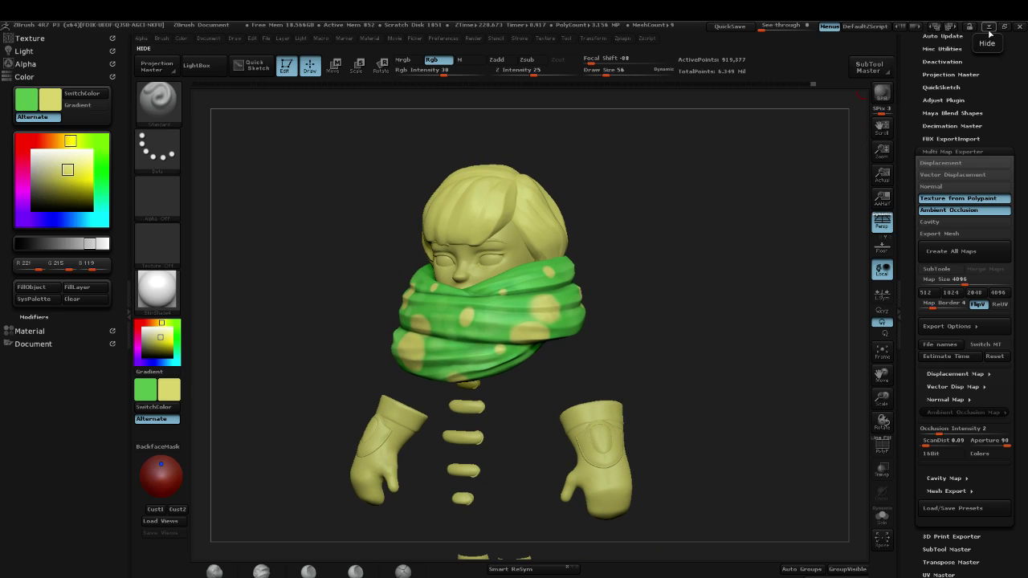
click(990, 29)
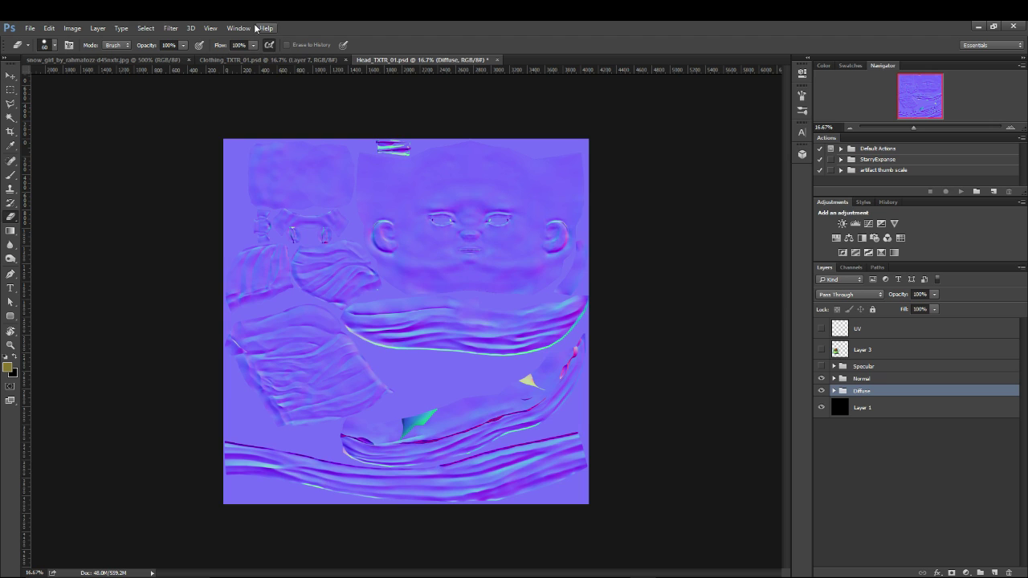
- In the clothing texture, collapse and hide the Diffuse group, hide the UV layer, and show the Normal group
click(214, 62)
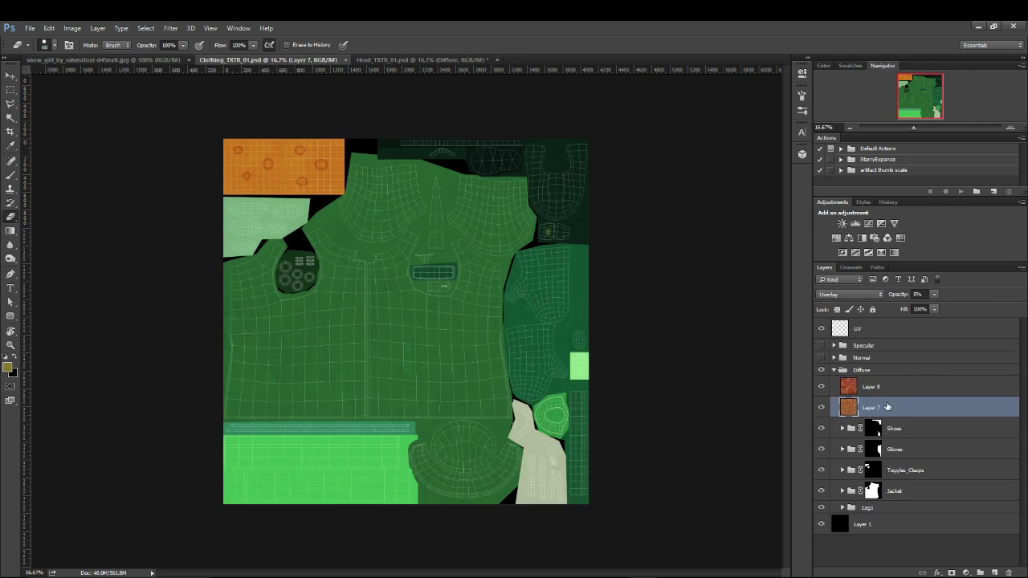
click(834, 370)
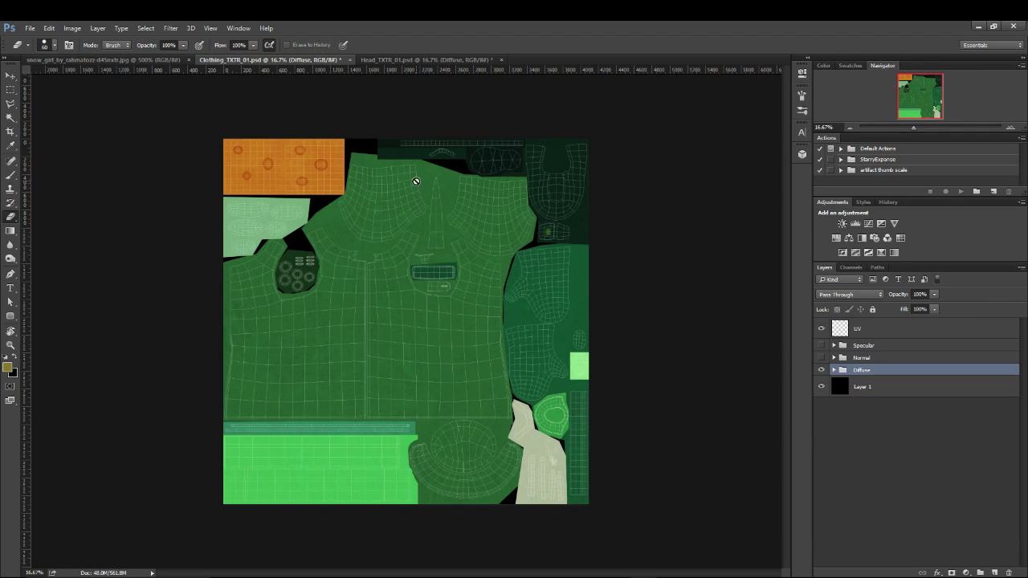
click(821, 371)
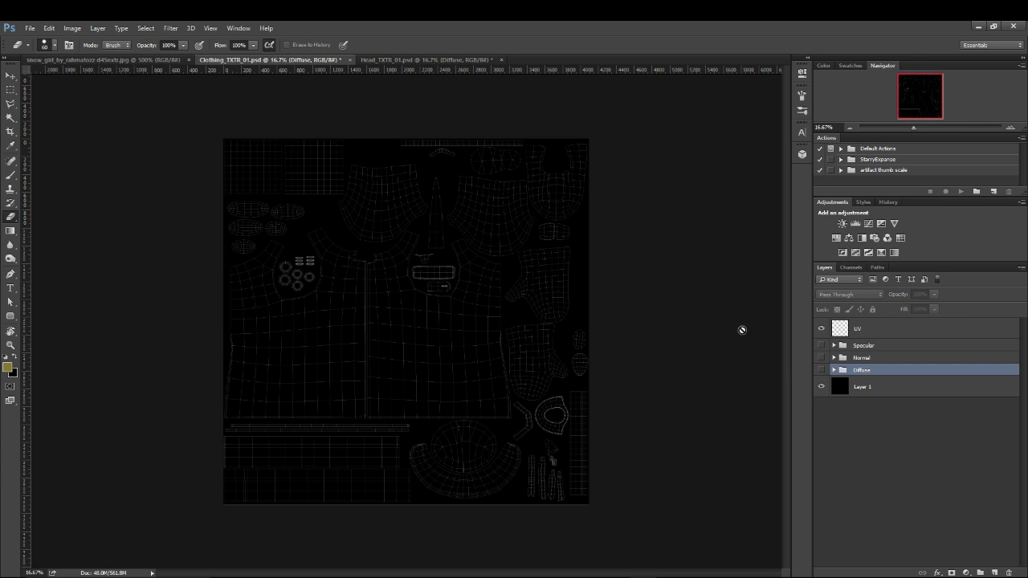
click(821, 328)
click(821, 357)
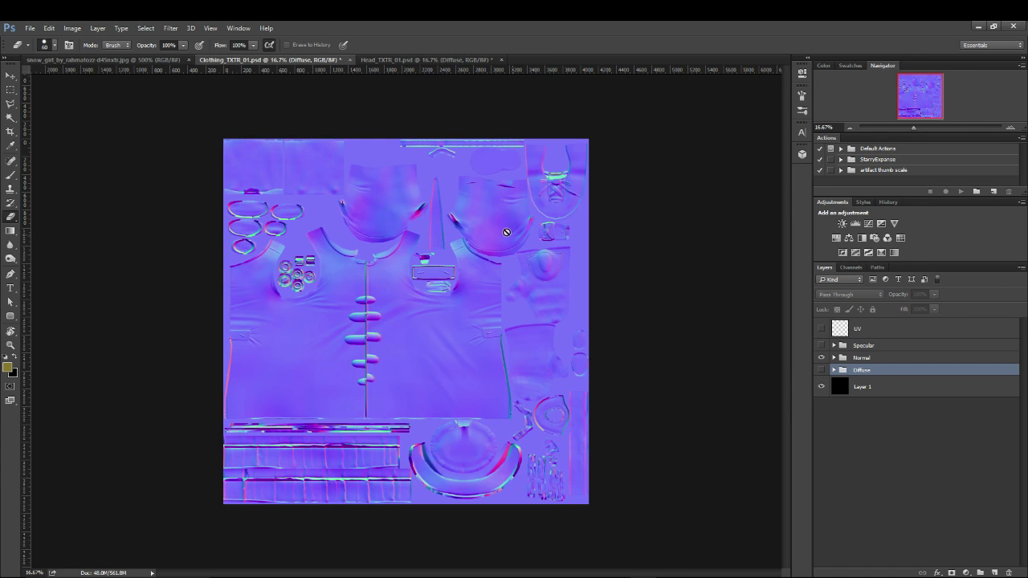
- Examine the folds and toggles of the jacket in the baked normal map up close
key(z)
click(441, 338)
click(441, 338)
click(441, 339)
click(442, 338)
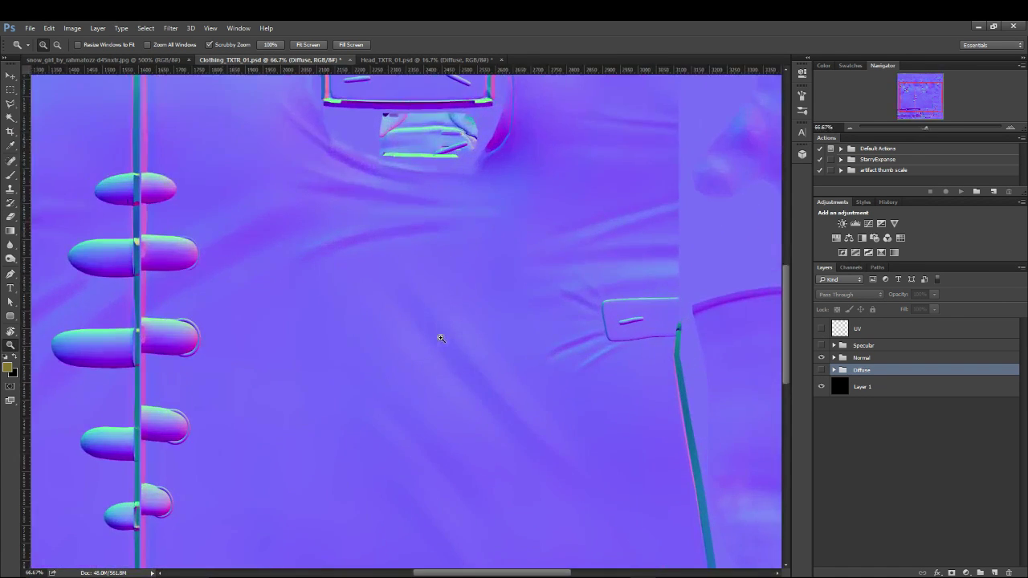
click(294, 324)
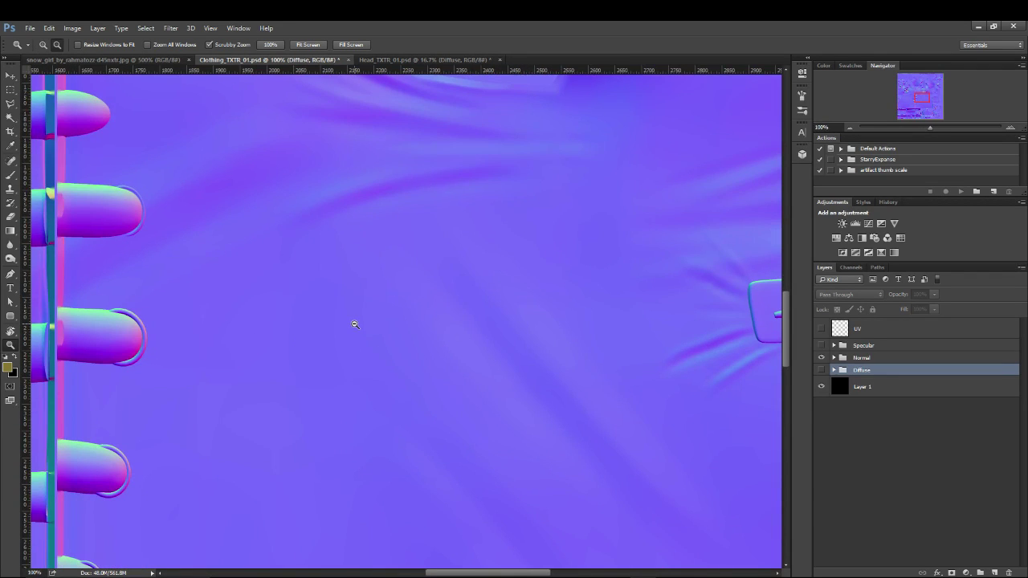
alt+click(357, 354)
- Expand the Normal and Diffuse groups and display the clothing's diffuse texture in place of the normal map
click(834, 357)
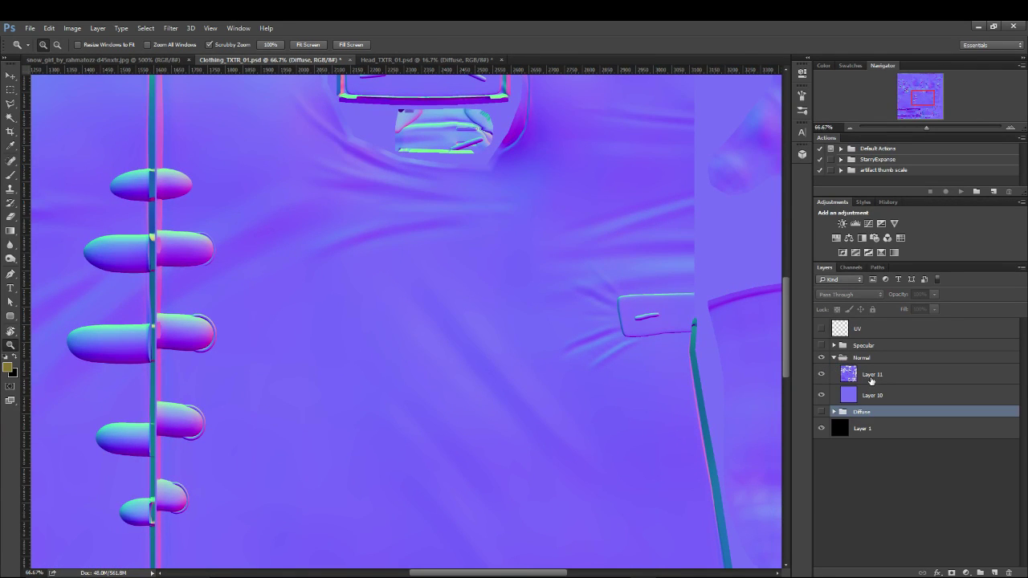
click(872, 378)
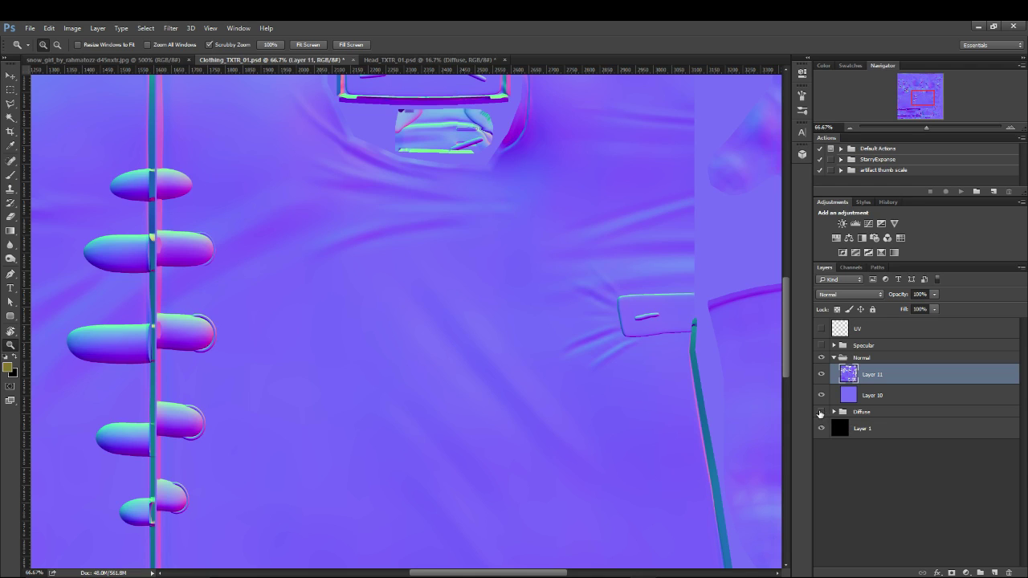
click(834, 411)
click(875, 434)
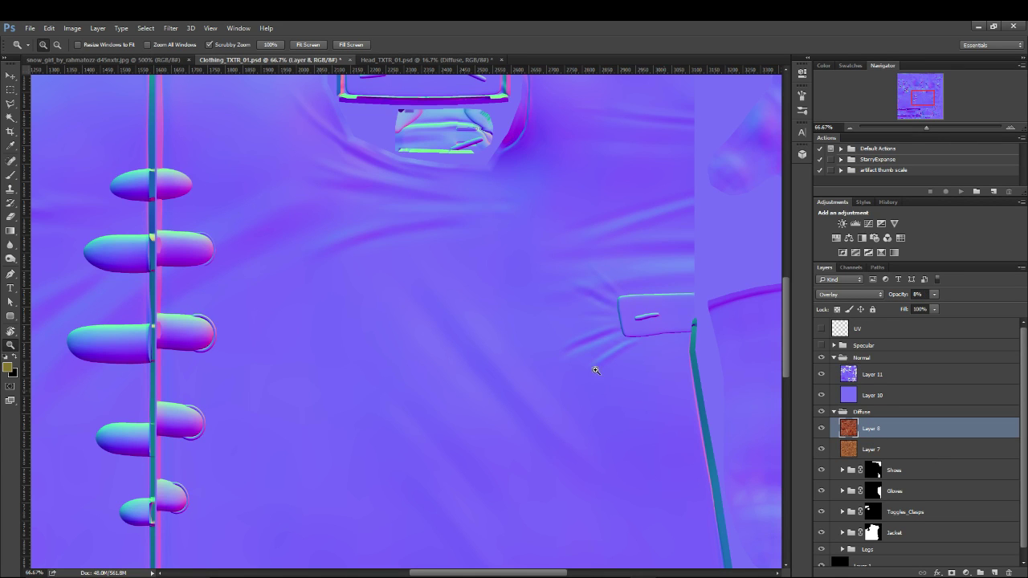
alt+click(351, 260)
alt+click(351, 259)
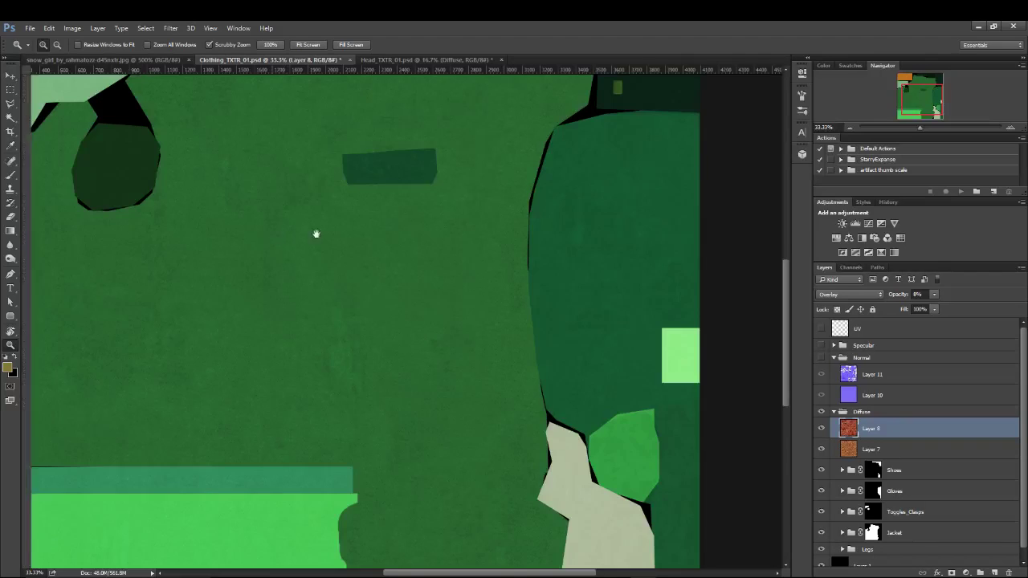
drag(316, 234, 404, 225)
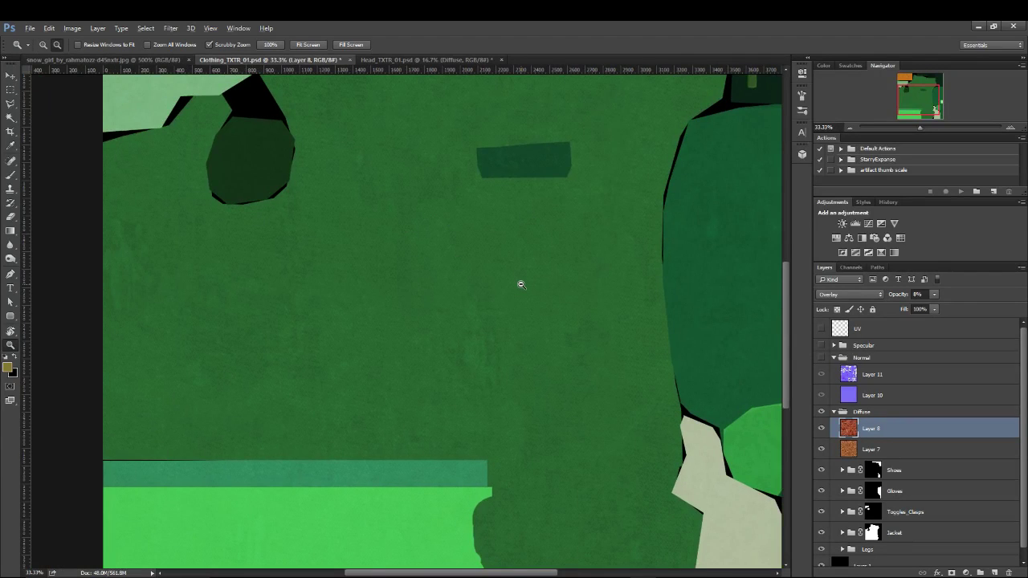
alt+click(521, 284)
drag(525, 262, 455, 294)
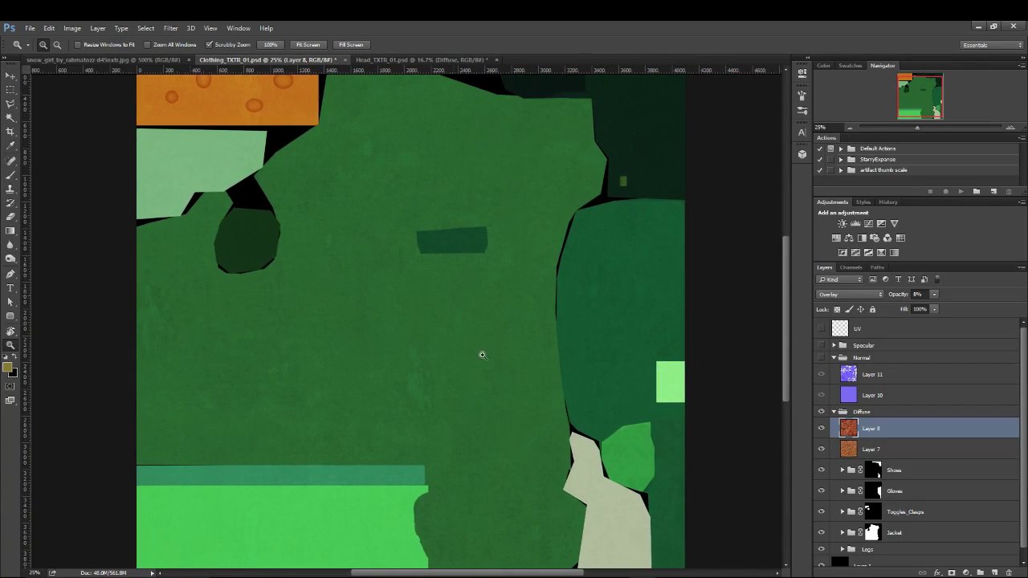
alt+click(468, 305)
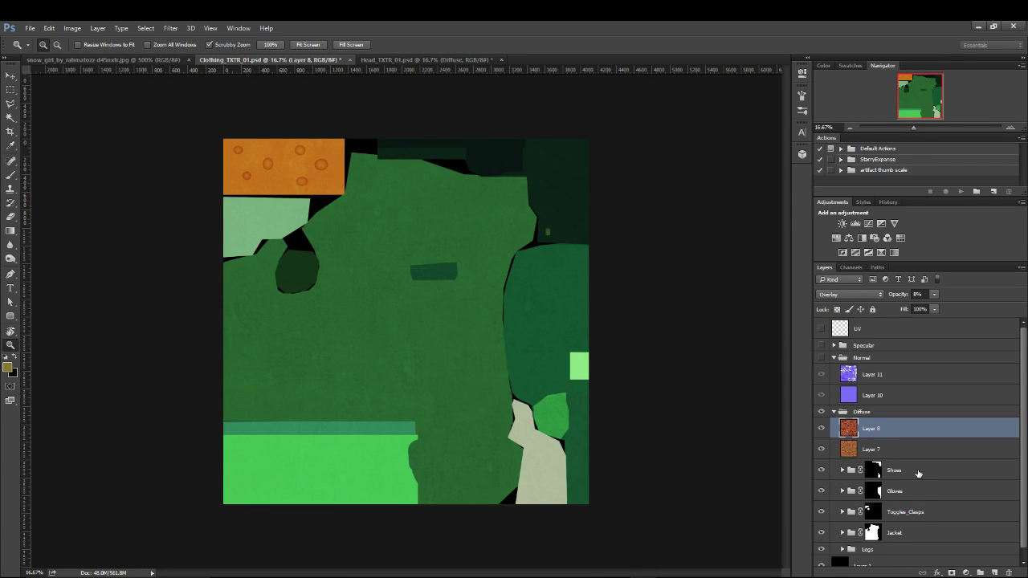
- Stamp the visible diffuse texture into a new merged layer and place it at the top of the Normal group
click(872, 412)
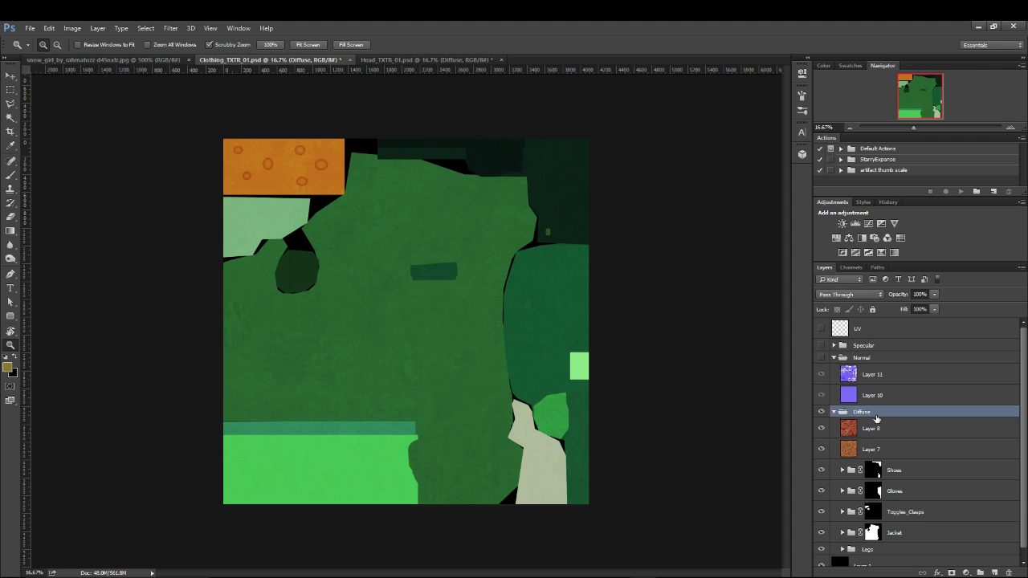
key(ctrl+shift+alt+e)
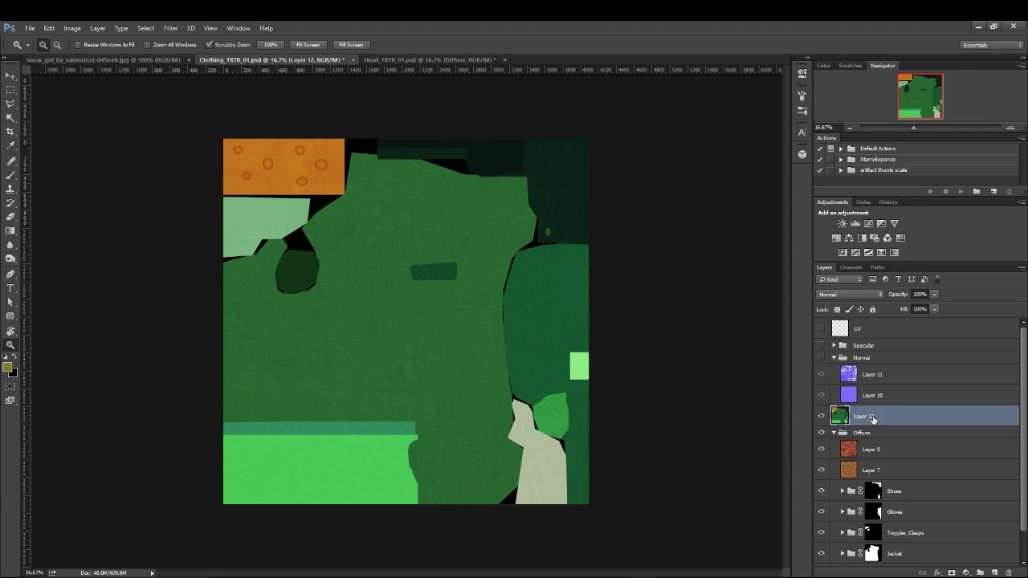
drag(873, 419, 858, 371)
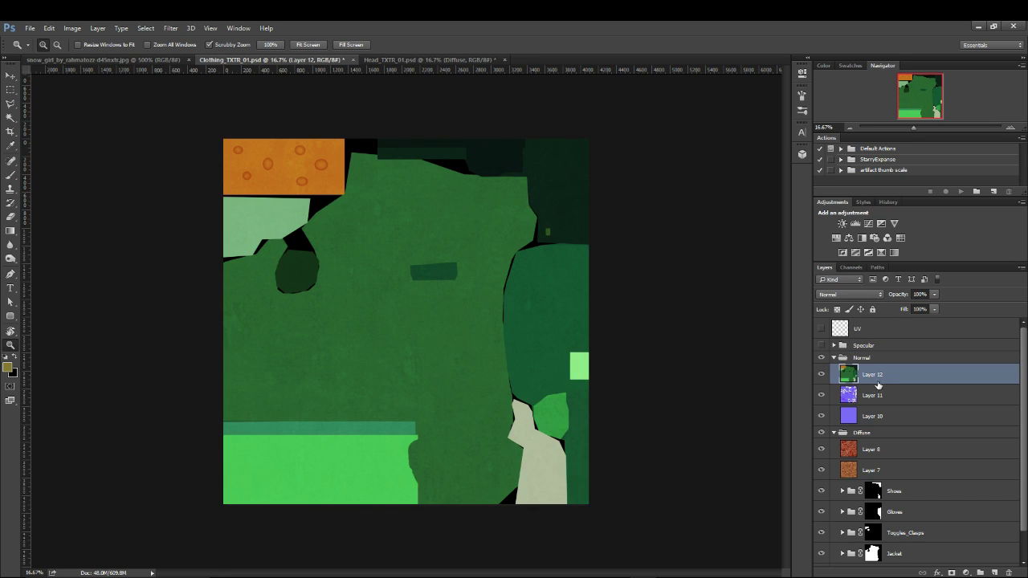
- Convert the merged diffuse layer with the Generate Normal Map filter and set its blend mode to Overlay
click(172, 28)
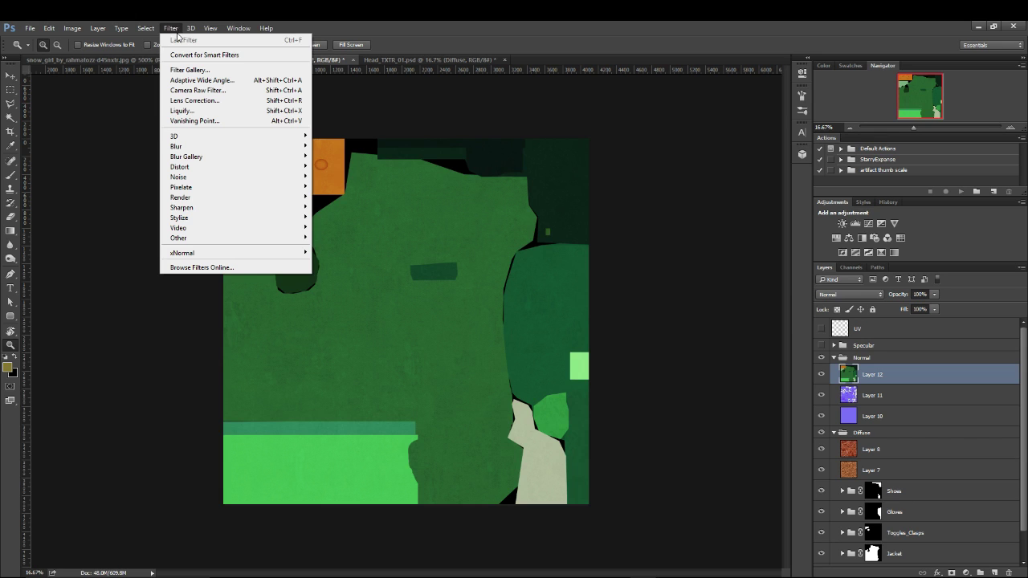
mouse_move(183, 140)
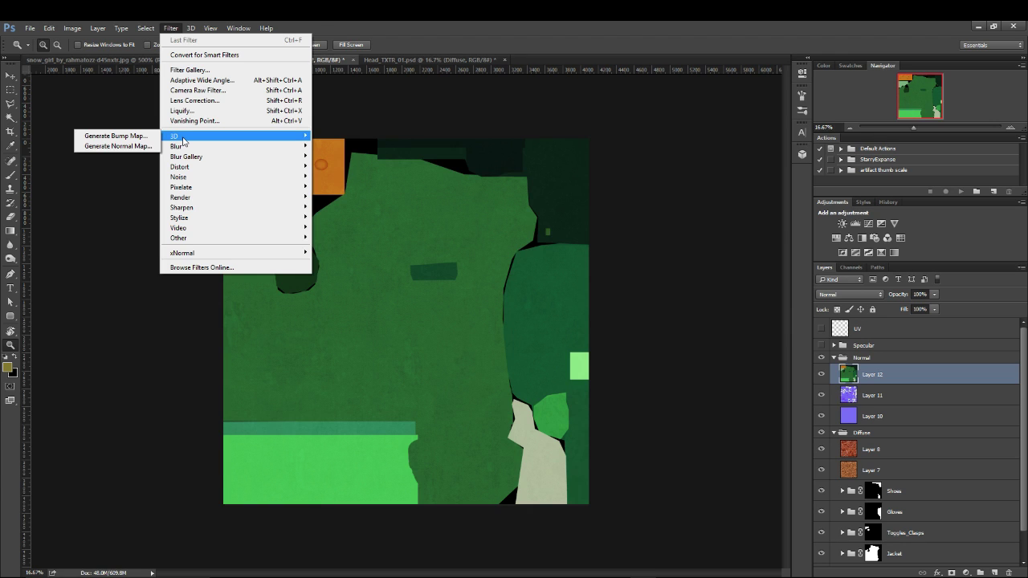
mouse_move(198, 256)
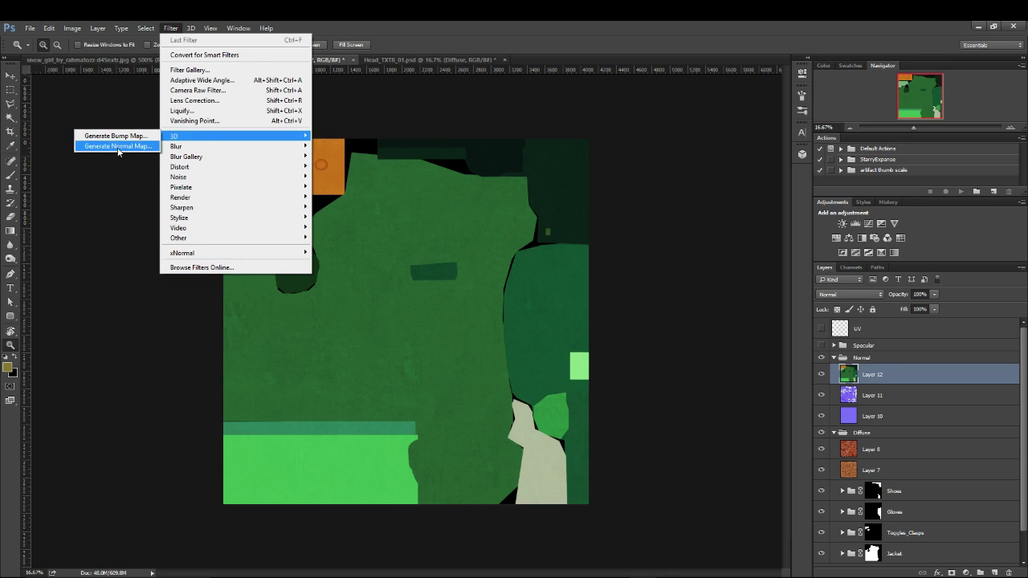
click(118, 147)
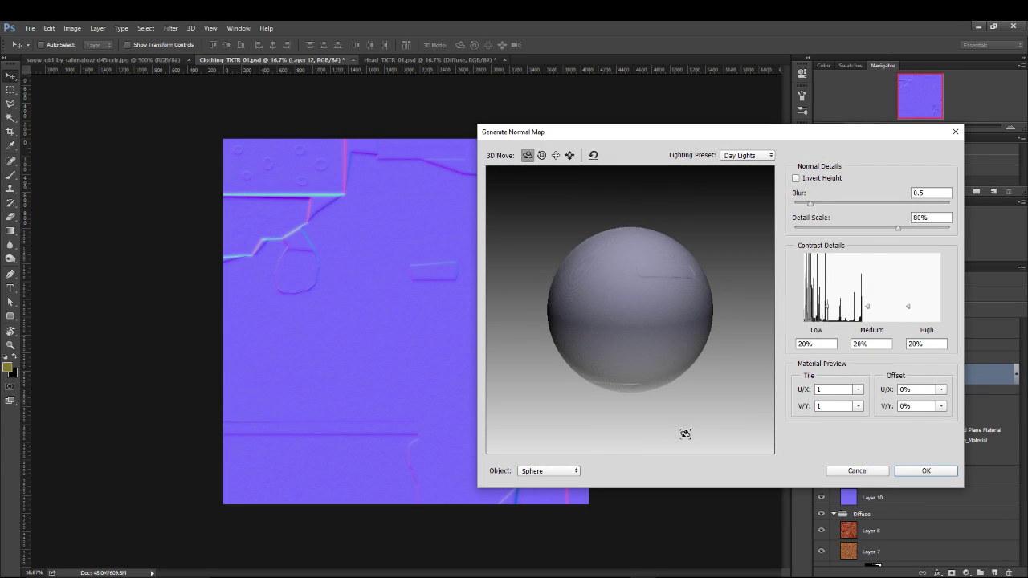
click(916, 472)
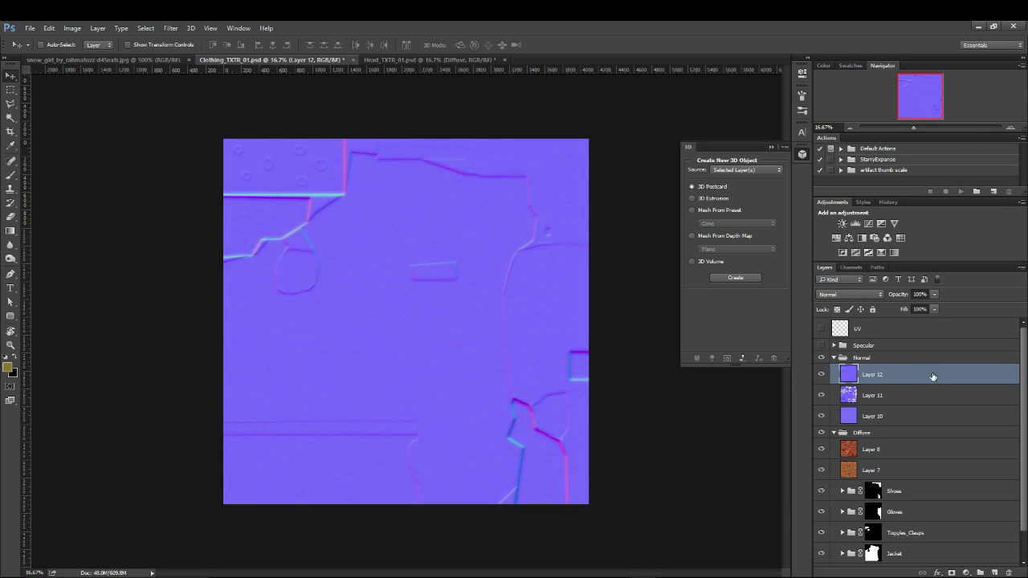
click(850, 294)
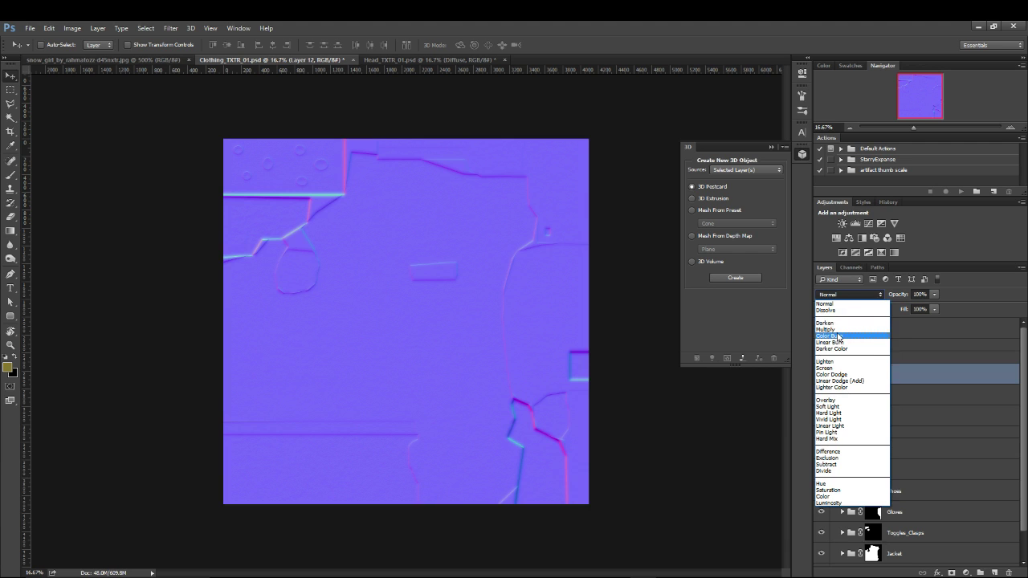
click(828, 401)
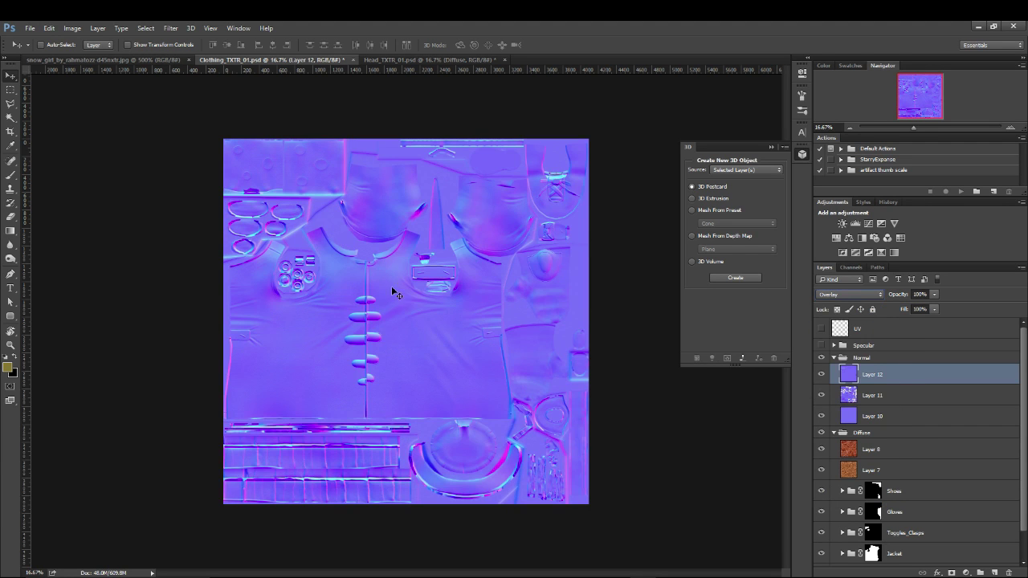
- Examine the fabric grain and seams across the jacket's combined normal map, and return to the head texture
key(z)
click(434, 345)
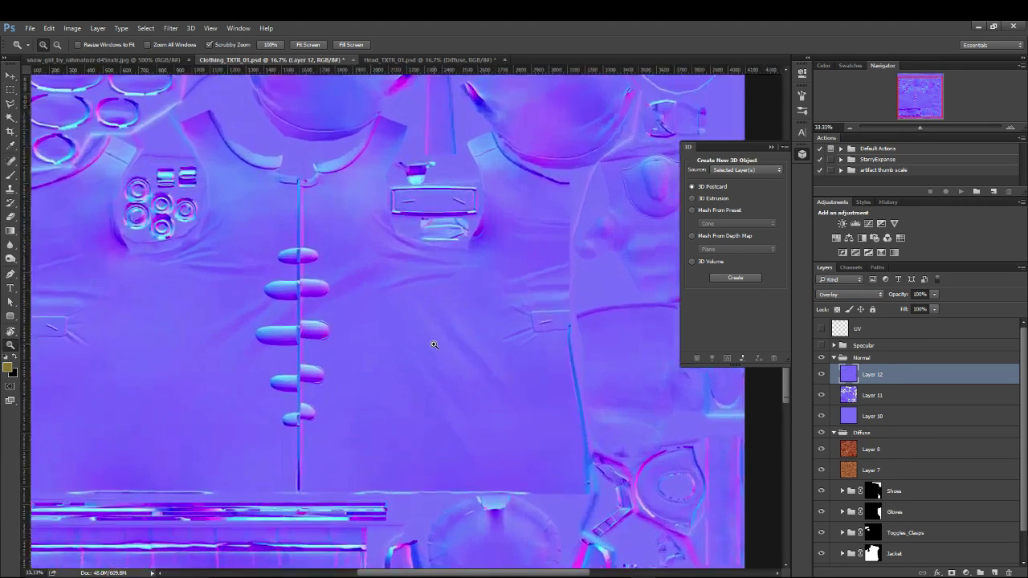
click(426, 343)
click(414, 338)
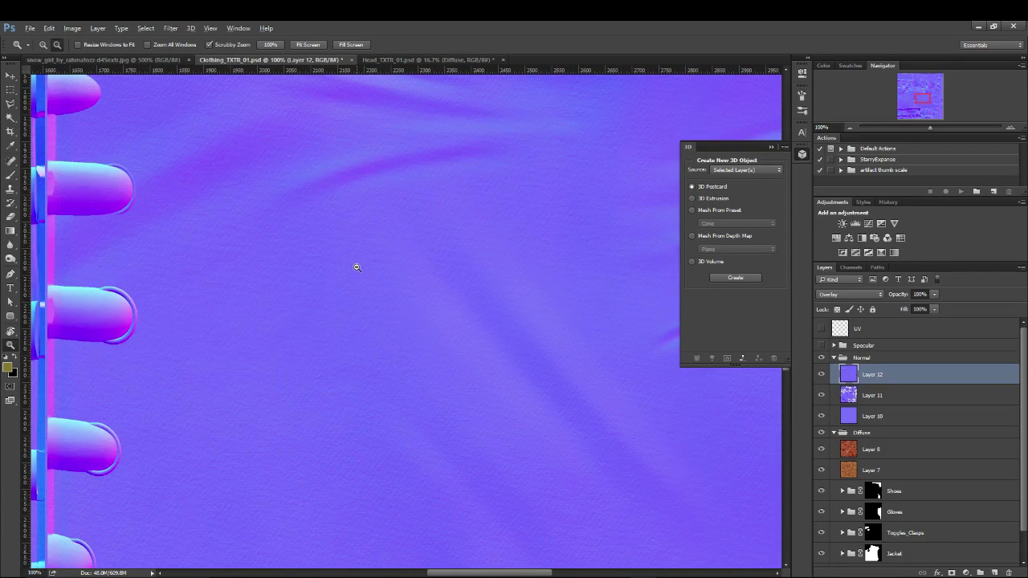
alt+click(356, 267)
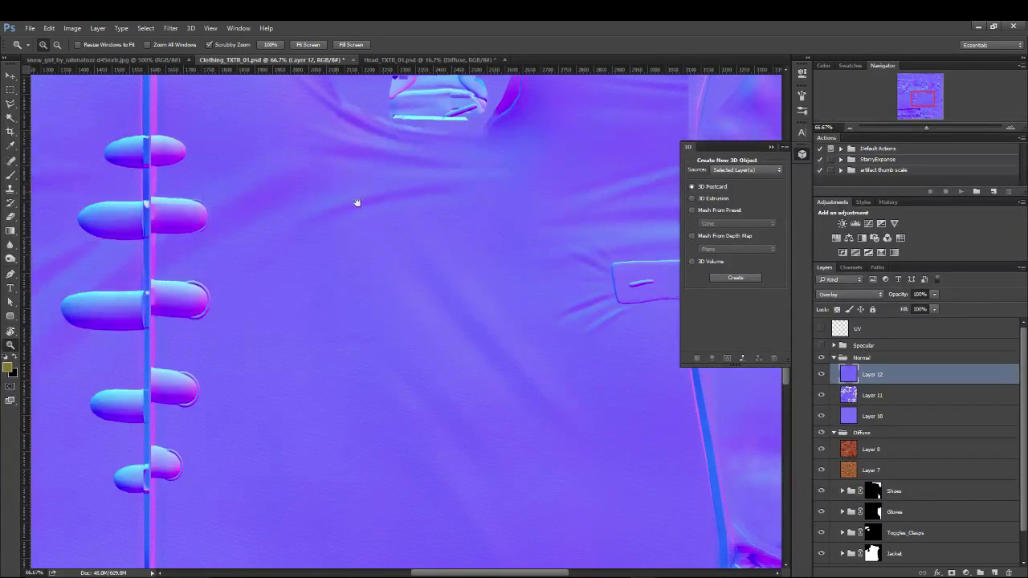
drag(358, 202, 415, 390)
alt+click(416, 391)
drag(367, 448, 359, 323)
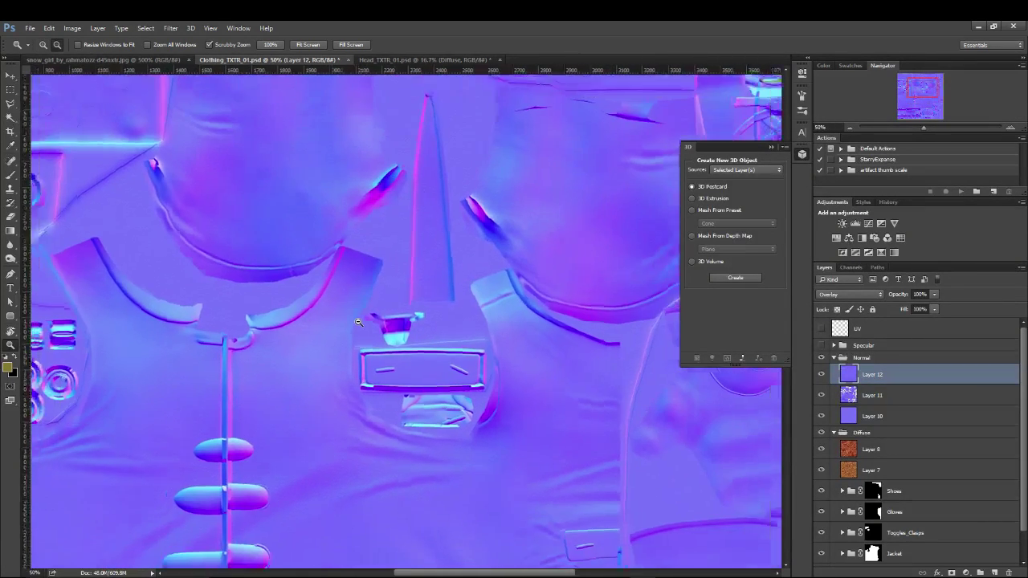
alt+click(358, 323)
alt+click(358, 322)
click(425, 60)
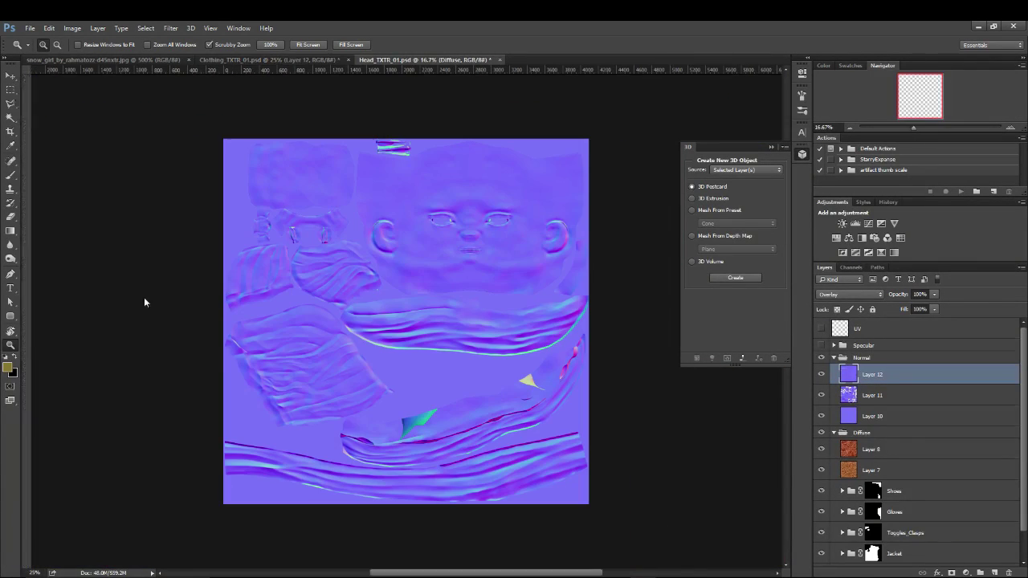
- Examine the fold detail across the head texture's normal map, and compare it with the jacket area of the clothing's combined normal map
click(464, 207)
click(464, 208)
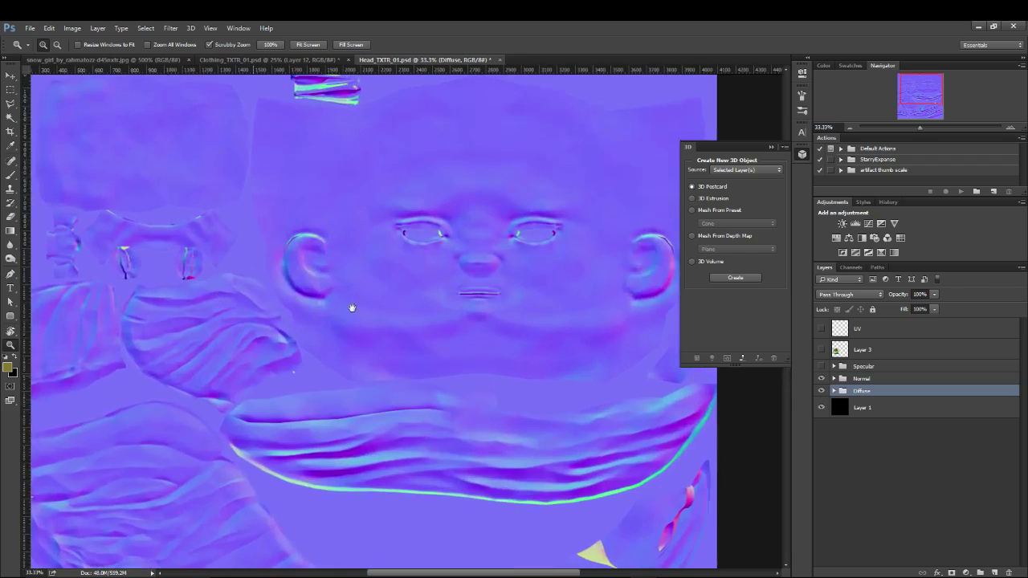
drag(352, 307, 437, 234)
click(342, 373)
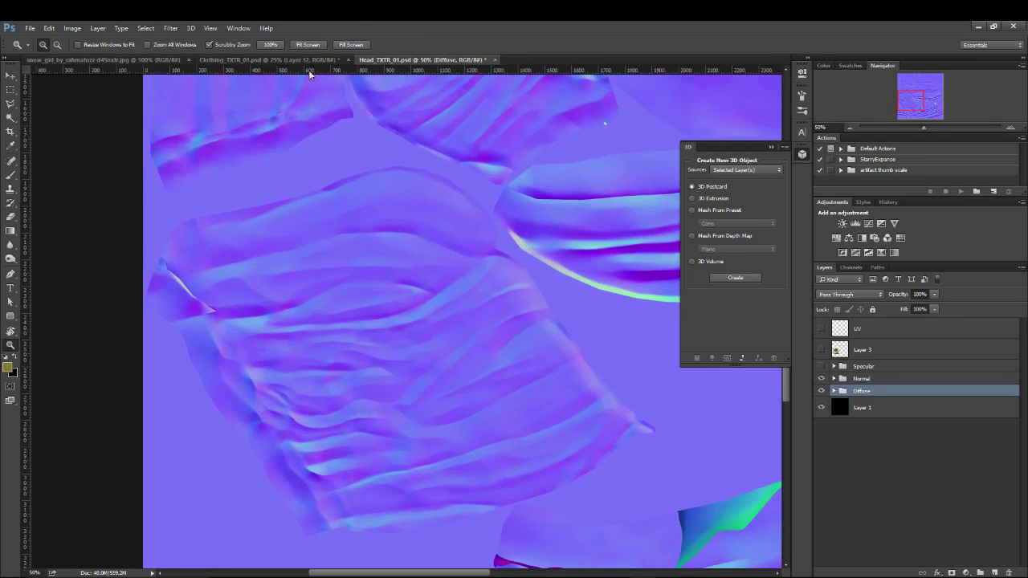
click(269, 60)
drag(342, 397, 374, 237)
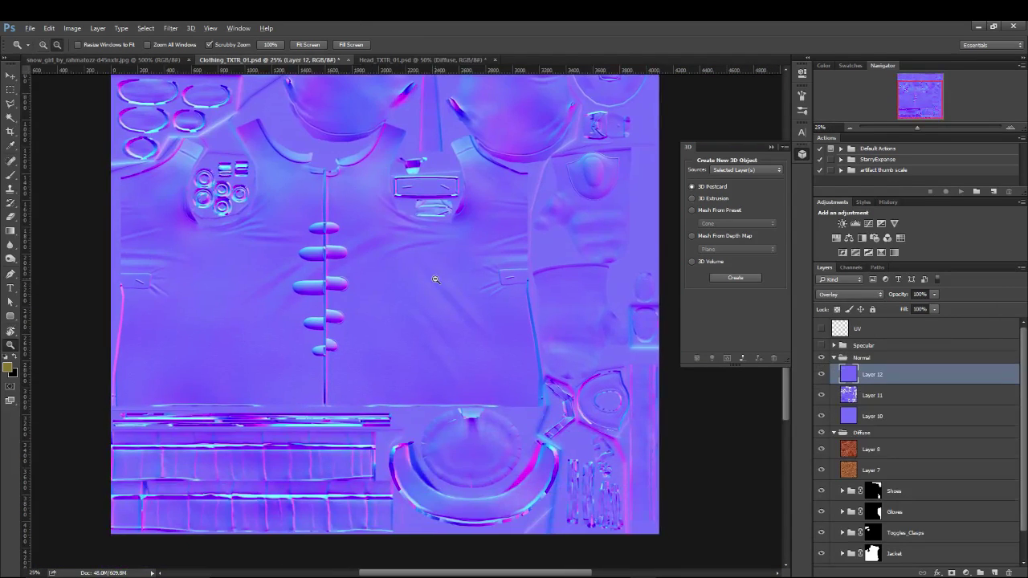
mouse_move(401, 356)
mouse_down()
mouse_move(379, 356)
mouse_move(407, 359)
mouse_up()
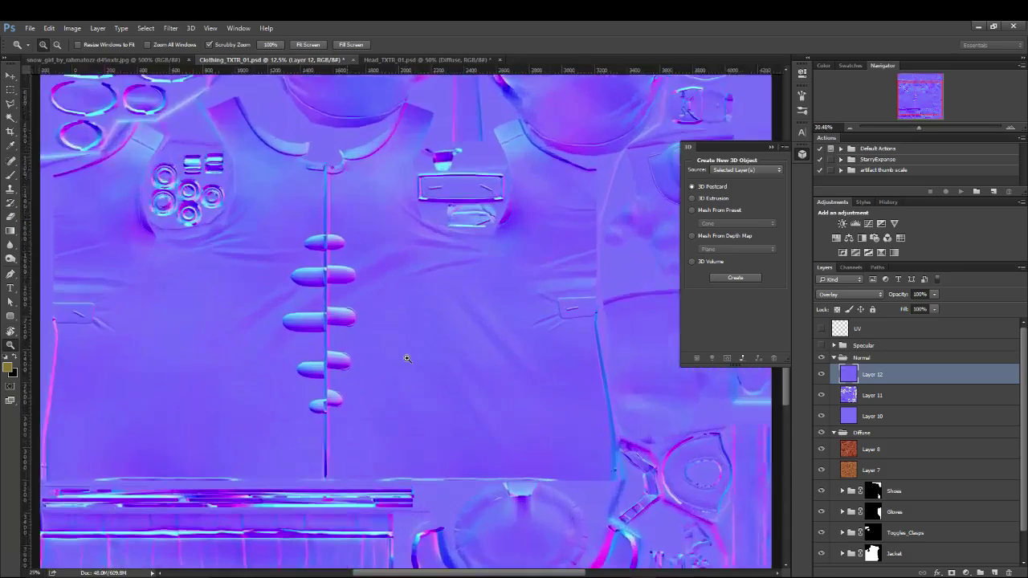
click(407, 358)
click(404, 356)
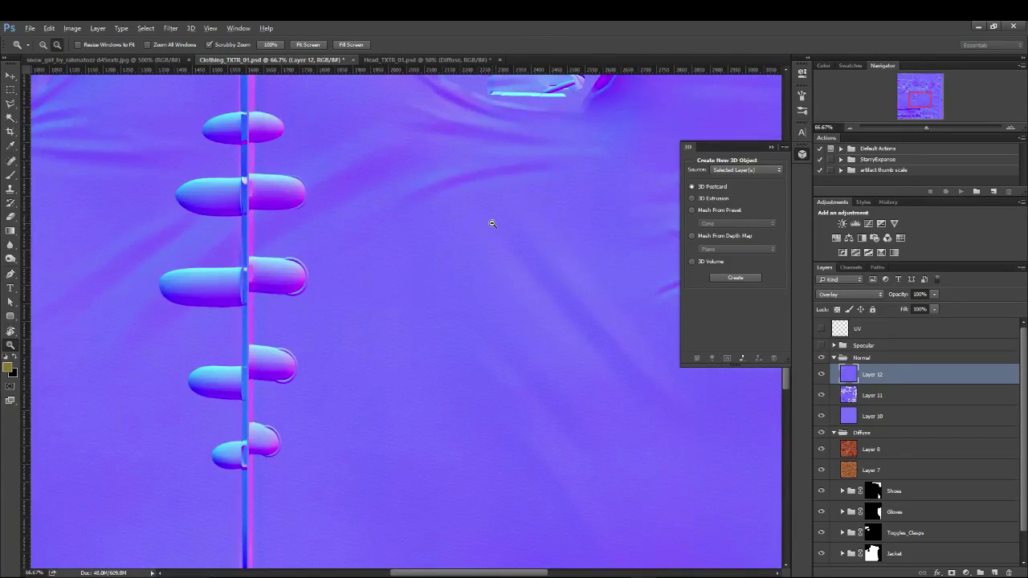
alt+drag(492, 224, 493, 224)
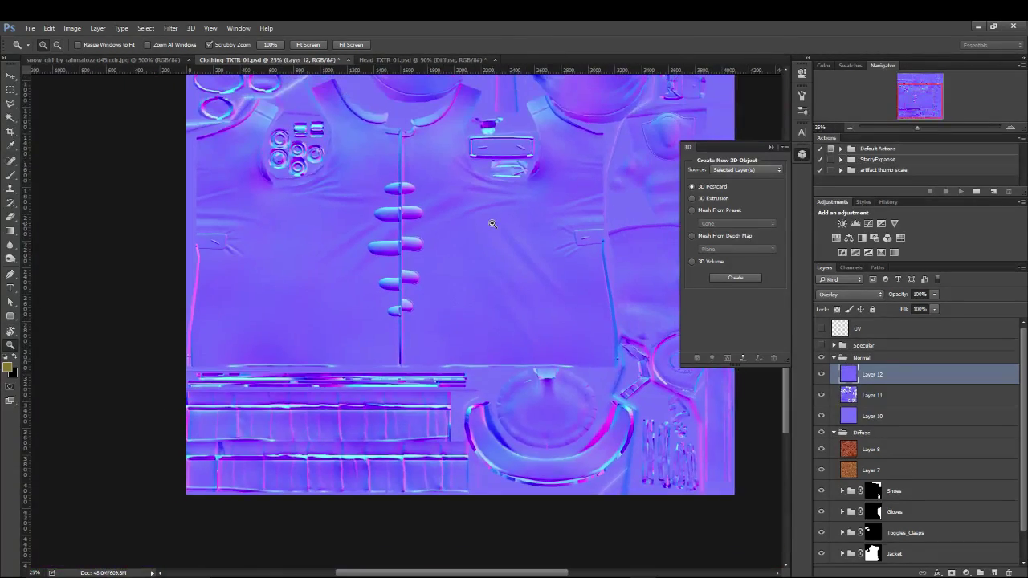
- Delete the Overlay layer at the top of the clothing's Normal group, and check the layers inside the Shoes group
drag(916, 374, 1009, 573)
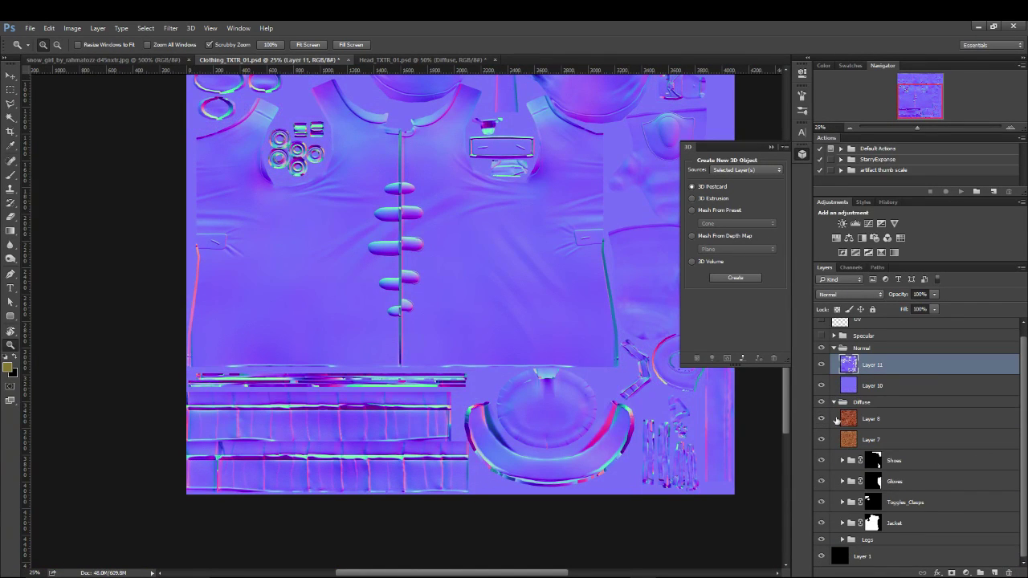
click(906, 462)
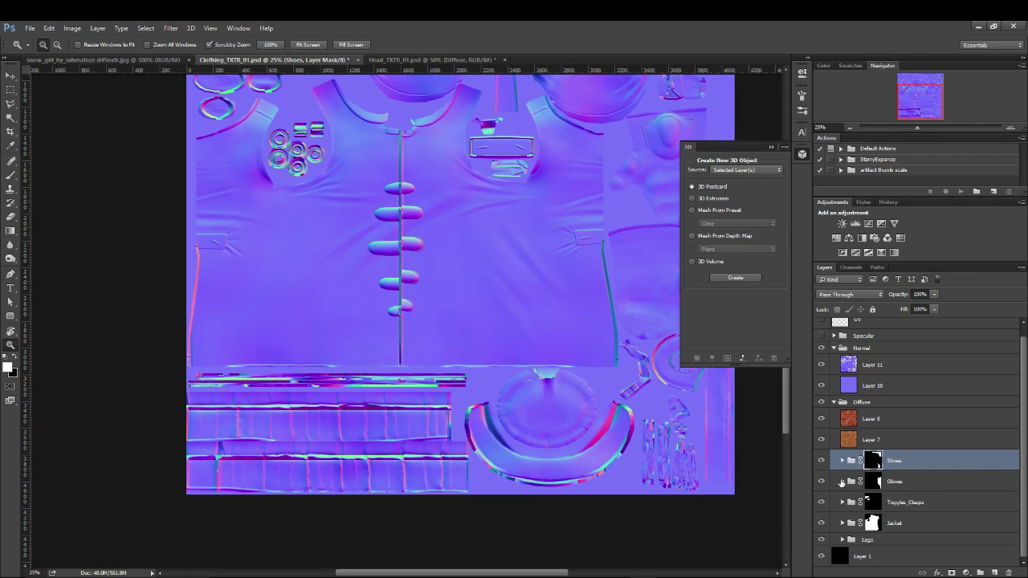
click(845, 461)
click(844, 462)
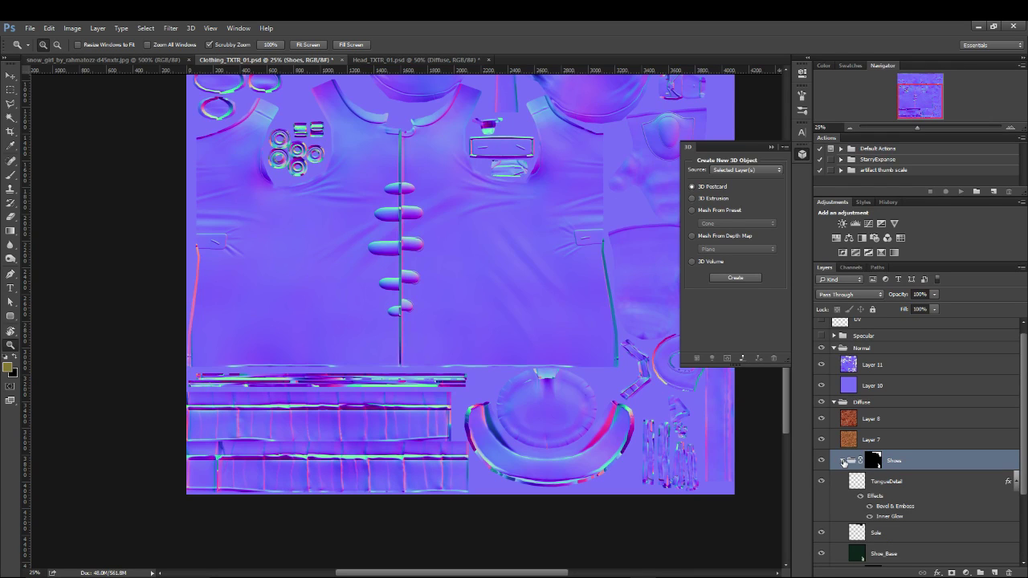
click(844, 461)
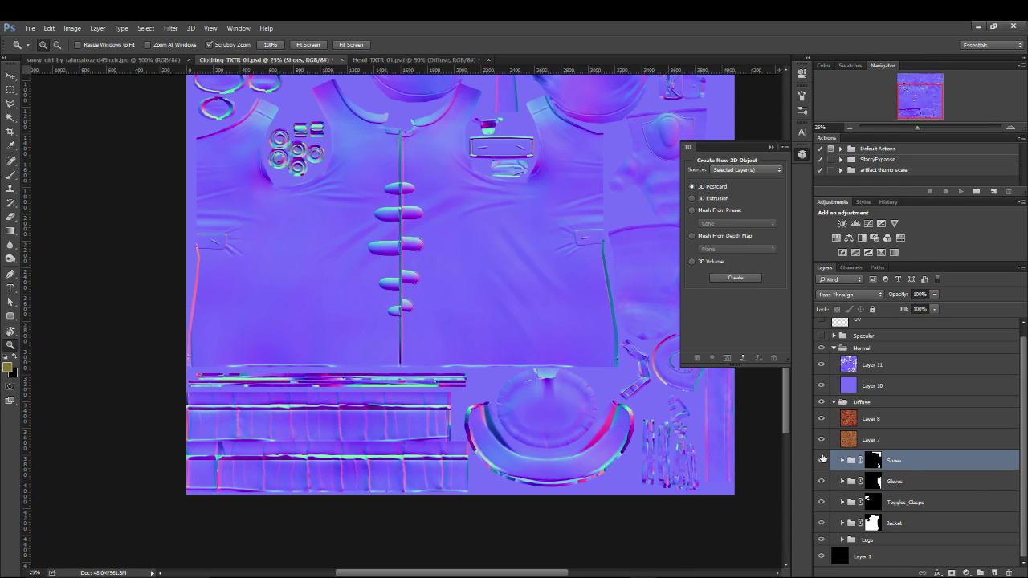
- Hide the Shoes and Toggles_Clasps groups, and hide the Normal group to reveal the diffuse texture
click(821, 461)
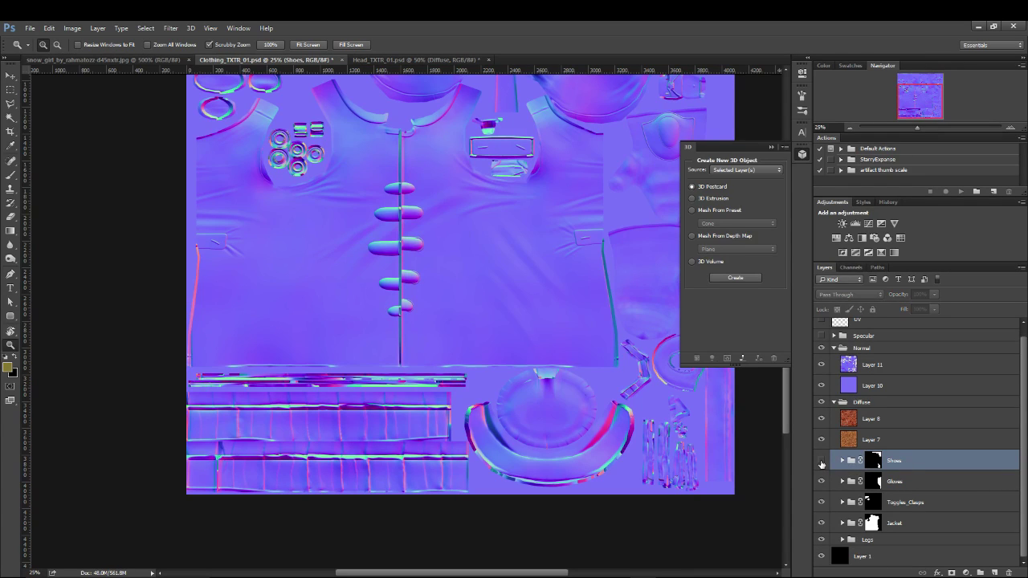
click(821, 502)
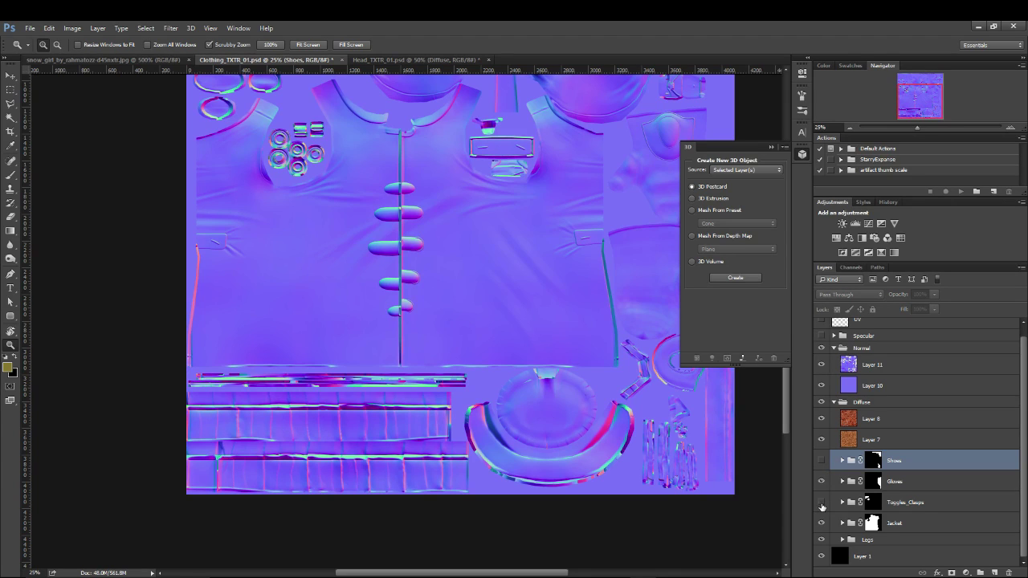
click(822, 348)
- Duplicate the fabric texture Layer 2 inside the Jacket group and name the copy for_NM
click(895, 523)
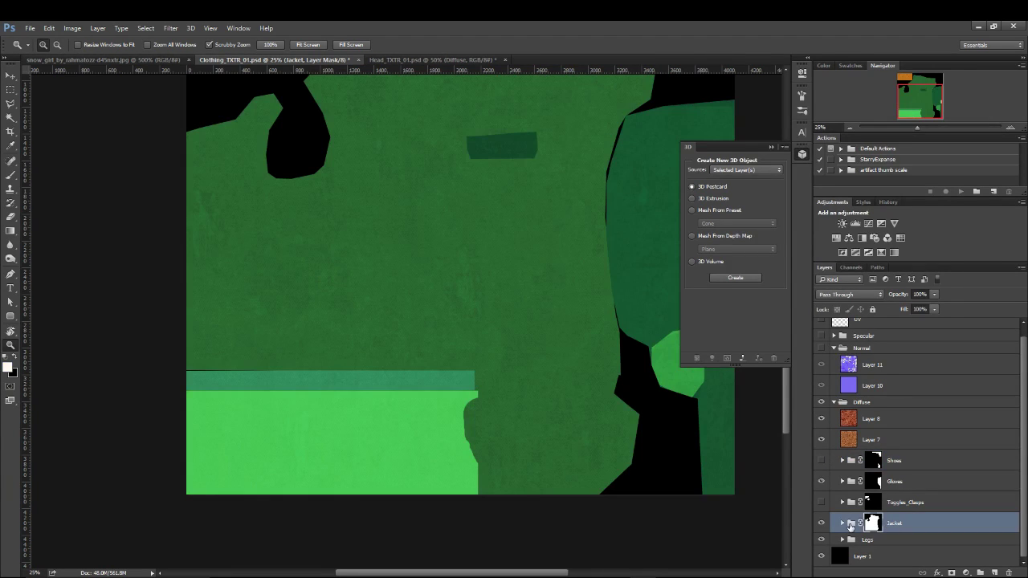
click(842, 523)
scroll(1027, 491, down, 2)
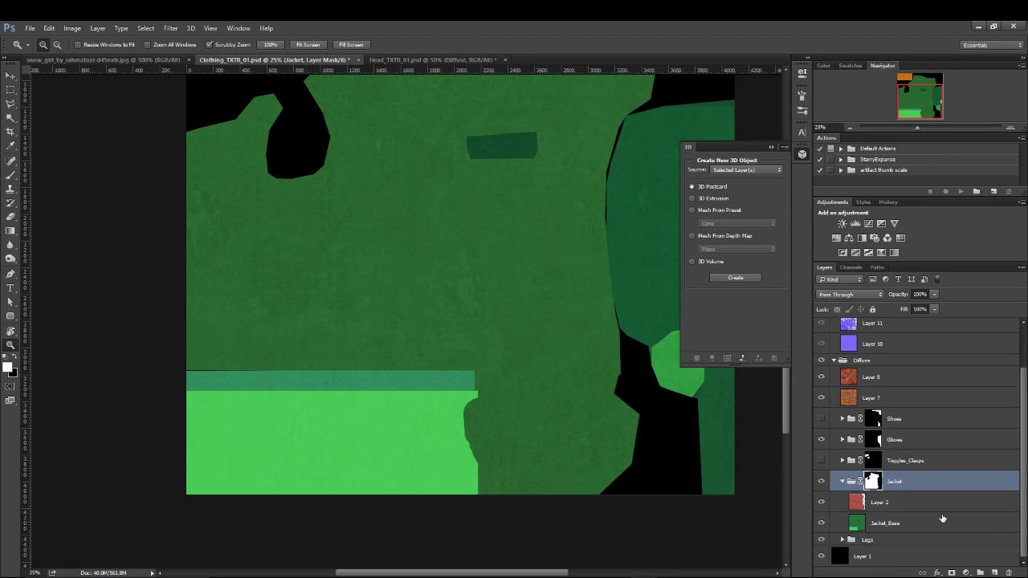
click(938, 502)
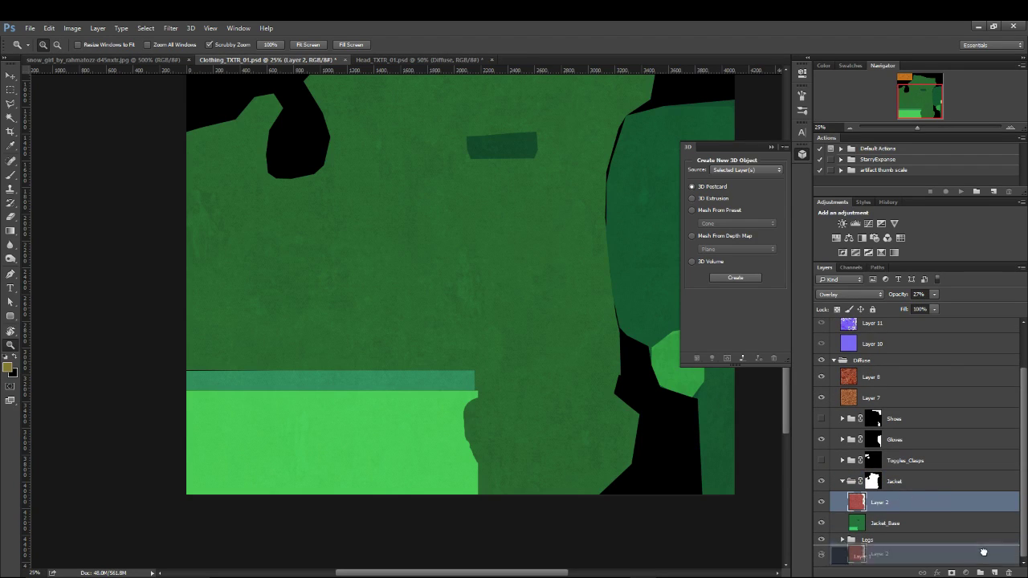
key(ctrl+j)
double_click(893, 504)
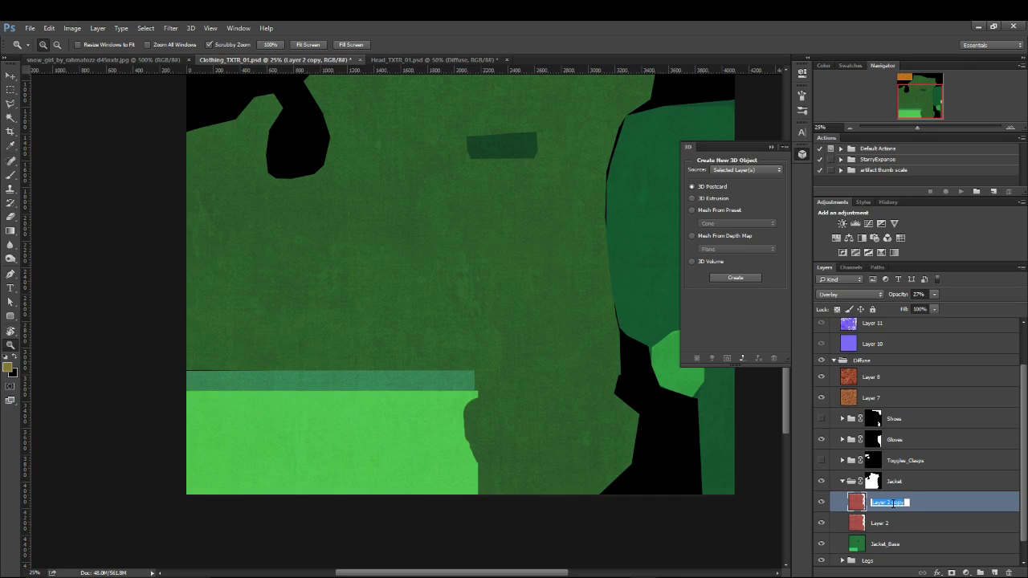
text(for_NM)
key(Return)
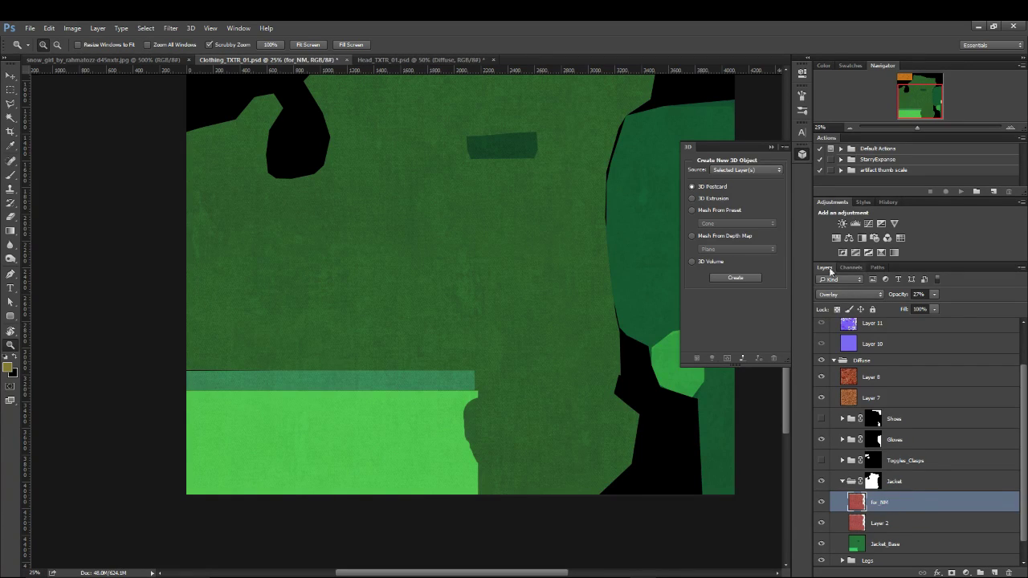
- Set the jacket's for_NM layer to Normal blend mode at 100% opacity
click(849, 294)
click(840, 302)
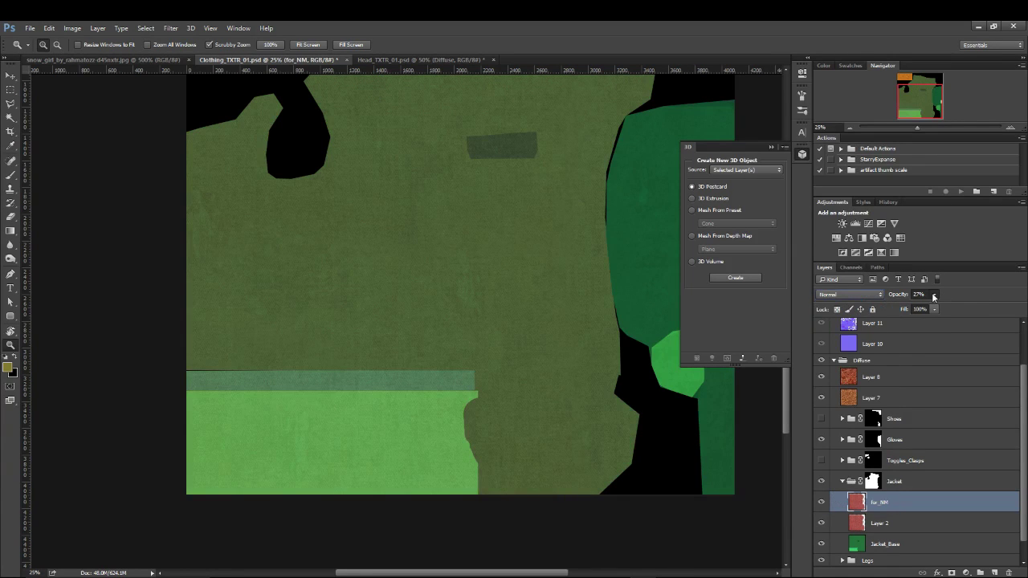
click(934, 295)
drag(976, 303, 977, 303)
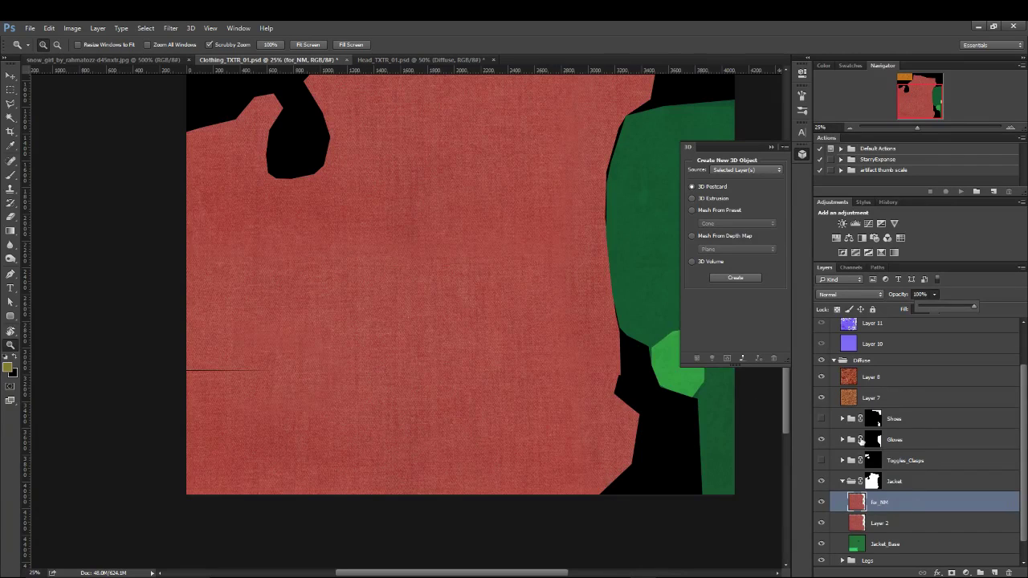
- Duplicate the fabric texture Layer 3 copy inside the Gloves group and name the duplicate for_NM
click(843, 440)
drag(908, 460, 981, 573)
double_click(888, 451)
text(for)
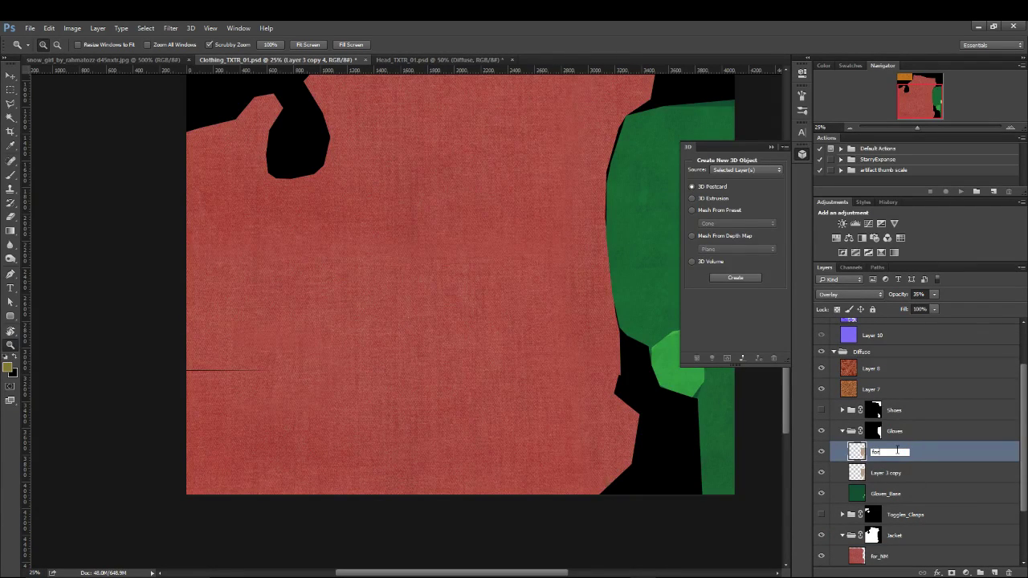
text(_NM)
click(927, 457)
- Set the gloves' for_NM layer to Normal blend mode at 100% opacity, and collapse the floating 3D settings
click(859, 294)
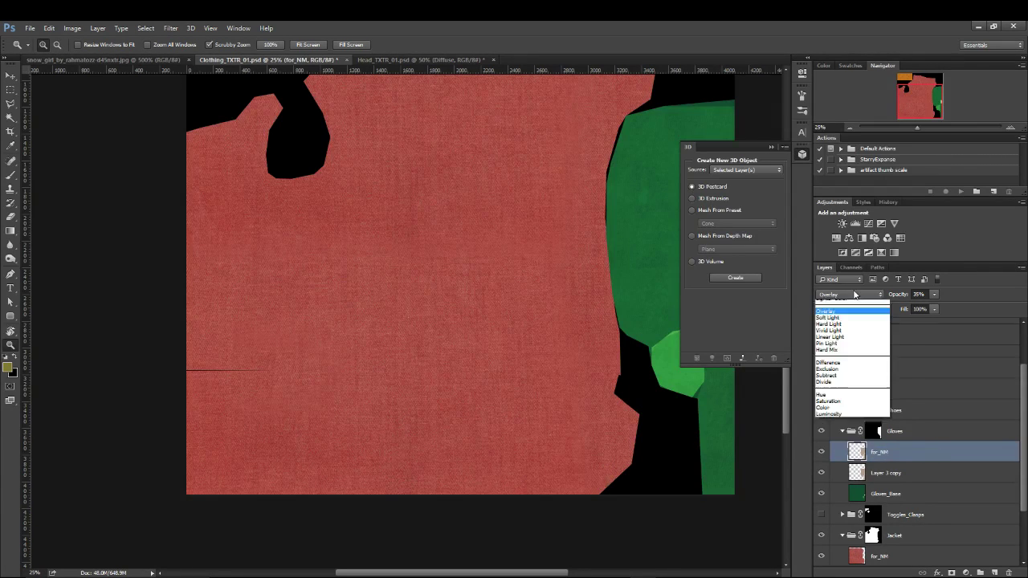
click(844, 301)
click(934, 294)
drag(933, 307, 972, 308)
click(771, 147)
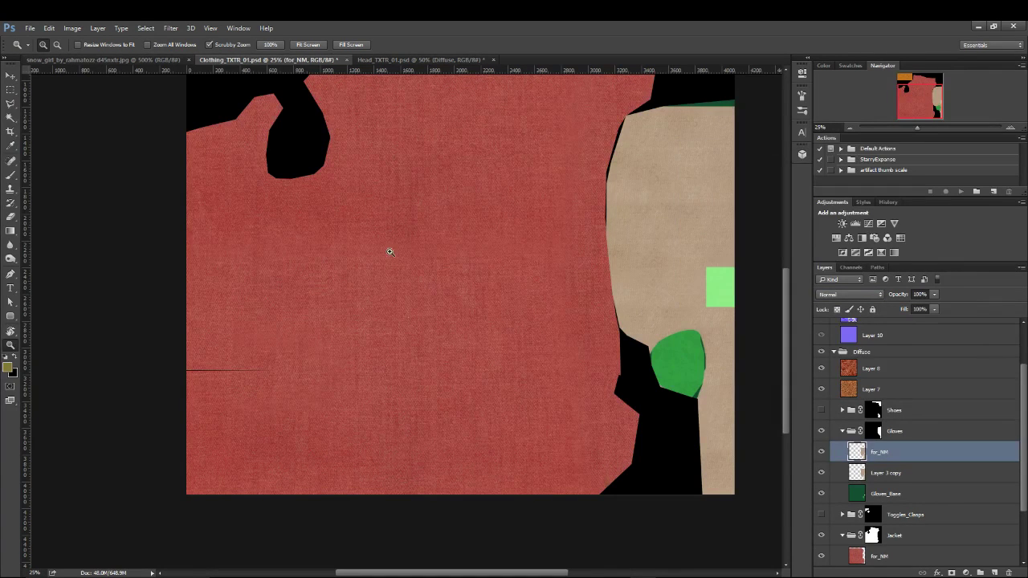
- Hide the Gloves_Base layer and the Legs group so that only the jacket and glove fabrics remain displayed
ctrl+scroll(390, 249, right, 3)
alt+click(472, 234)
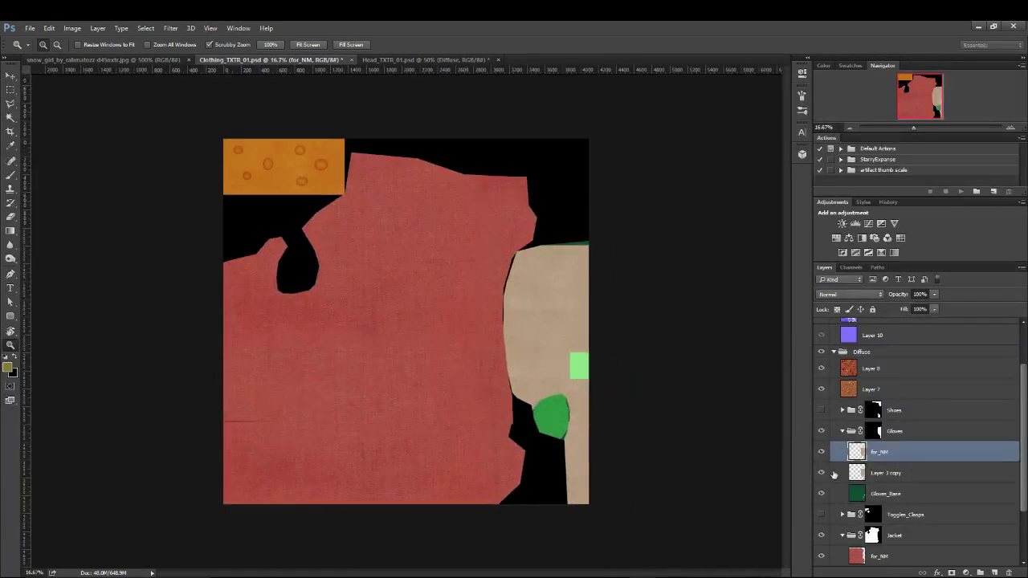
click(822, 494)
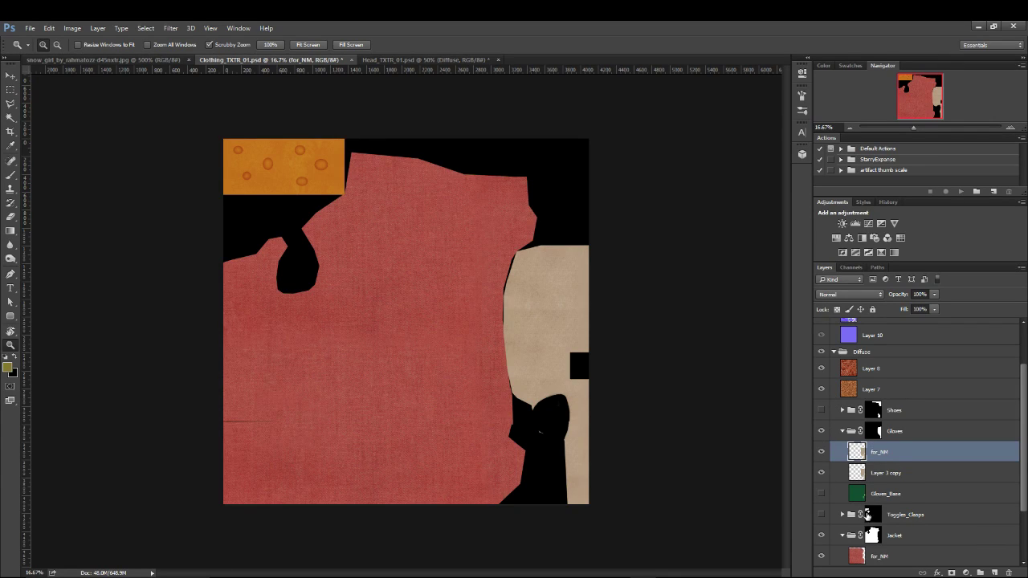
scroll(868, 517, down, 3)
click(821, 553)
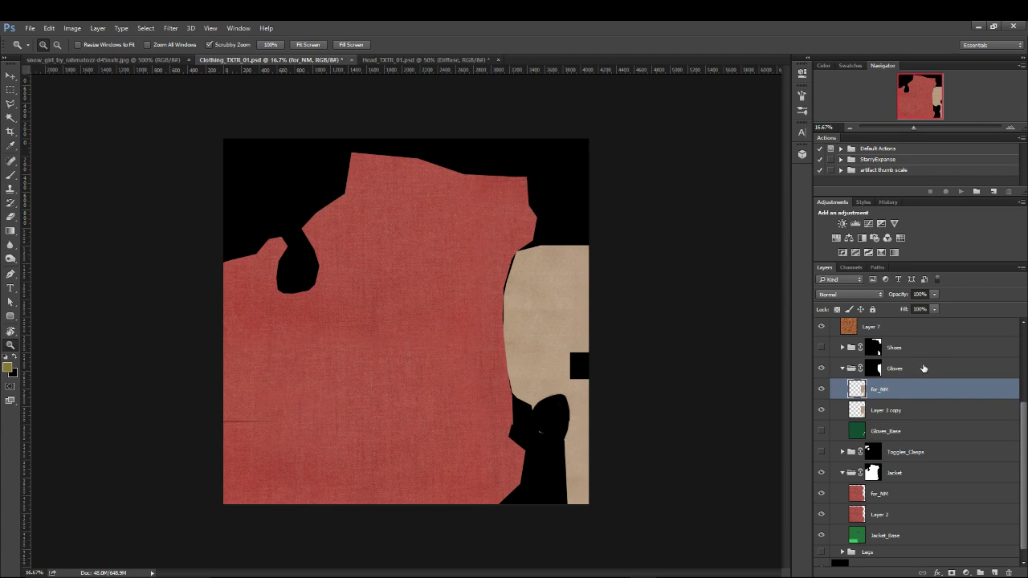
- Create a new empty layer directly below the UV layer and reset the foreground and background colors to their defaults
click(922, 370)
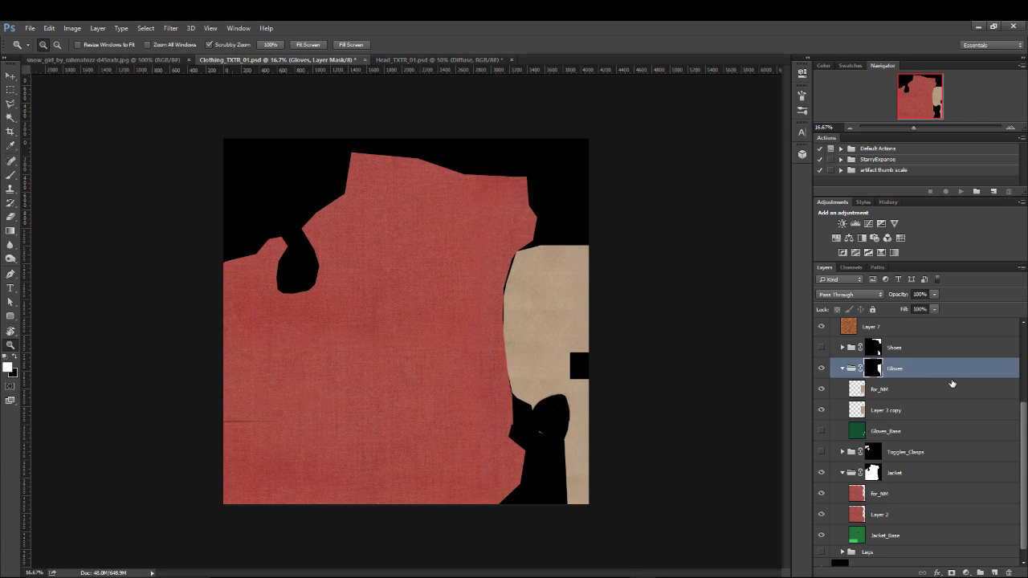
scroll(952, 384, up, 1)
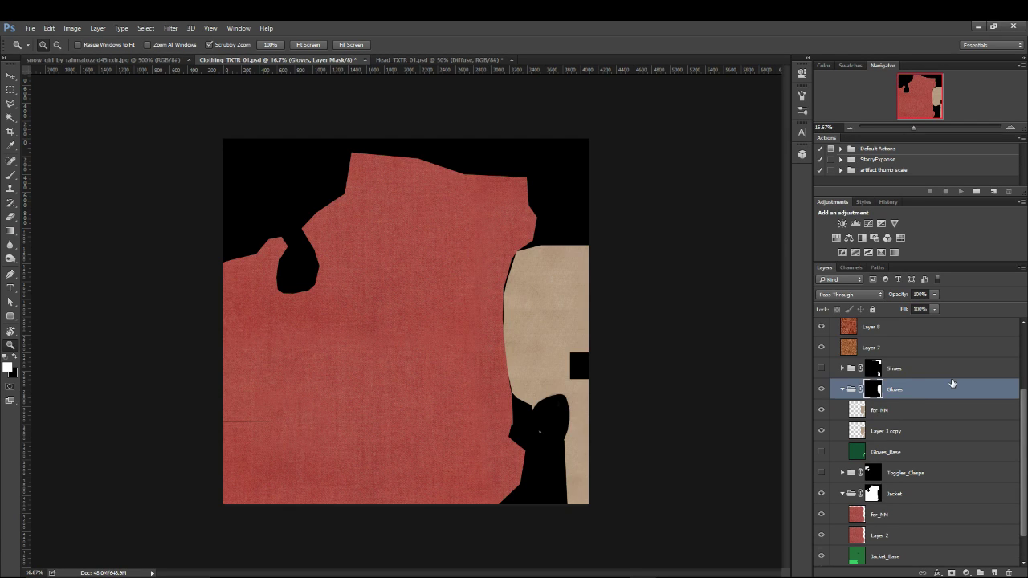
click(994, 573)
drag(918, 414, 887, 344)
key(d)
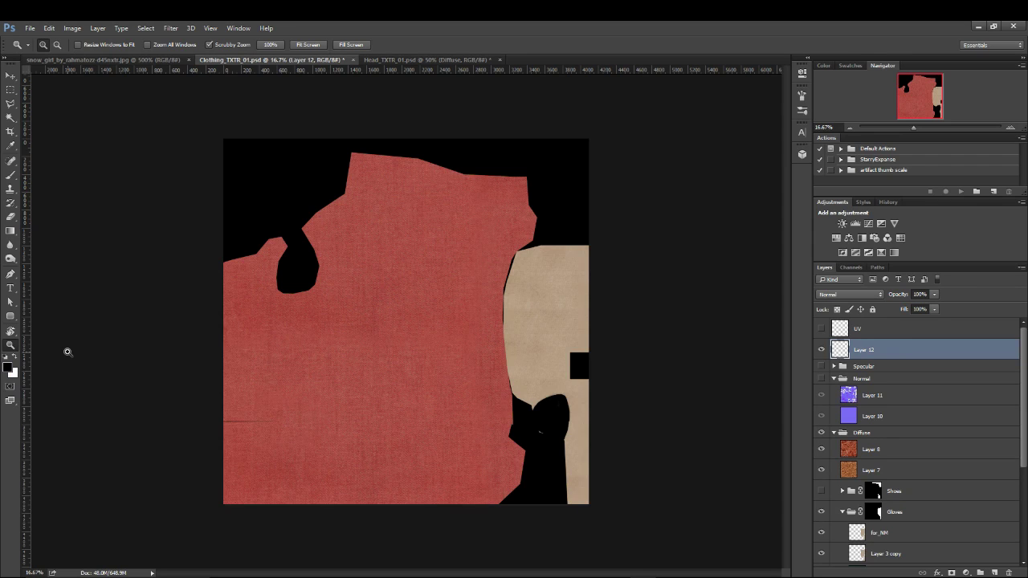
- Fill Layer 12 with black and set its blend mode to Color to desaturate the clothing texture
key(shift+F5)
click(586, 185)
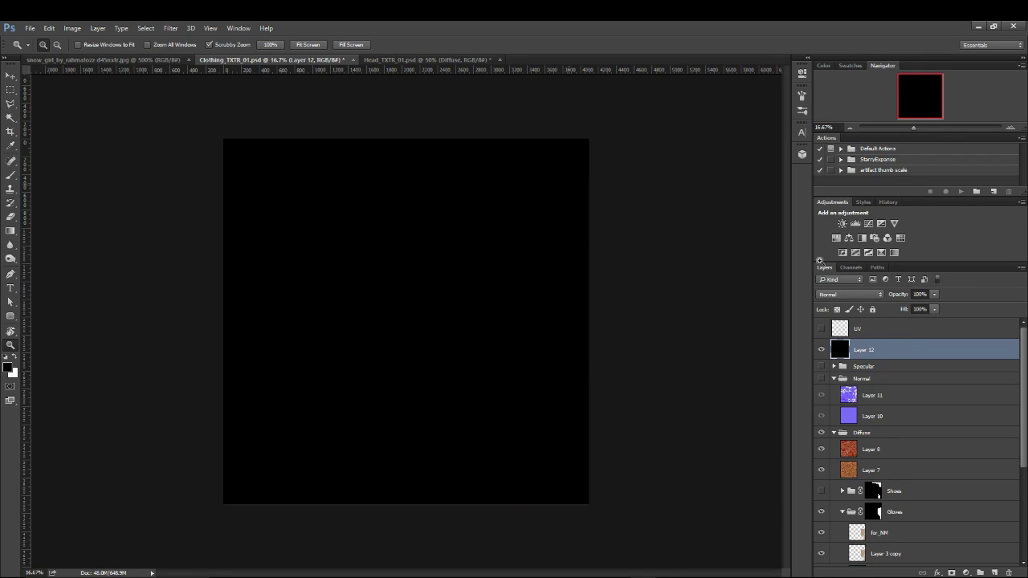
click(869, 296)
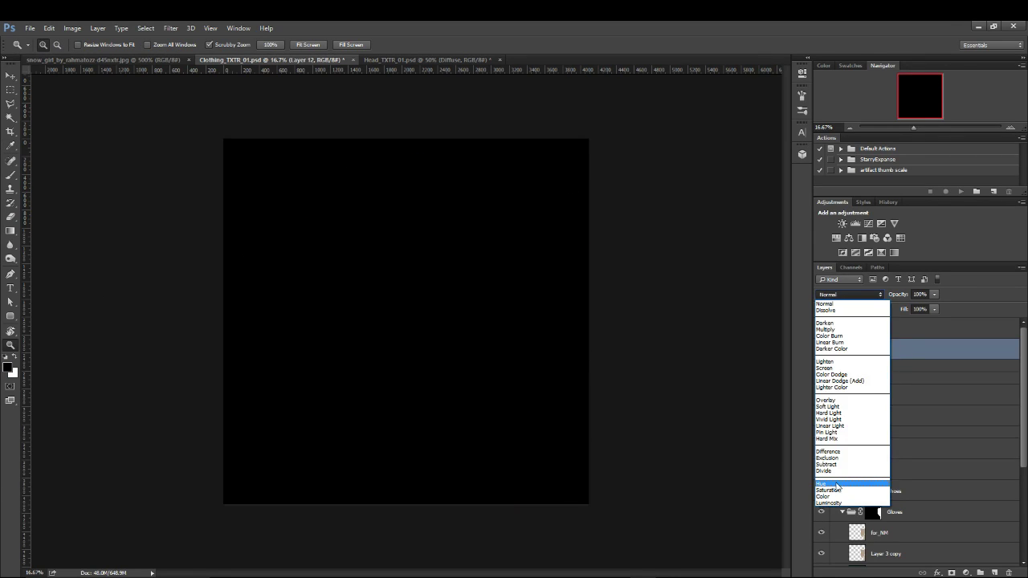
click(826, 497)
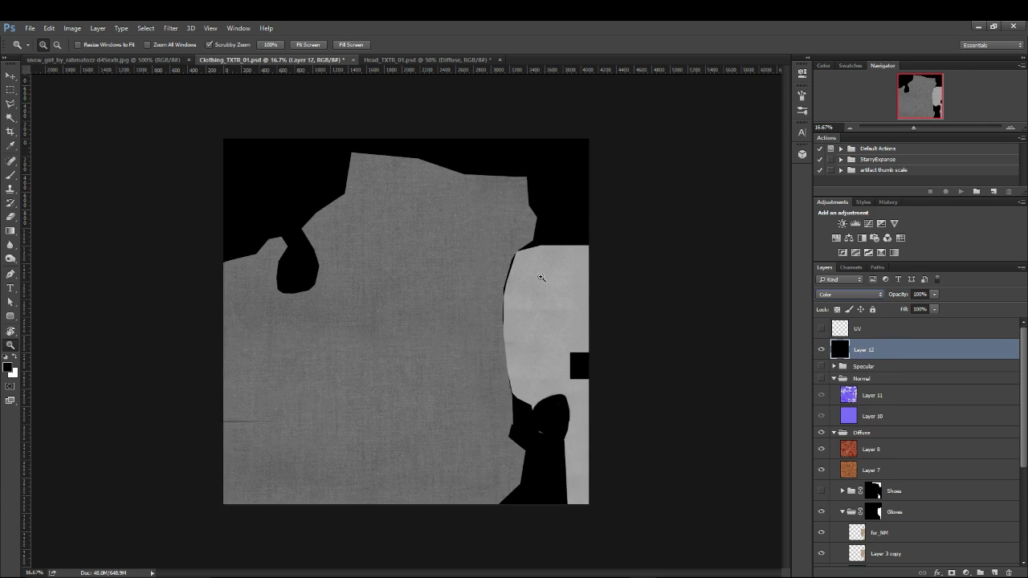
- Add a Levels adjustment layer clipped to the for_NM layer in the Gloves group
click(824, 396)
scroll(823, 396, down, 4)
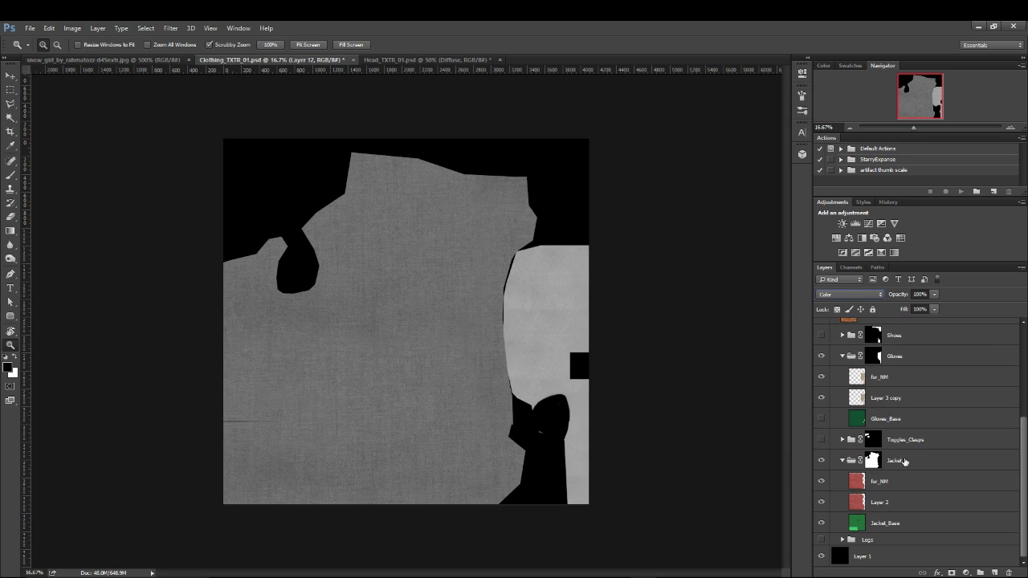
click(905, 461)
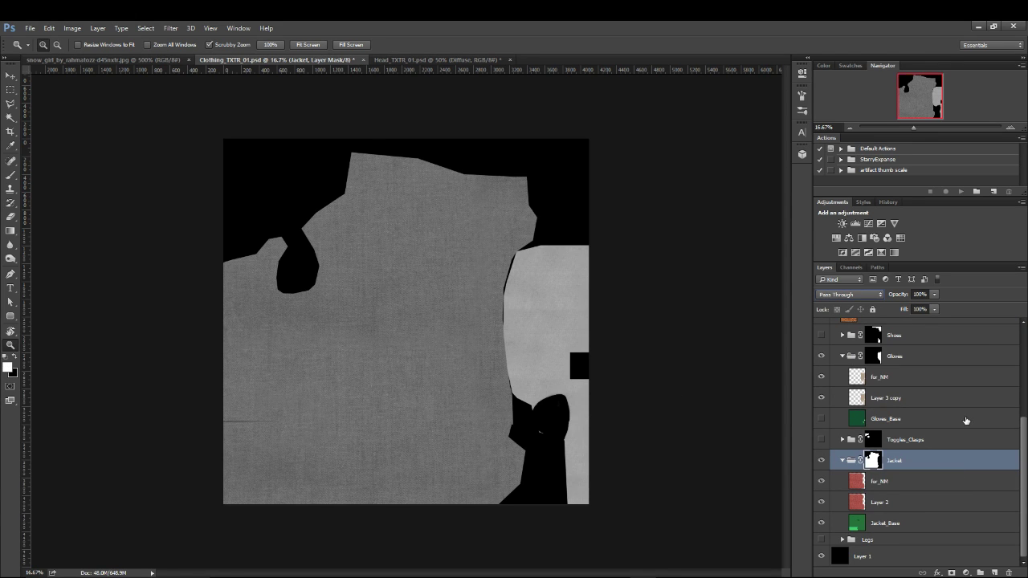
click(947, 478)
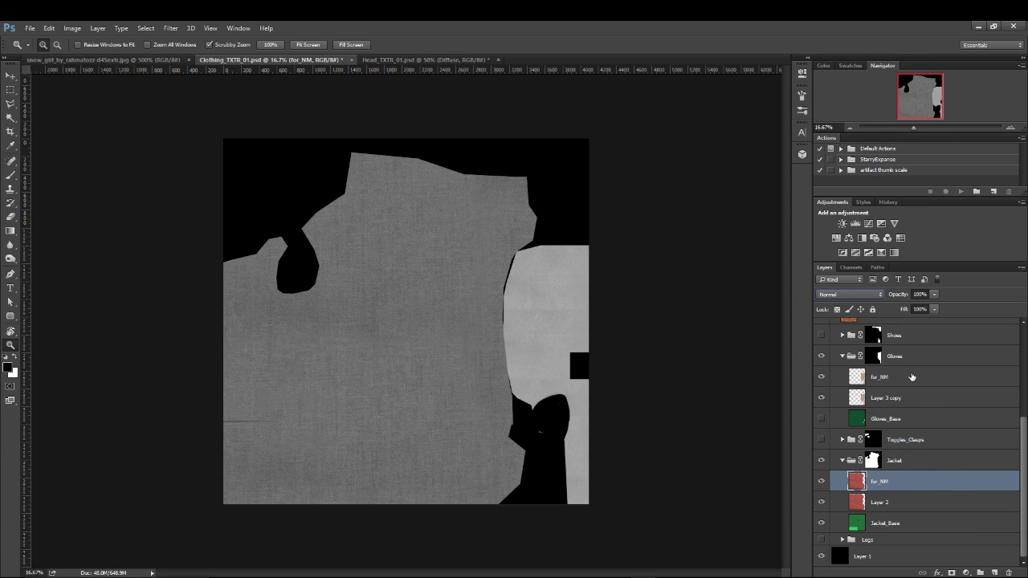
click(911, 377)
click(966, 573)
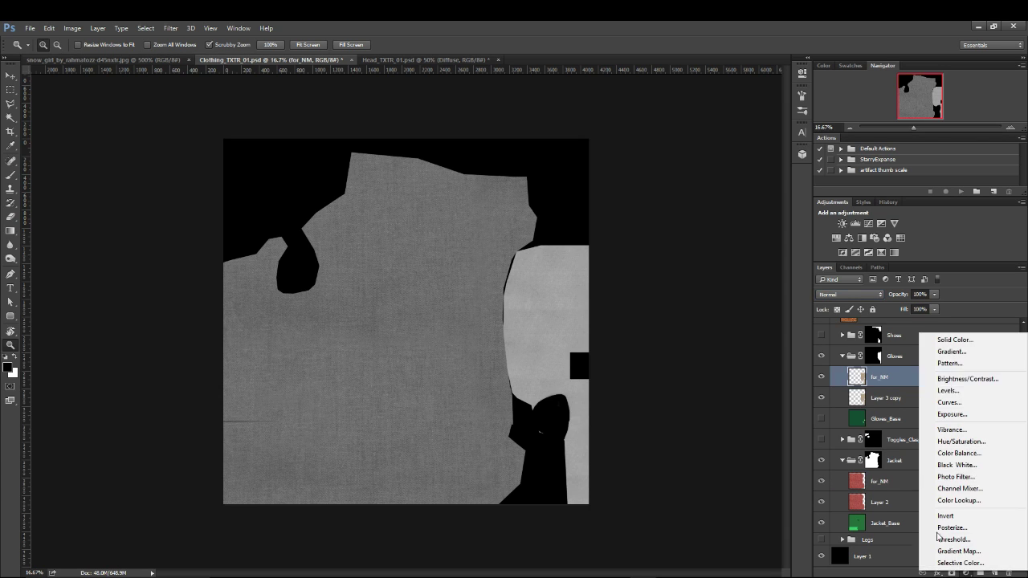
click(924, 395)
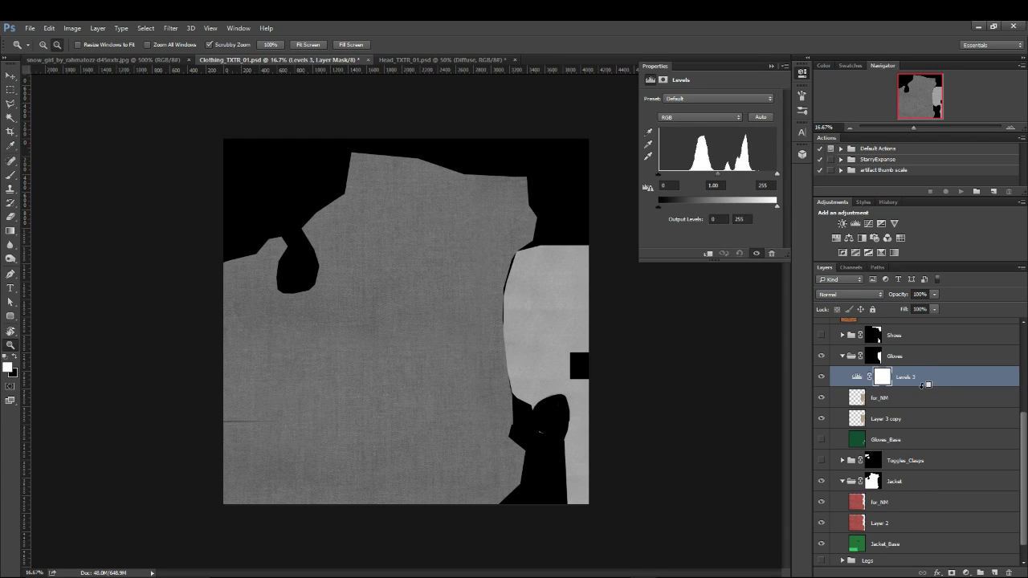
alt+click(924, 387)
- Set the gloves' Levels inputs to 55 for shadows, 0.55 for midtones and 225 for highlights
drag(718, 175, 759, 175)
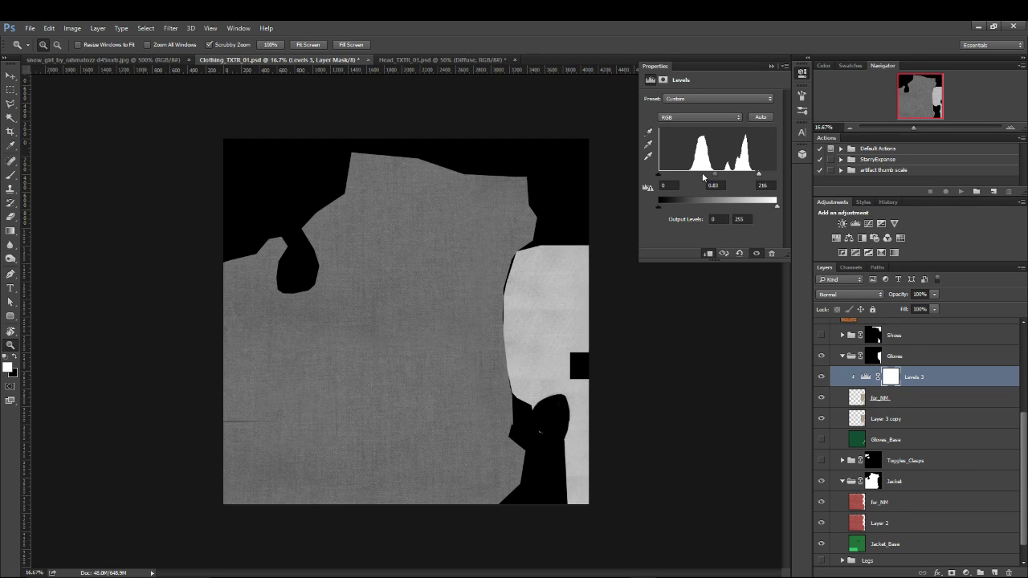
drag(659, 175, 673, 174)
drag(759, 174, 763, 174)
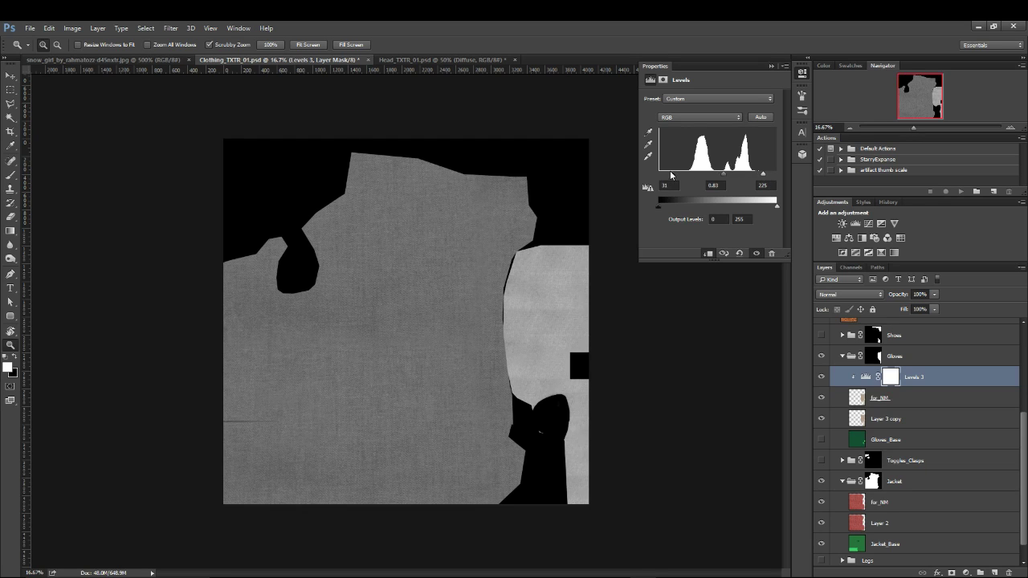
drag(673, 175, 683, 176)
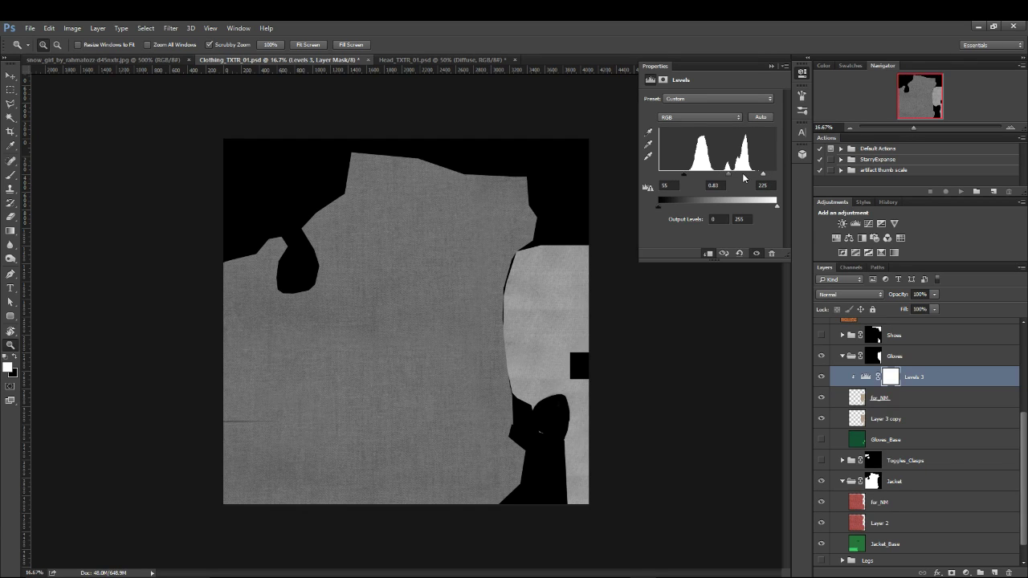
drag(729, 178, 734, 178)
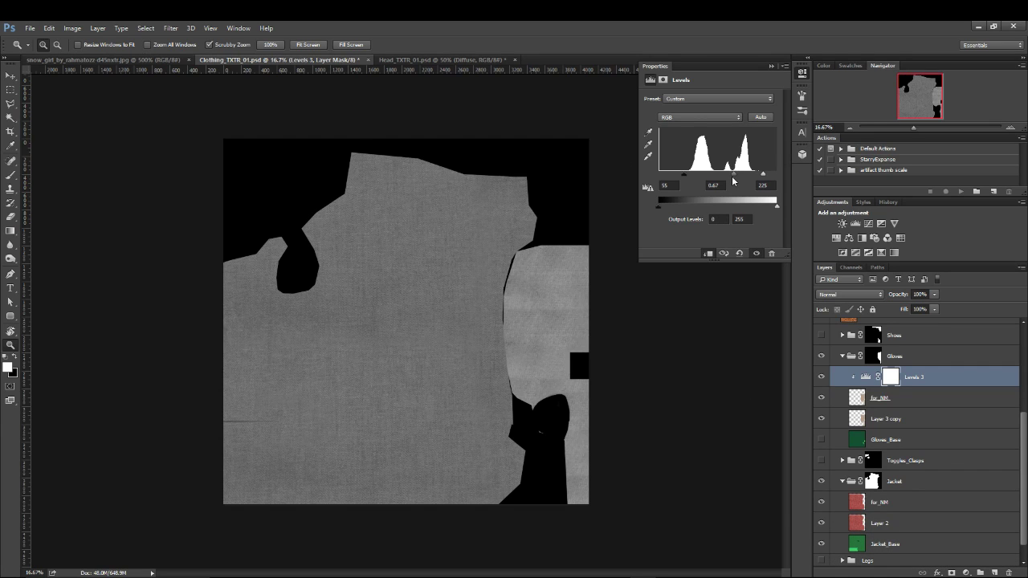
drag(734, 174, 738, 174)
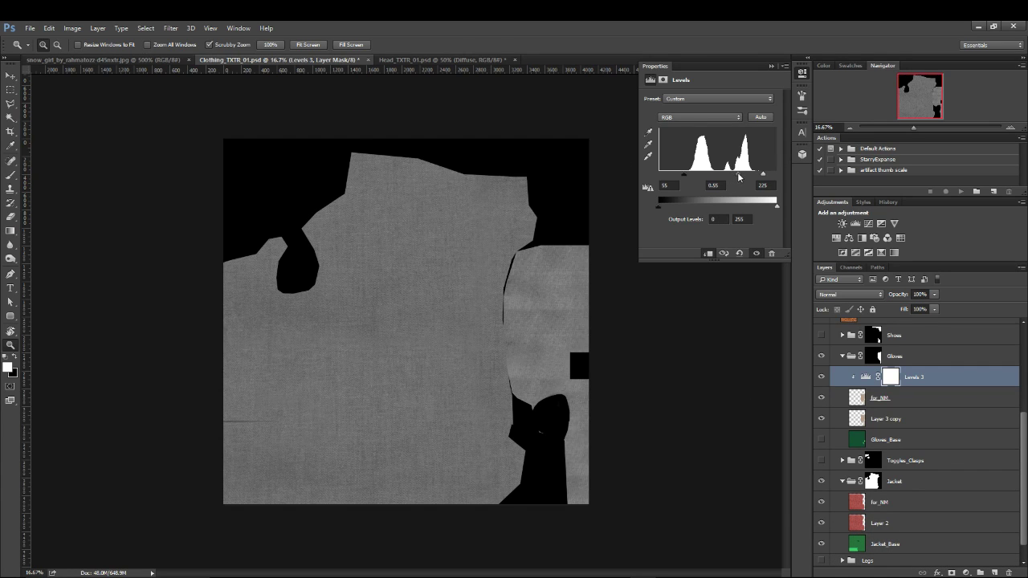
- Place a merged copy of the visible desaturated texture as a new layer above Layer 11 in the Normal group
click(936, 375)
scroll(952, 404, up, 3)
scroll(951, 410, up, 2)
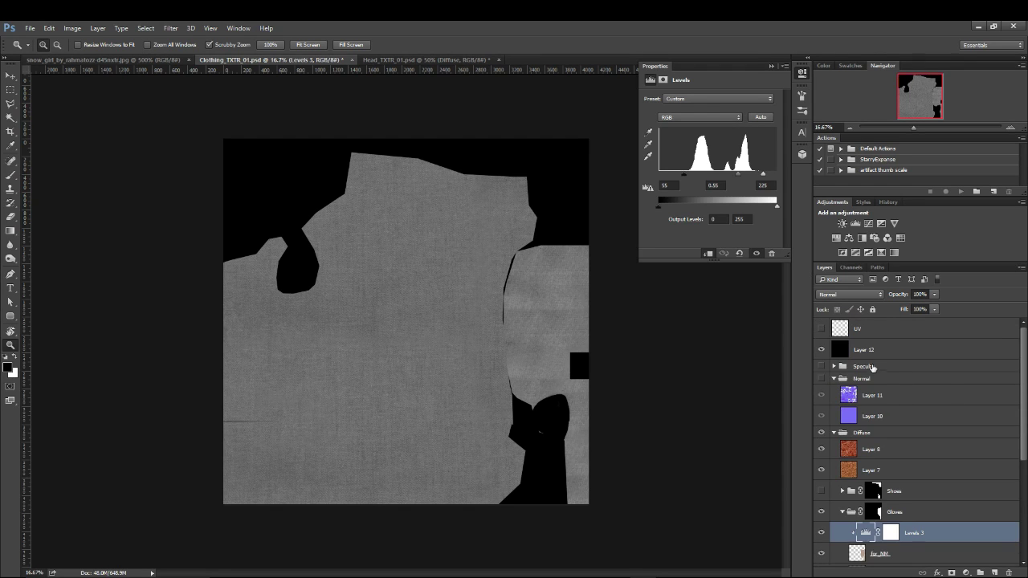
click(866, 437)
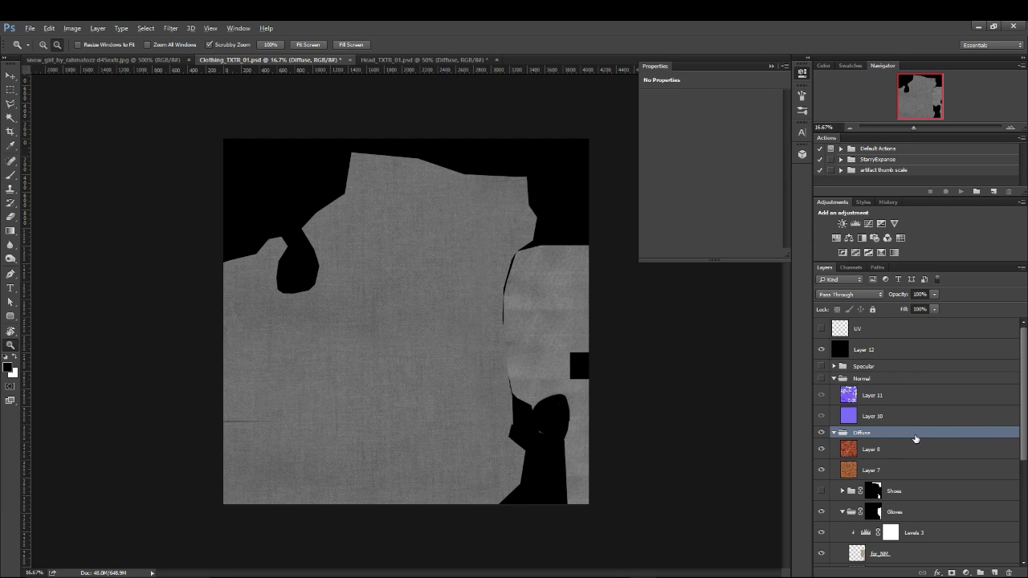
click(868, 351)
click(857, 380)
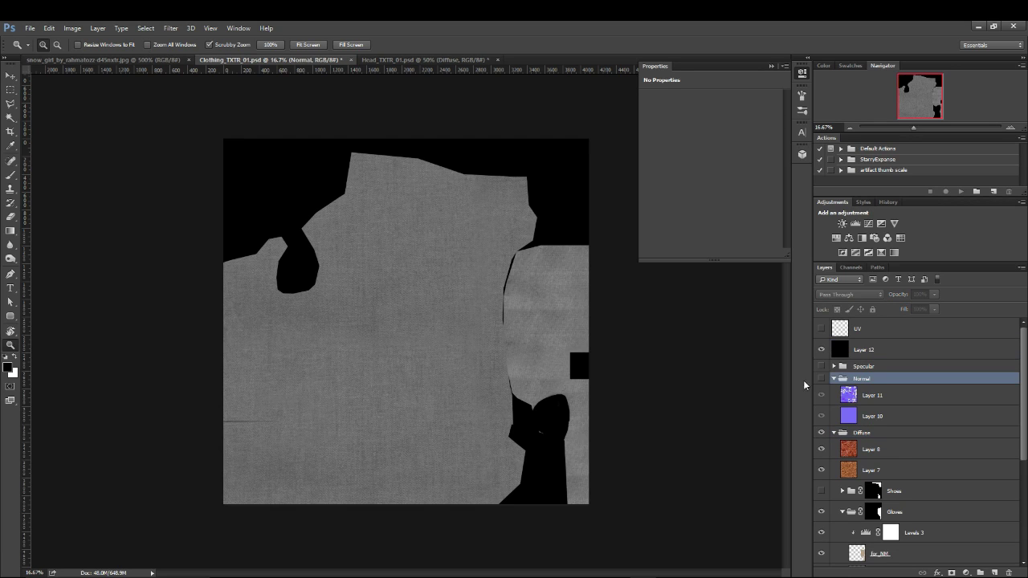
click(890, 434)
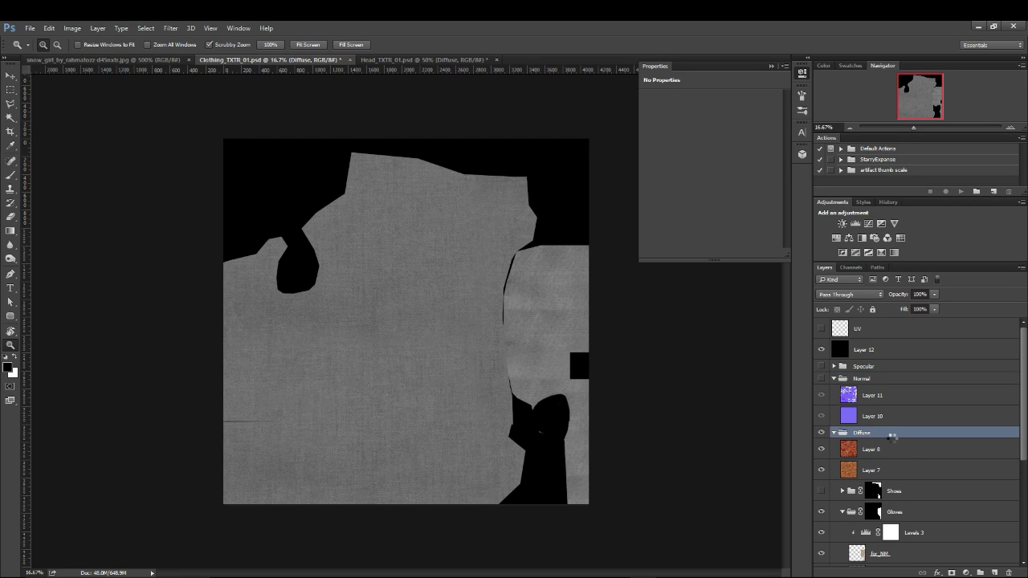
drag(891, 434, 876, 391)
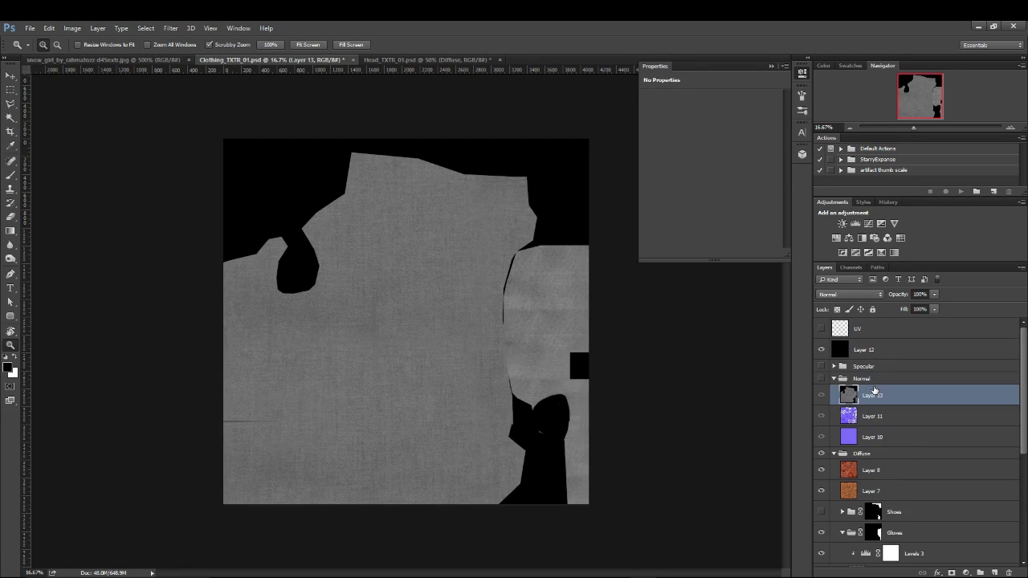
- Hide the black Layer 12, rename it Desaturation, and save the document
click(821, 350)
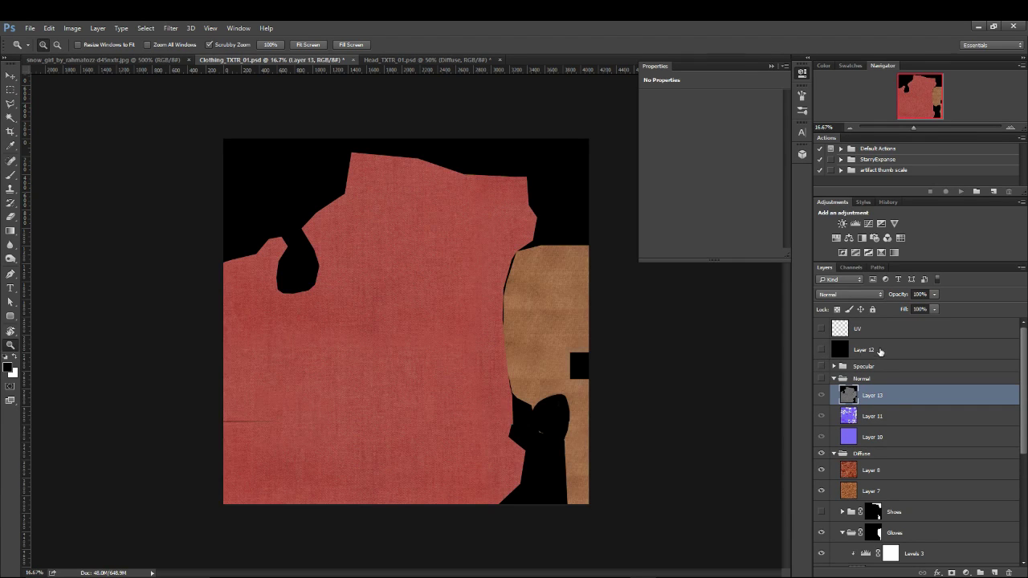
click(881, 351)
double_click(861, 350)
text(Be)
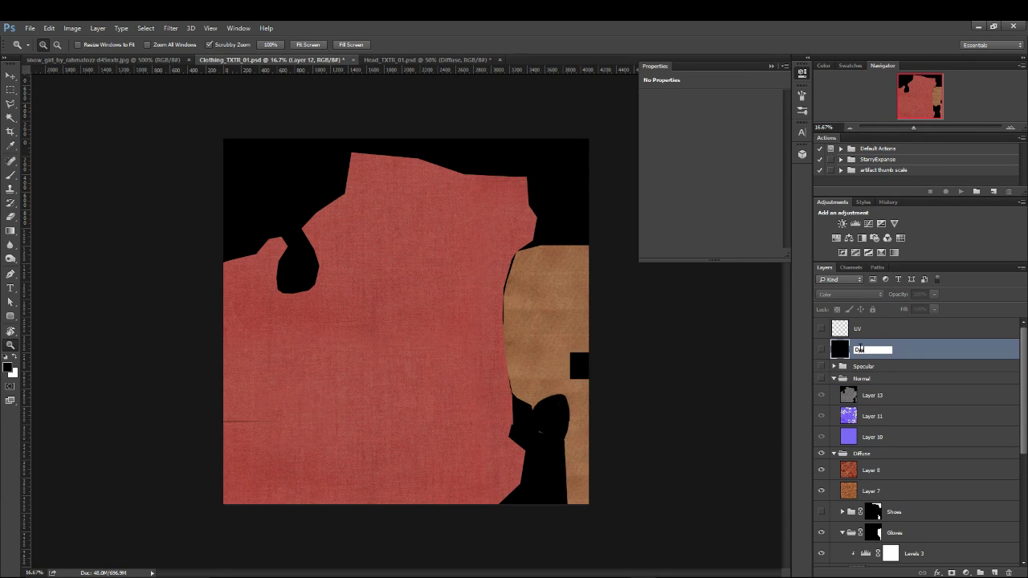
text(cal)
key(Return)
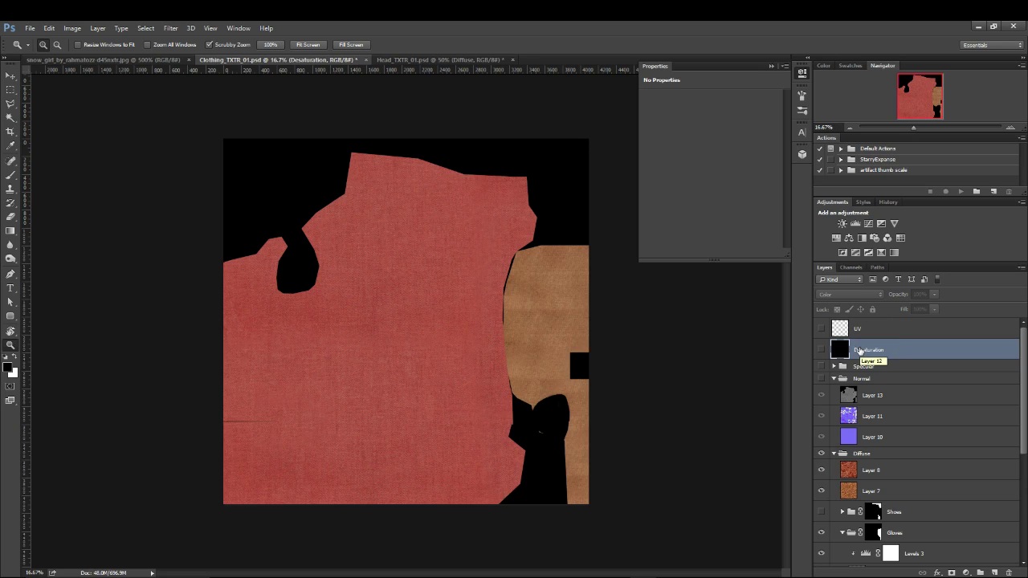
key(ctrl+s)
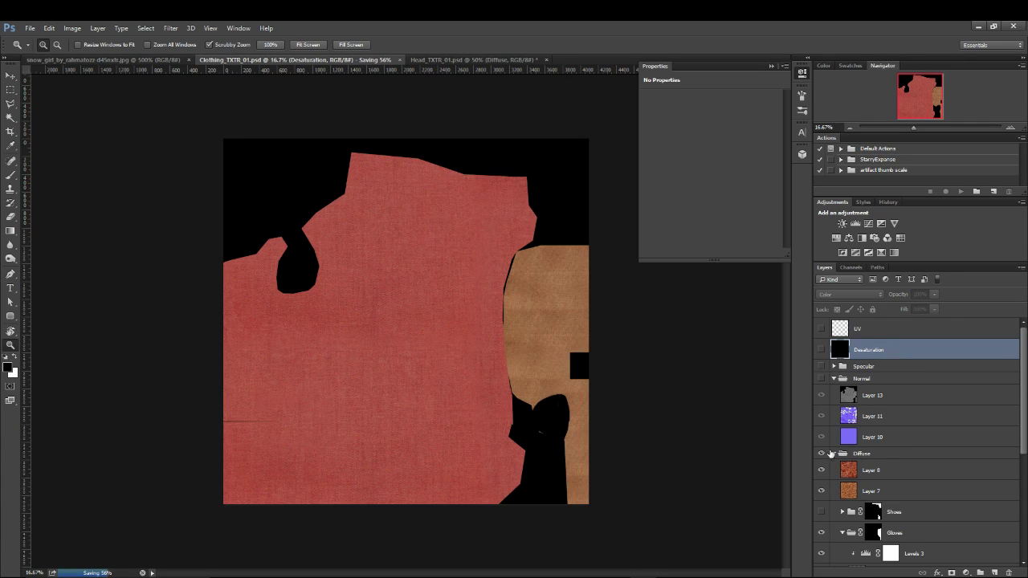
- Hide for_NM in the Gloves group and the red fabric layers above Jacket_Base in the Jacket group, and collapse the Jacket group
click(834, 454)
click(834, 454)
scroll(844, 442, down, 5)
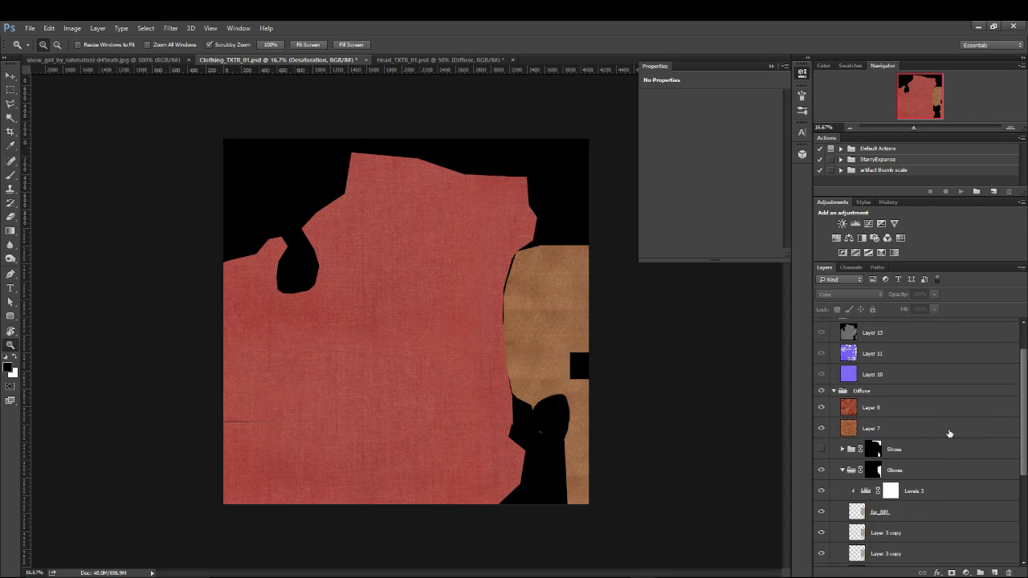
click(822, 433)
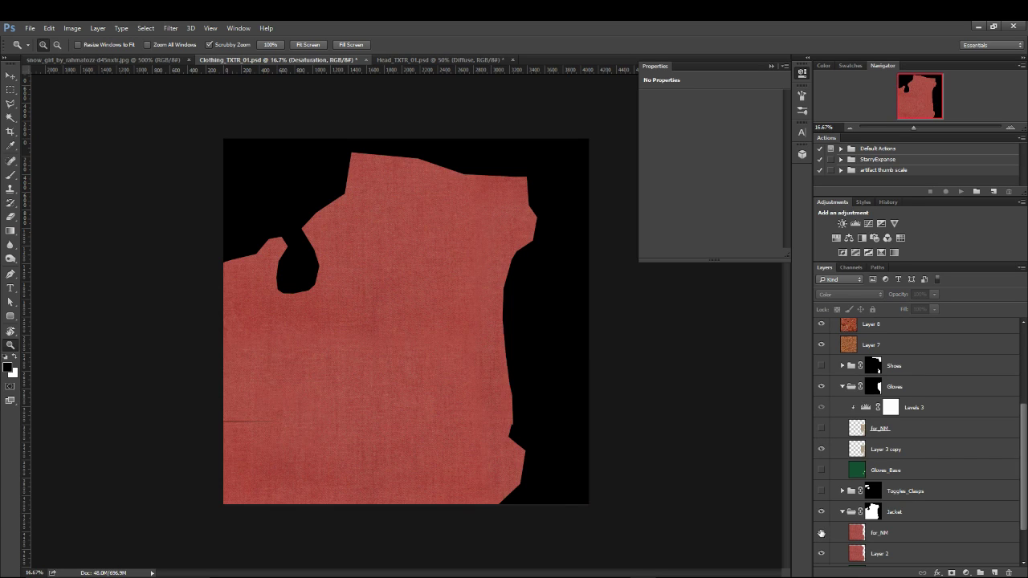
click(821, 532)
click(842, 511)
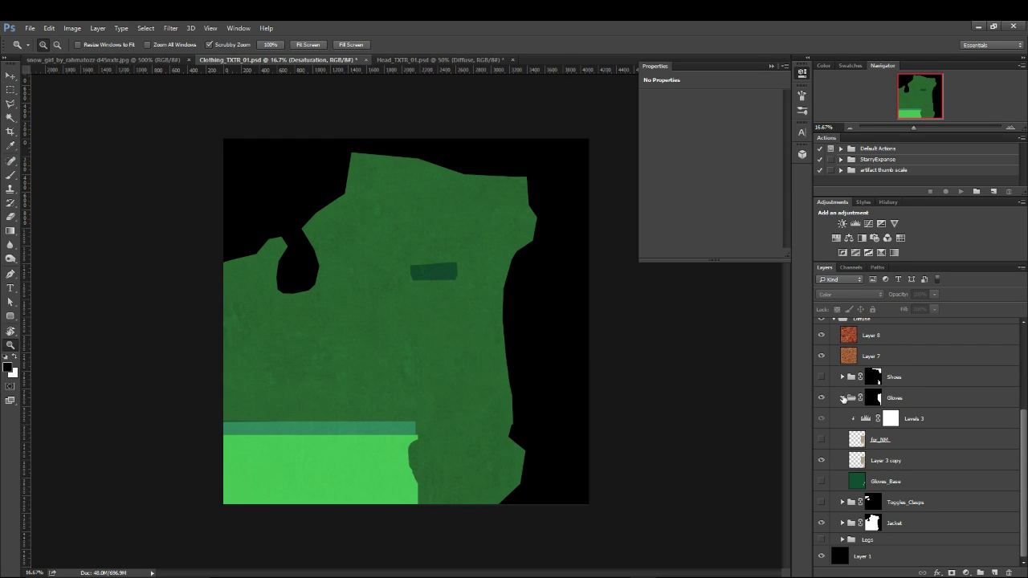
- Collapse the Gloves group and turn on visibility of the Shoes, Toggles_Clasps and Logo groups
click(843, 399)
click(821, 460)
click(821, 502)
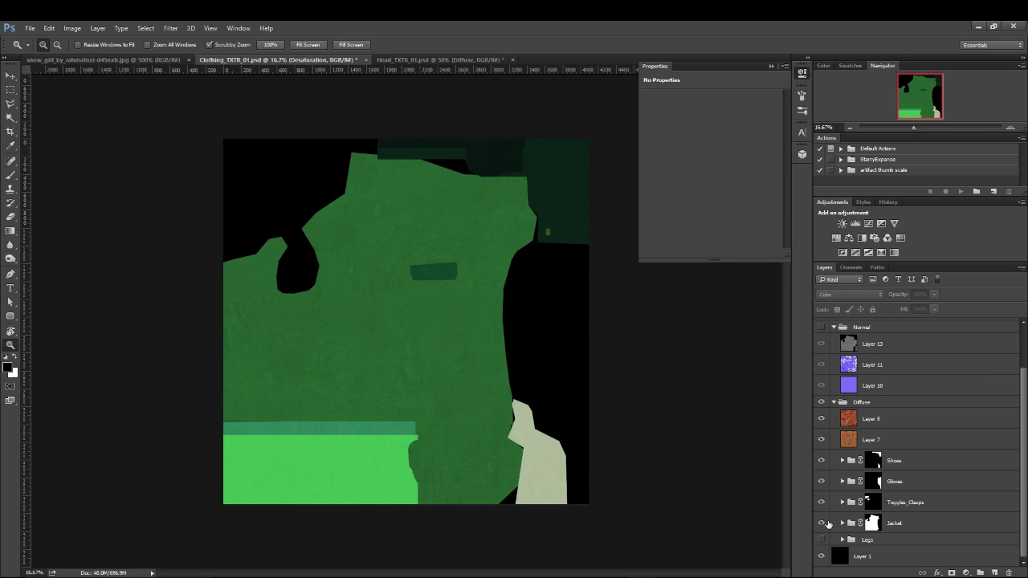
click(821, 539)
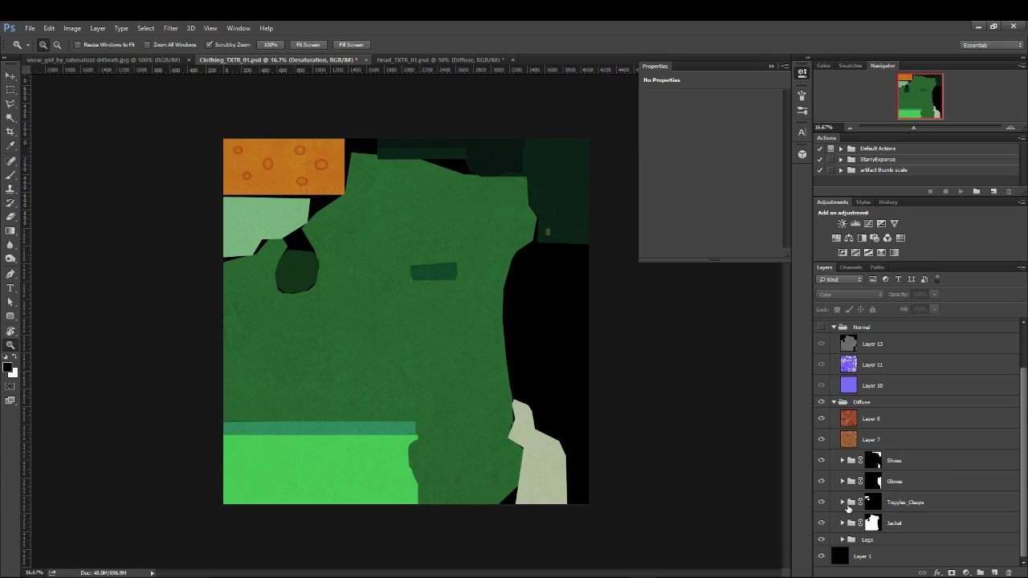
- Show the Gloves_Base layer in the Gloves group and collapse the Gloves and Diffuse groups
click(841, 481)
scroll(862, 504, down, 1)
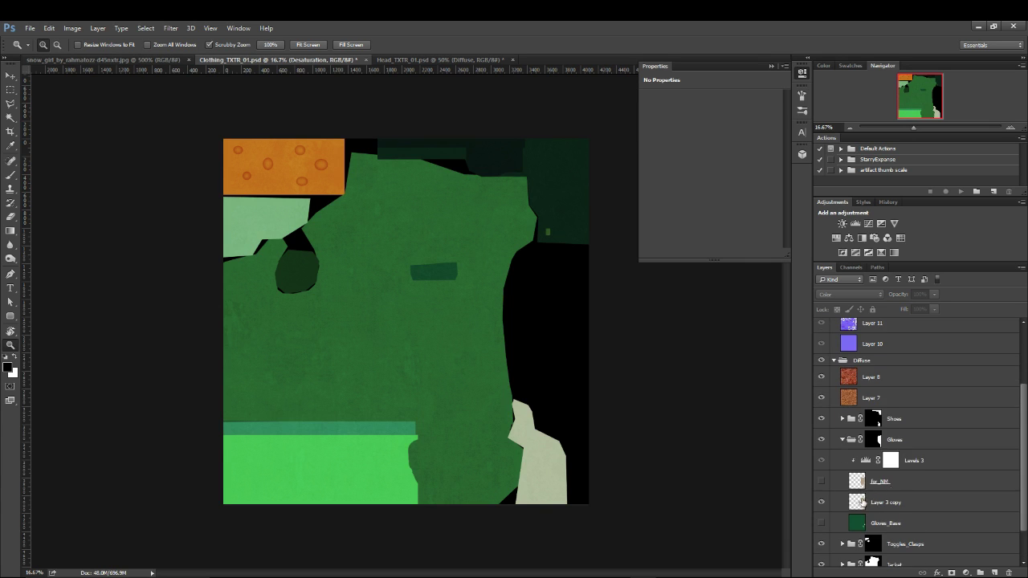
click(821, 523)
scroll(858, 442, up, 1)
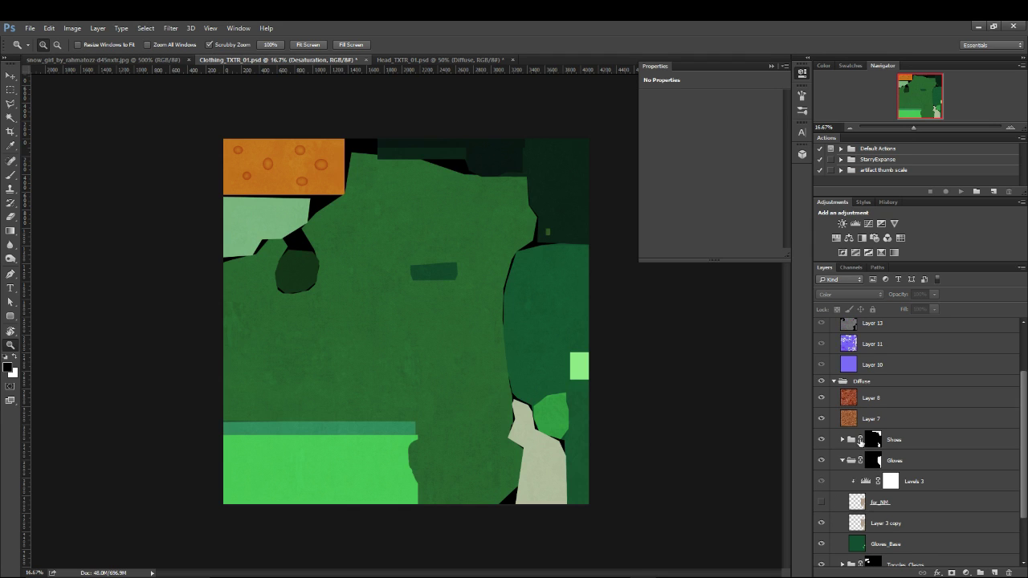
click(843, 460)
click(835, 403)
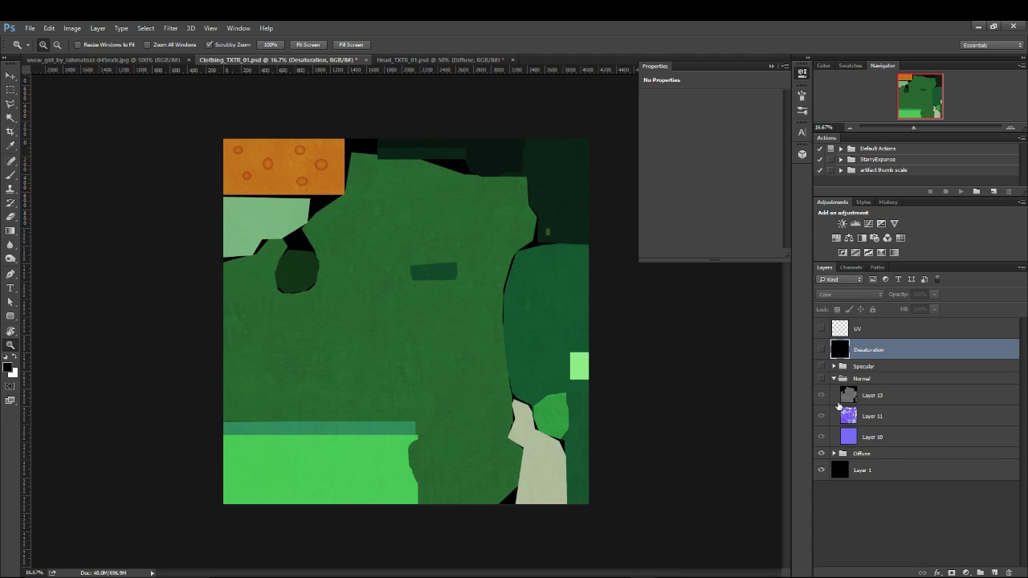
- Make the Normal group visible, select the grayscale Layer 13 inside it, and close the layer properties
click(898, 382)
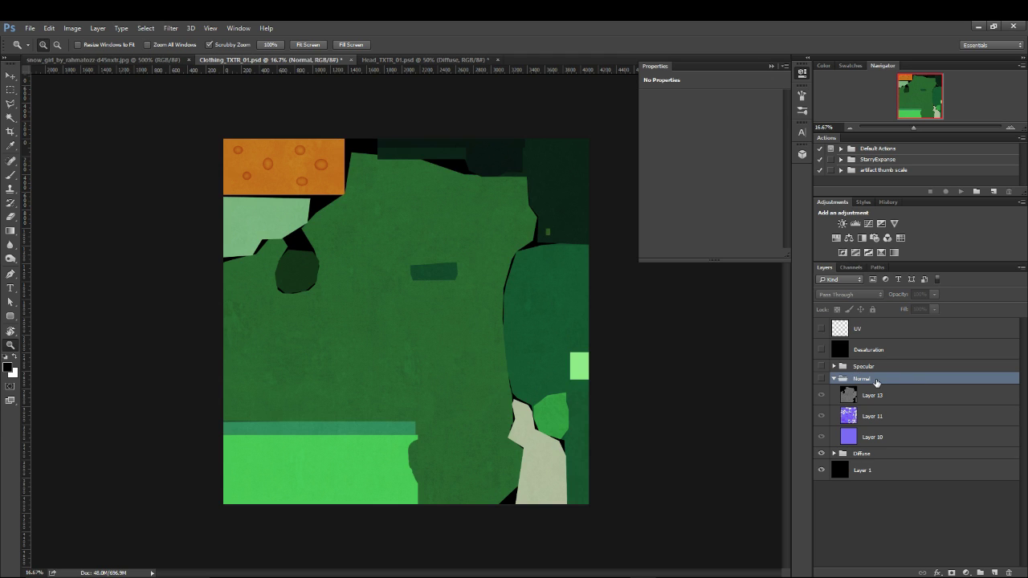
click(821, 379)
click(882, 397)
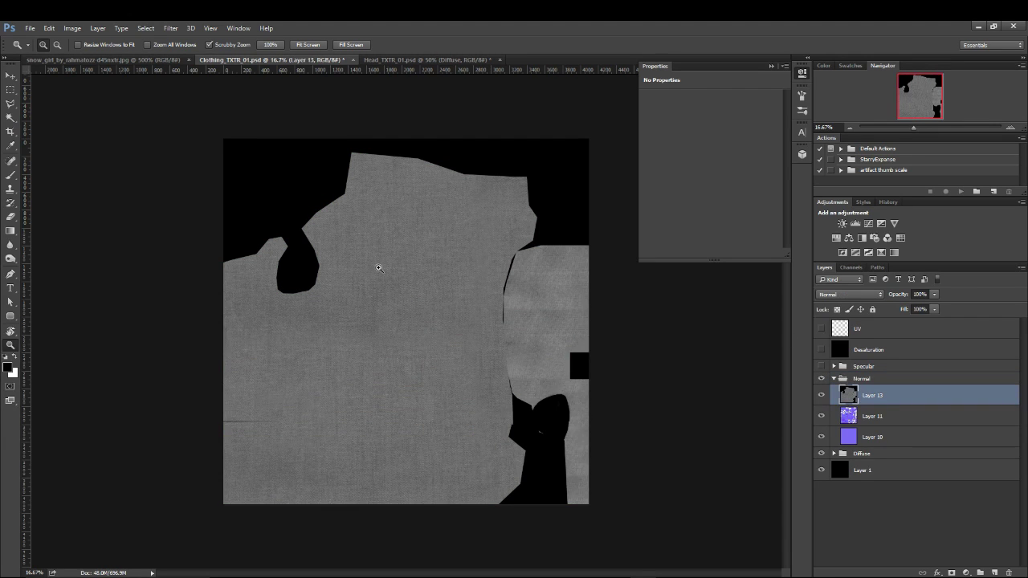
click(771, 67)
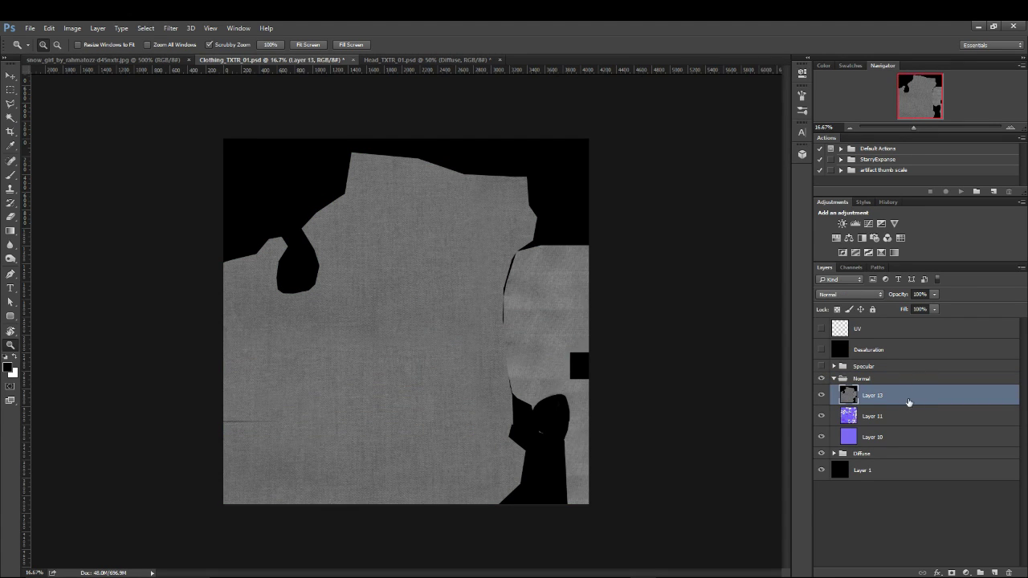
- Generate a normal map from the grayscale Layer 13 with blur 0.5 and detail scale 80%, and close the 3D options
click(192, 29)
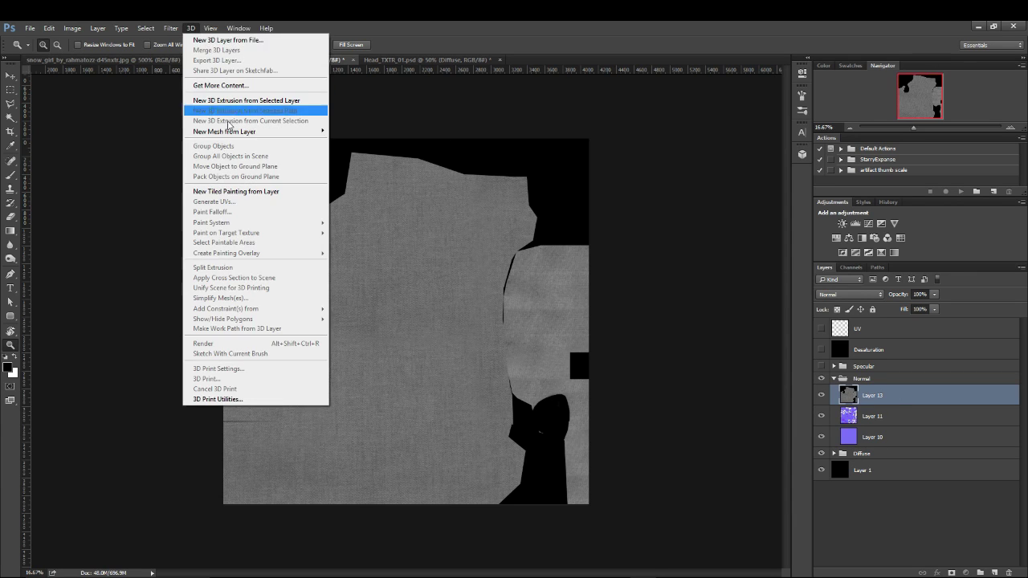
mouse_move(173, 29)
mouse_move(194, 135)
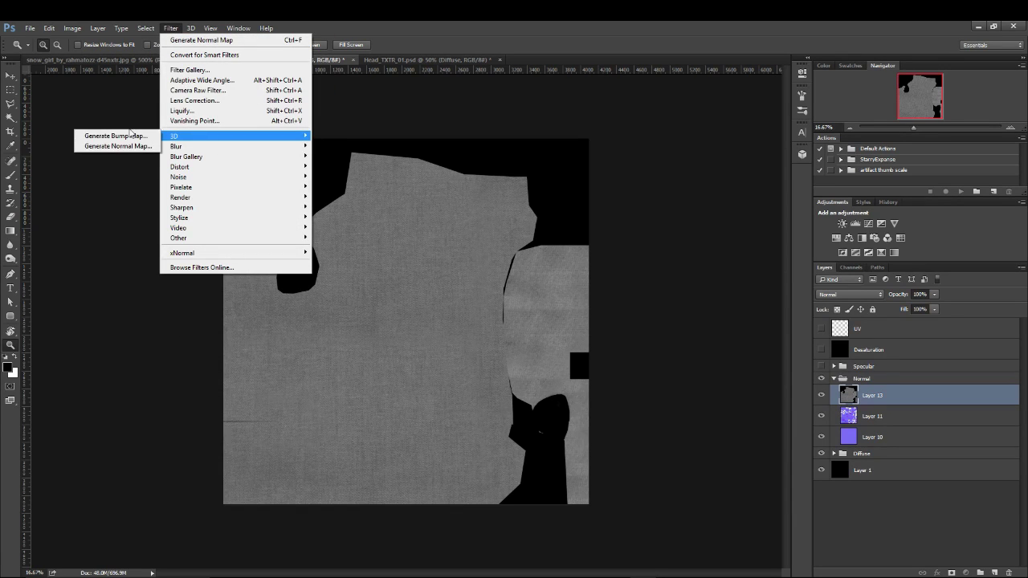
click(115, 145)
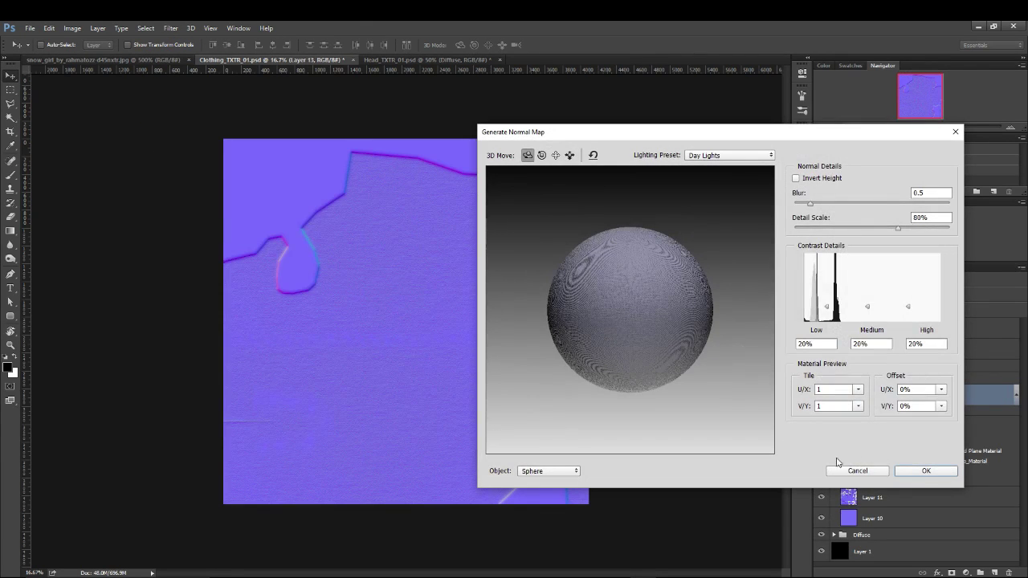
click(926, 471)
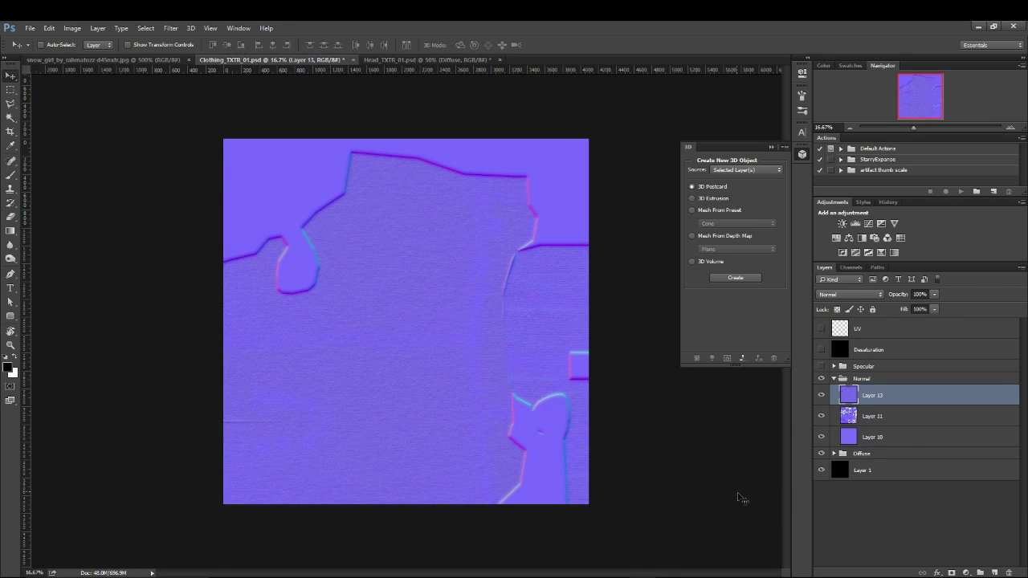
mouse_move(853, 577)
click(772, 145)
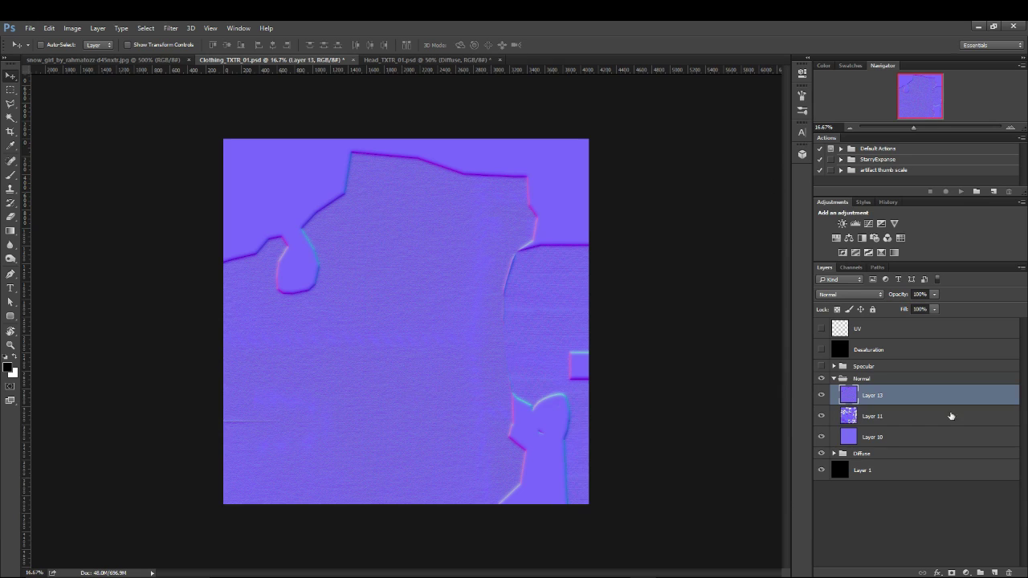
- Set Layer 13's blend mode to Overlay and reduce its opacity to 16% so the fabric detail is subtle
click(874, 295)
click(859, 401)
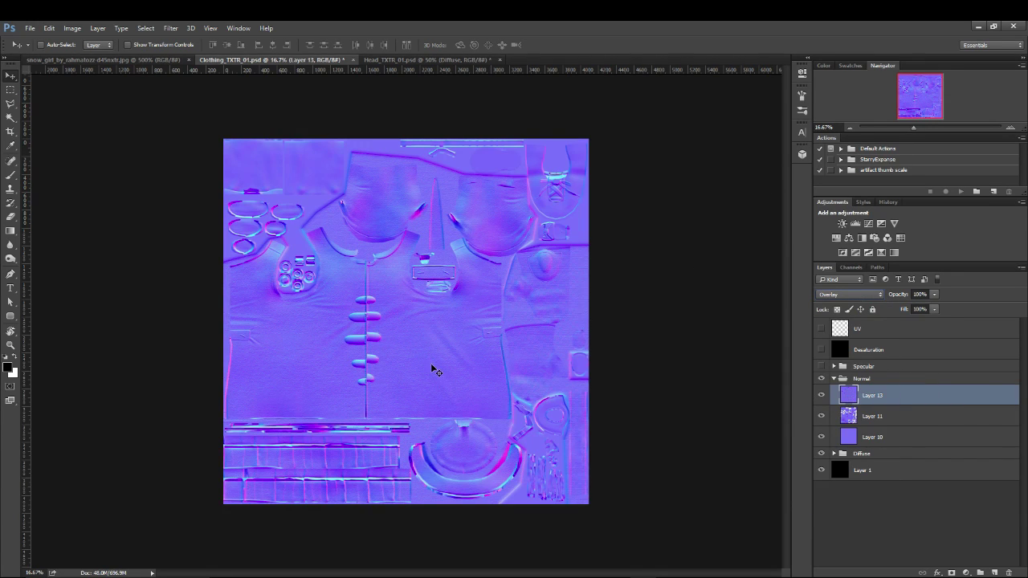
key(z)
drag(418, 349, 419, 351)
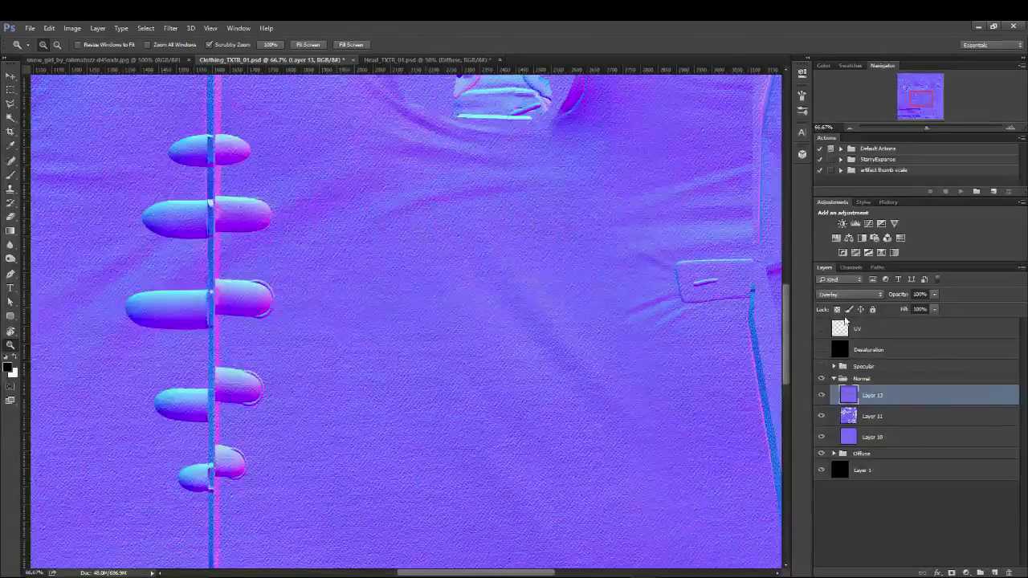
click(920, 294)
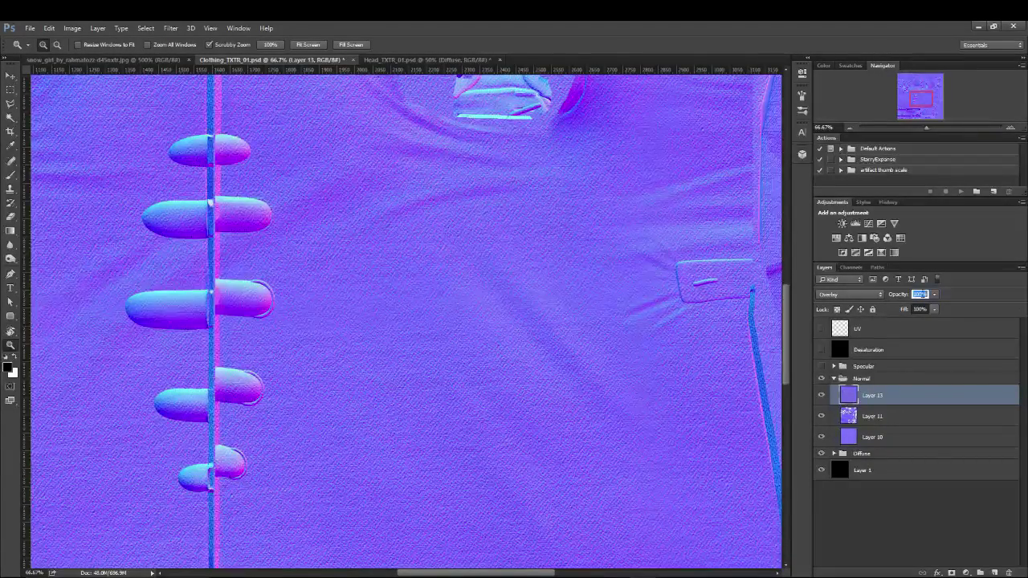
text(20)
key(Return)
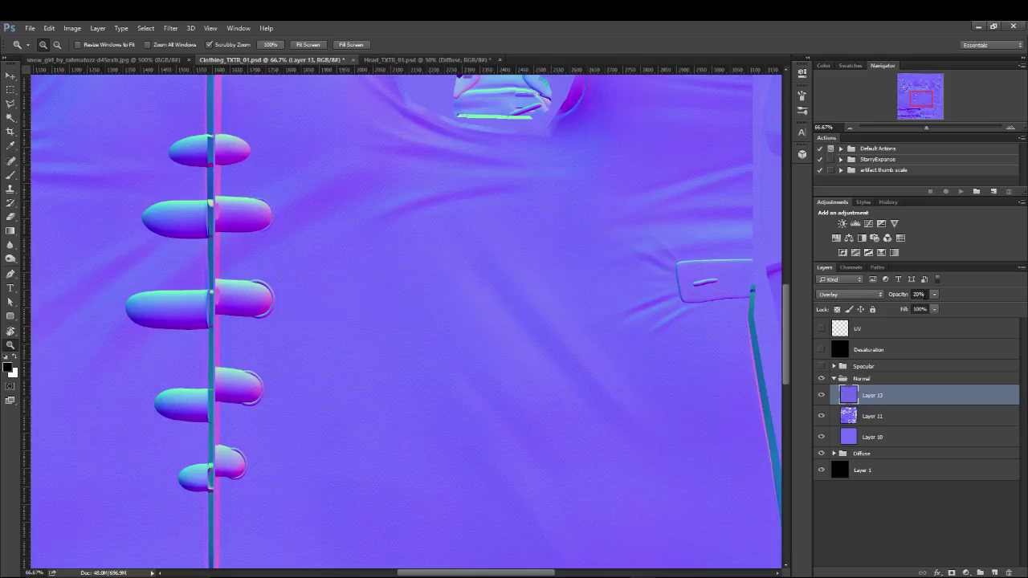
click(919, 294)
text(18)
key(Return)
- Rename Layer 13 as Fabric_Overlay and Layer 10 as BG in the Normal group
double_click(876, 398)
text(Fabric_Overlay)
key(Return)
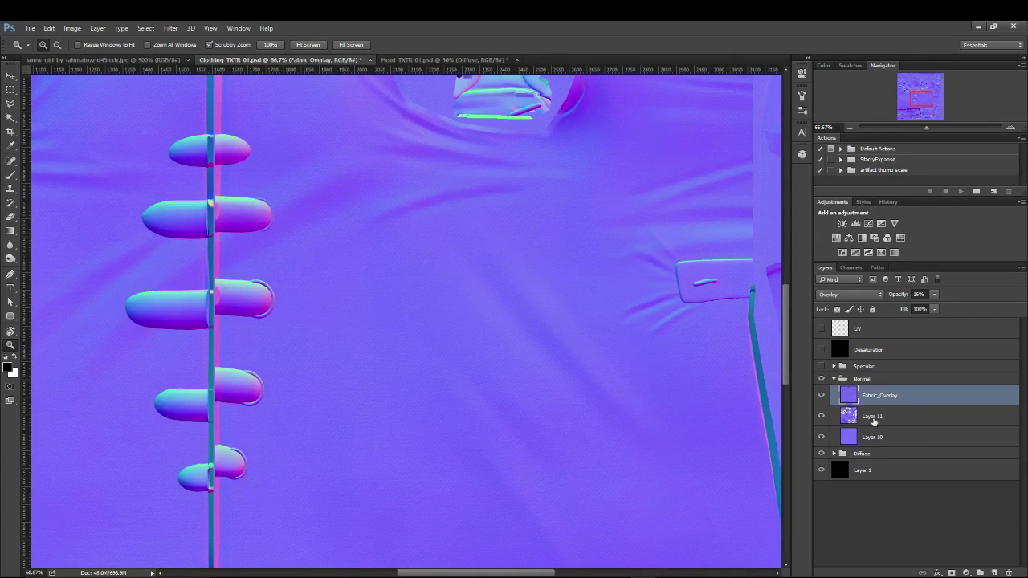
double_click(875, 417)
double_click(876, 437)
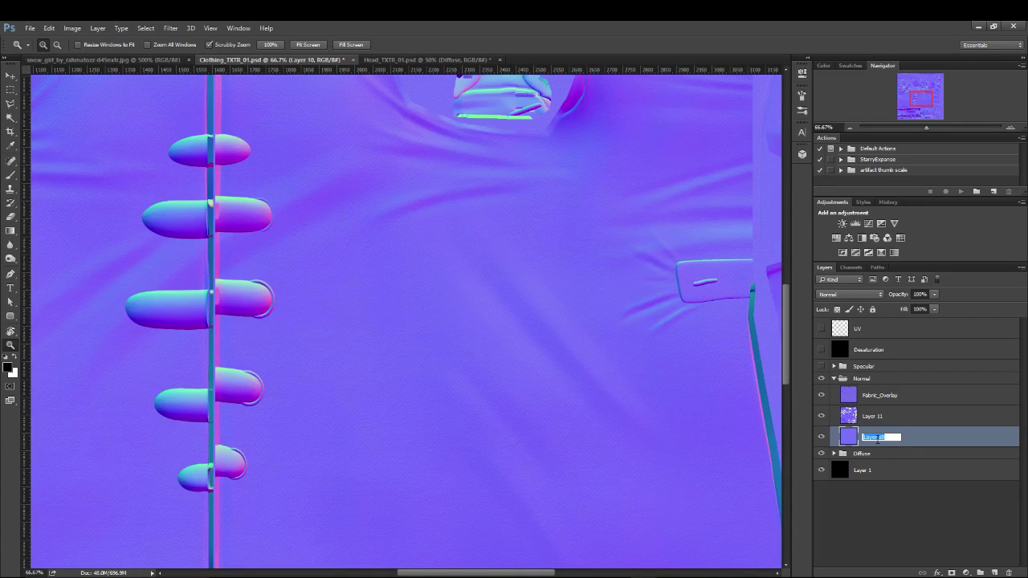
text(BG)
key(Return)
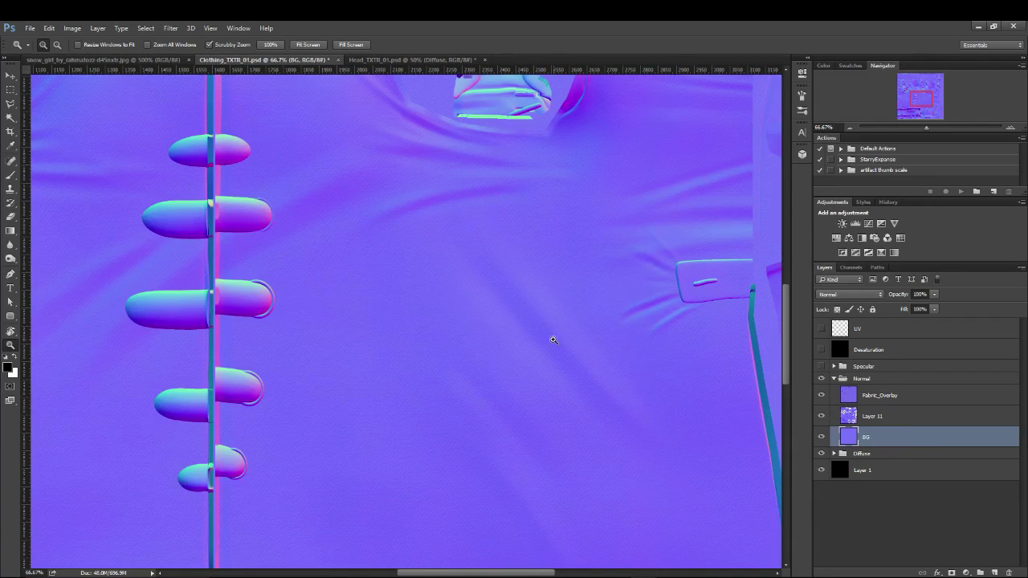
- Rename Layer 11 as Base_NM, save the document, and select the Normal group
alt+click(525, 321)
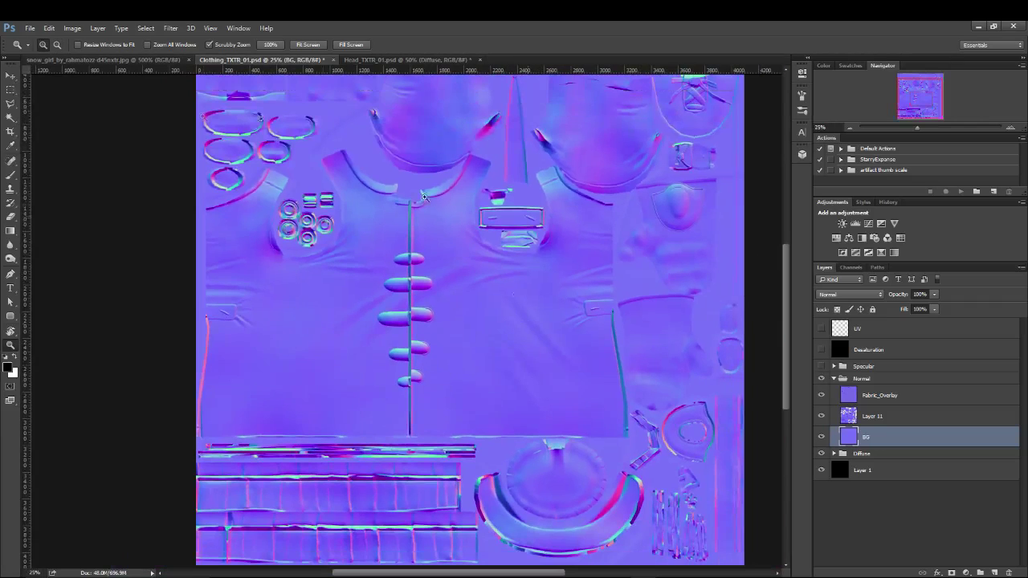
click(822, 437)
click(822, 437)
click(884, 418)
double_click(879, 419)
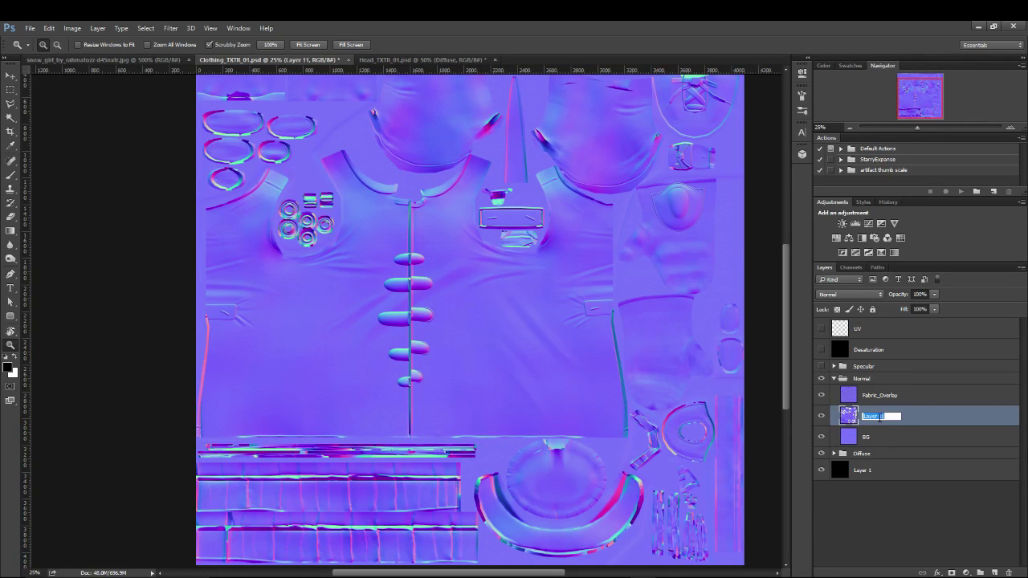
text(Base_NM)
key(Return)
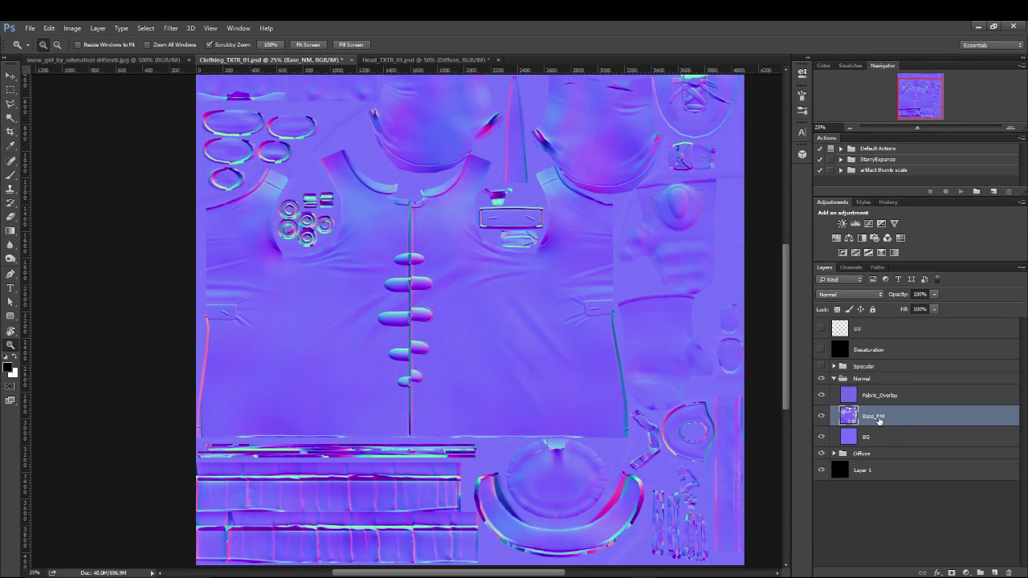
key(ctrl+s)
click(858, 376)
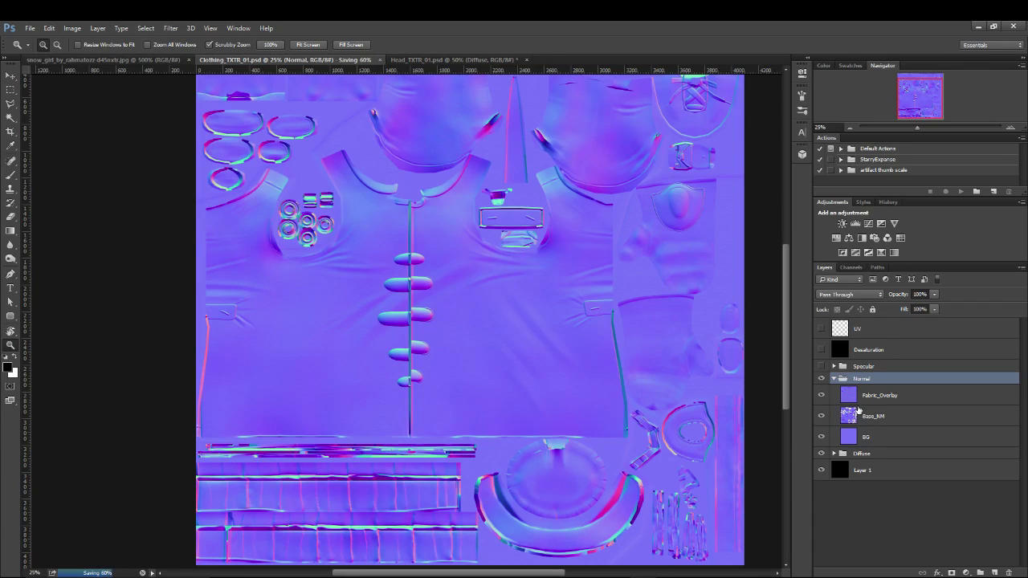
- Start saving a copy in the project's maya/sourceimages folder, with JPEG as the file format
click(30, 28)
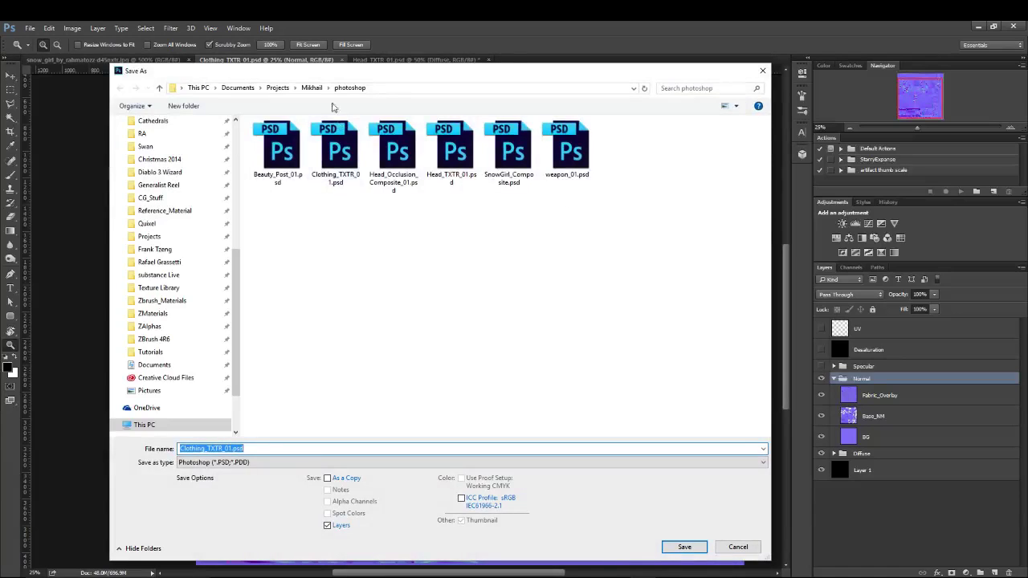
click(311, 88)
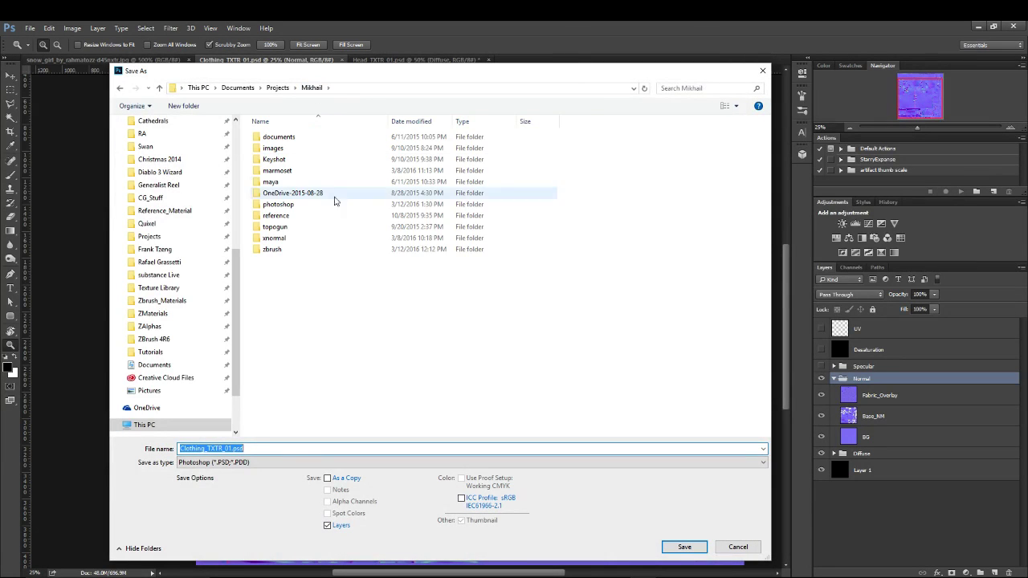
double_click(273, 182)
double_click(283, 260)
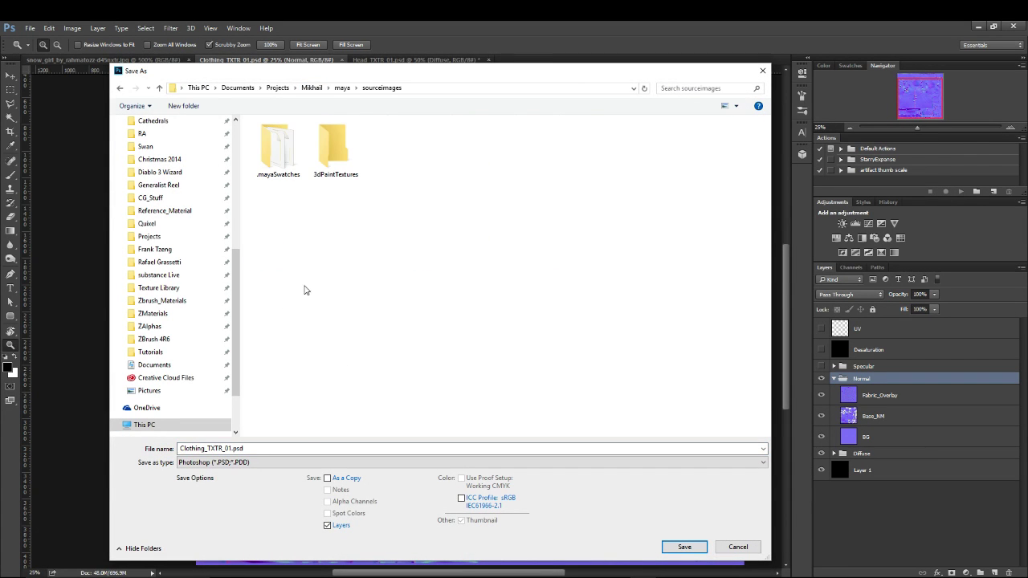
click(240, 466)
click(203, 358)
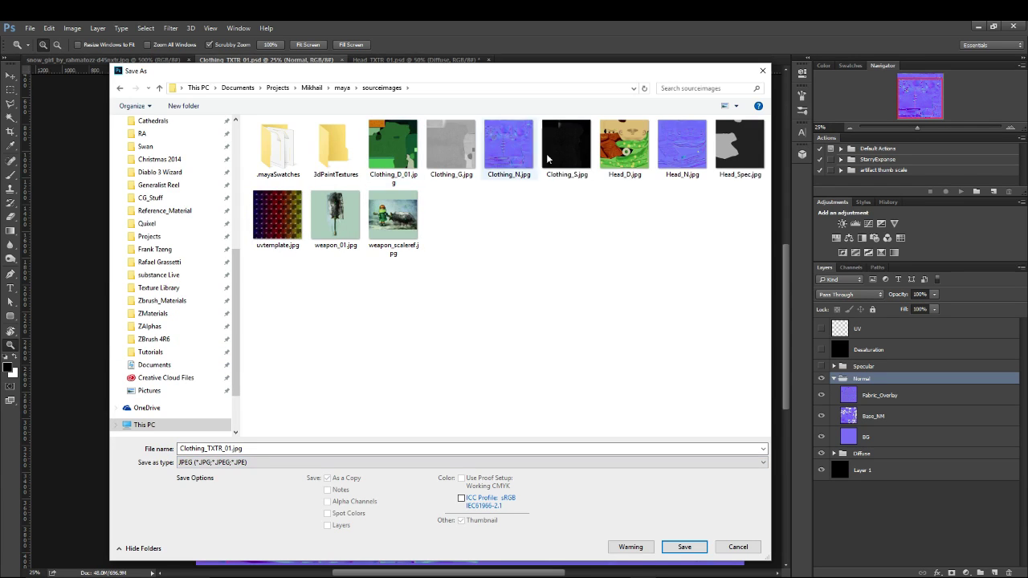
- Name the normal map copy Clothing_N and replace the existing file
click(514, 161)
double_click(243, 449)
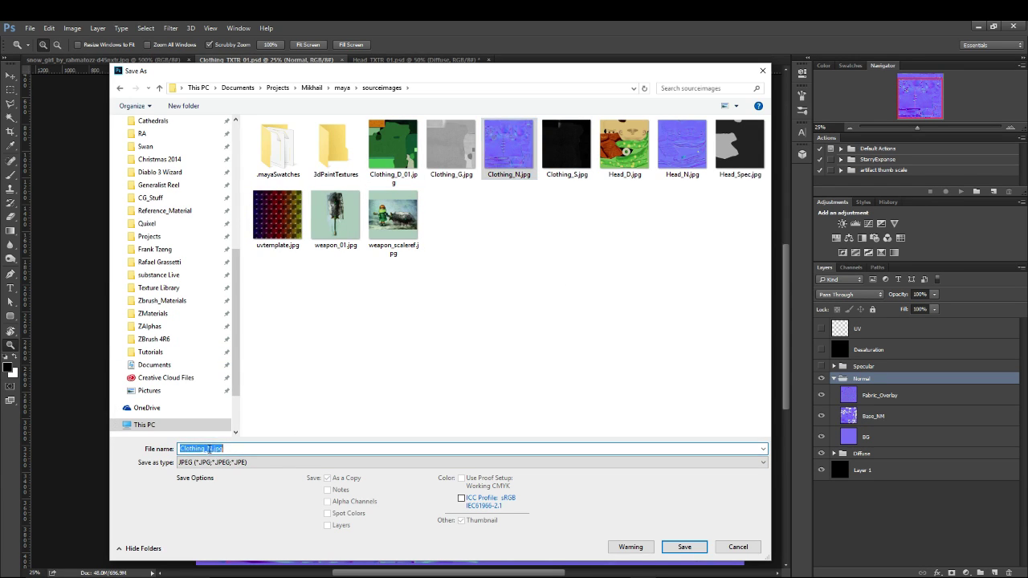
drag(225, 449, 205, 449)
text(_N)
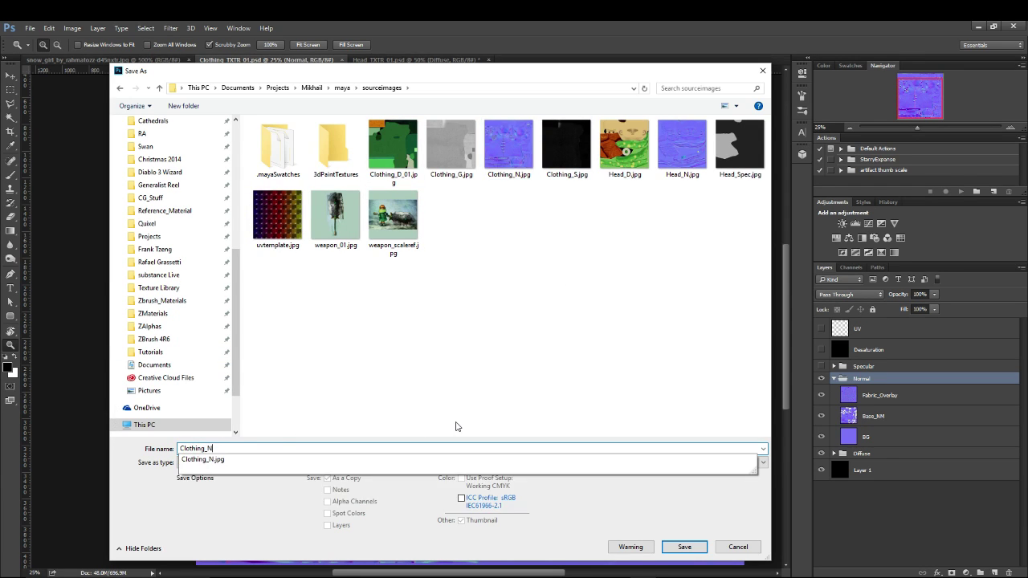
key(Return)
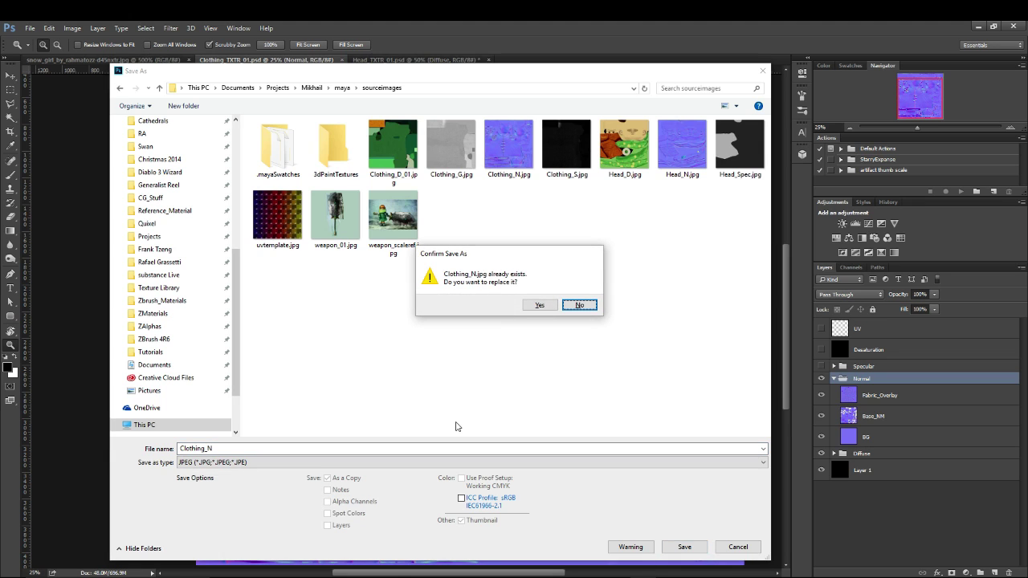
click(540, 306)
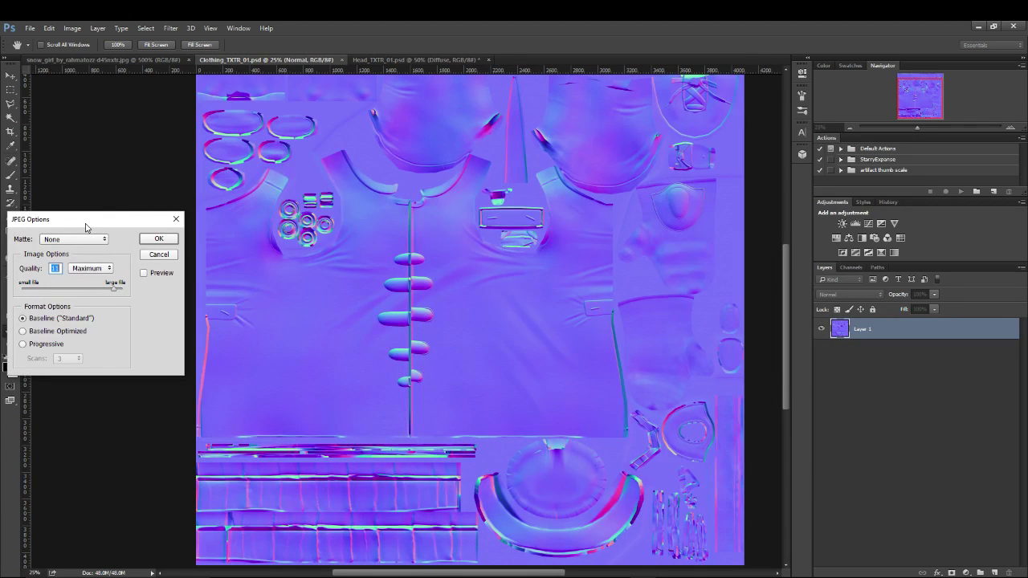
- Set the JPEG quality to 12 (Maximum) and finish exporting the normal map
drag(86, 228, 94, 228)
drag(123, 296, 135, 294)
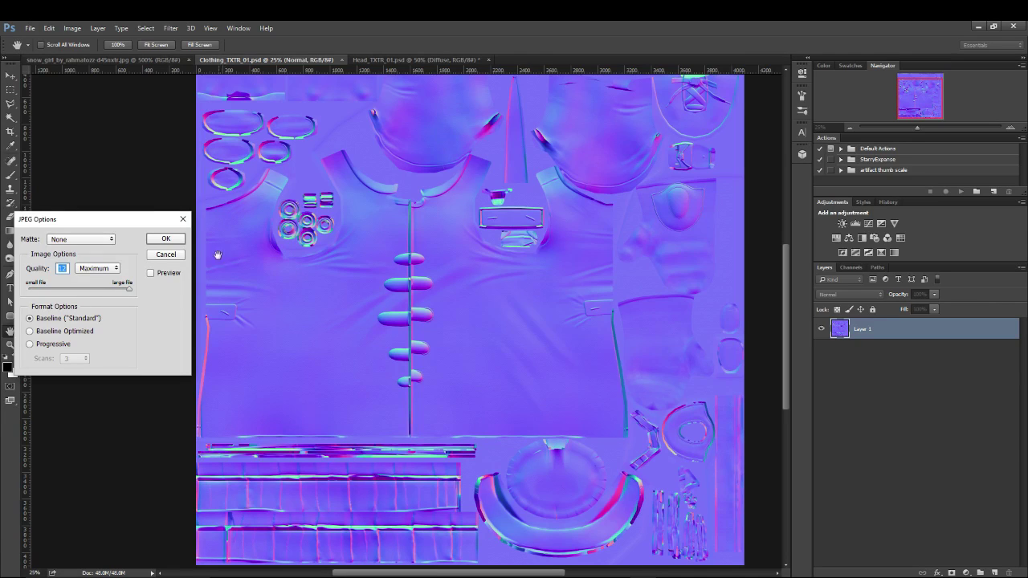
click(172, 244)
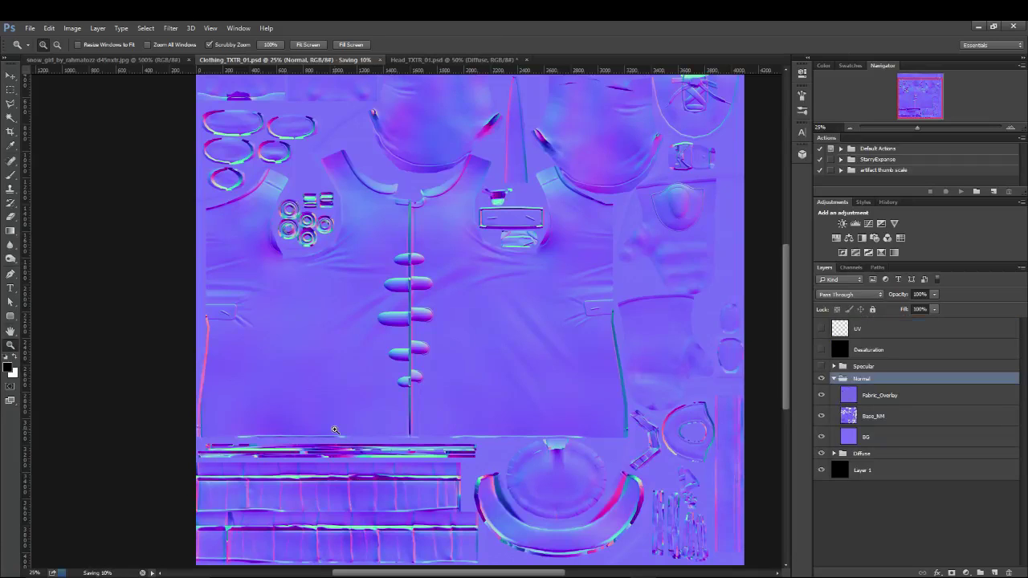
- Hide and collapse the Normal group, and start saving a JPEG copy of the diffuse texture
click(821, 378)
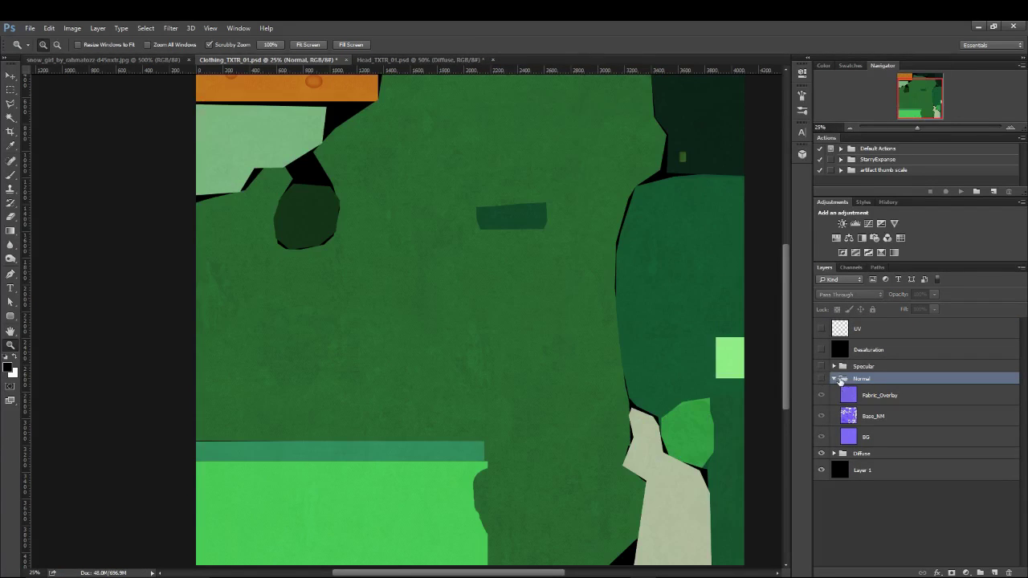
click(835, 379)
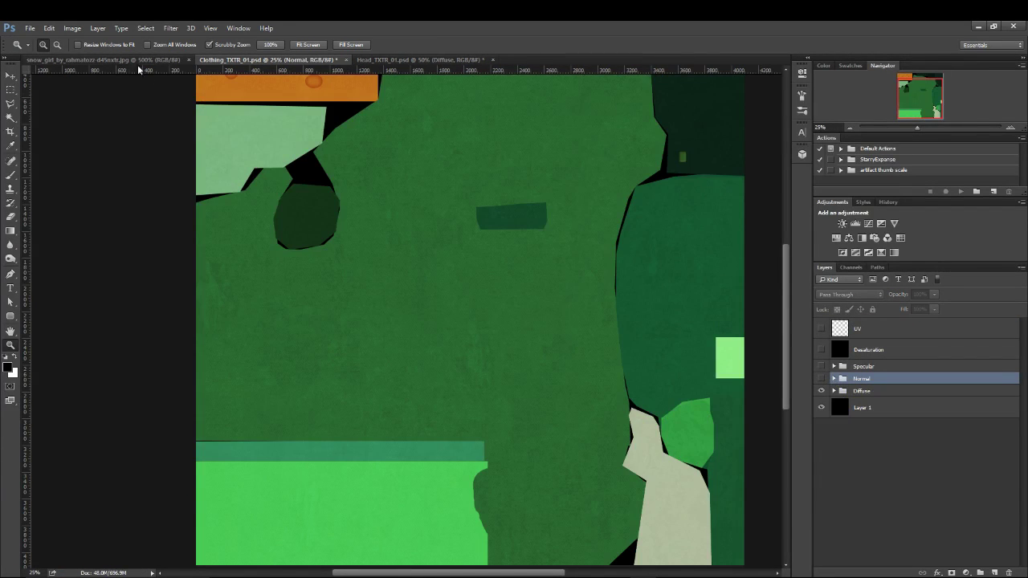
click(30, 27)
click(72, 142)
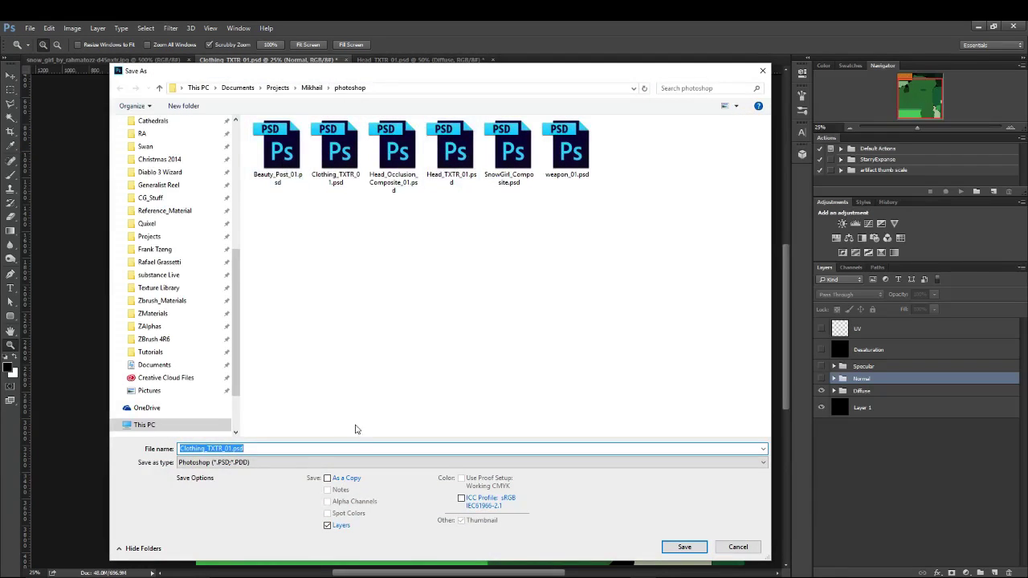
click(298, 463)
click(211, 354)
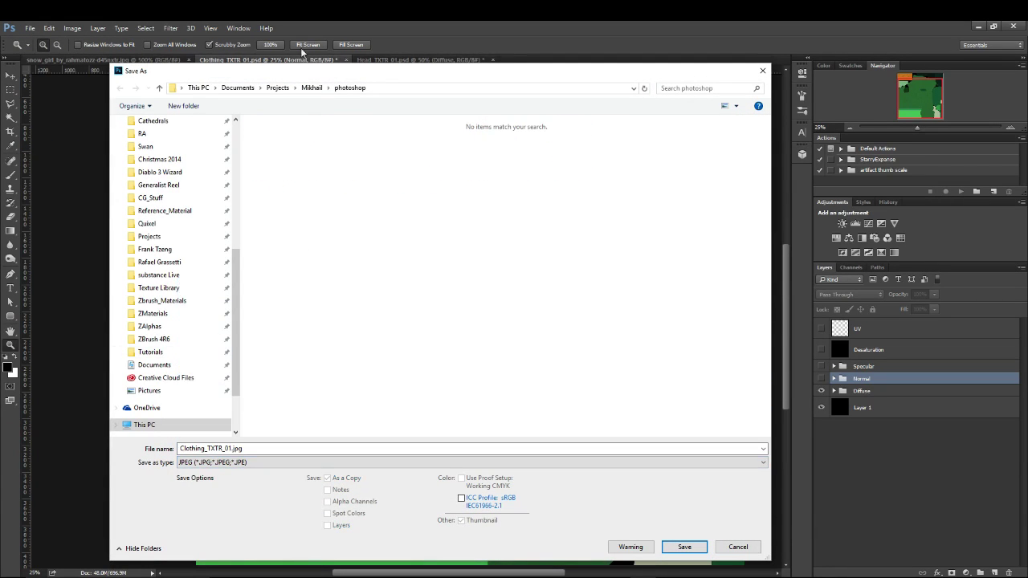
- Save the diffuse texture over Clothing_D_01.jpg in the maya/sourceimages folder at JPEG quality 12
click(312, 88)
double_click(272, 182)
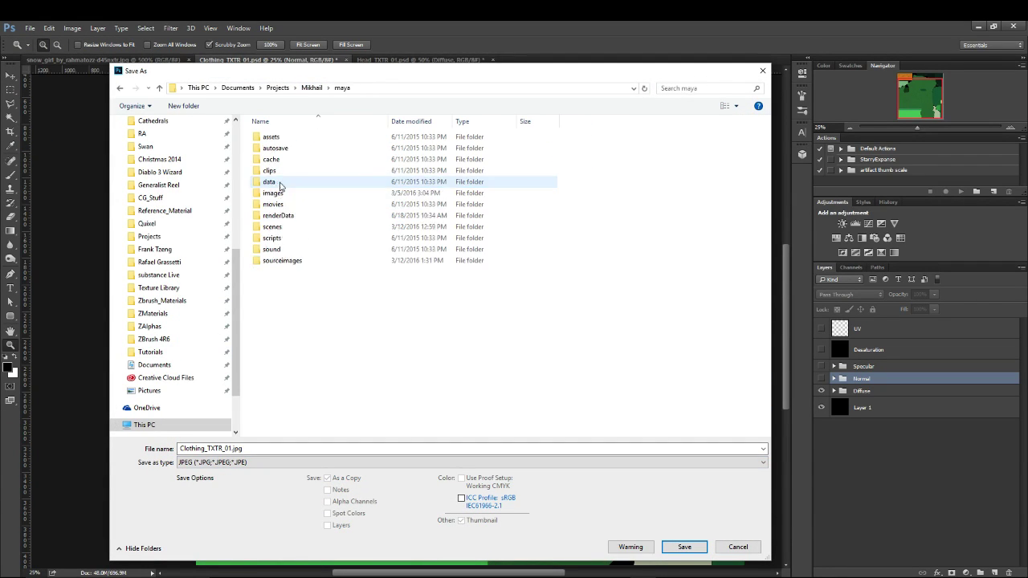
click(285, 262)
double_click(286, 264)
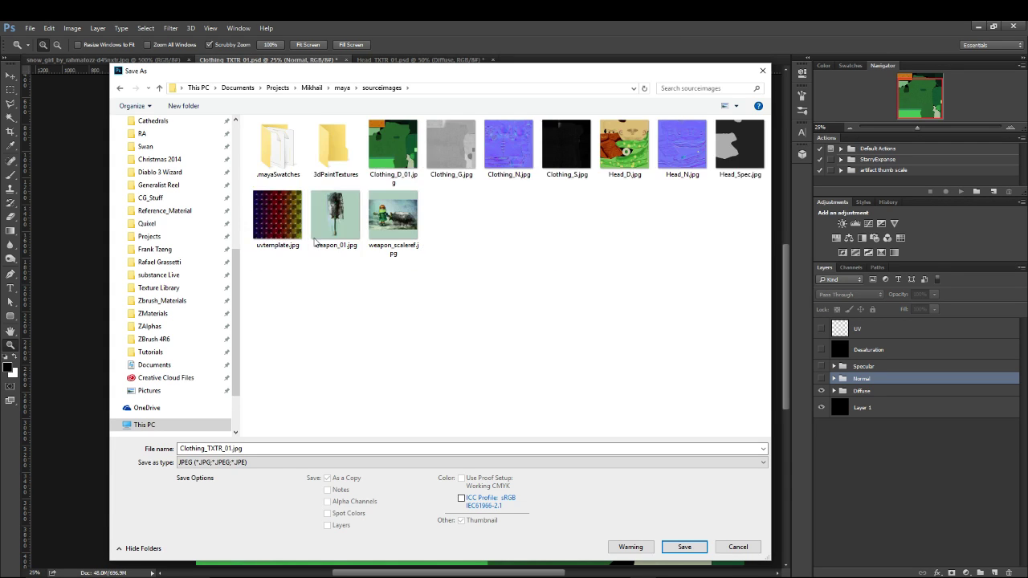
click(391, 156)
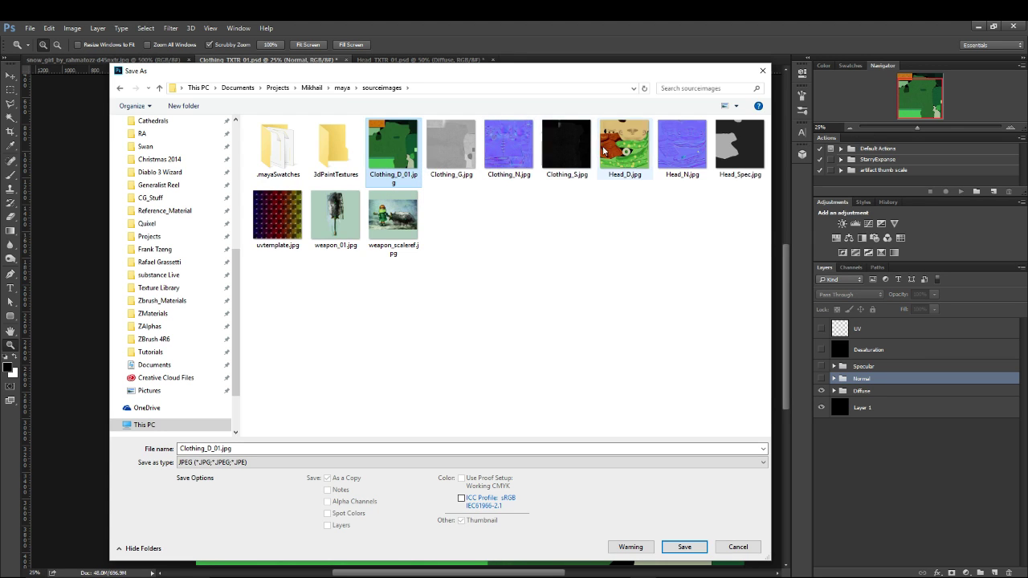
click(684, 547)
click(538, 304)
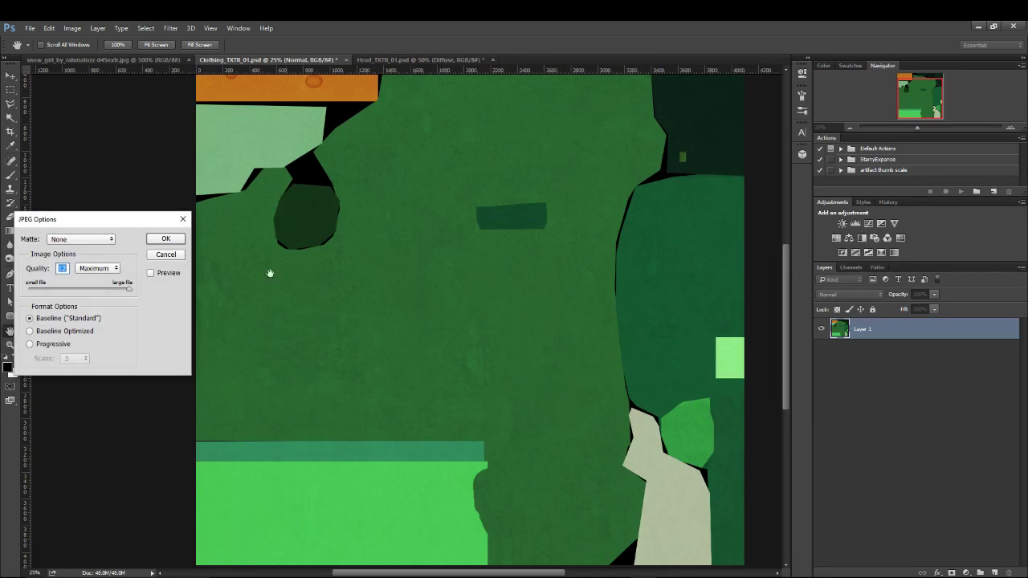
click(163, 239)
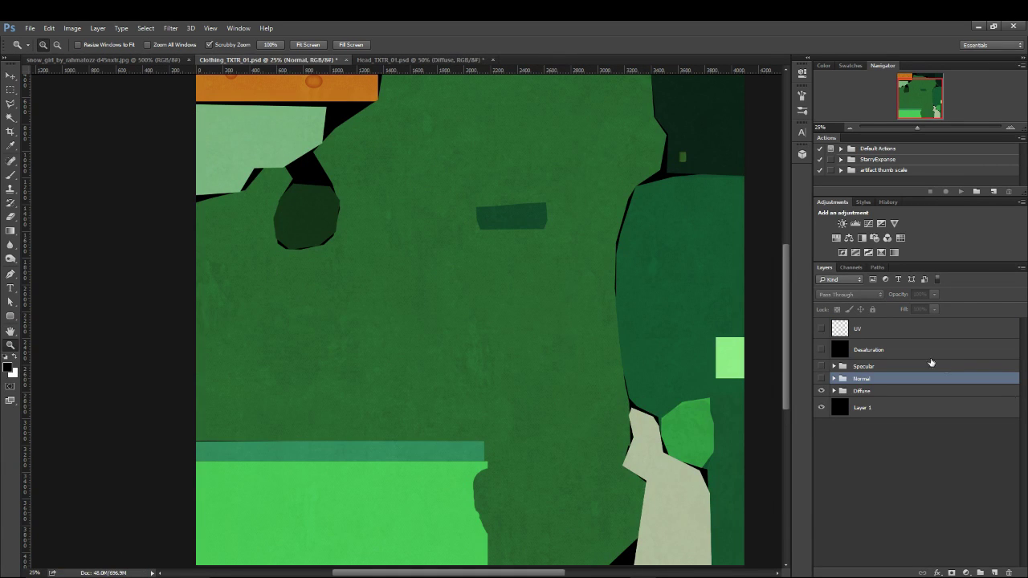
- Show and expand the Specular group to review its adjustment and texture layers
click(821, 367)
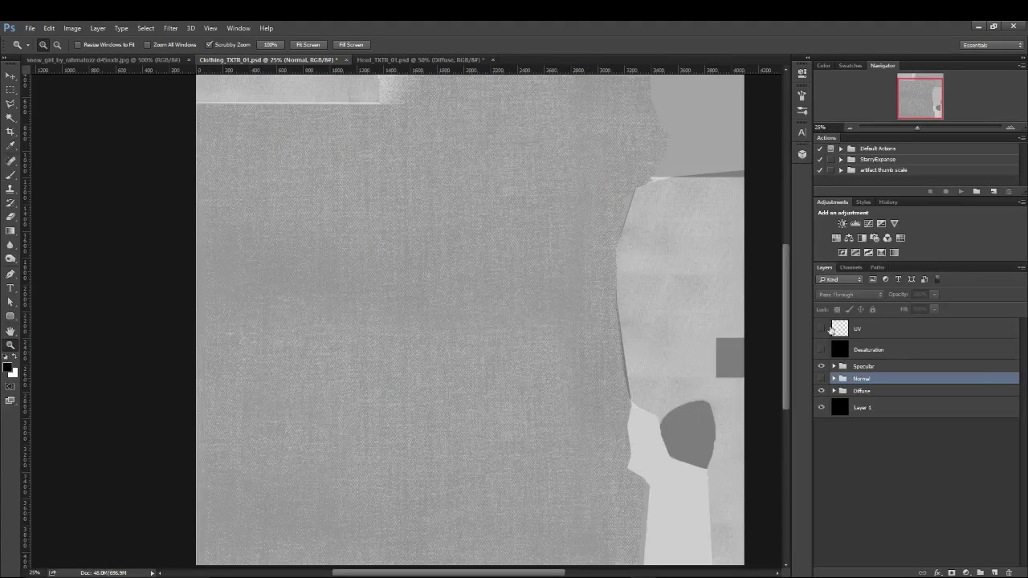
click(834, 367)
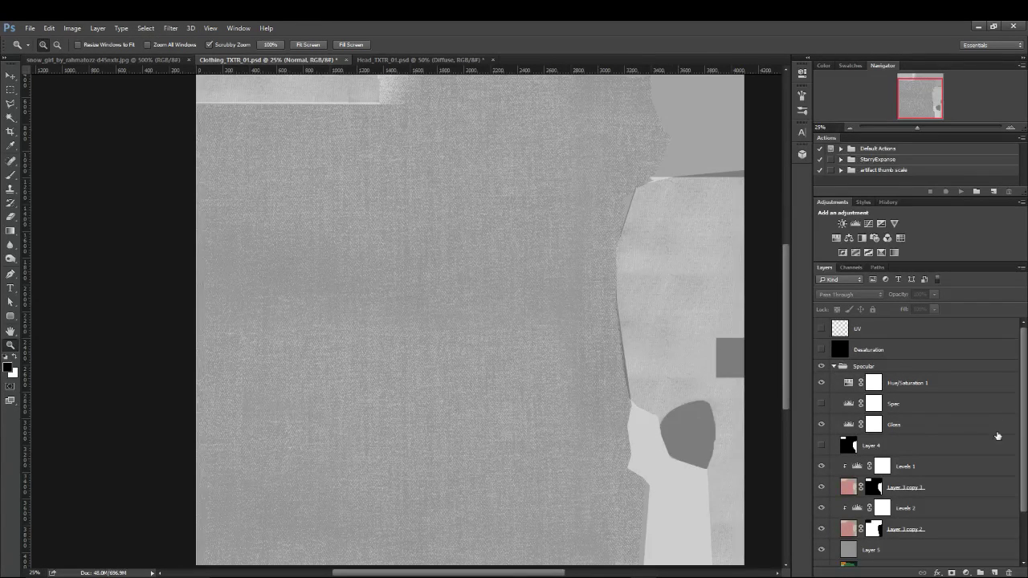
click(913, 386)
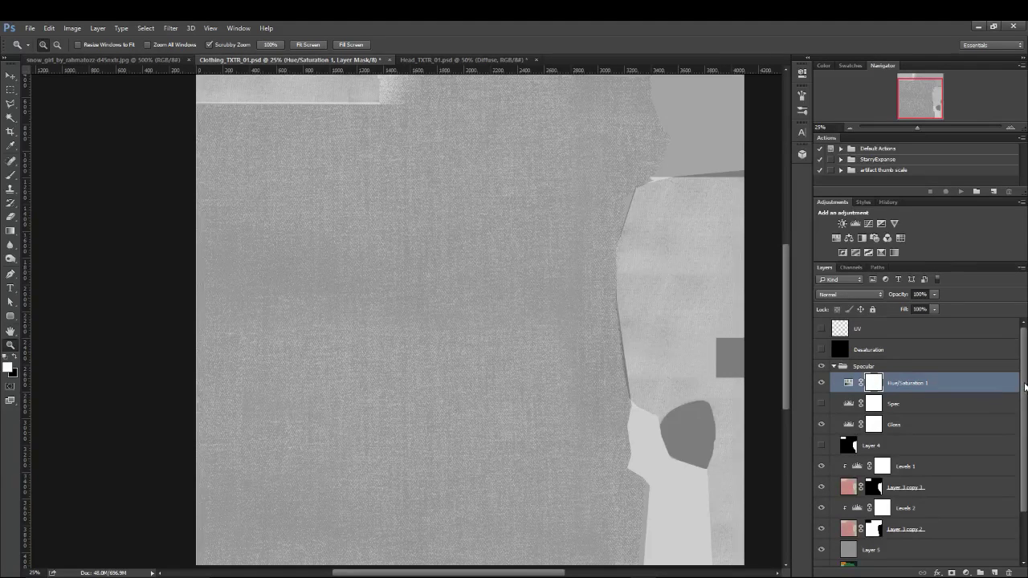
drag(1024, 387, 1022, 403)
click(869, 347)
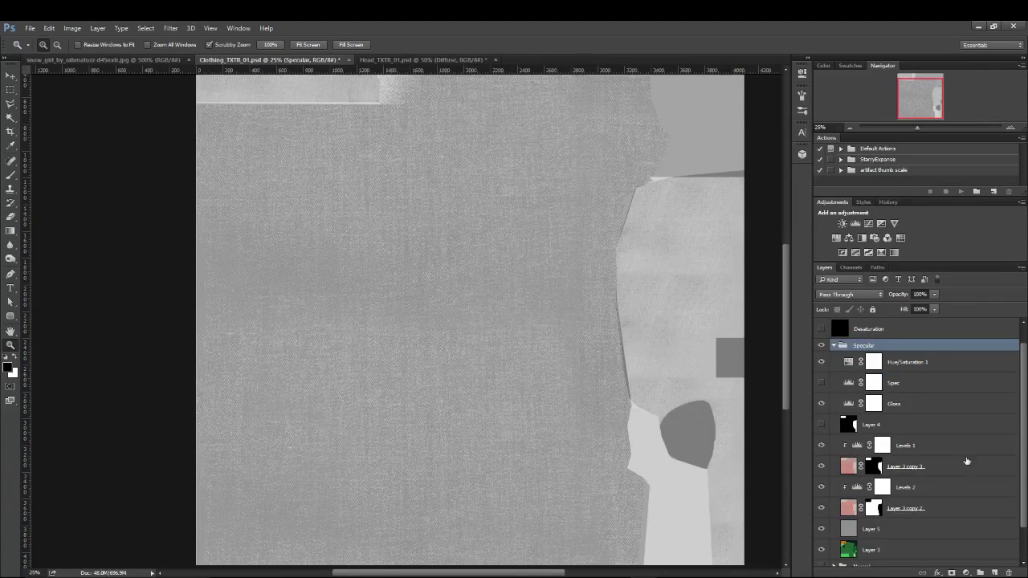
scroll(943, 457, down, 1)
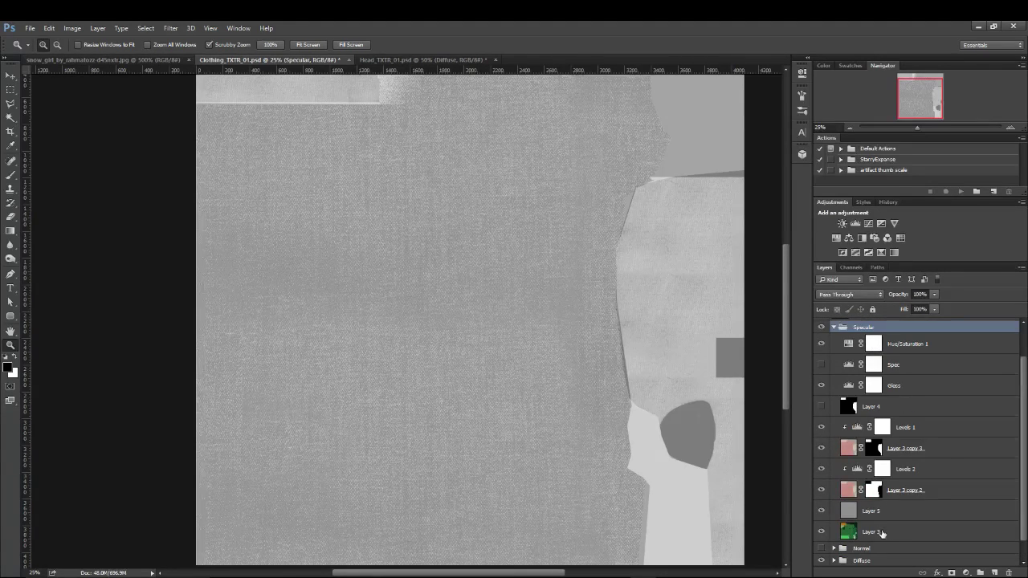
- Delete the green Layer 3 at the base of the Specular group
click(882, 534)
click(895, 512)
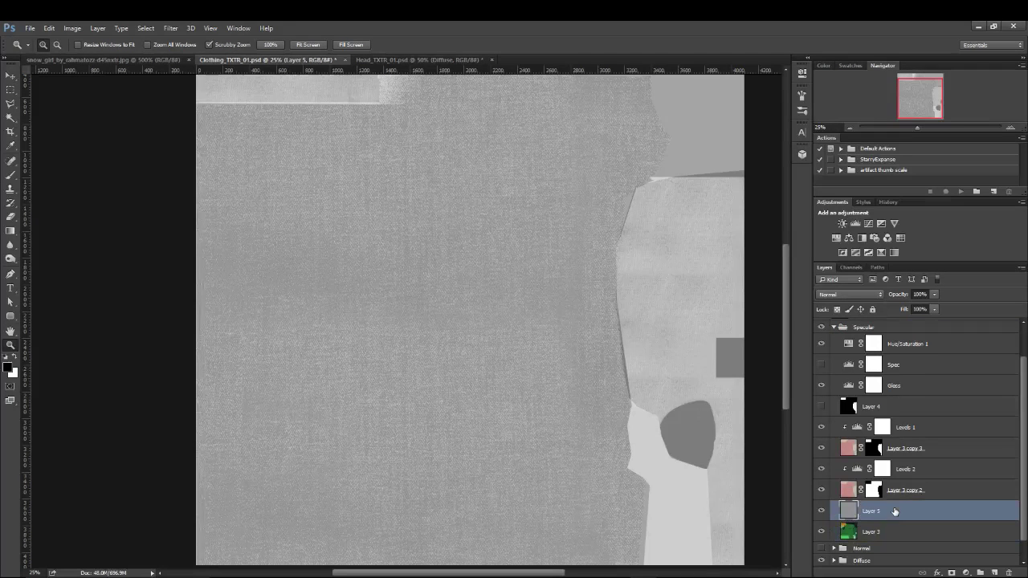
click(858, 537)
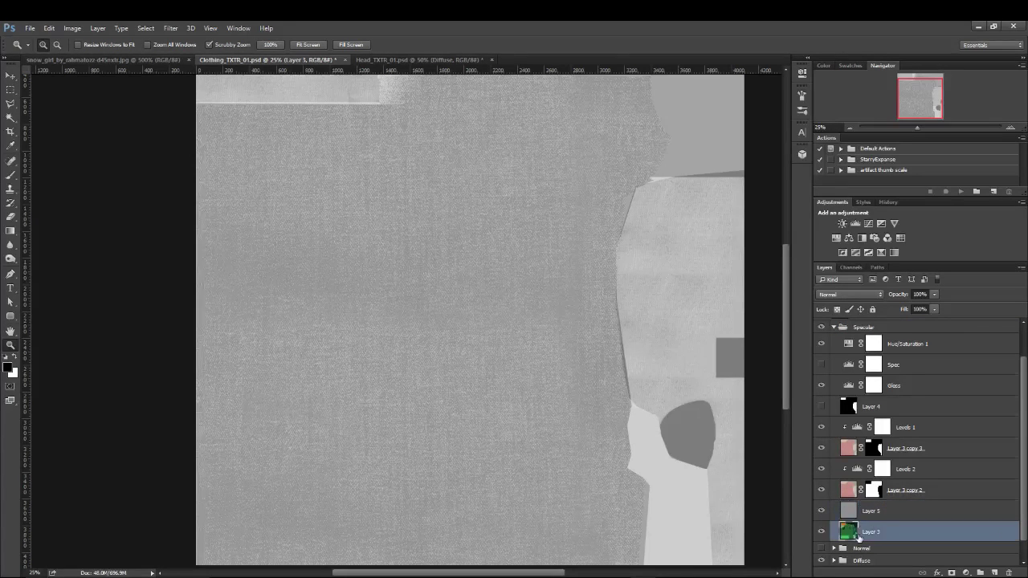
click(822, 532)
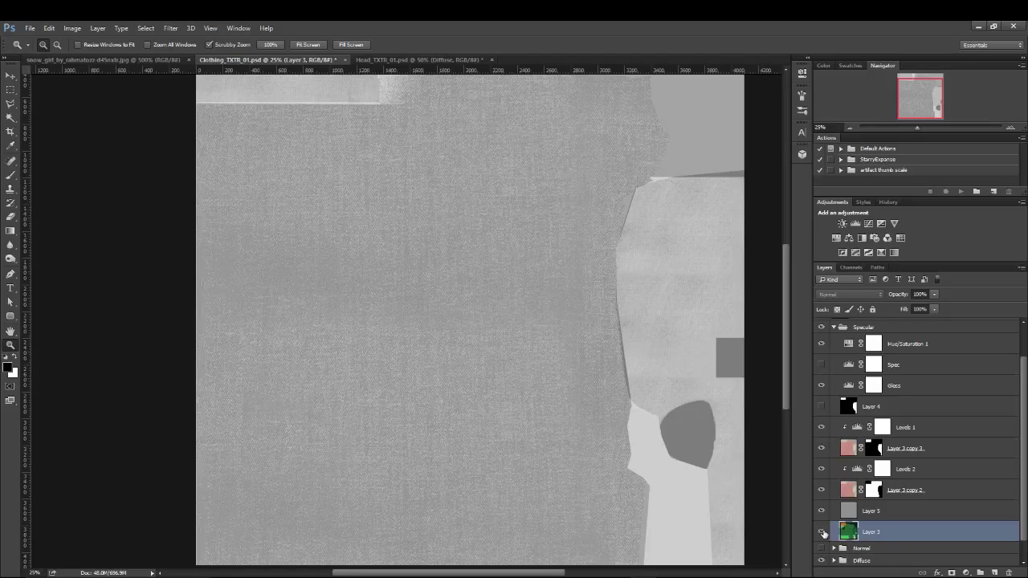
drag(903, 535, 1009, 573)
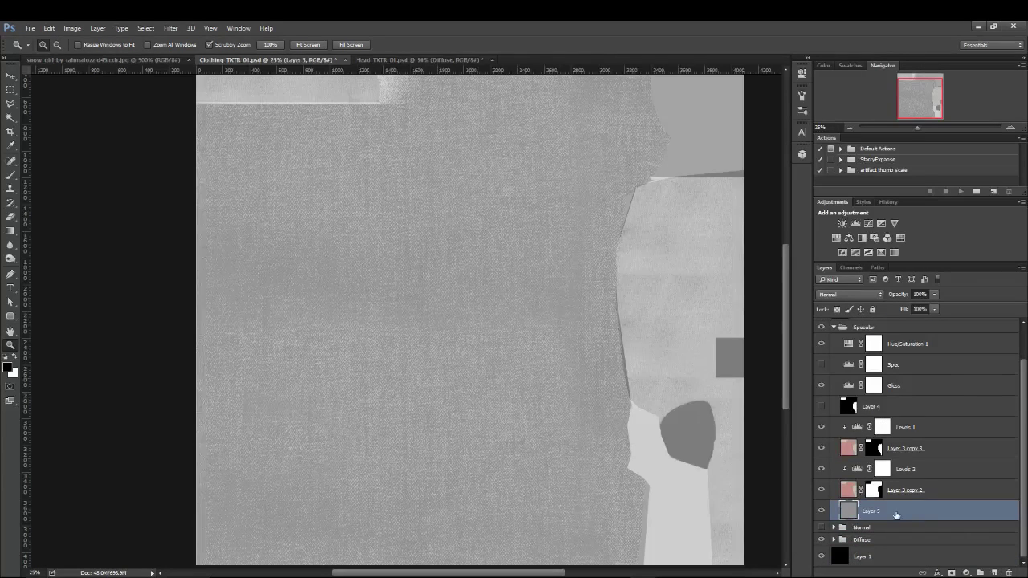
- Turn the grey Layer 5 off and on to compare its effect on the specular map, and inspect Layer 3 copy 2
click(822, 511)
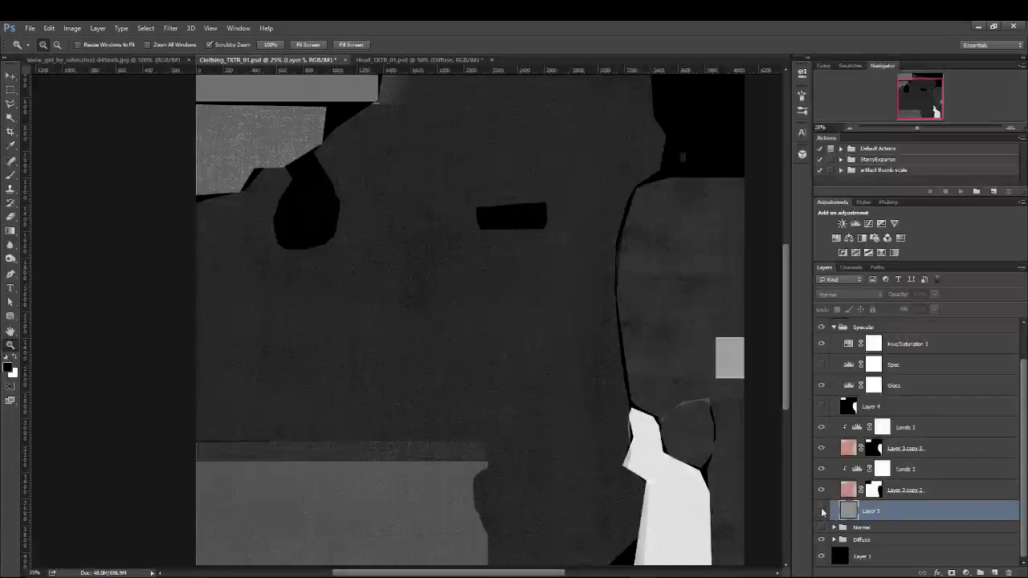
click(822, 511)
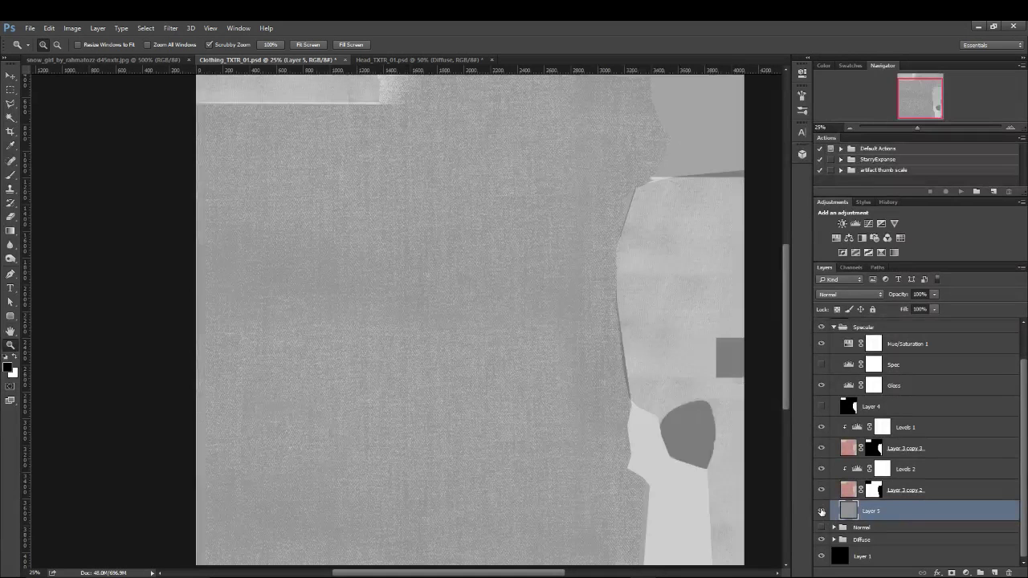
click(959, 488)
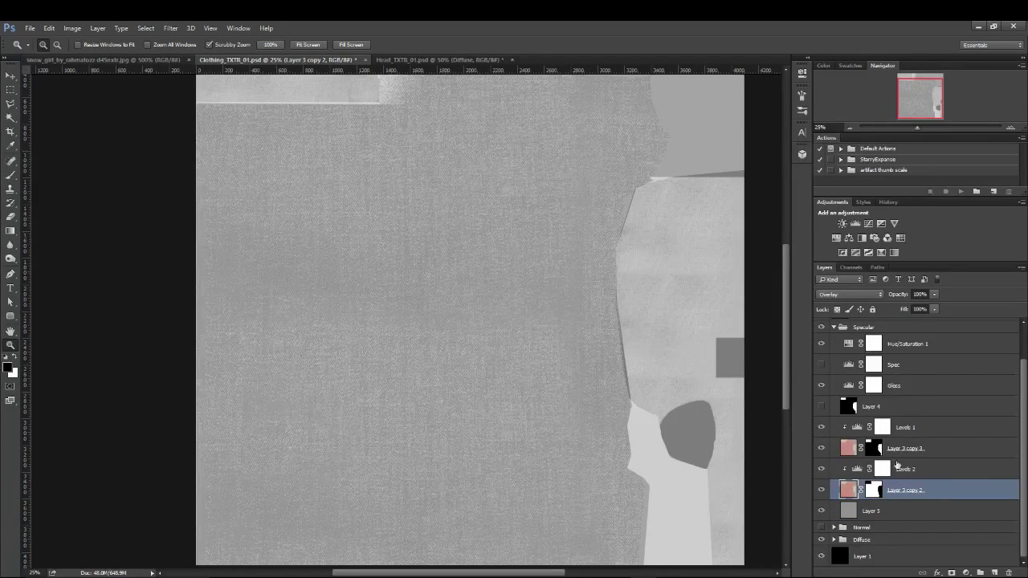
drag(592, 314, 455, 284)
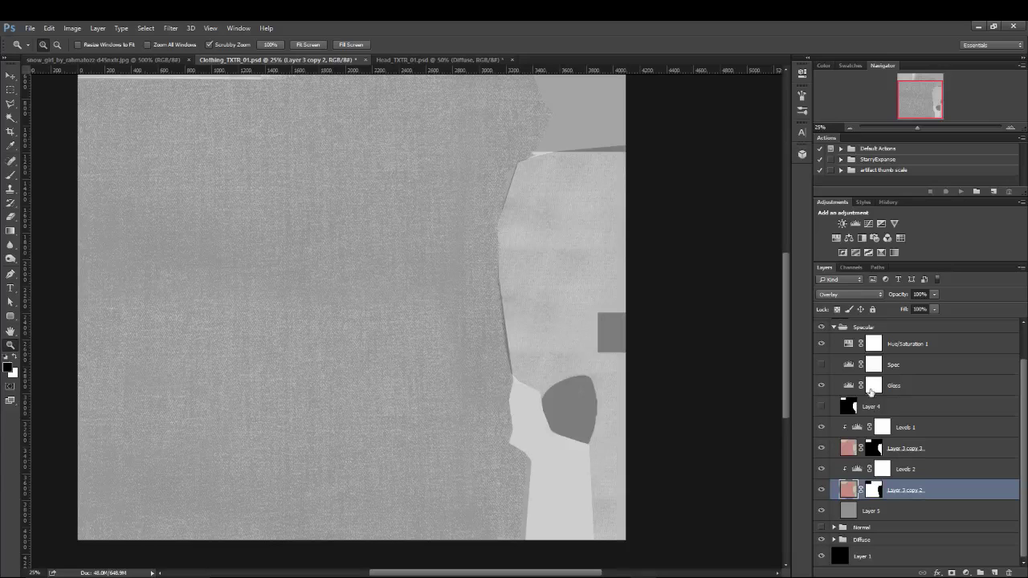
click(862, 327)
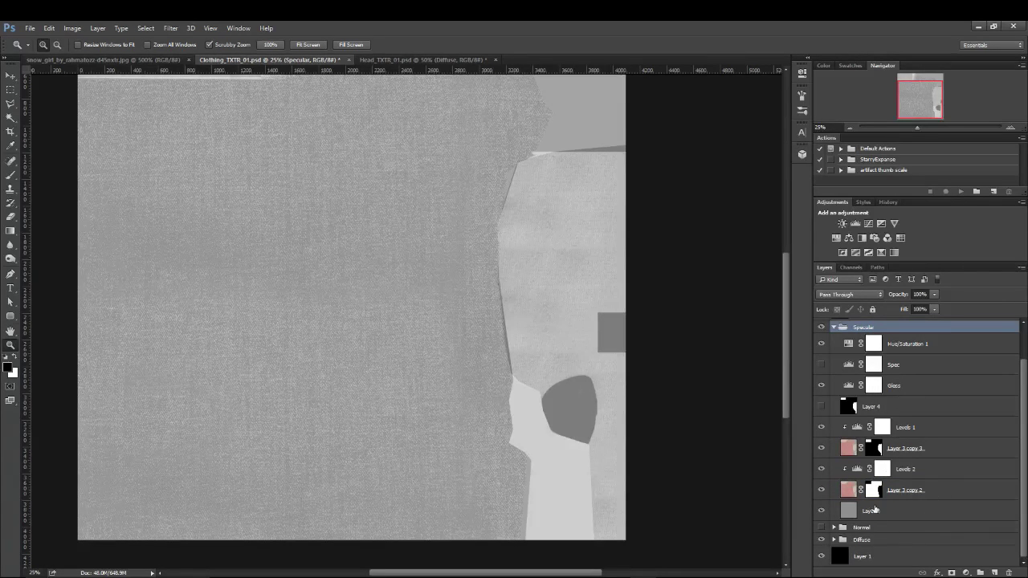
- Display the layer mask of Layer 3 copy 3 by itself, and return to the normal image view
click(878, 453)
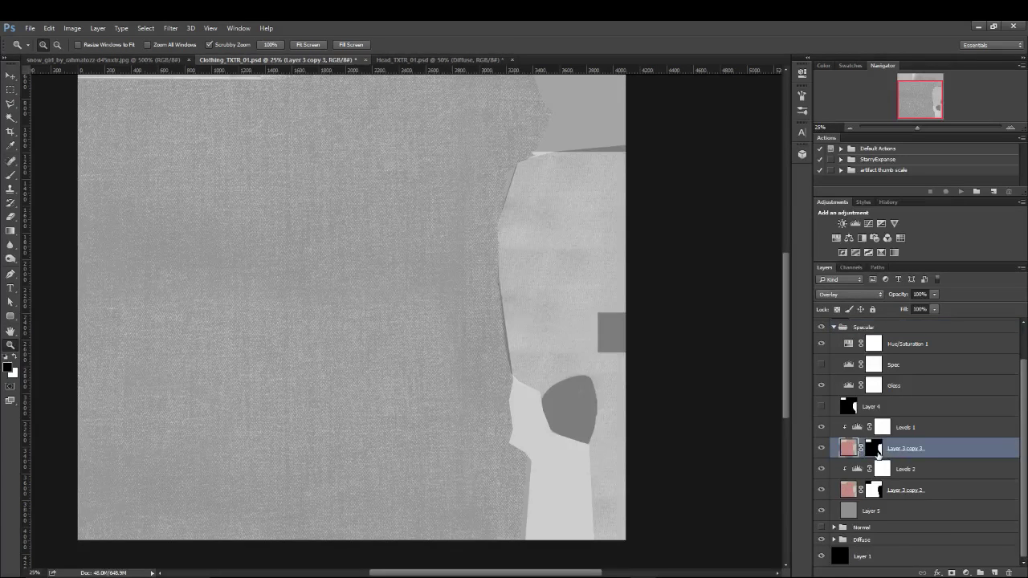
click(876, 448)
alt+click(875, 447)
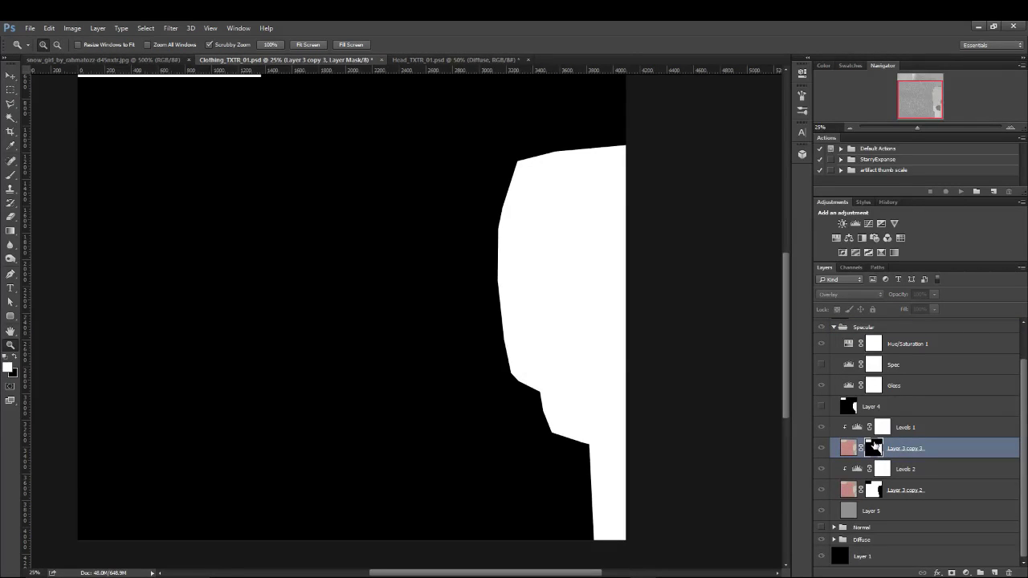
alt+click(875, 447)
- Darken the Levels 1 adjustment above Layer 3 copy 3 by setting its midtone value to 0.38
click(917, 436)
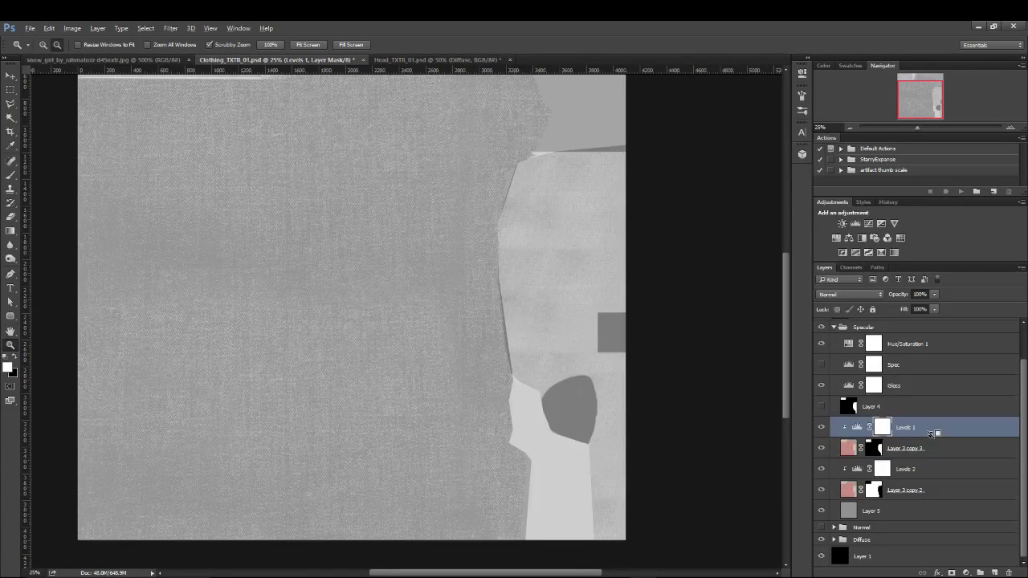
click(856, 427)
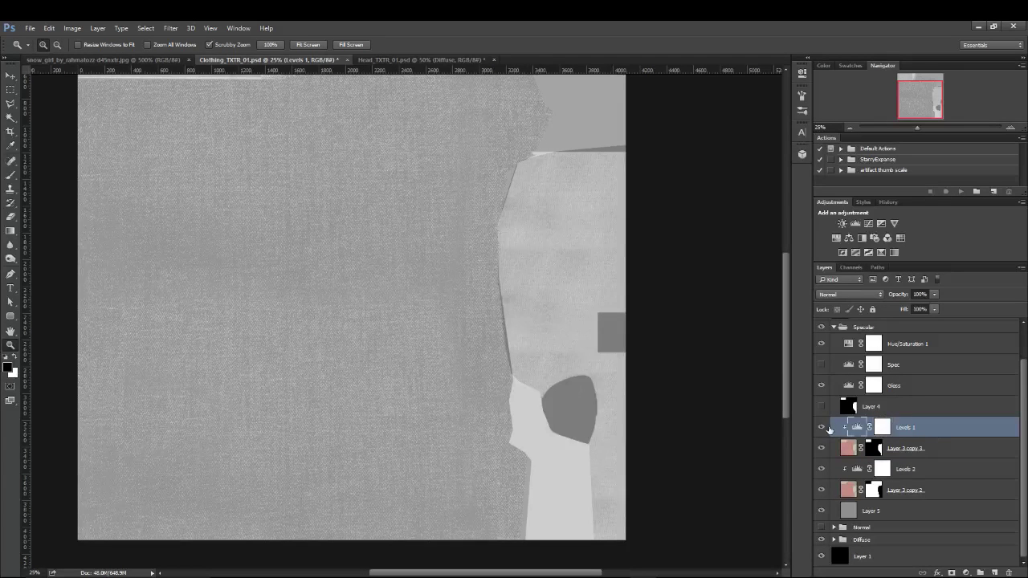
click(819, 428)
click(819, 429)
double_click(855, 427)
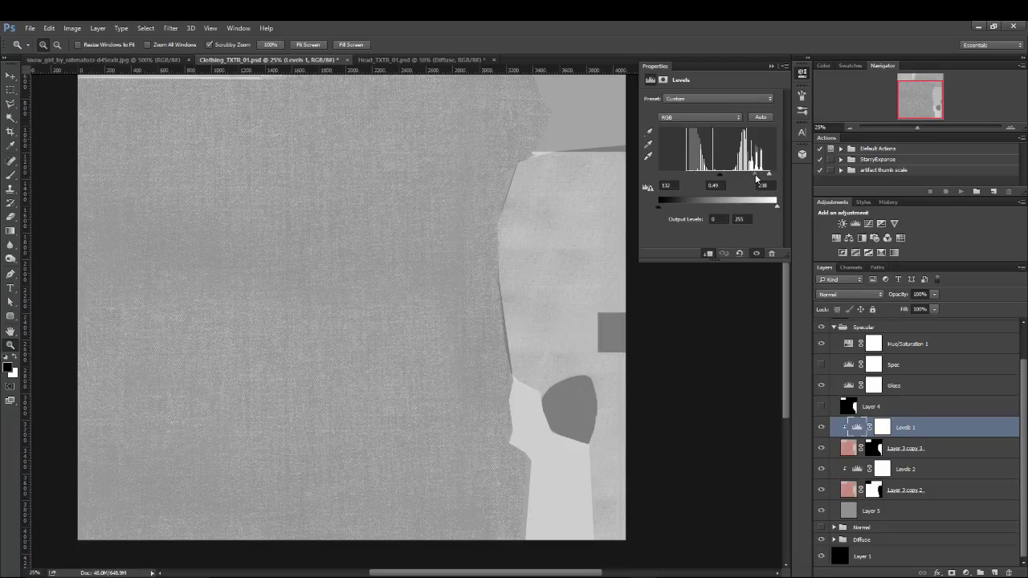
drag(756, 179, 758, 178)
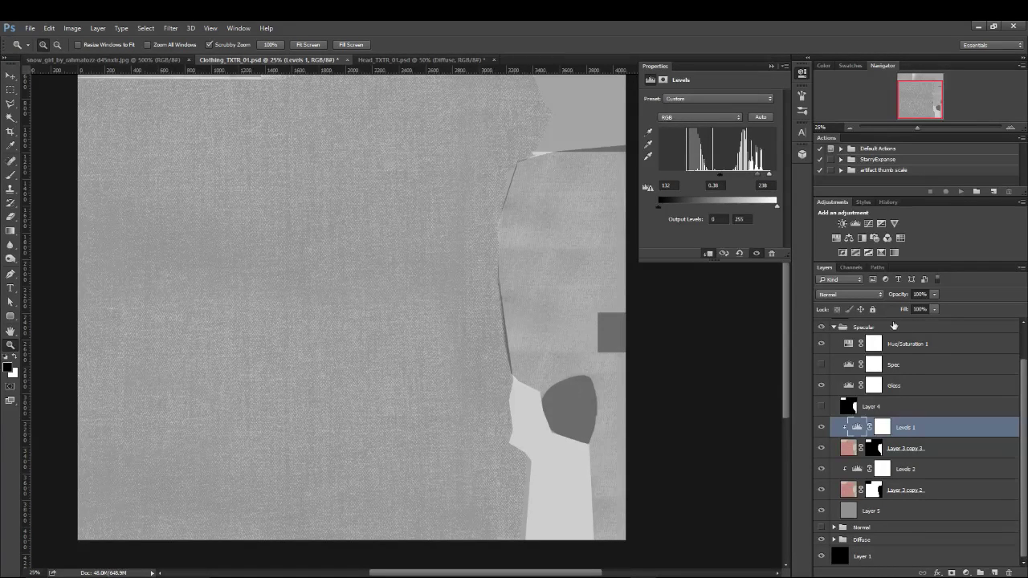
click(771, 65)
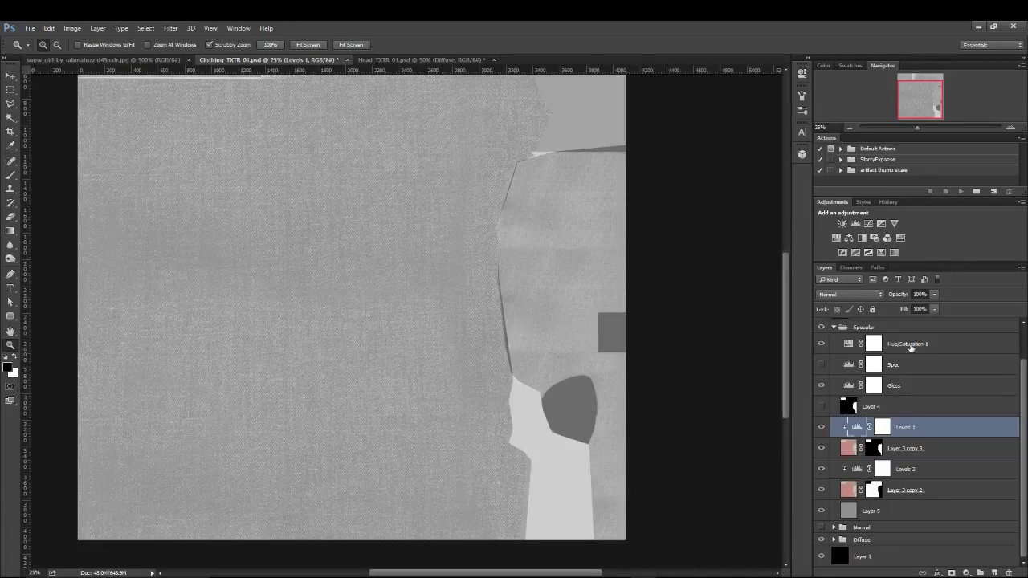
- Alternate the visibility of the Gloss and Spec adjustments to compare both maps, leaving Spec shown and Gloss hidden
drag(1025, 417, 1024, 386)
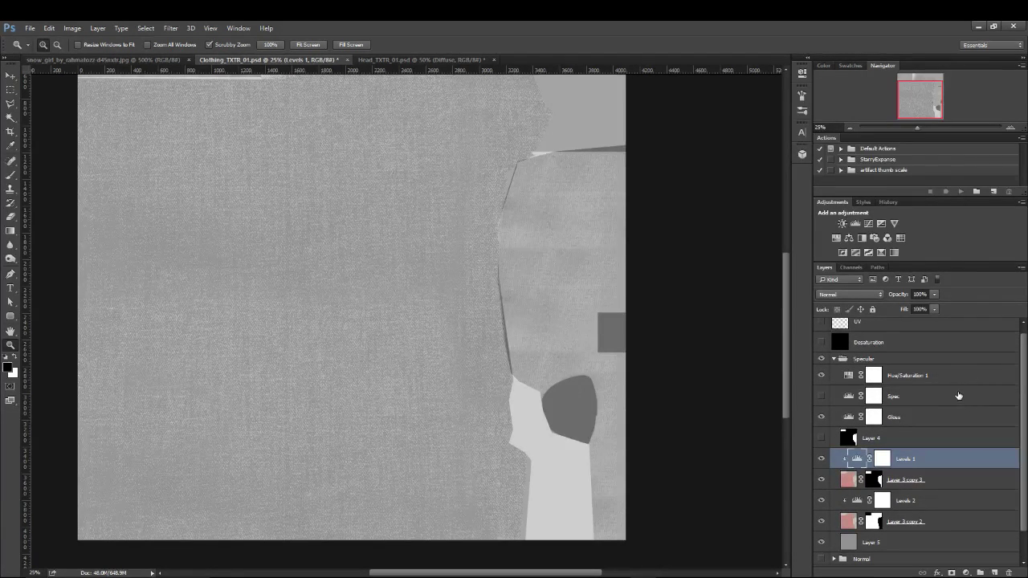
click(822, 417)
click(822, 396)
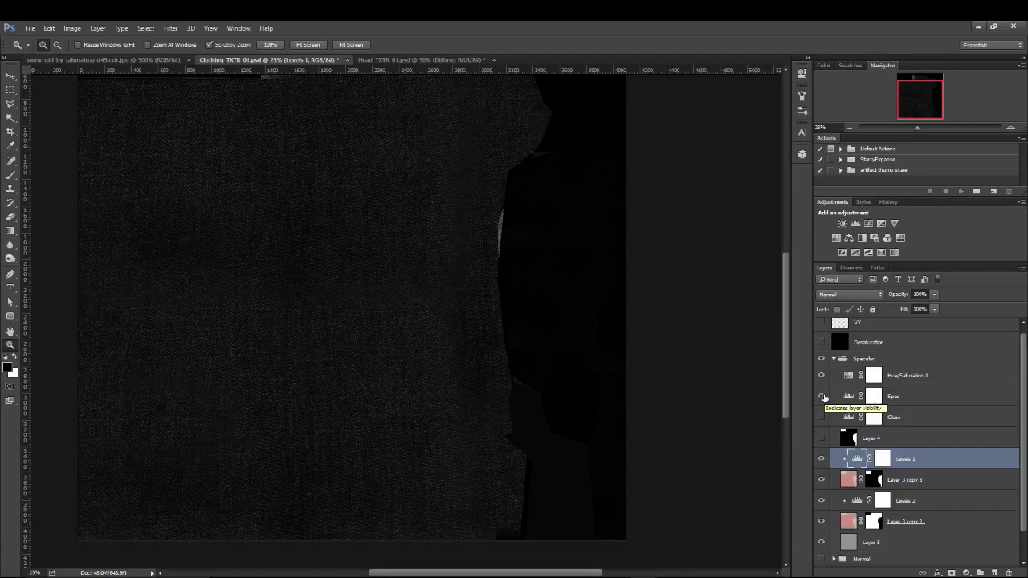
click(822, 396)
click(821, 417)
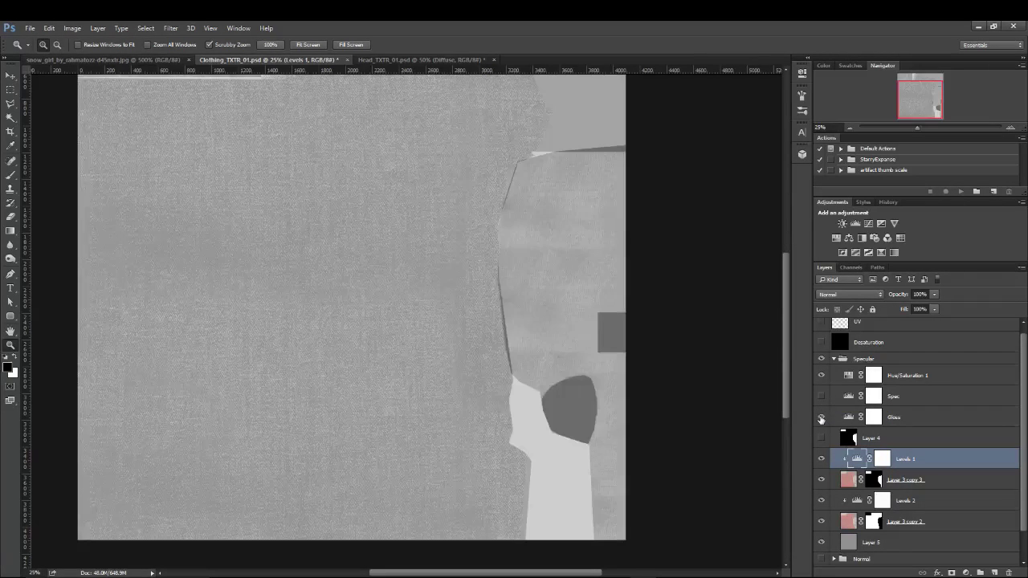
click(821, 397)
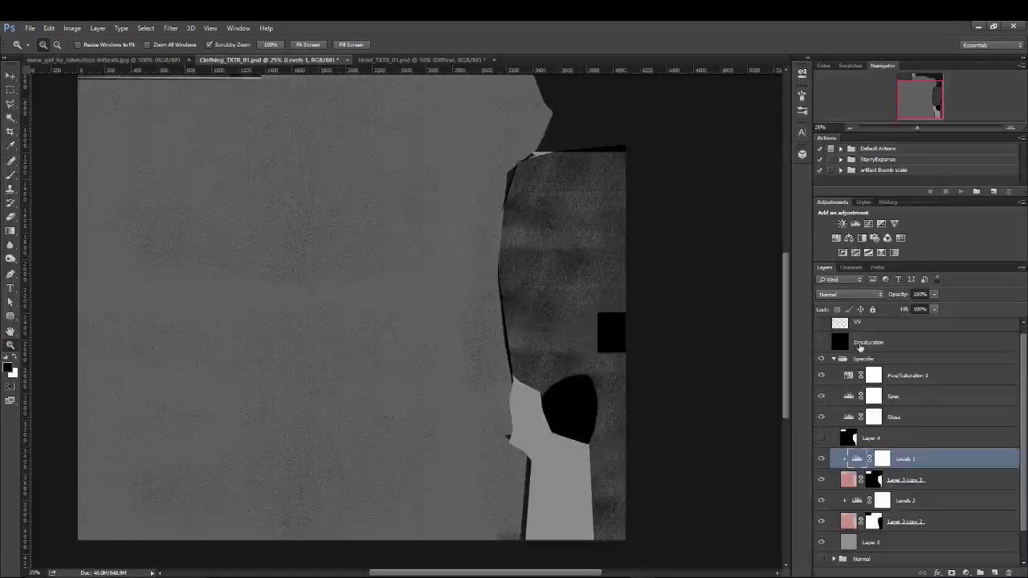
click(821, 417)
- Try brightening the Spec levels adjustment with input levels of 44, 0.69 and 216
double_click(849, 396)
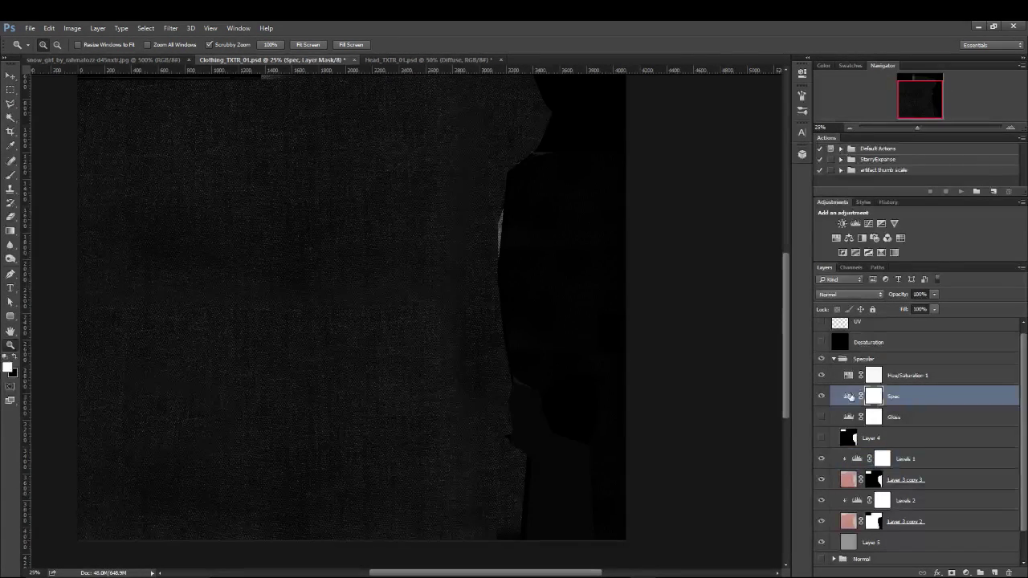
drag(720, 178, 682, 175)
key(ctrl+z)
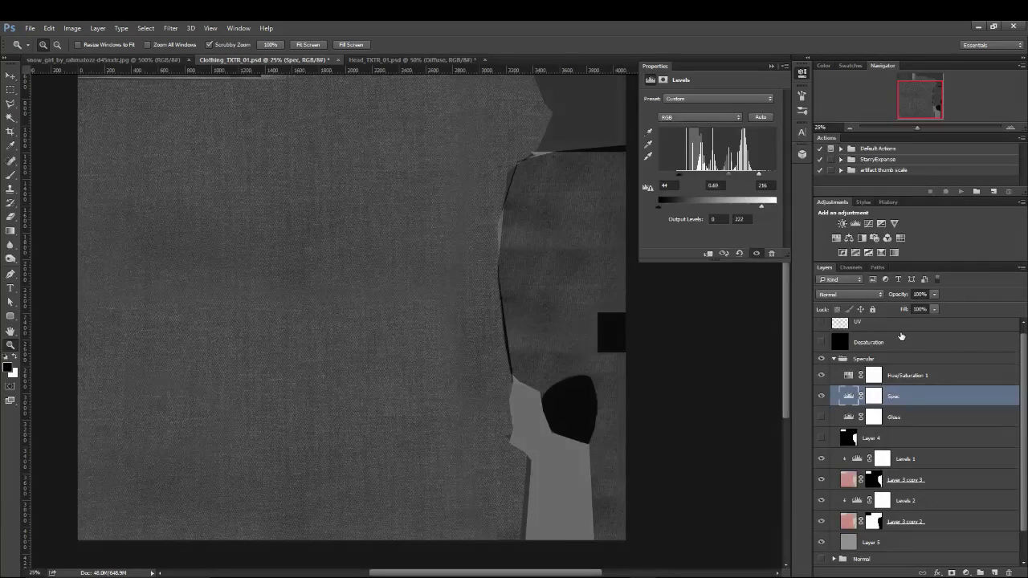
- Undo the Spec and Levels 1 changes and the deletion of Layer 3 in the Specular group
key(ctrl+alt+z)
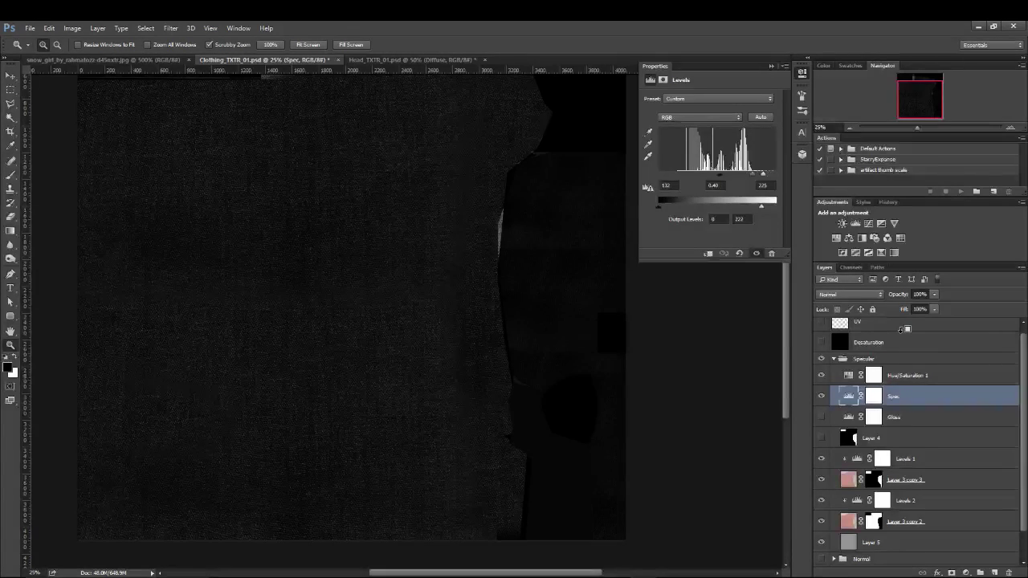
key(ctrl+alt+z)
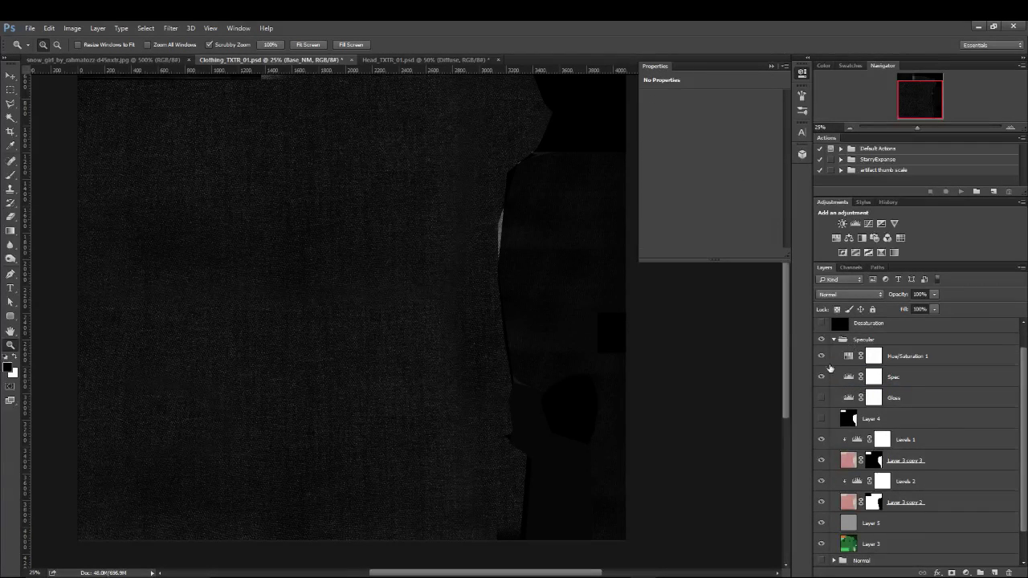
key(ctrl+alt+z)
key(ctrl+alt+z)
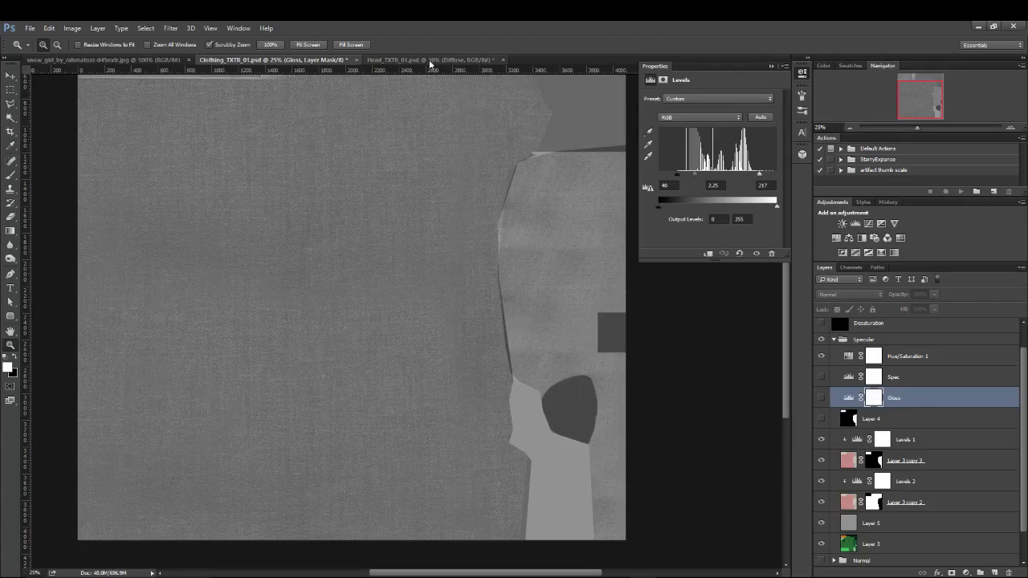
- Switch to the Head_TXTR_01.psd document and view its whole normal map
click(391, 61)
click(772, 66)
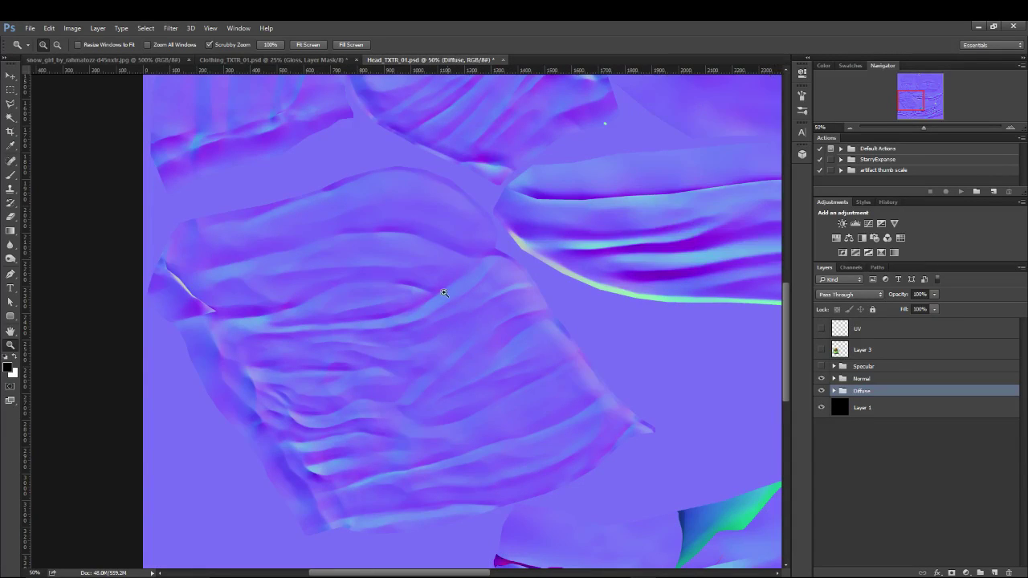
alt+click(511, 248)
alt+click(511, 248)
alt+click(311, 121)
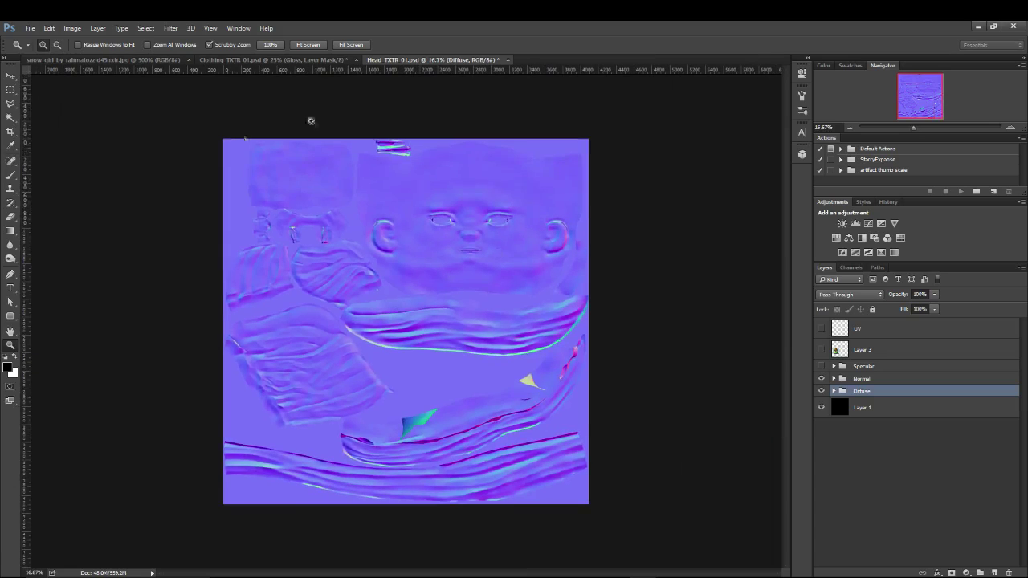
- Select the Normal group and check the layers it contains, including face_NM
click(870, 380)
click(833, 378)
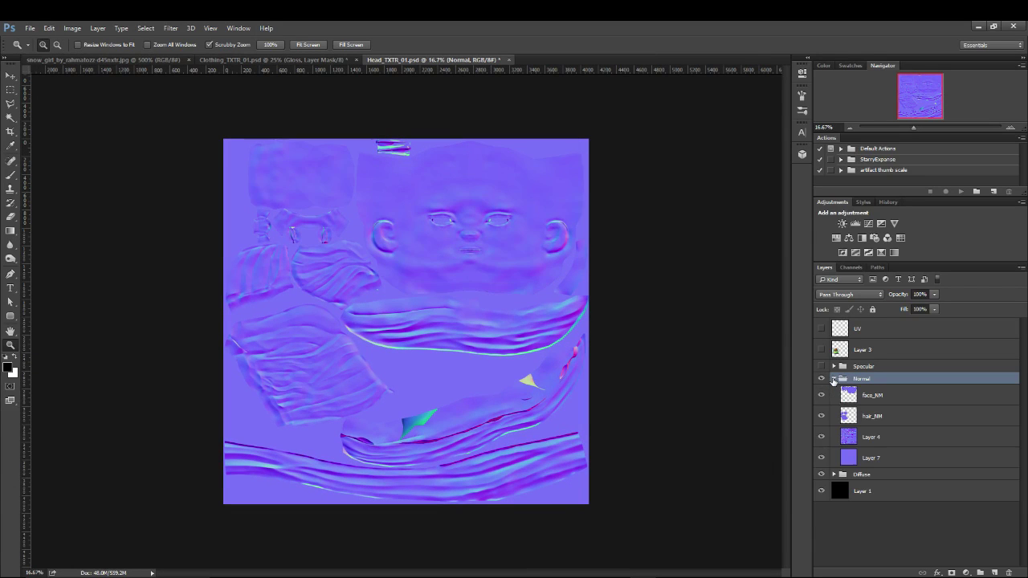
click(884, 397)
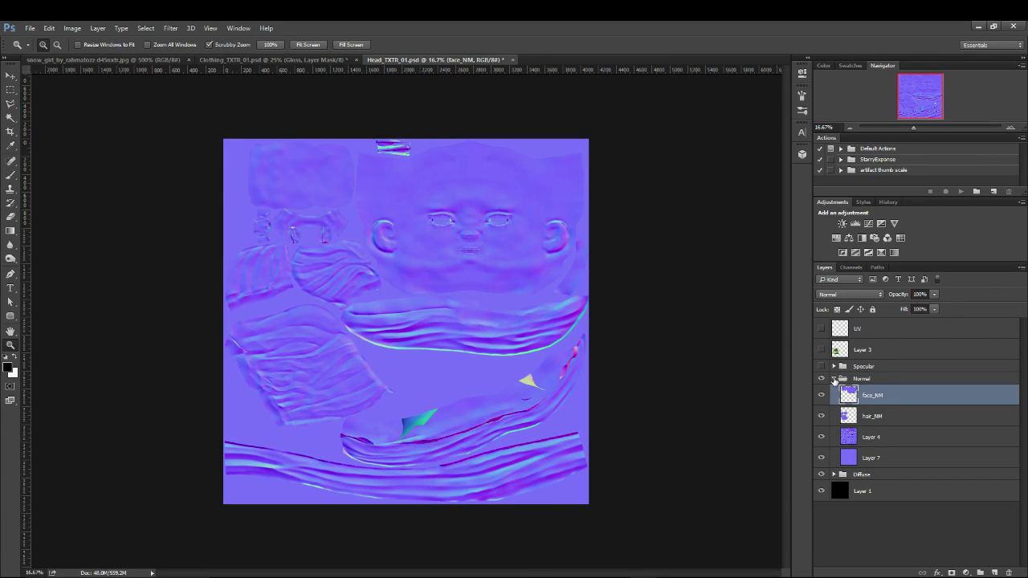
click(834, 379)
- Save the head normal map as the JPEG Head_N.jpg in the project's maya/sourceimages folder, replacing the existing file
click(30, 28)
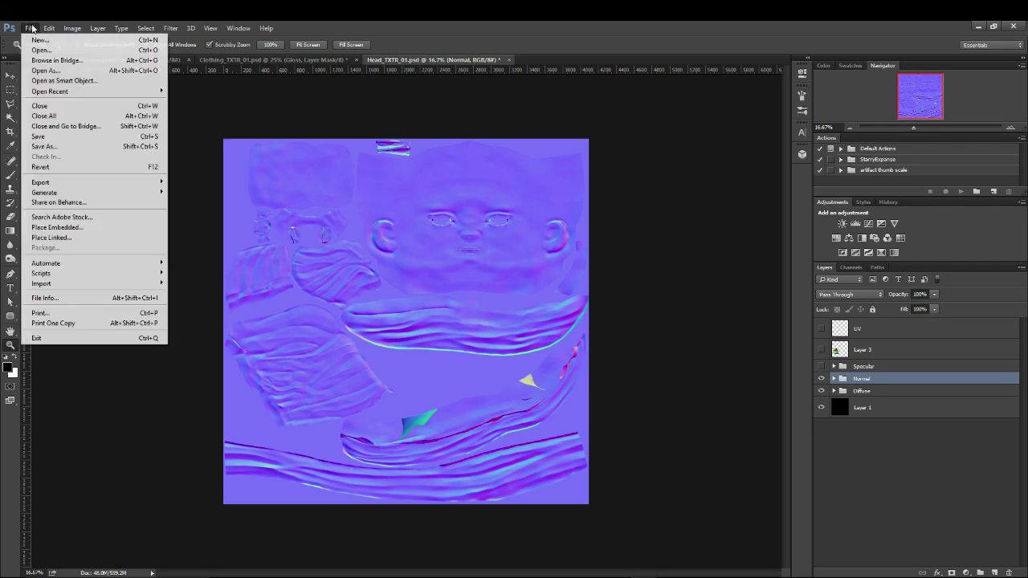
click(44, 146)
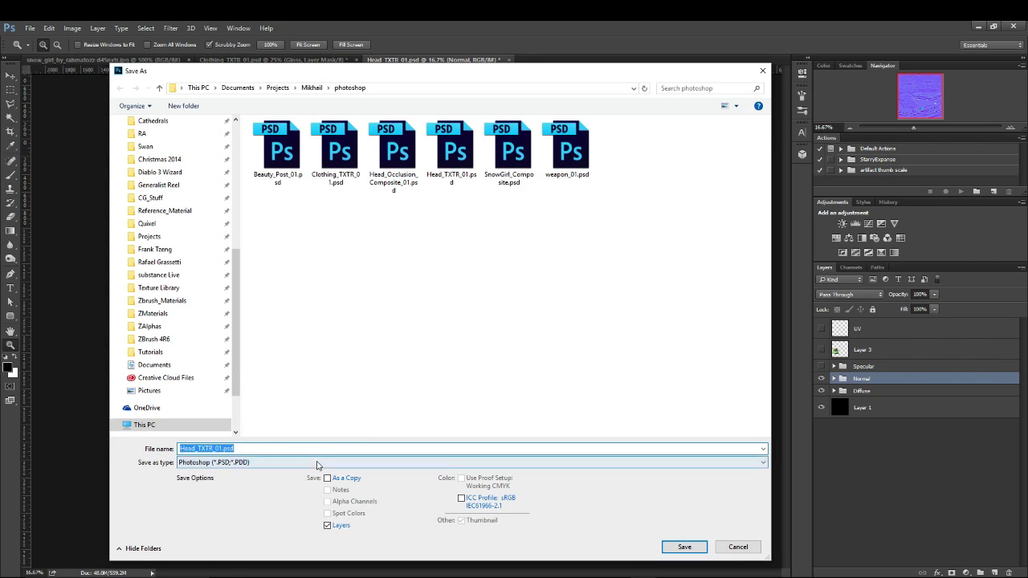
click(317, 463)
click(206, 362)
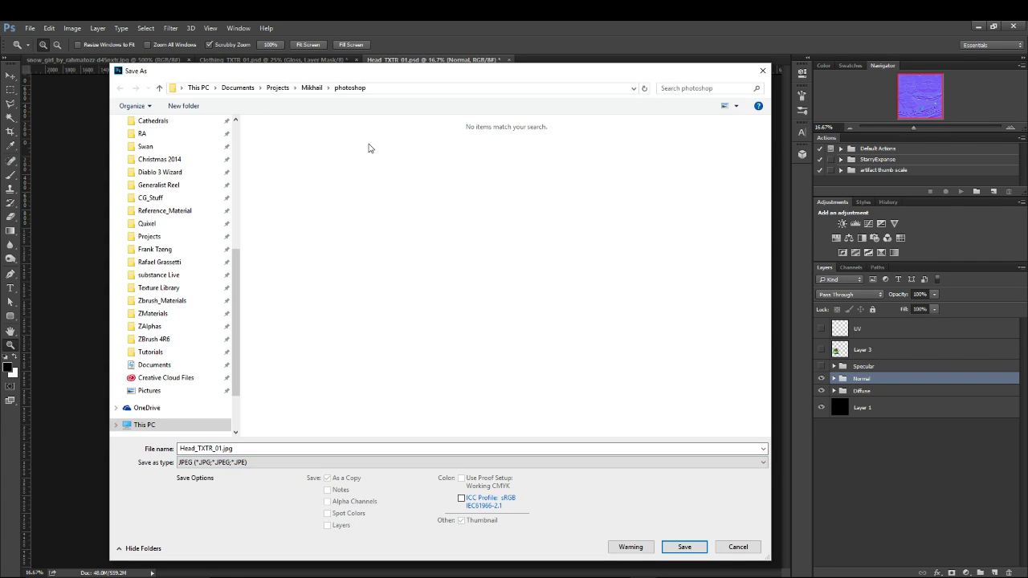
click(312, 87)
double_click(293, 182)
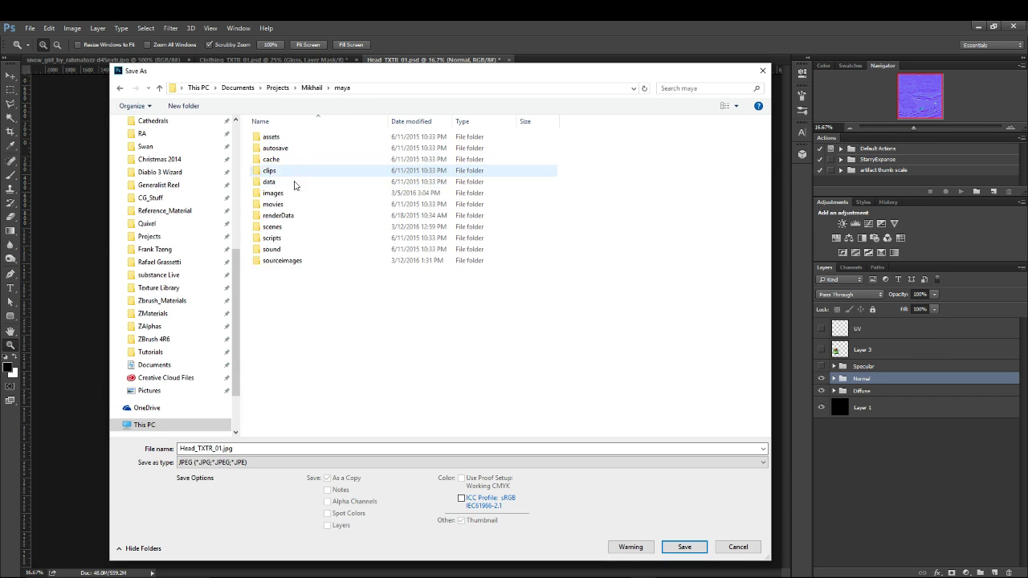
double_click(281, 260)
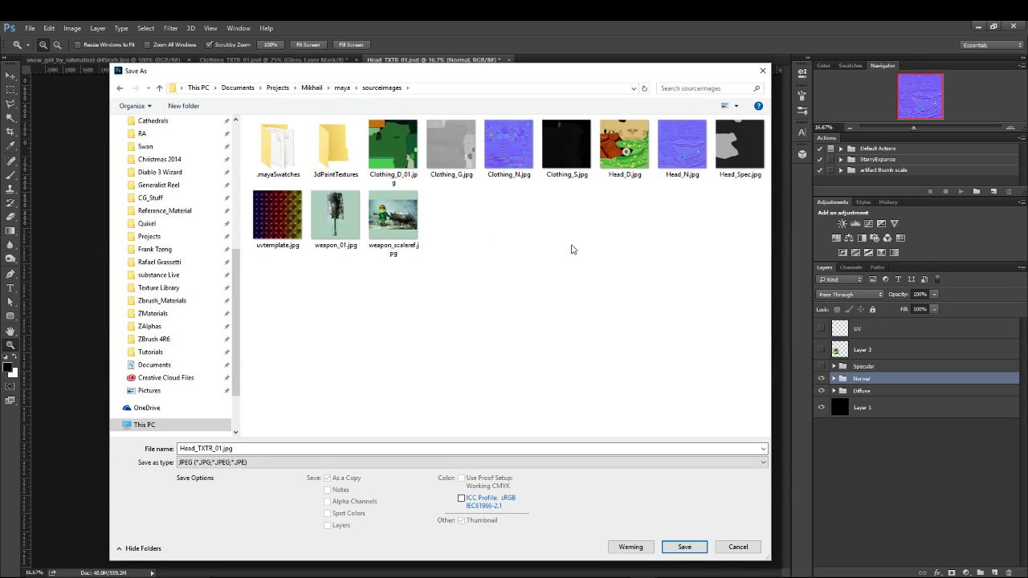
click(689, 165)
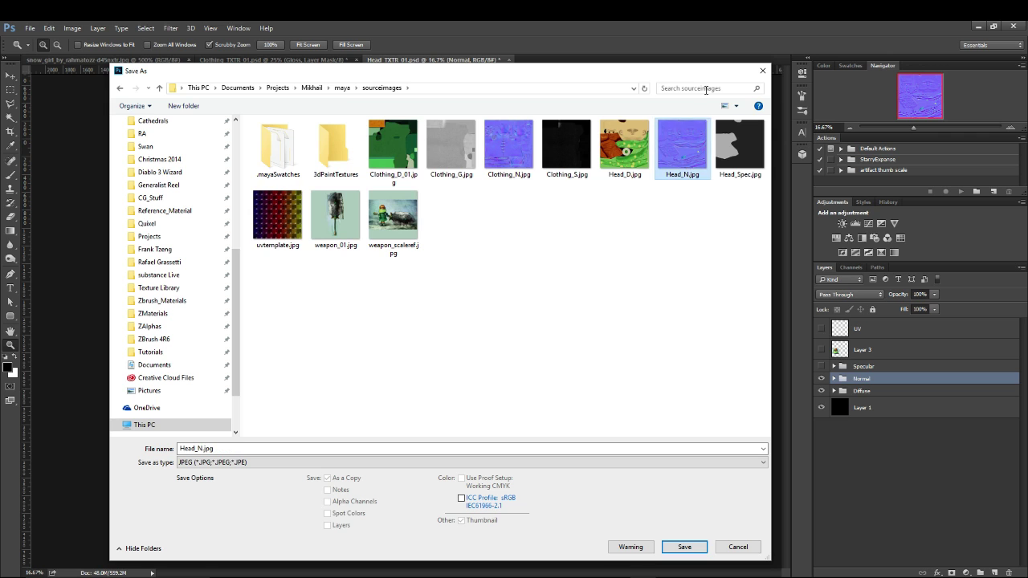
click(684, 548)
click(542, 306)
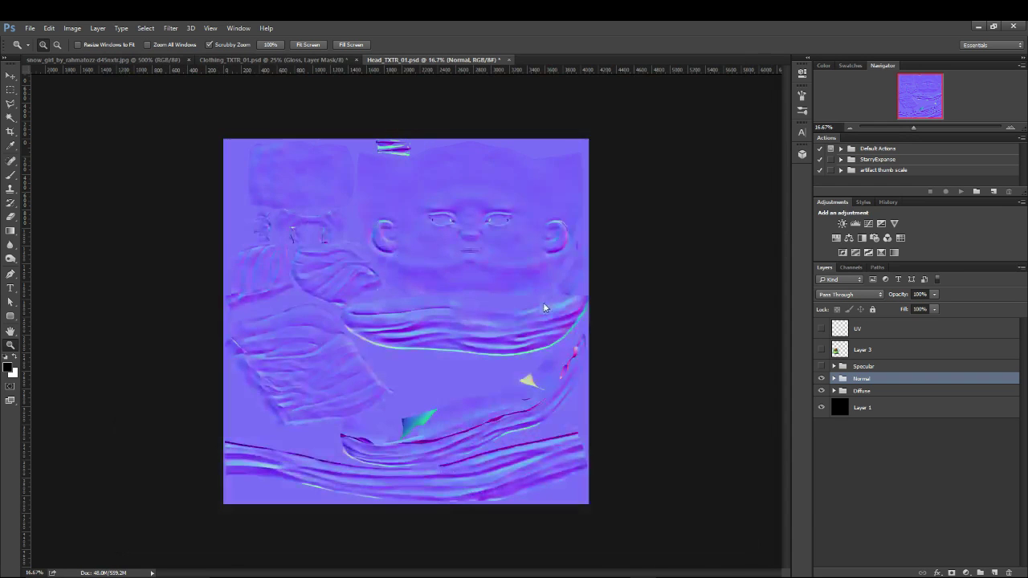
click(164, 238)
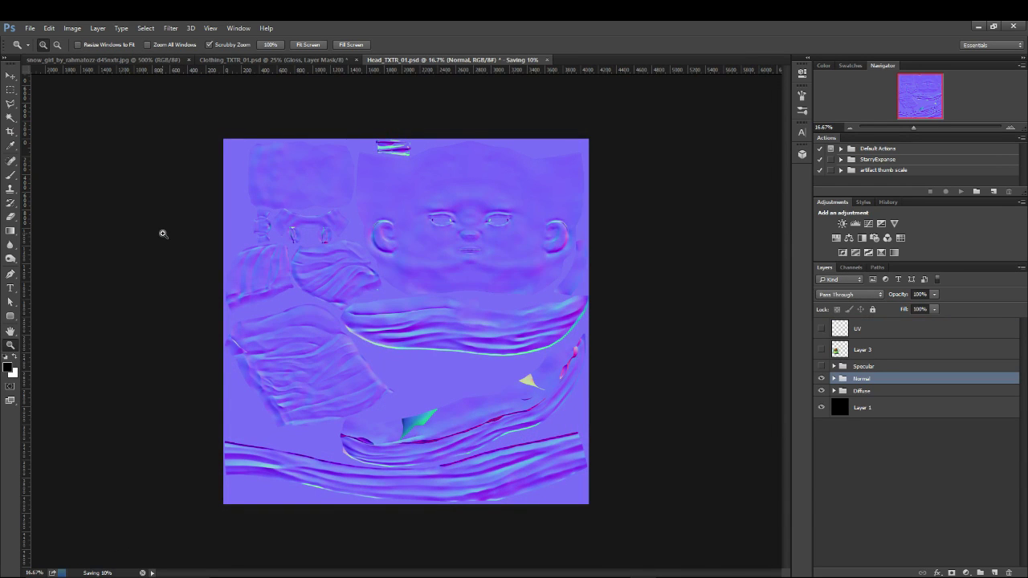
- Hide the Normal group and save the head diffuse map as the JPEG Head_D.jpg in maya/sourceimages, replacing the existing file
click(821, 379)
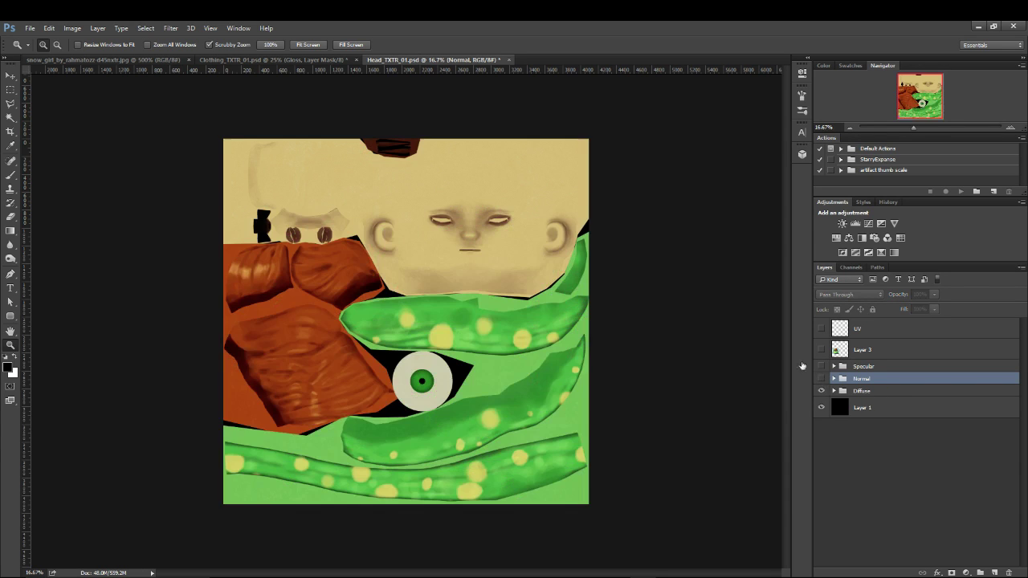
click(30, 28)
click(49, 147)
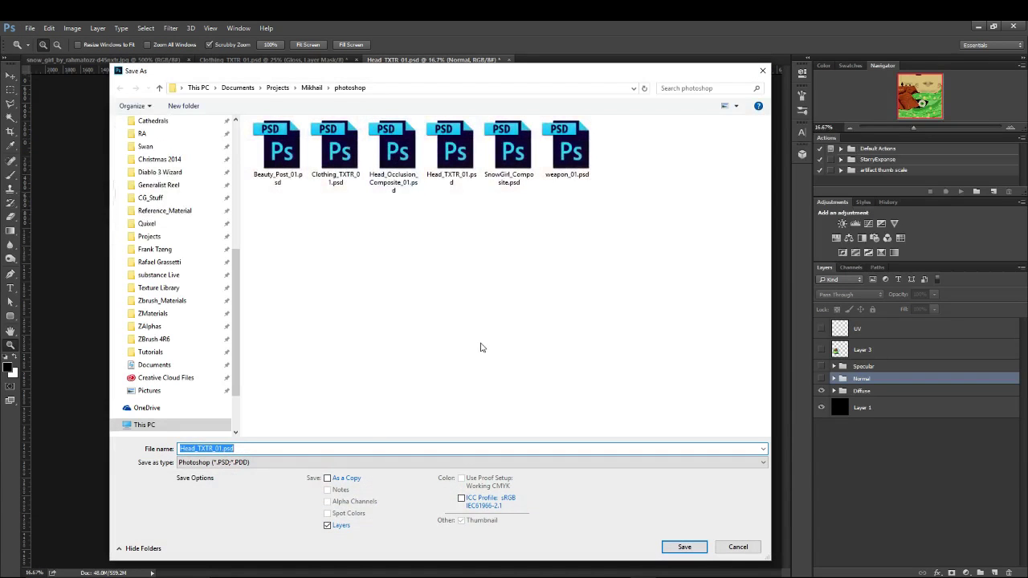
click(225, 466)
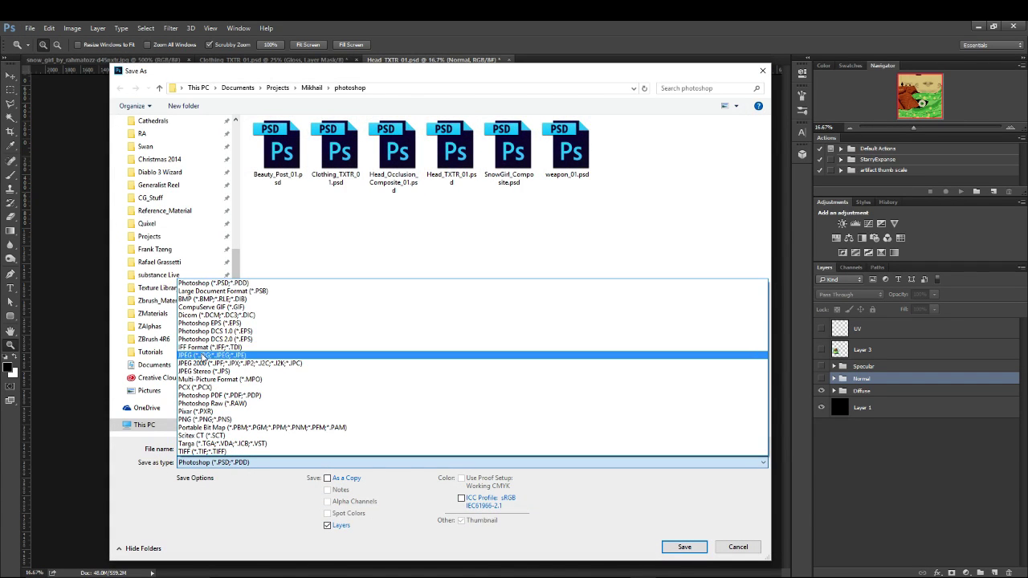
click(213, 355)
click(310, 88)
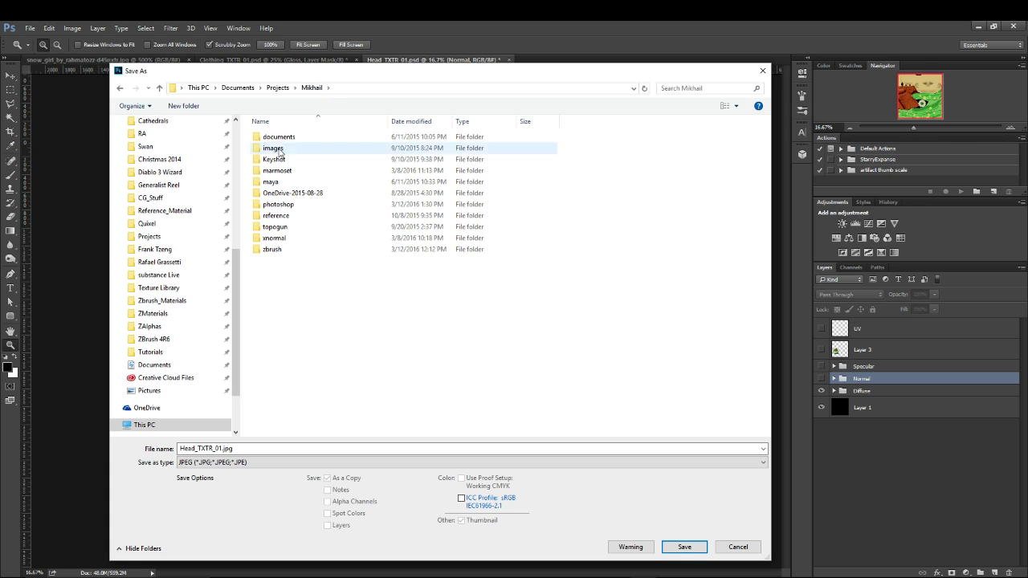
double_click(277, 183)
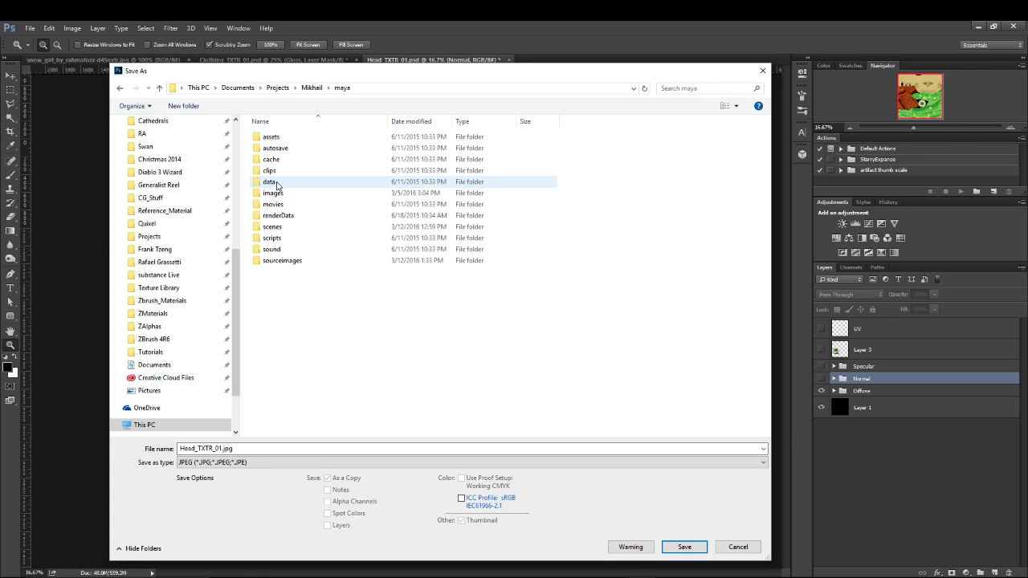
double_click(277, 260)
click(625, 149)
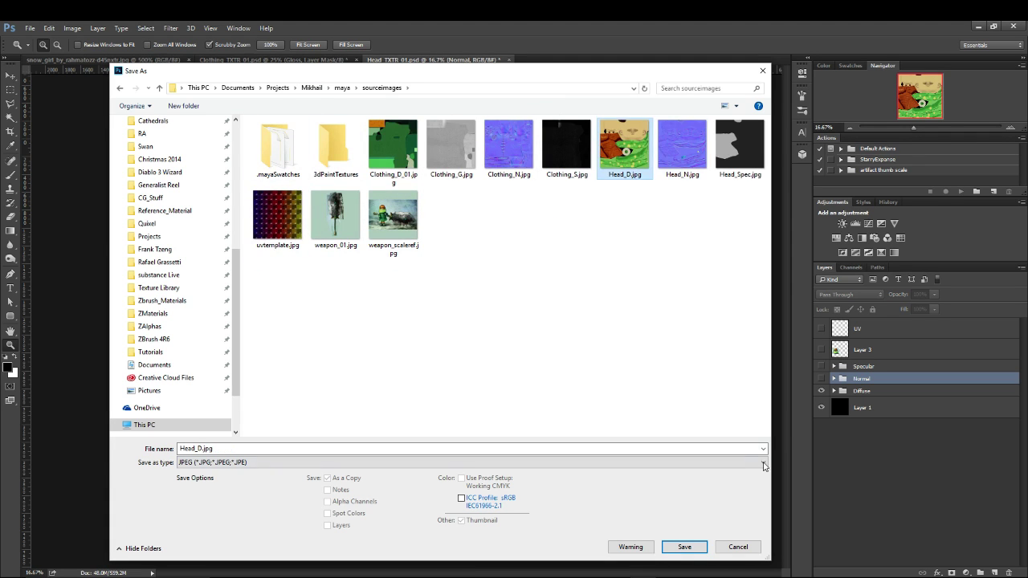
click(691, 548)
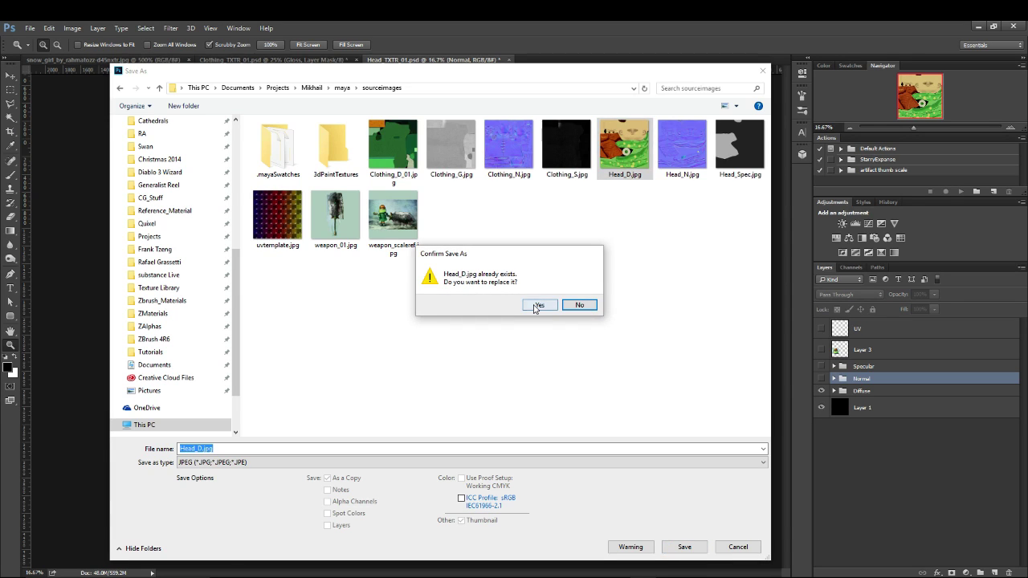
click(537, 307)
click(179, 244)
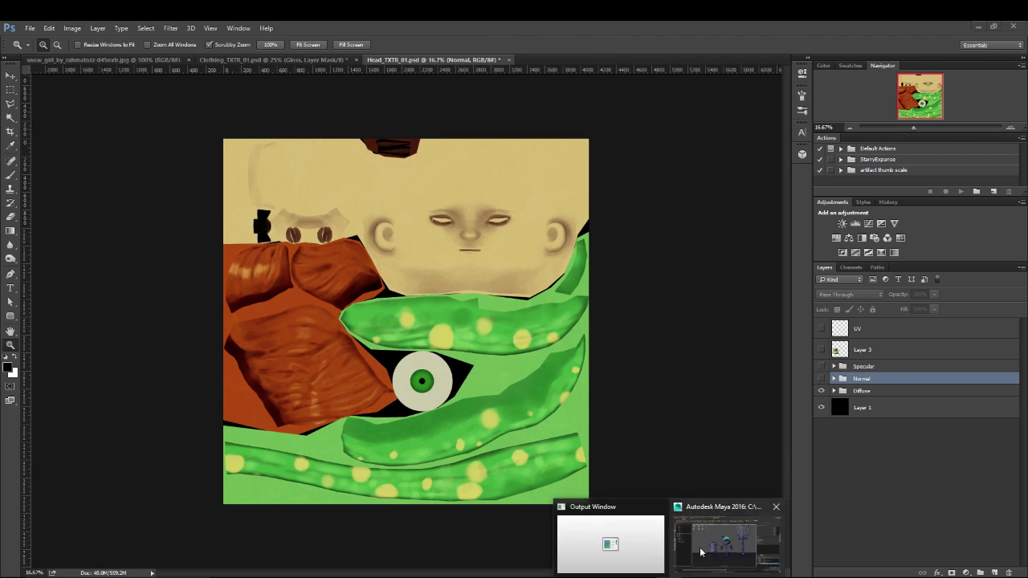
- Switch to Maya and select the separate coat mesh, polySurface1, beside the character
click(726, 540)
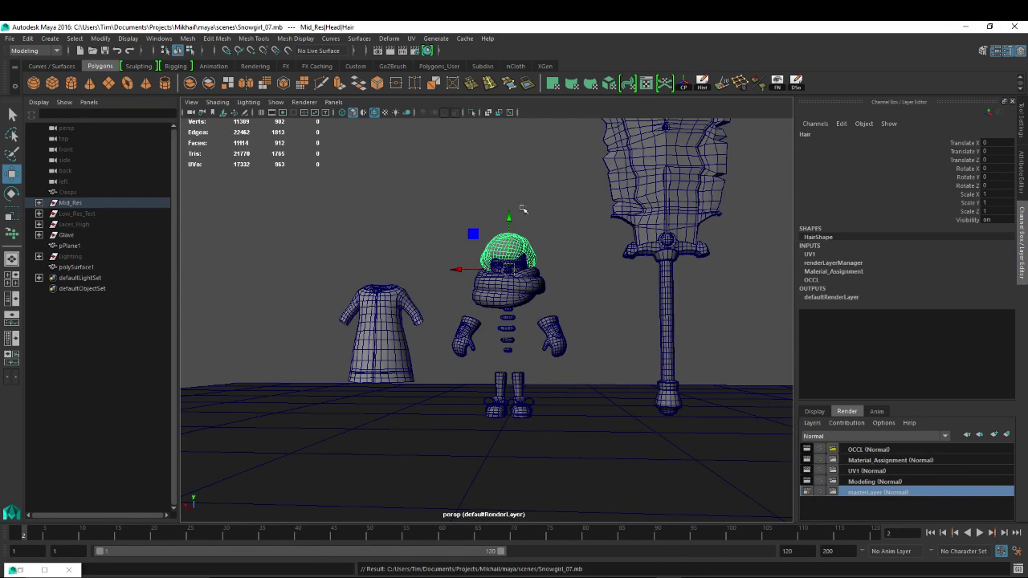
alt+drag(524, 209, 479, 271)
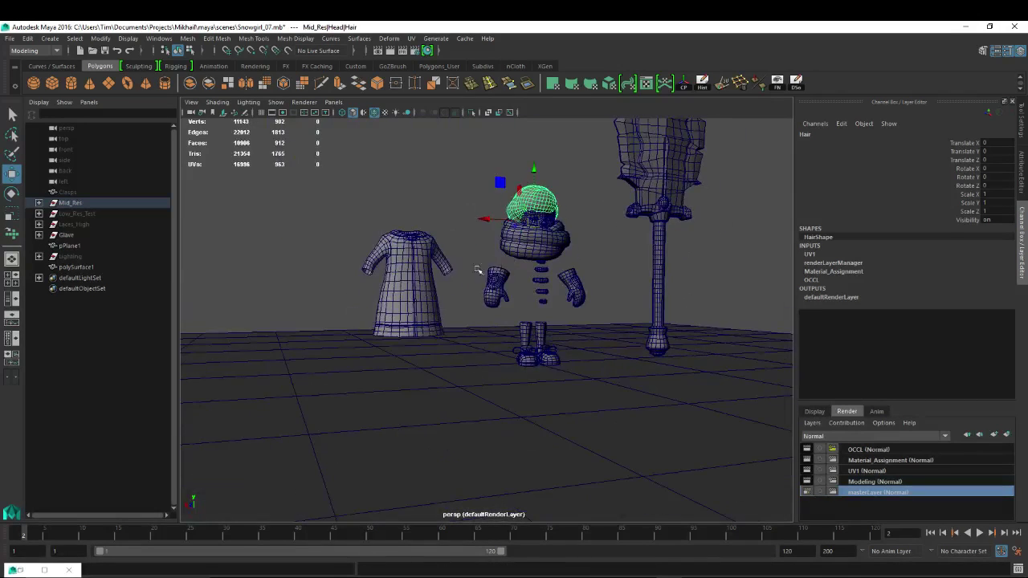
click(401, 266)
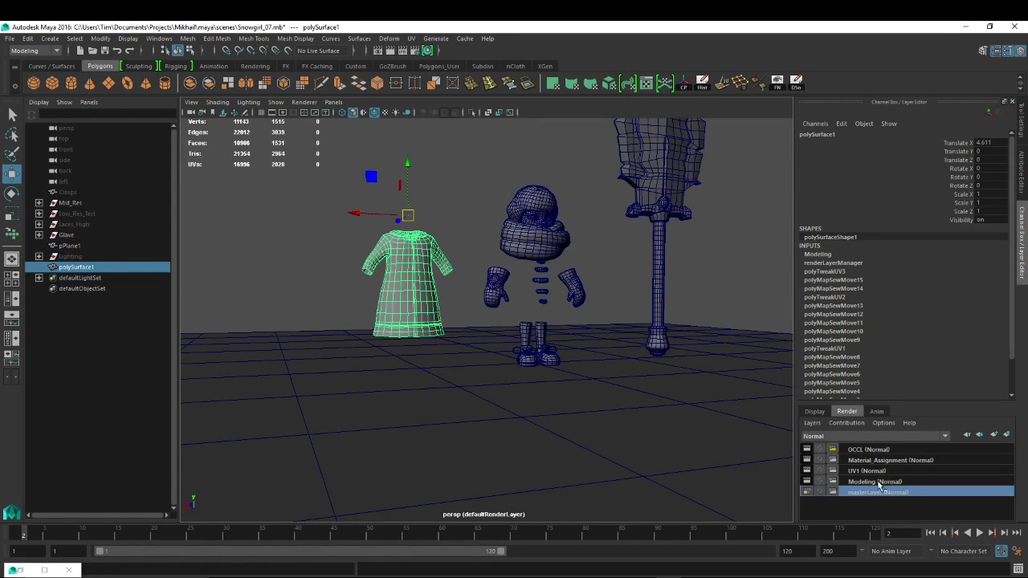
- Expand the Mid_Res group and turn on the visibility of Jacket_Old
click(68, 202)
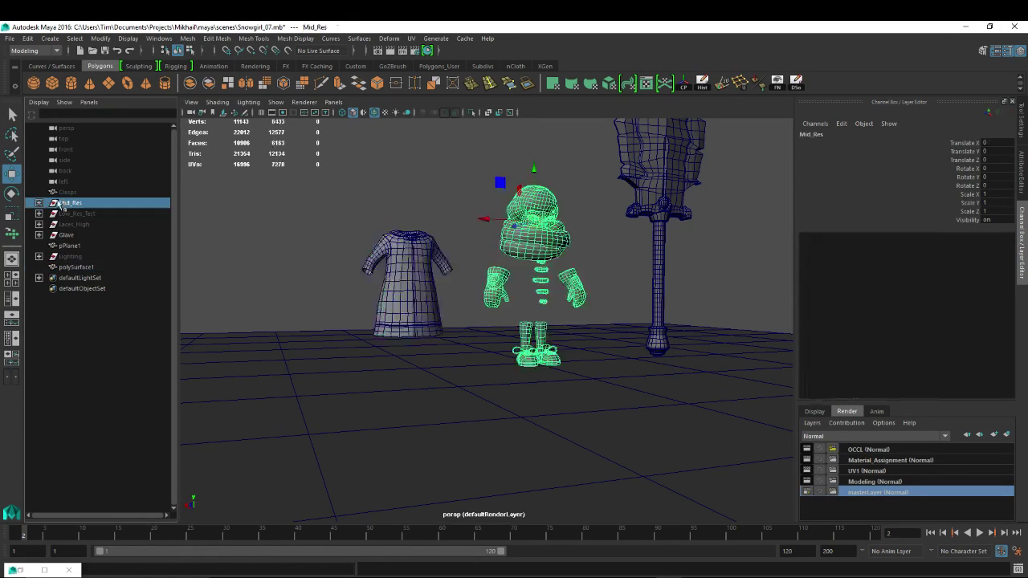
click(39, 202)
click(83, 223)
click(83, 215)
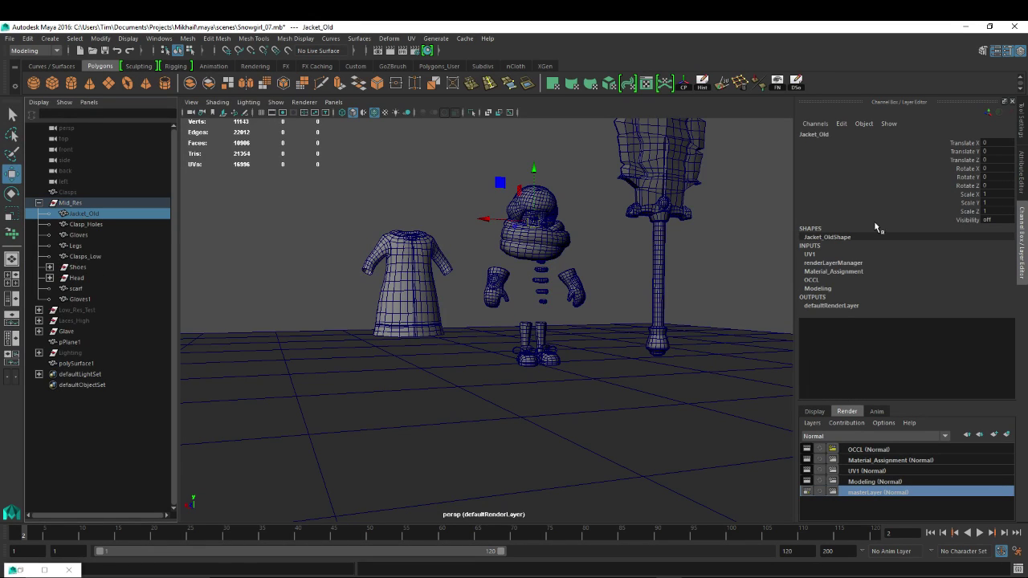
click(1003, 222)
text(1)
key(Return)
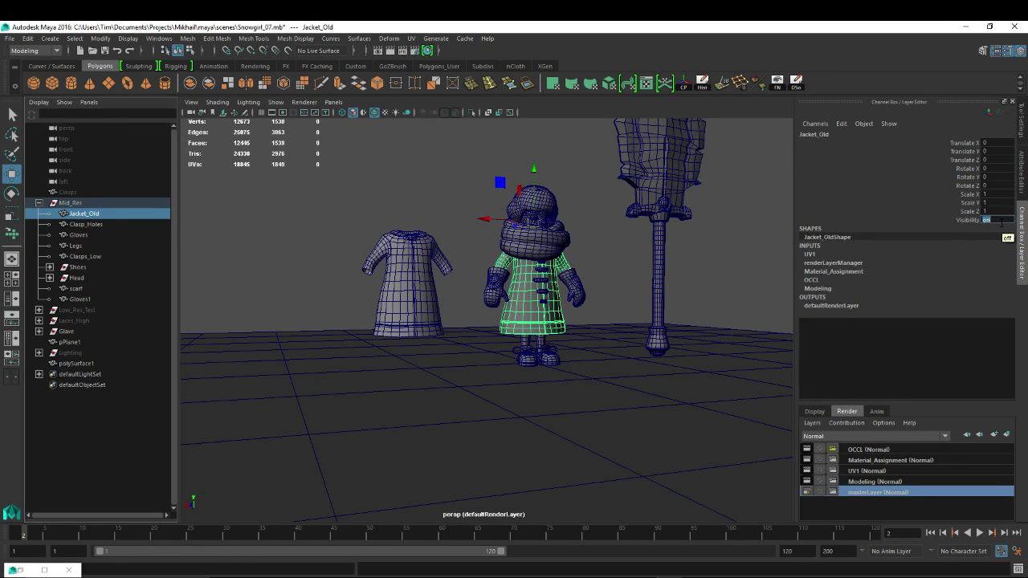
scroll(641, 334, up, 2)
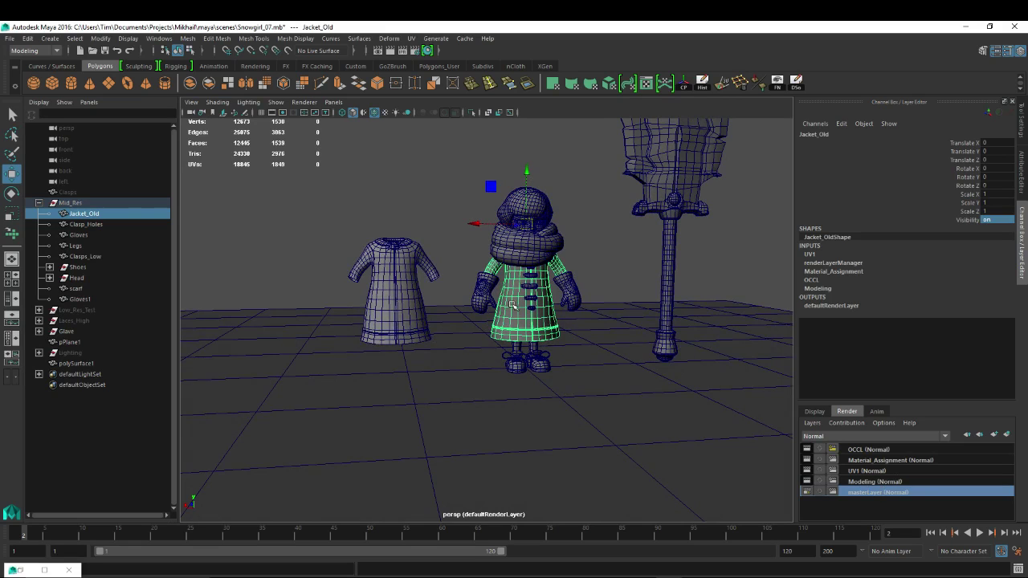
- Isolate Jacket_Old and polySurface1 and move polySurface1 over the old jacket, to a Translate X of -0.063, to compare them
shift+click(404, 278)
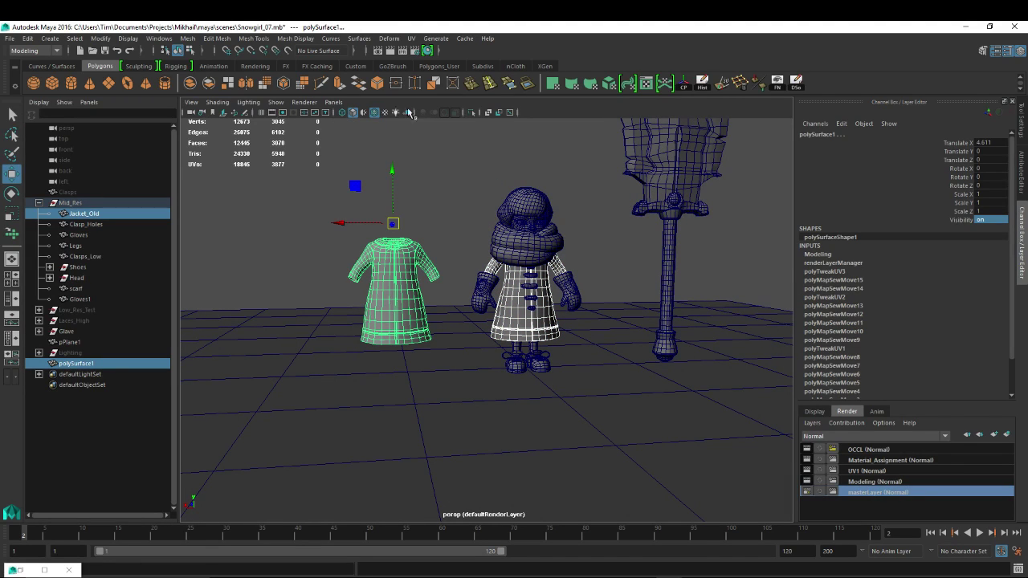
click(472, 112)
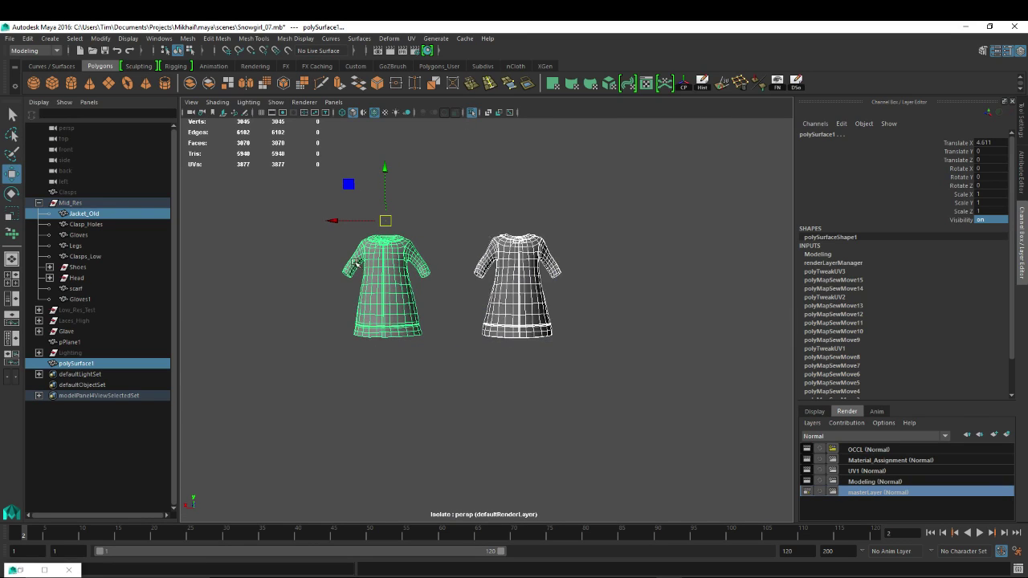
click(399, 257)
middle_drag(399, 257, 438, 275)
key(f)
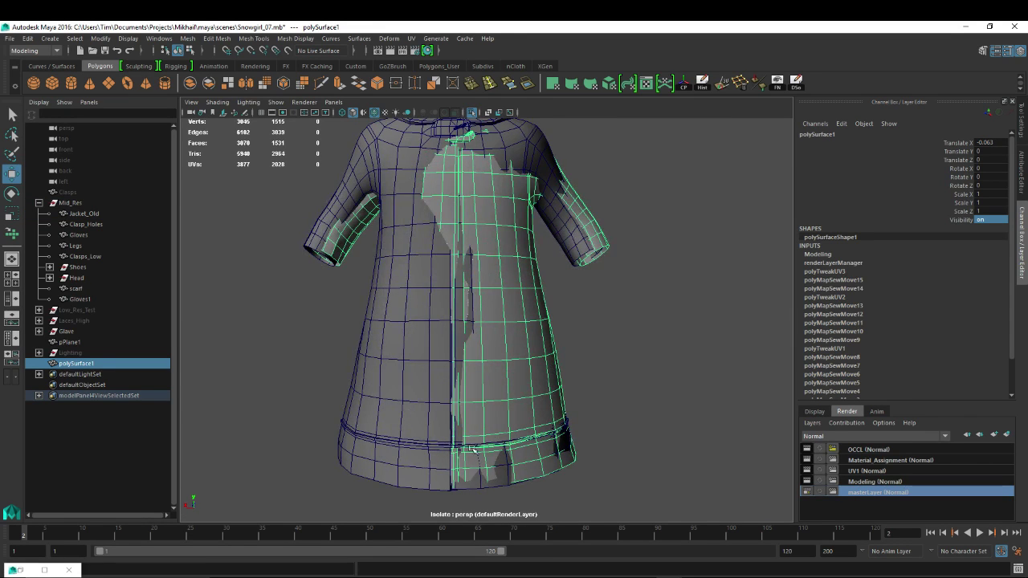
- Undo the move of polySurface1 and the isolation of the two coats
key(ctrl+z)
key(ctrl+z)
key(ctrl+z)
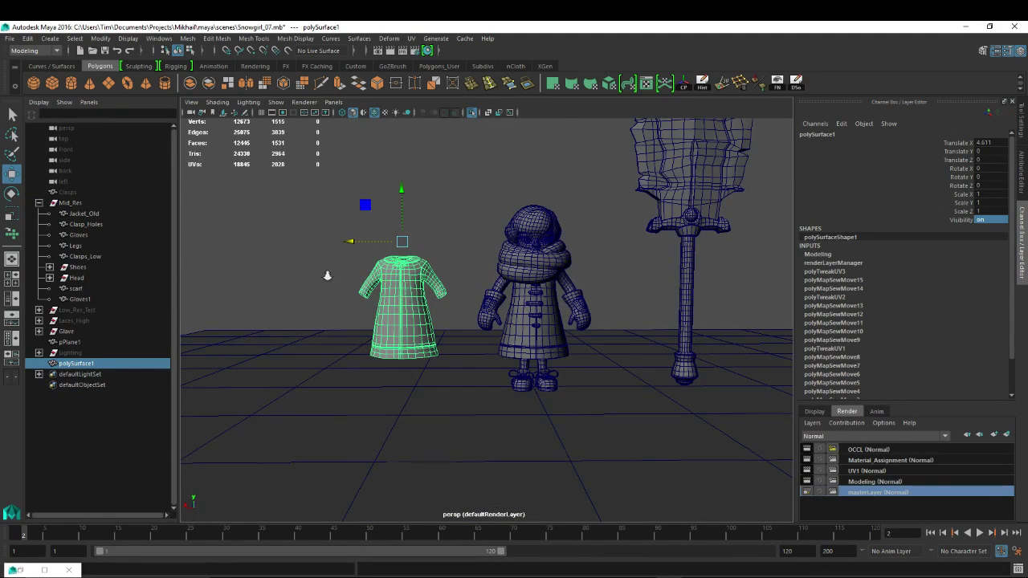
- Hide the separate polySurface1 coat and select Jacket_Old on the character
scroll(392, 285, up, 3)
scroll(454, 297, up, 1)
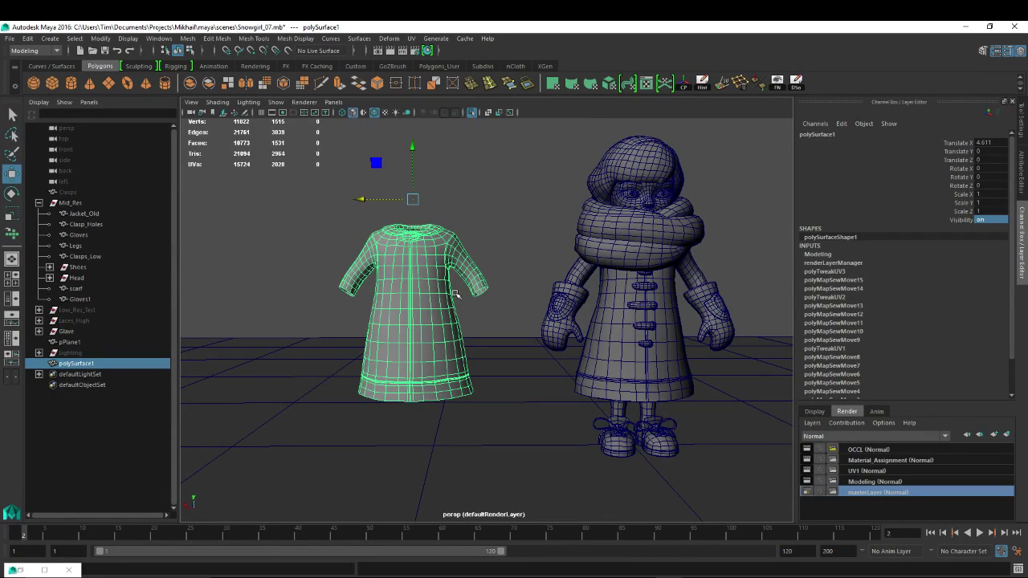
key(ctrl+h)
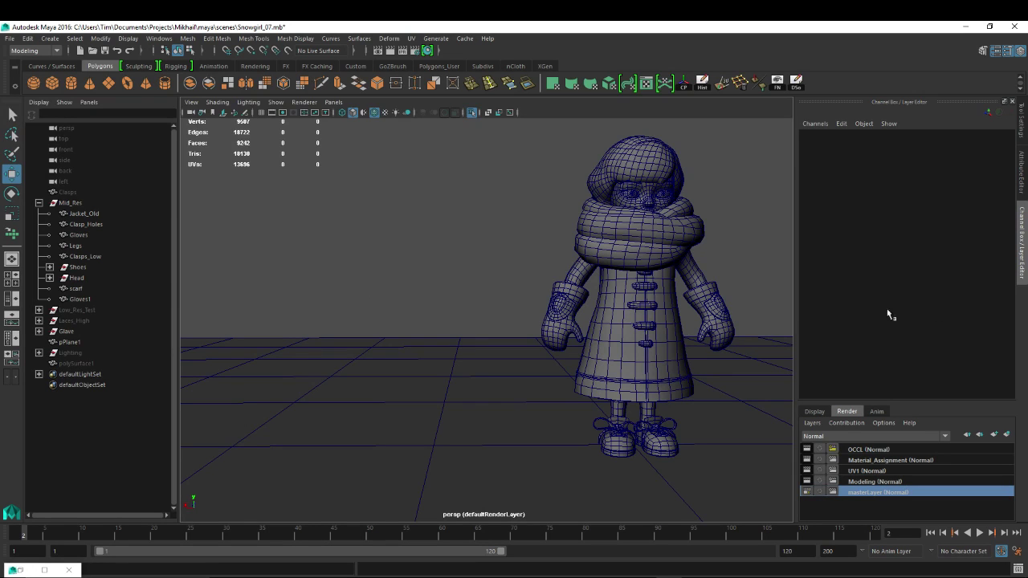
click(620, 341)
alt+middle_drag(661, 334, 625, 324)
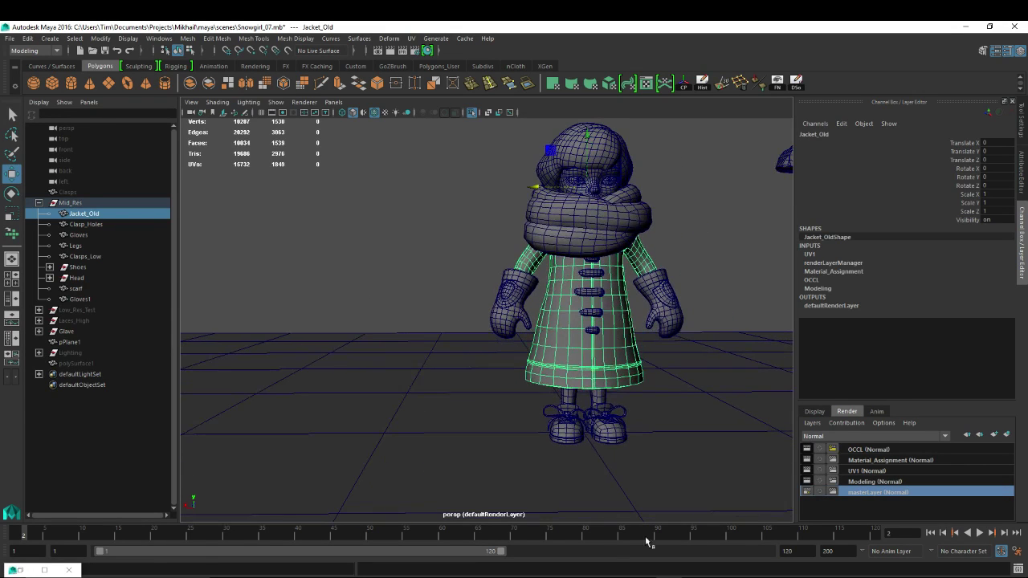
- Switch to Marmoset Toolbag and examine the lower coat and its hem up close
key(alt+Tab)
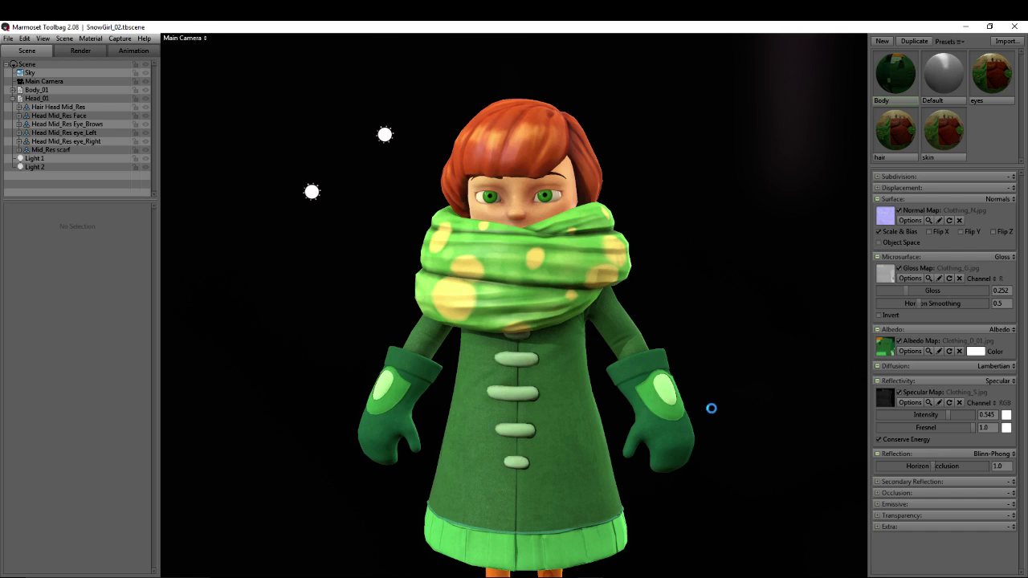
middle_drag(748, 426, 728, 361)
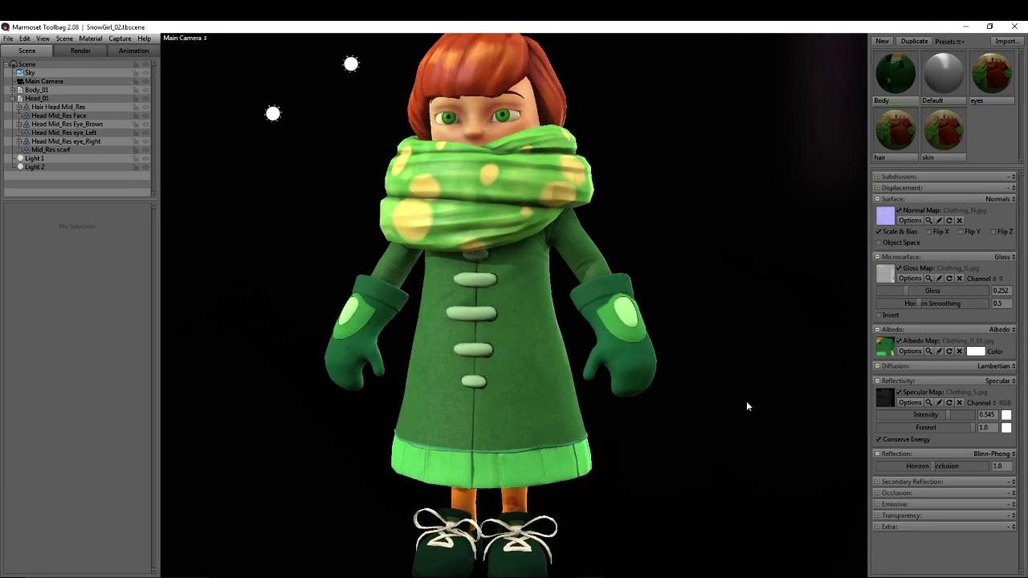
middle_drag(746, 406, 720, 382)
right_drag(721, 382, 543, 397)
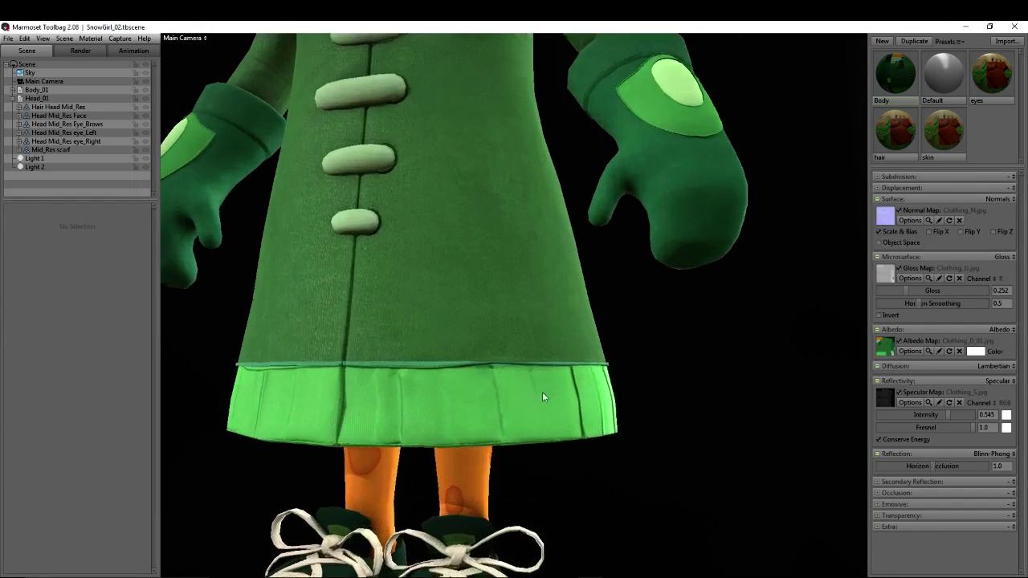
- Examine the pleated hem of the green coat, the mittens and shoes, and the full character from the front
middle_drag(543, 397, 572, 374)
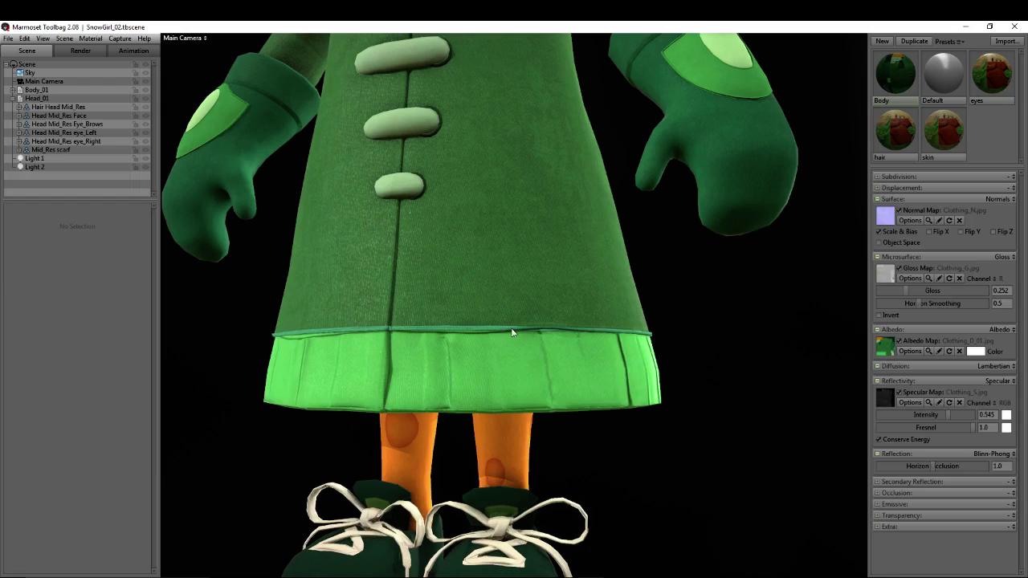
drag(421, 345, 540, 385)
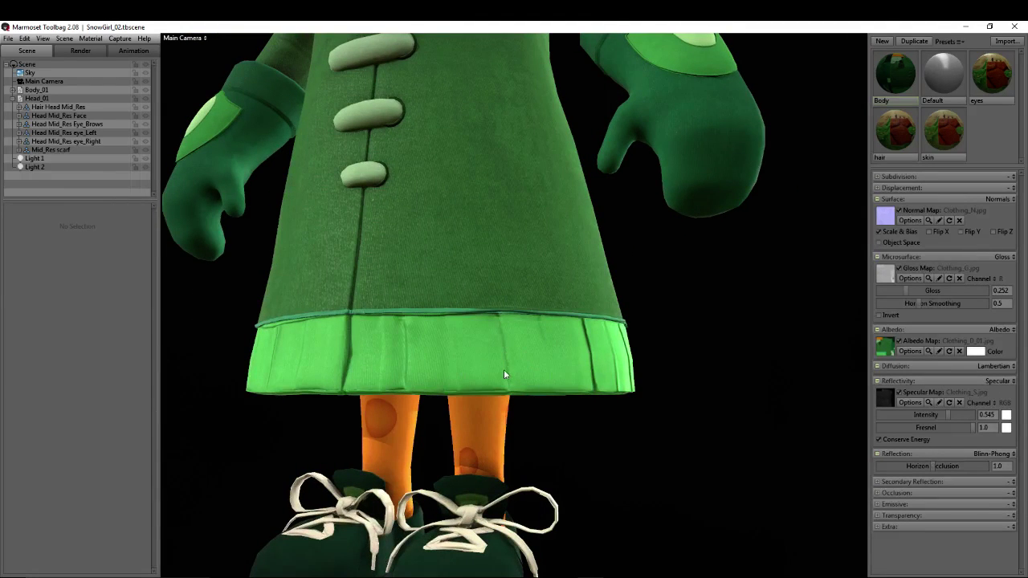
scroll(492, 396, down, 5)
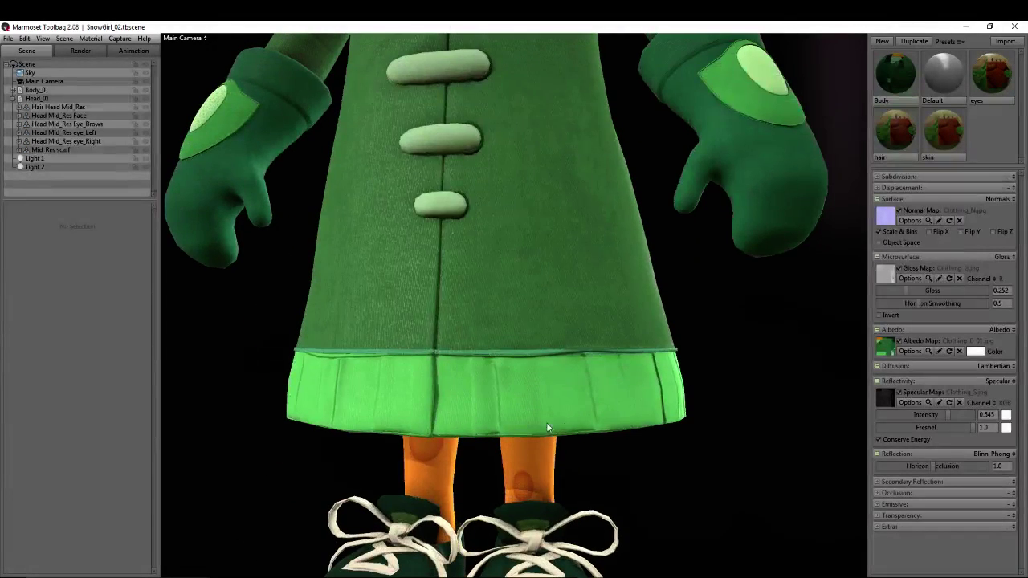
scroll(537, 431, down, 3)
scroll(650, 409, up, 5)
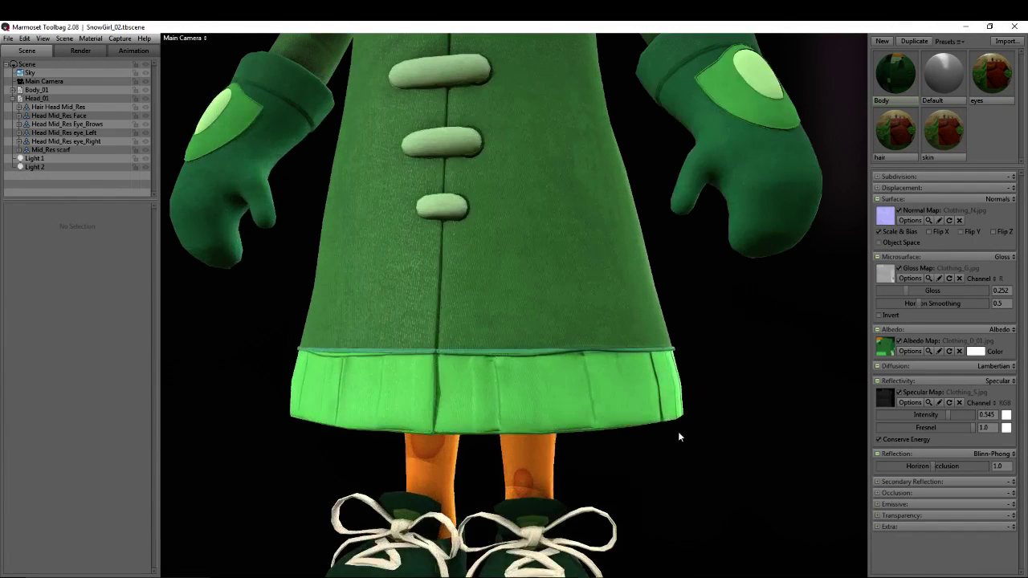
scroll(474, 297, down, 5)
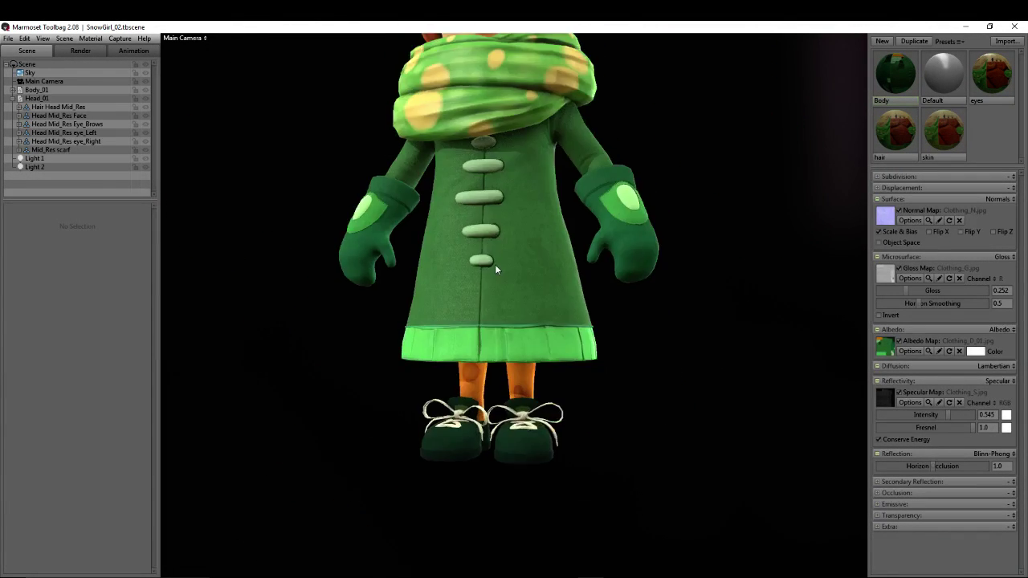
drag(446, 292, 610, 380)
scroll(520, 338, down, 3)
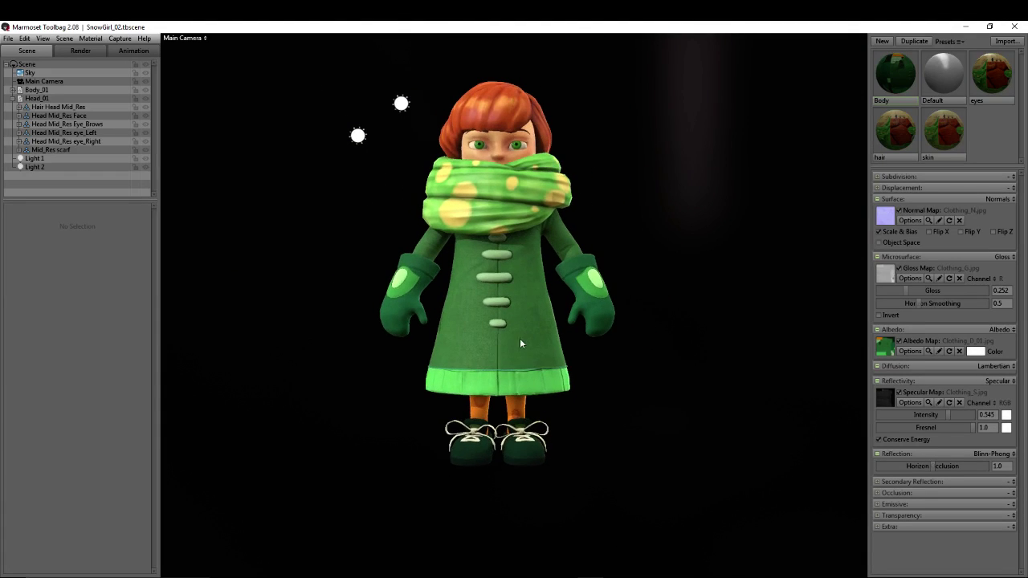
middle_drag(520, 338, 518, 355)
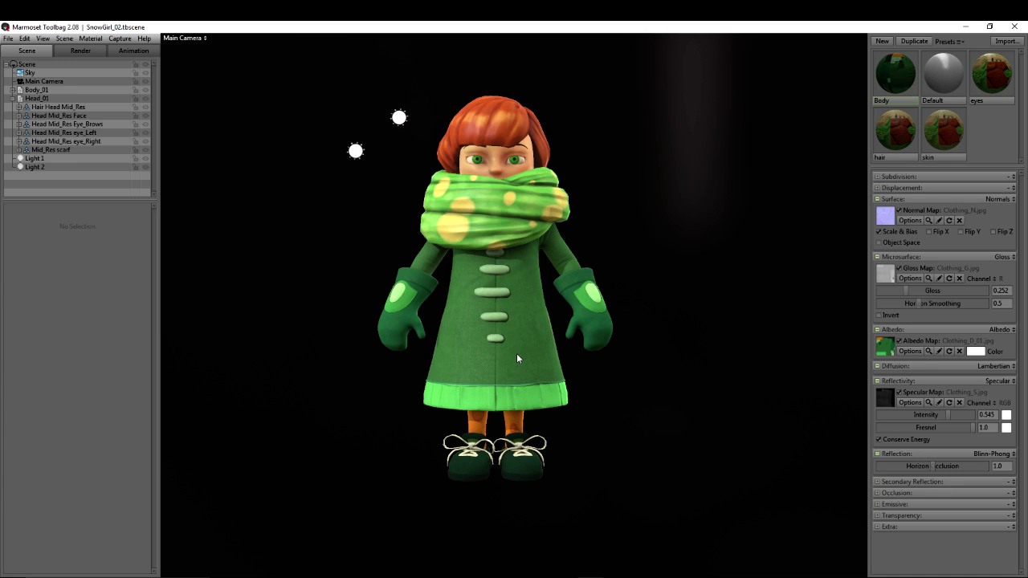
drag(546, 311, 517, 302)
- Switch to Photoshop to view the head texture, return to Marmoset Toolbag and examine the whole character from slightly different angles
key(alt+Tab)
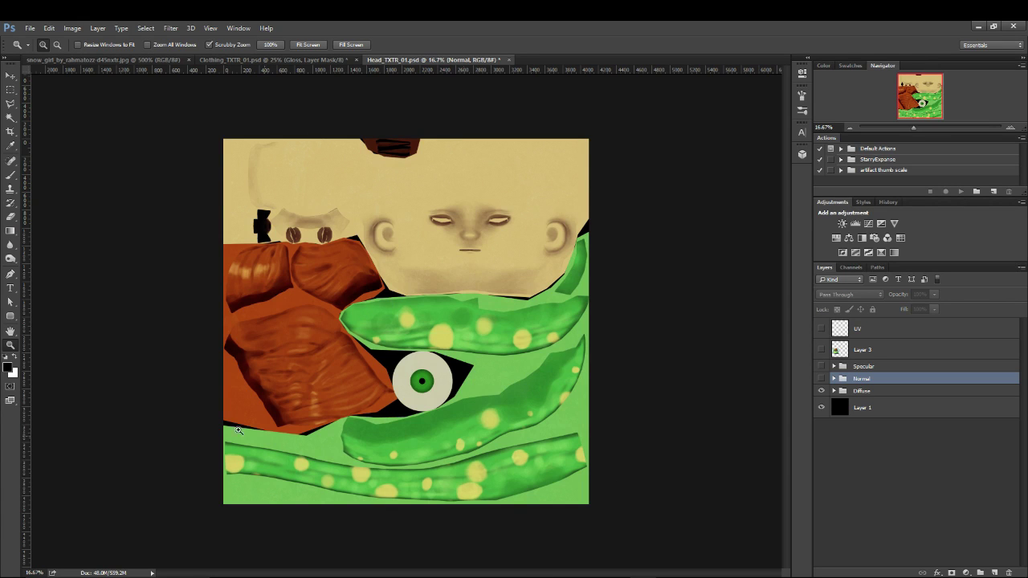
key(alt+Tab)
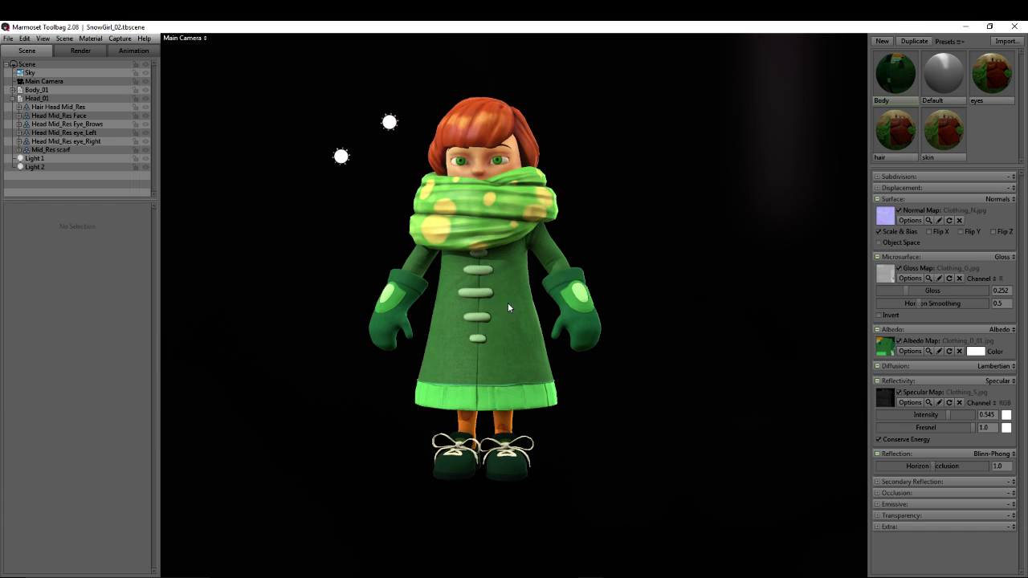
middle_drag(453, 219, 469, 231)
scroll(469, 231, up, 3)
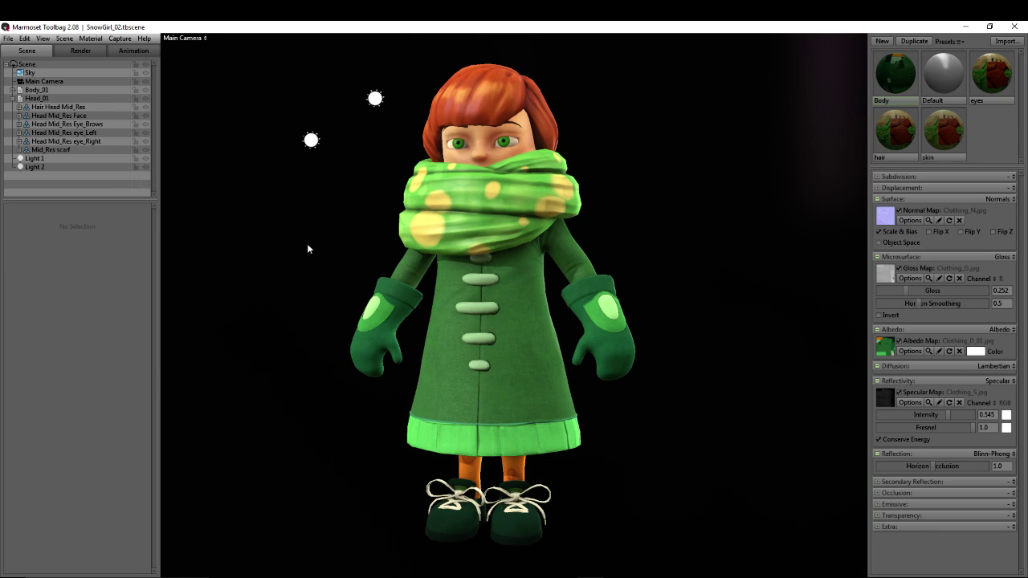
drag(308, 245, 324, 265)
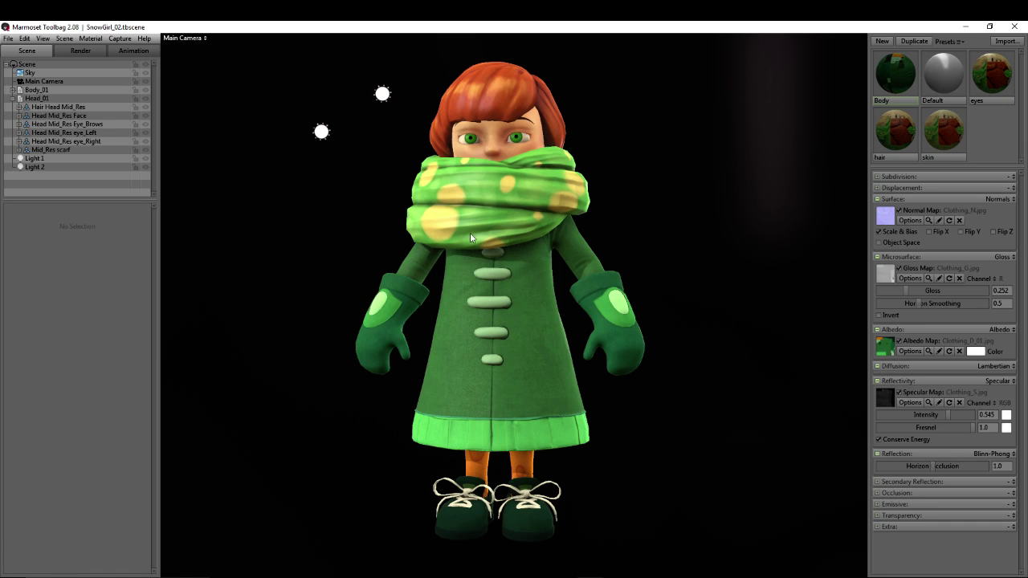
drag(565, 202, 634, 218)
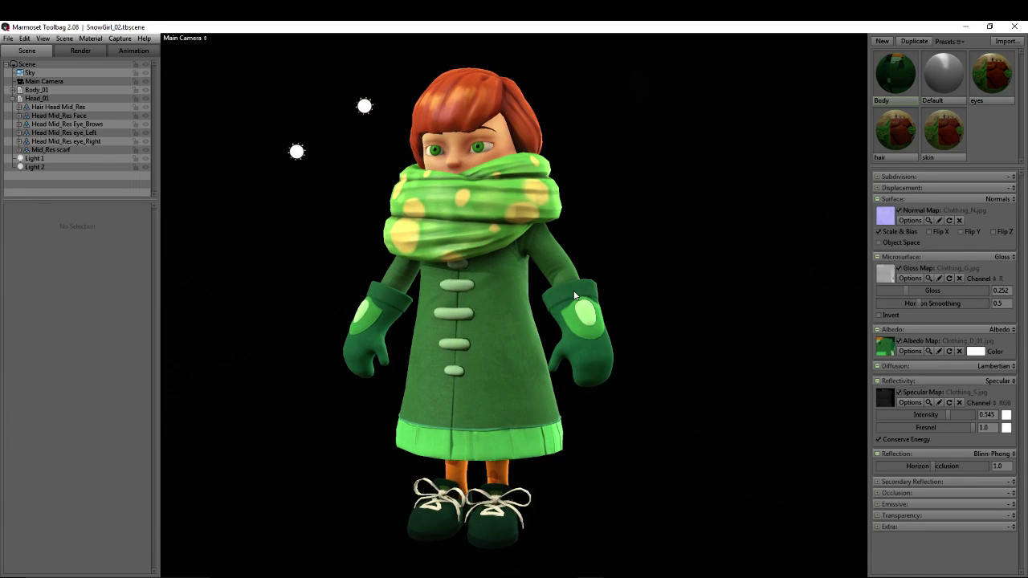
scroll(571, 290, down, 1)
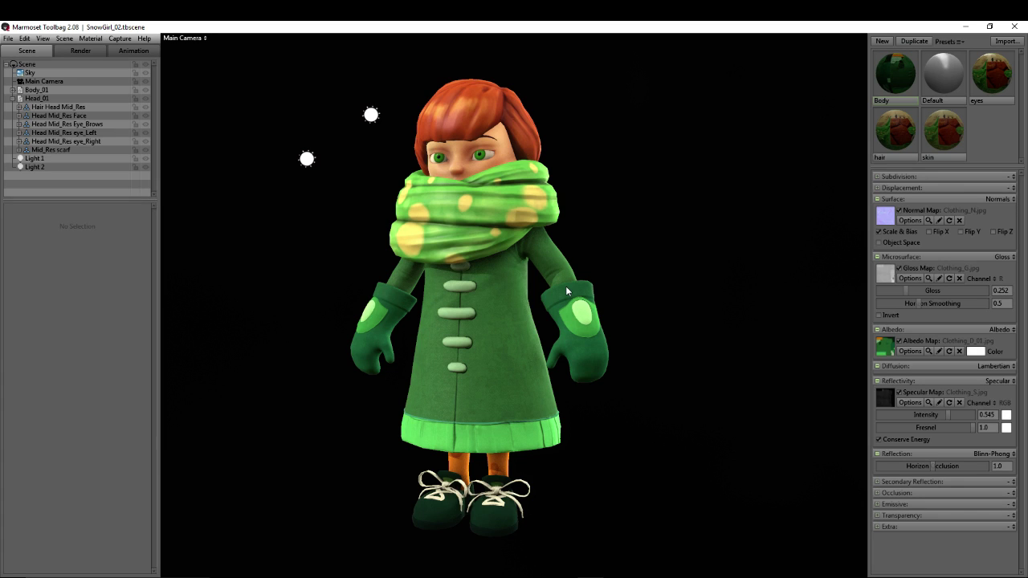
drag(552, 296, 672, 394)
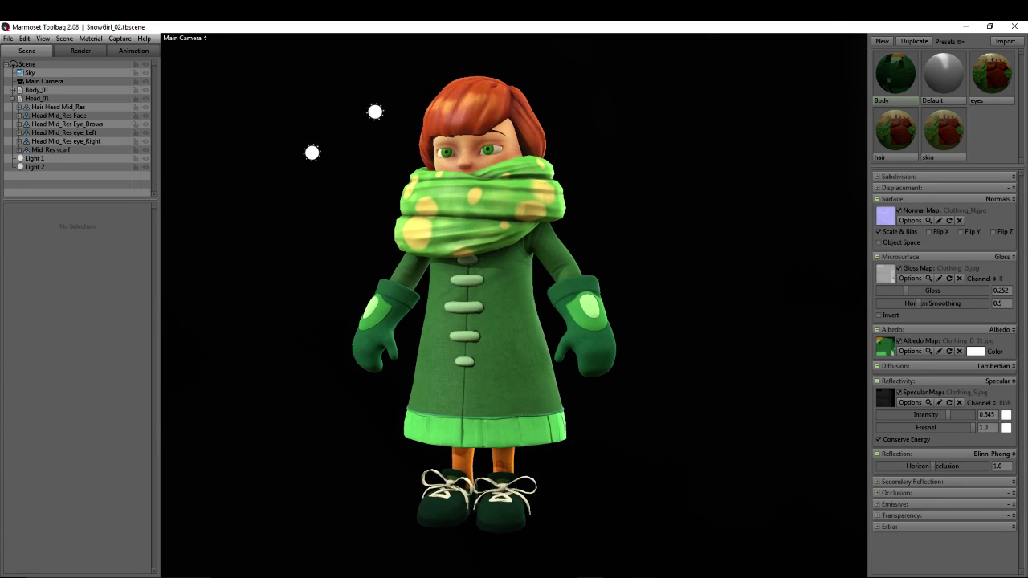
- Switch to Maya and hide the whole Glave weapon group standing beside the character
mouse_move(667, 569)
click(728, 540)
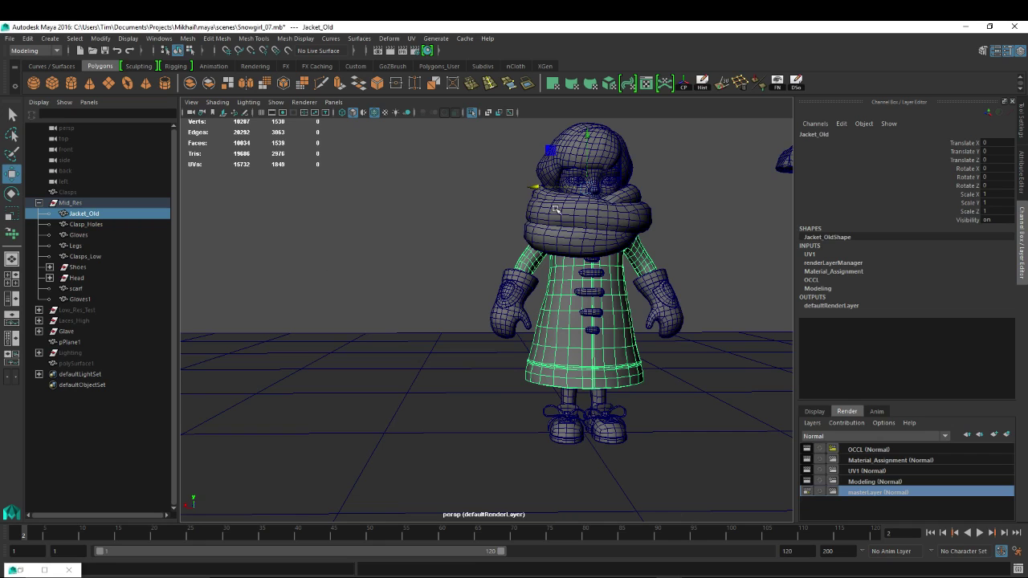
alt+drag(587, 270, 606, 288)
scroll(607, 288, down, 5)
click(595, 201)
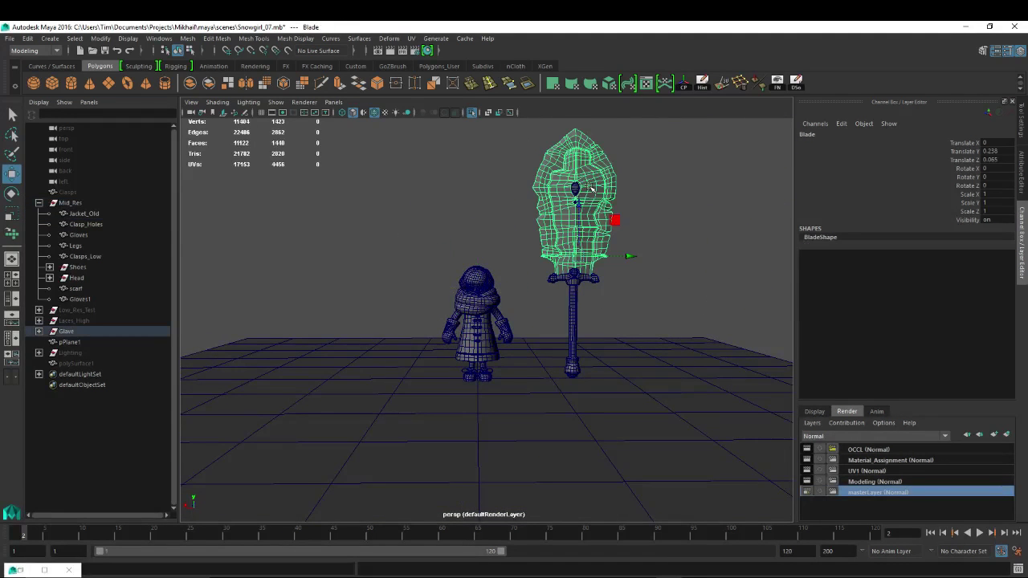
alt+drag(643, 205, 650, 211)
click(651, 210)
scroll(611, 241, up, 3)
alt+middle_drag(623, 245, 609, 237)
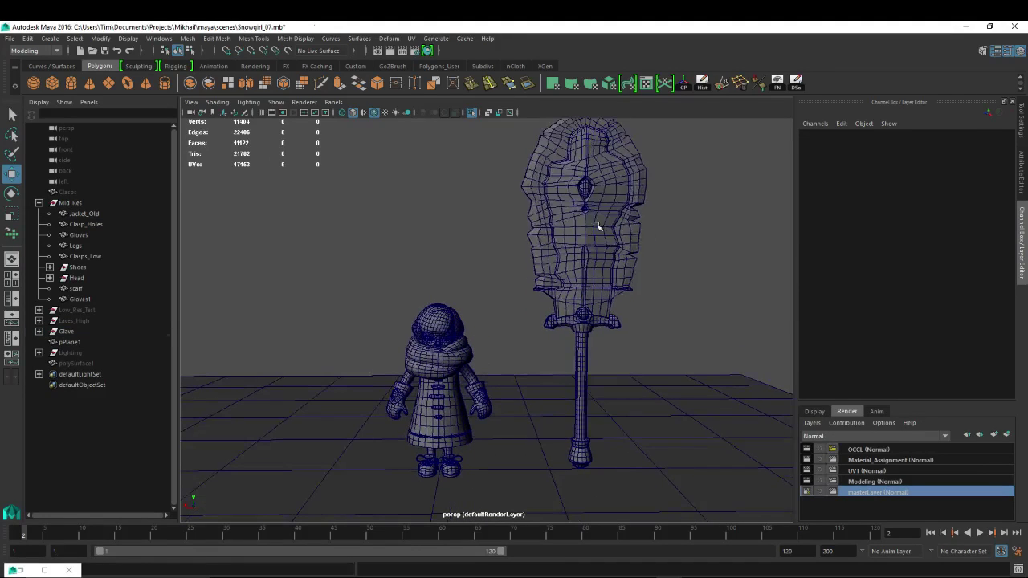
click(599, 226)
alt+drag(503, 302, 434, 220)
click(70, 331)
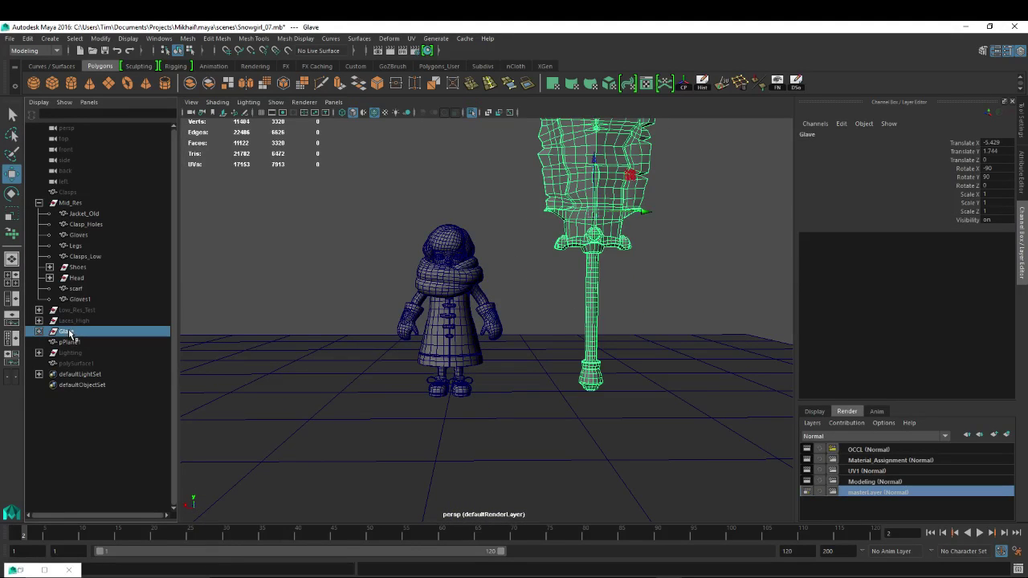
key(ctrl+h)
scroll(500, 266, up, 3)
scroll(553, 213, up, 1)
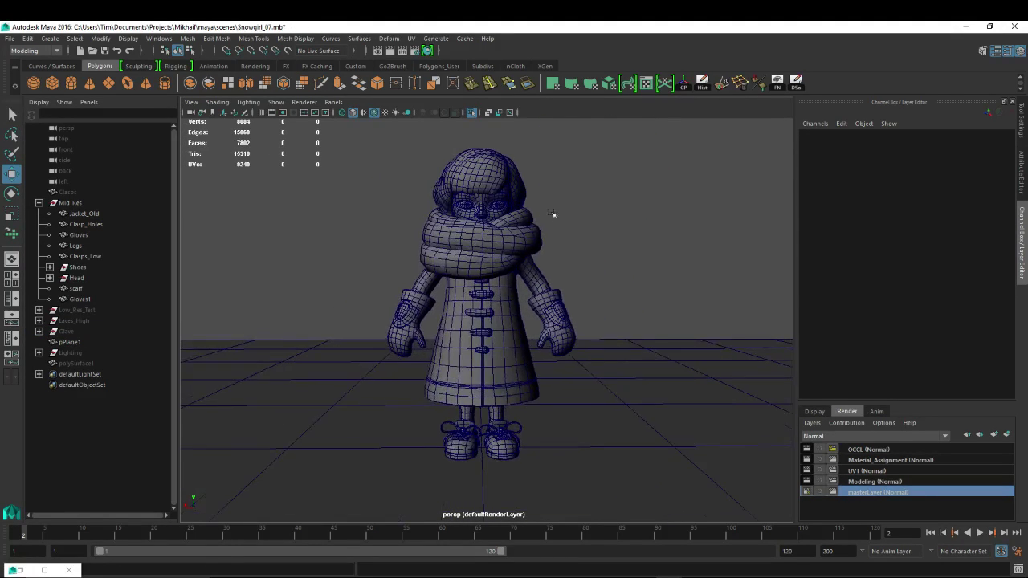
- Look through the Modeling and UV1 render layers and return to masterLayer
click(874, 482)
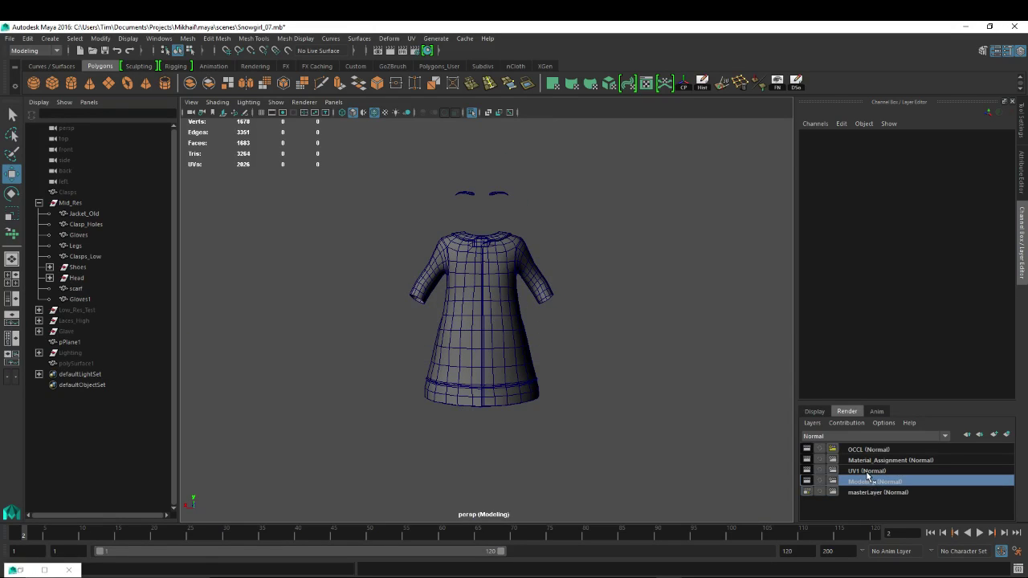
click(868, 472)
click(868, 492)
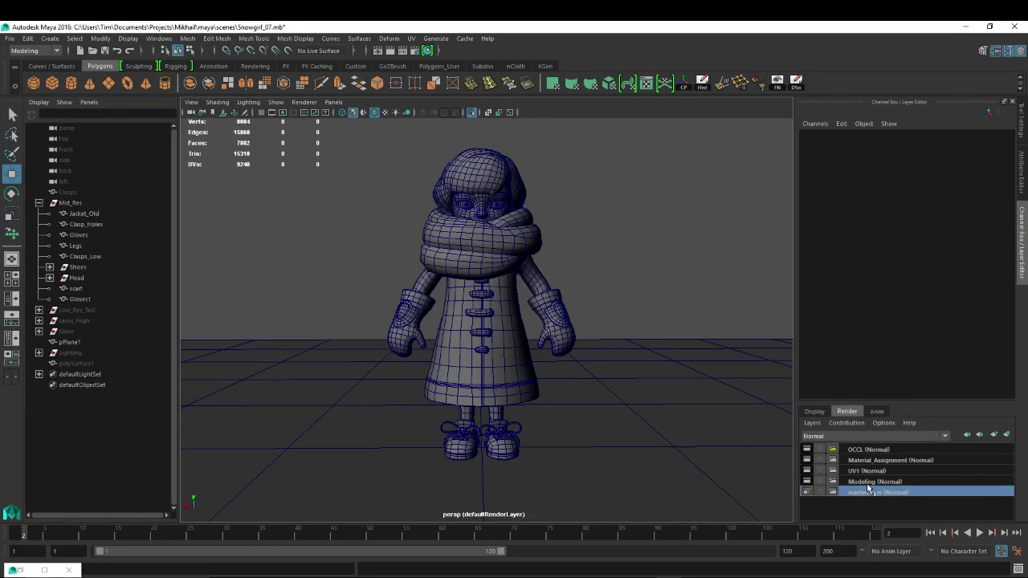
click(863, 480)
click(867, 471)
click(868, 493)
- Set the Visibility of the Lighting group to on
click(64, 353)
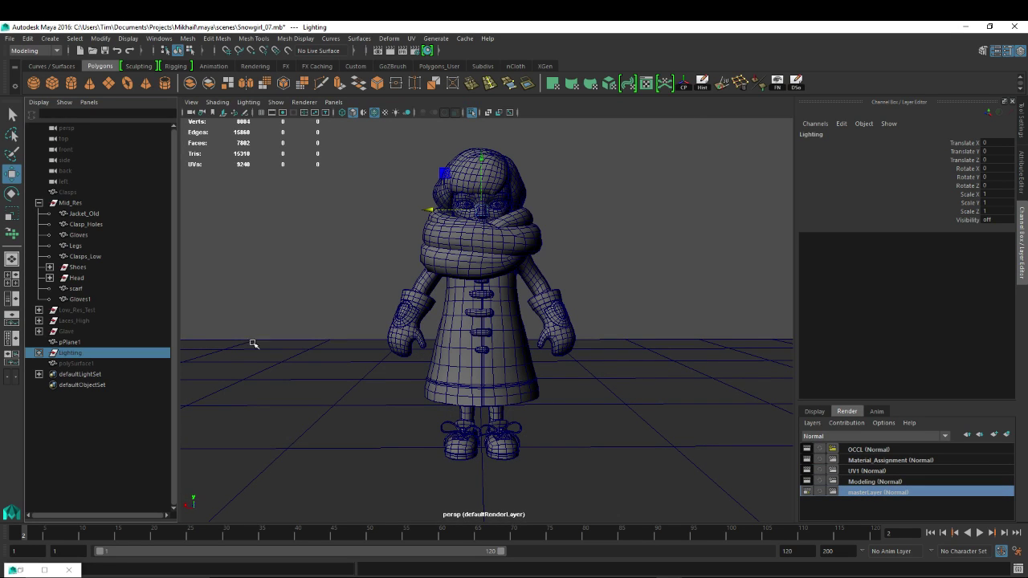
click(997, 220)
text(on)
key(Return)
key(Return)
key(f)
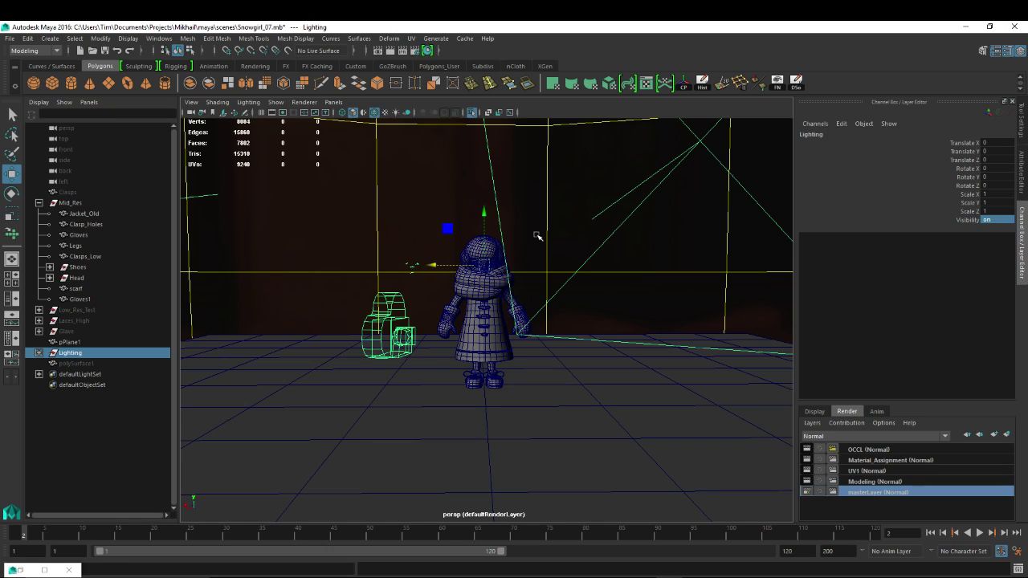
- Select the two area lights and the directional light around the character in turn to inspect their settings
alt+drag(489, 293, 399, 289)
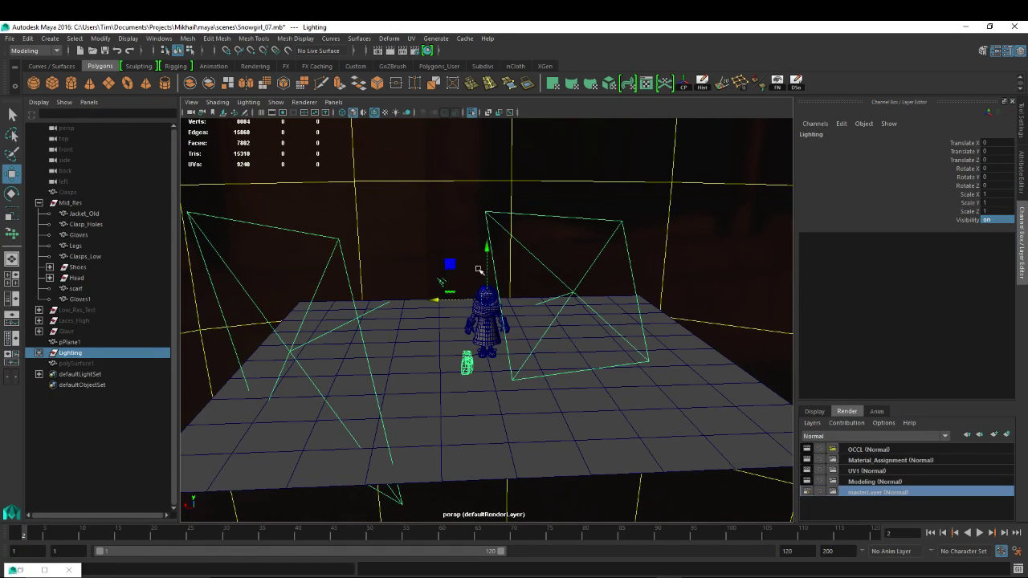
mouse_move(576, 404)
alt+mouse_down()
mouse_move(562, 390)
mouse_move(503, 383)
mouse_move(575, 386)
mouse_move(404, 393)
mouse_move(576, 397)
alt+mouse_up()
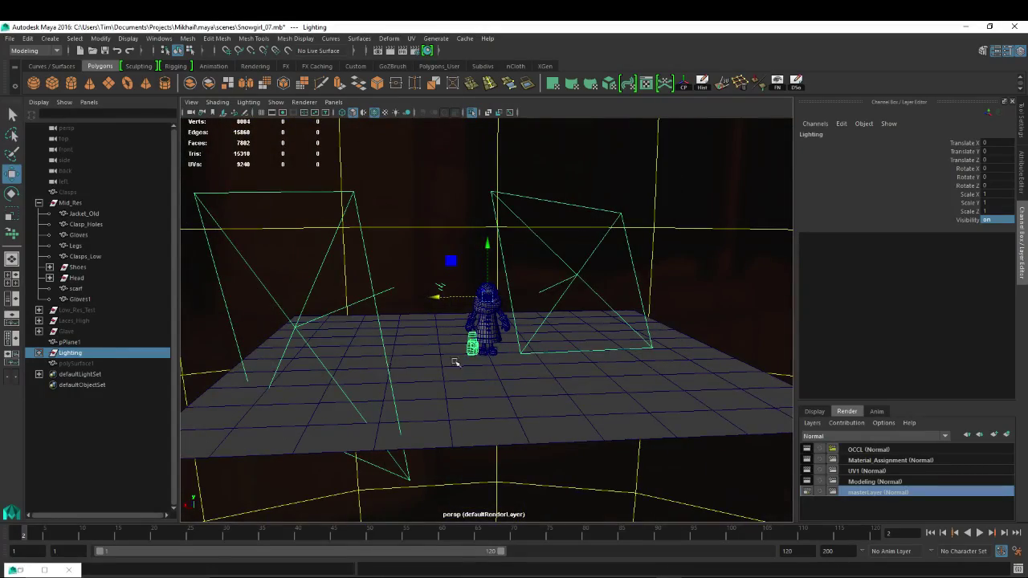
alt+drag(459, 358, 443, 397)
click(580, 308)
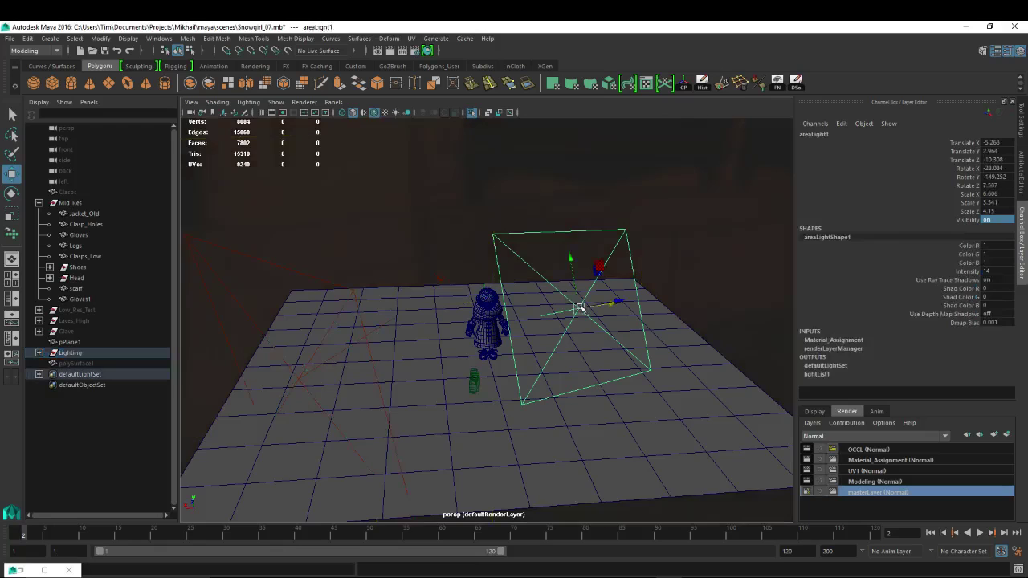
click(301, 378)
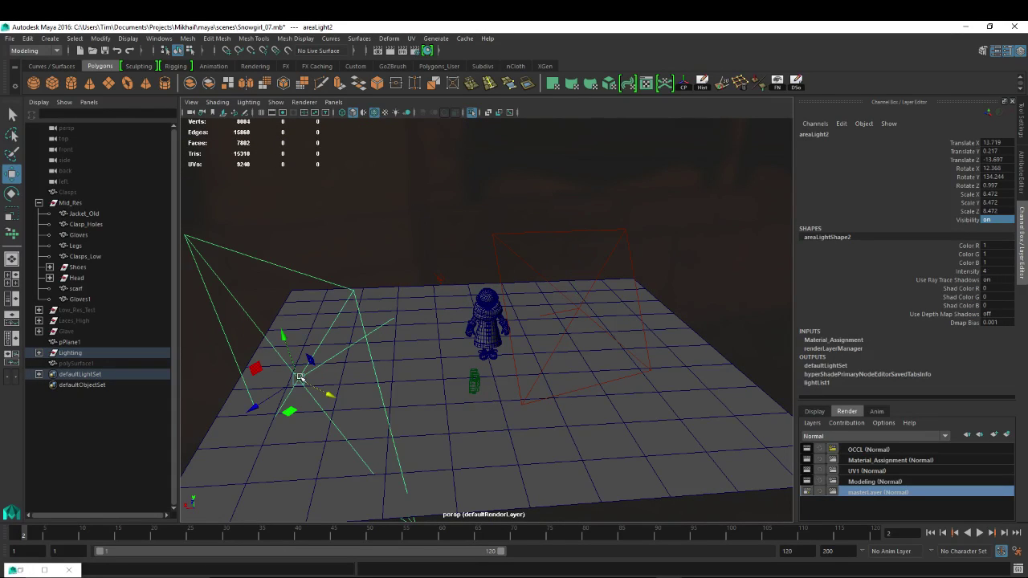
click(439, 278)
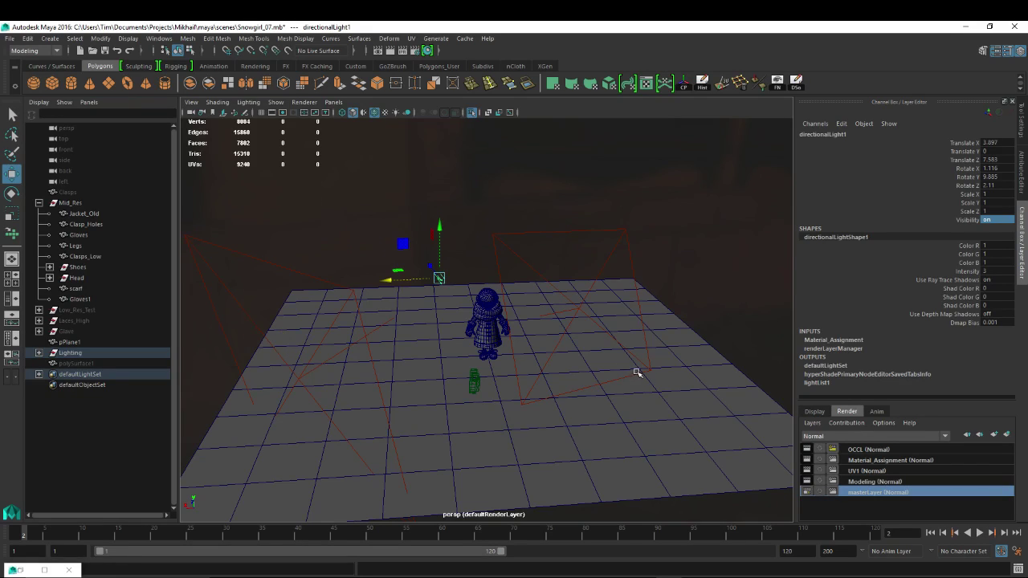
- Select the mentalrayIbl1 environment sphere and examine its background image and the light placement around the character
alt+right_drag(638, 372, 256, 223)
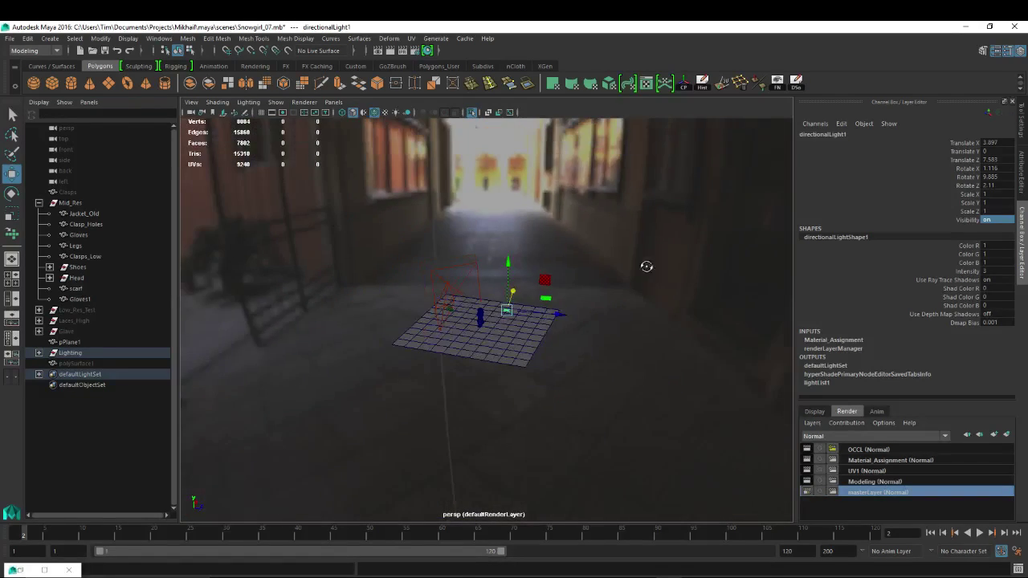
alt+drag(648, 266, 389, 343)
alt+right_drag(389, 342, 618, 380)
alt+right_drag(392, 375, 409, 369)
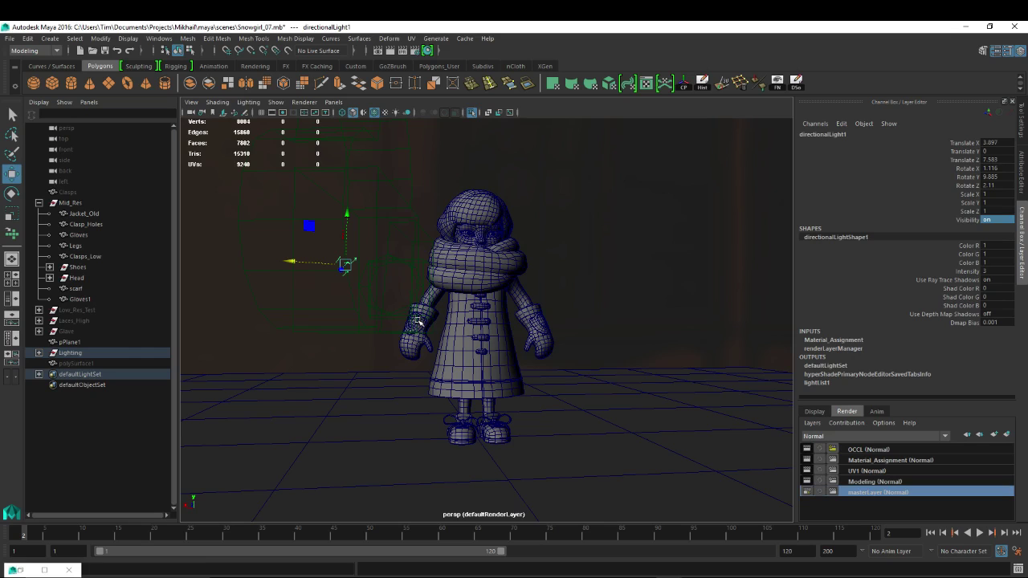
drag(587, 193, 688, 233)
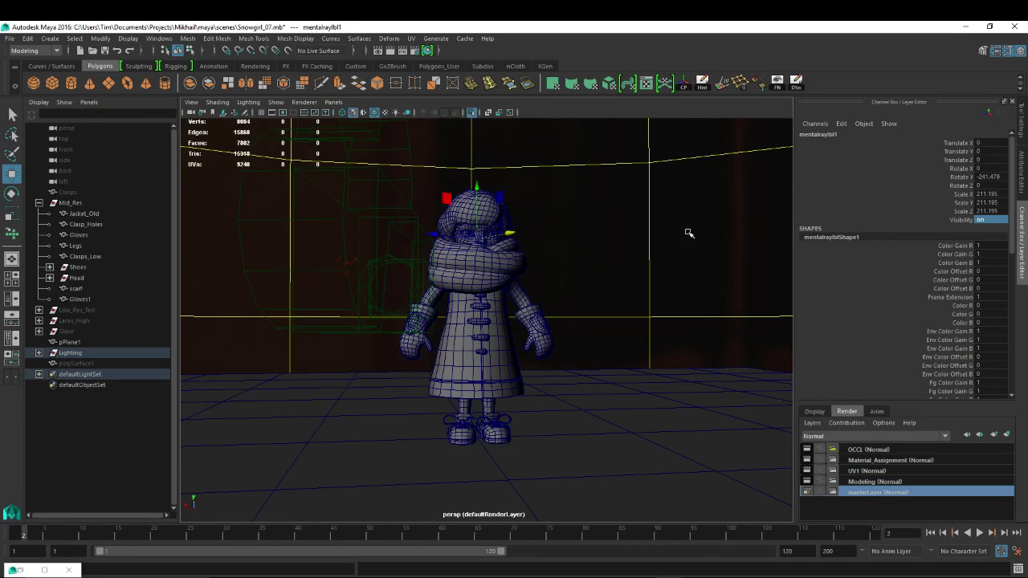
alt+right_drag(696, 255, 595, 247)
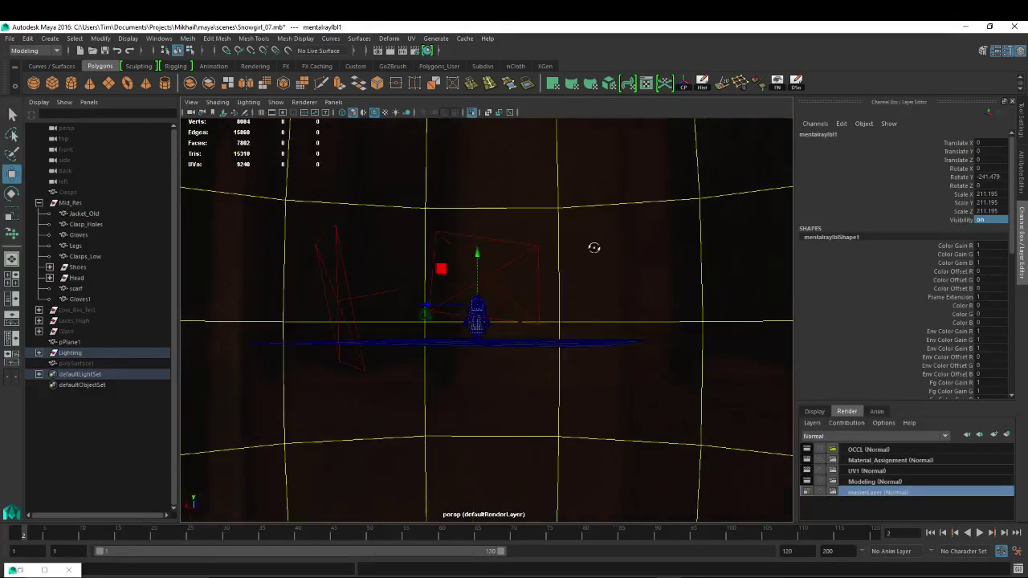
alt+drag(532, 229, 372, 299)
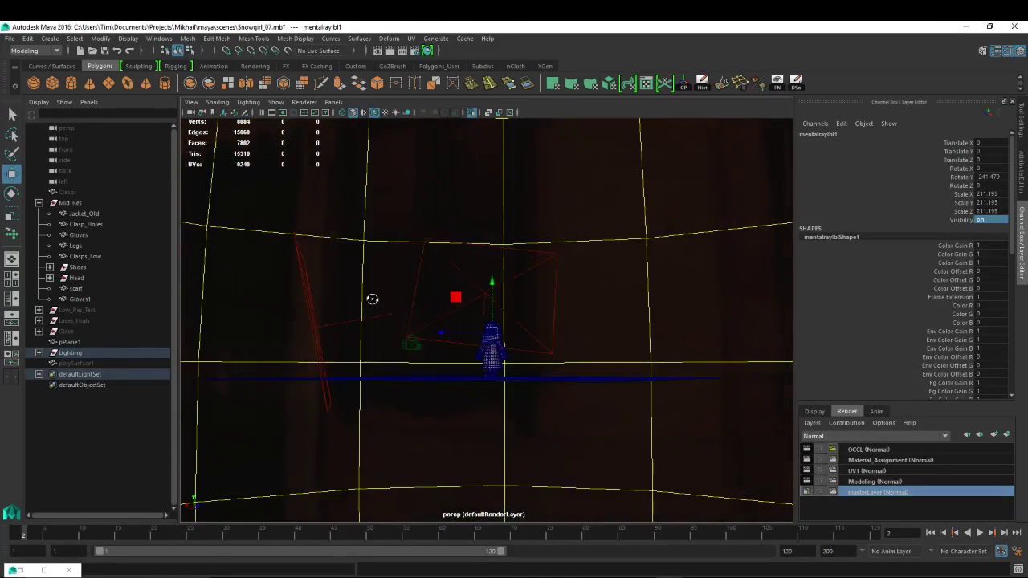
alt+drag(362, 335, 509, 344)
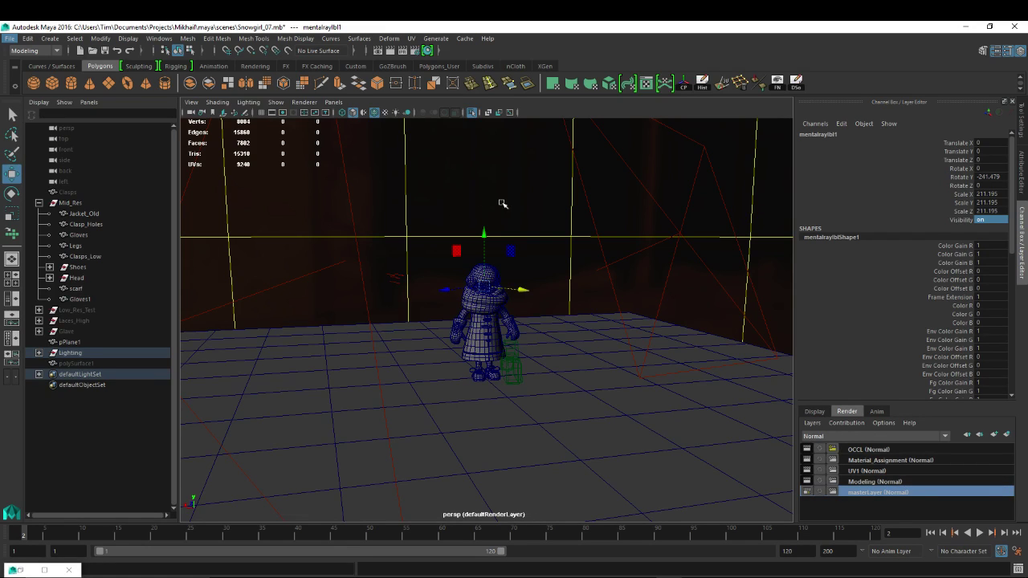
alt+drag(530, 203, 441, 196)
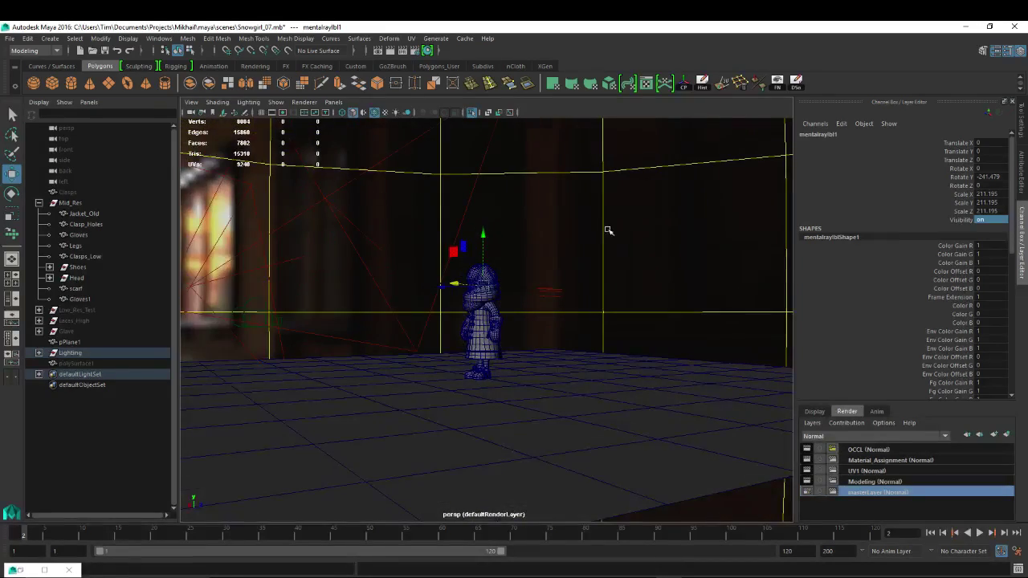
- Review the area lights, directional light and floor plane from different angles and distances inside the environment sphere
alt+drag(608, 228, 573, 235)
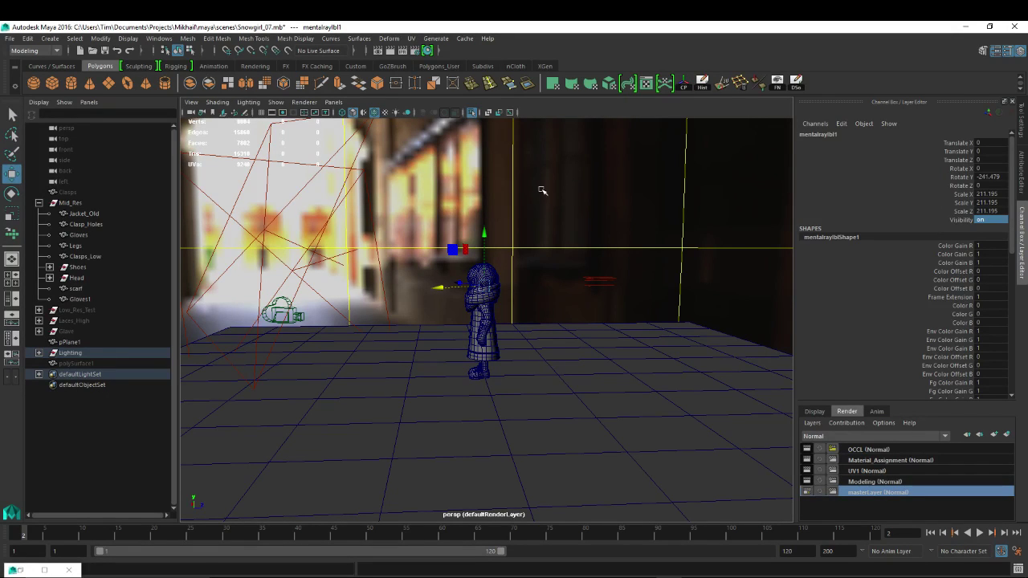
alt+right_drag(606, 202, 319, 195)
alt+drag(241, 243, 381, 271)
alt+right_drag(382, 271, 679, 302)
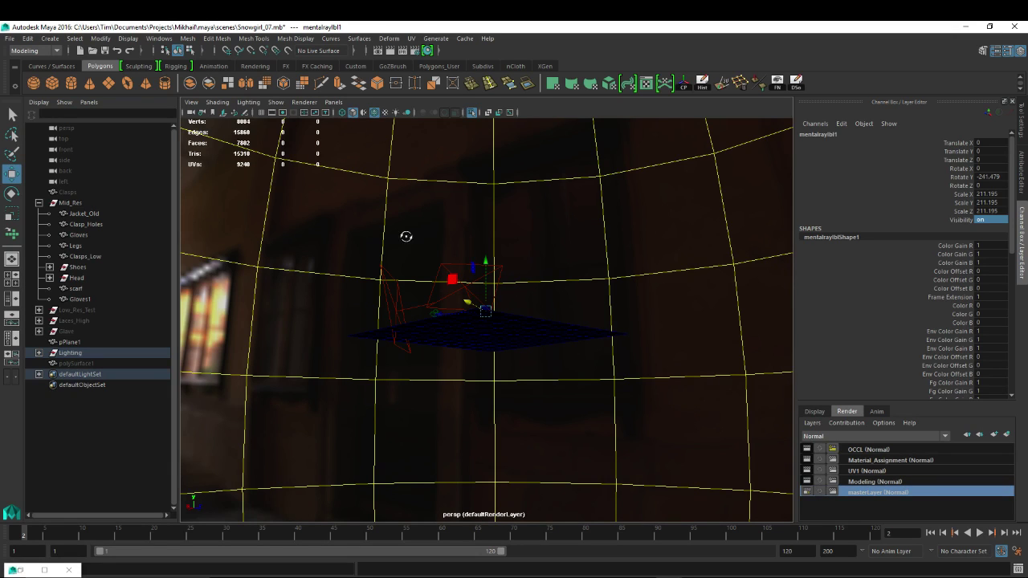
alt+drag(404, 234, 514, 327)
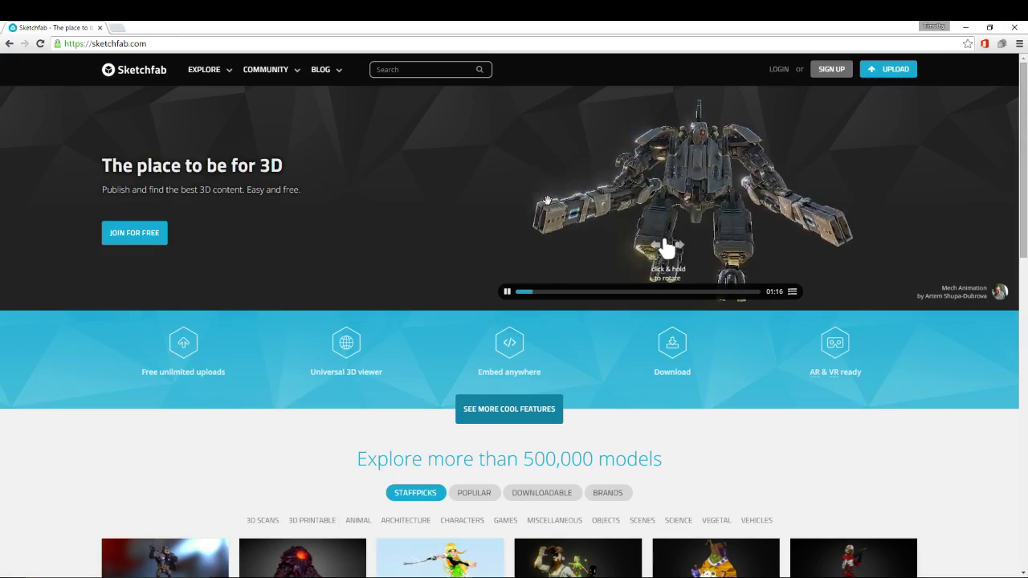
- Switch to Sketchfab in the browser, open the Silicoid staff pick, inspect it from several angles, and close the browser
scroll(727, 359, down, 2)
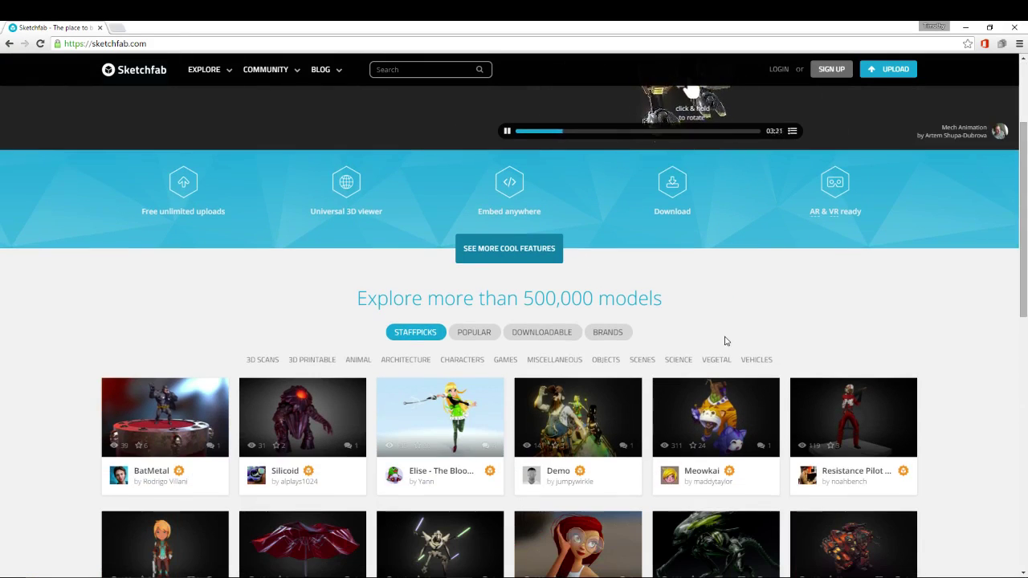
click(268, 413)
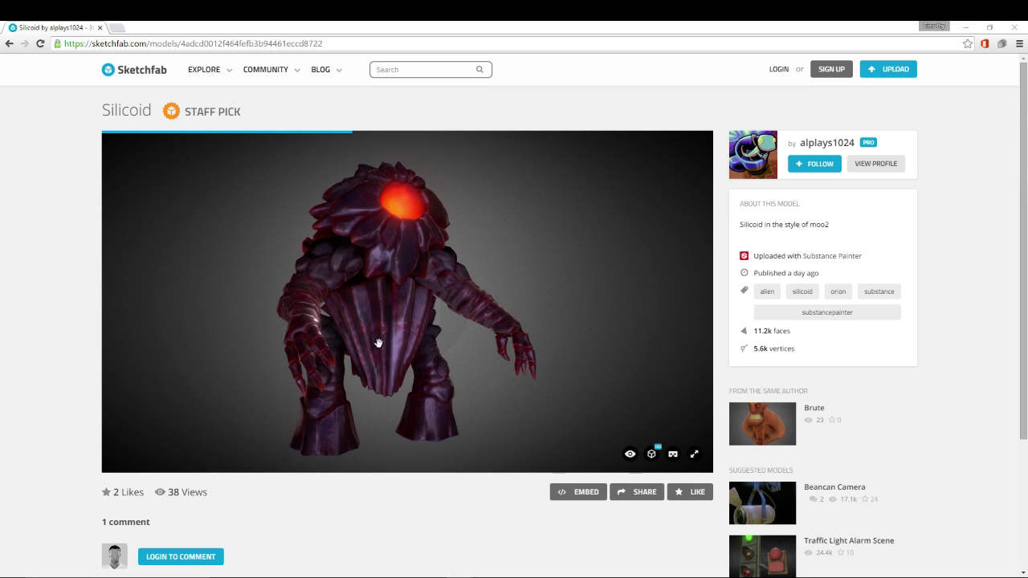
mouse_move(458, 354)
mouse_down()
mouse_move(413, 345)
mouse_move(323, 368)
mouse_move(521, 343)
mouse_move(392, 327)
mouse_move(489, 340)
mouse_move(466, 326)
mouse_move(506, 345)
mouse_move(358, 340)
mouse_move(564, 344)
mouse_move(311, 321)
mouse_move(482, 322)
mouse_move(324, 292)
mouse_move(414, 319)
mouse_move(356, 356)
mouse_move(425, 340)
mouse_move(265, 338)
mouse_move(385, 338)
mouse_move(437, 325)
mouse_up()
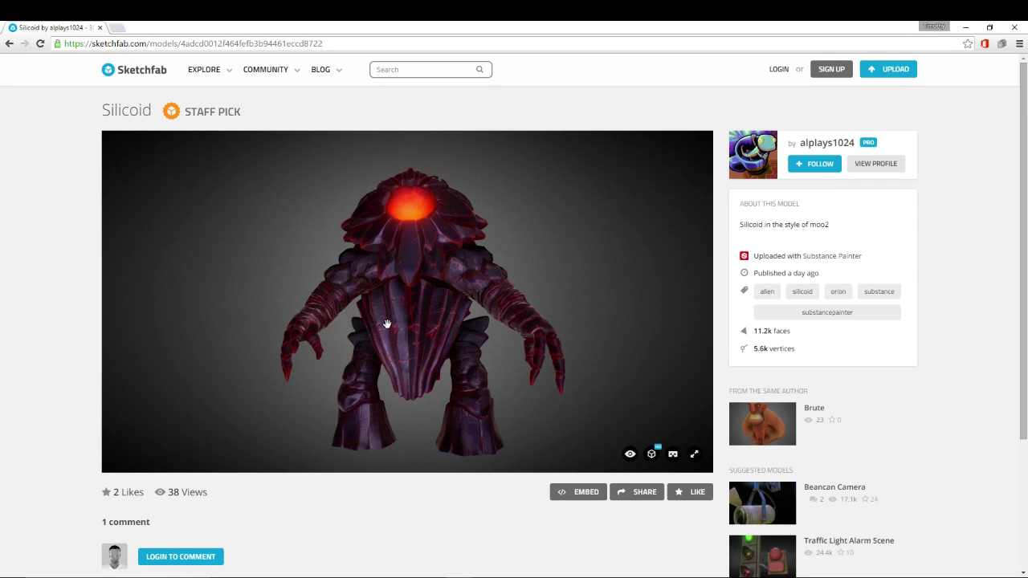
mouse_move(387, 324)
mouse_down()
mouse_move(422, 323)
mouse_move(385, 325)
mouse_up()
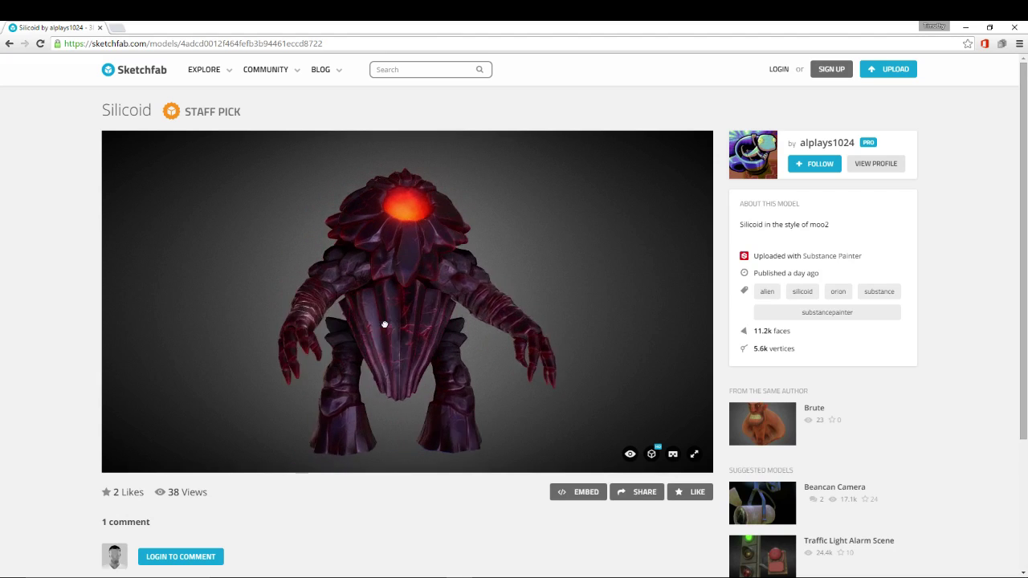
mouse_move(535, 298)
mouse_down()
mouse_move(514, 298)
mouse_move(622, 298)
mouse_move(502, 304)
mouse_move(413, 271)
mouse_up()
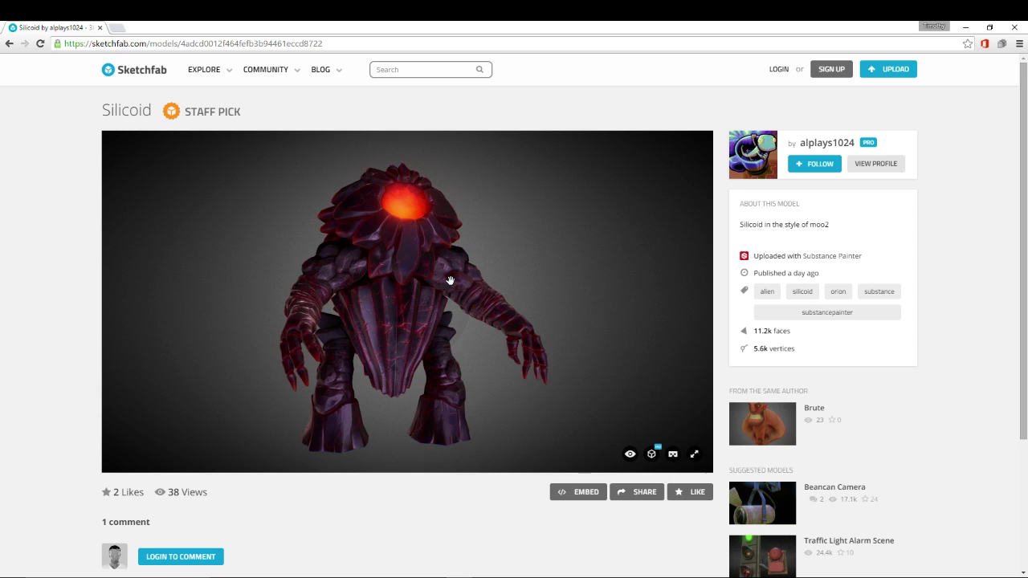
drag(375, 333, 551, 333)
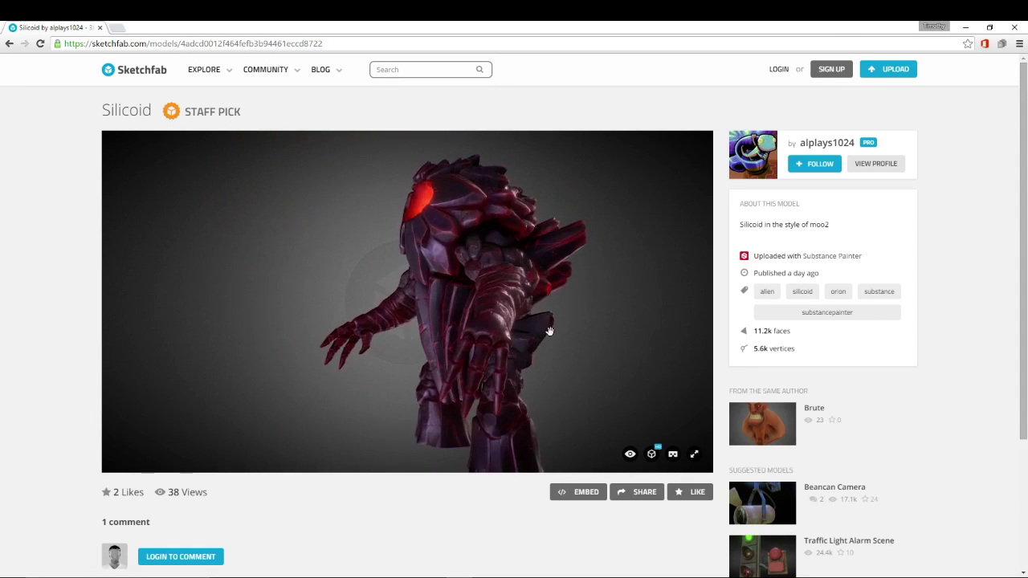
drag(527, 279, 435, 310)
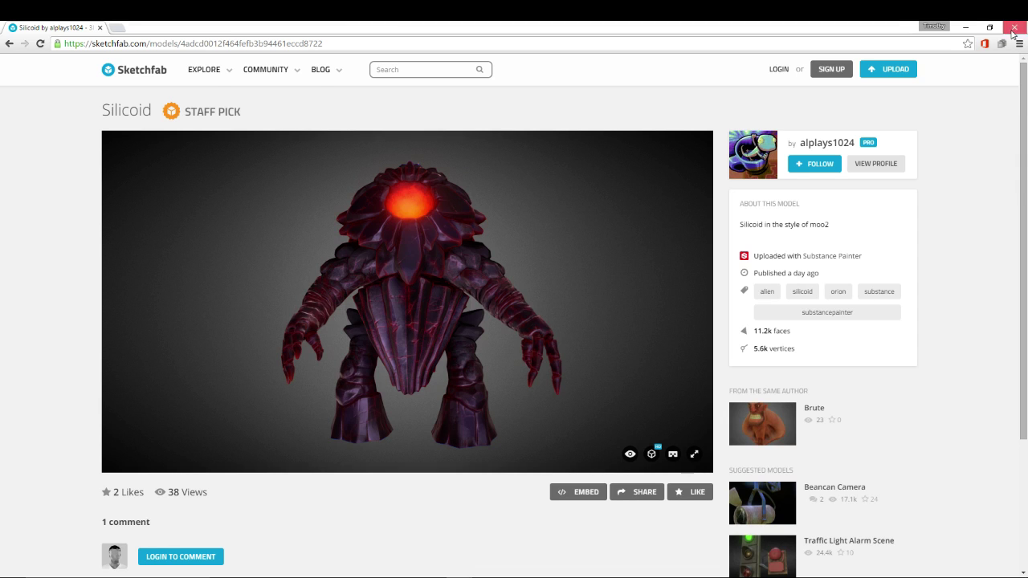
click(1014, 29)
- Frame the character on its scarf, select the whole Mid_Res group and collapse its hierarchy
scroll(480, 287, up, 5)
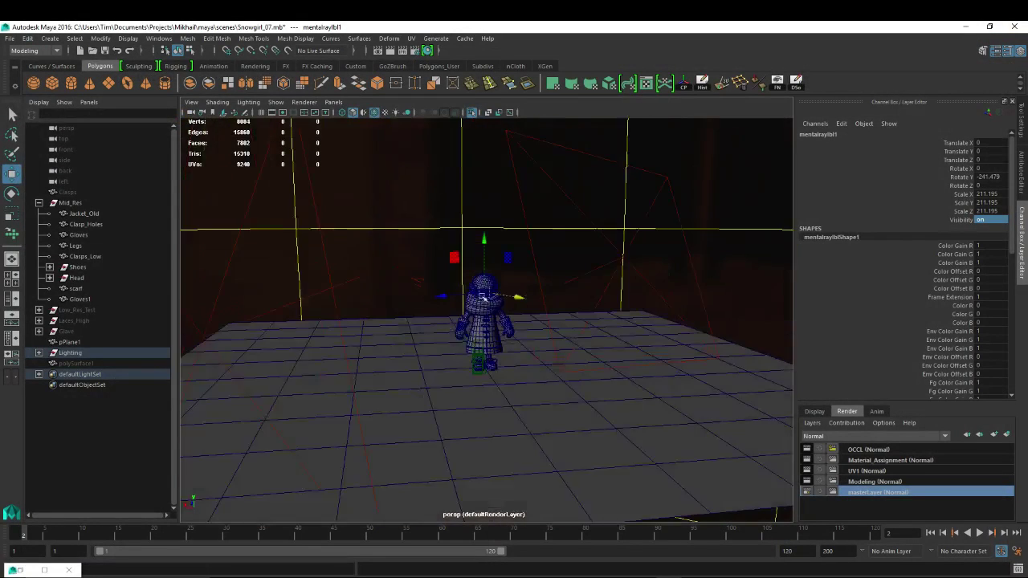
click(504, 312)
key(f)
scroll(503, 312, down, 5)
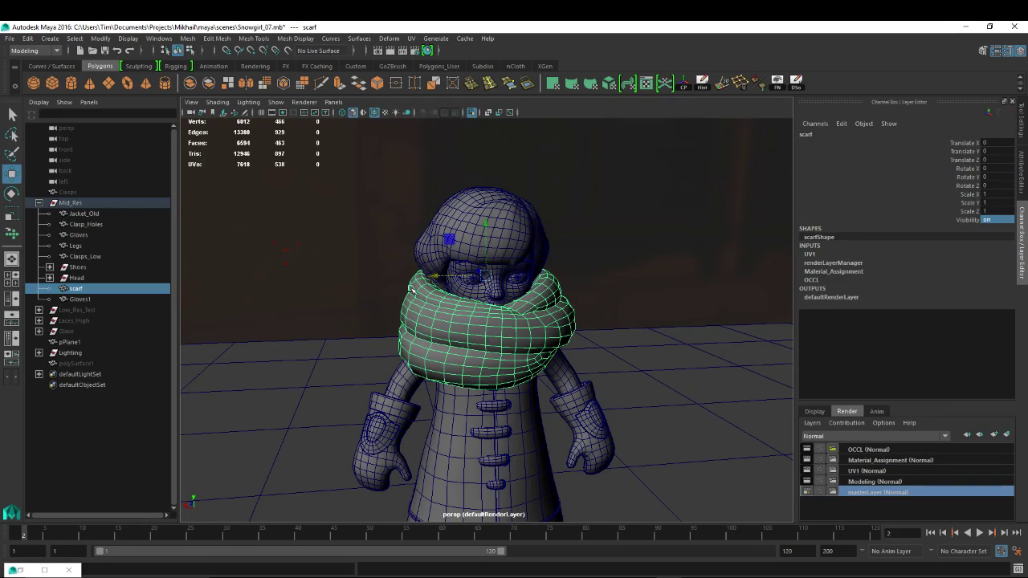
click(72, 203)
click(38, 203)
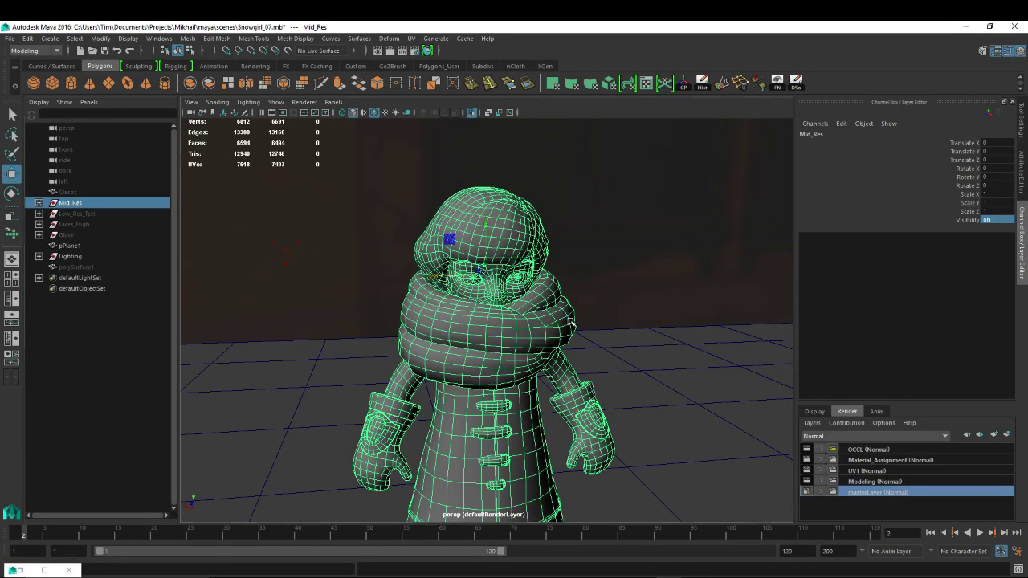
scroll(381, 268, down, 5)
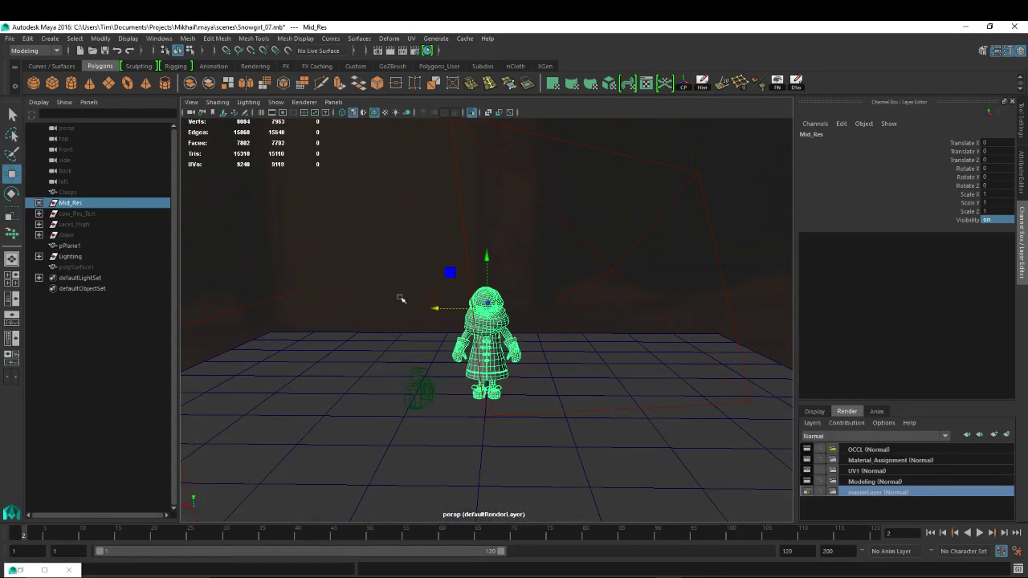
click(9, 40)
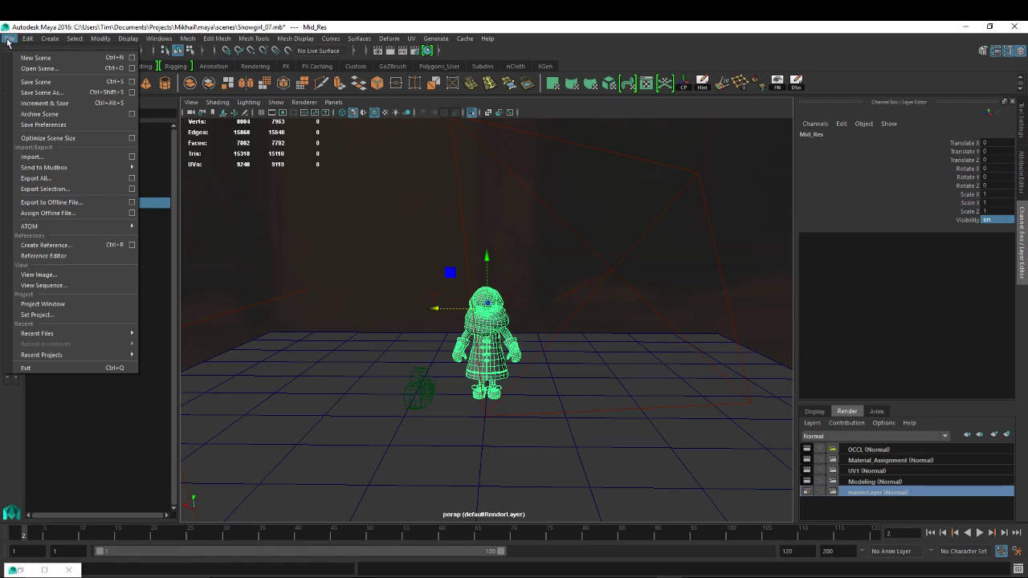
click(44, 93)
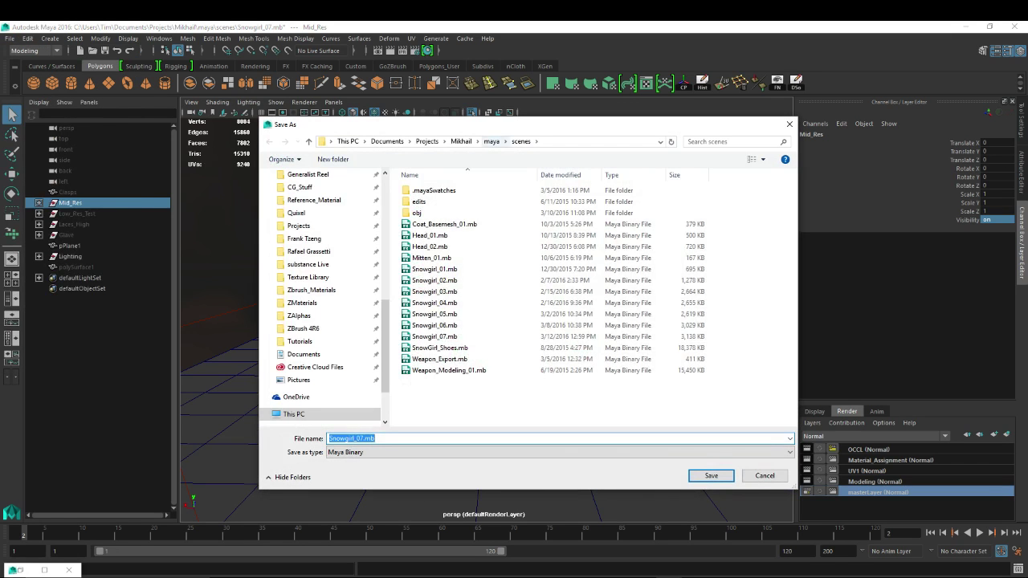
click(789, 125)
- Delete every scene object and group except Mid_Res, including Clasps, Low_Res_Test, pPlane1, Lighting and polySurface1
click(80, 193)
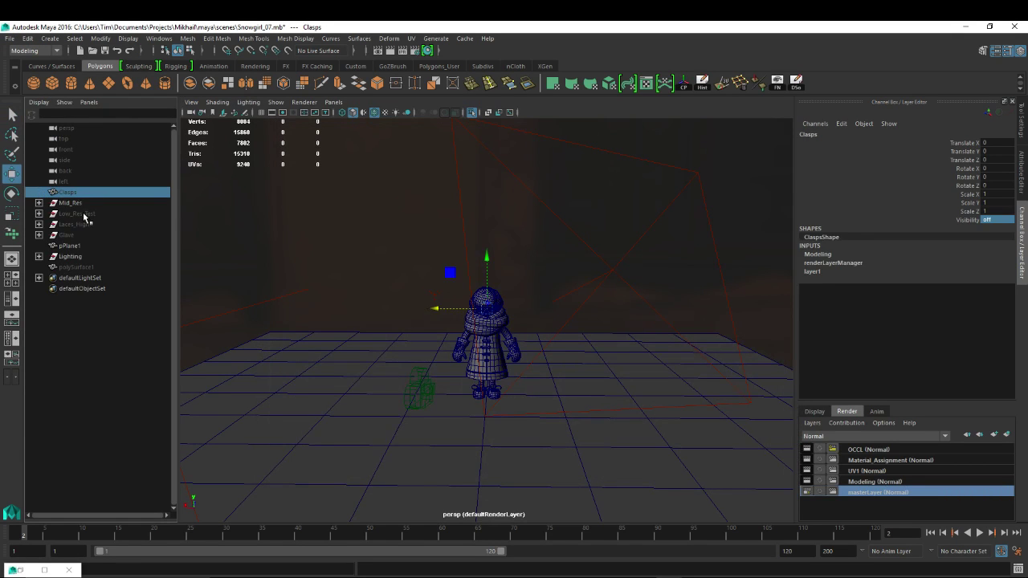
ctrl+click(72, 214)
ctrl+click(72, 224)
ctrl+click(71, 235)
ctrl+click(71, 245)
ctrl+click(72, 256)
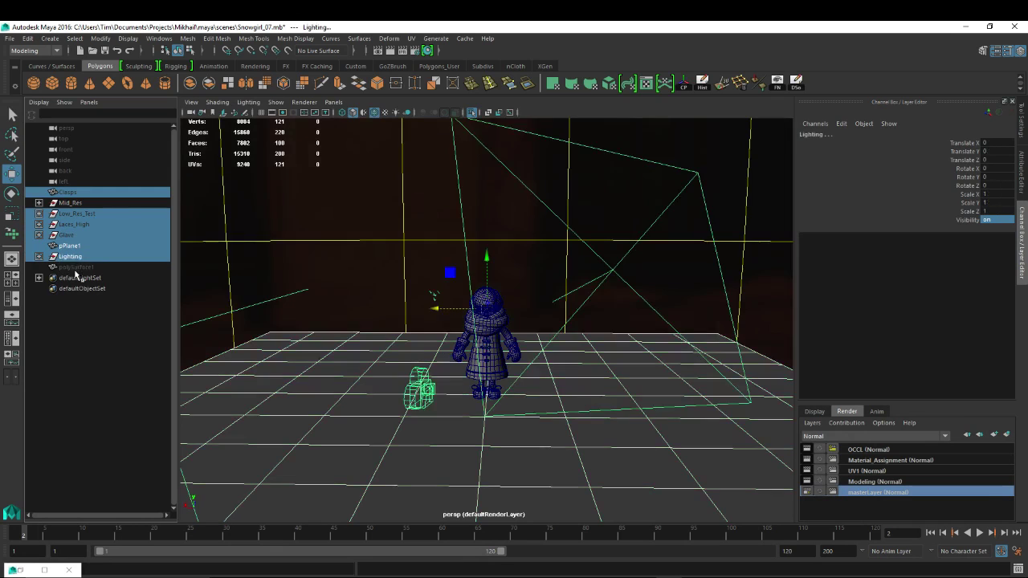
ctrl+click(77, 266)
key(Delete)
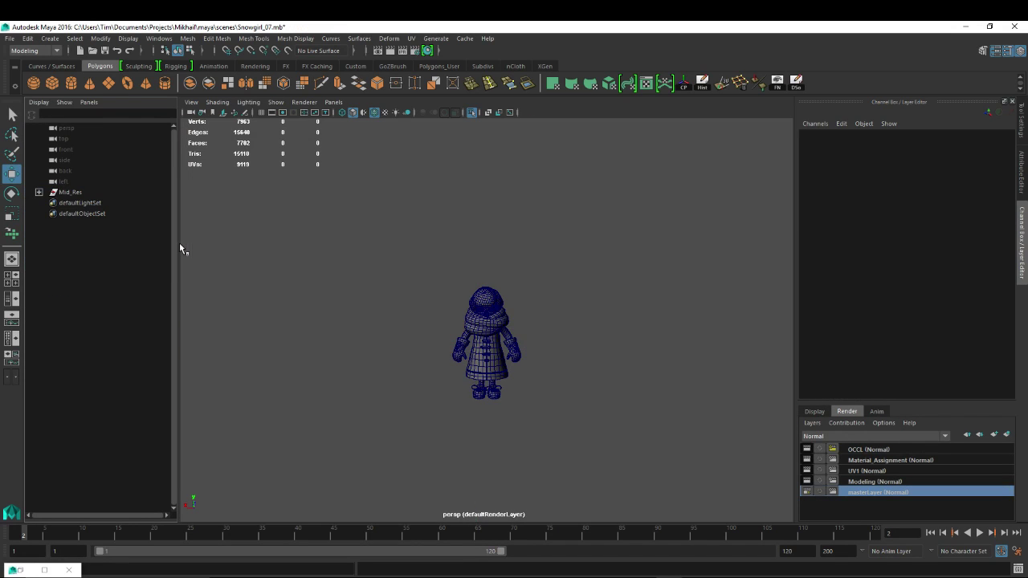
- Assign the default Lambert material to the Mid_Res group and delete the unused nodes in the Hypershade
click(70, 194)
right_drag(482, 293, 568, 554)
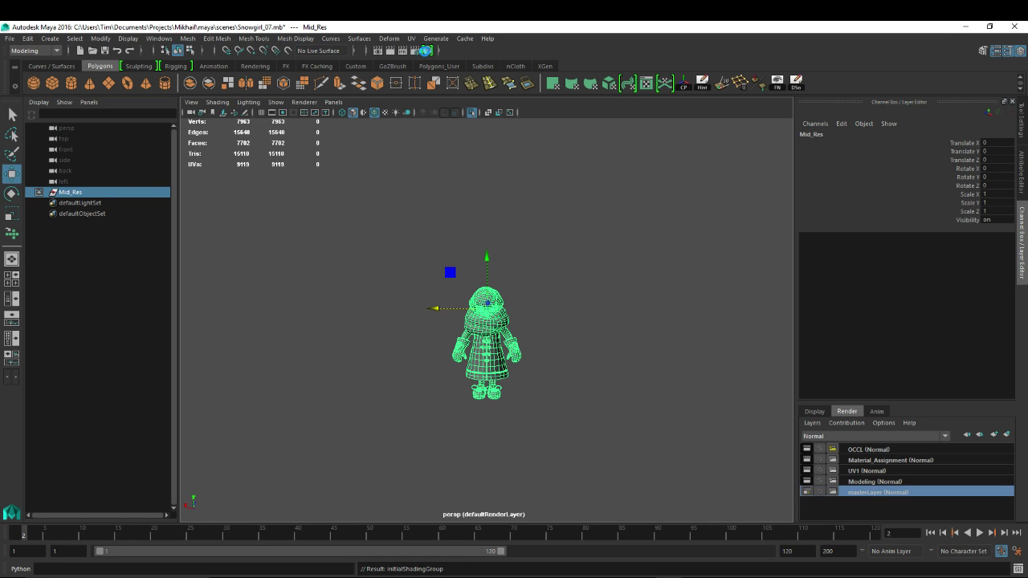
click(426, 50)
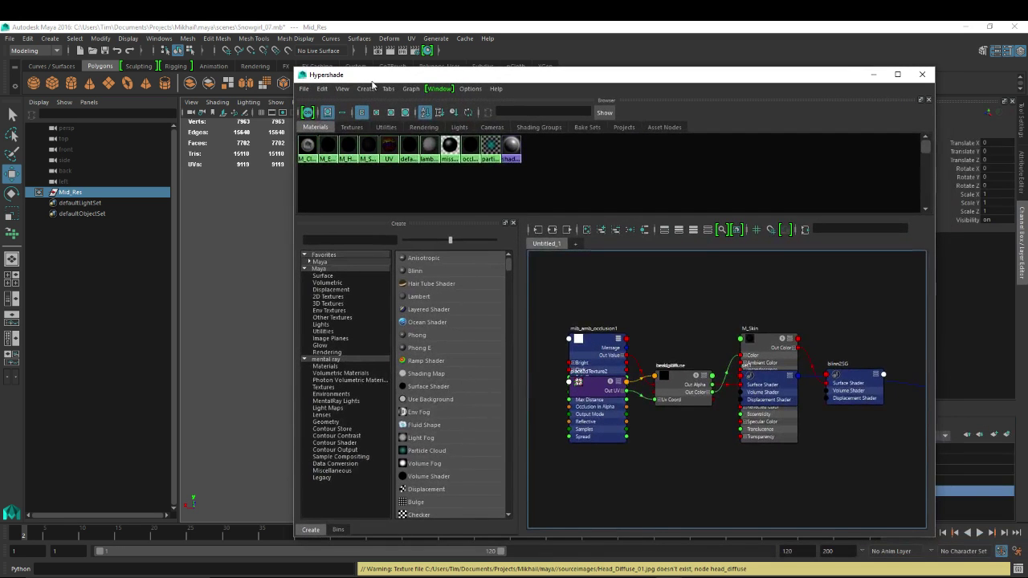
click(321, 89)
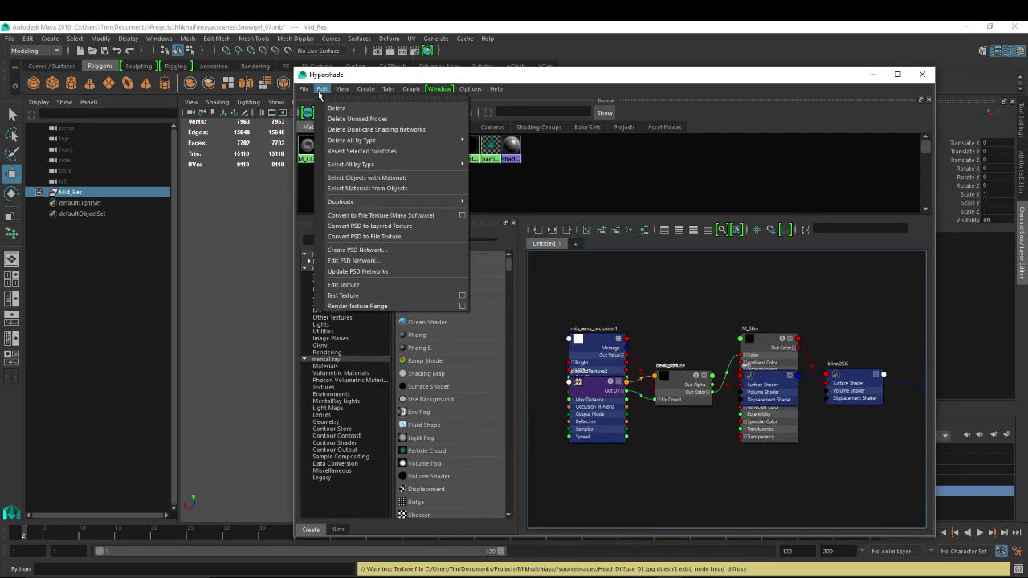
click(353, 119)
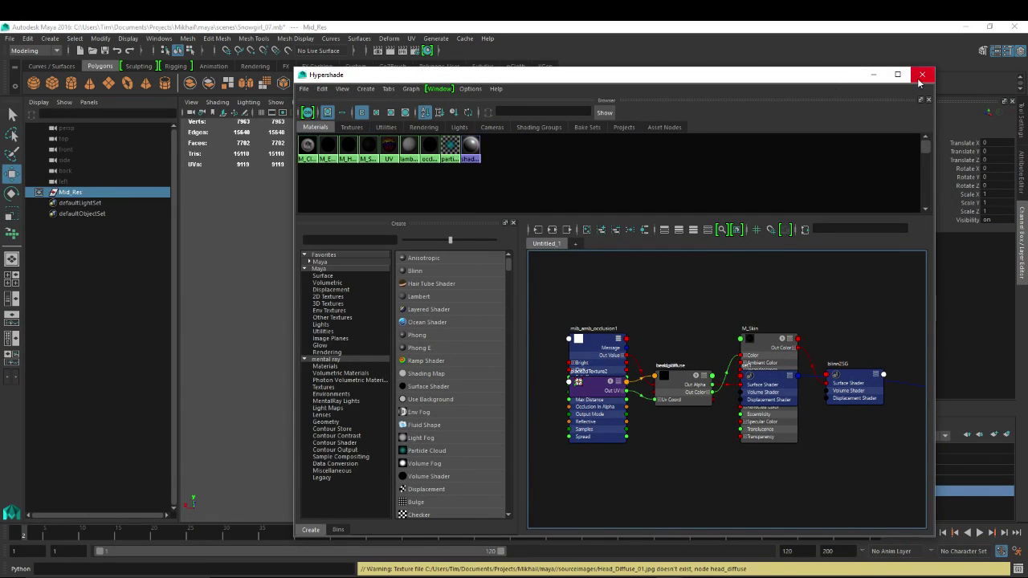
- Delete the OCCL, Material_Assignment, UV1 and Modeling render layers, leaving only masterLayer
drag(817, 89, 562, 54)
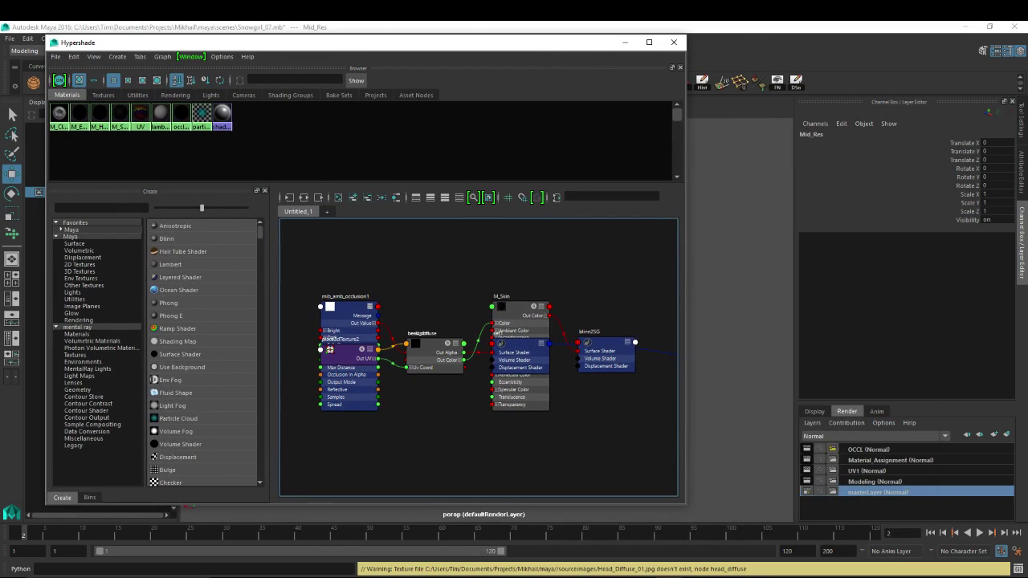
right_click(861, 454)
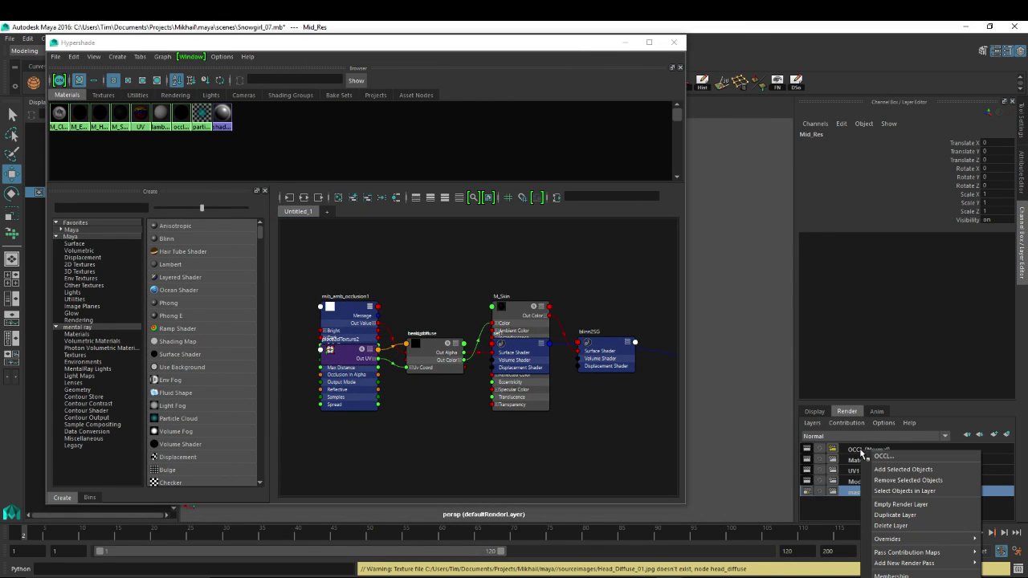
click(893, 526)
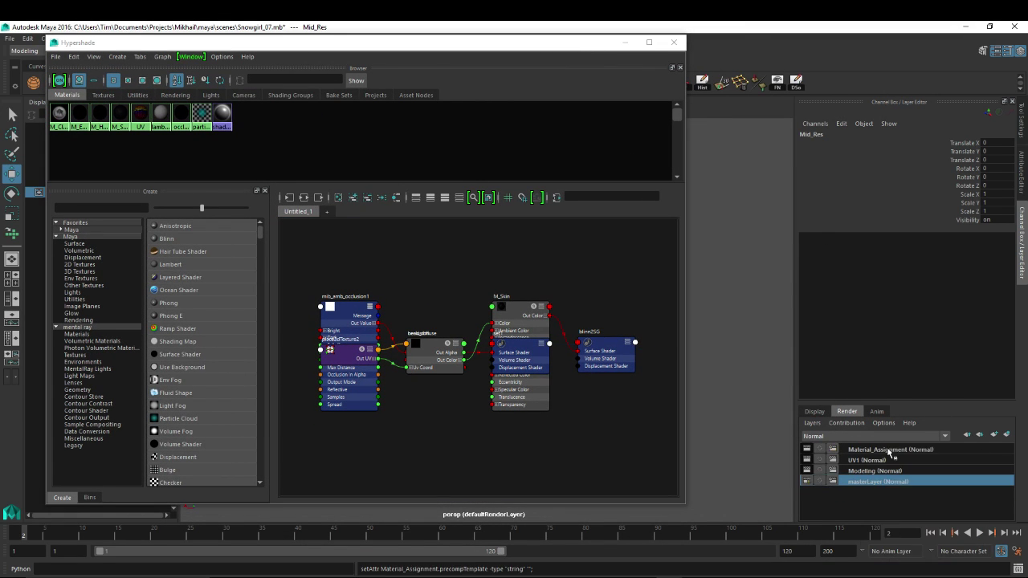
right_click(886, 453)
click(906, 527)
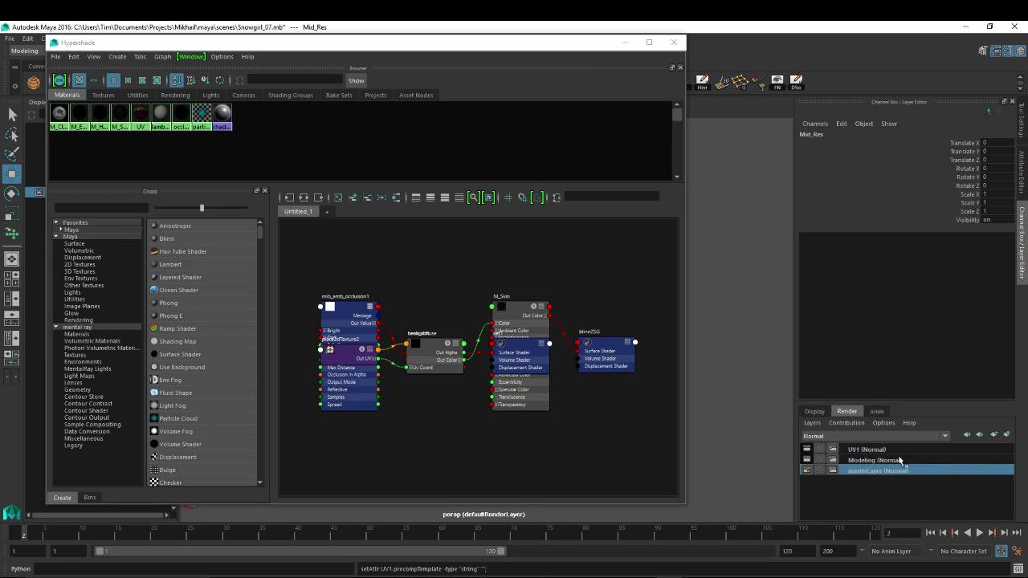
right_click(880, 451)
click(905, 525)
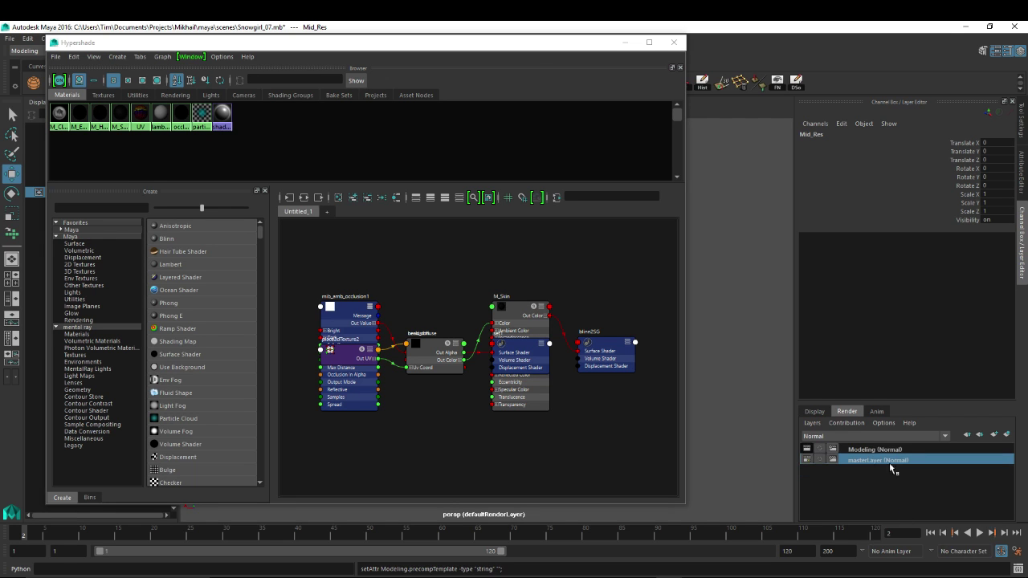
right_click(866, 452)
click(890, 526)
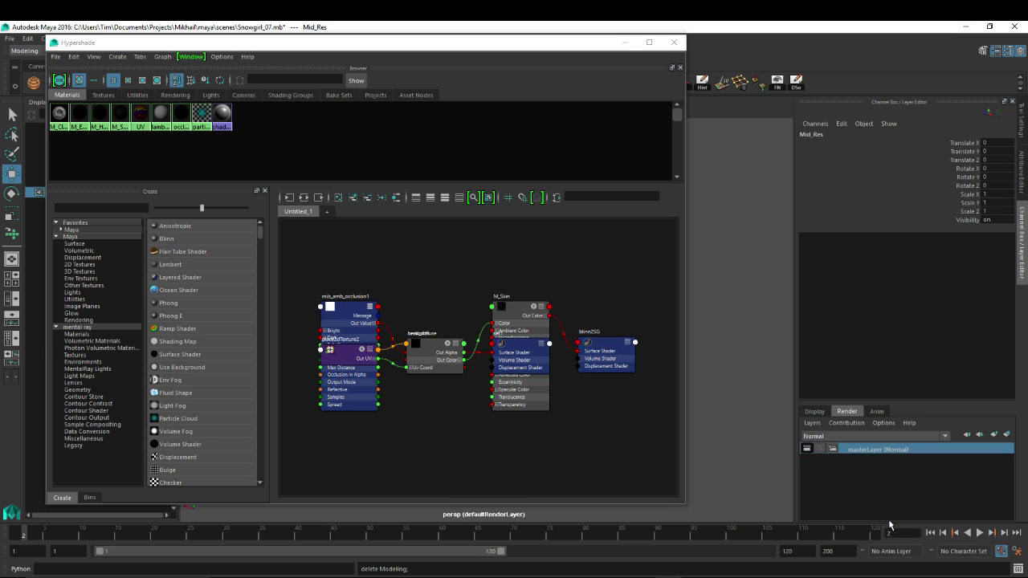
- Clear the remaining unused shading nodes after the render layer removal and close the Hypershade
click(73, 56)
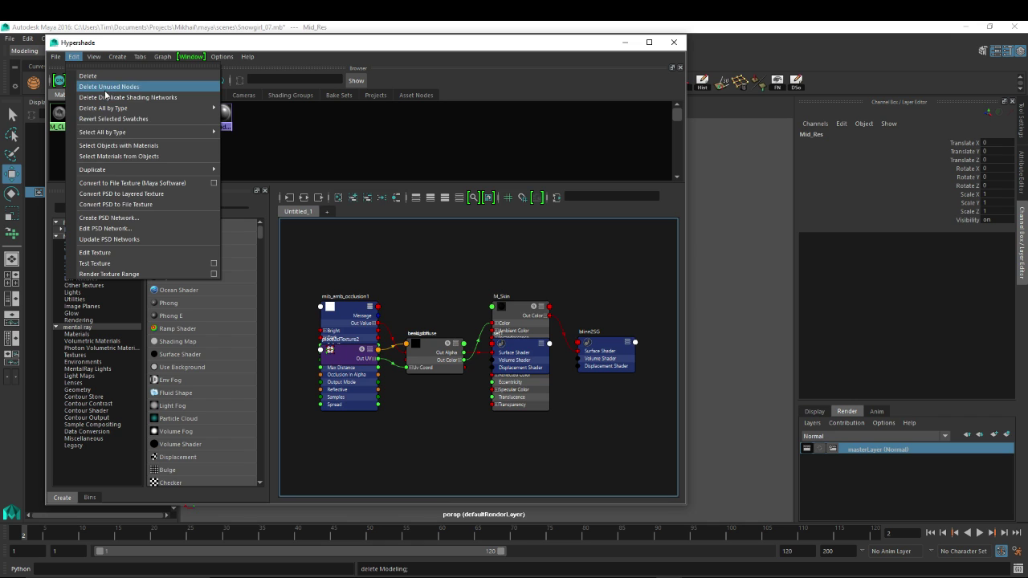
click(109, 87)
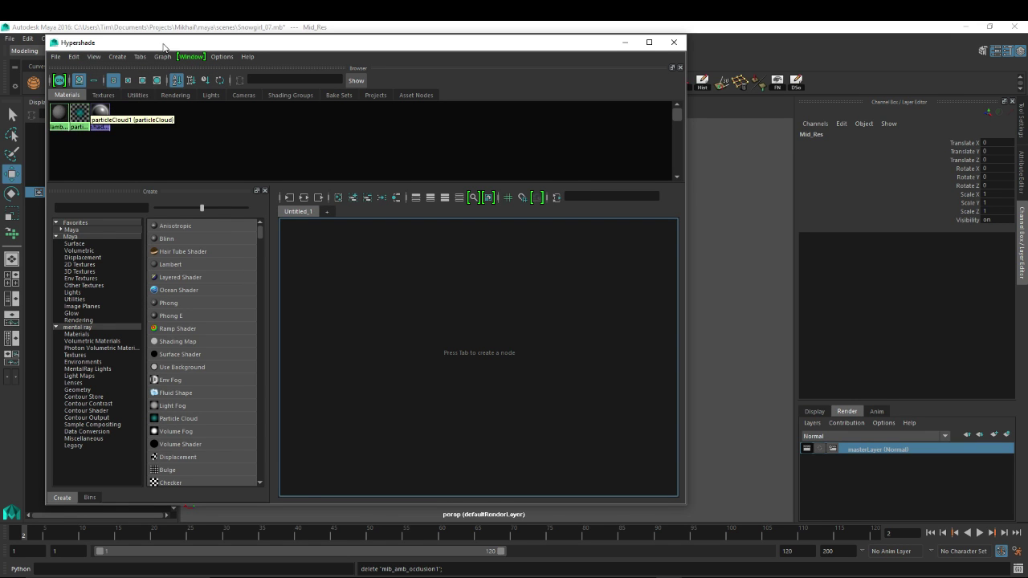
drag(166, 47, 566, 106)
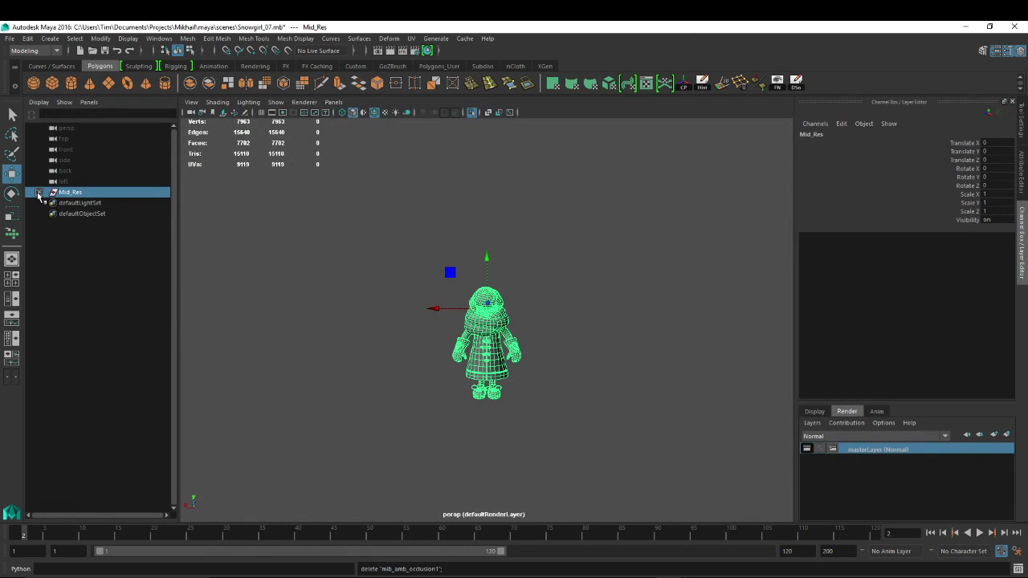
- Save the cleaned scene as a new Maya Binary file named Snowgirl_BeautyRender_demo_01 in the scenes folder
click(38, 192)
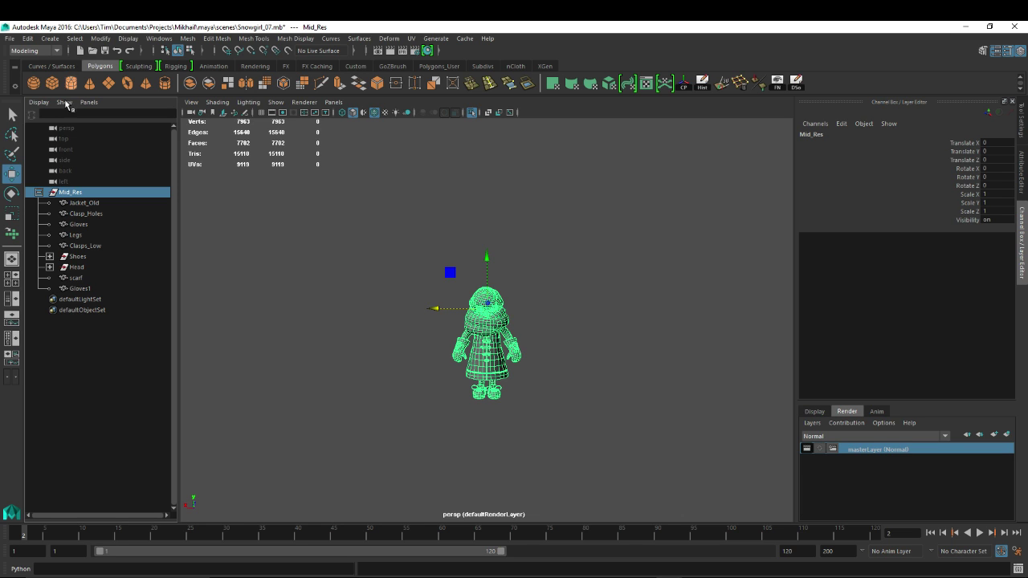
click(38, 192)
click(9, 38)
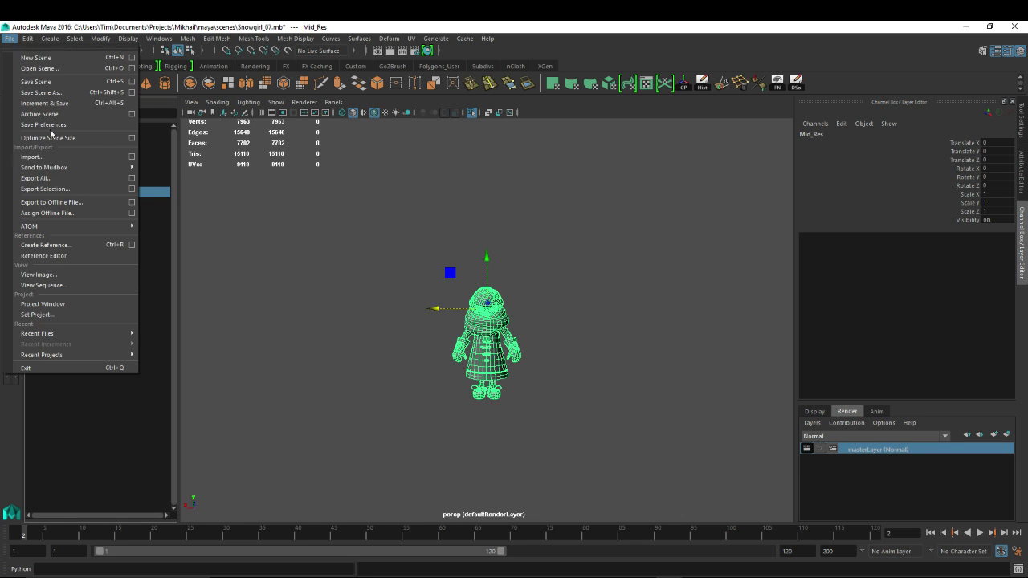
click(42, 92)
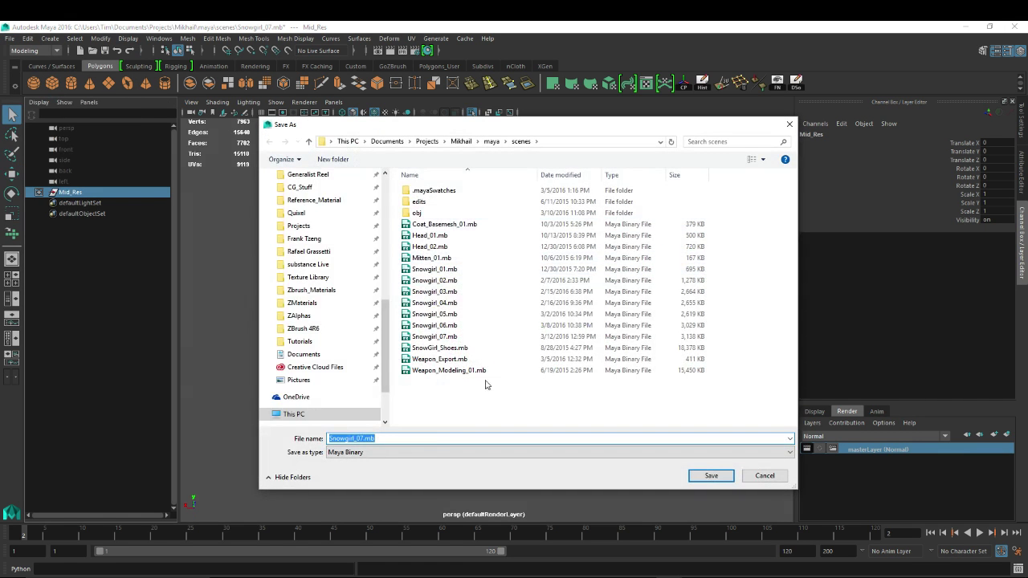
text(Sno)
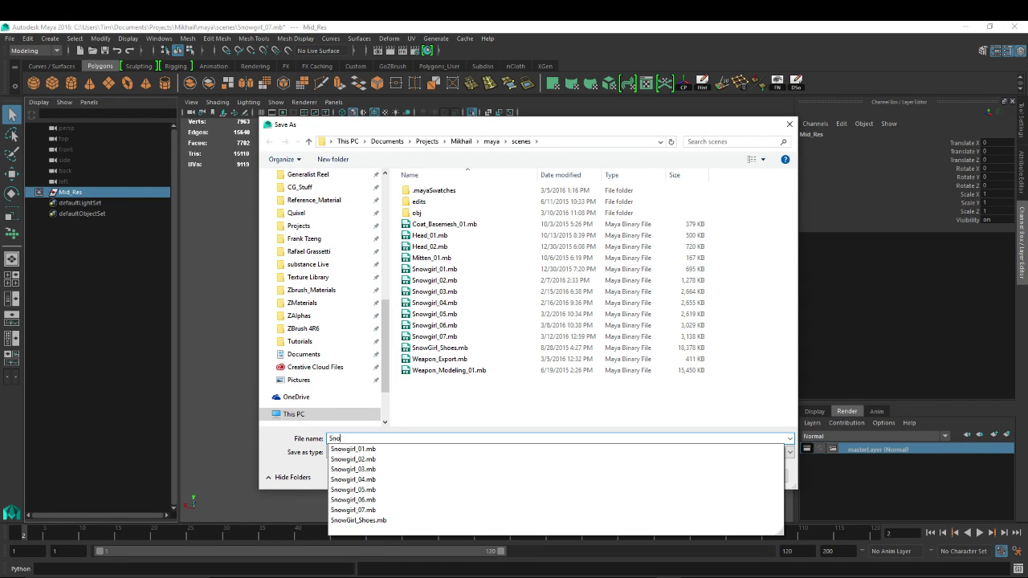
text(wgirl_BeautyRender_demo_01)
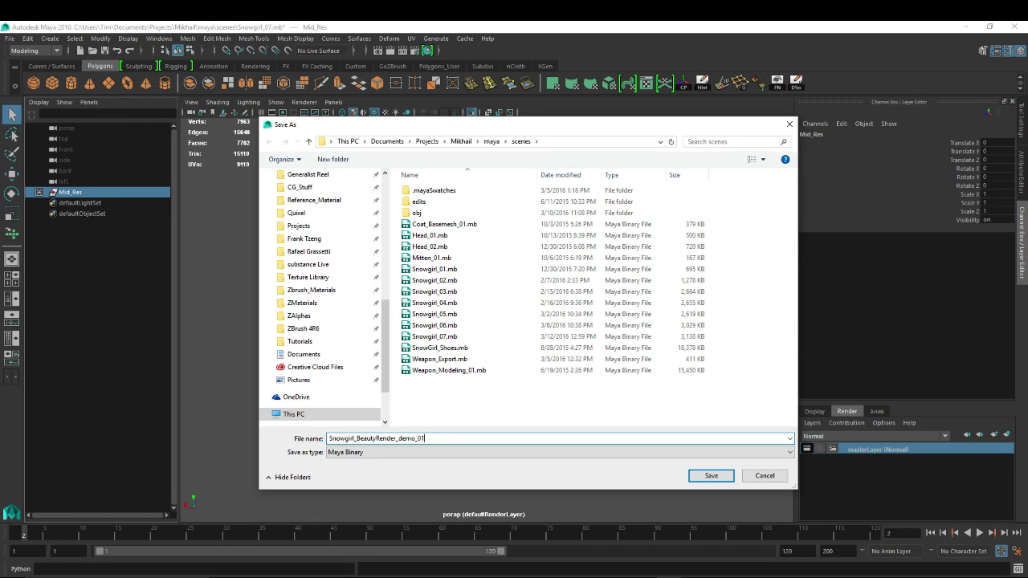
key(Return)
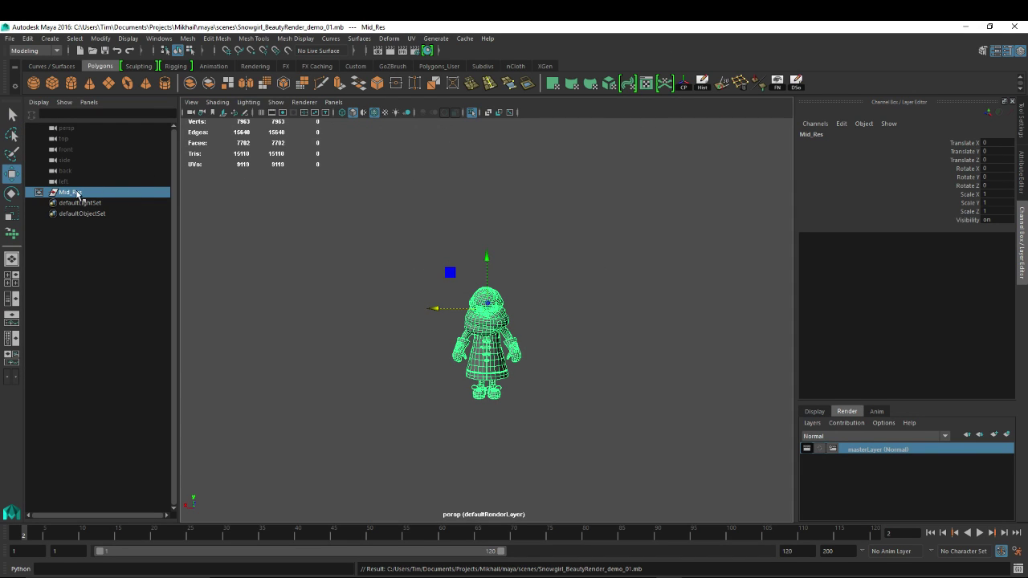
- Switch to Marmoset Toolbag and compare the textured snow girl's pose and look with the reference painting in Windows Photo Viewer
click(585, 257)
scroll(575, 292, down, 2)
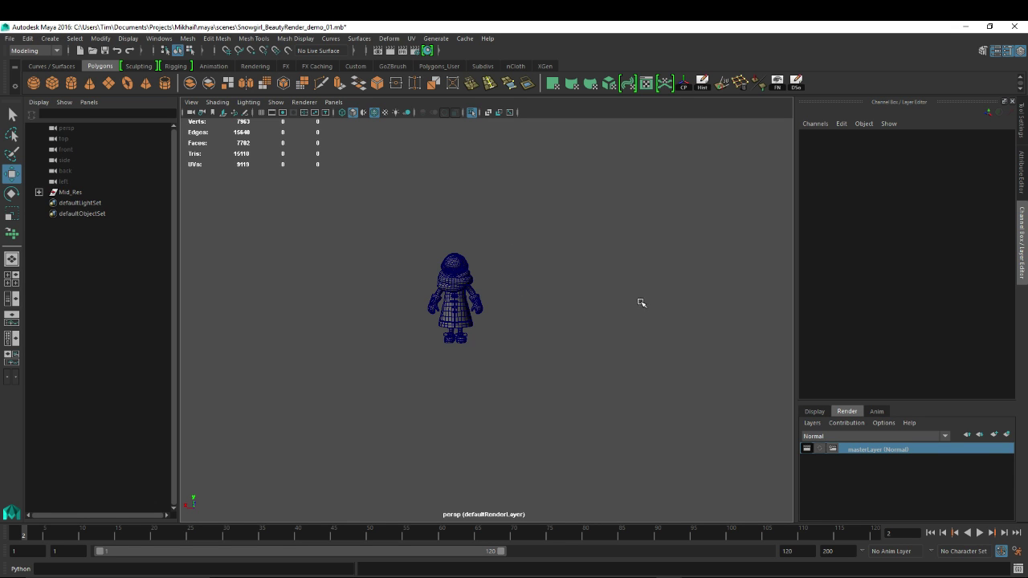
scroll(367, 294, up, 3)
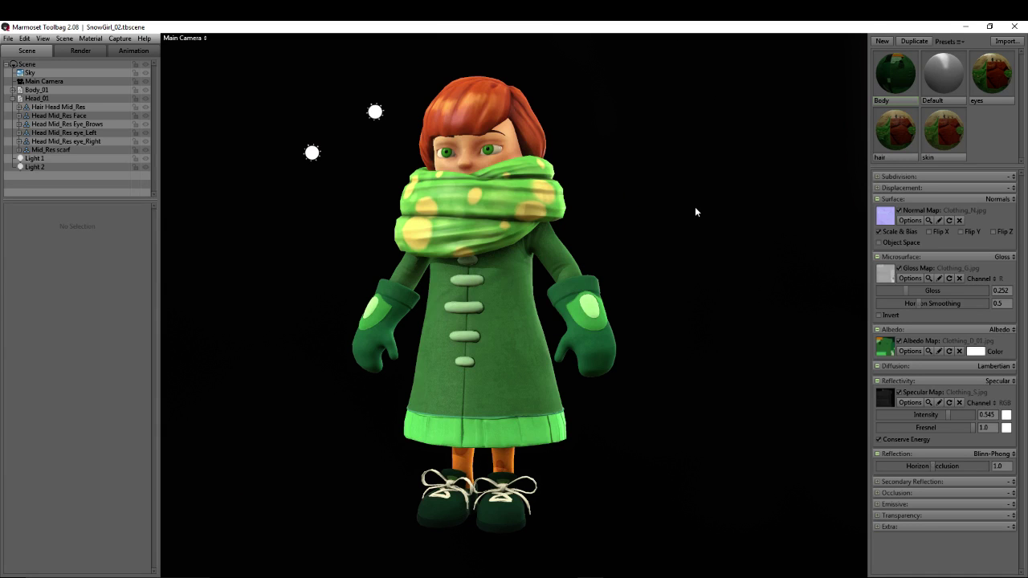
drag(696, 211, 661, 330)
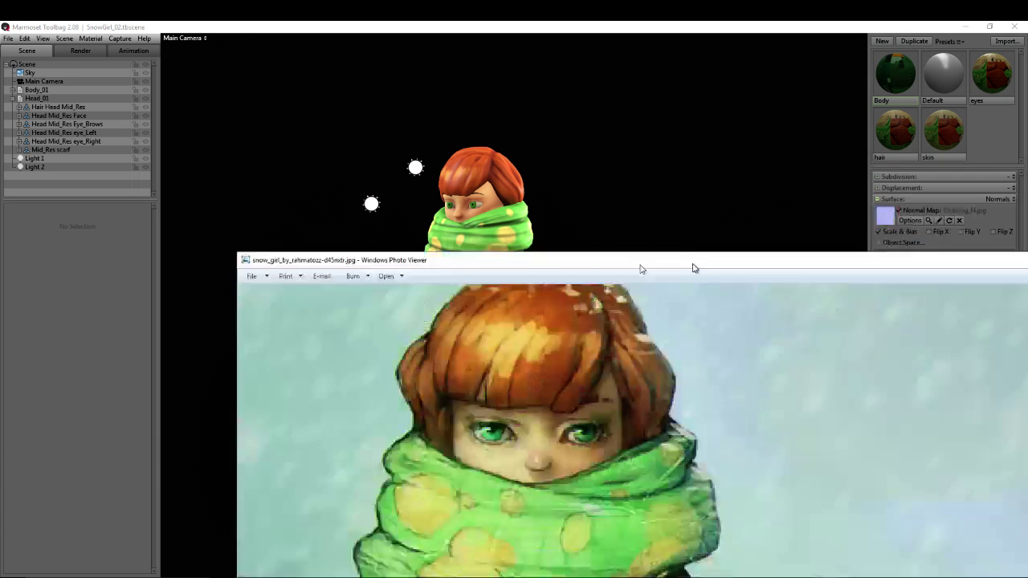
double_click(693, 268)
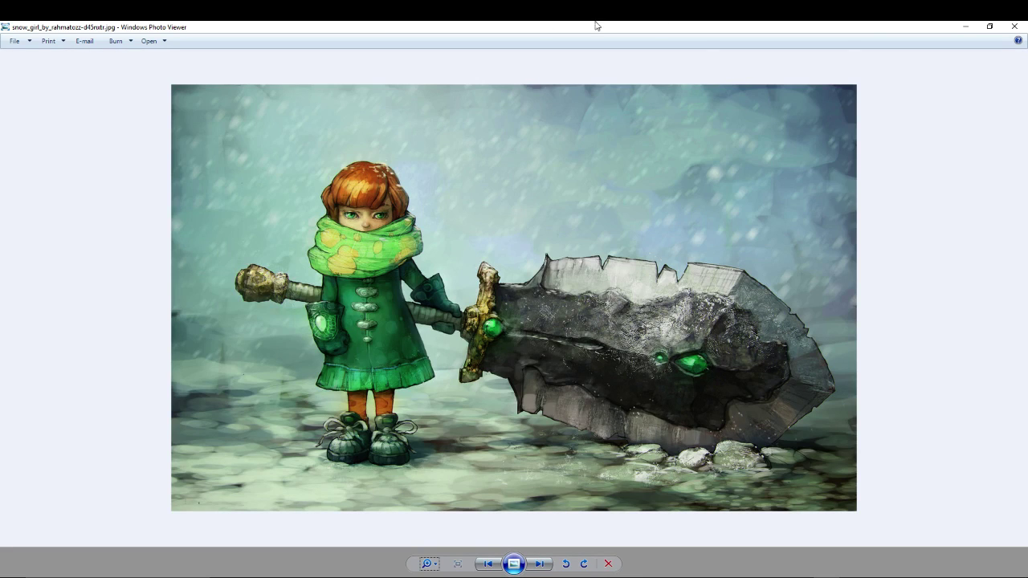
click(1015, 27)
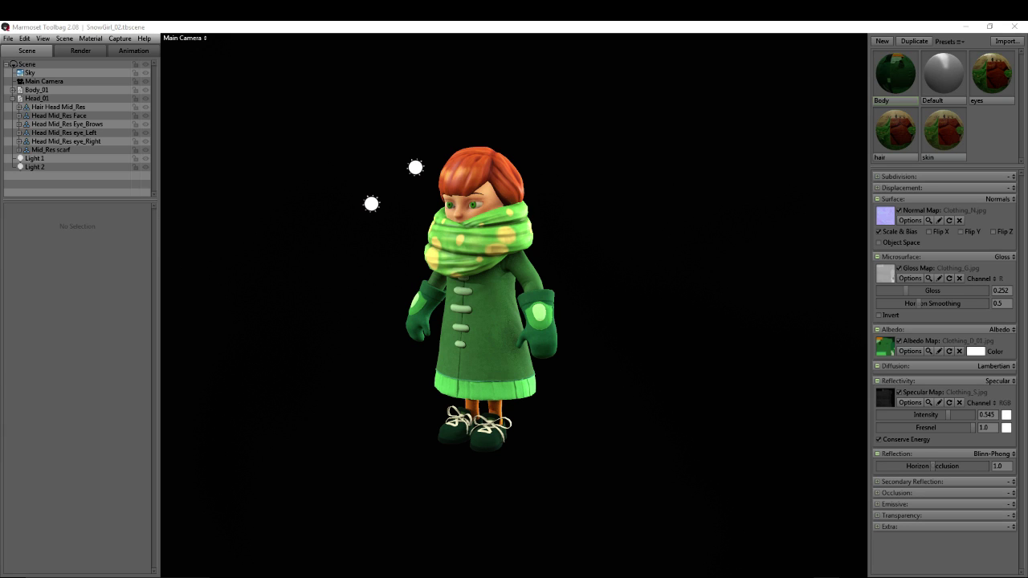
click(476, 256)
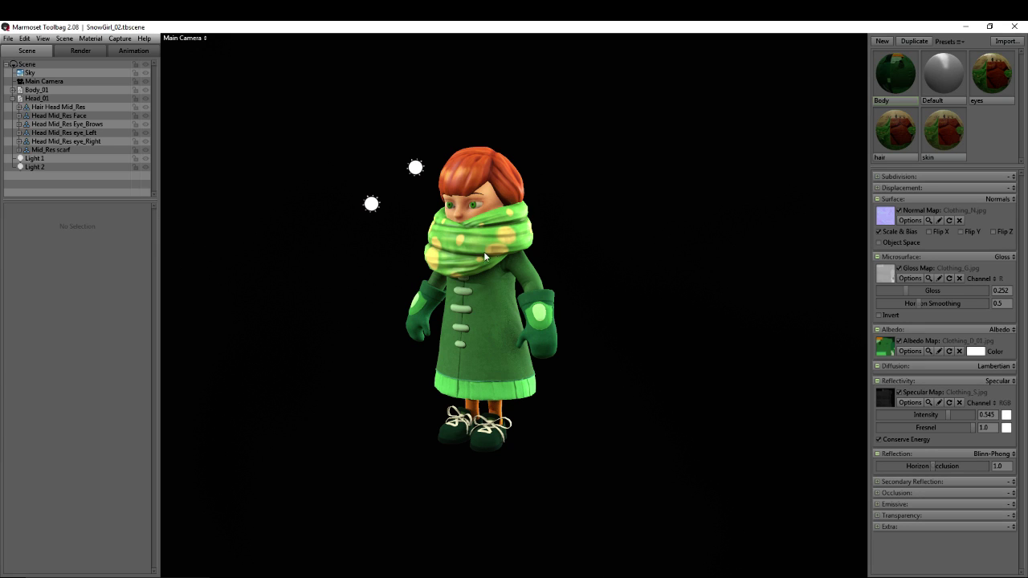
drag(477, 253, 530, 321)
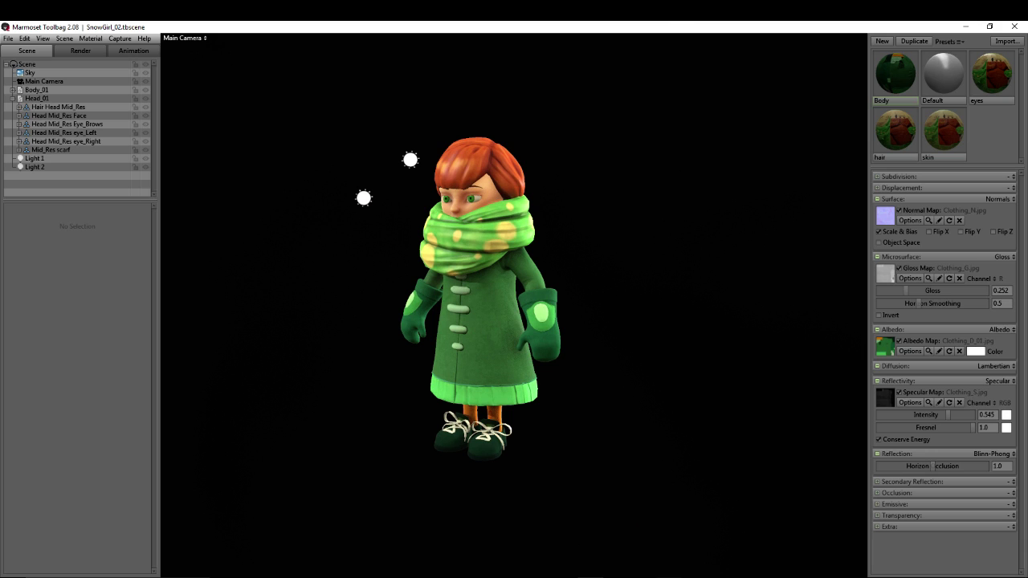
- Switch back to Maya and create a polygon plane at the origin as the ground
mouse_move(667, 572)
click(712, 553)
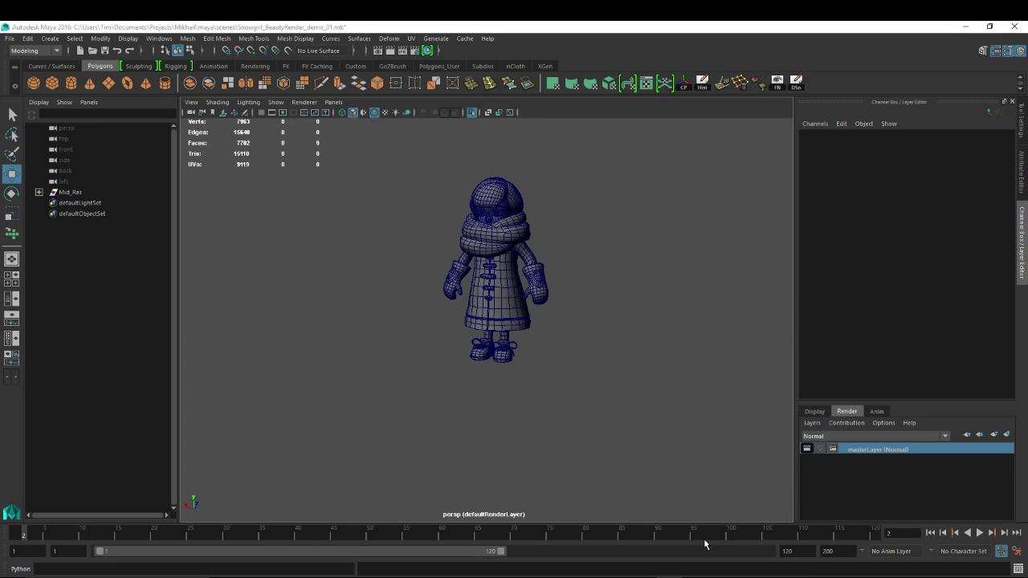
alt+right_drag(424, 195, 378, 266)
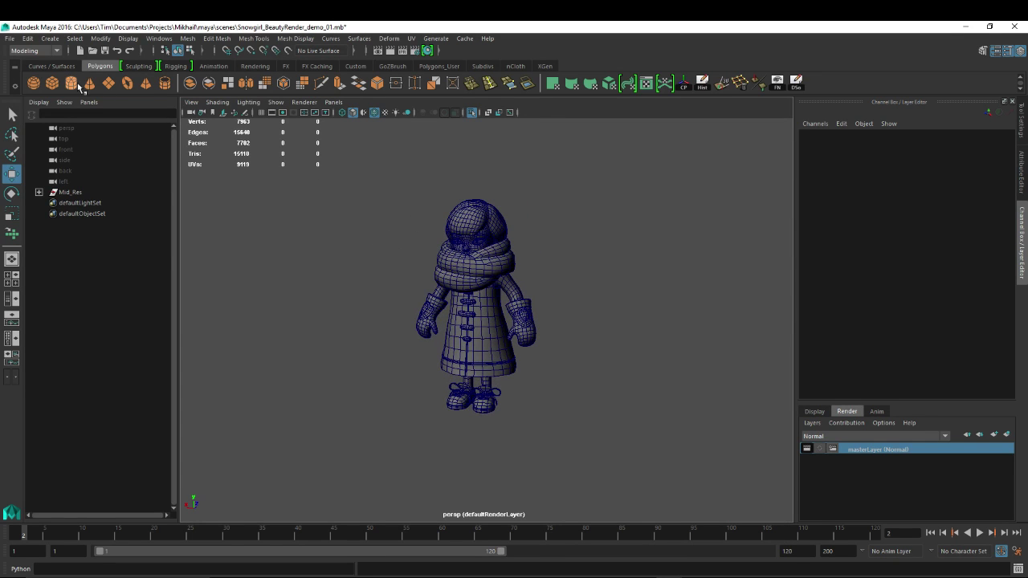
click(111, 83)
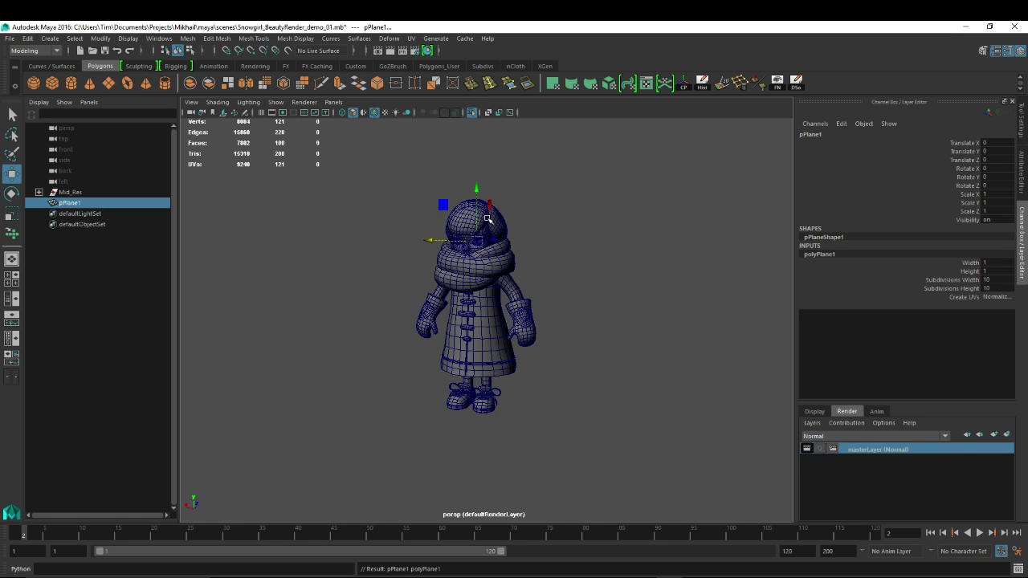
alt+drag(619, 249, 497, 265)
alt+drag(324, 319, 376, 186)
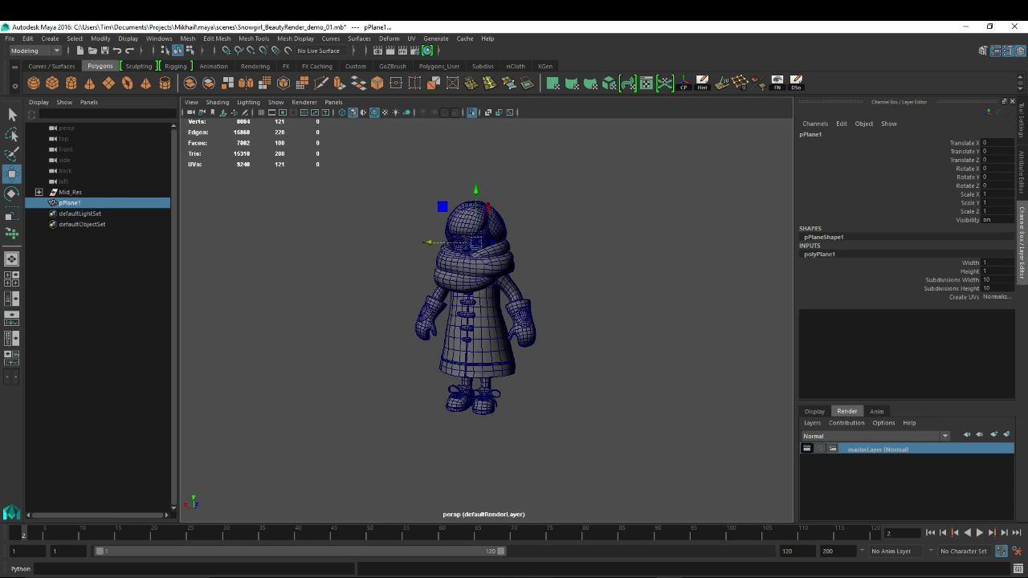
- Move the pivot of the Mid_Res group down to the soles of the character's shoes
click(474, 280)
click(494, 335)
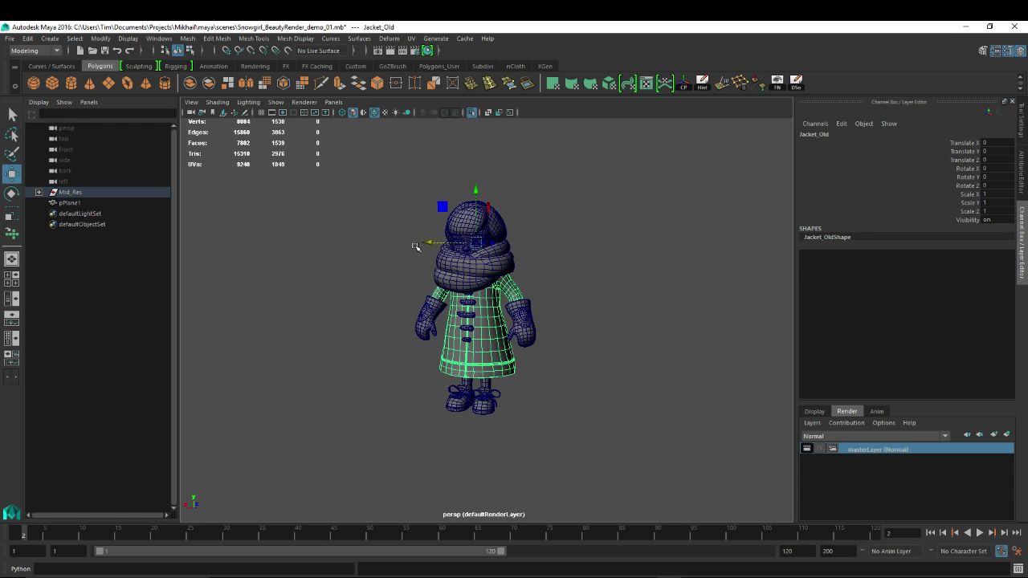
click(66, 206)
click(69, 193)
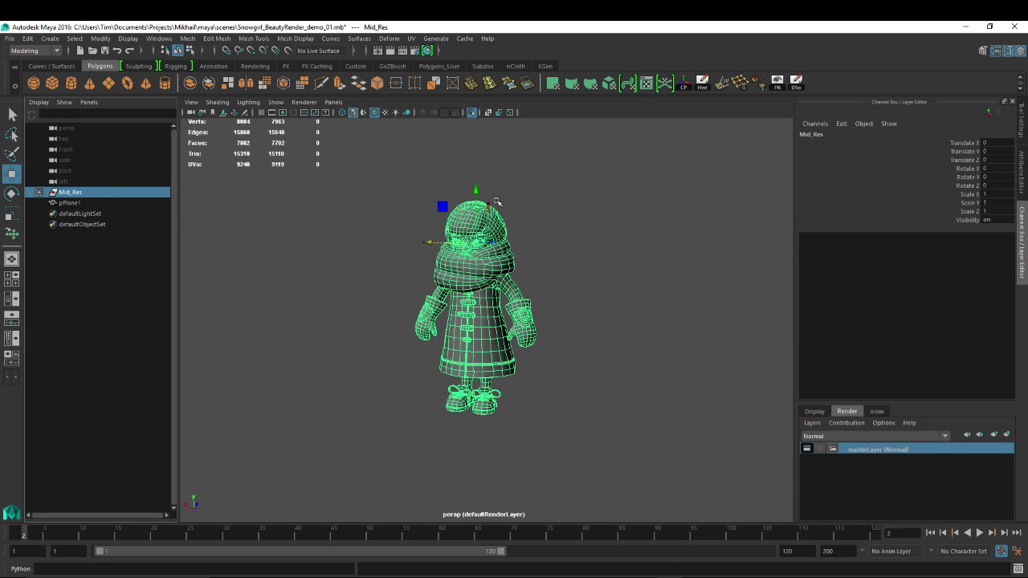
key(d)
key(v)
drag(476, 193, 507, 429)
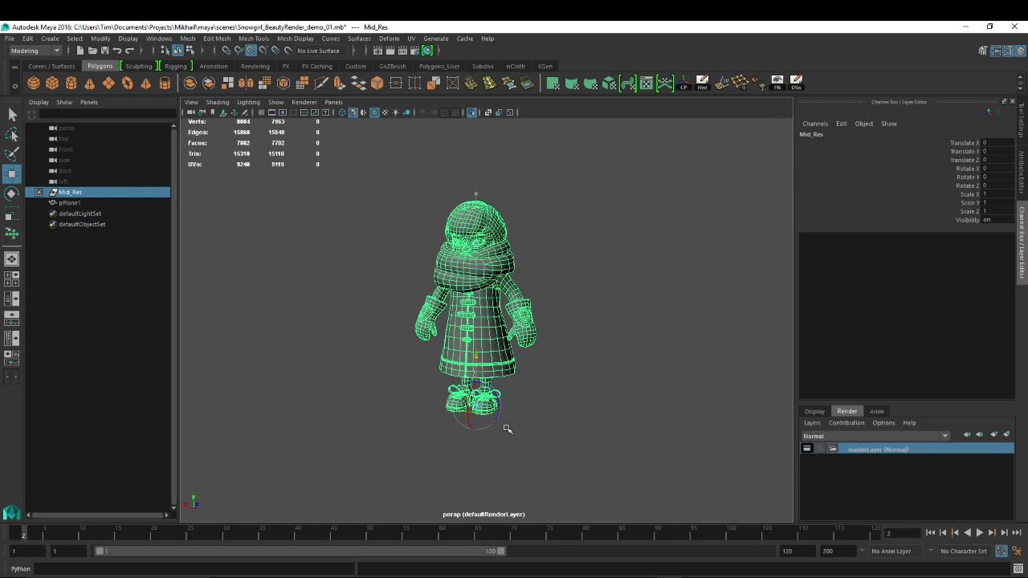
- Switch to the front view and set the Mid_Res group's Rotate Y to 180 so the character faces forward
key(space)
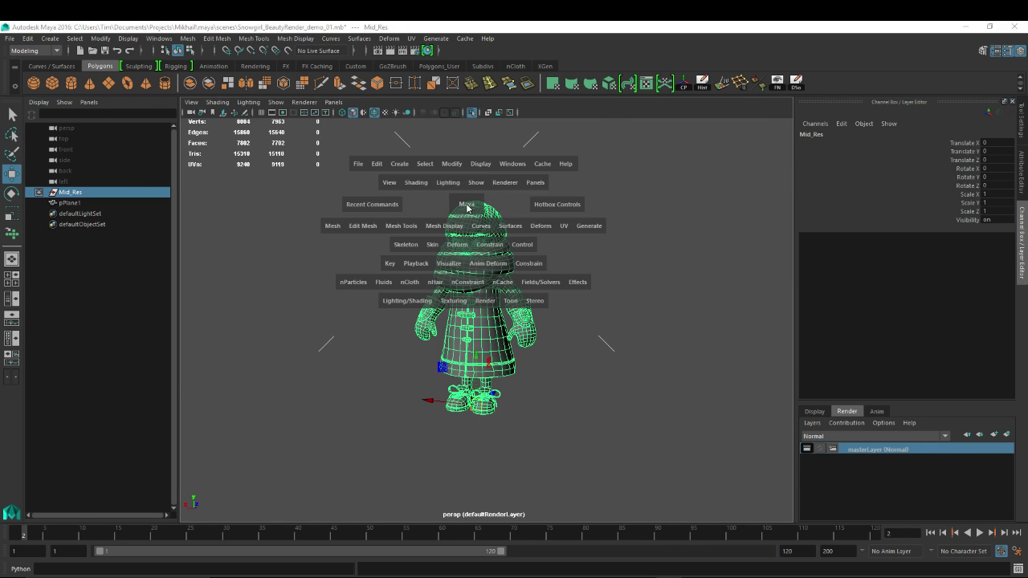
drag(467, 207, 468, 239)
key(f)
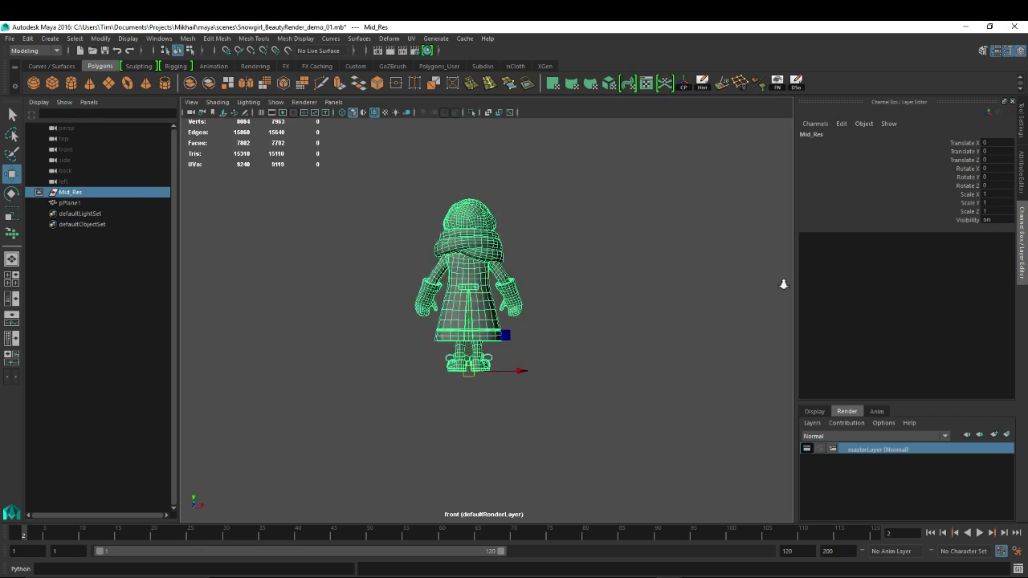
key(e)
drag(491, 392, 518, 332)
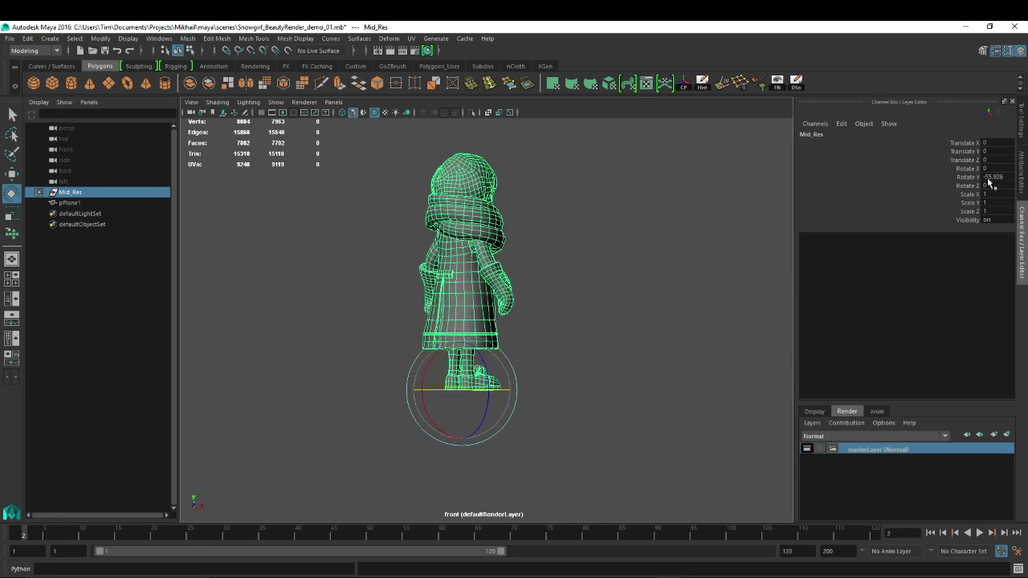
double_click(989, 178)
text(180)
key(Return)
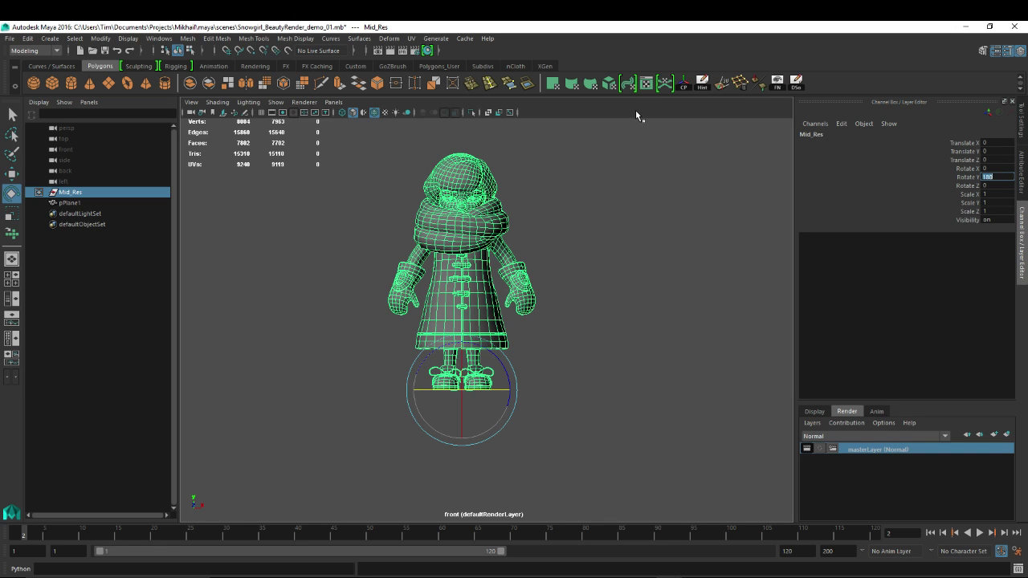
- Show the grid and raise the Mid_Res group to about 5.135 in Y so the shoes stand on the ground line
key(w)
drag(466, 336, 454, 170)
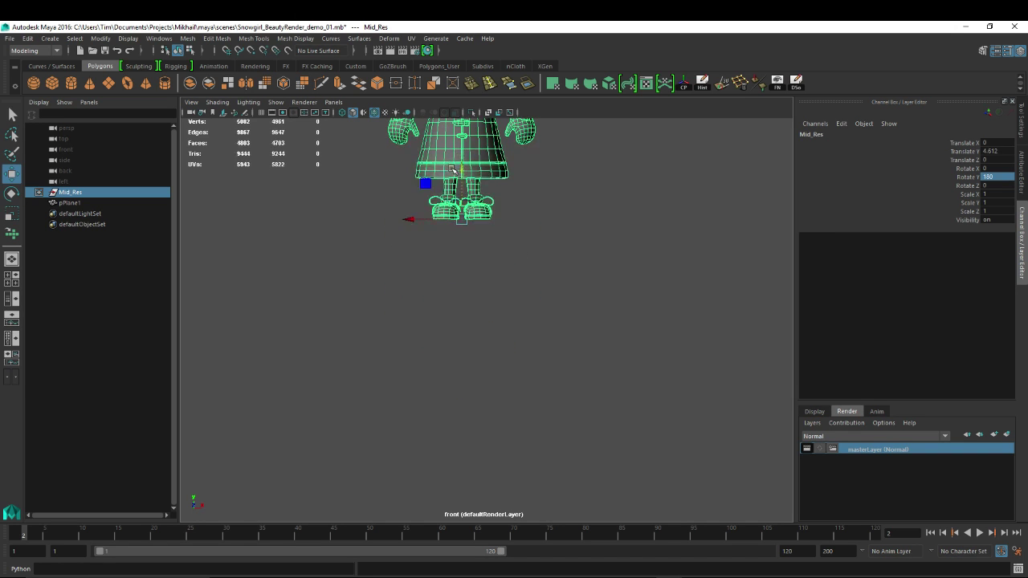
key(ctrl+z)
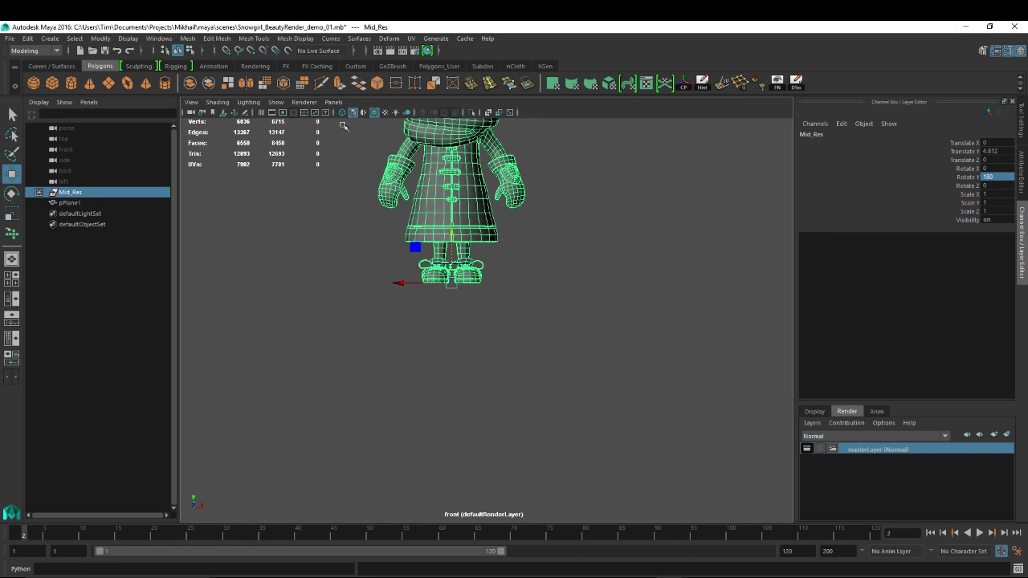
click(261, 112)
mouse_move(472, 320)
mouse_down()
mouse_move(470, 269)
mouse_move(471, 316)
mouse_up()
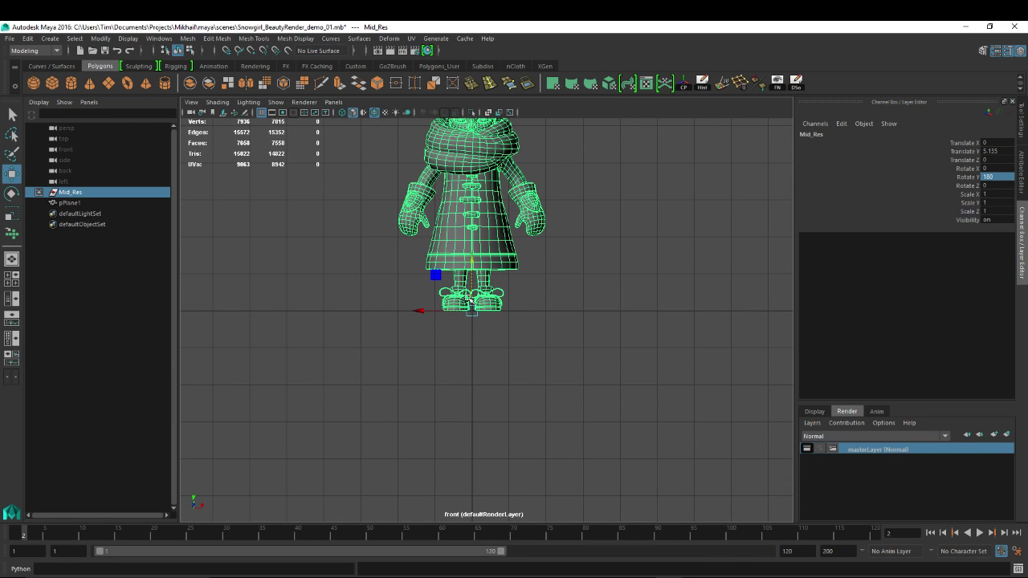
alt+middle_drag(565, 336, 570, 425)
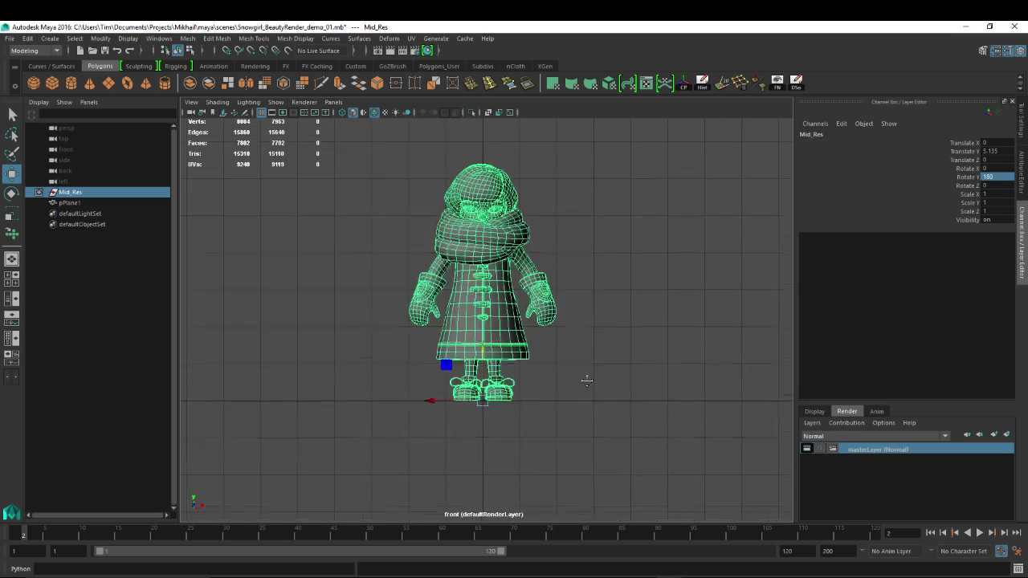
scroll(606, 374, down, 2)
scroll(531, 358, up, 3)
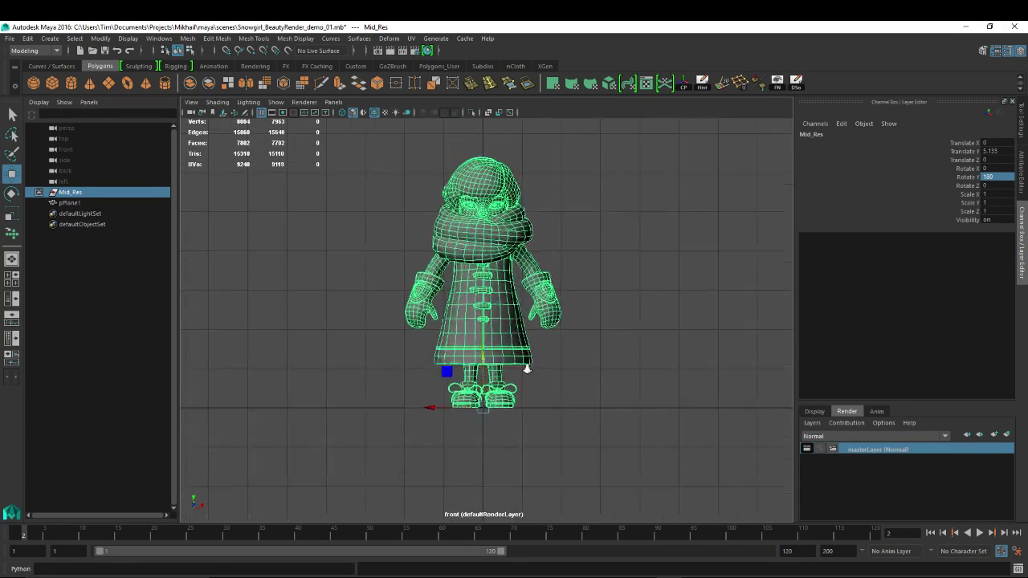
alt+middle_drag(655, 390, 627, 340)
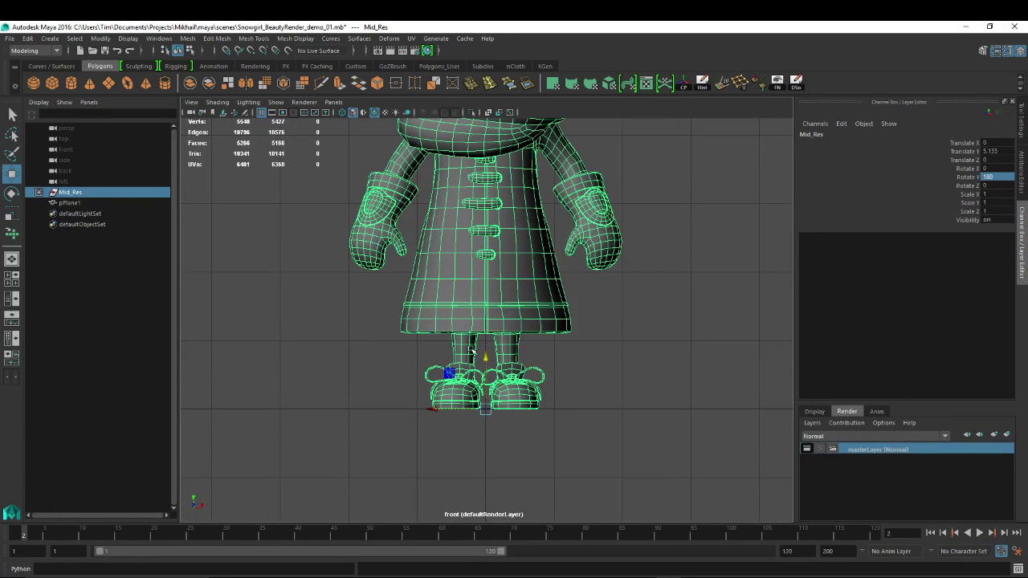
click(490, 428)
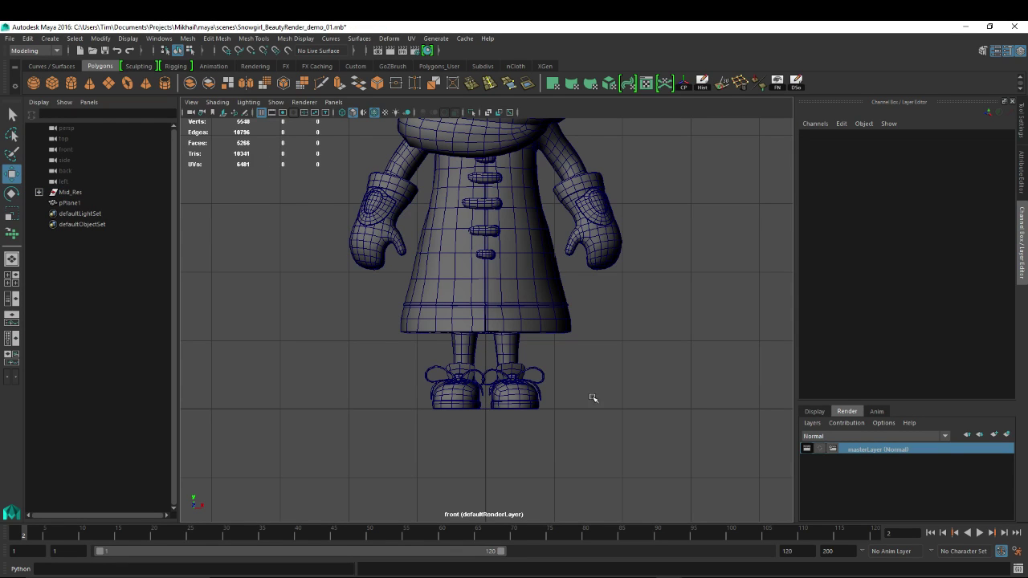
- Return to the perspective view and scale the ground plane uniformly to about 13.1 beneath the character
click(487, 410)
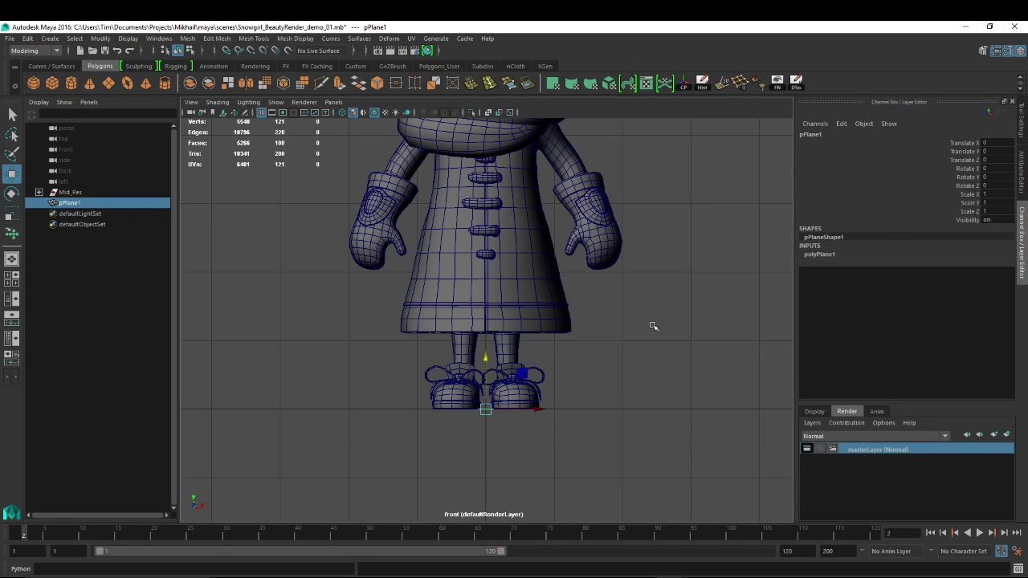
key(space)
drag(653, 326, 515, 286)
scroll(515, 286, down, 3)
key(r)
scroll(426, 217, down, 5)
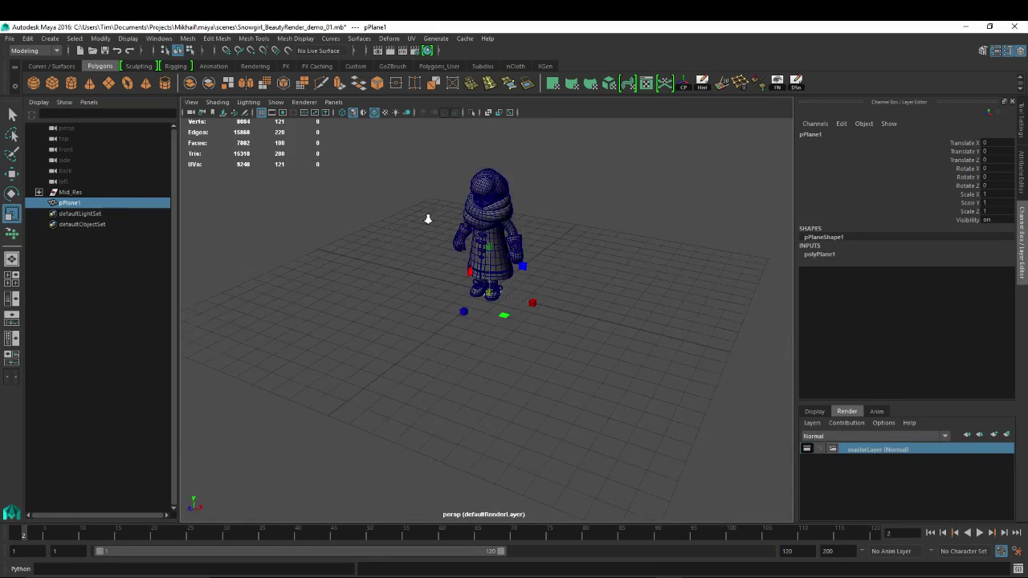
alt+right_drag(331, 270, 601, 262)
alt+middle_drag(602, 262, 503, 356)
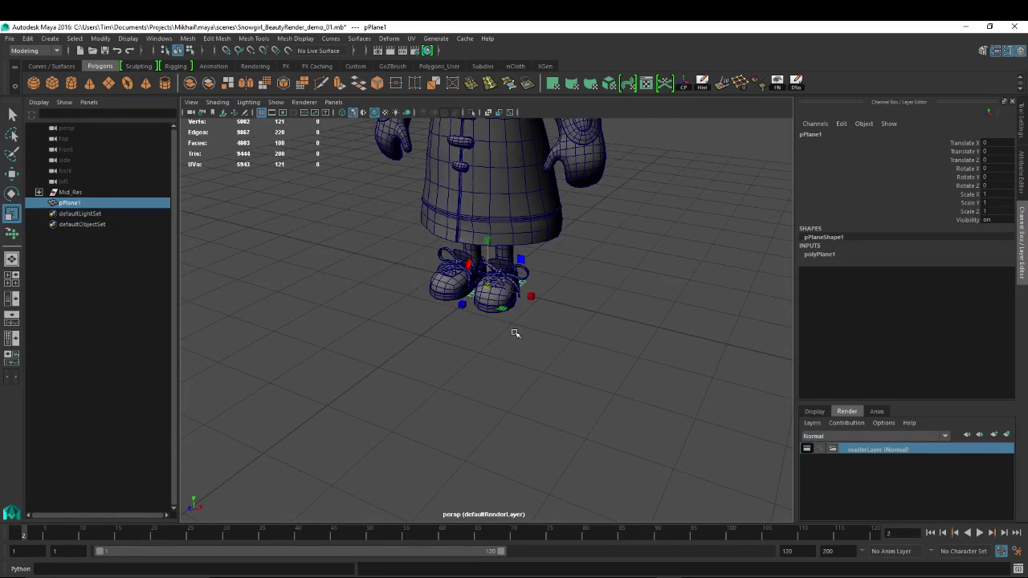
drag(487, 289, 604, 177)
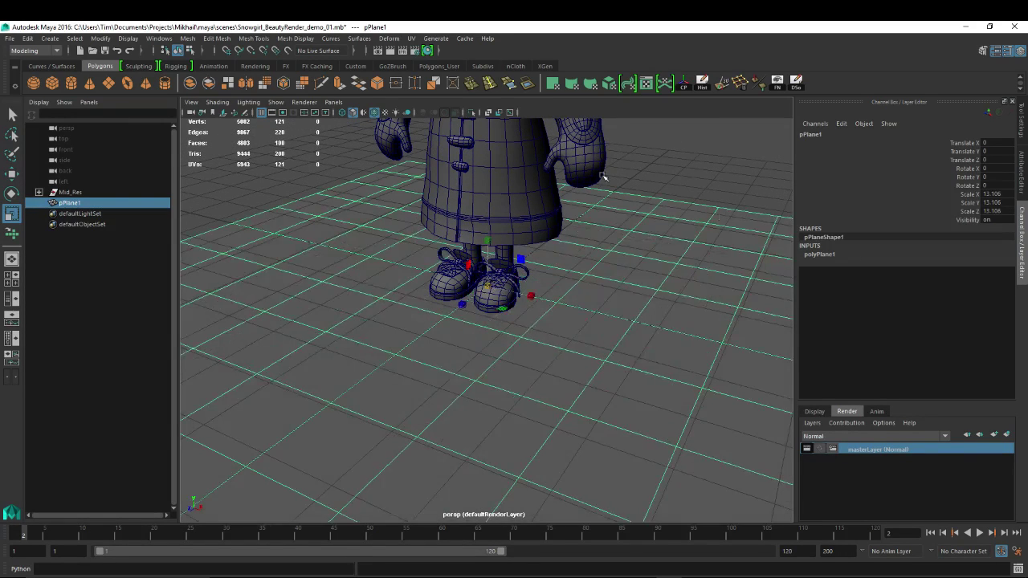
- Set the ground plane's Scale X, Y and Z to 50
drag(997, 195, 996, 211)
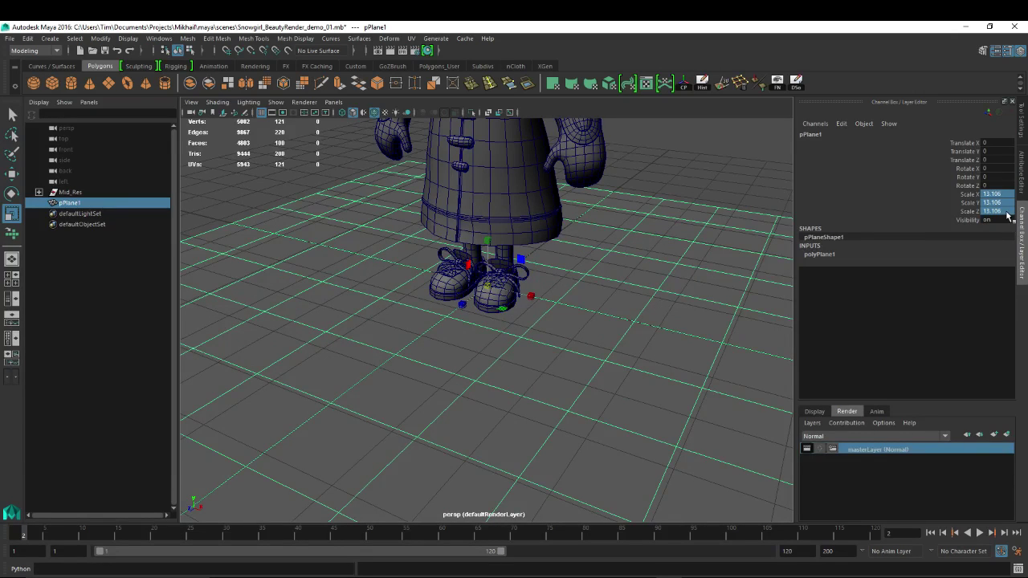
text(50)
key(Return)
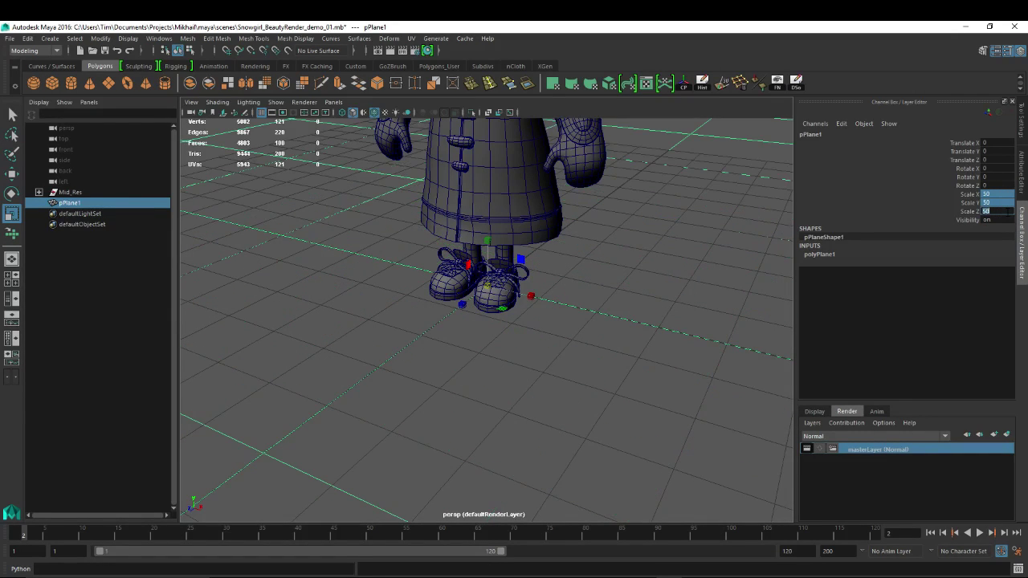
scroll(673, 224, down, 6)
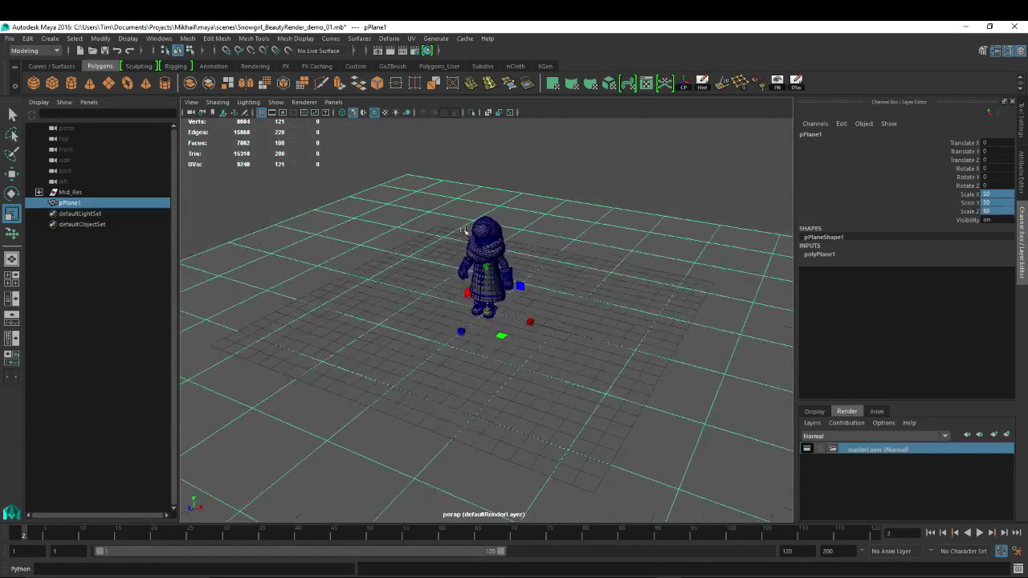
alt+drag(441, 263, 457, 246)
alt+right_drag(457, 246, 583, 266)
alt+drag(583, 266, 550, 234)
alt+right_drag(550, 234, 538, 245)
alt+drag(539, 245, 557, 278)
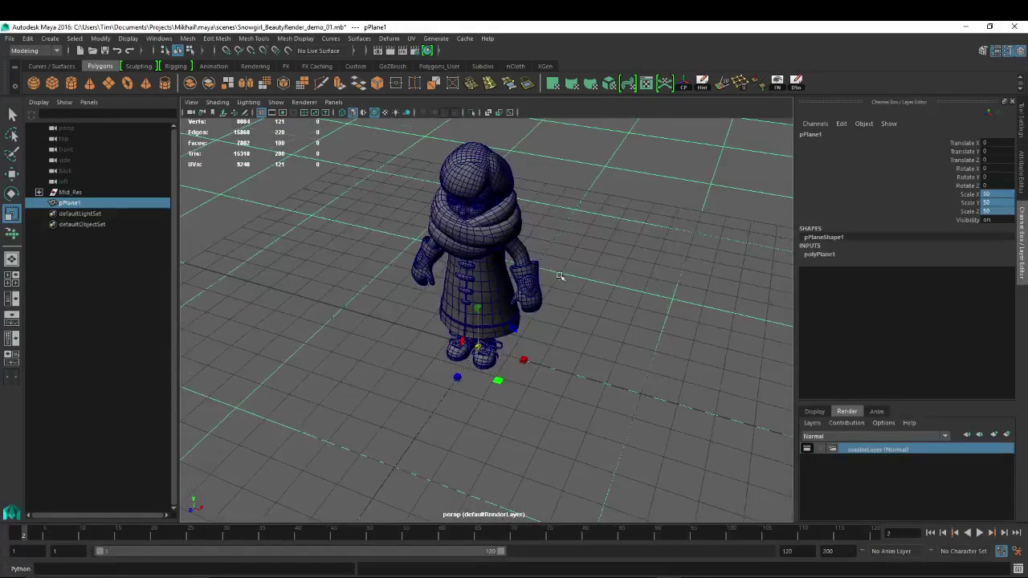
alt+right_drag(558, 278, 568, 252)
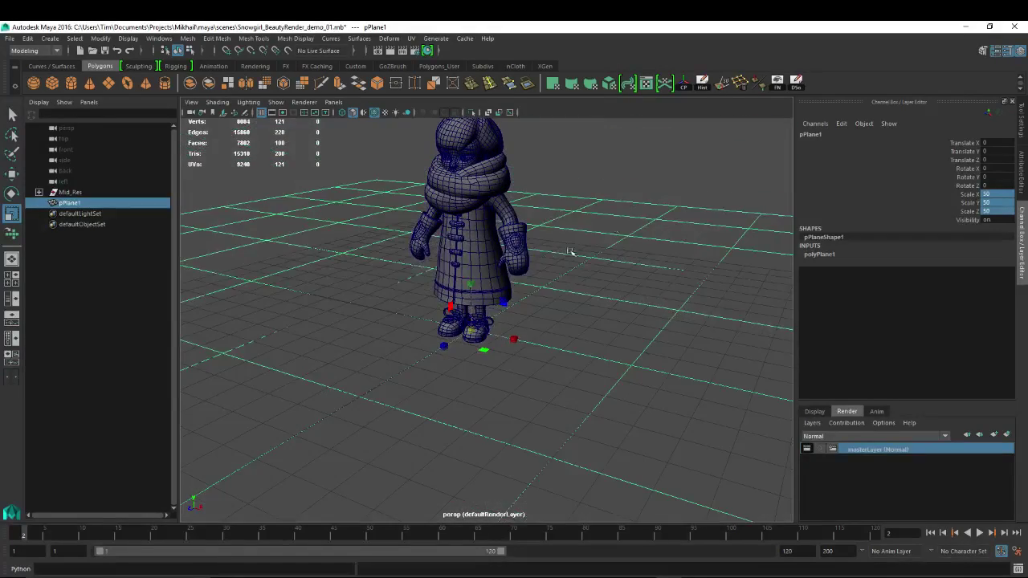
- Enlarge the ground plane by setting its Scale X, Y and Z to 500
double_click(1005, 212)
text(500)
key(Return)
alt+drag(523, 230, 695, 189)
alt+right_drag(695, 189, 489, 165)
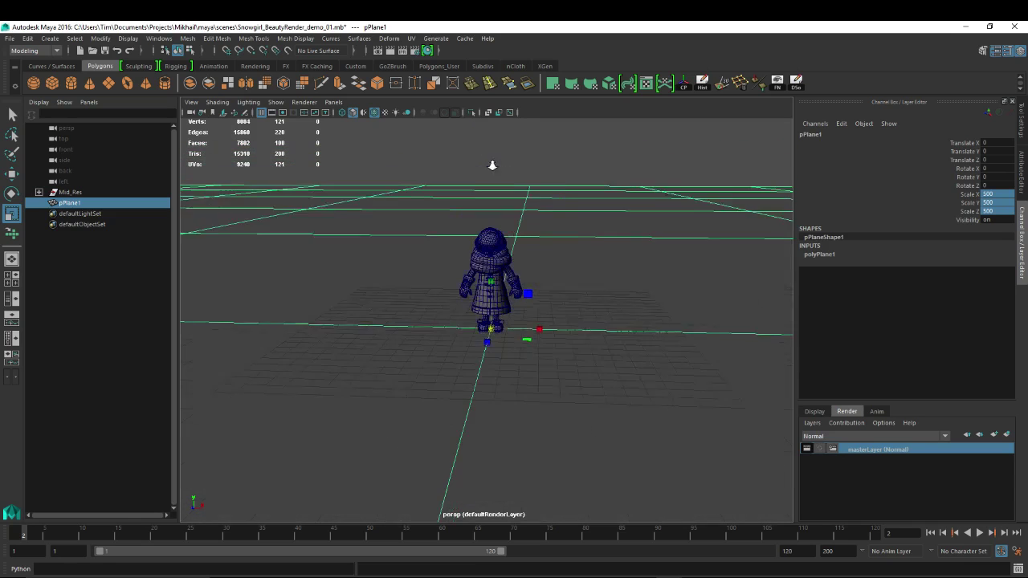
- Rename the ground plane as Flat and hide it
click(78, 194)
click(78, 202)
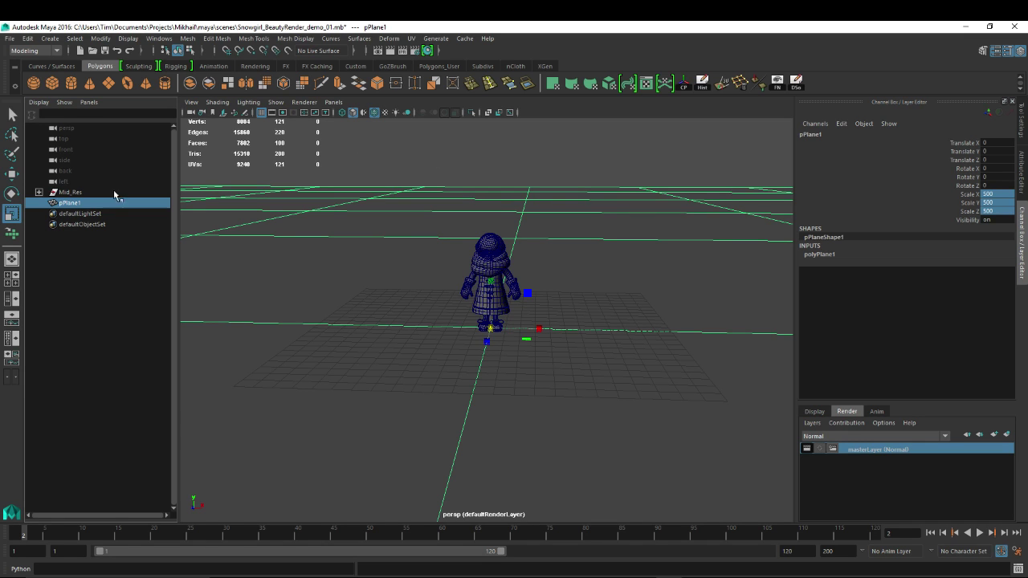
double_click(73, 203)
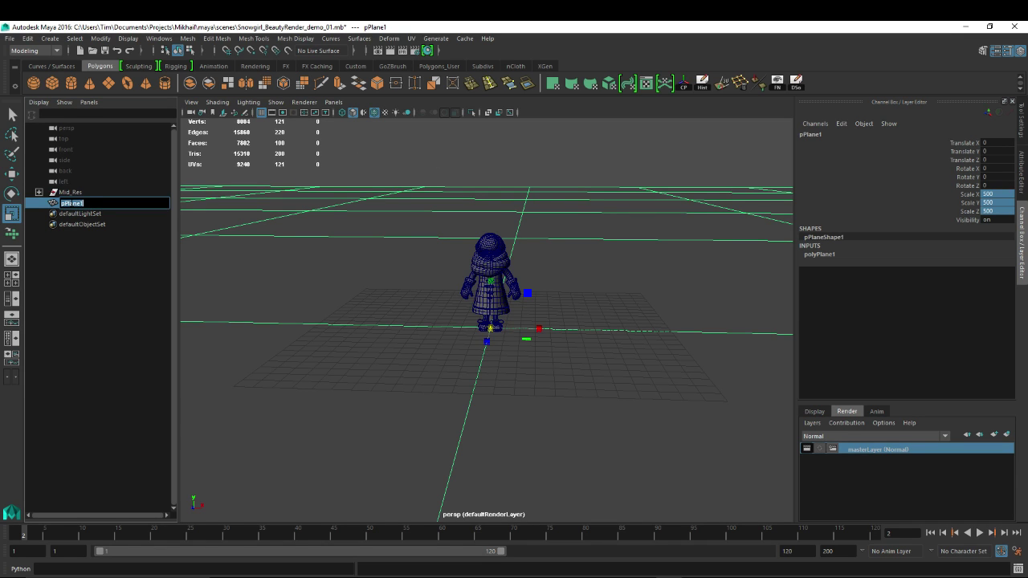
text(Flat)
key(Return)
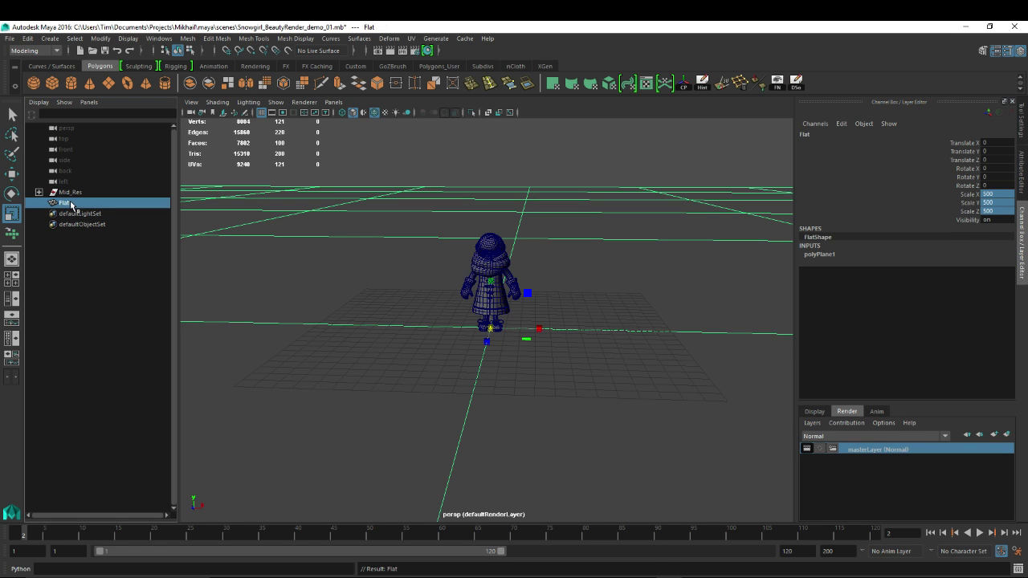
alt+drag(386, 202, 582, 248)
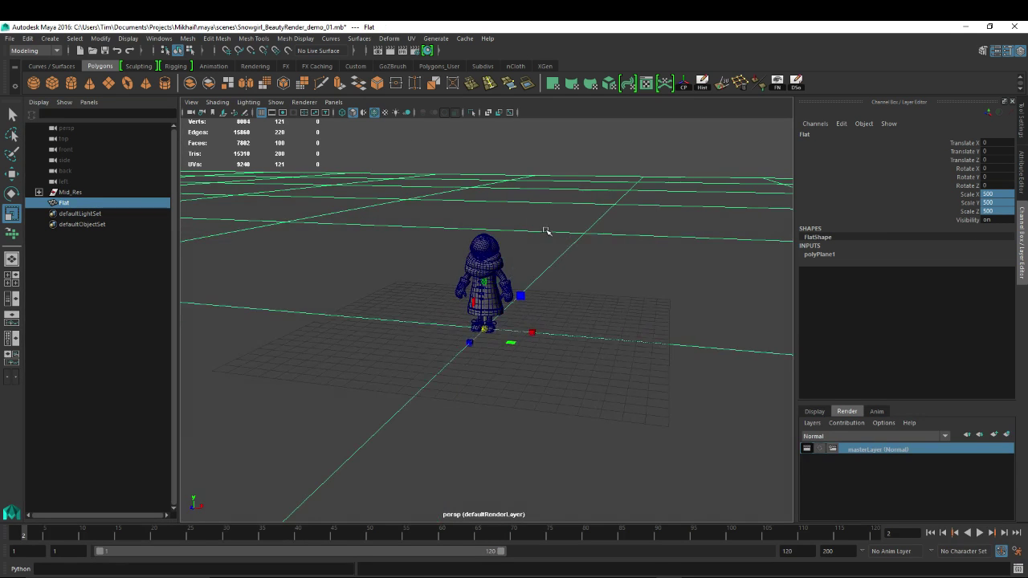
key(ctrl+h)
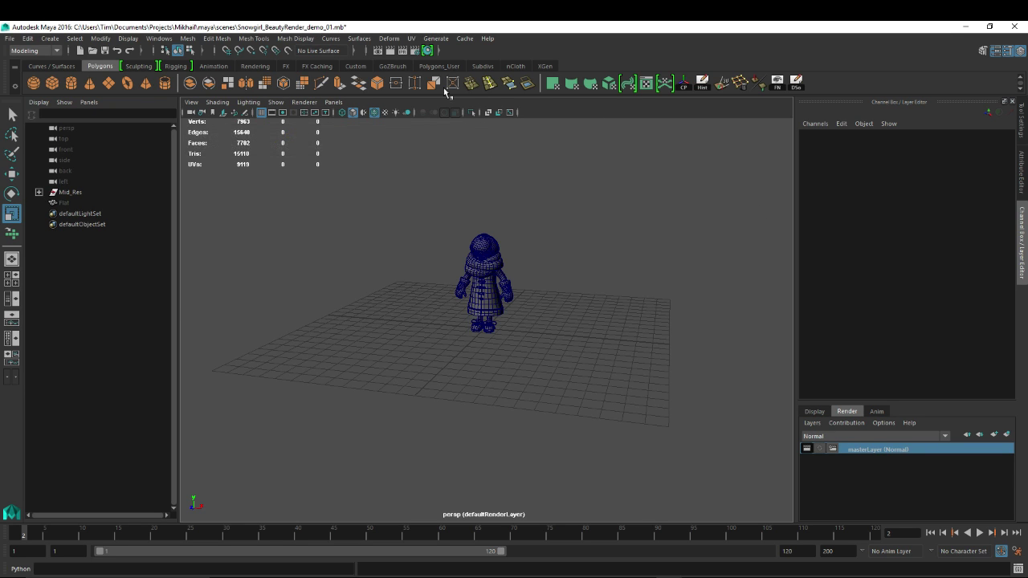
click(159, 39)
mouse_move(130, 41)
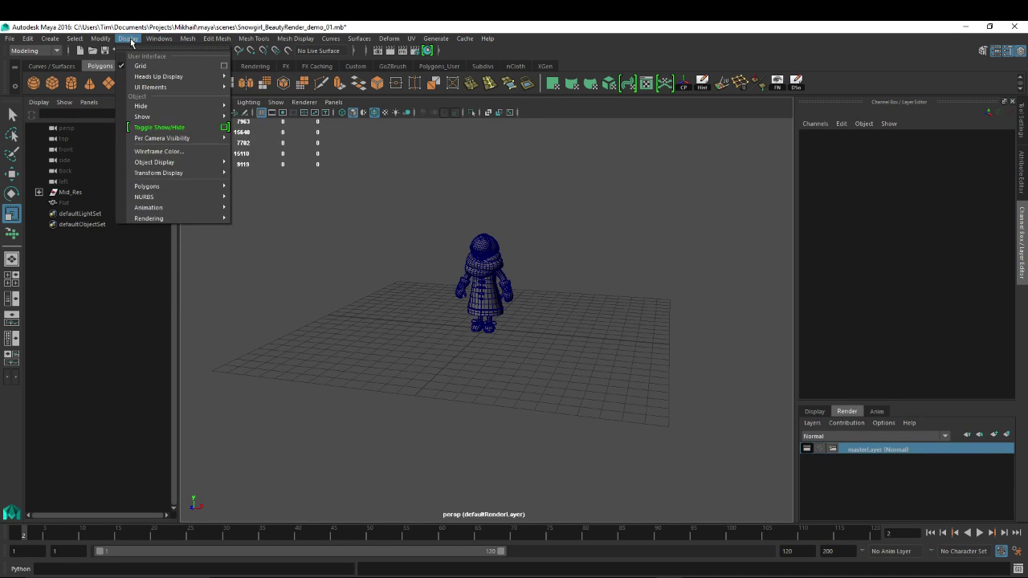
mouse_move(190, 67)
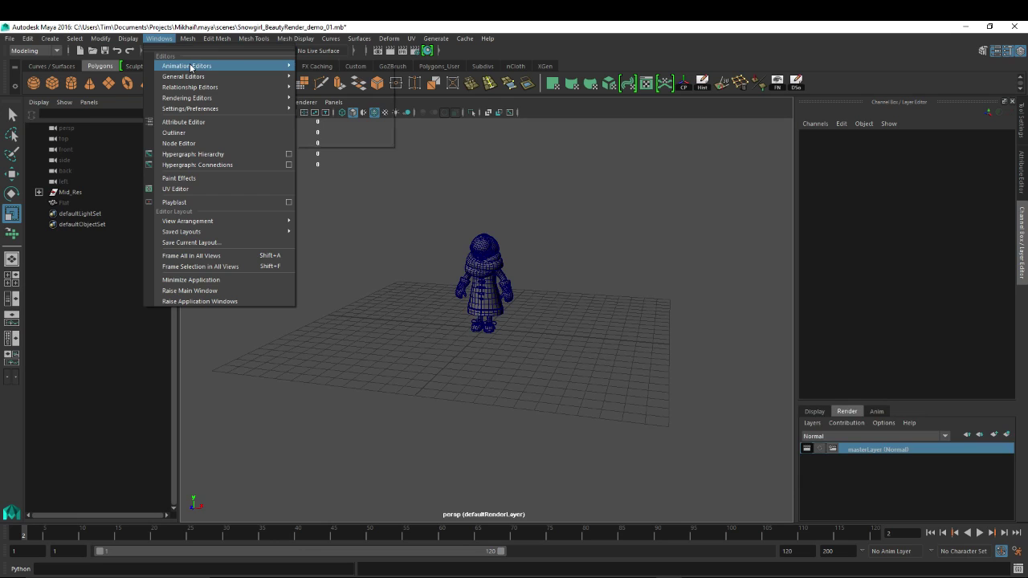
click(576, 214)
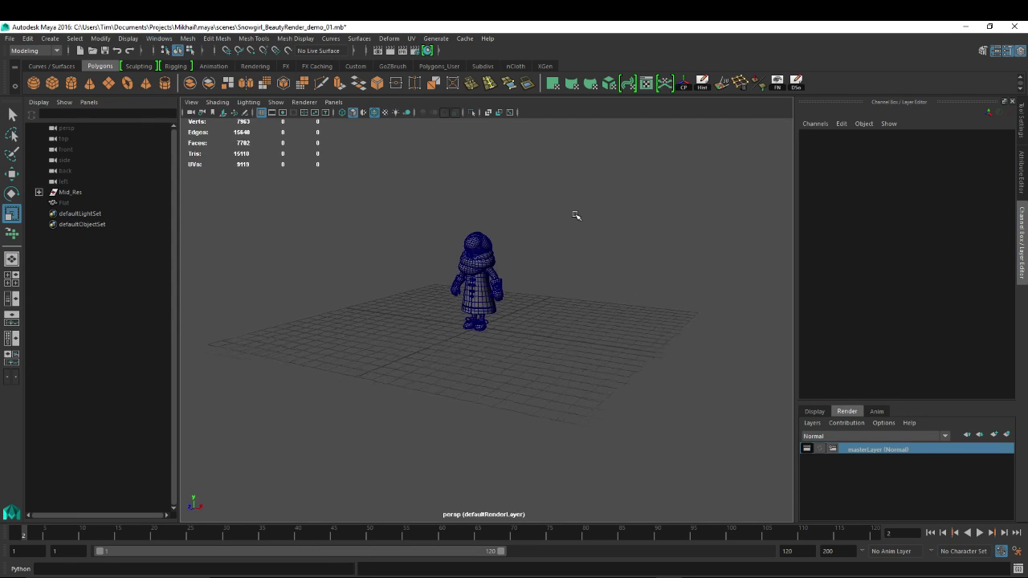
- Open the Color Settings and expand the general 3D Views colors
click(162, 40)
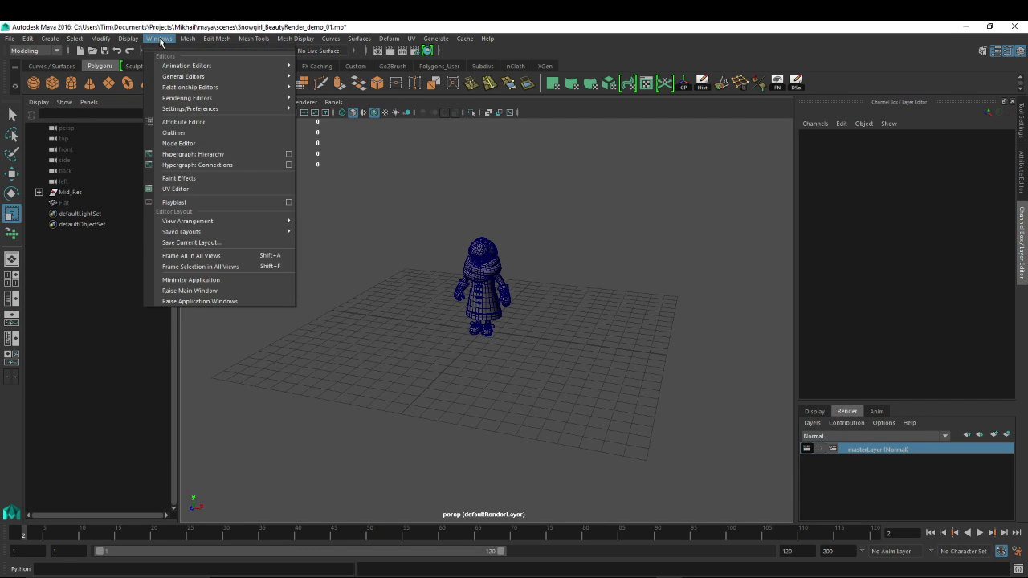
mouse_move(195, 111)
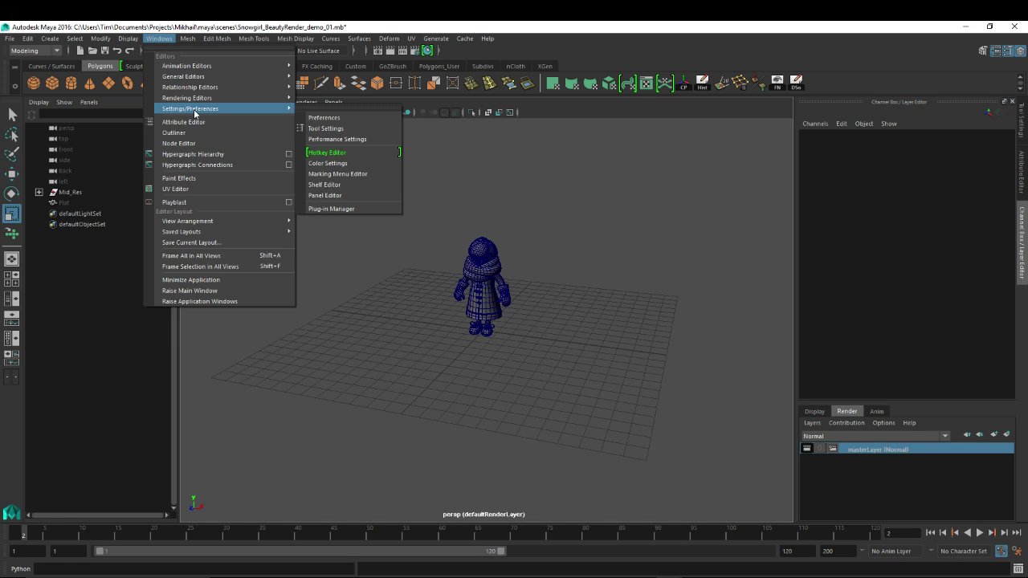
mouse_move(200, 78)
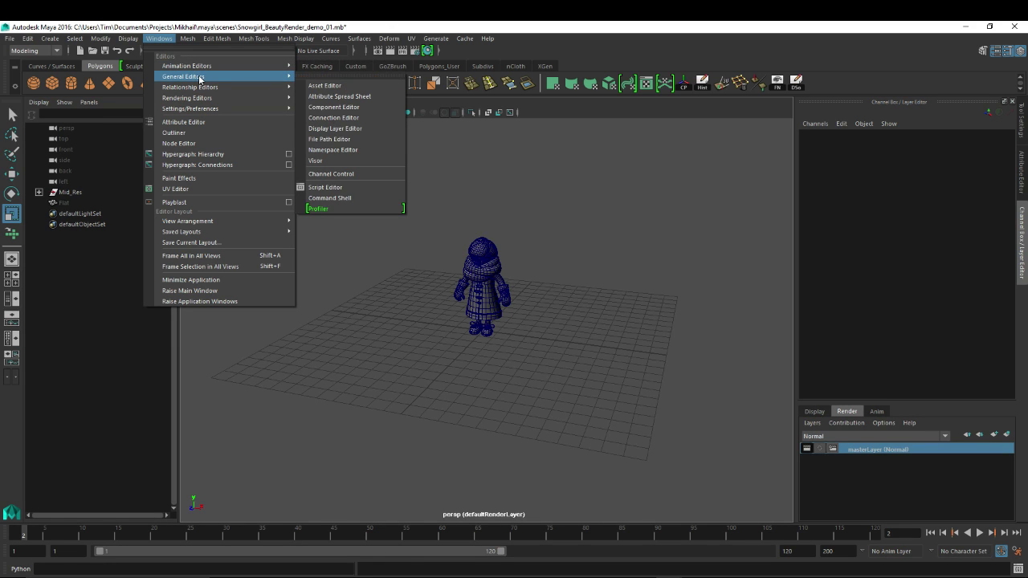
mouse_move(212, 112)
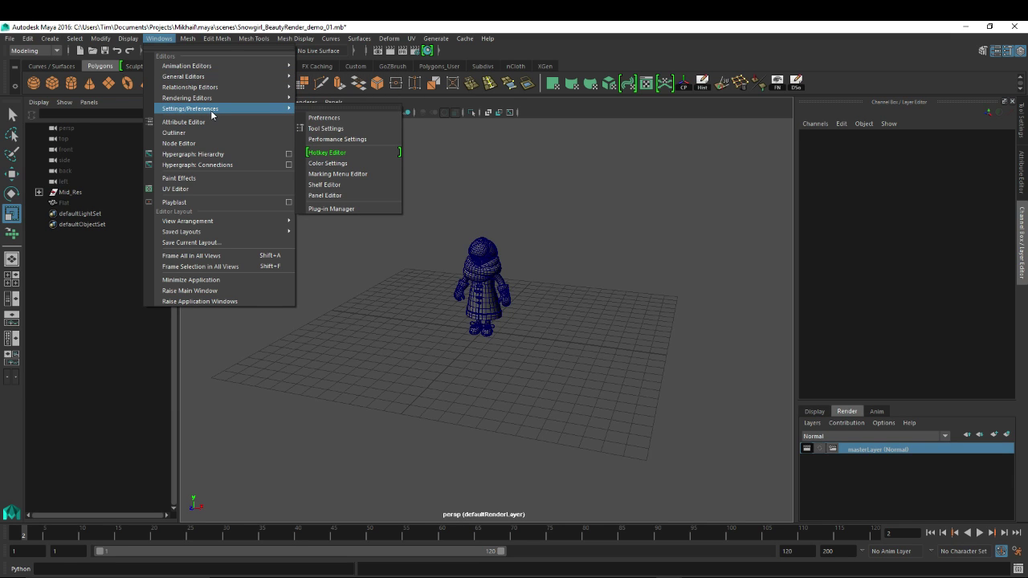
click(336, 164)
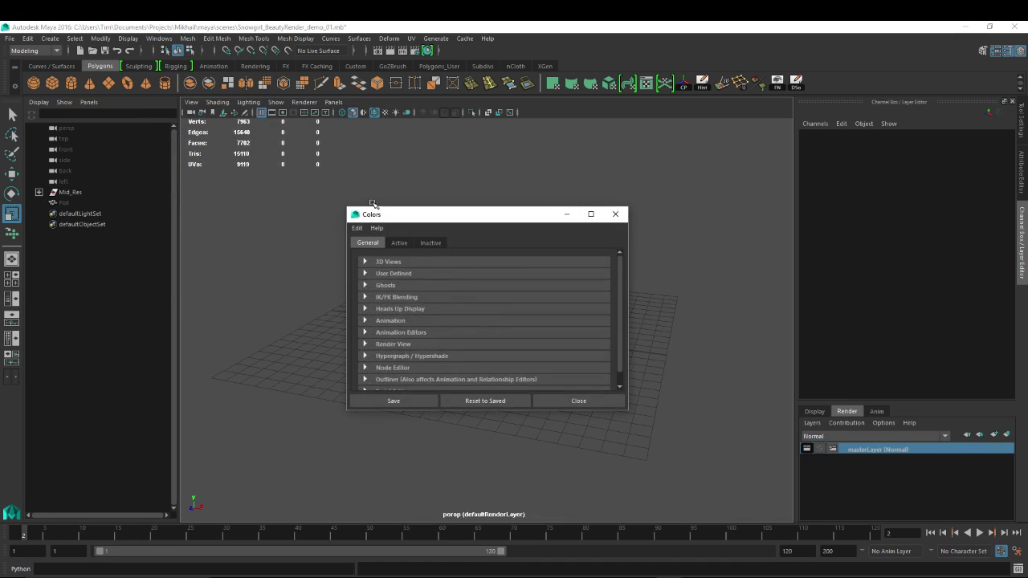
click(400, 245)
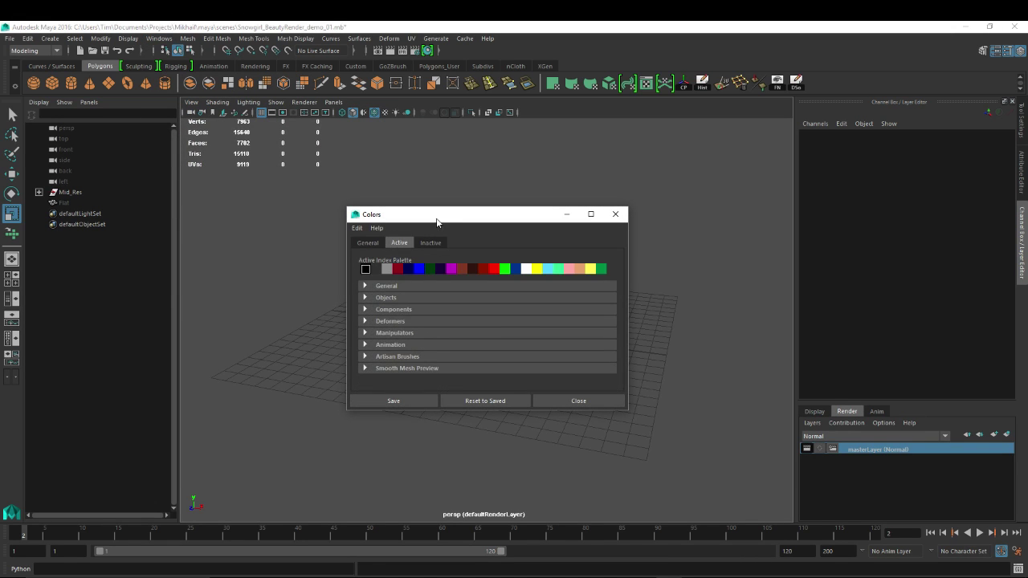
drag(437, 222, 421, 179)
click(354, 200)
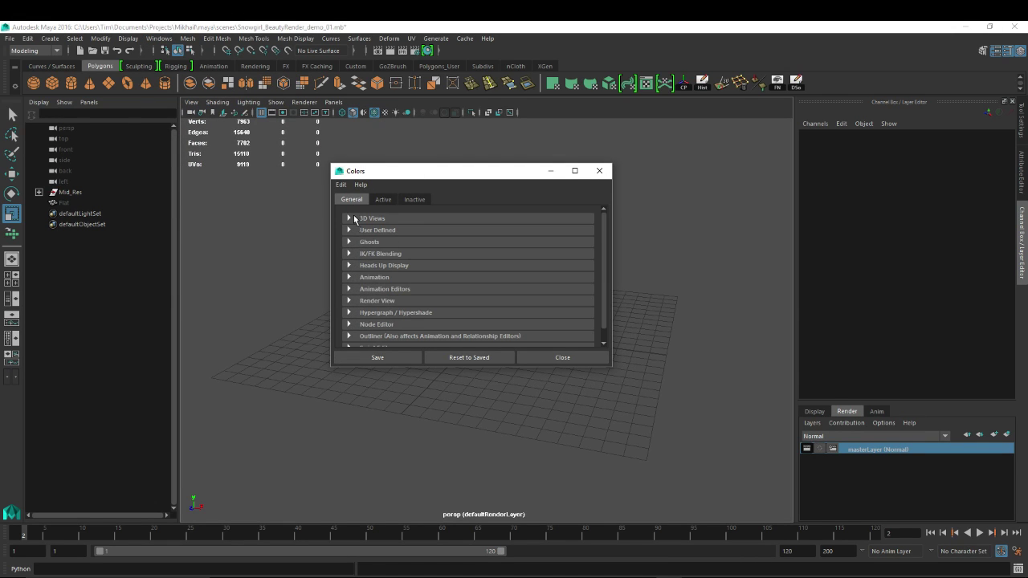
click(349, 231)
click(349, 230)
click(347, 219)
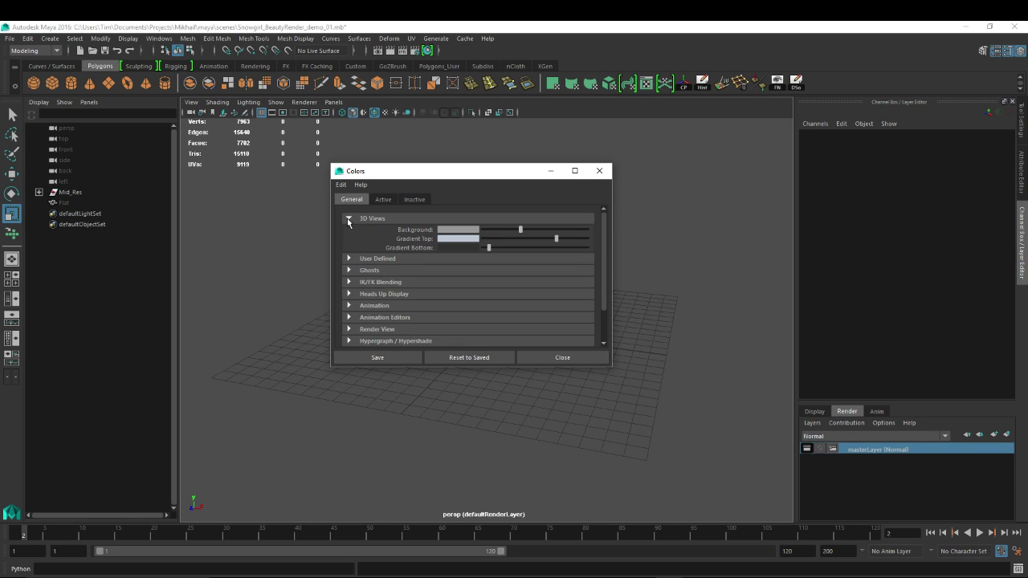
- Darken the 3D Views background color to near black and save the color settings
drag(473, 232, 477, 233)
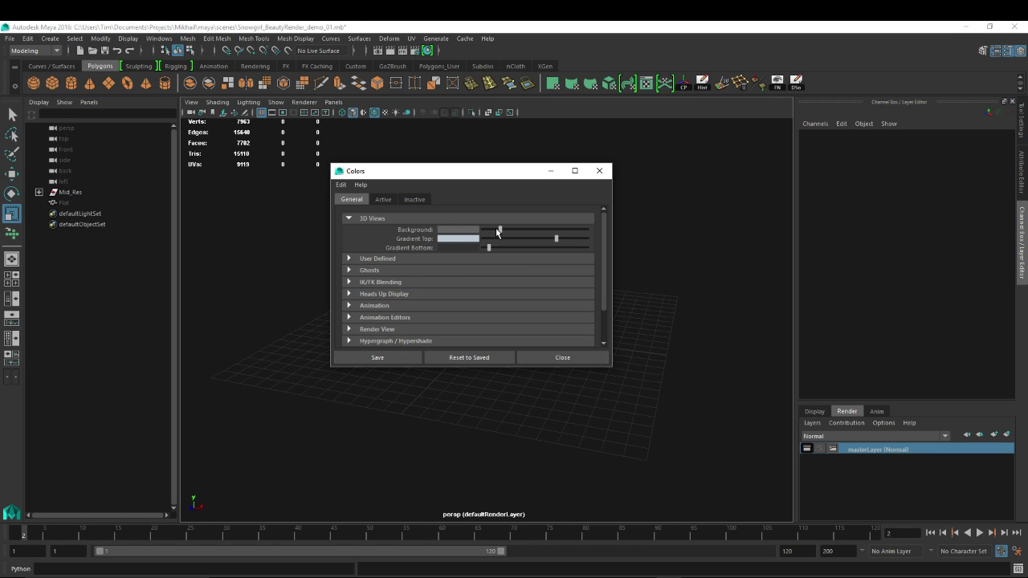
drag(497, 232, 499, 231)
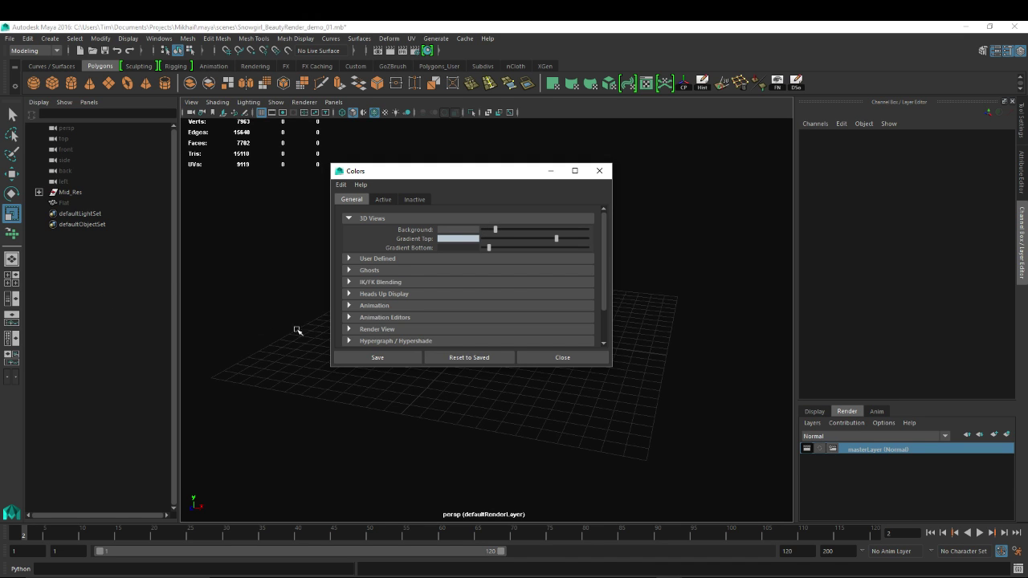
click(371, 359)
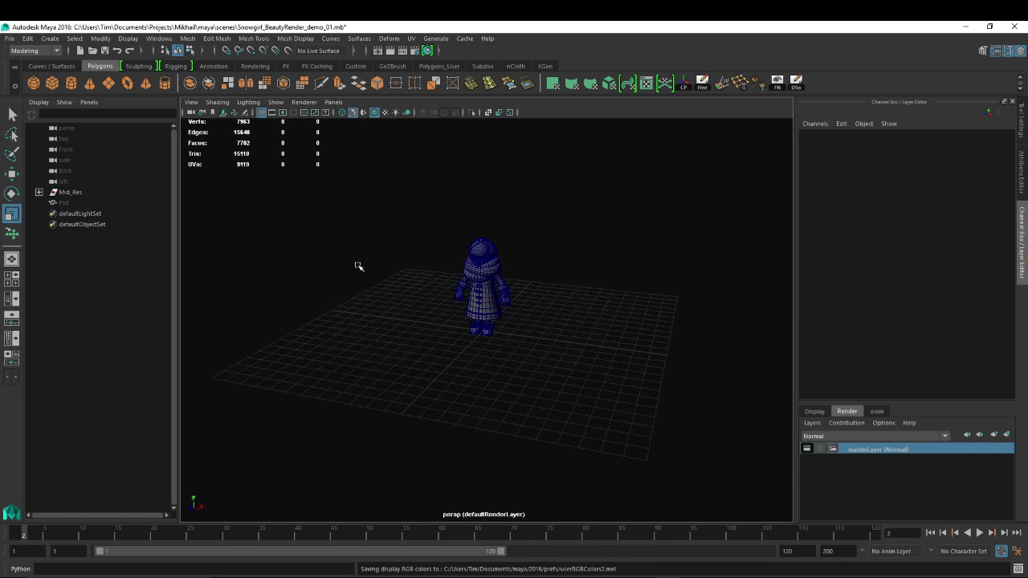
- Turn off the wireframe overlay on the shaded character in the perspective view
click(375, 112)
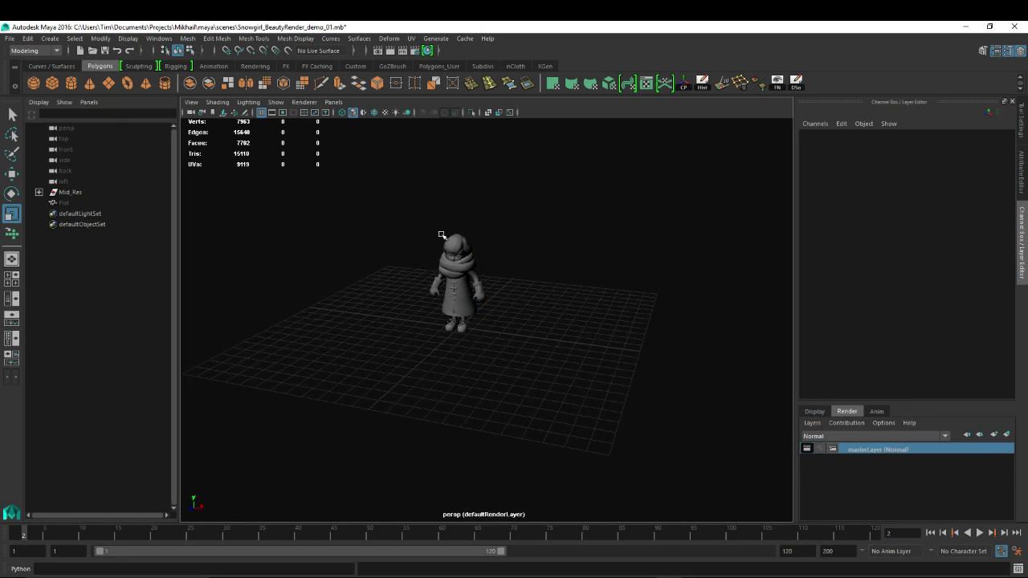
scroll(559, 267, up, 3)
scroll(560, 267, up, 1)
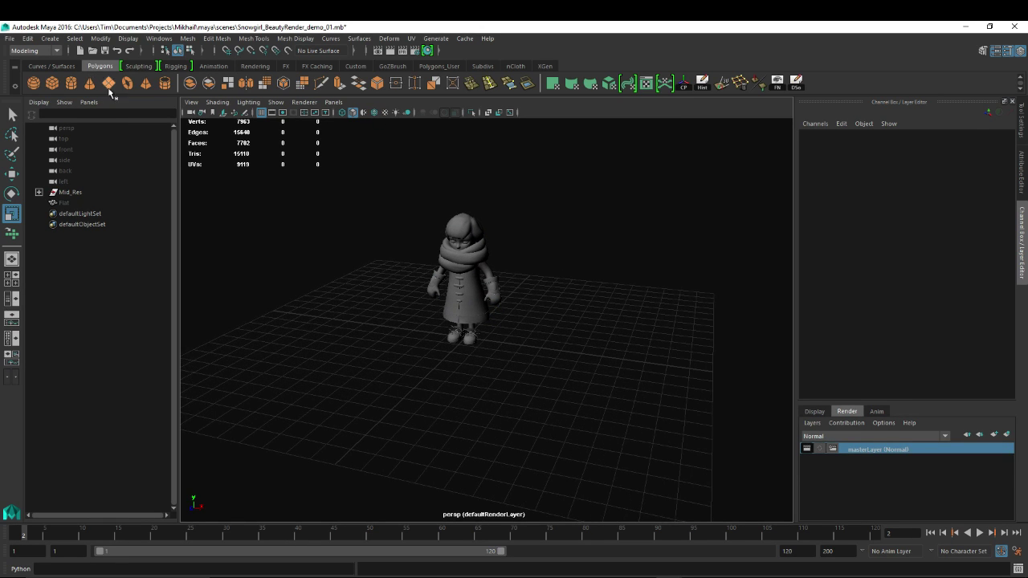
- Create a new polygon plane at the origin and name it StudioBackdrop
click(108, 82)
double_click(69, 214)
text(s)
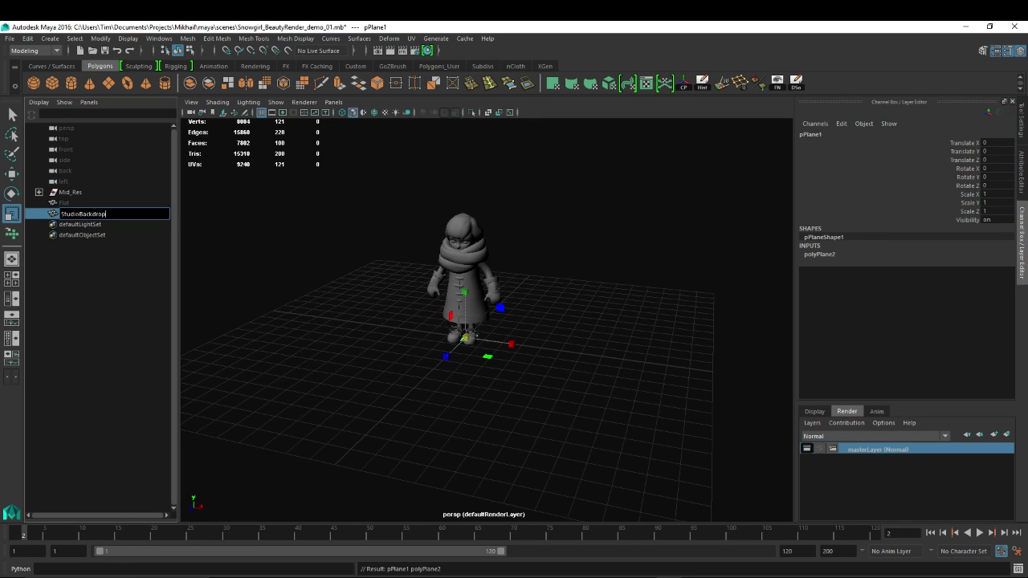
text(tudioBackdrop)
key(Return)
- Scale the StudioBackdrop plane uniformly, setting its Scale X, Y and Z to 25
alt+drag(487, 200, 430, 249)
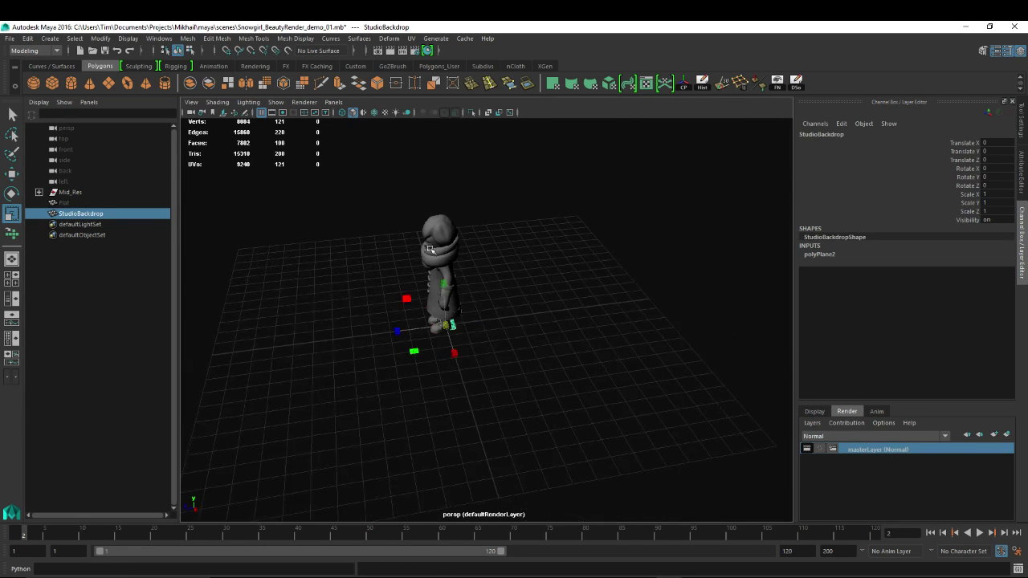
drag(447, 325, 707, 384)
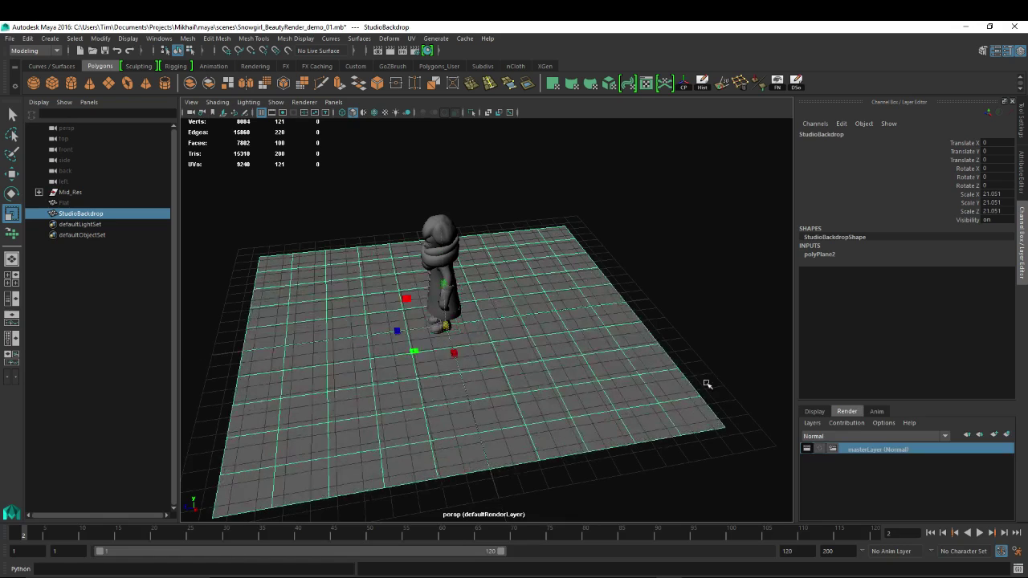
alt+drag(591, 266, 674, 271)
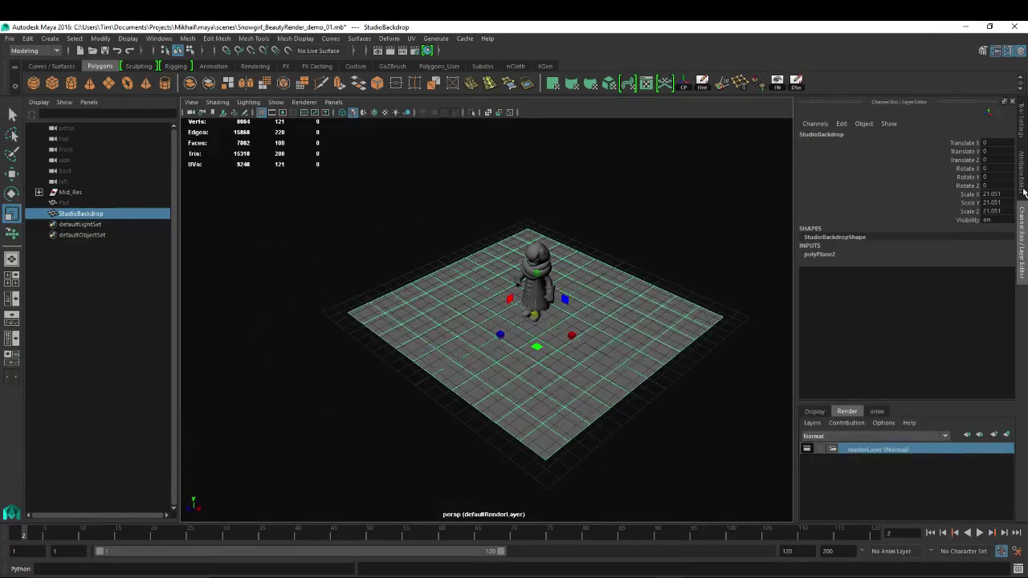
drag(996, 195, 997, 212)
text(25)
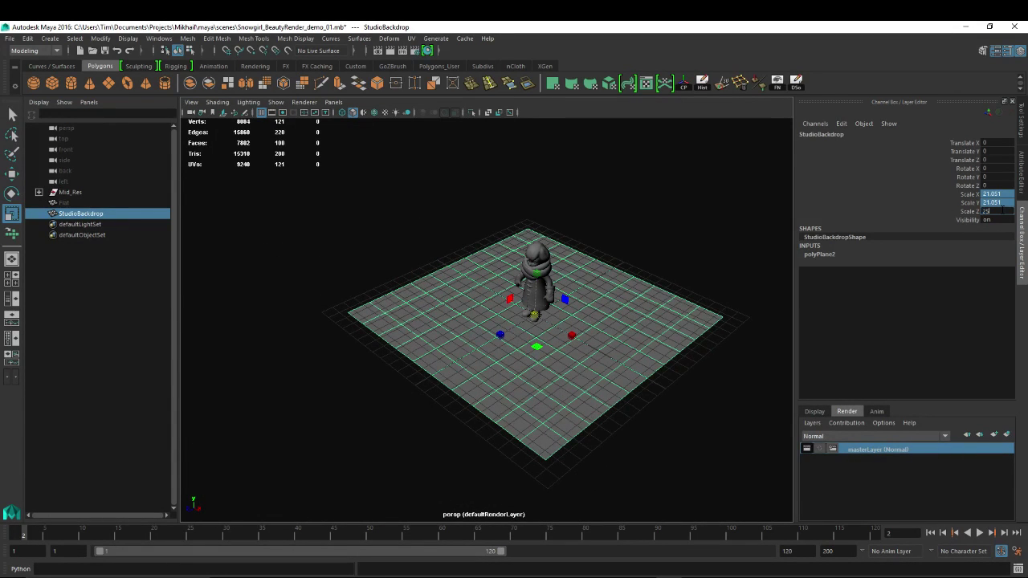
key(Return)
- Switch the StudioBackdrop plane to edge selection and select one edge on its back border
alt+drag(547, 270, 583, 257)
key(w)
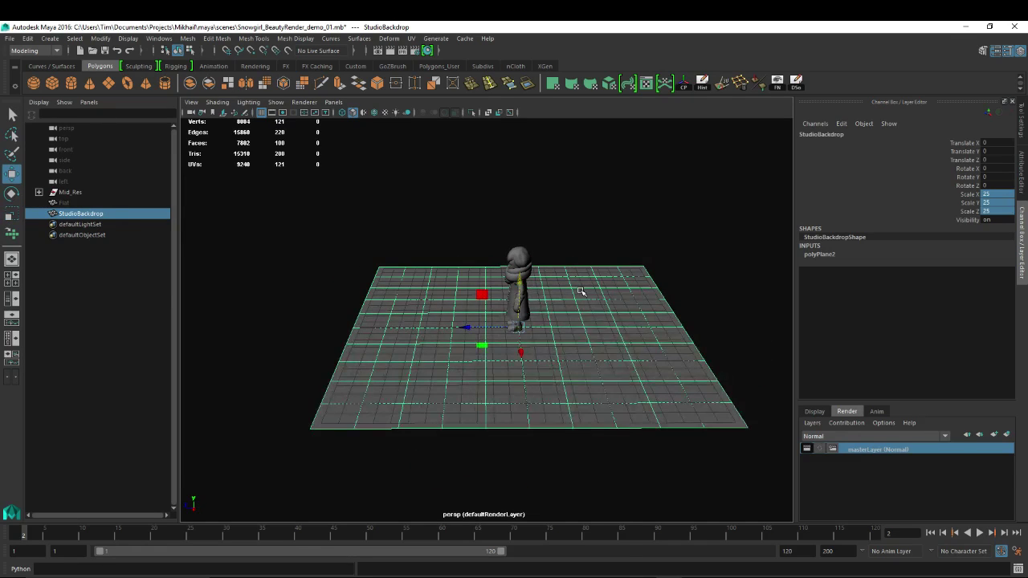
mouse_move(579, 292)
right_down()
mouse_move(581, 254)
mouse_move(587, 302)
right_up()
alt+drag(587, 302, 563, 261)
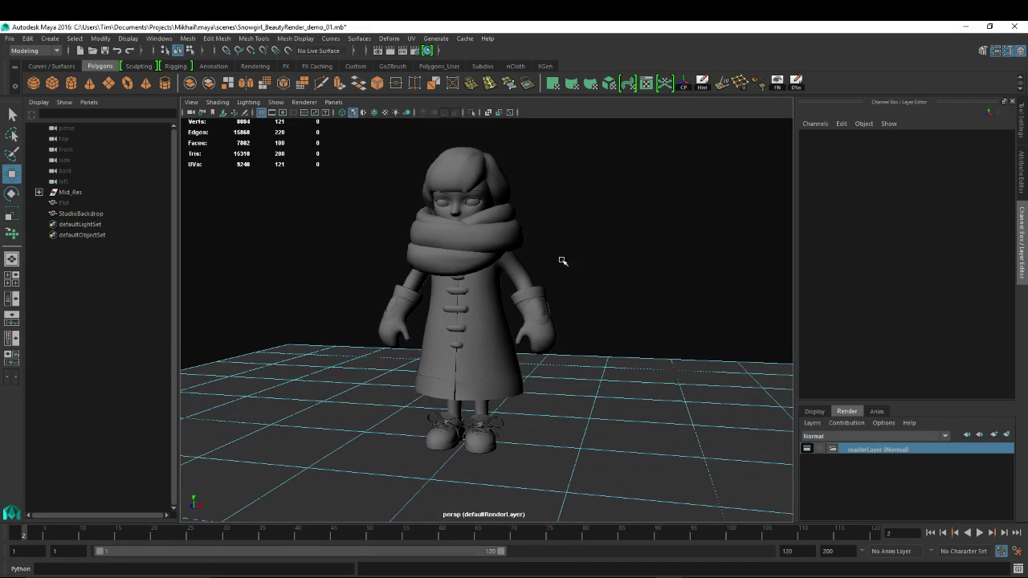
click(653, 359)
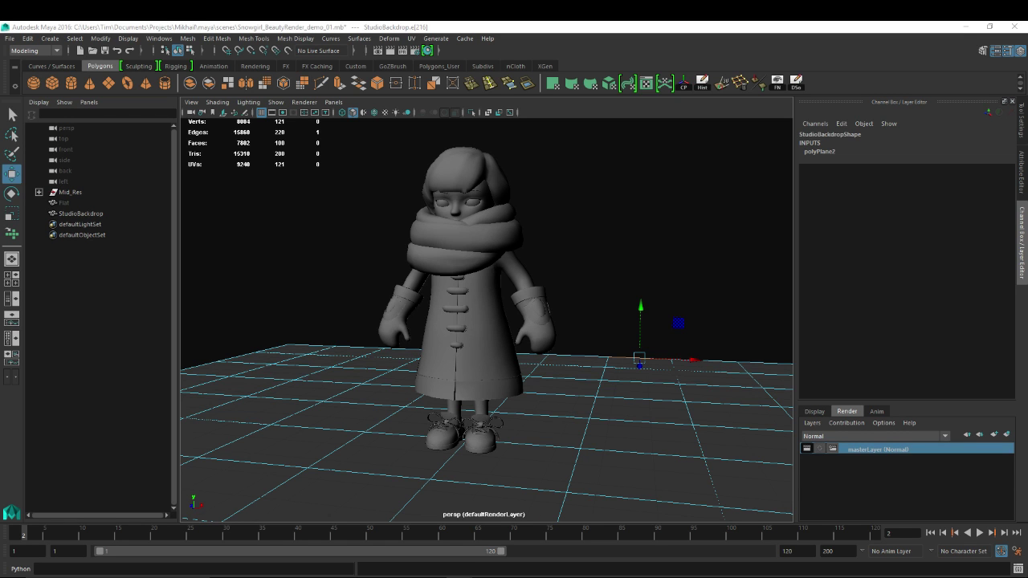
- Switch to the browser to view the muslin photo backdrop reference, close it and return to Maya
key(alt+Tab)
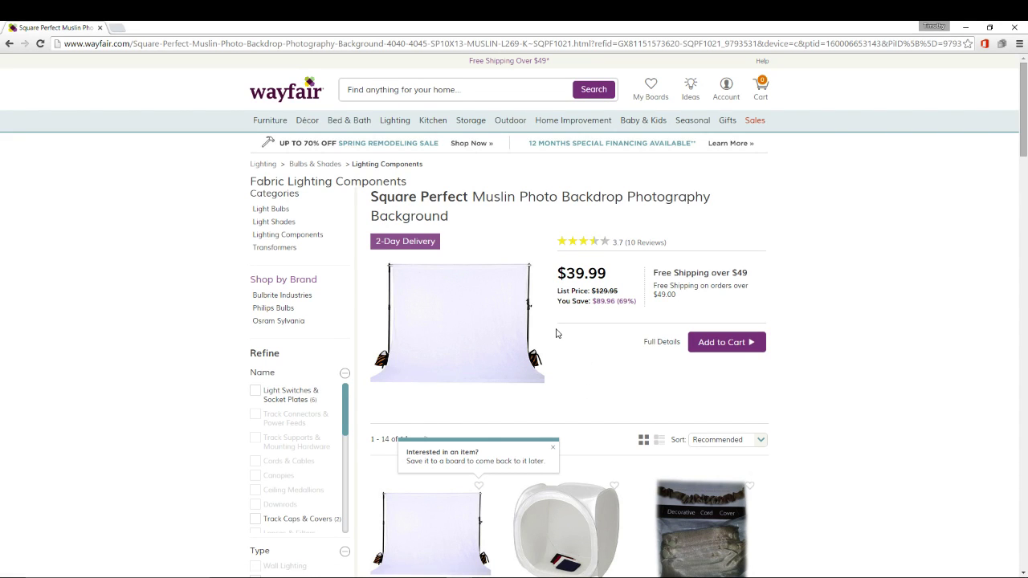
click(1015, 28)
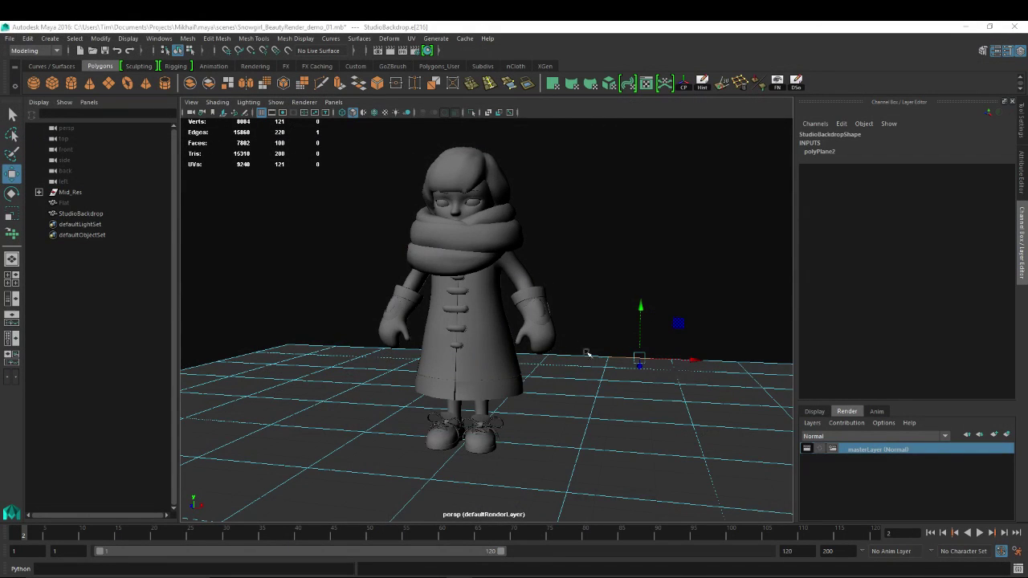
alt+drag(587, 354, 560, 287)
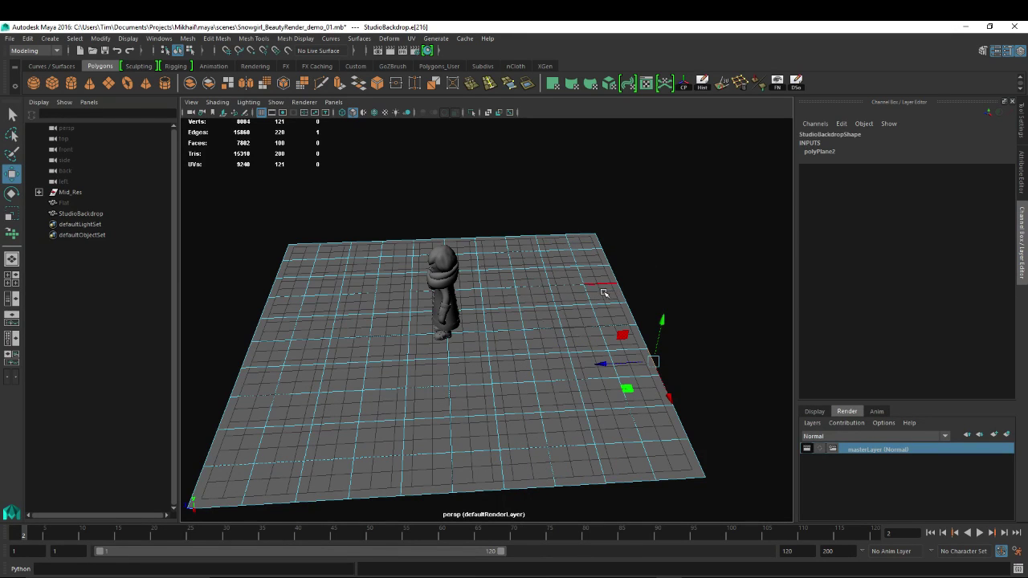
- Move the whole StudioBackdrop plane to about 7.67 in Translate Z, then return to edge selection
click(537, 313)
click(537, 312)
drag(361, 337, 275, 341)
right_click(509, 296)
right_drag(510, 303, 511, 273)
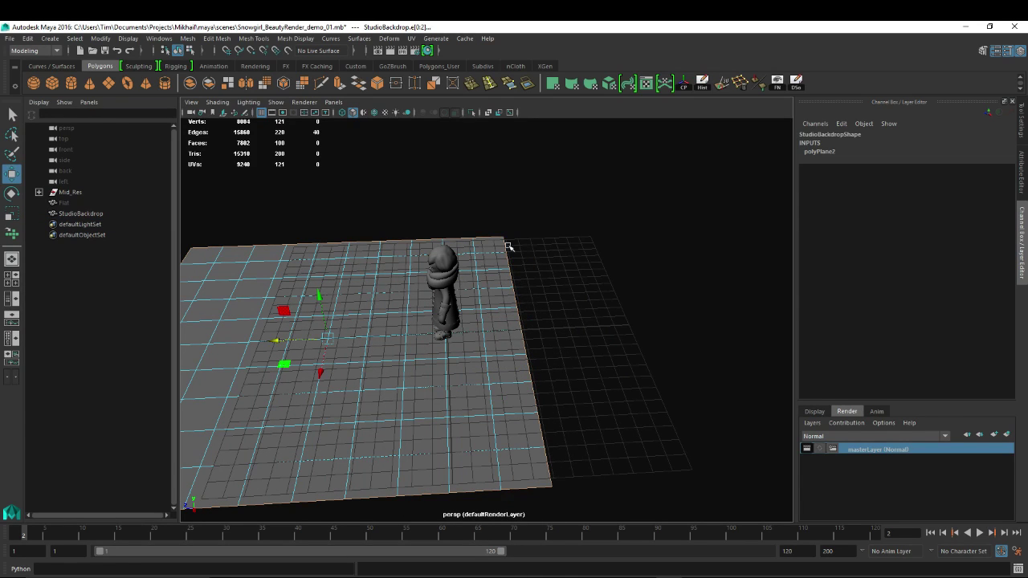
- Select the full row of edges along the plane's back border and raise it to form a tall back wall
click(508, 246)
double_click(547, 450)
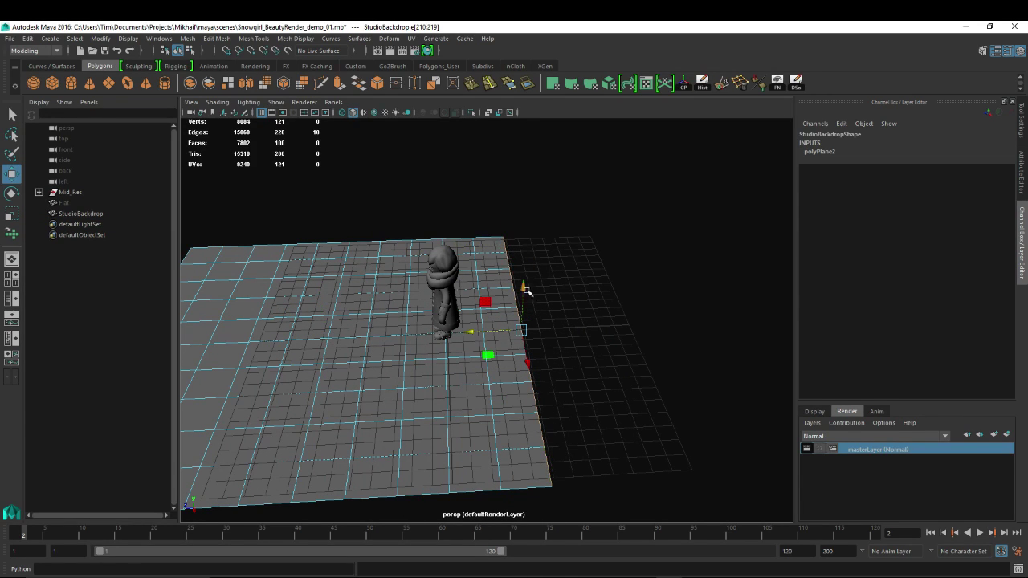
drag(523, 288, 510, 142)
alt+drag(611, 265, 619, 249)
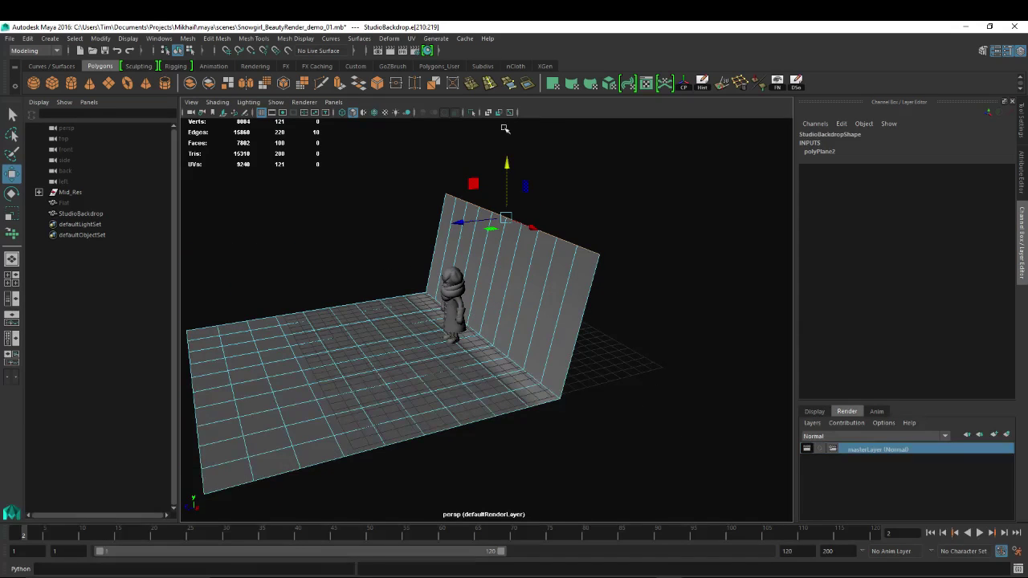
key(space)
drag(523, 195, 563, 211)
key(space)
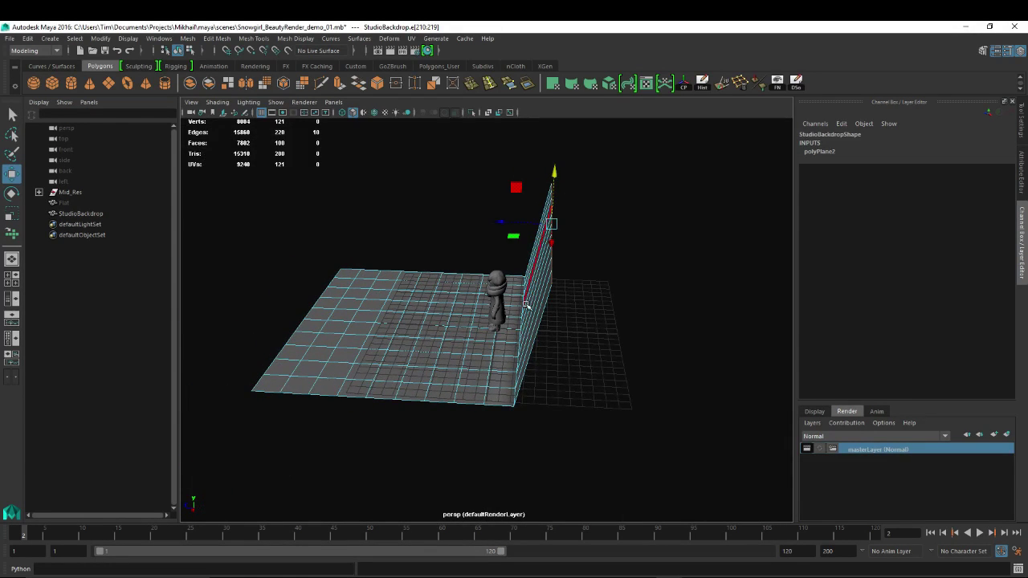
- Shift the edge loop at the wall's base along Z and slide the neighbouring floor loop toward the wall
double_click(513, 376)
drag(511, 368, 514, 289)
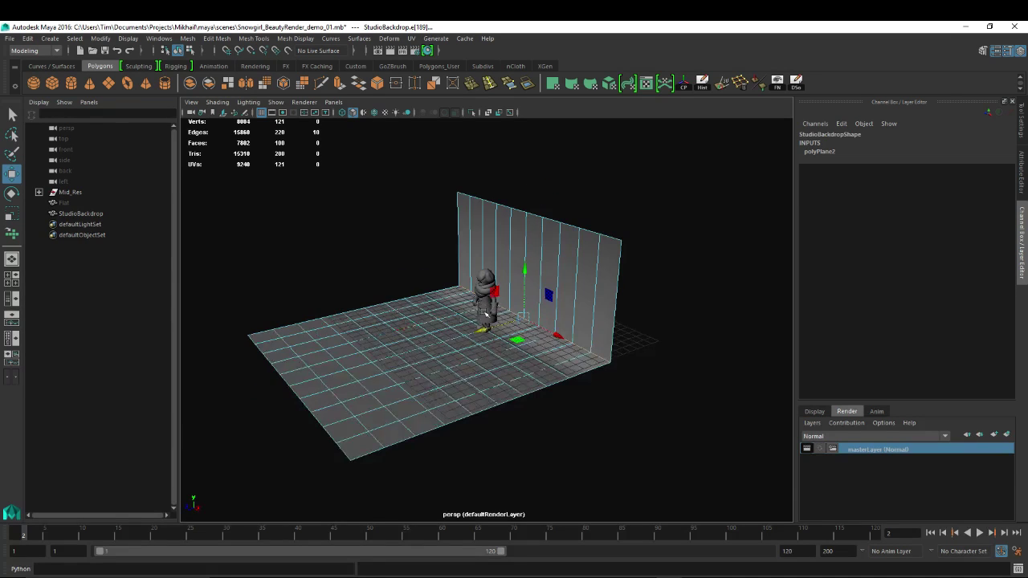
scroll(568, 361, up, 4)
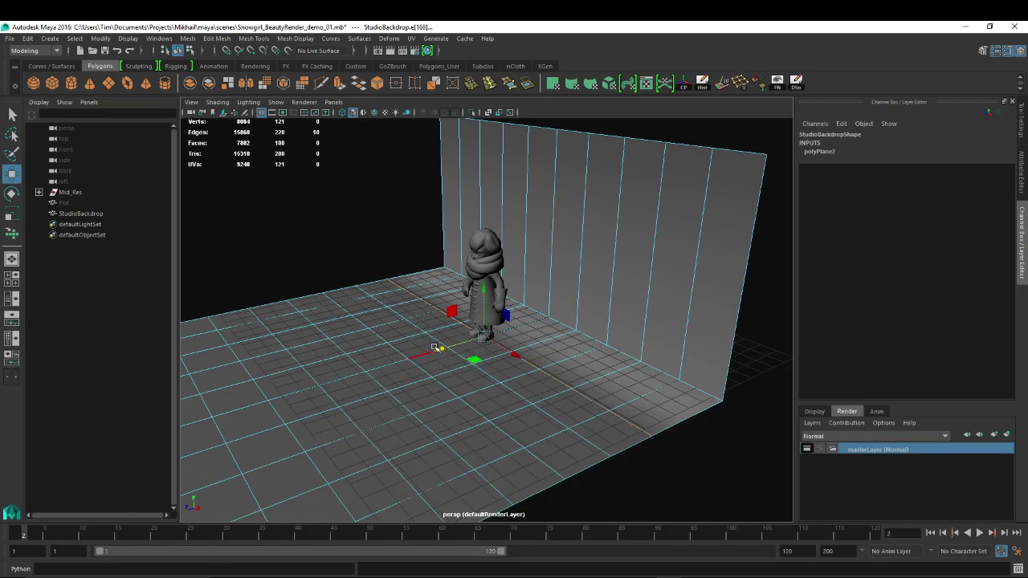
click(449, 344)
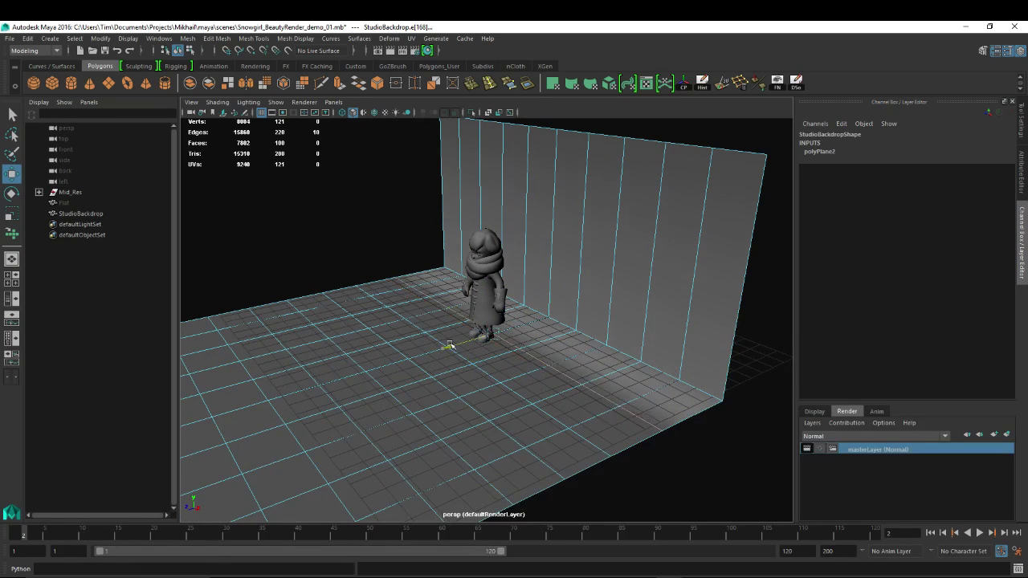
- Insert a horizontal edge loop across the back wall just above the floor with the Multi-Cut tool
click(322, 83)
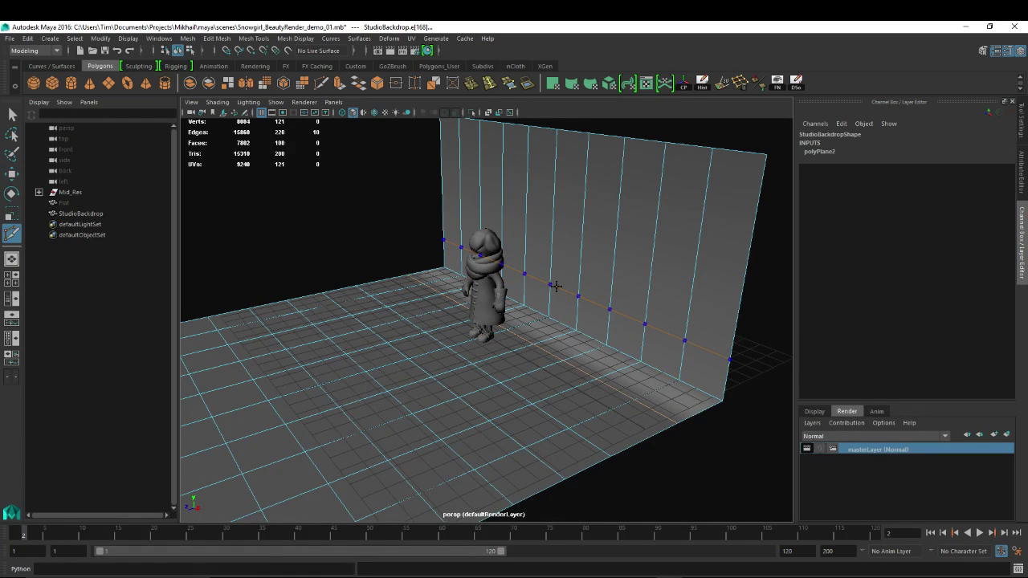
click(555, 285)
key(w)
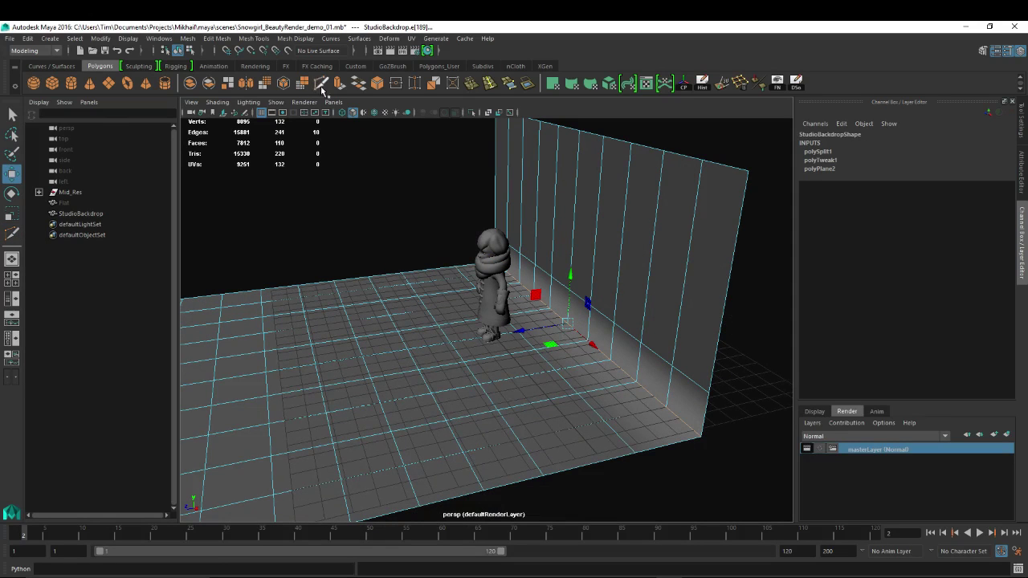
- Bevel the corner edges between floor and wall with a Fraction of 0.6 and 6 Segments
click(378, 83)
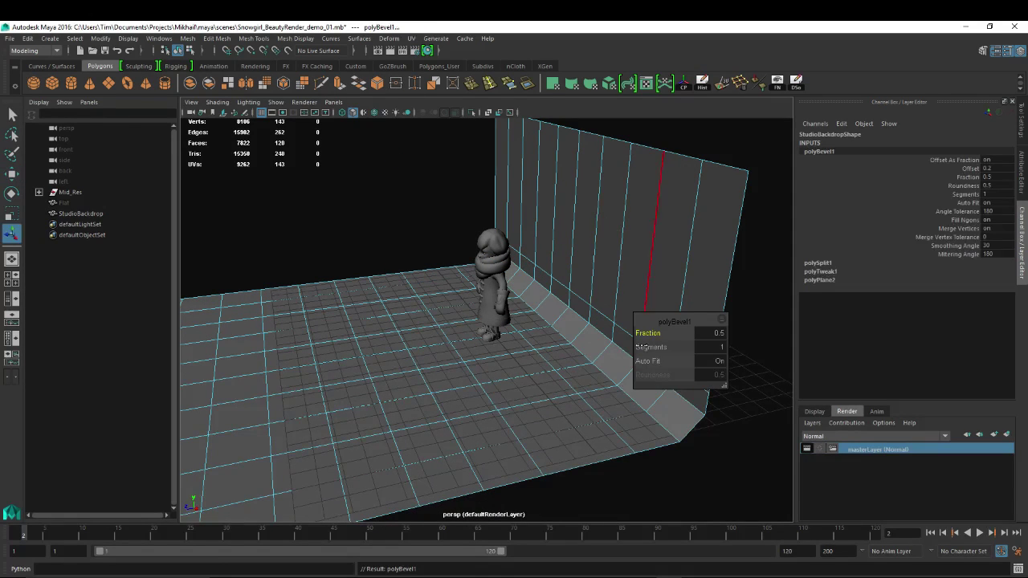
mouse_move(643, 332)
mouse_down()
mouse_move(675, 346)
mouse_move(649, 333)
mouse_up()
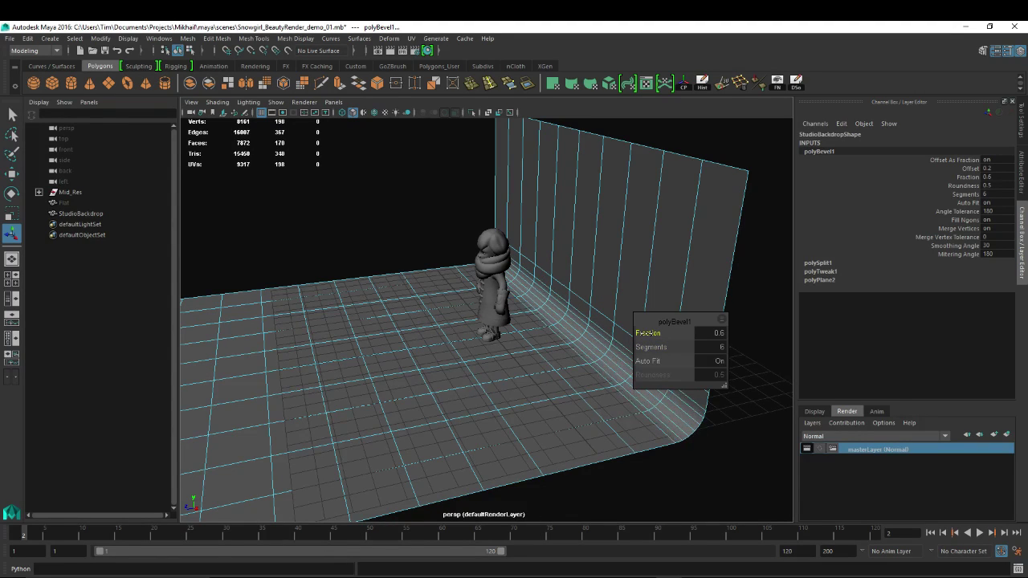
alt+drag(487, 326, 402, 328)
key(w)
alt+right_drag(402, 327, 322, 340)
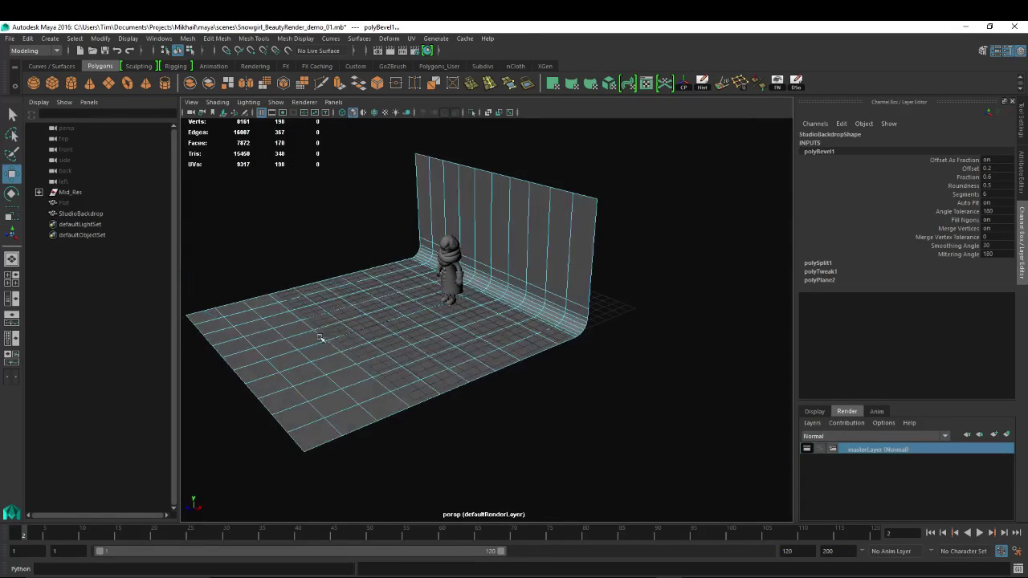
- Delete the front rows of floor faces from StudioBackdrop in face mode
right_click(378, 282)
right_drag(386, 287, 378, 310)
click(307, 290)
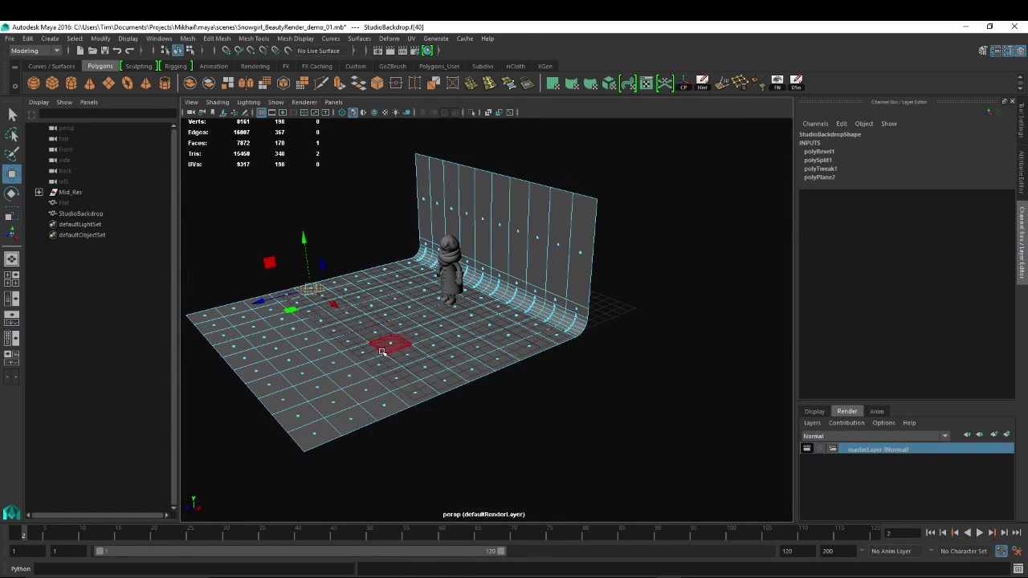
drag(454, 386, 305, 285)
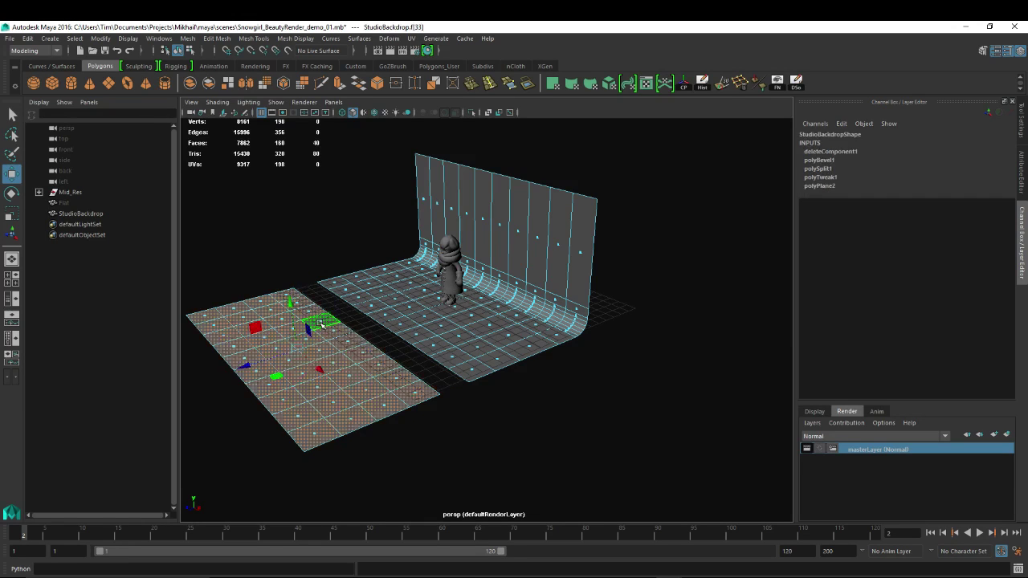
key(Delete)
- Return StudioBackdrop to object mode and move its pivot from the floor's front edge to the character's feet
alt+drag(398, 285, 562, 211)
click(564, 210)
right_drag(537, 203, 649, 156)
click(537, 200)
key(r)
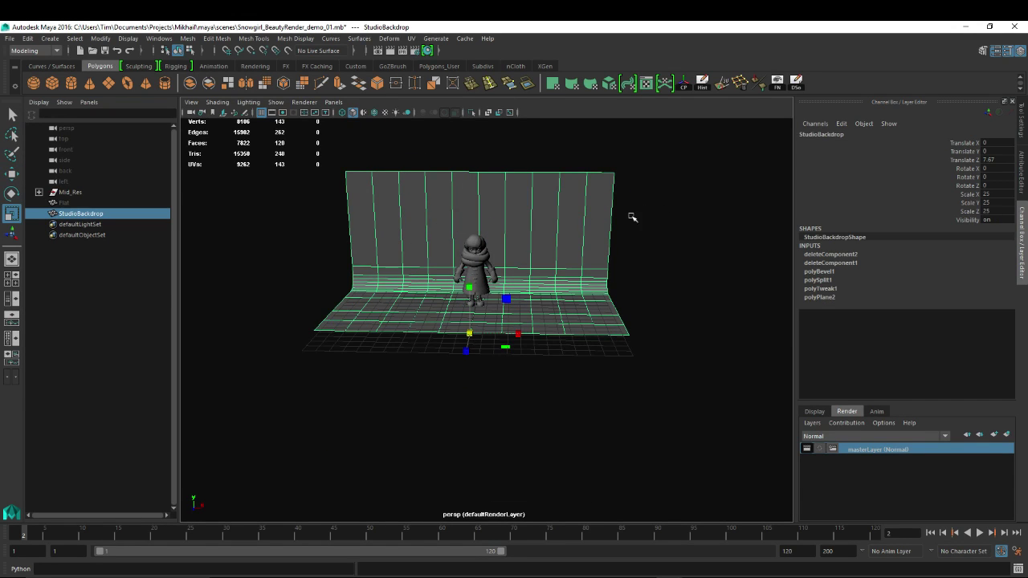
alt+drag(543, 309, 480, 311)
alt+right_drag(481, 312, 535, 317)
alt+drag(535, 316, 402, 264)
key(d)
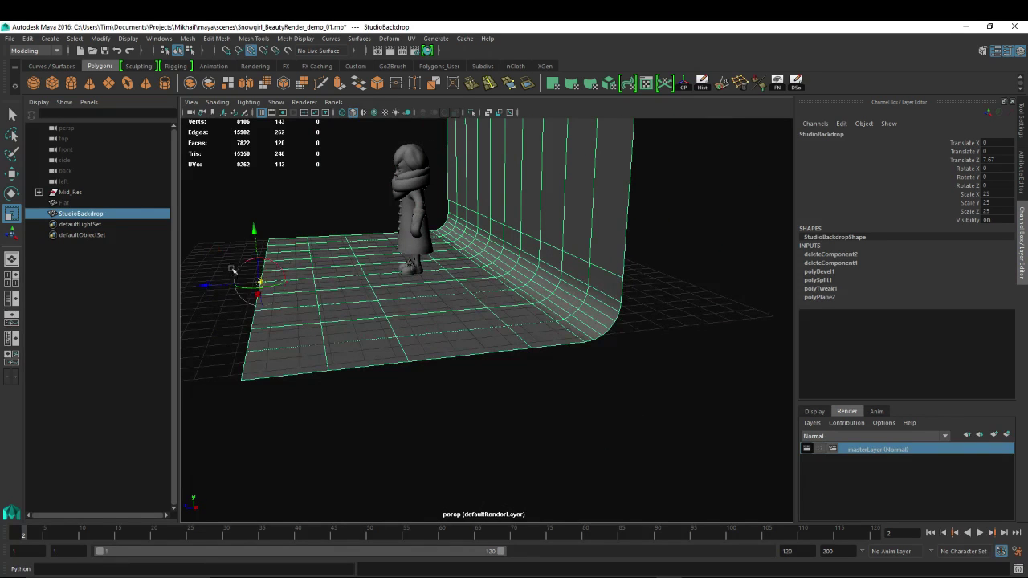
drag(203, 287, 513, 316)
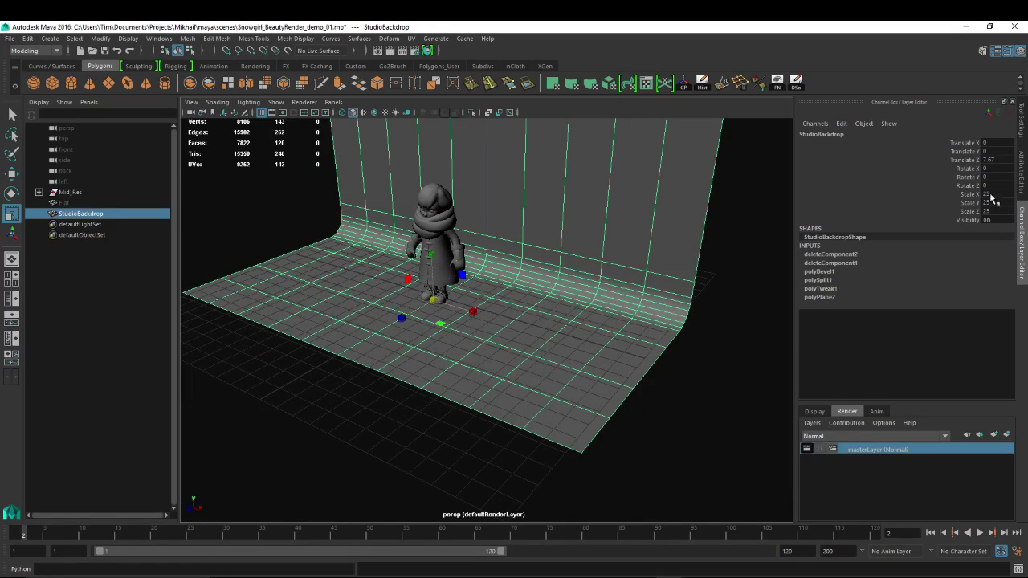
- Set the StudioBackdrop's Scale X, Y and Z to 50
drag(991, 196, 994, 211)
text(50)
key(Return)
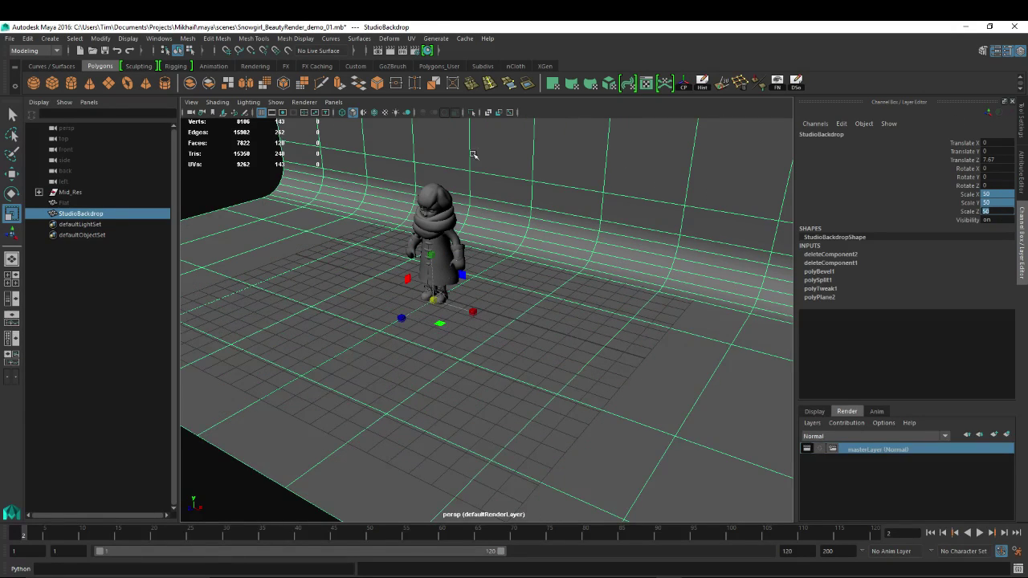
alt+drag(475, 155, 652, 292)
scroll(653, 291, up, 6)
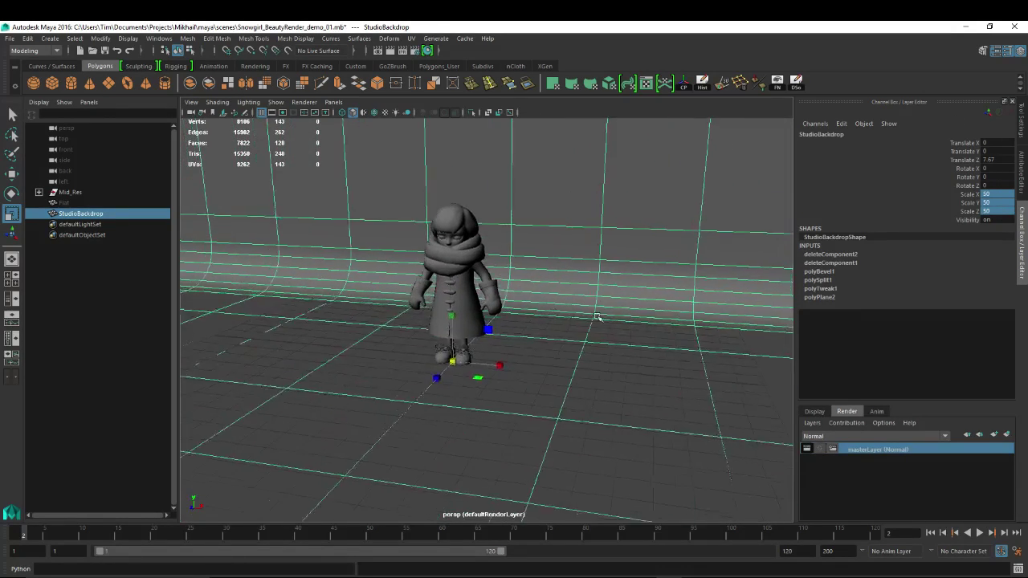
scroll(634, 333, down, 5)
scroll(340, 287, up, 3)
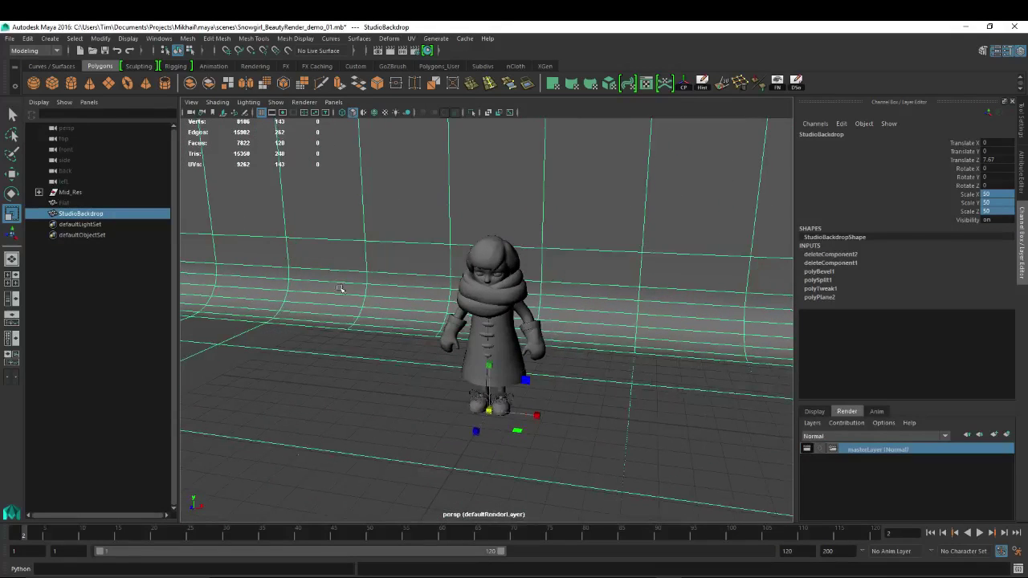
- Delete the existing display layer layer1
click(996, 220)
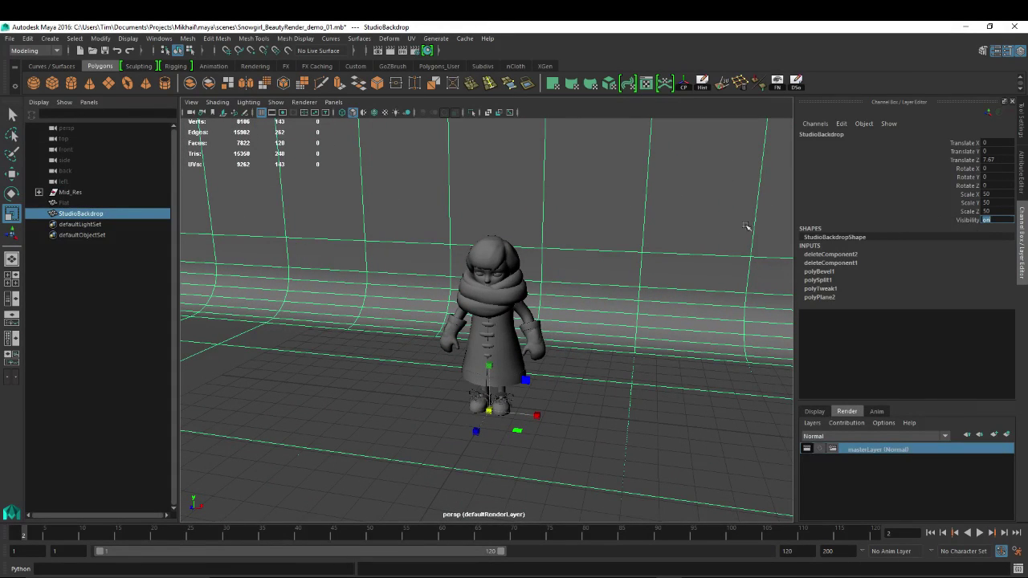
click(816, 411)
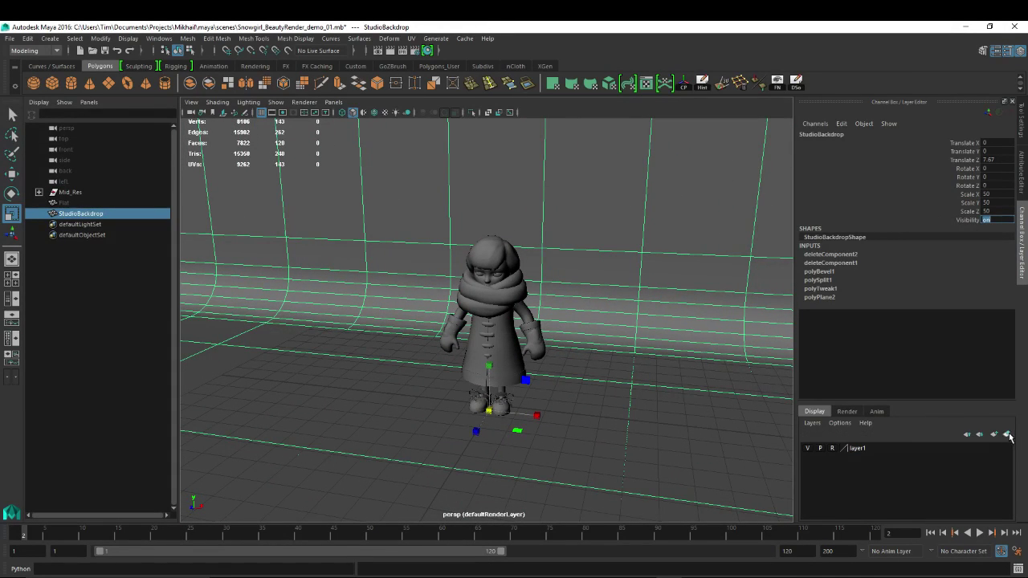
right_click(860, 451)
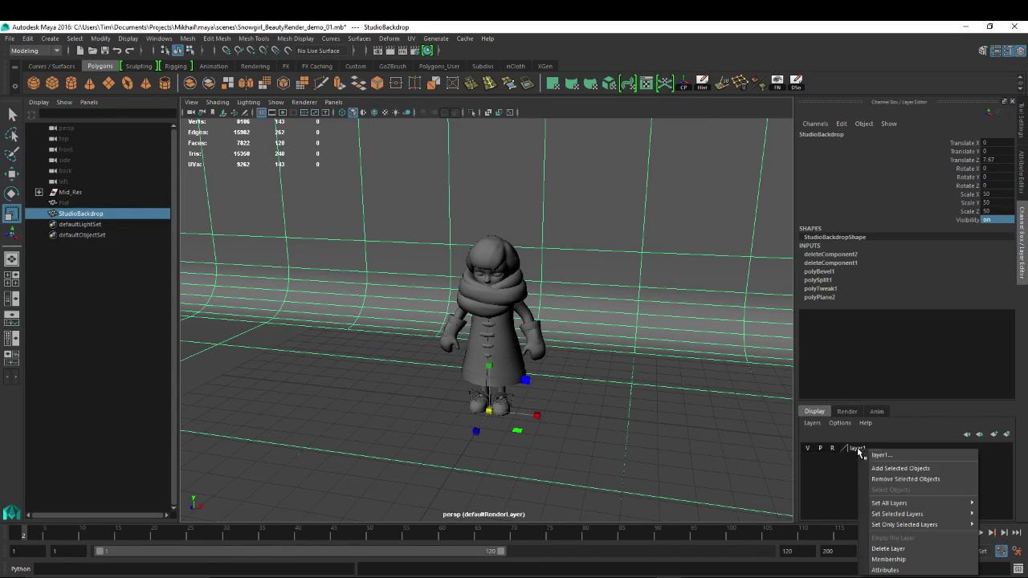
click(888, 549)
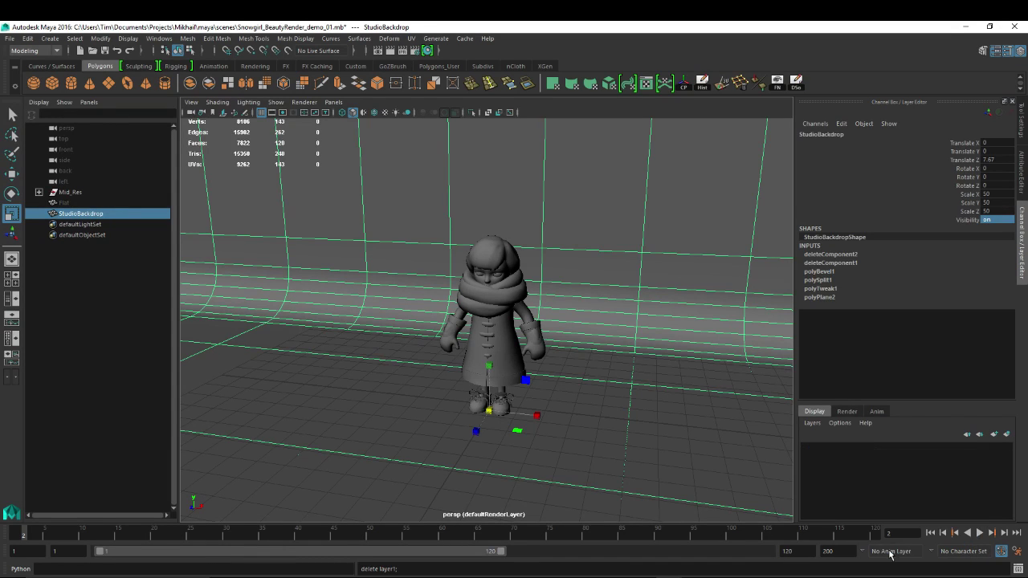
- Create a new display layer from the selected StudioBackdrop and enter Studio in its name
click(1007, 434)
double_click(855, 447)
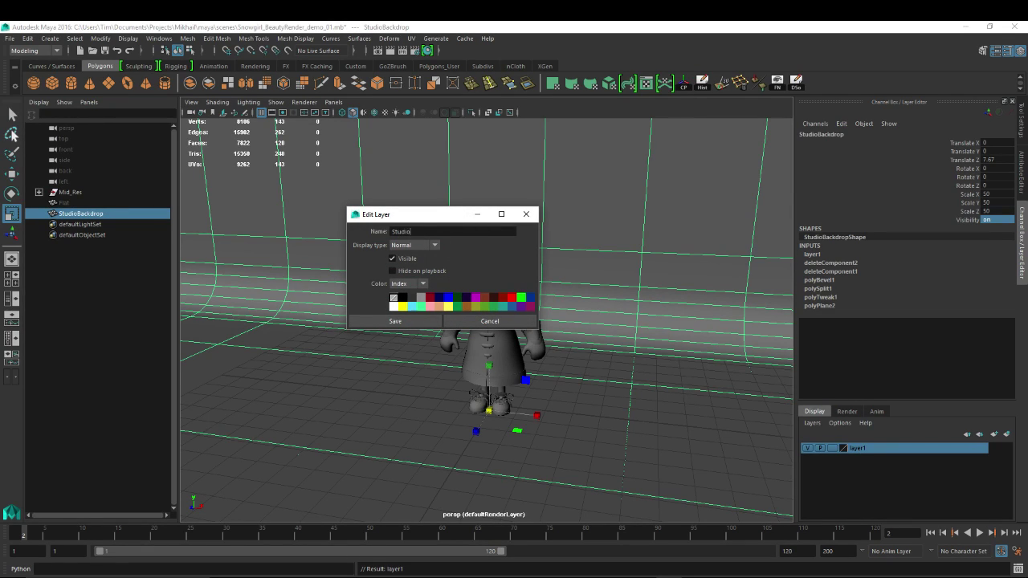
- Save the backdrop's display layer as Studio_Back, and put the Flat plane in a new display layer named Flat_Back
click(377, 322)
click(83, 202)
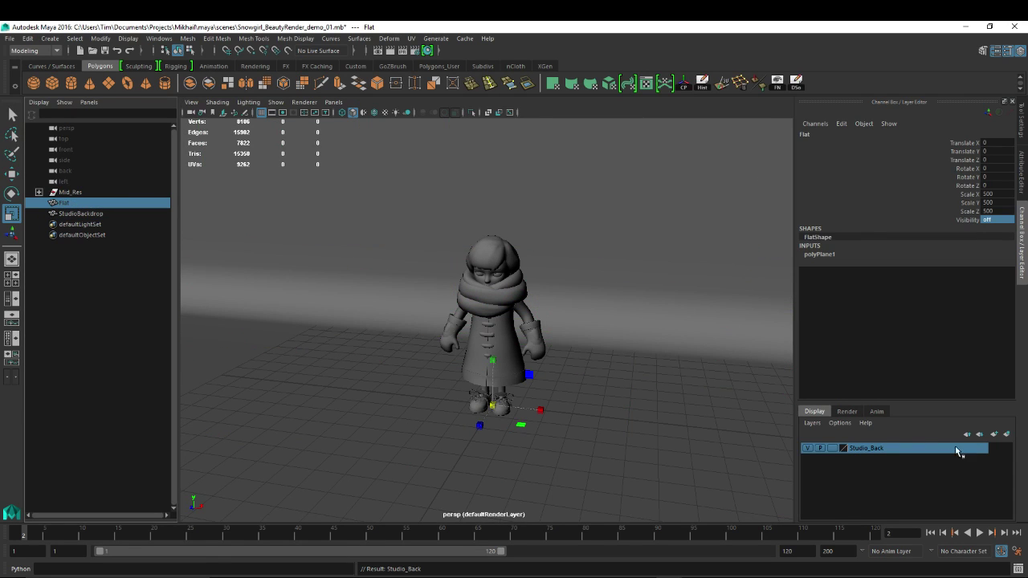
click(1007, 434)
double_click(866, 448)
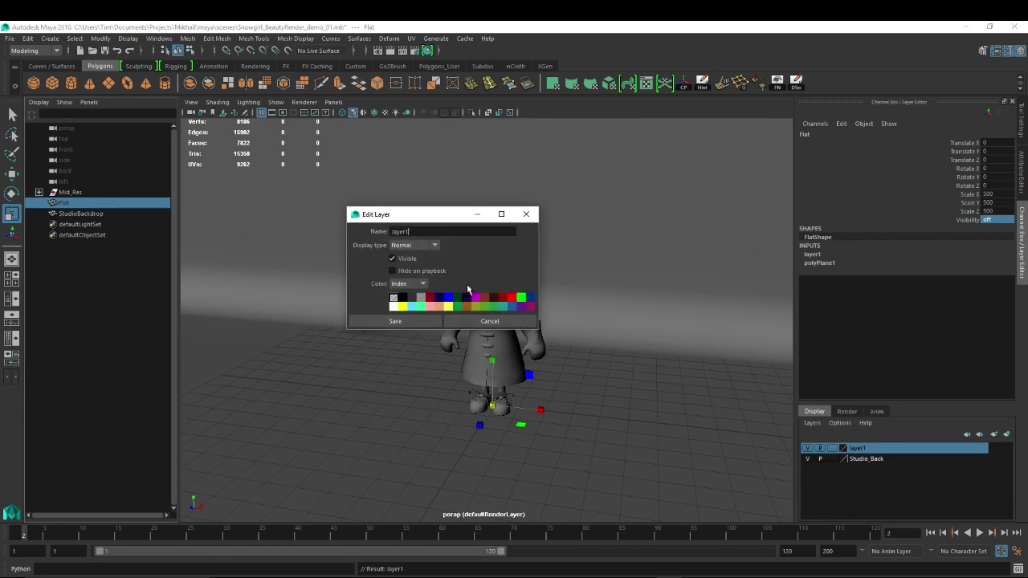
double_click(460, 232)
text(Flat_Back)
click(397, 320)
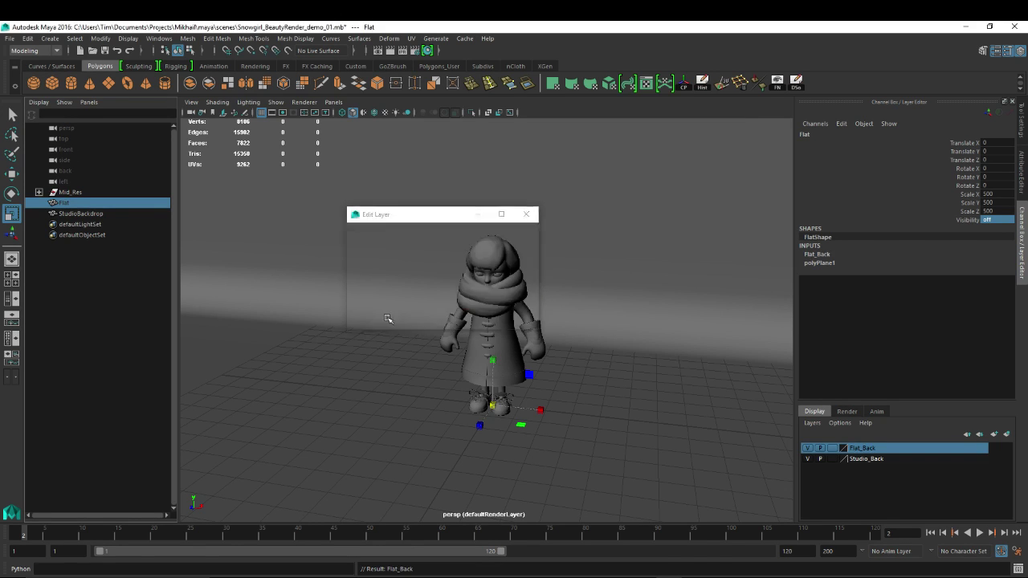
- Set the Flat plane's Visibility to on
text(on)
key(Return)
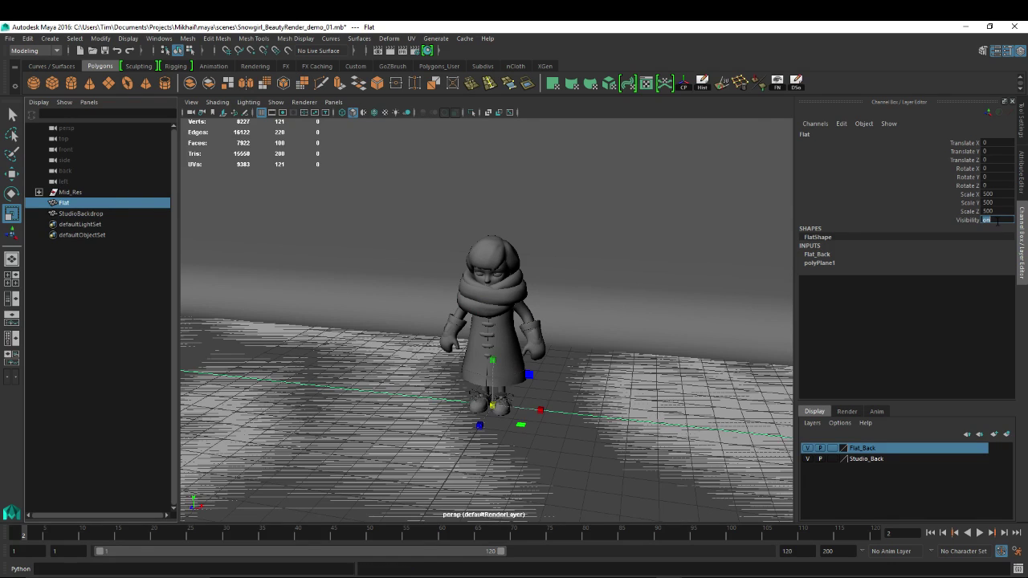
alt+drag(506, 254, 611, 309)
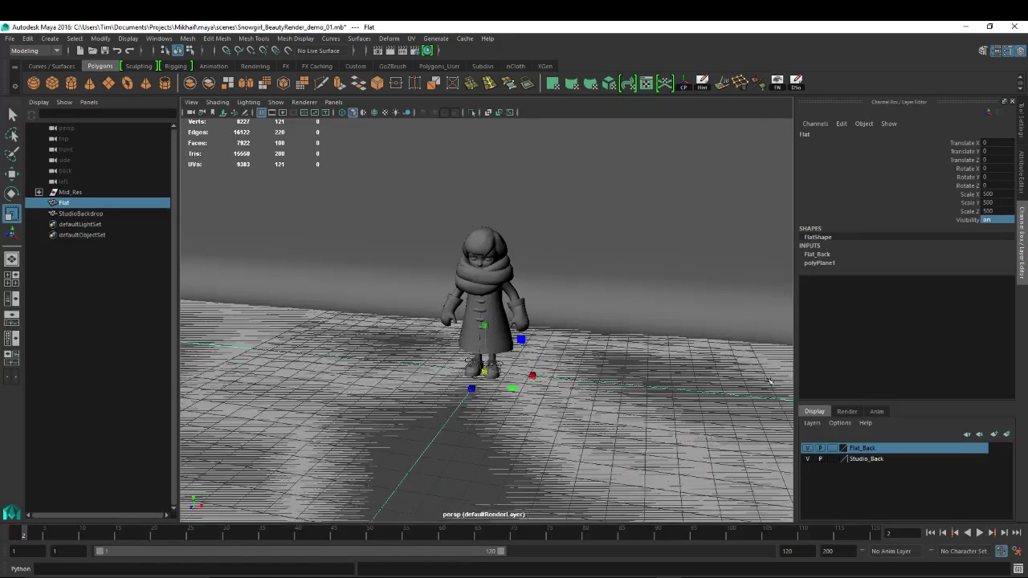
- Switch the visibility of the Studio_Back and Flat_Back layers in turn to compare the two backgrounds
click(808, 459)
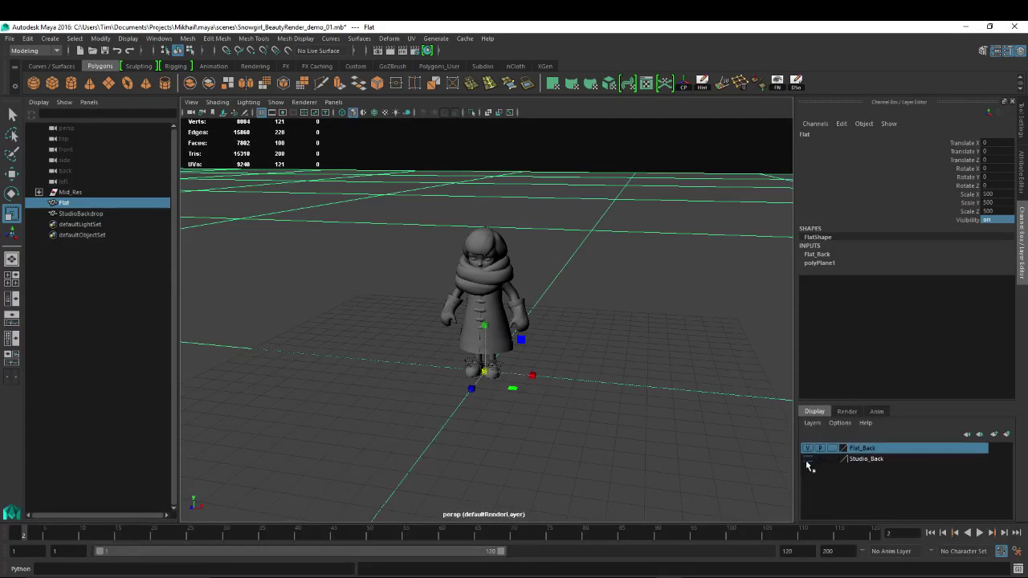
click(807, 459)
click(808, 448)
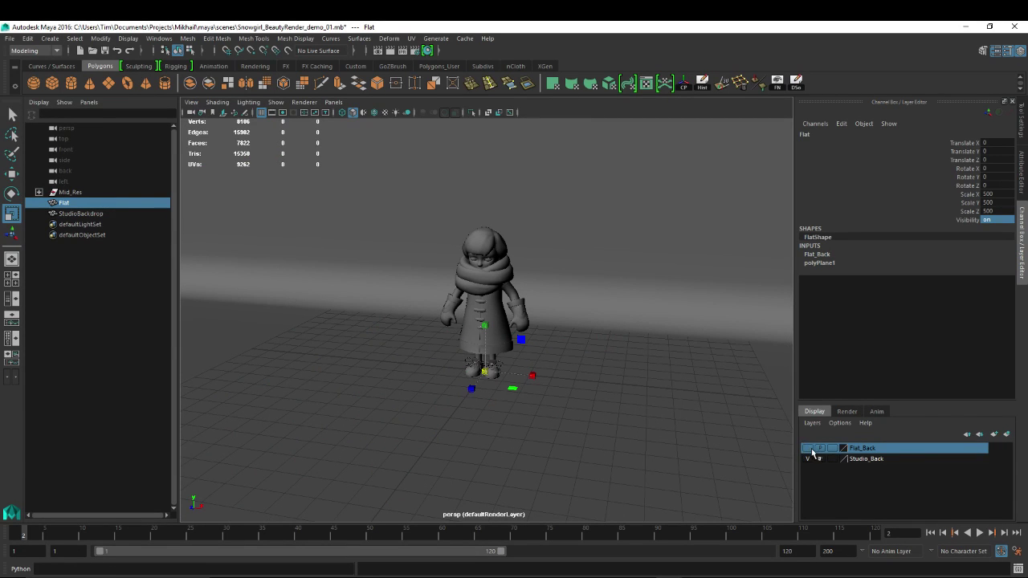
click(808, 448)
click(808, 459)
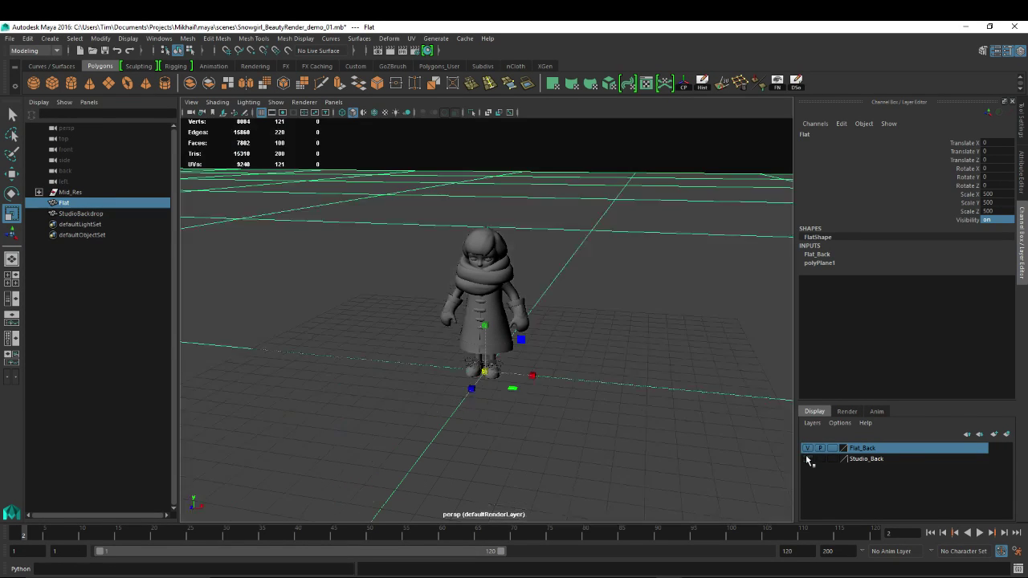
click(807, 449)
click(807, 448)
- Examine the character standing on the flat plane from several angles and distances
alt+drag(666, 271, 652, 271)
alt+right_drag(413, 347, 503, 376)
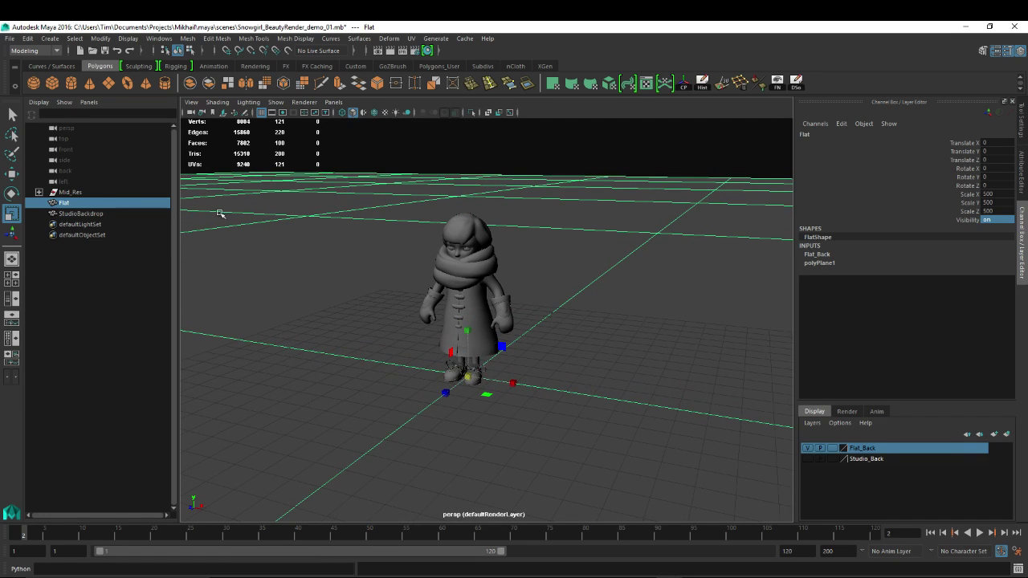
alt+drag(525, 321, 555, 358)
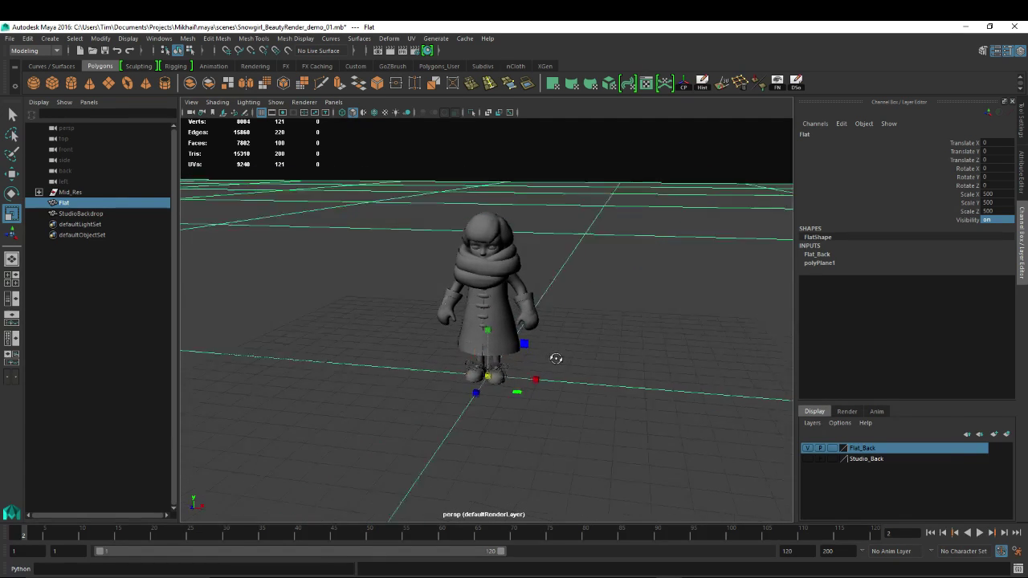
alt+right_drag(556, 358, 574, 388)
alt+drag(575, 388, 592, 378)
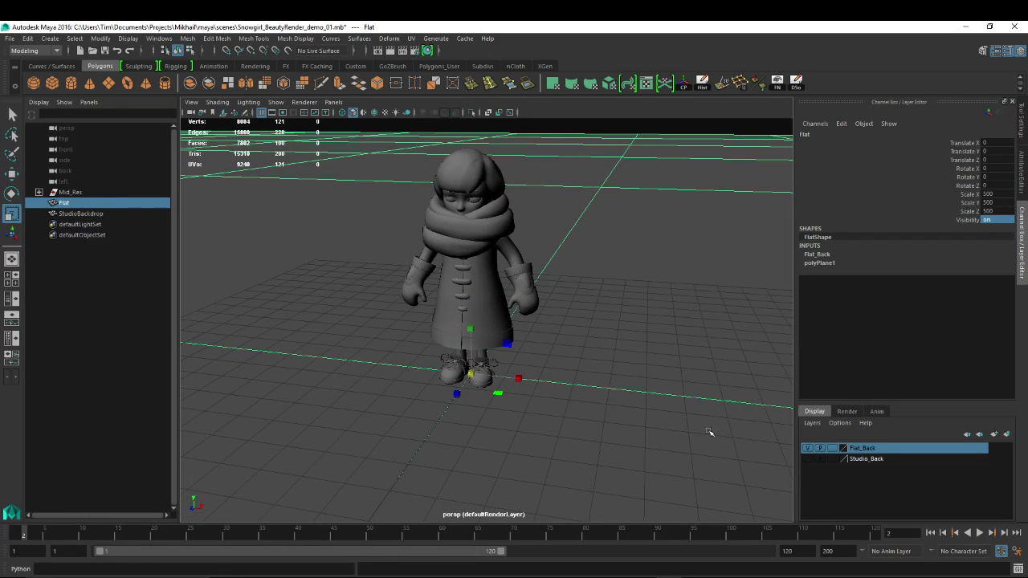
alt+right_drag(575, 305, 278, 394)
alt+right_drag(515, 316, 613, 436)
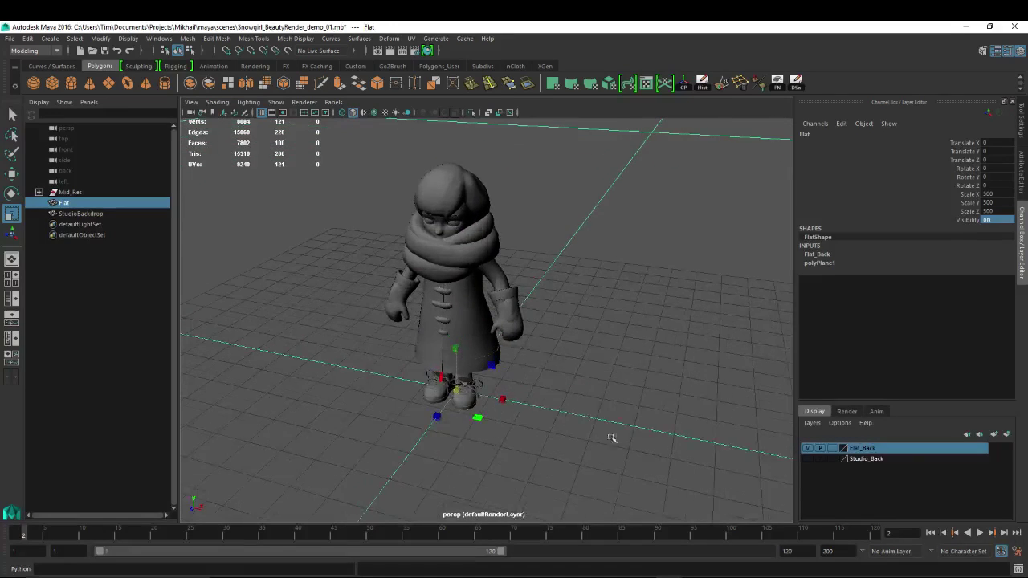
- Show the Studio_Back layer and hide the Flat_Back layer
click(838, 458)
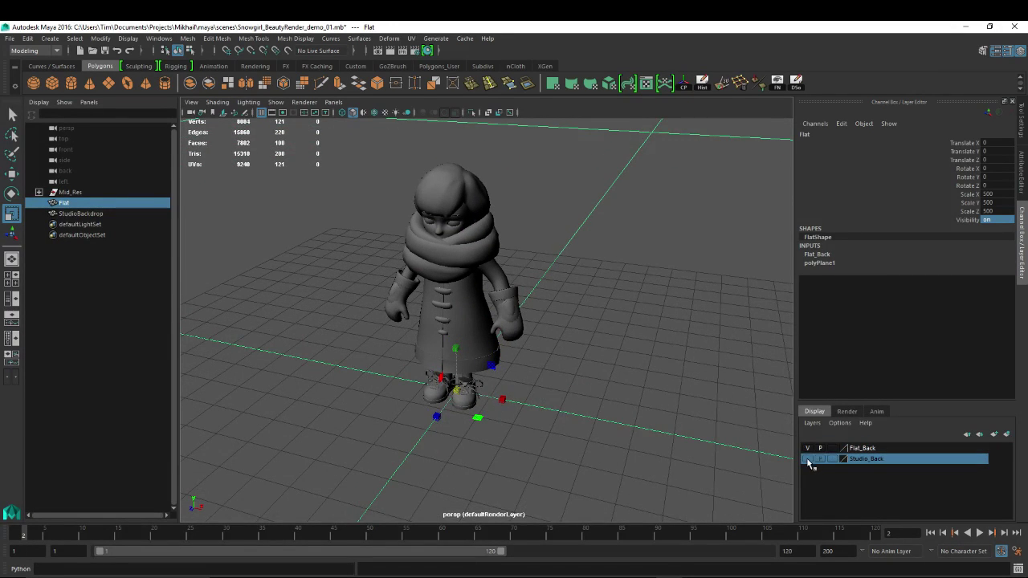
click(808, 459)
click(811, 463)
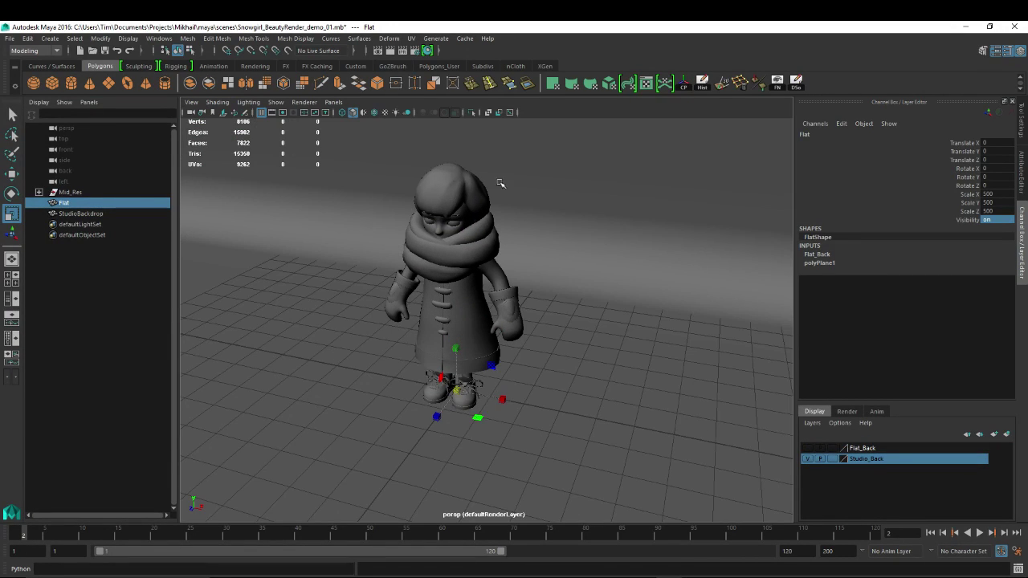
alt+drag(501, 184, 500, 201)
alt+right_drag(421, 265, 523, 281)
alt+middle_drag(523, 281, 525, 296)
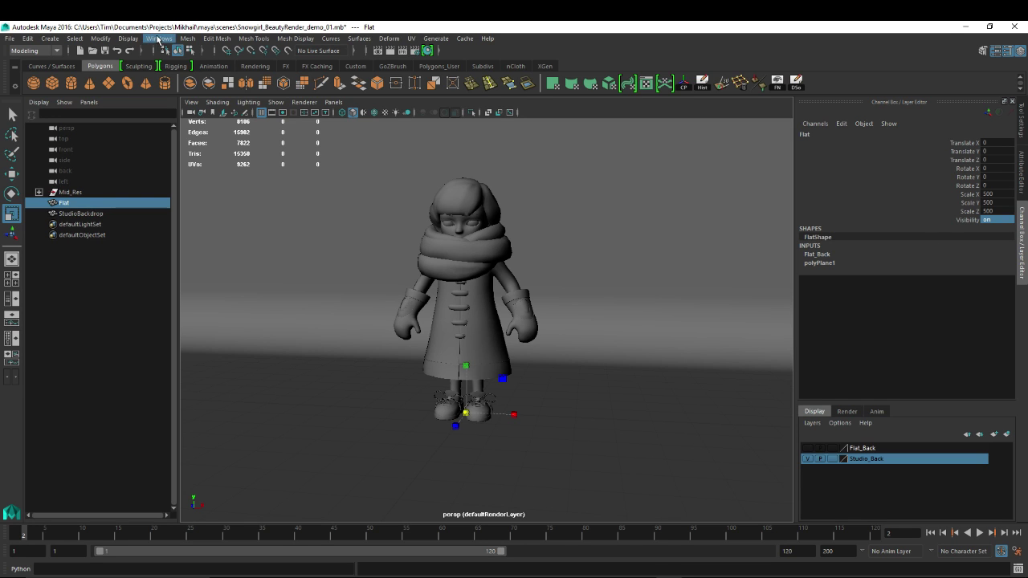
click(189, 40)
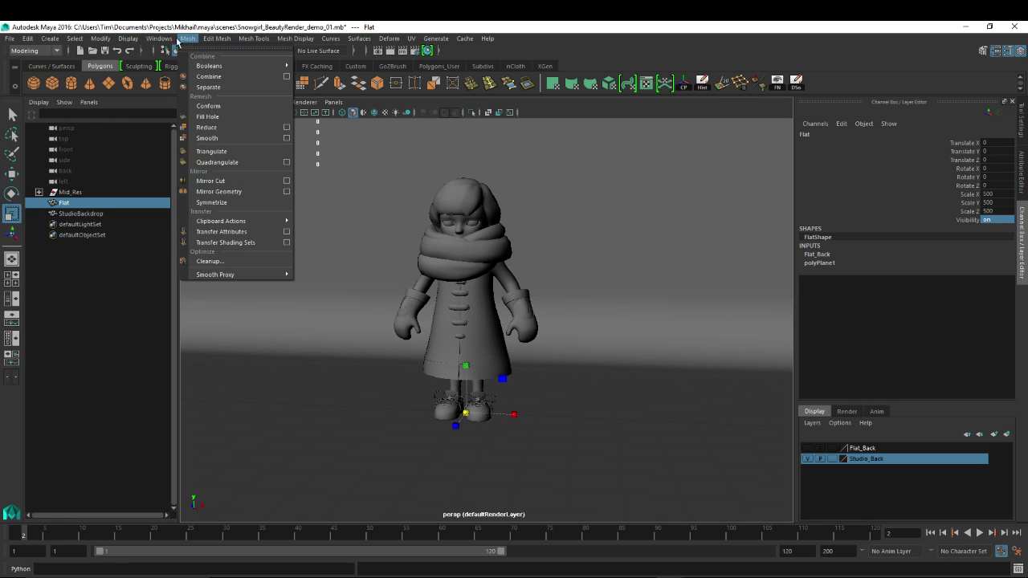
mouse_move(162, 40)
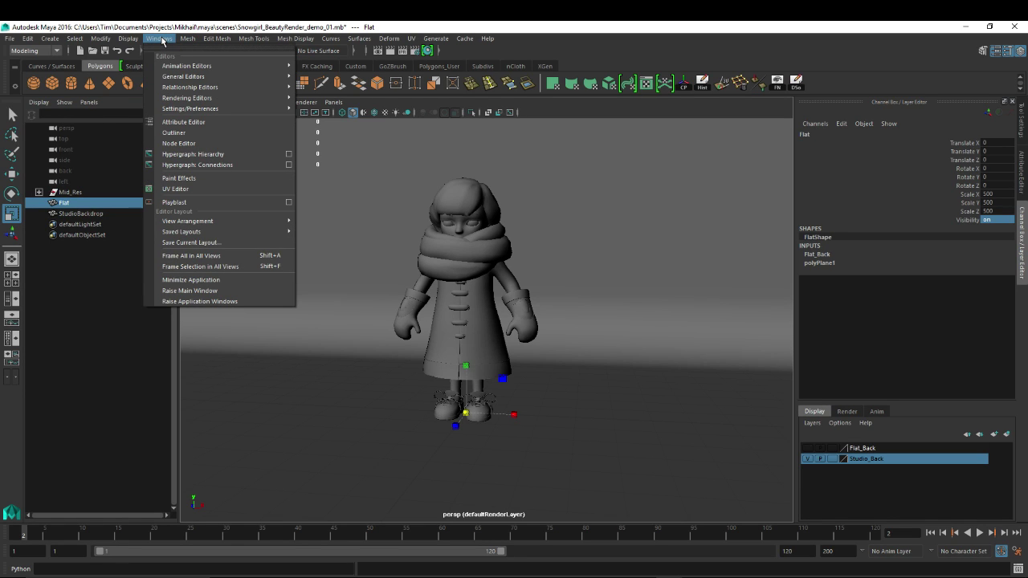
mouse_move(217, 39)
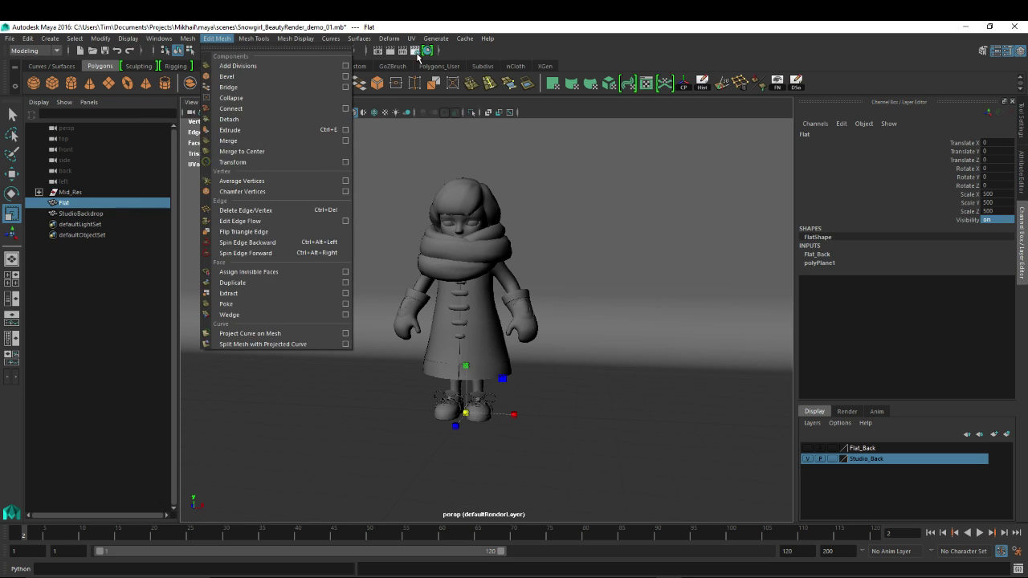
click(417, 54)
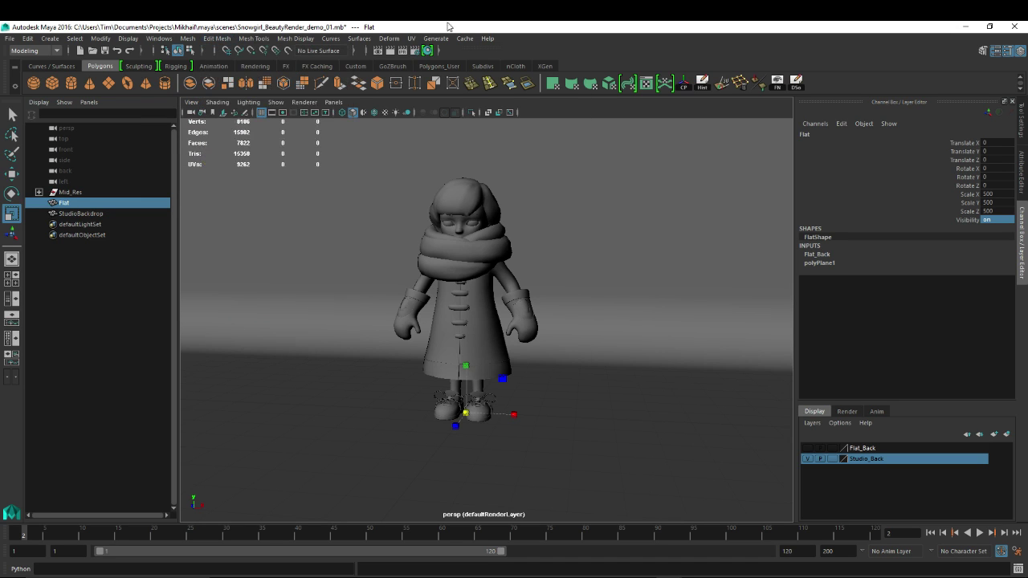
- Open the Render Settings and choose mental ray as the renderer
click(415, 52)
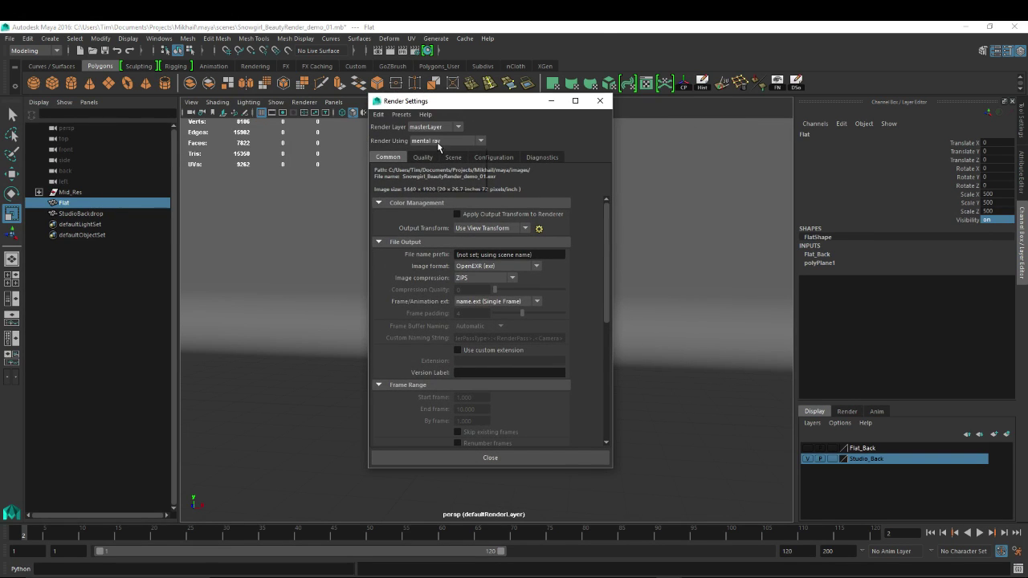
click(434, 141)
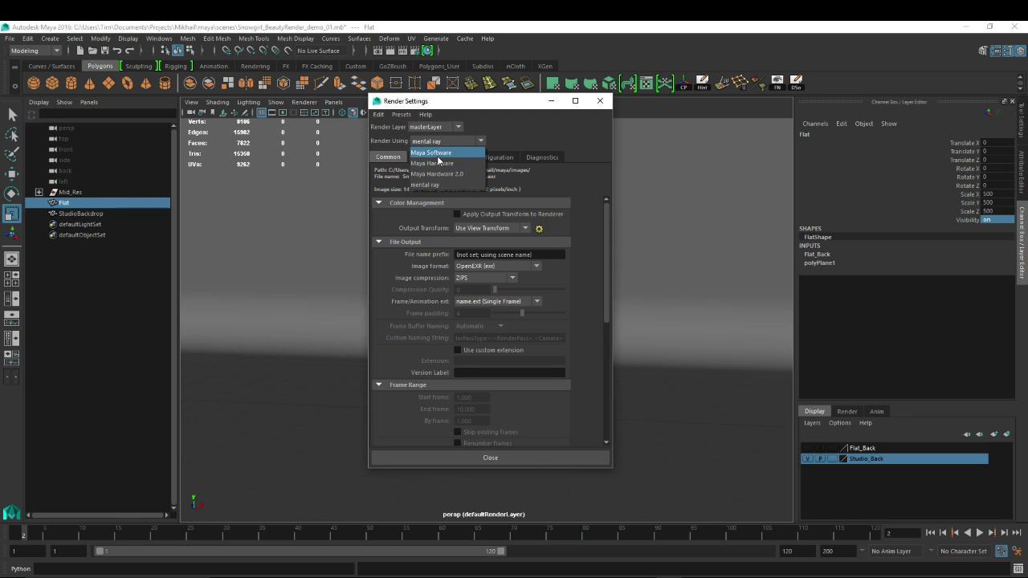
click(430, 185)
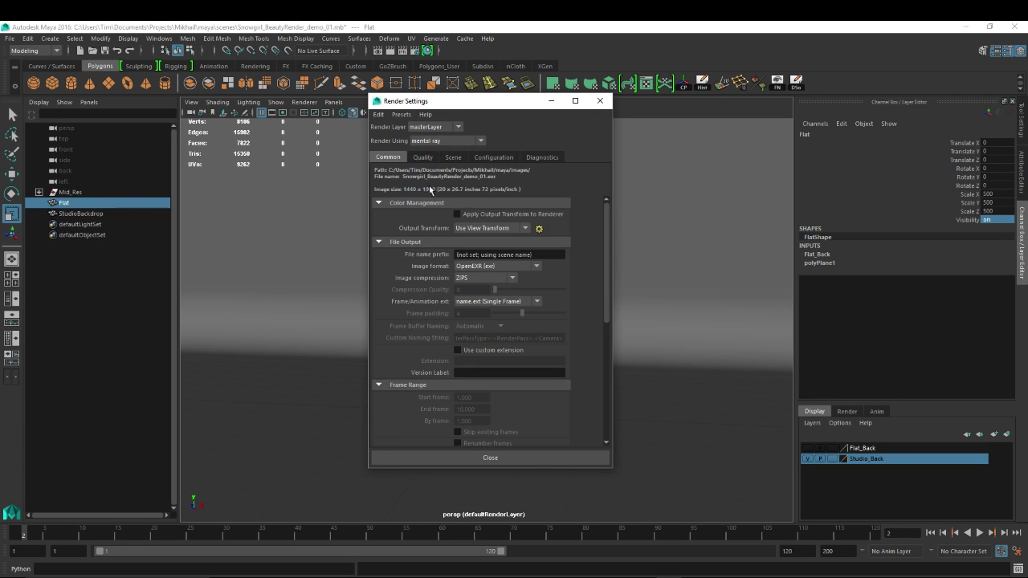
drag(502, 105, 710, 119)
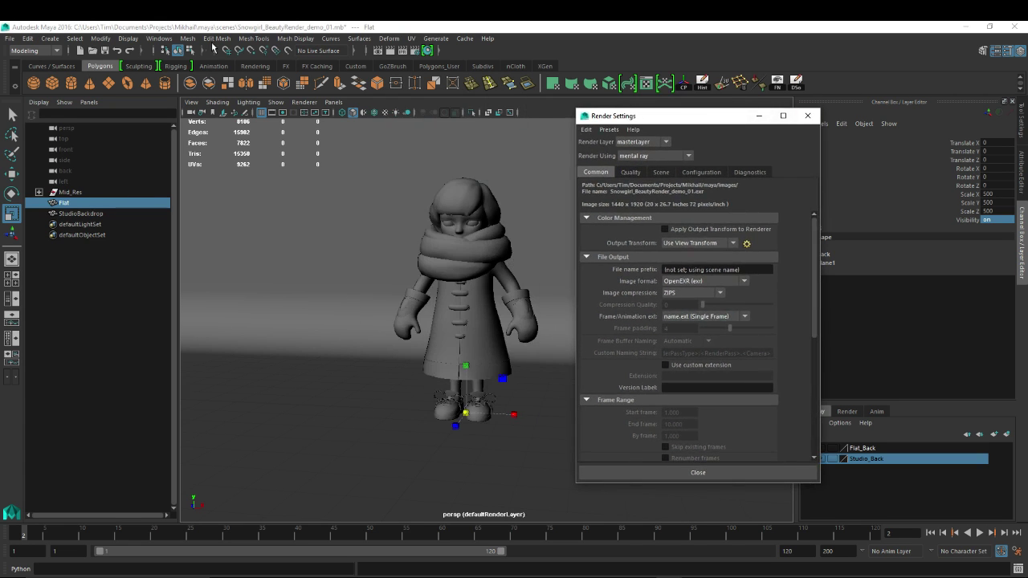
- Enable Auto load for Mayatomr.mll in the Plug-in Manager, and close the manager
click(187, 38)
mouse_move(162, 39)
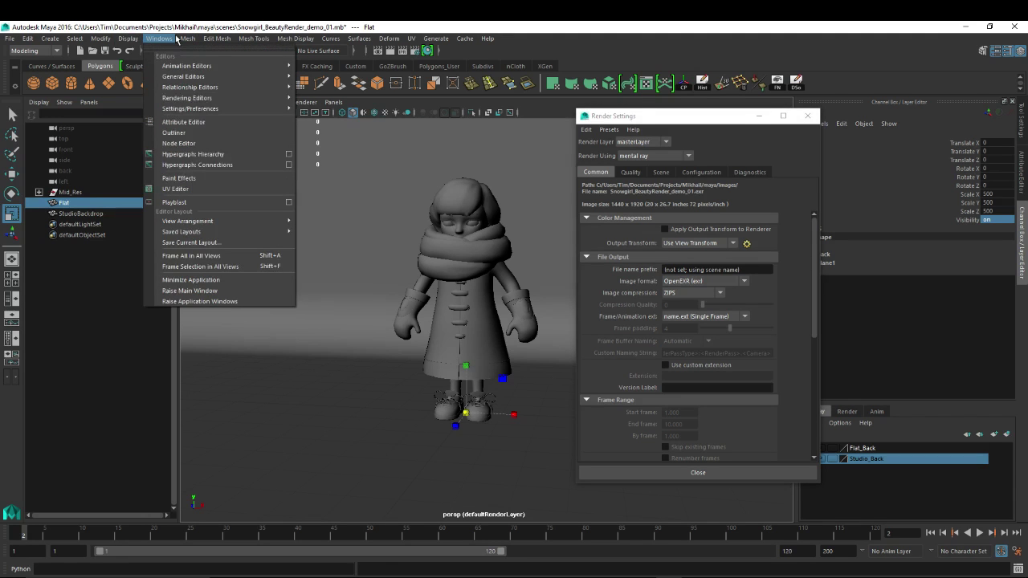
mouse_move(207, 109)
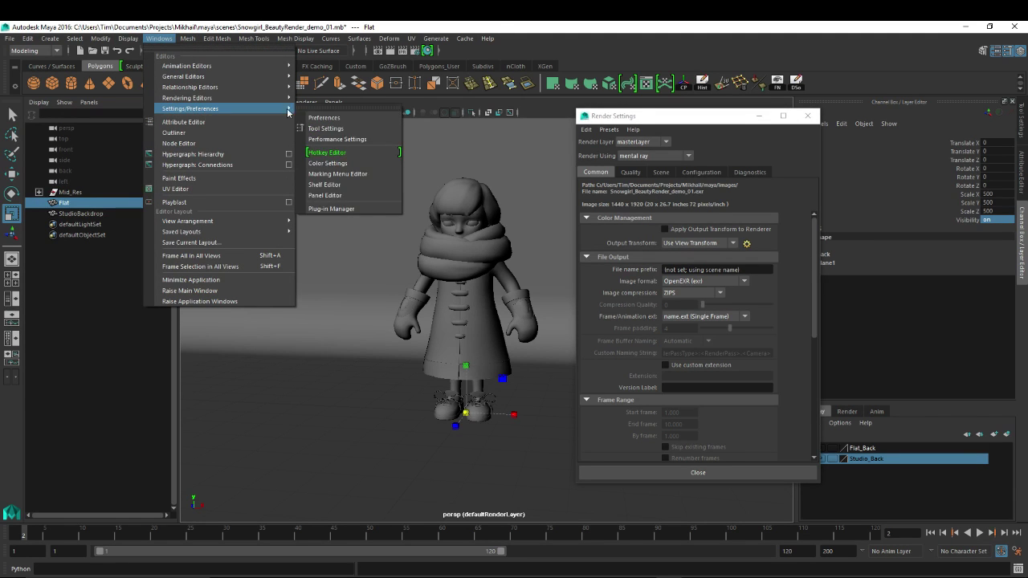
click(340, 211)
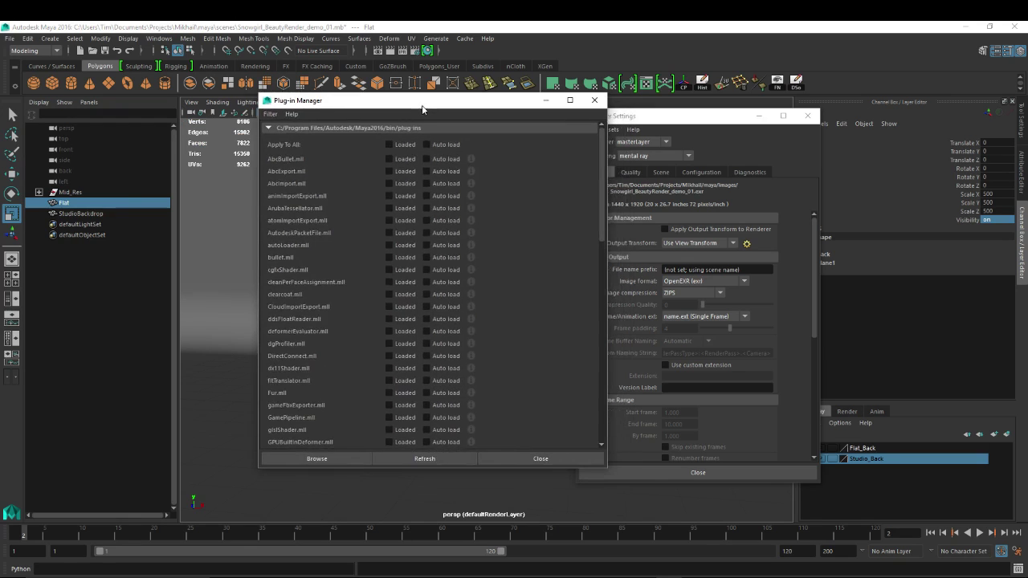
scroll(315, 265, down, 3)
scroll(310, 257, down, 5)
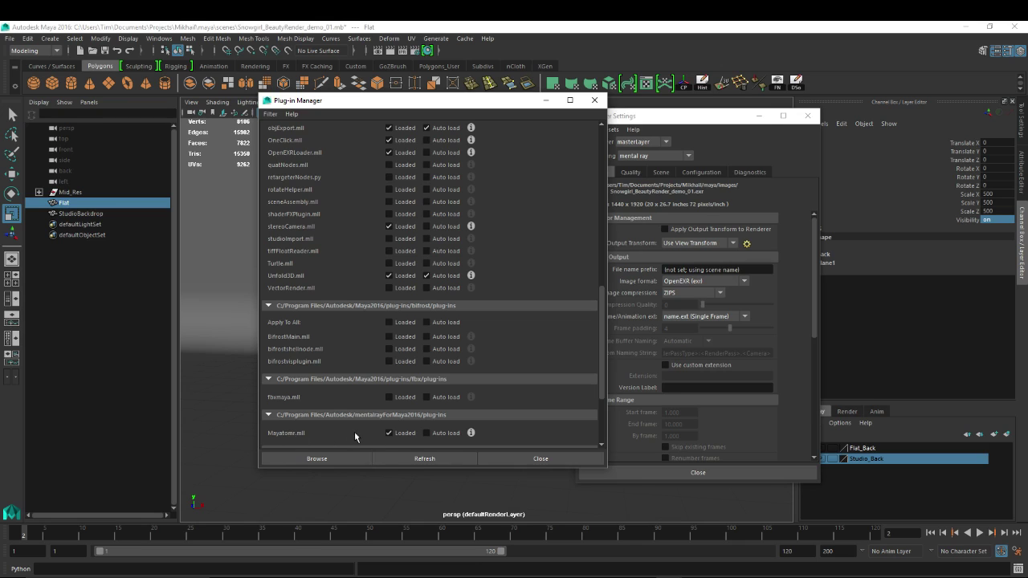
click(426, 433)
scroll(363, 264, up, 15)
scroll(351, 295, up, 1)
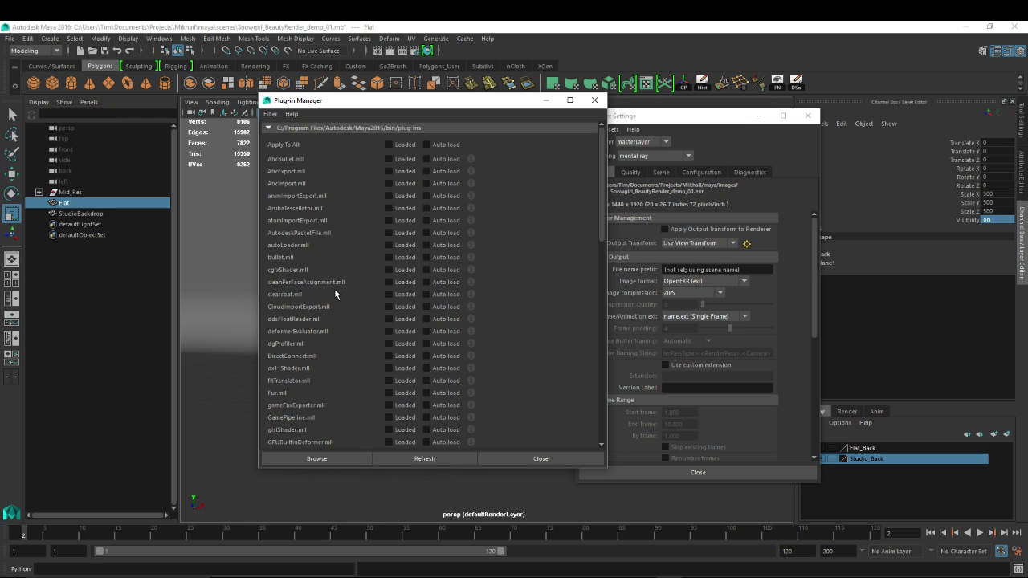
scroll(337, 317, down, 10)
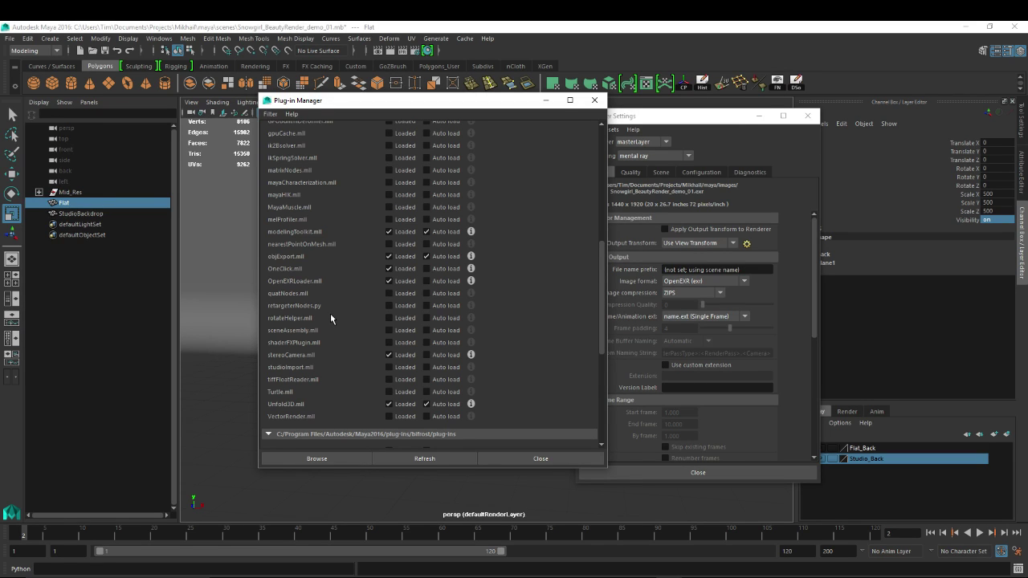
scroll(331, 315, down, 6)
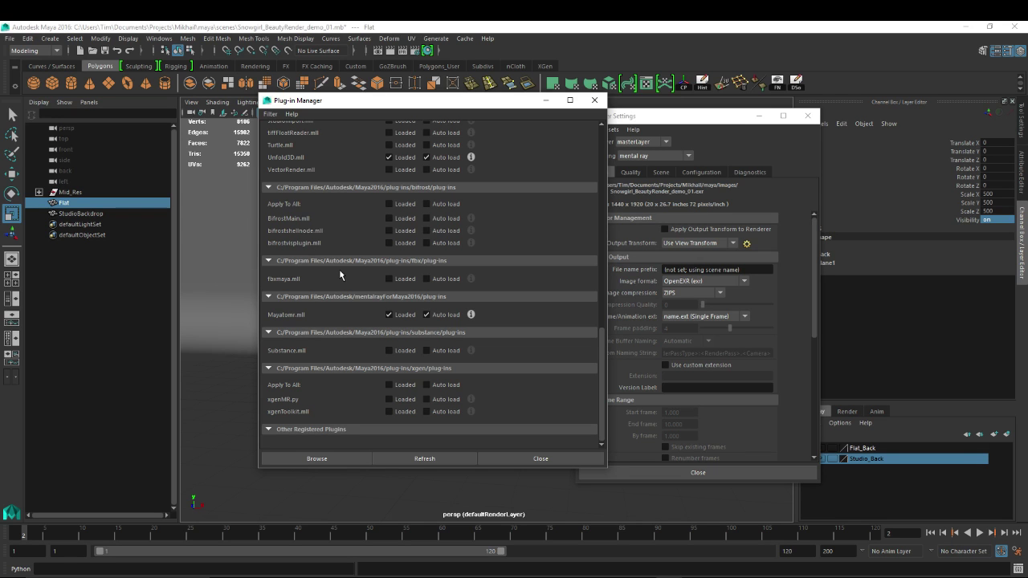
click(544, 458)
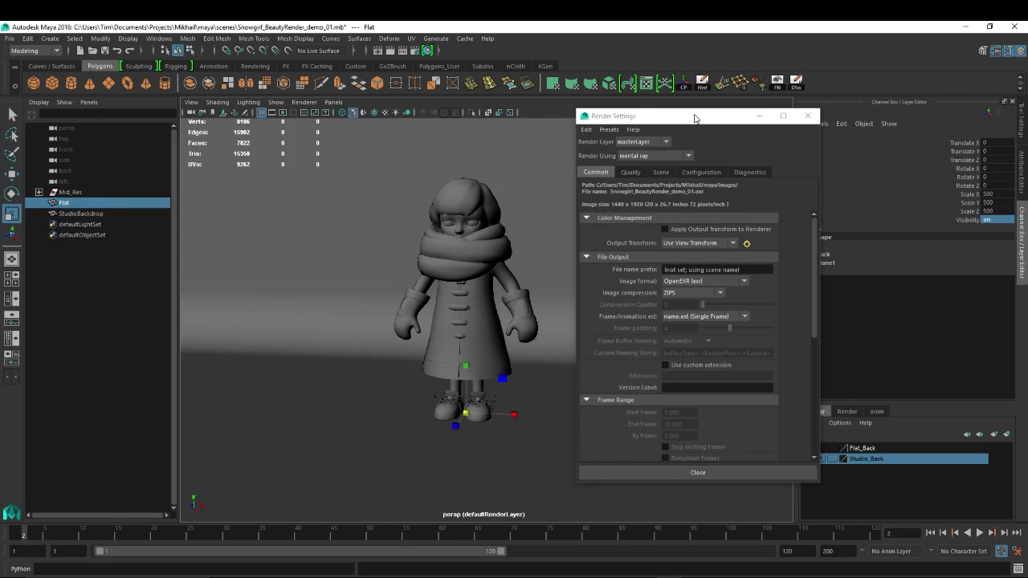
- Enlarge the Render Settings window and examine the image formats offered for file output
drag(695, 119, 438, 103)
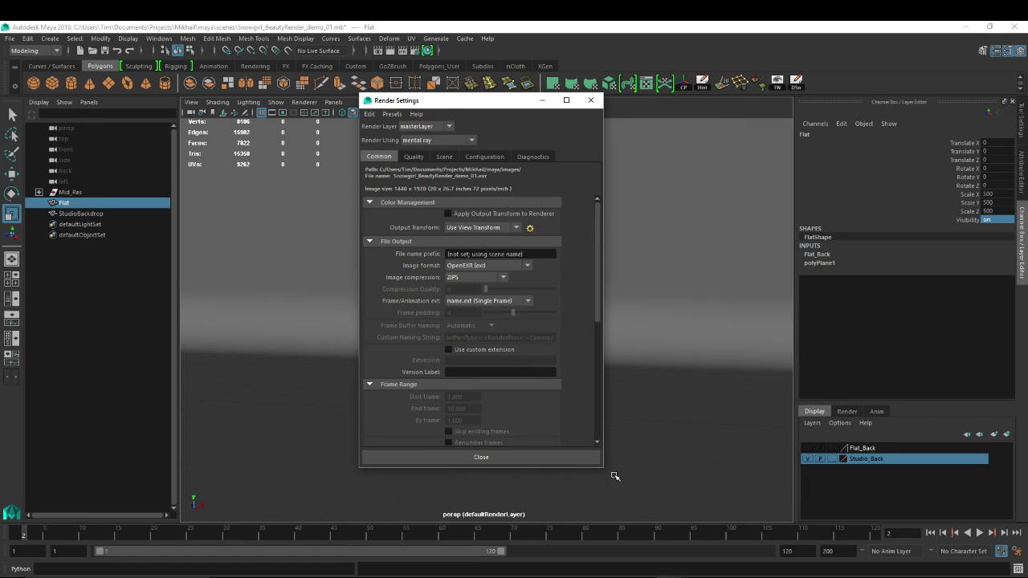
drag(601, 467, 696, 505)
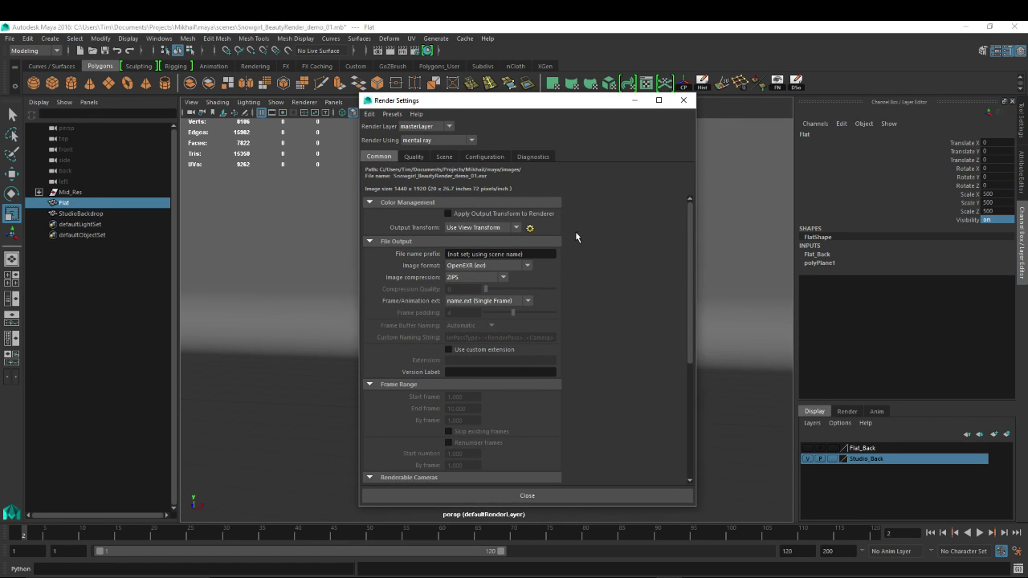
drag(547, 255, 263, 256)
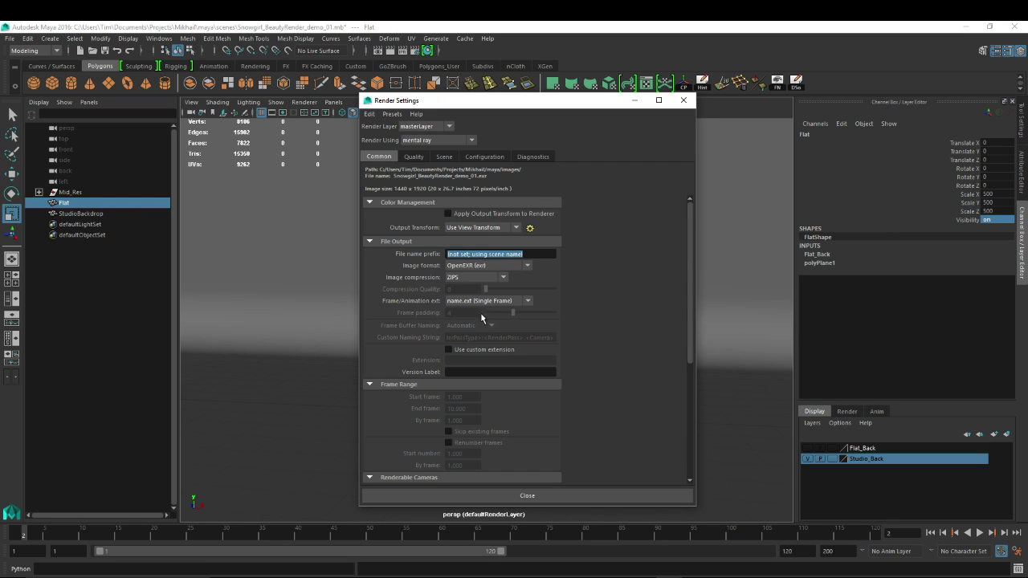
click(526, 266)
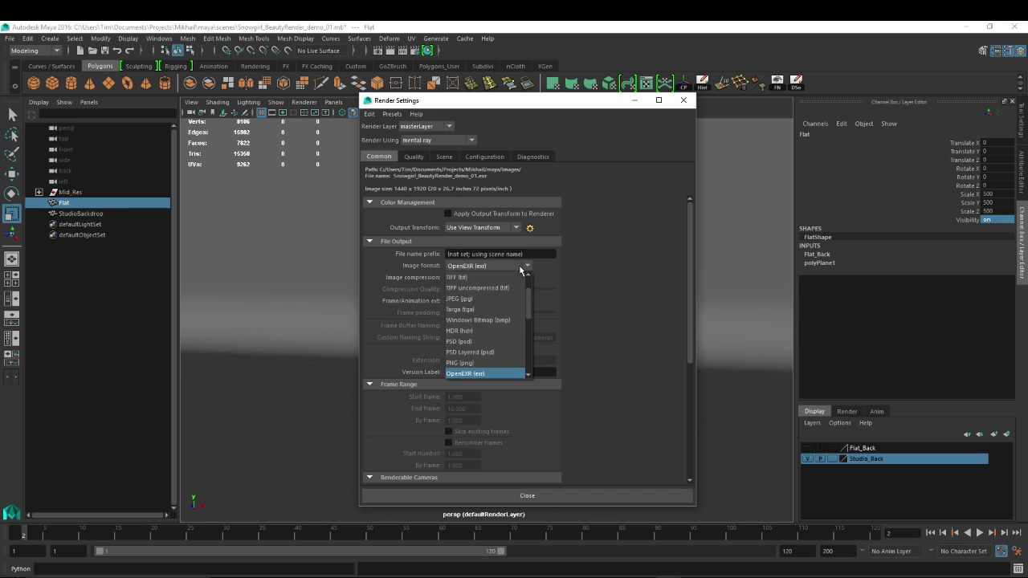
click(519, 267)
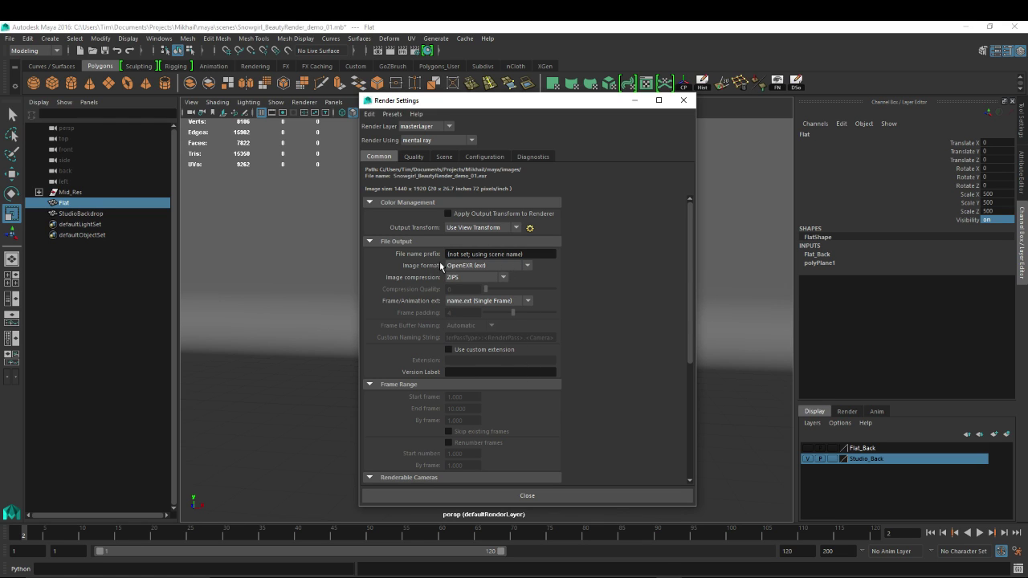
- Open the Render View, check its image saving options, and close it
click(381, 53)
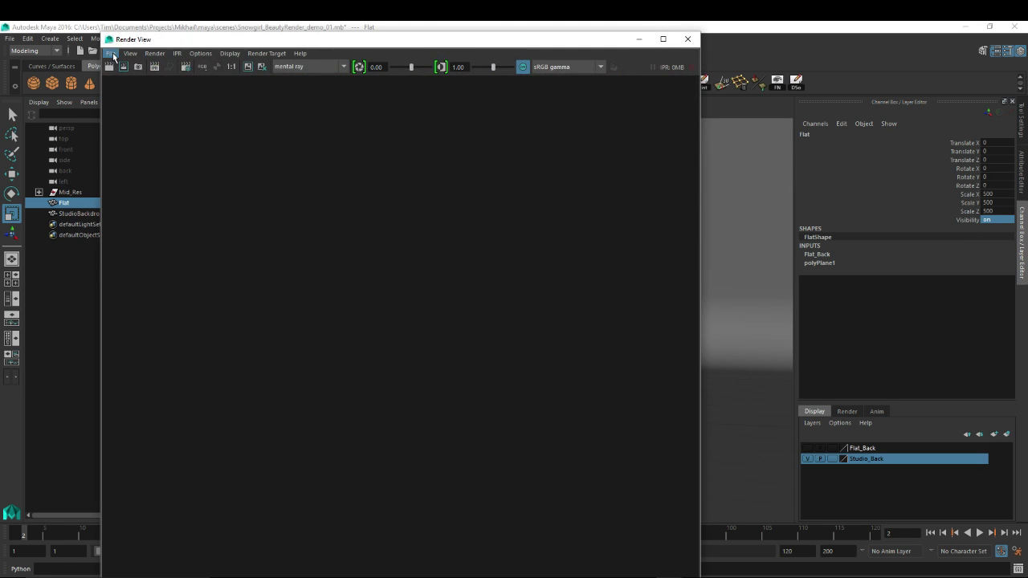
click(110, 53)
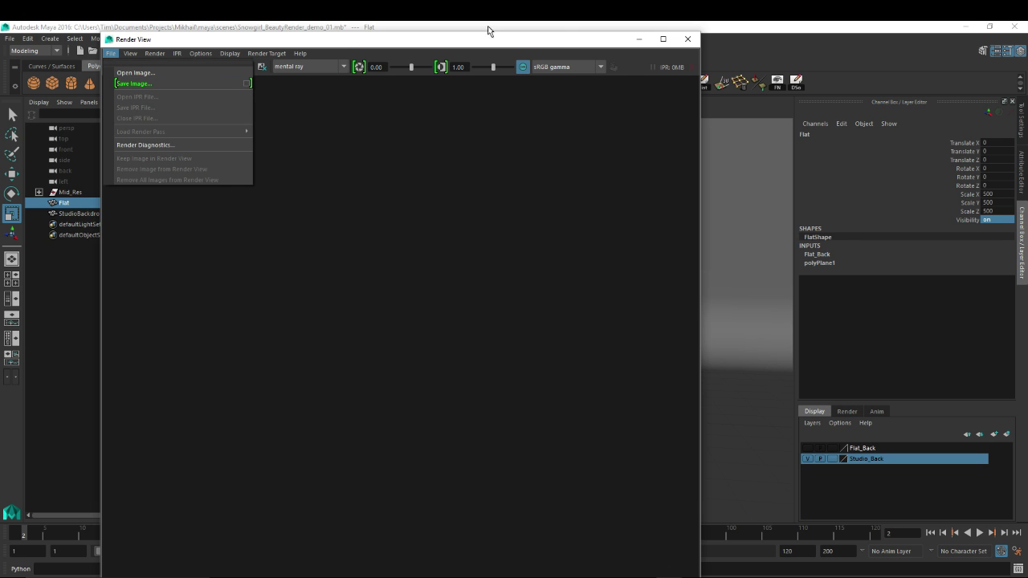
click(686, 39)
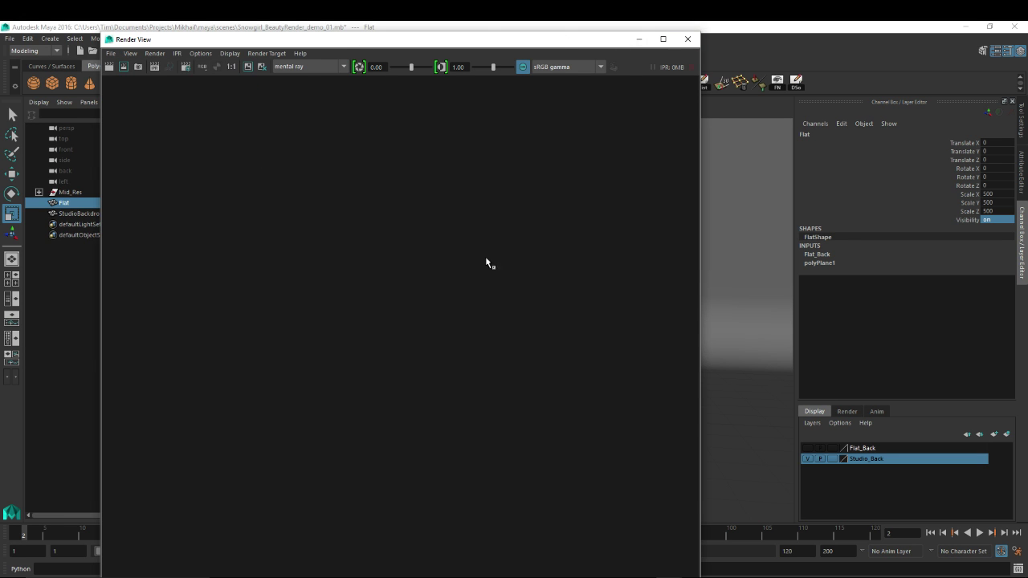
click(687, 39)
- Check the available image formats in the Render Settings once more, leaving OpenEXR selected
drag(562, 107, 491, 123)
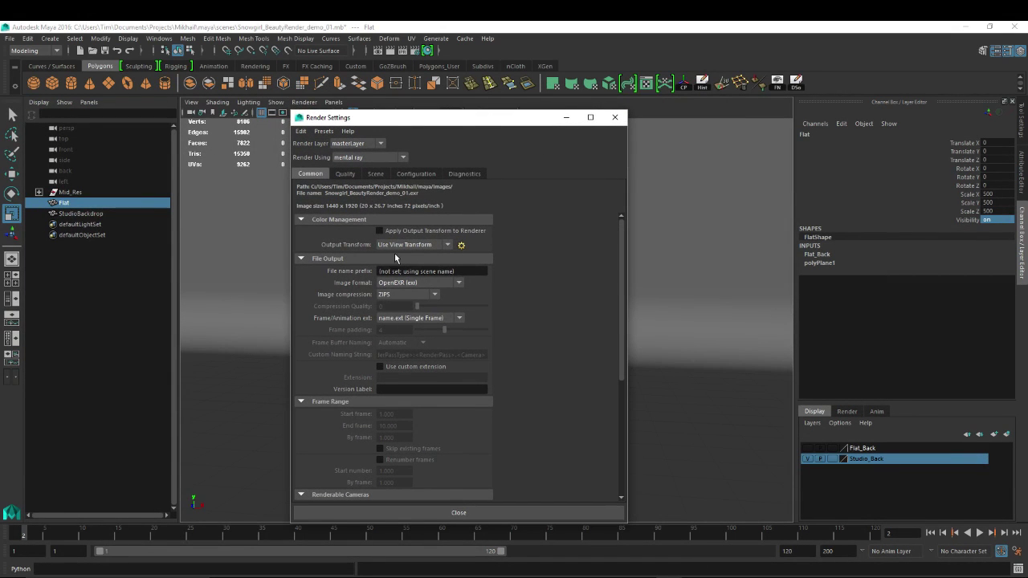
click(412, 284)
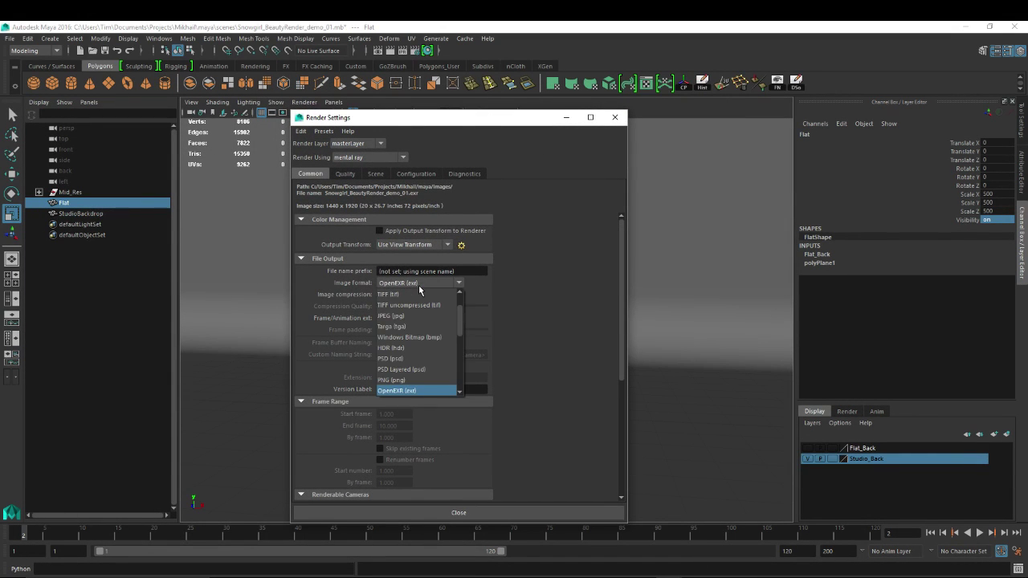
click(417, 283)
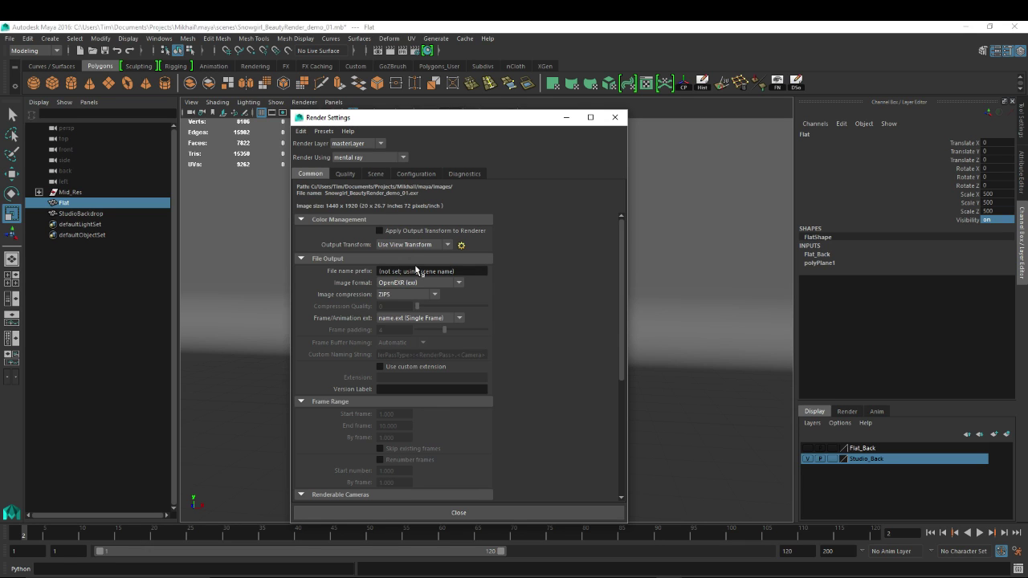
- Replace the file name prefix with the folder name Snowgirl/
drag(466, 271, 371, 265)
text(character)
key(BackSpace)
key(BackSpace)
key(BackSpace)
key(BackSpace)
key(BackSpace)
key(BackSpace)
key(BackSpace)
key(BackSpace)
key(BackSpace)
text(Snowgirl)
text(Beauty_01)
key(BackSpace)
key(BackSpace)
key(BackSpace)
key(BackSpace)
key(BackSpace)
key(BackSpace)
key(BackSpace)
key(BackSpace)
key(BackSpace)
- Append the render layer name keyword and /Snowgirl to complete the prefix as Snowgirl/<RenderLayer>/Snowgirl
right_click(417, 270)
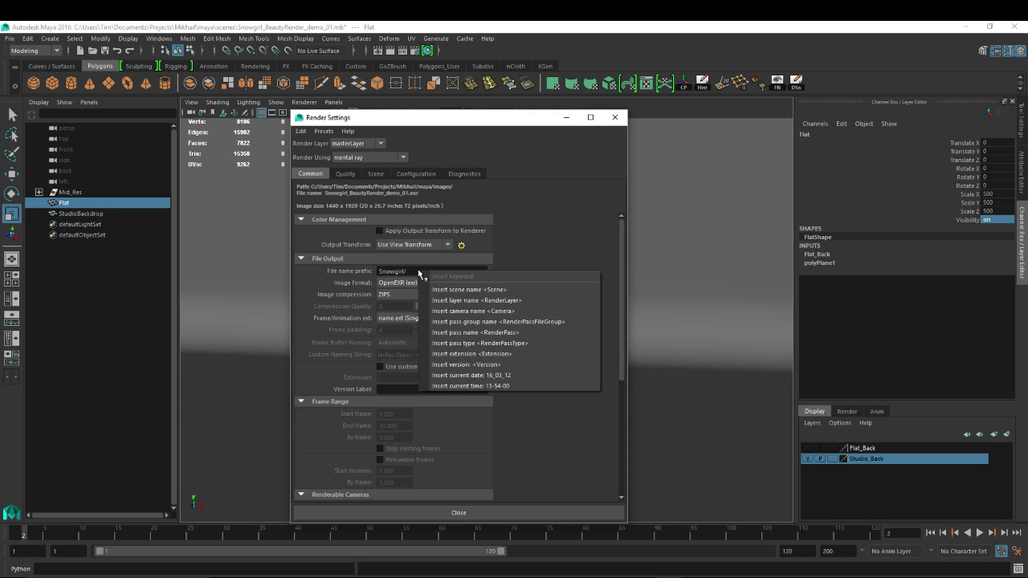
click(470, 300)
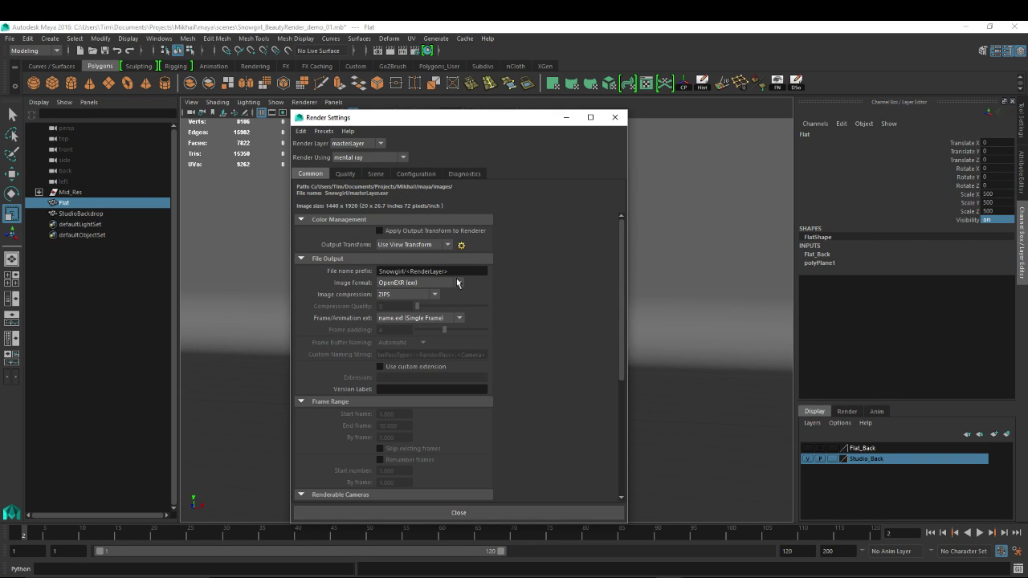
click(850, 411)
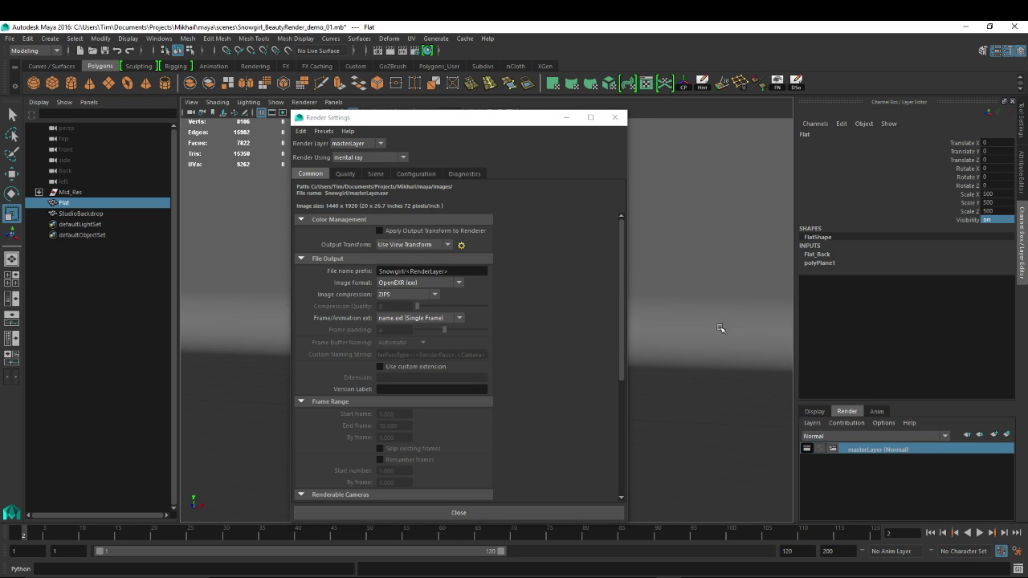
click(473, 271)
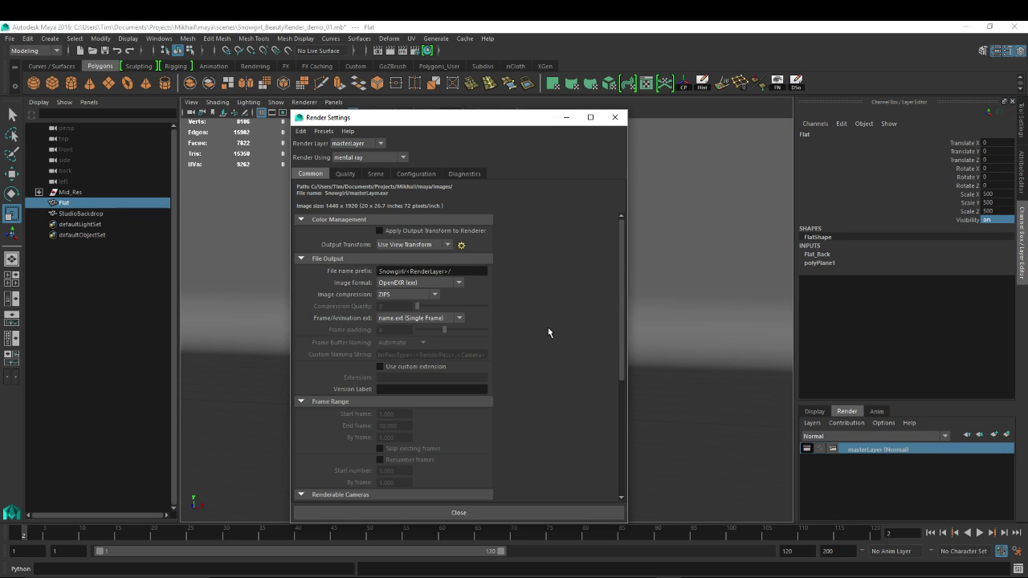
text(Snowgirl)
- Create a render layer from the selected Flat plane and name it Beauty
click(1007, 435)
double_click(882, 452)
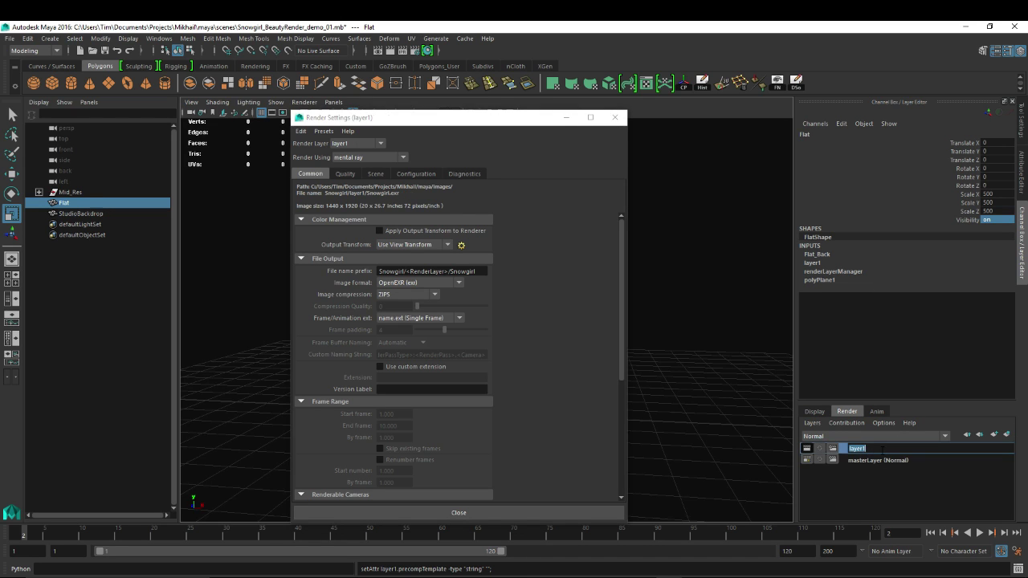
text(Beauty)
key(Return)
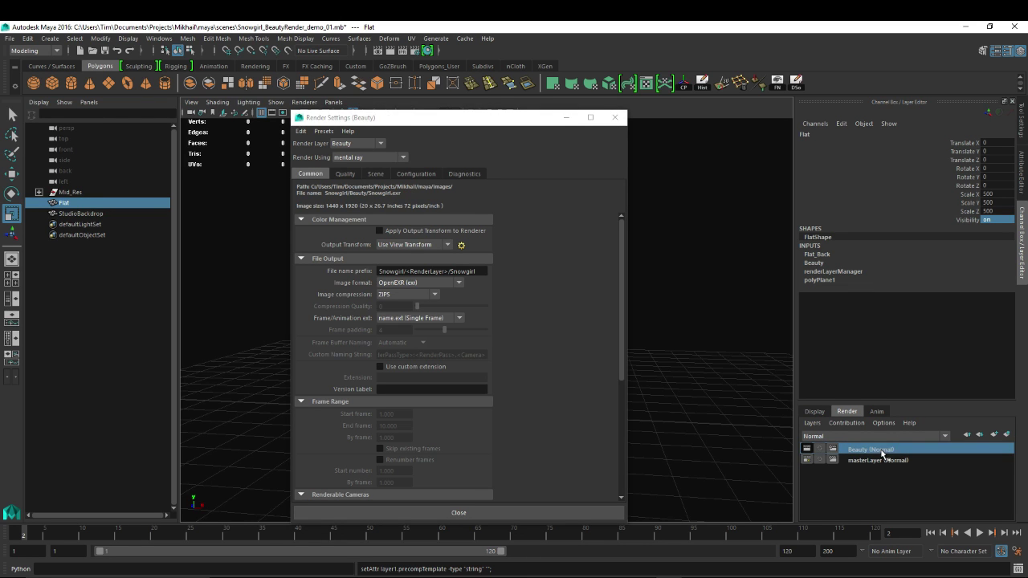
- Create another render layer from the selected Flat plane and name it Occlusion
click(1007, 435)
double_click(875, 448)
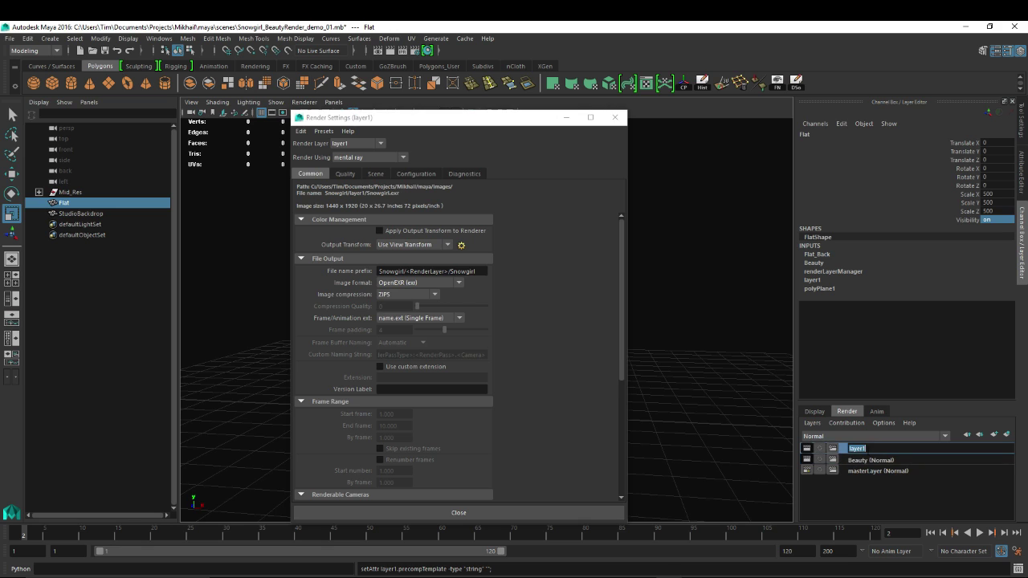
text(Occlusion)
key(Return)
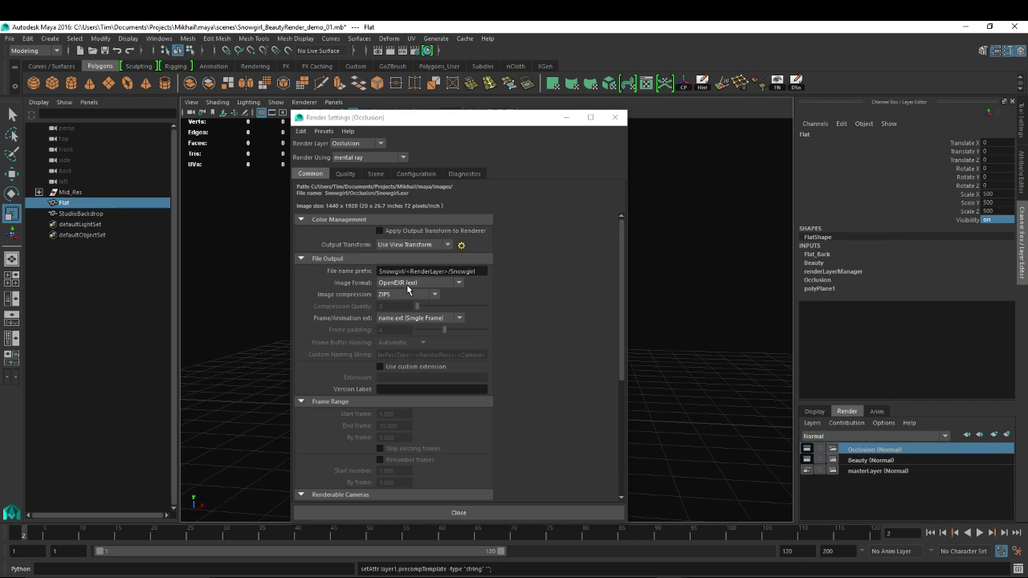
- Set the image format to PNG and the frame/animation extension to name.#.ext in the Render Settings
click(403, 284)
click(403, 283)
click(403, 284)
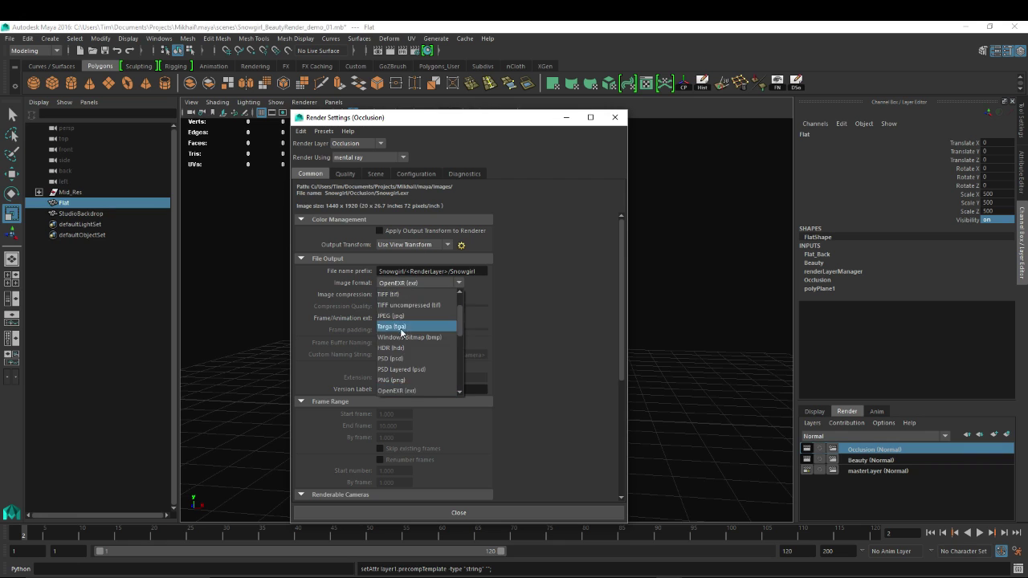
click(397, 382)
click(451, 319)
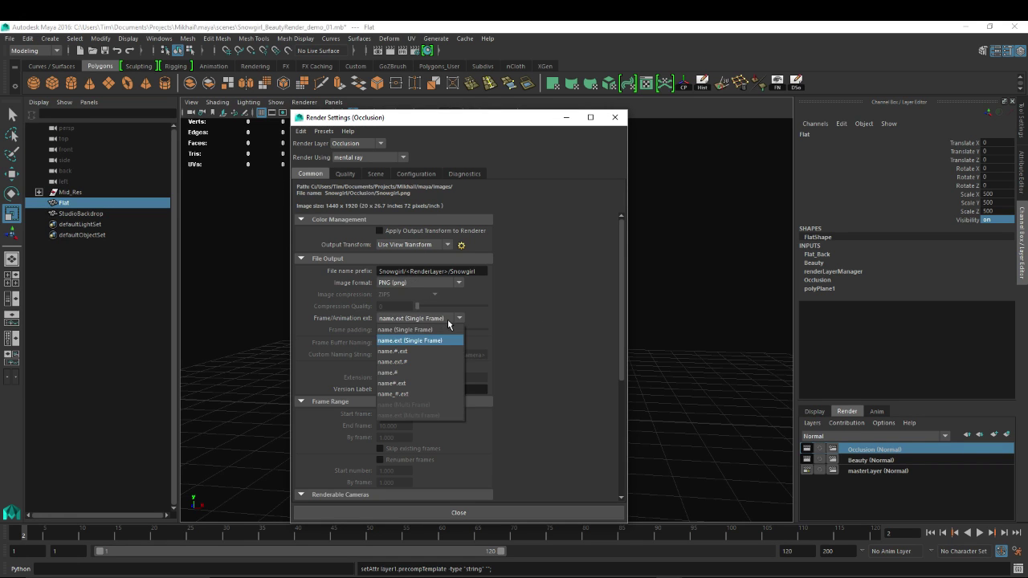
click(448, 319)
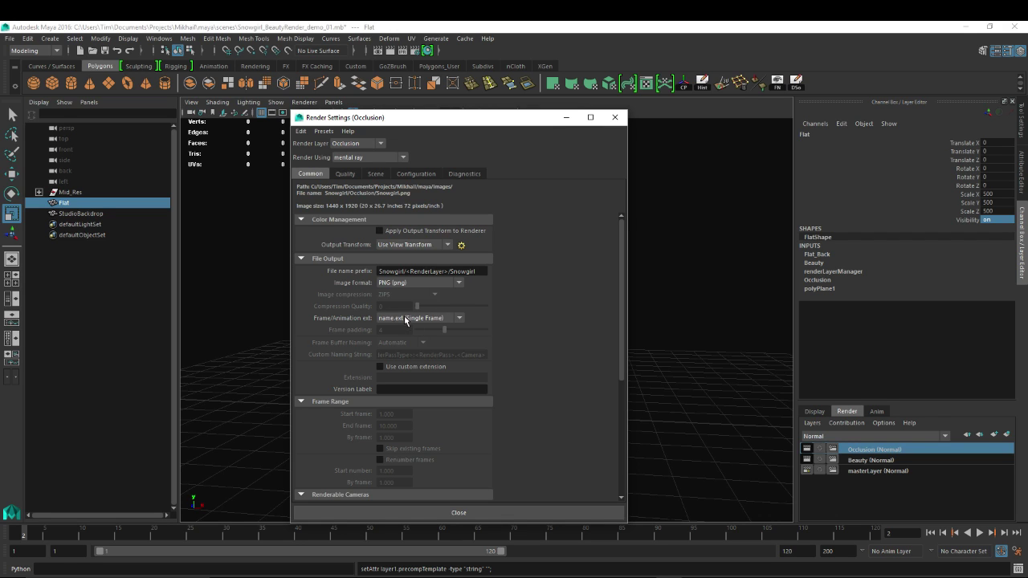
click(413, 320)
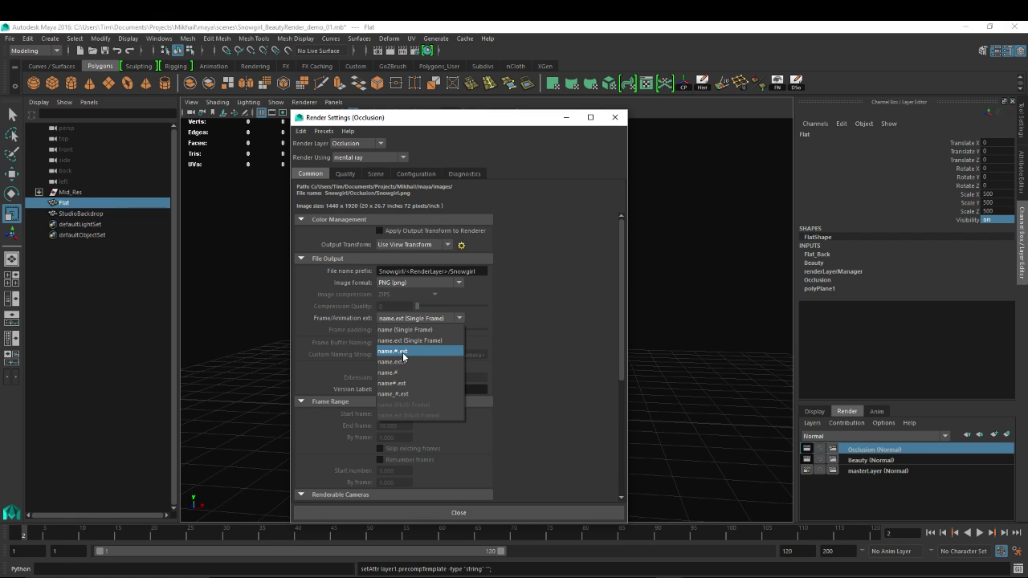
click(404, 353)
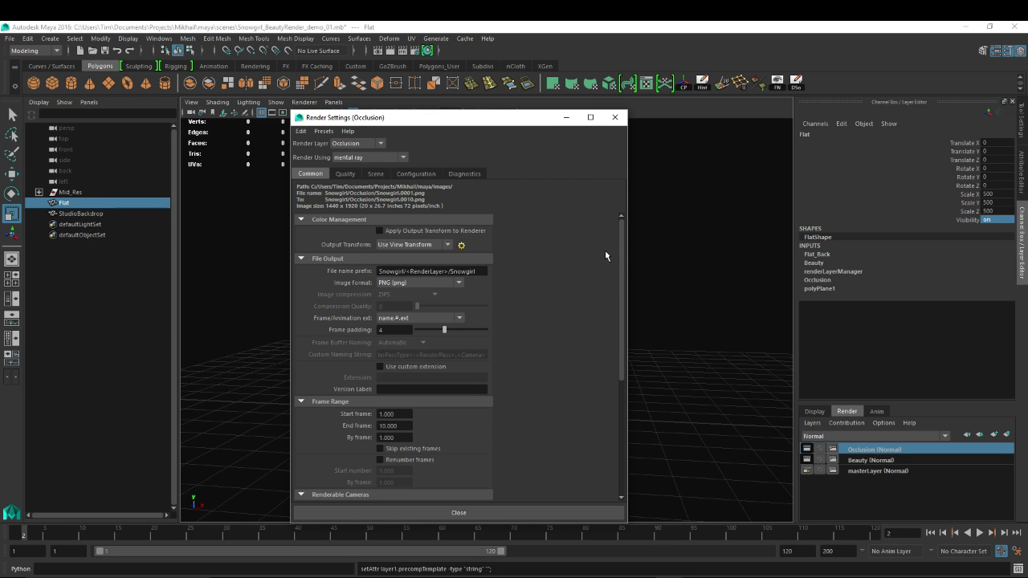
- Examine the renderable camera choices and image size settings in the Render Settings
drag(618, 262, 617, 230)
drag(481, 123, 494, 89)
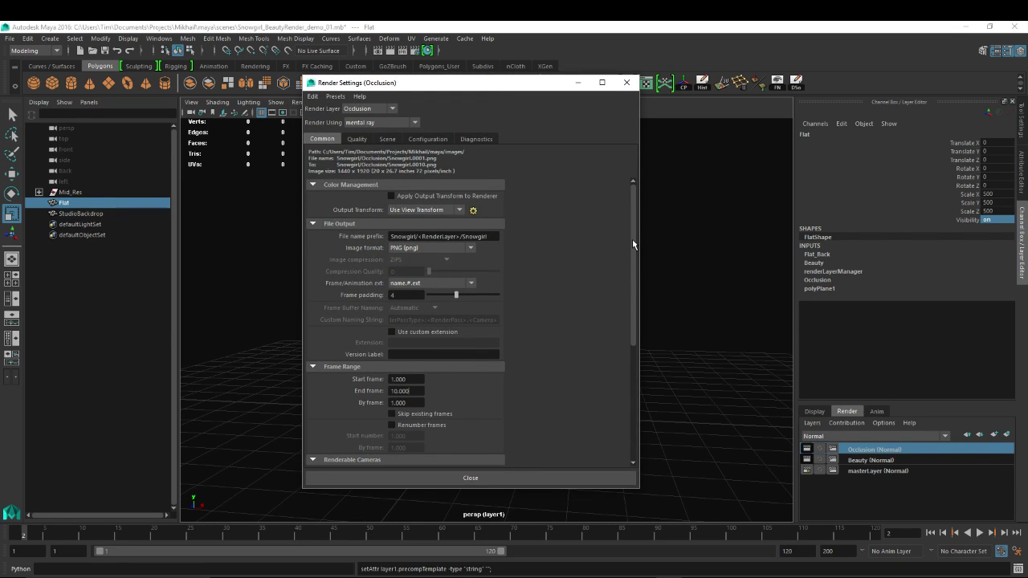
drag(632, 238, 641, 341)
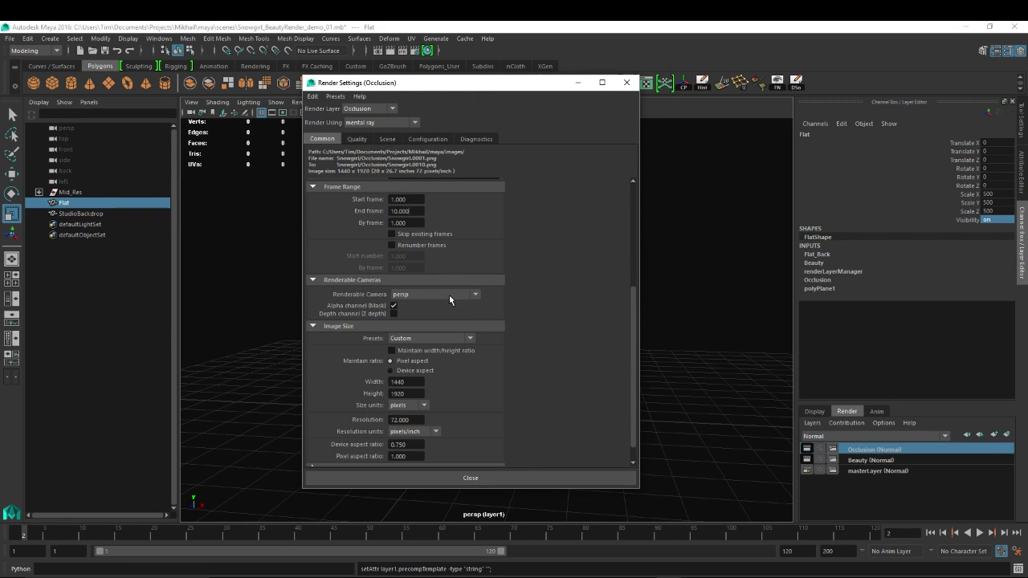
click(431, 294)
click(431, 294)
- Create a standard single-node camera in the scene and rename it RenderCam
drag(438, 78, 791, 102)
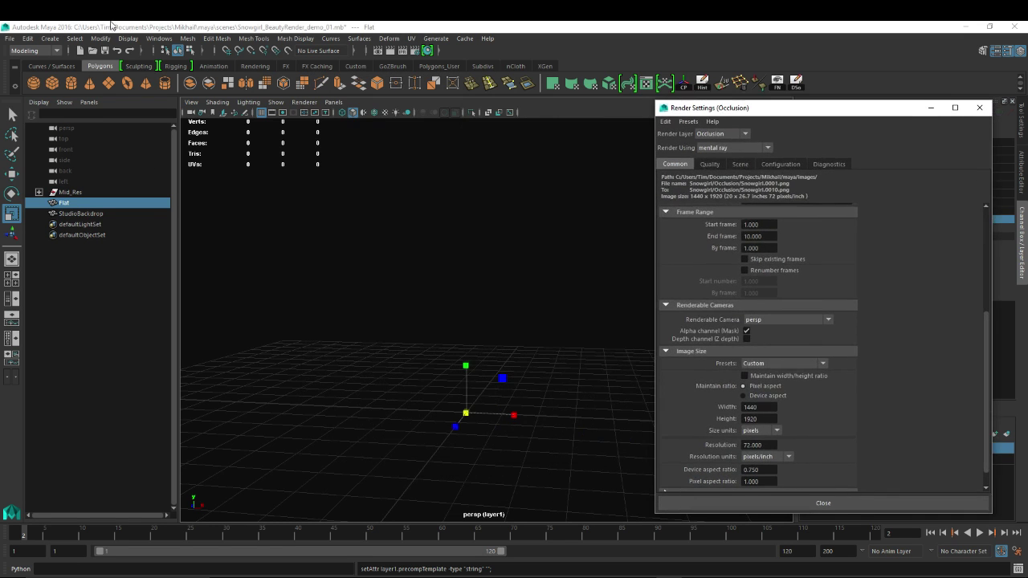
click(50, 40)
mouse_move(69, 109)
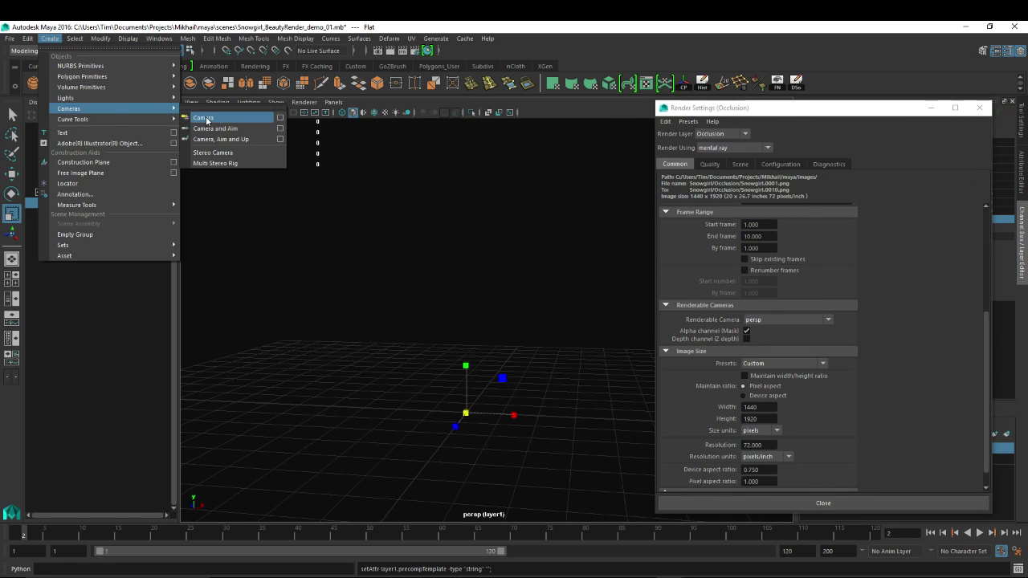
click(207, 121)
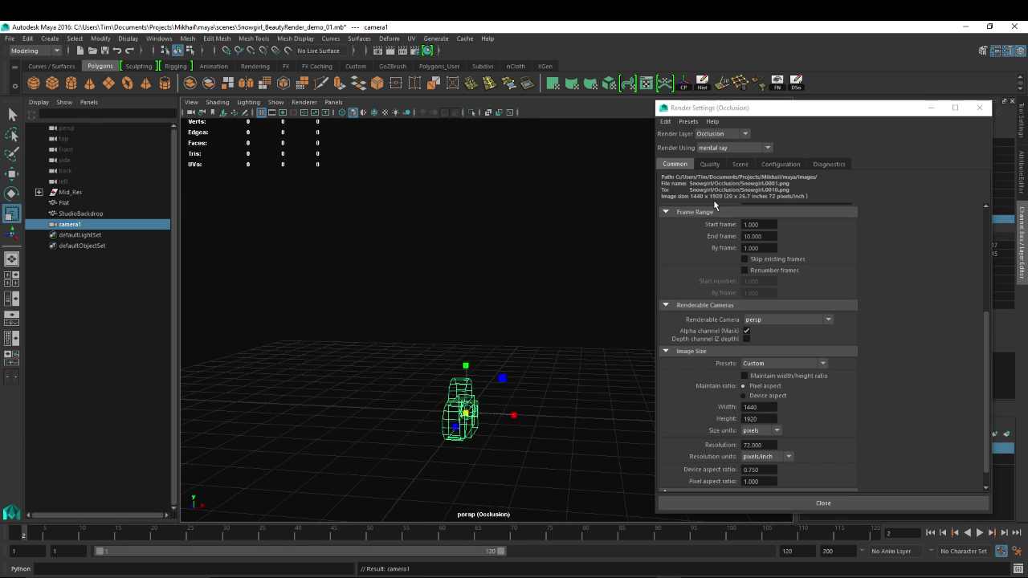
double_click(72, 225)
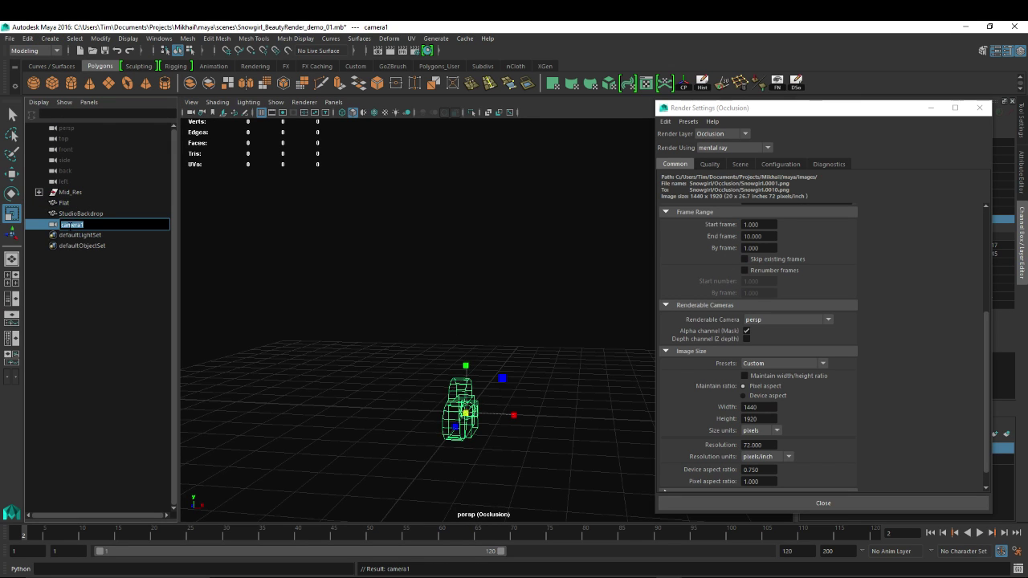
text(RenderCam)
key(Return)
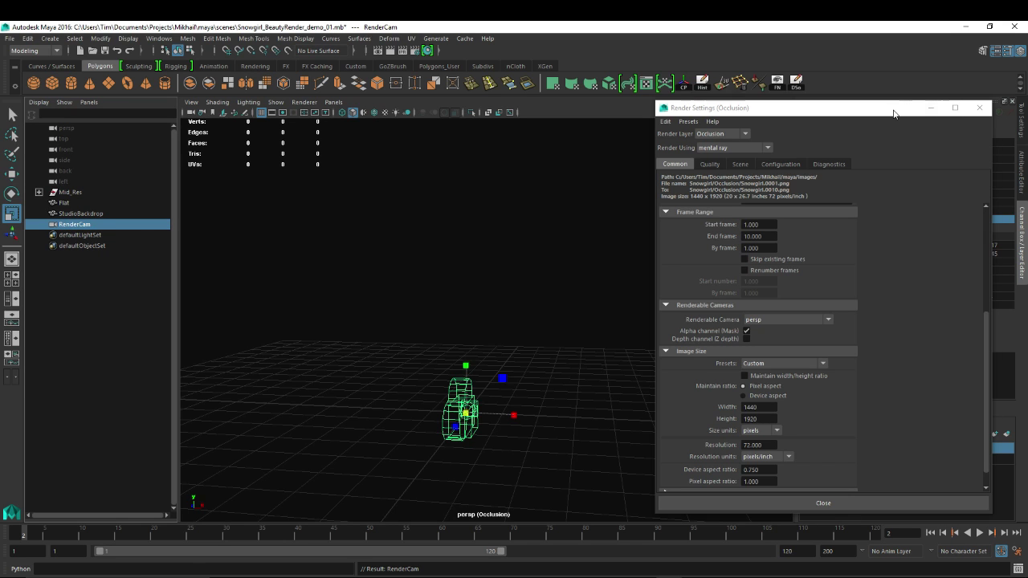
- Set the renderable camera to RenderCam in the Render Settings
drag(893, 112, 817, 102)
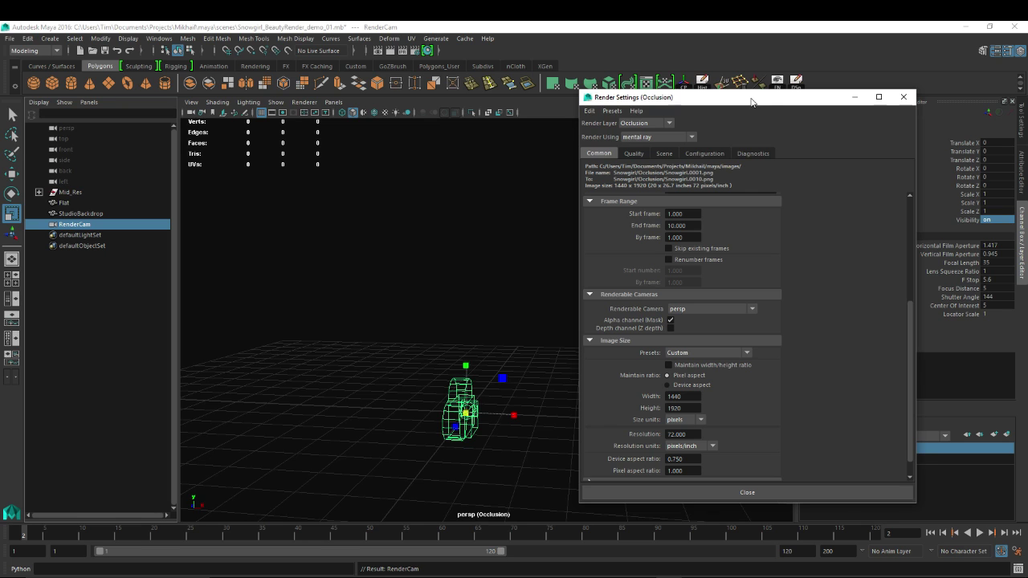
drag(683, 104, 629, 125)
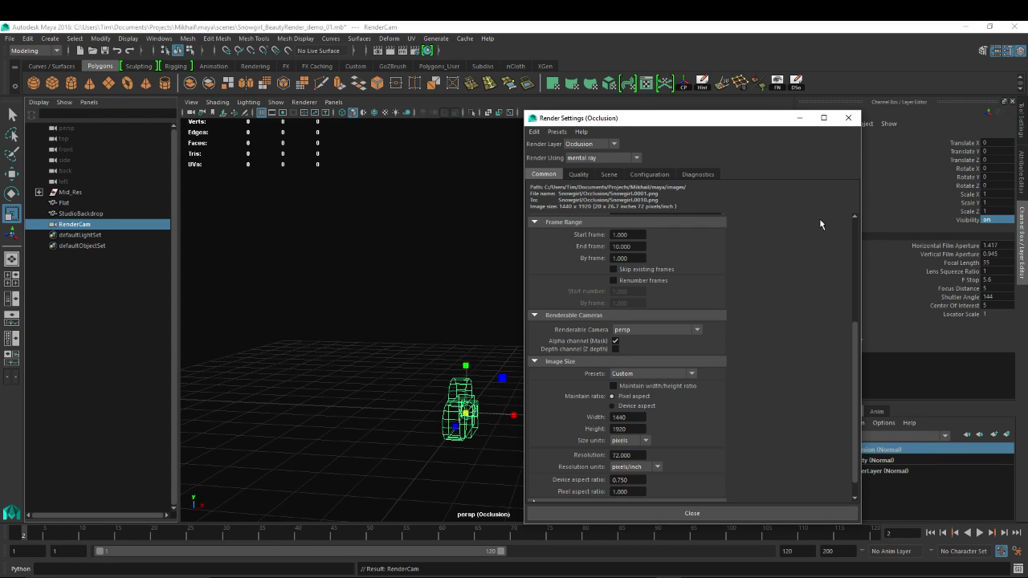
scroll(854, 353, down, 1)
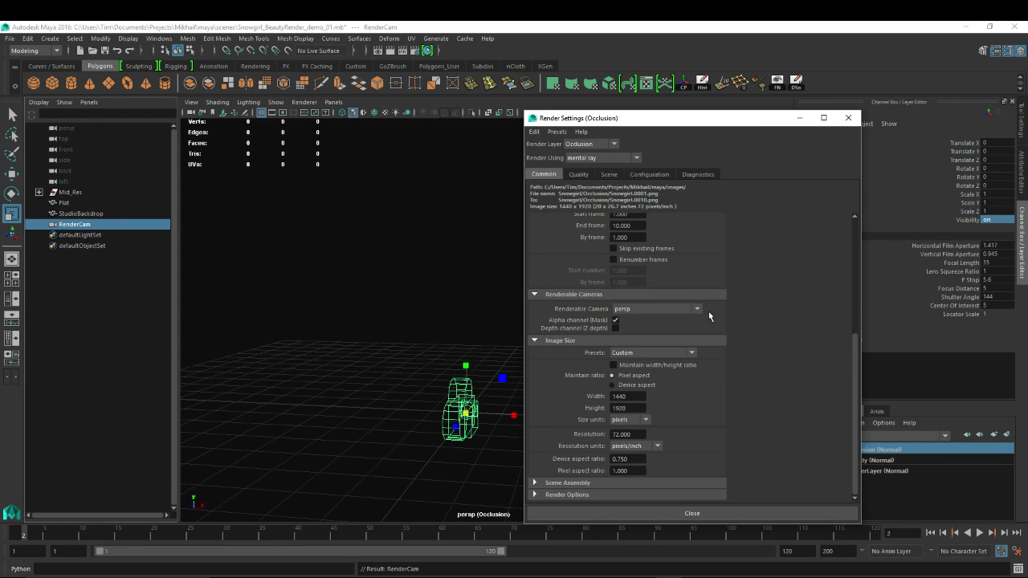
click(689, 309)
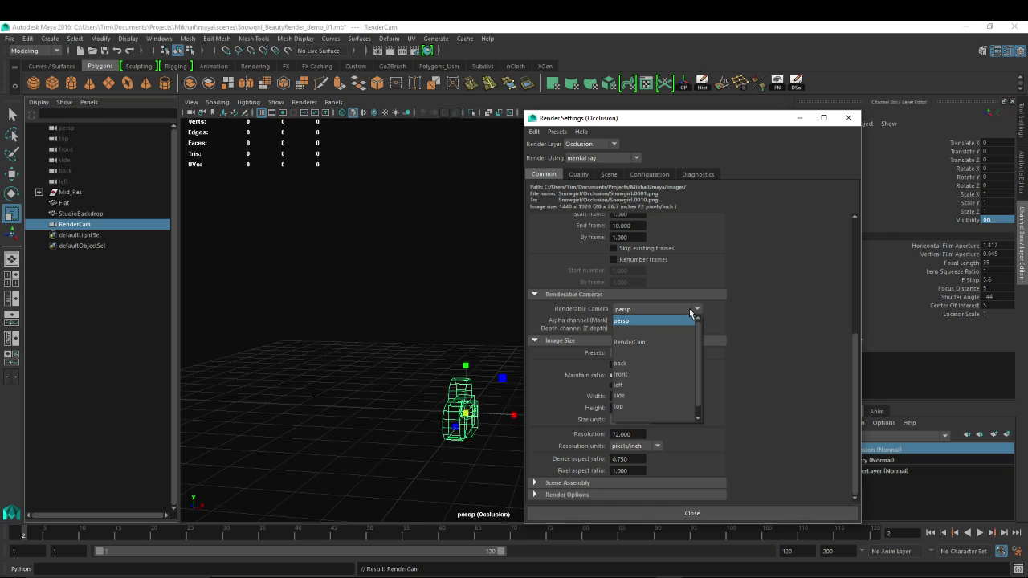
click(635, 344)
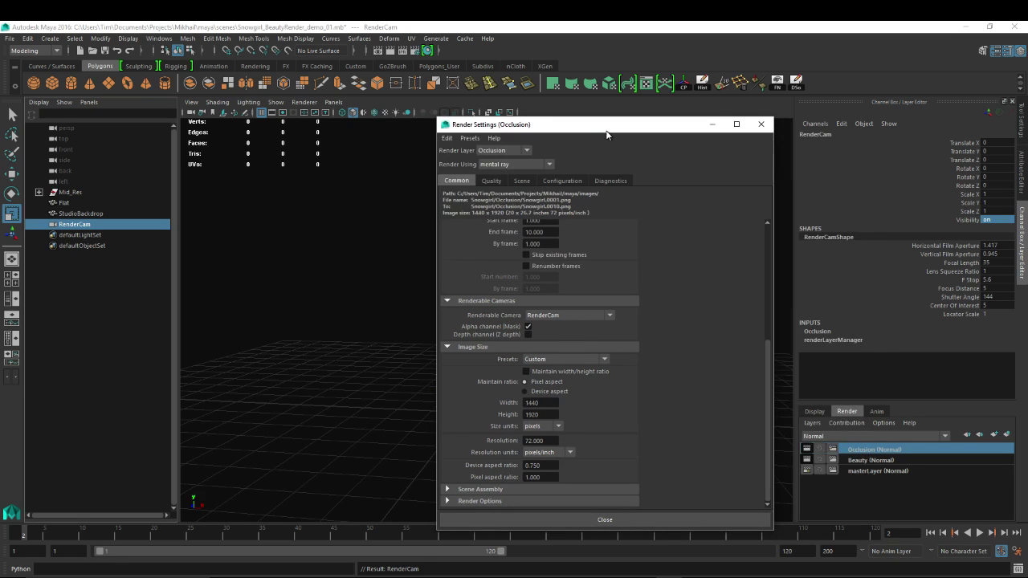
drag(699, 125, 796, 128)
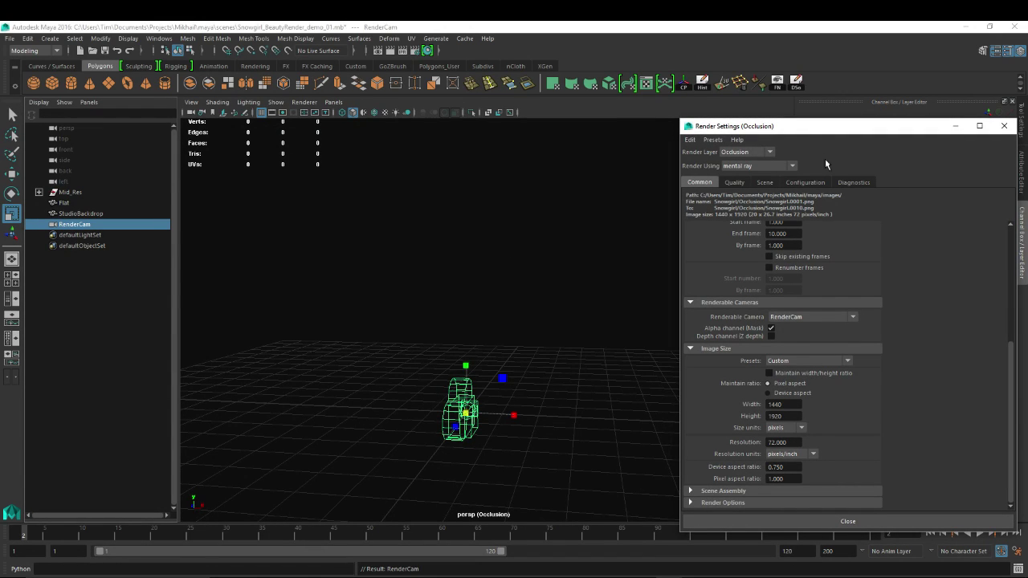
drag(833, 128, 629, 90)
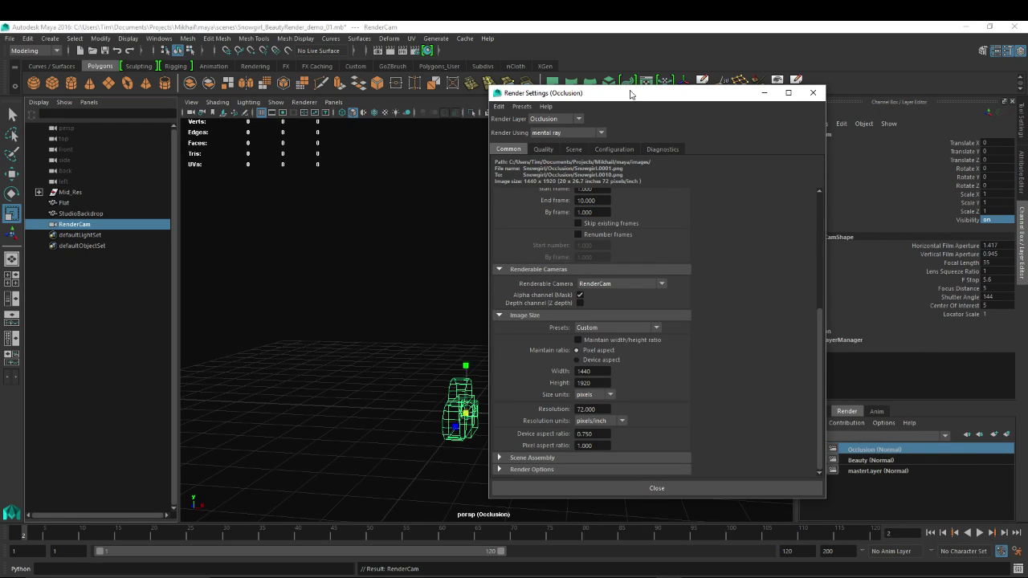
- Turn on the resolution gate and gate mask in the perspective view and close the Render Settings
double_click(584, 371)
click(283, 115)
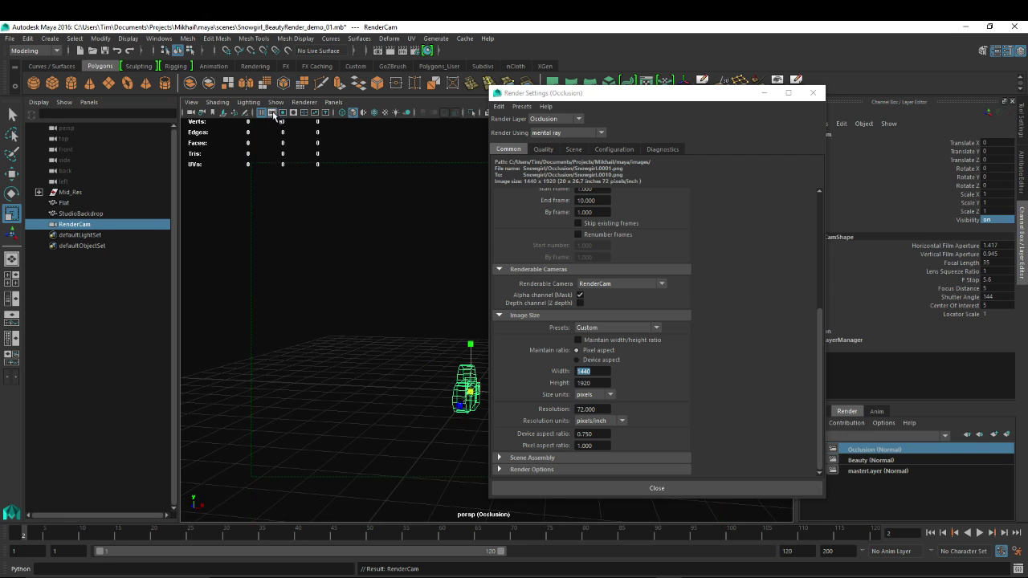
click(283, 115)
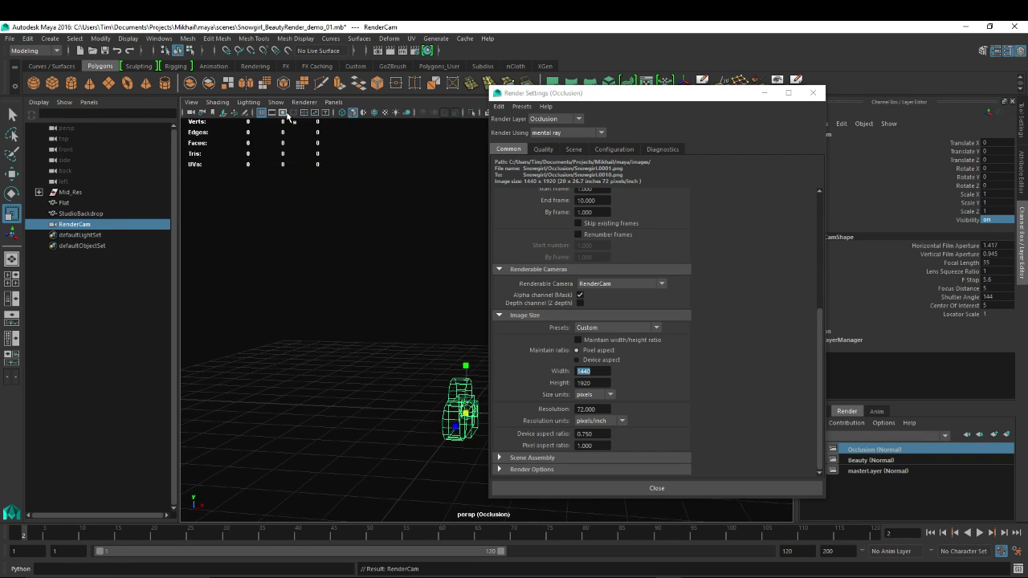
click(286, 115)
click(295, 114)
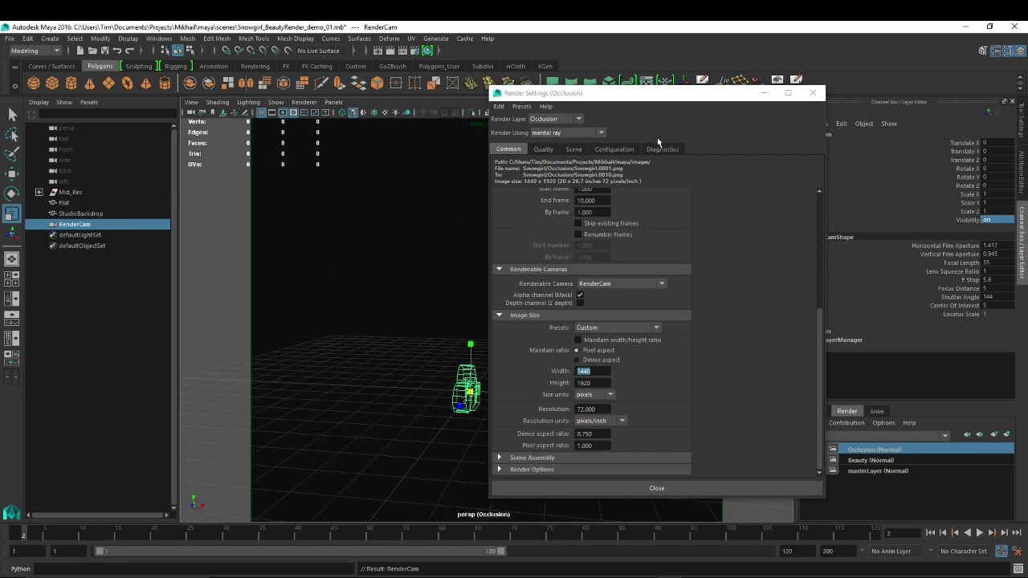
click(813, 92)
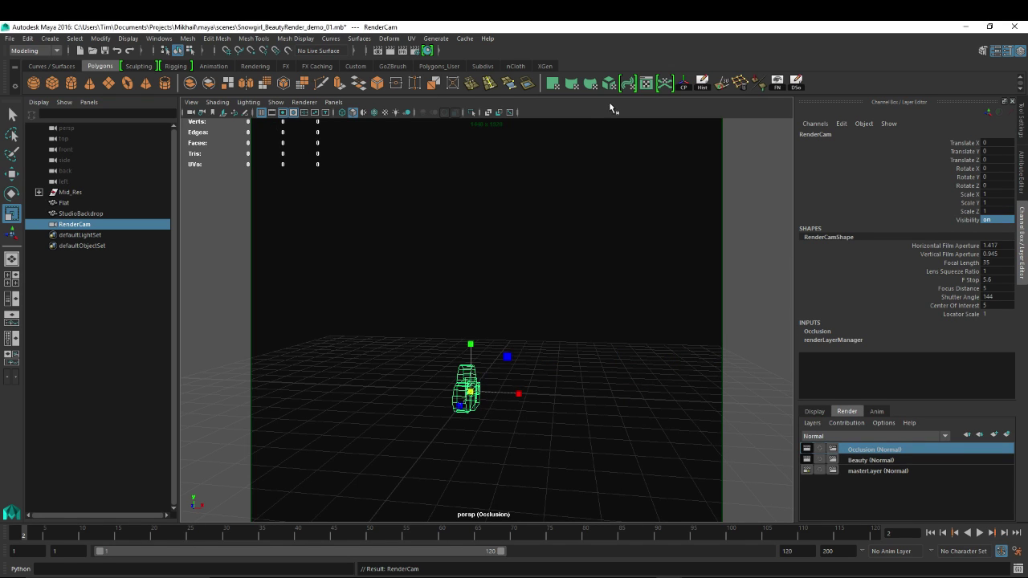
- Hide the Outliner beside the viewport and set the perspective camera's view fit to Overscan
key(shift+o)
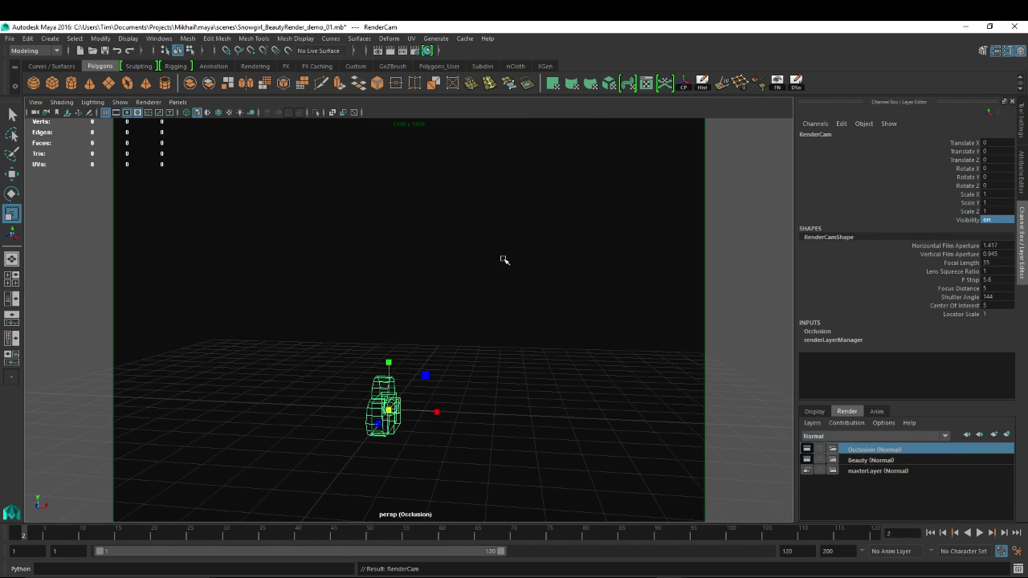
click(91, 103)
mouse_move(63, 103)
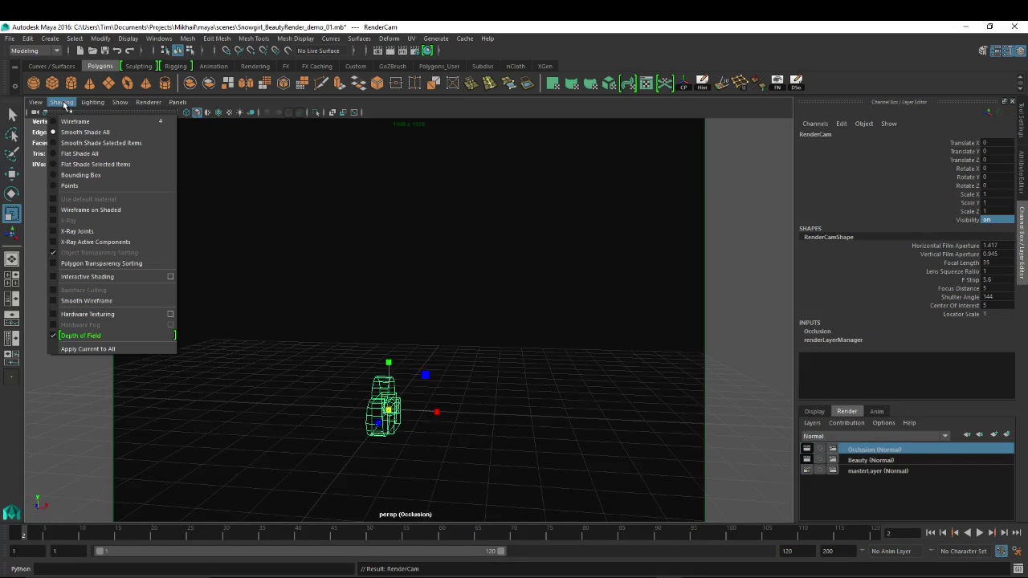
mouse_move(32, 104)
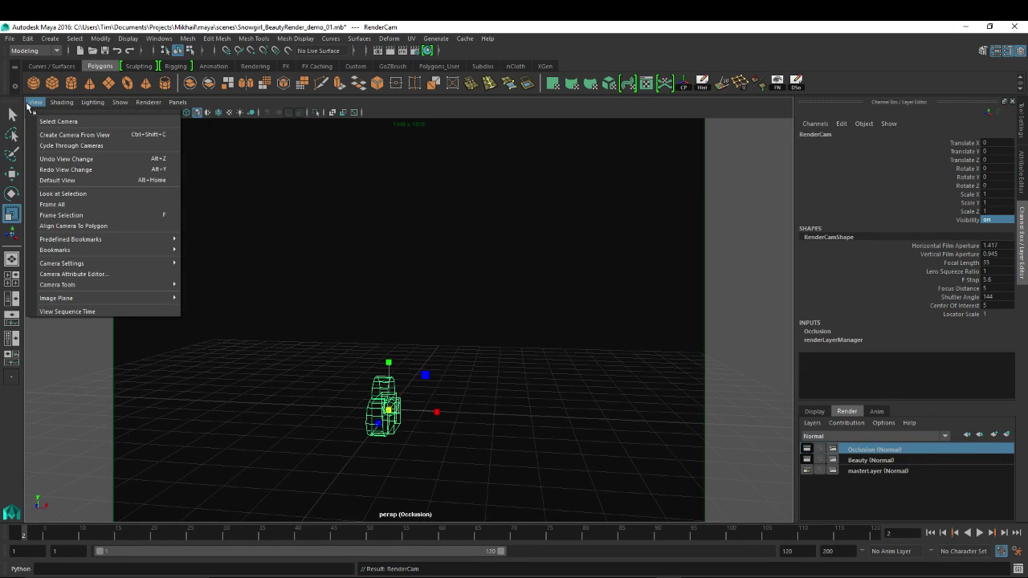
mouse_move(131, 268)
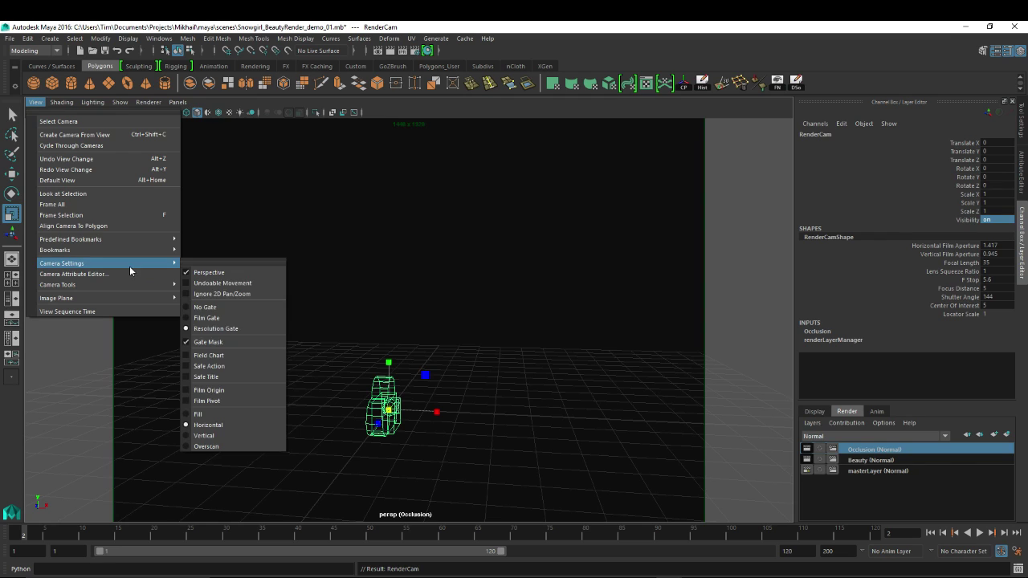
click(208, 446)
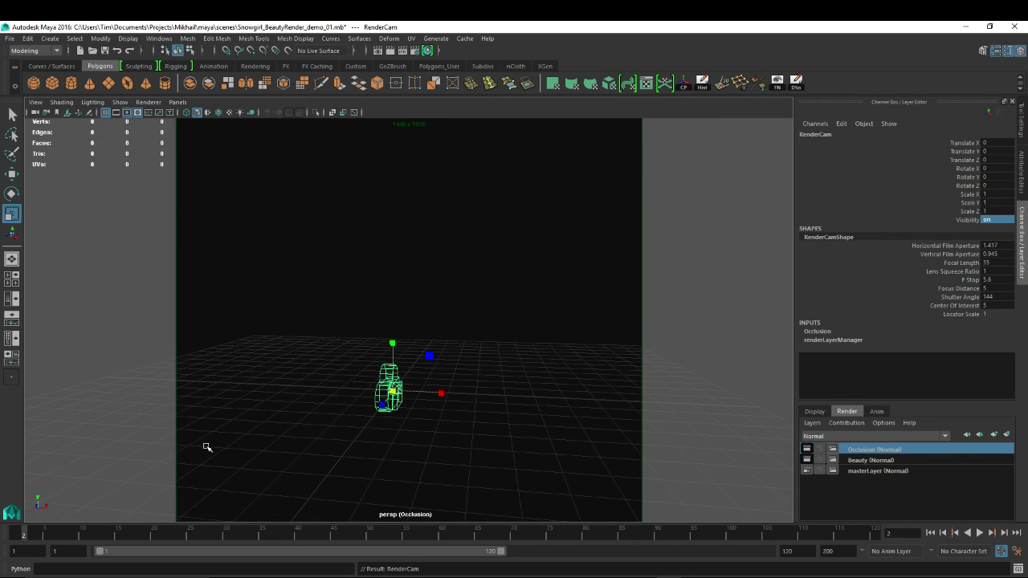
click(63, 102)
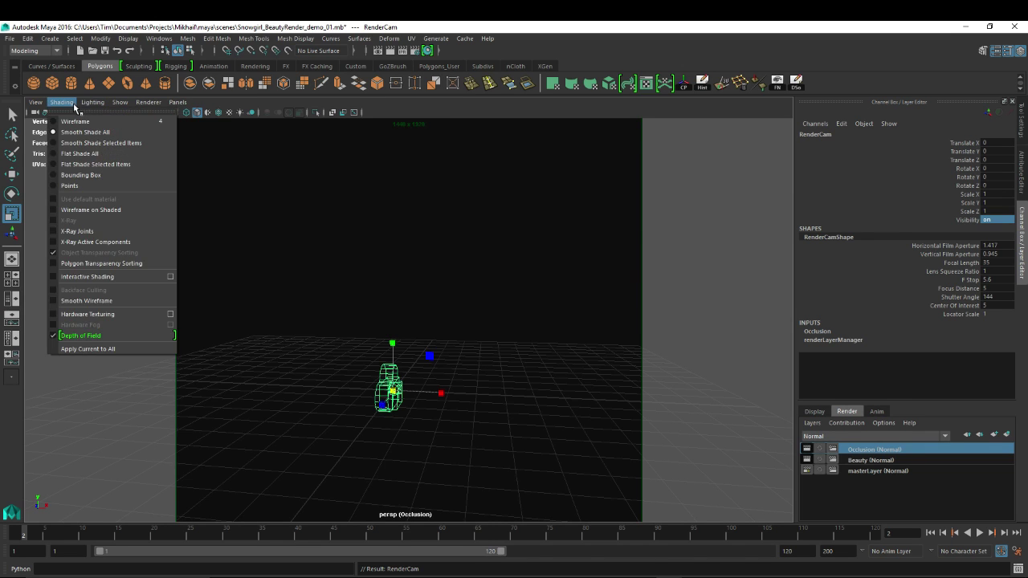
mouse_move(93, 102)
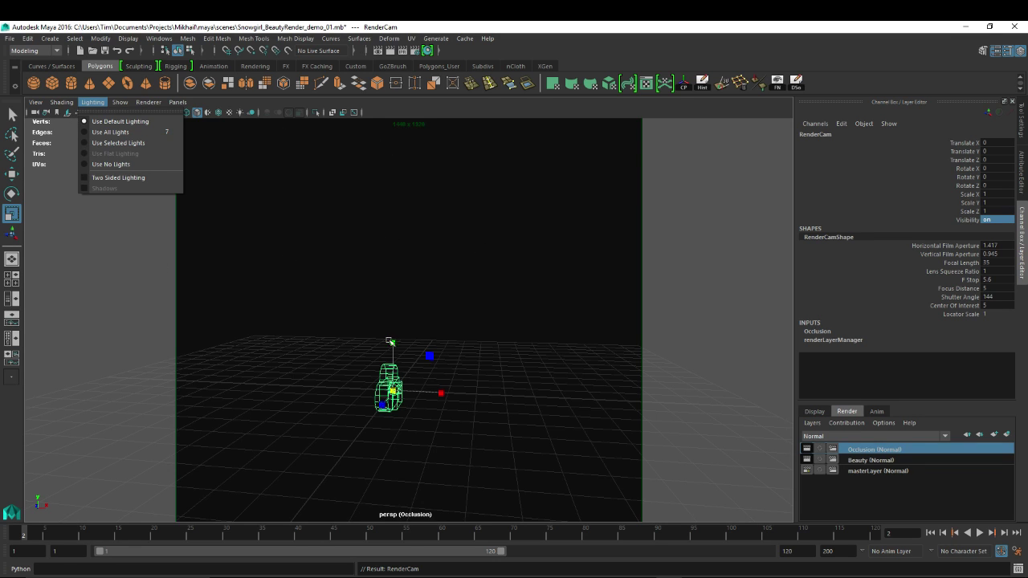
- Reopen the Render Settings and review the Render Options and the common file output and frame range settings
mouse_move(178, 102)
click(394, 111)
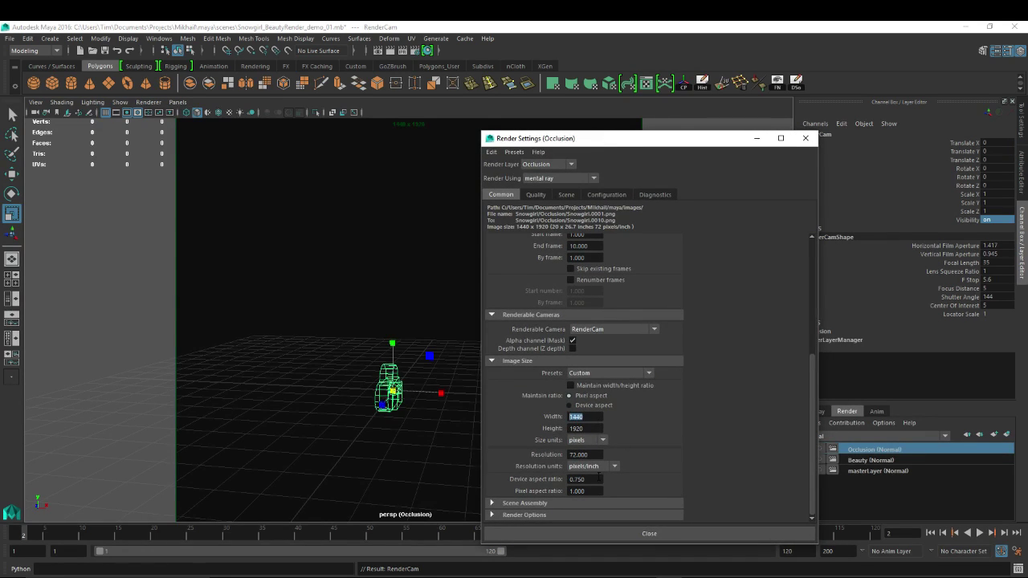
click(537, 196)
click(501, 195)
click(514, 515)
scroll(812, 395, down, 3)
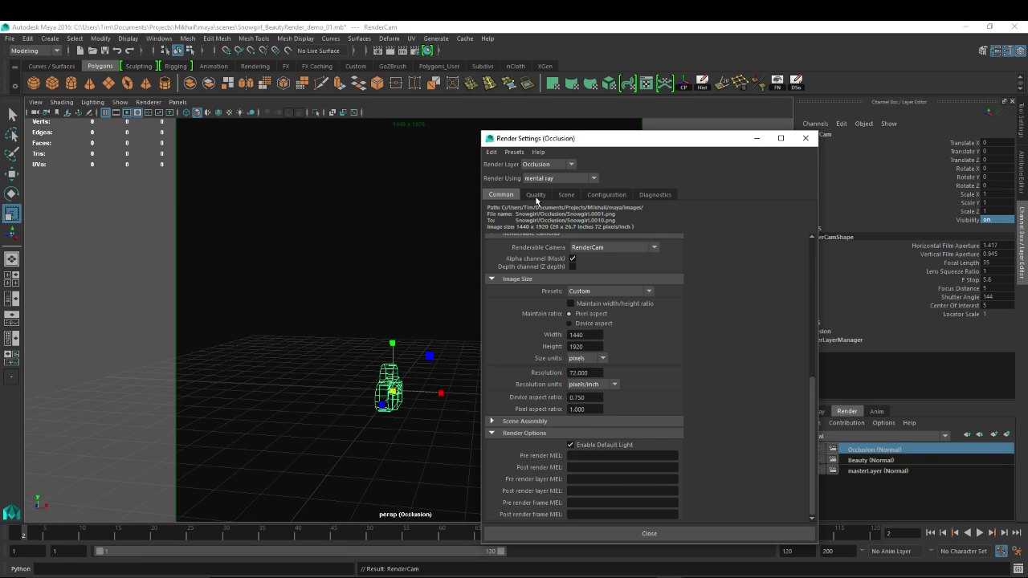
drag(817, 397, 813, 255)
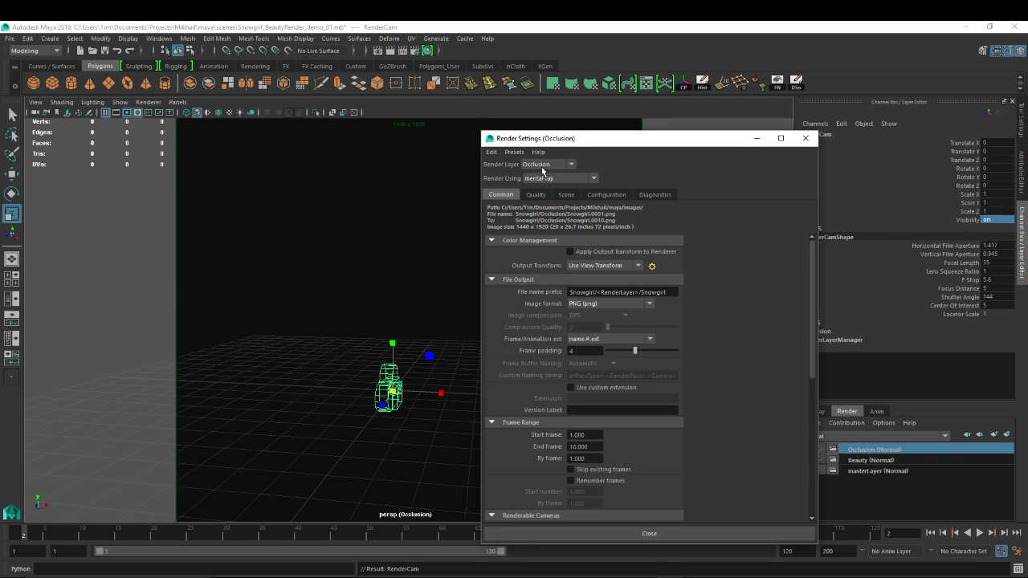
- Examine the mental ray quality settings with the advanced options shown and hidden
click(536, 197)
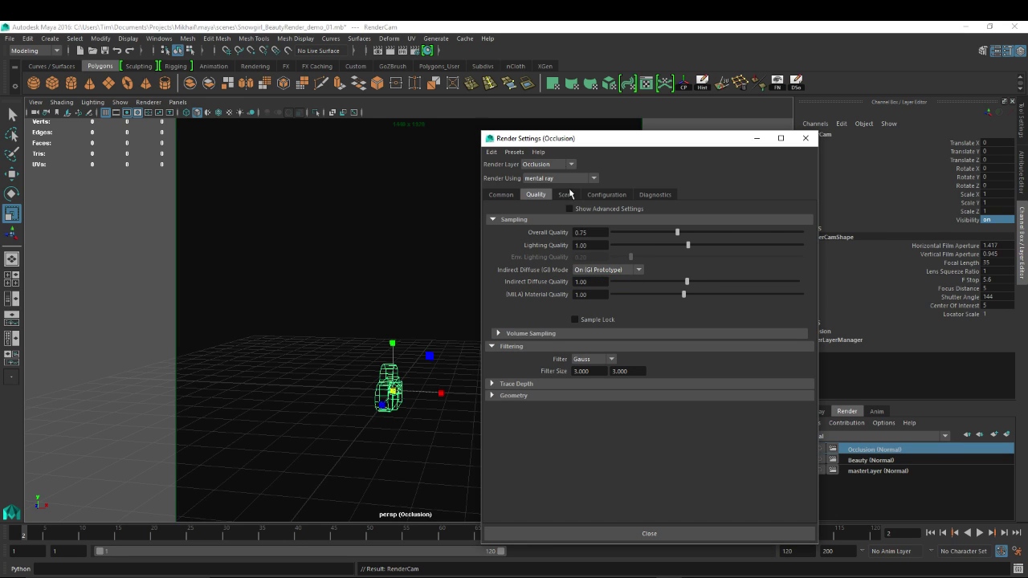
drag(570, 140, 497, 123)
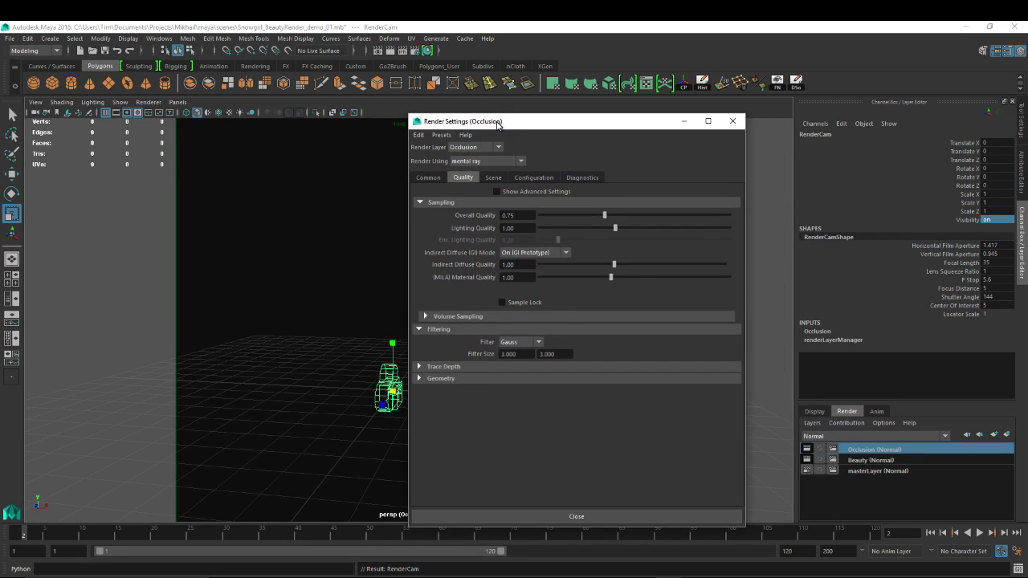
click(497, 193)
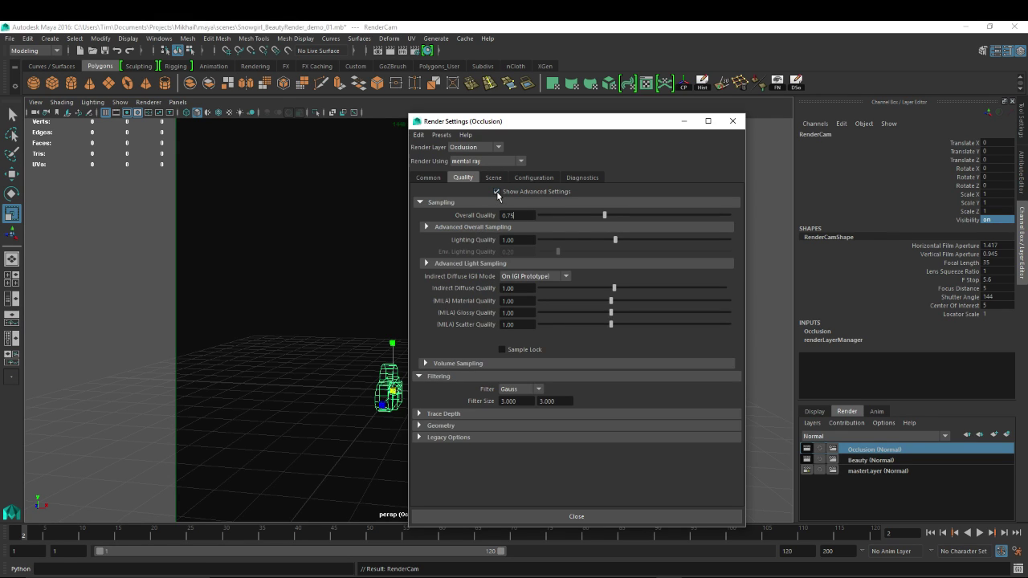
click(498, 193)
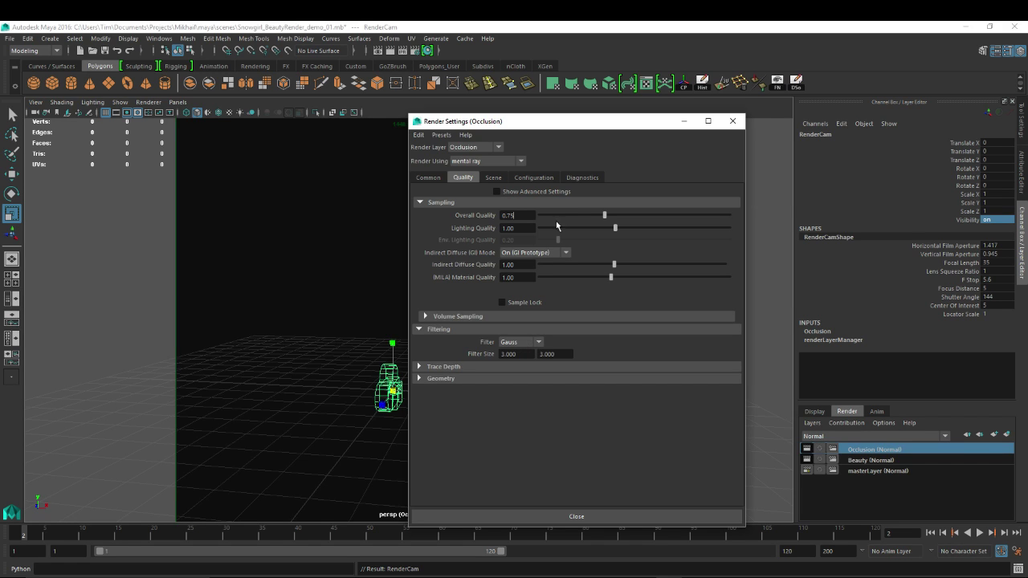
- Set the Indirect Diffuse (GI) Mode to Off in the quality sampling settings
drag(532, 215, 448, 214)
click(533, 254)
click(513, 266)
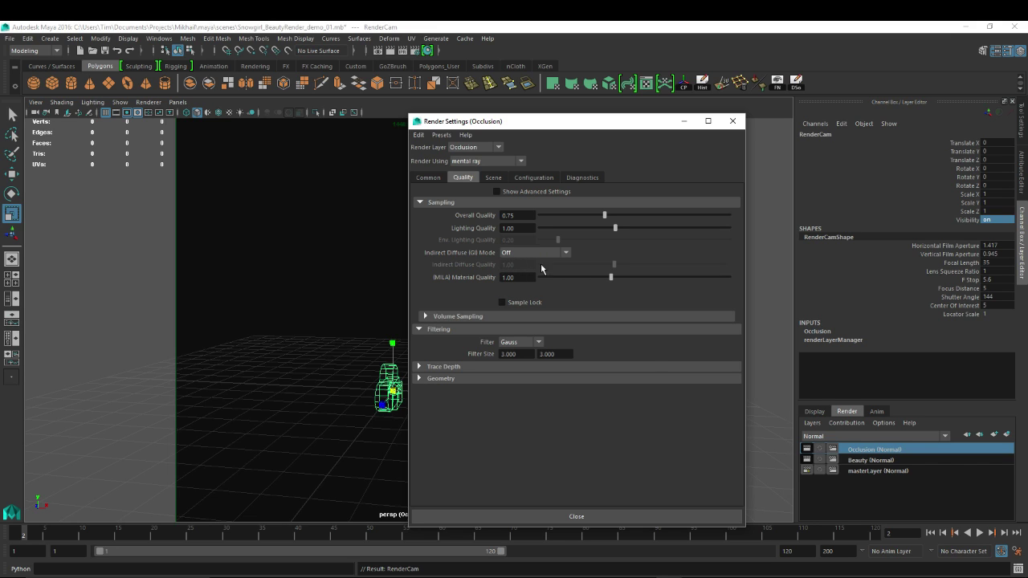
click(547, 252)
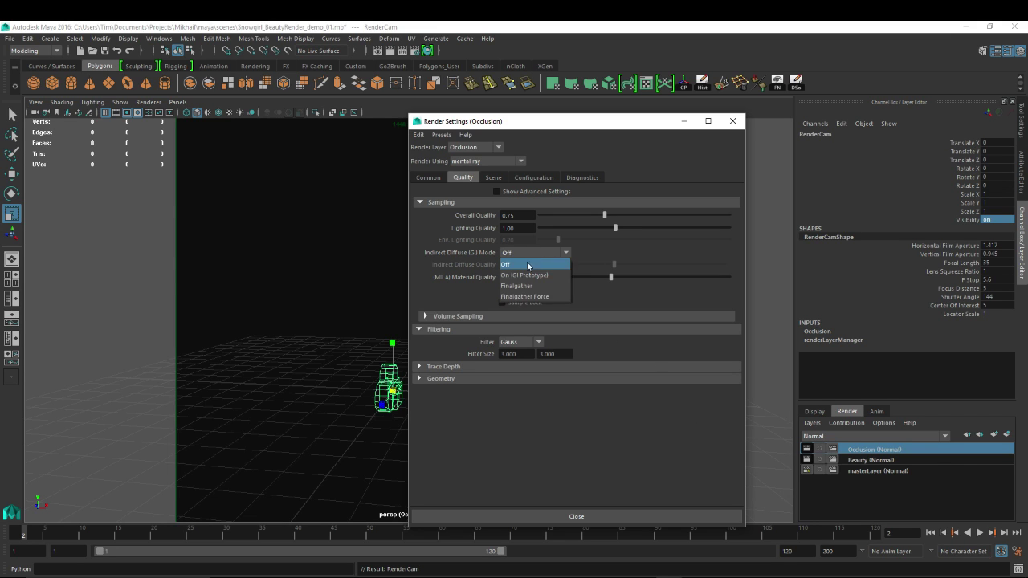
click(528, 276)
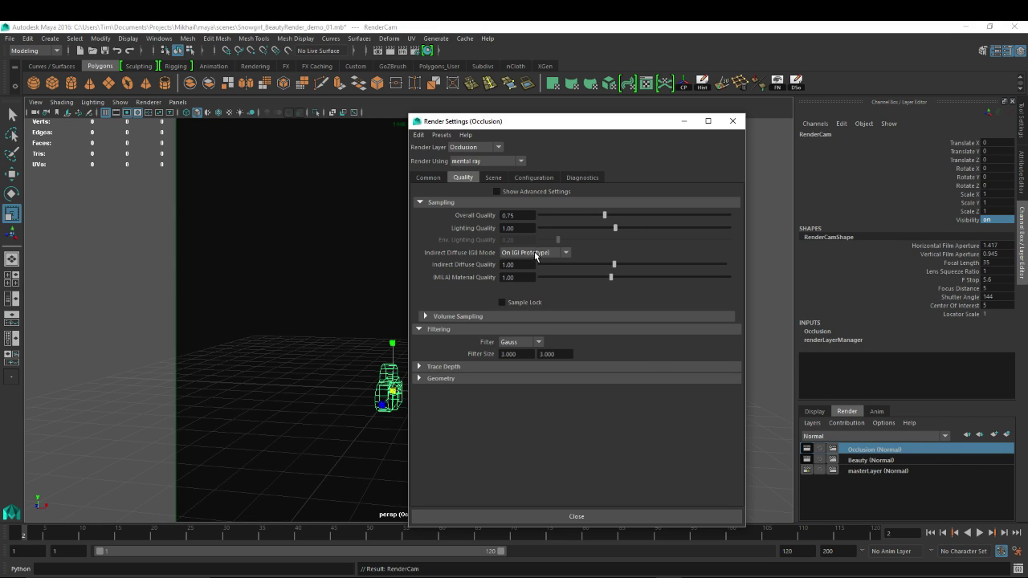
click(535, 254)
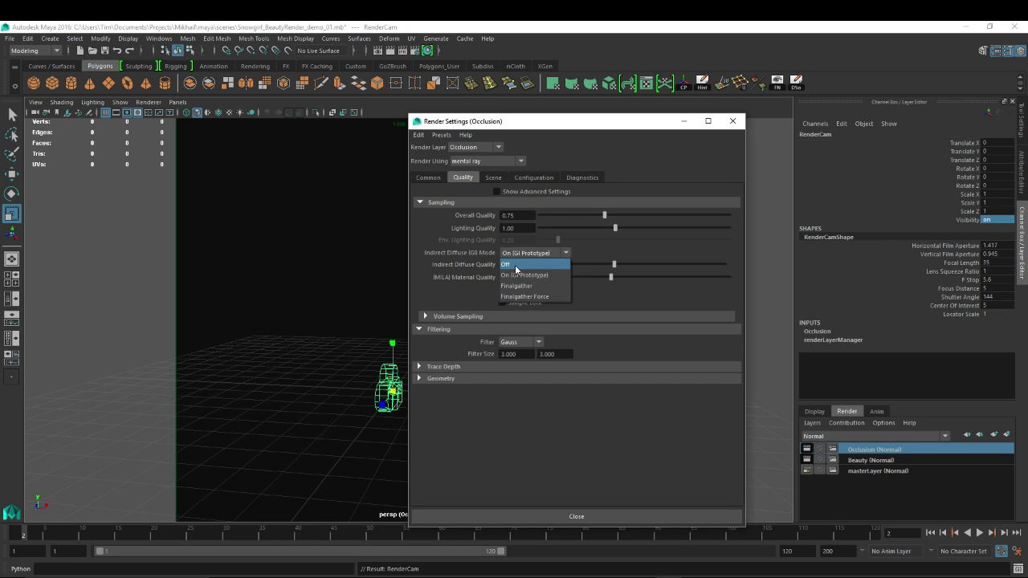
click(514, 265)
click(537, 254)
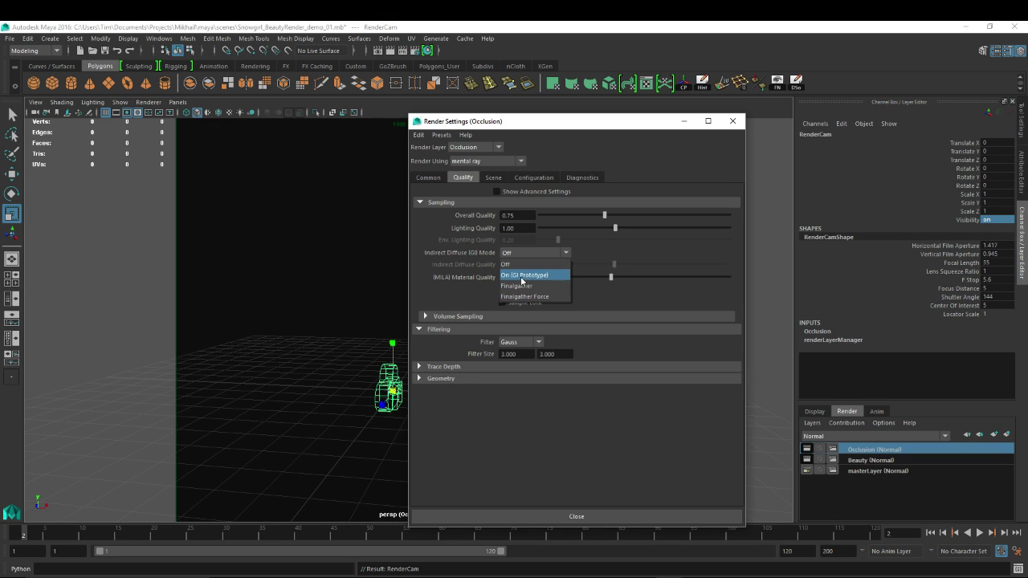
click(515, 276)
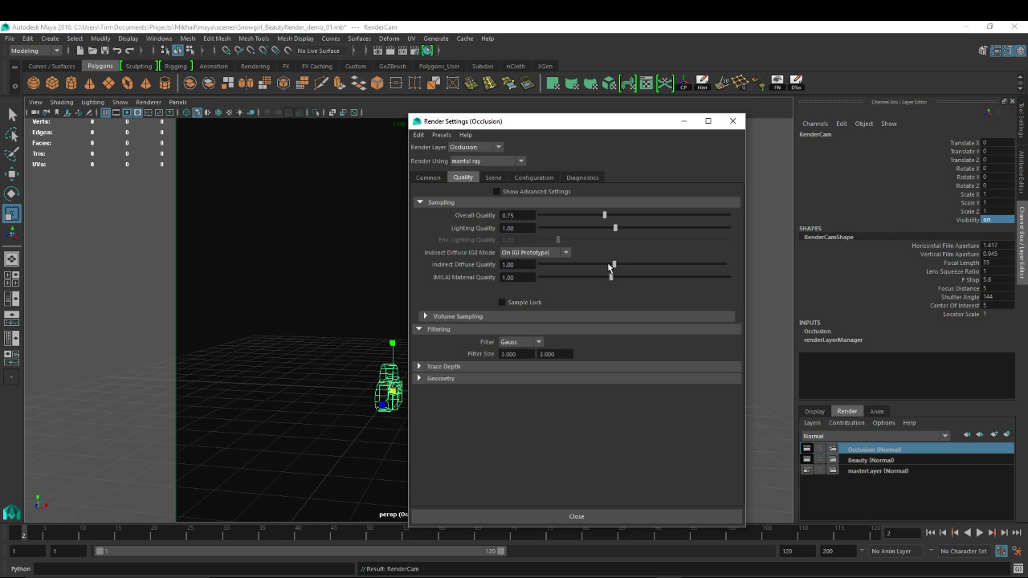
click(541, 256)
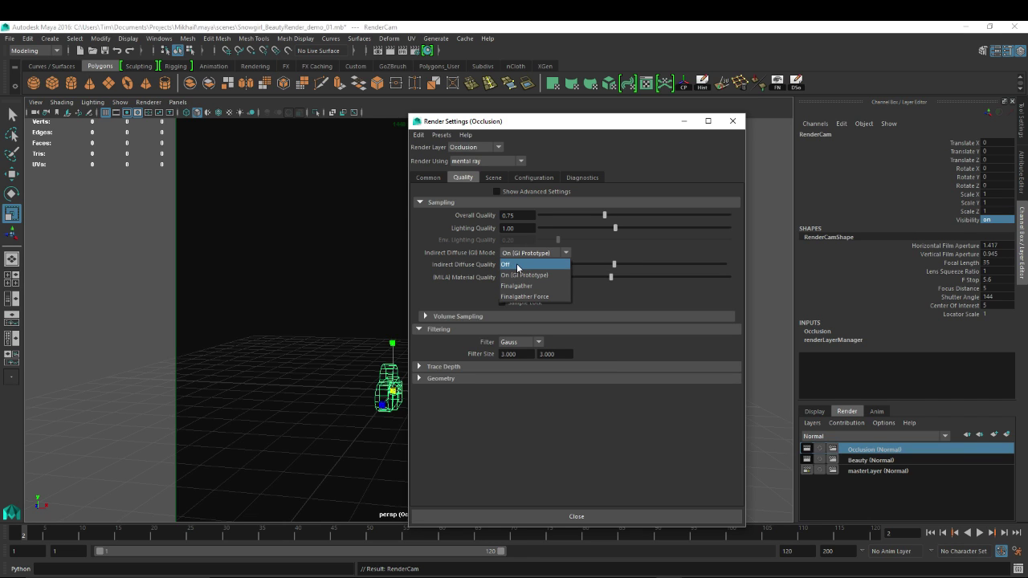
click(518, 265)
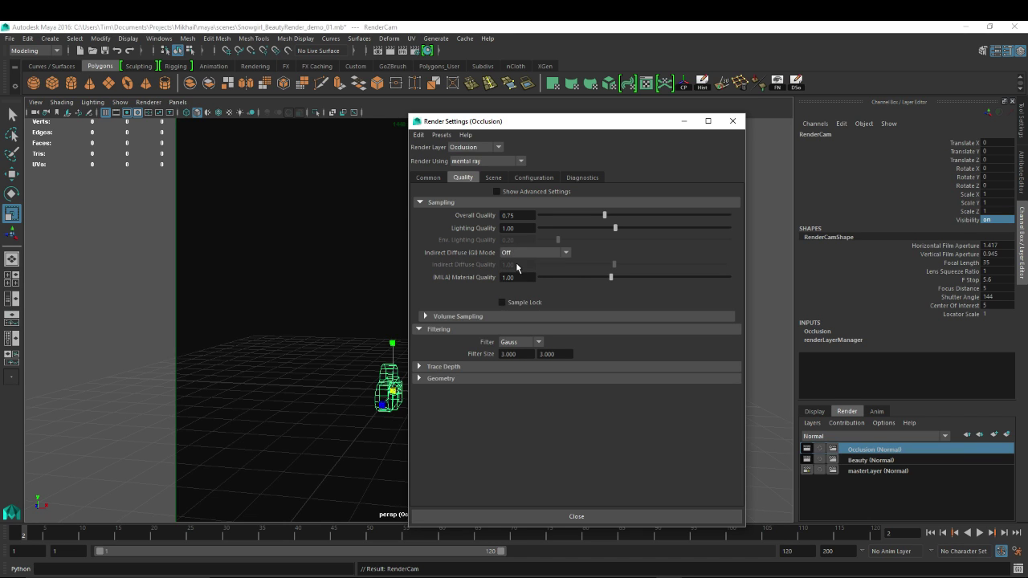
- Look over the Volume Sampling, Trace Depth and Geometry sections of the quality settings
click(452, 317)
click(452, 317)
click(442, 367)
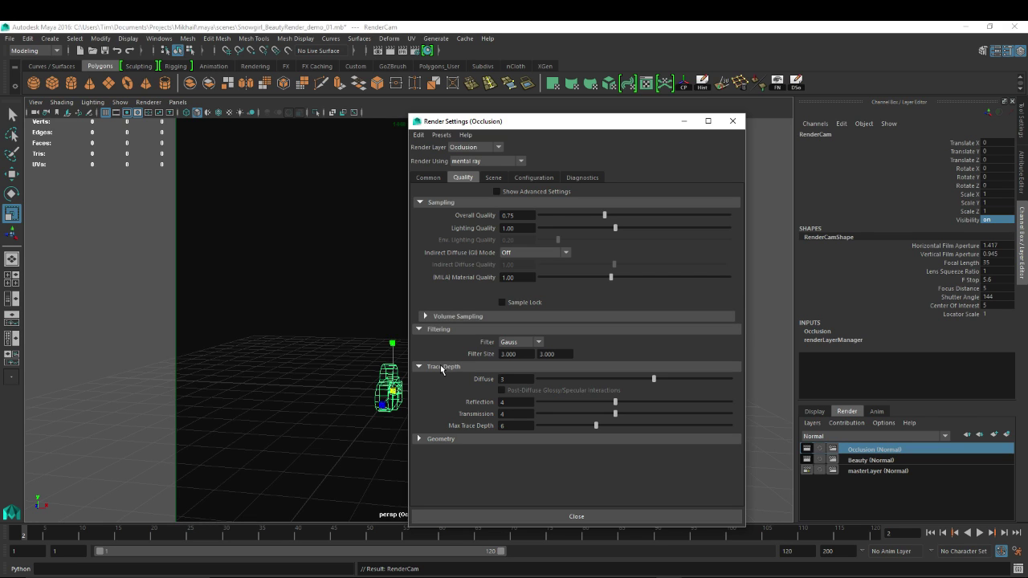
click(442, 367)
click(426, 379)
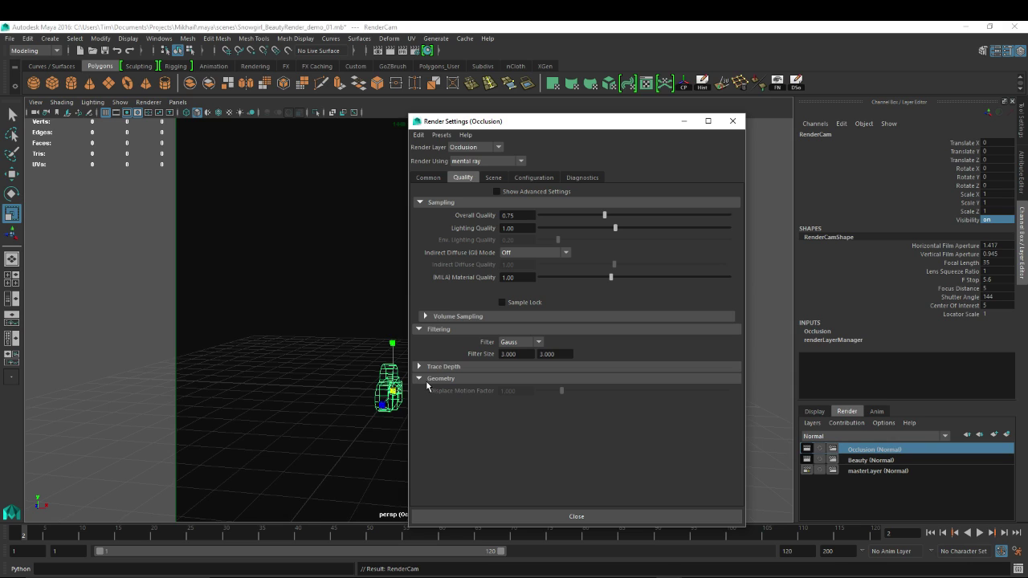
- Collapse the Geometry section and set the Overall Quality sampling to 0.5
click(436, 379)
drag(599, 218, 595, 217)
text(0.5)
key(Return)
drag(567, 122, 557, 115)
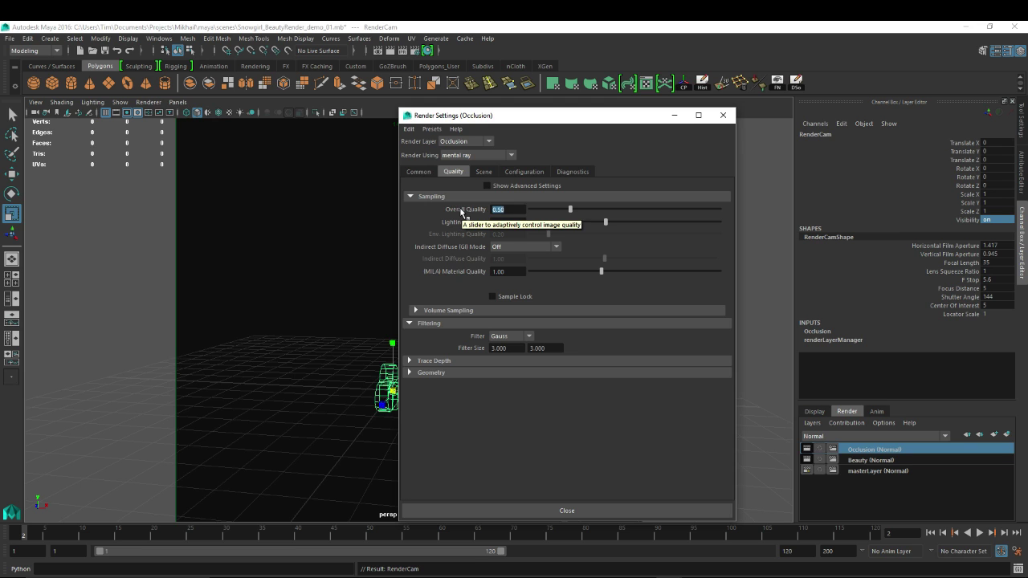
drag(536, 118, 688, 122)
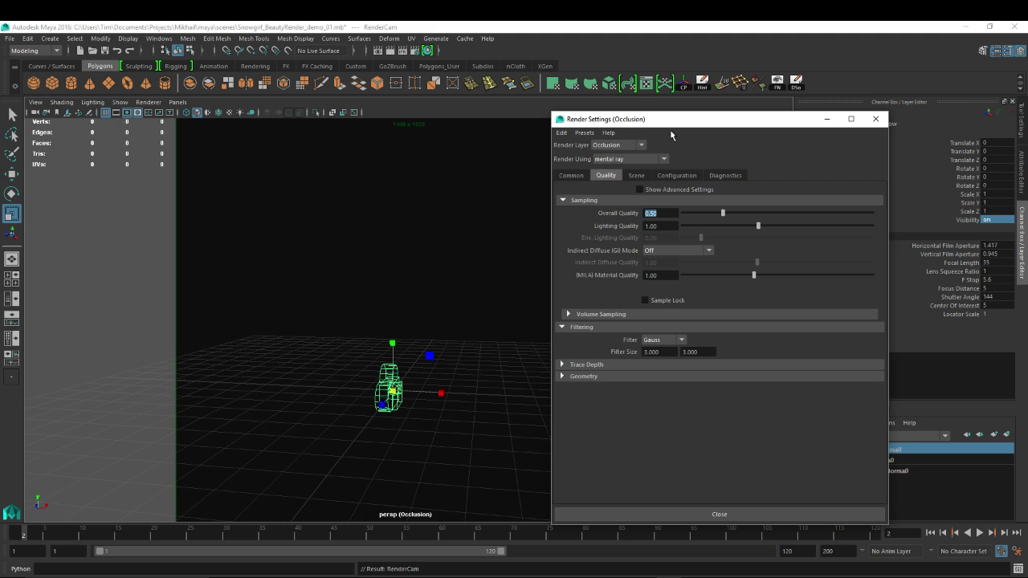
drag(671, 127, 653, 123)
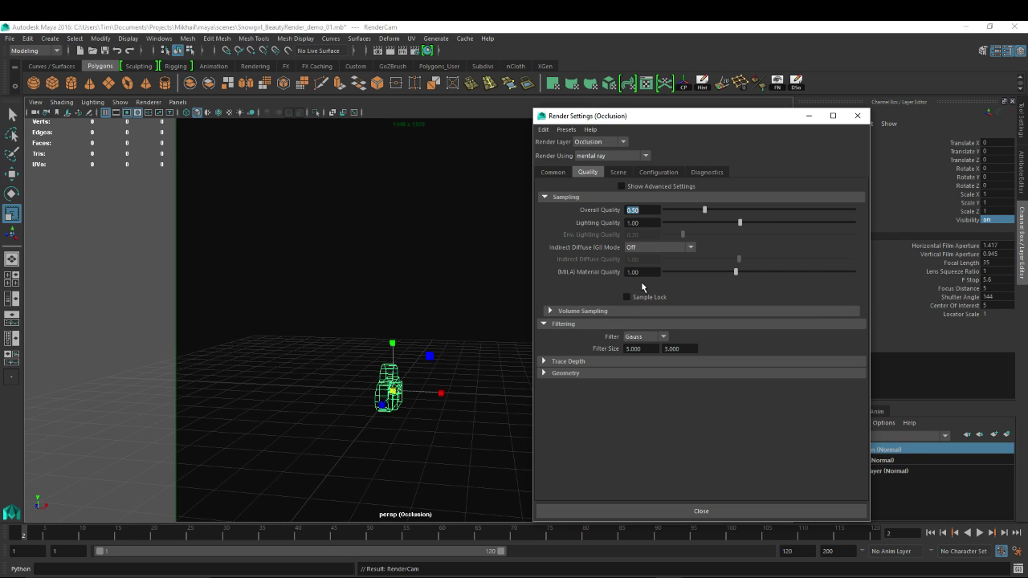
- Try the Mitchell filter, look over the Volume Sampling and Trace Depth sections, and return the filter to Gauss
click(593, 311)
click(593, 311)
click(654, 341)
click(643, 381)
double_click(633, 349)
click(561, 362)
click(561, 362)
click(563, 361)
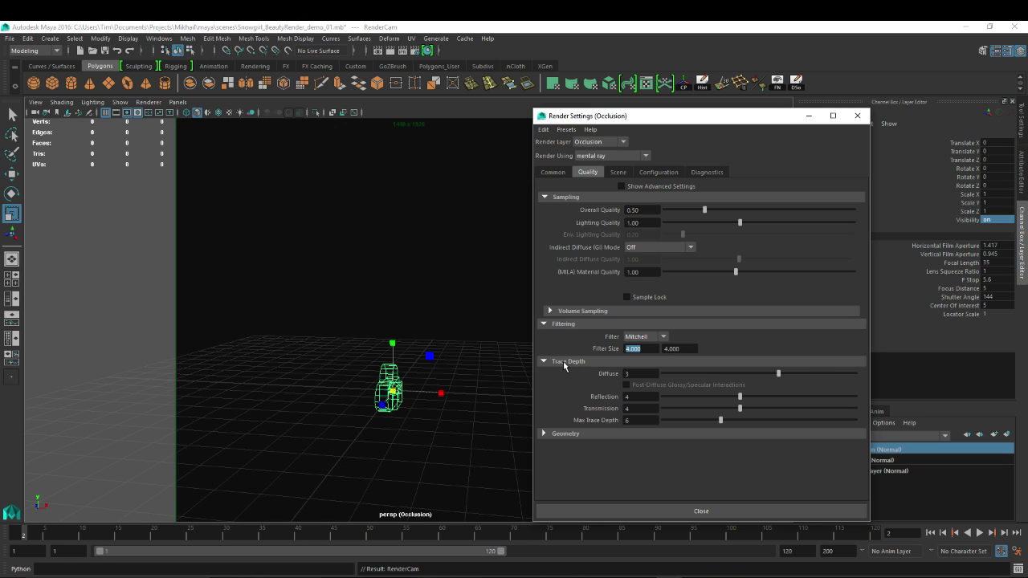
click(563, 361)
click(660, 337)
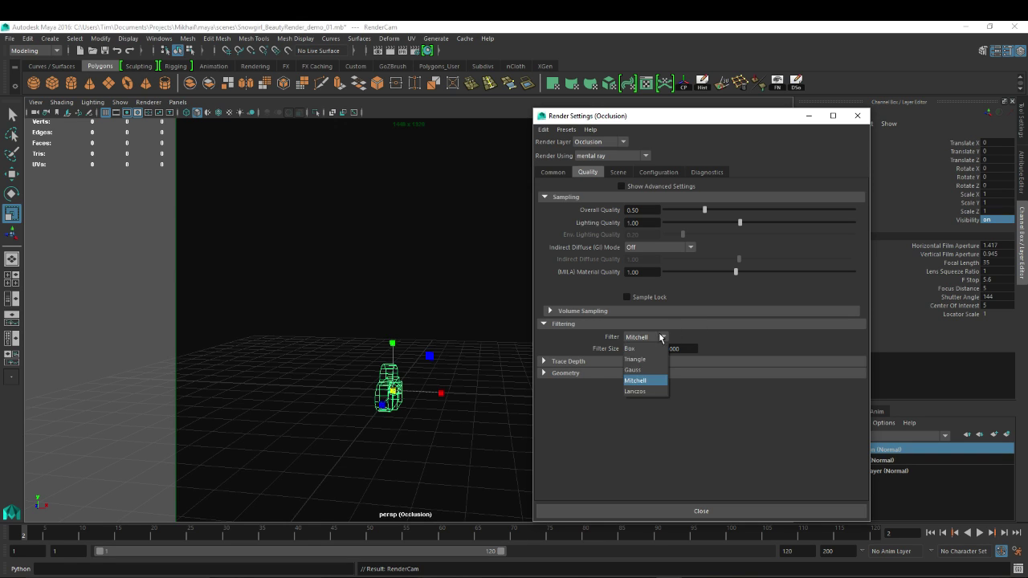
click(635, 370)
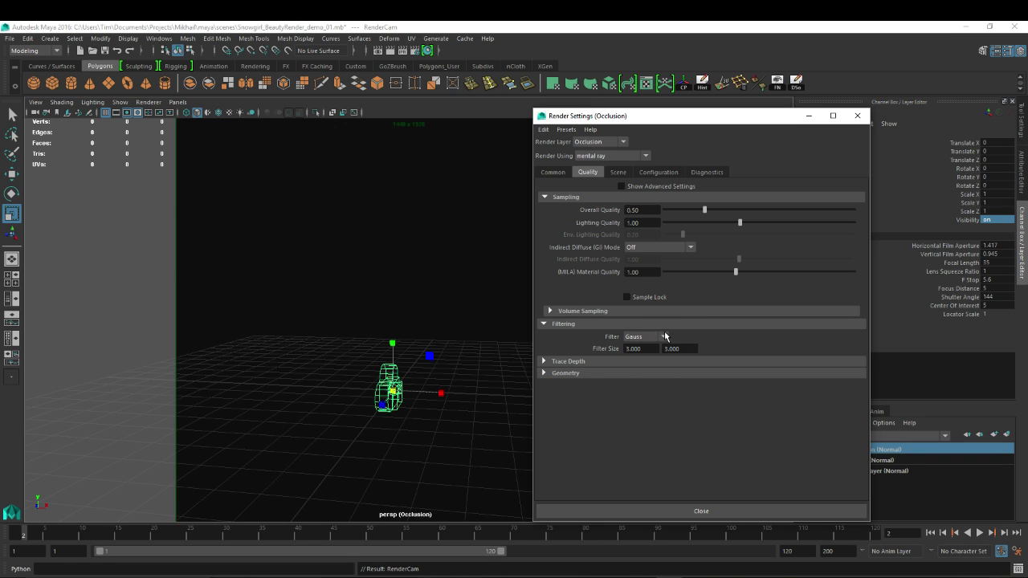
- Look over the available filter types in the Filtering section, keeping Gauss selected
click(664, 338)
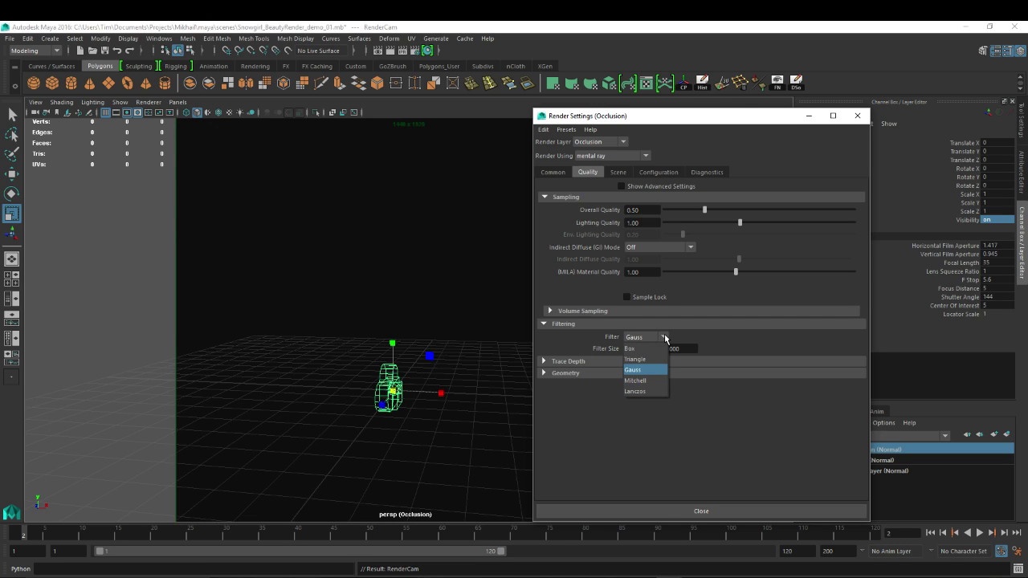
click(693, 339)
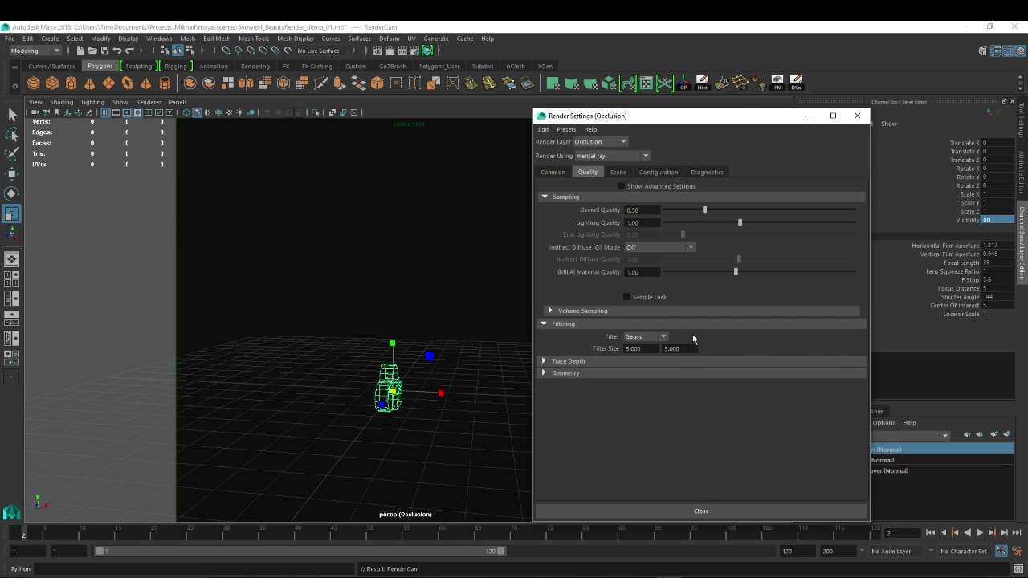
key(Tab)
text(1)
click(659, 337)
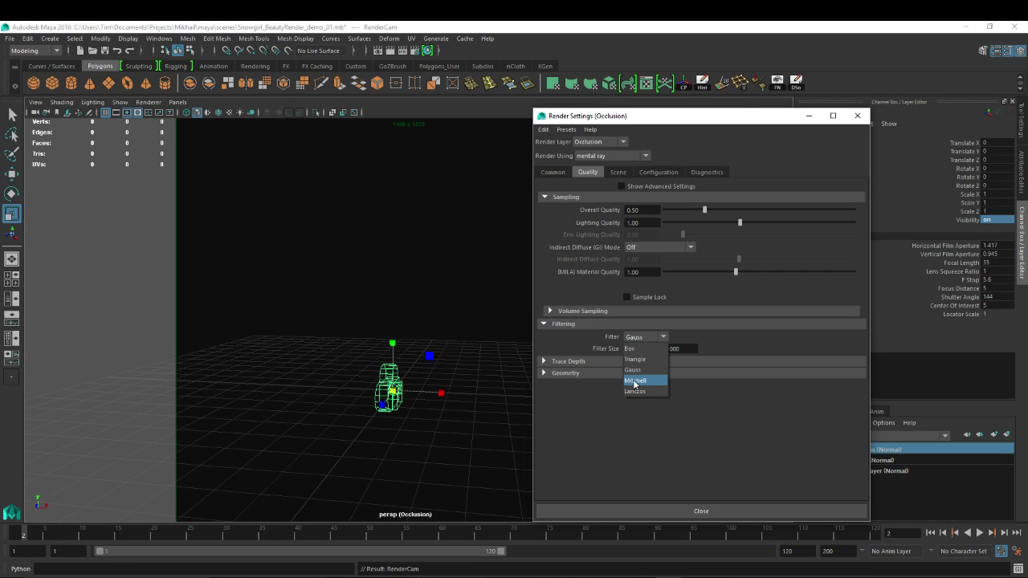
click(652, 336)
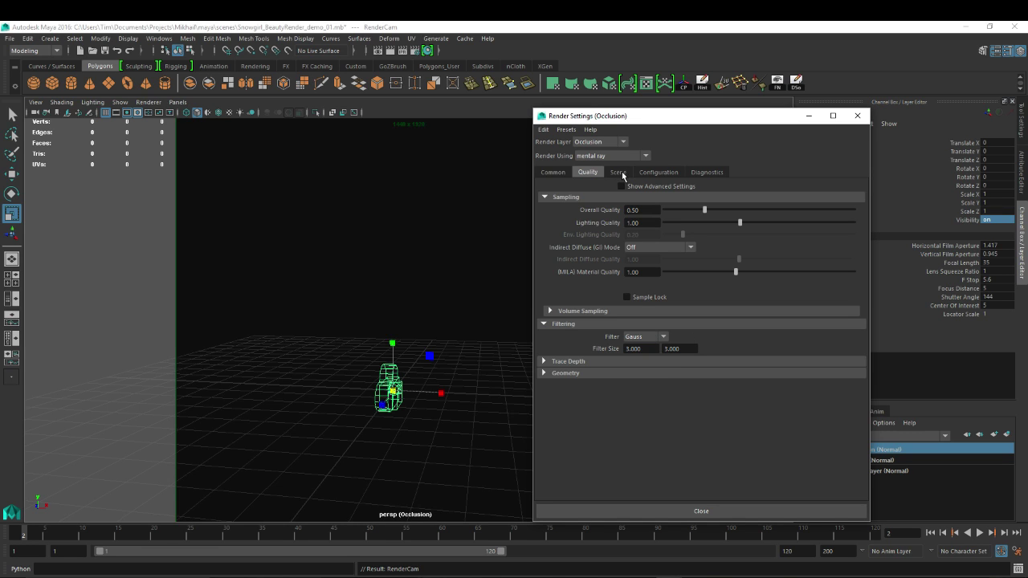
- Review the mental ray Configuration, Diagnostics and Scene settings
click(659, 173)
click(715, 174)
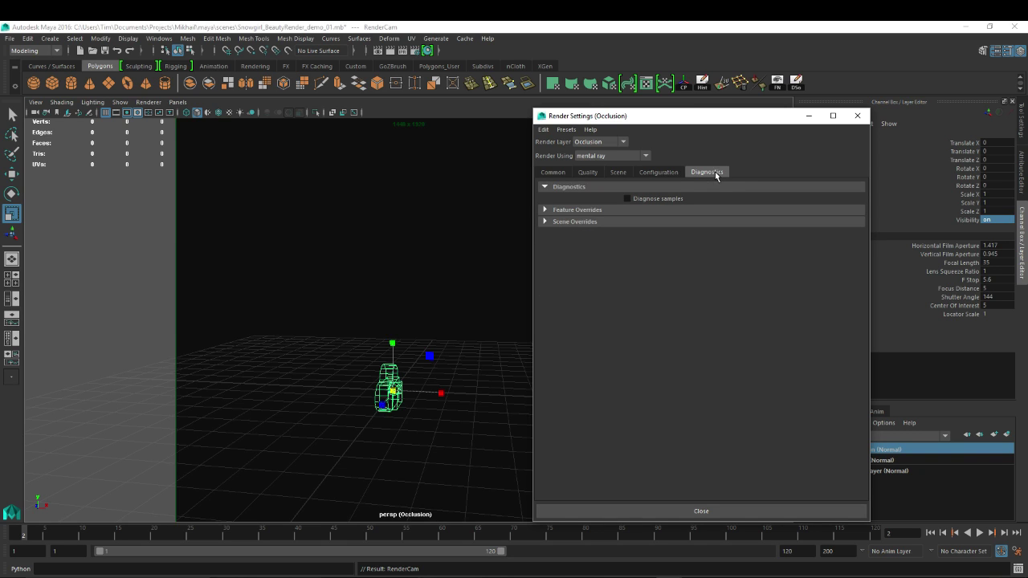
click(659, 172)
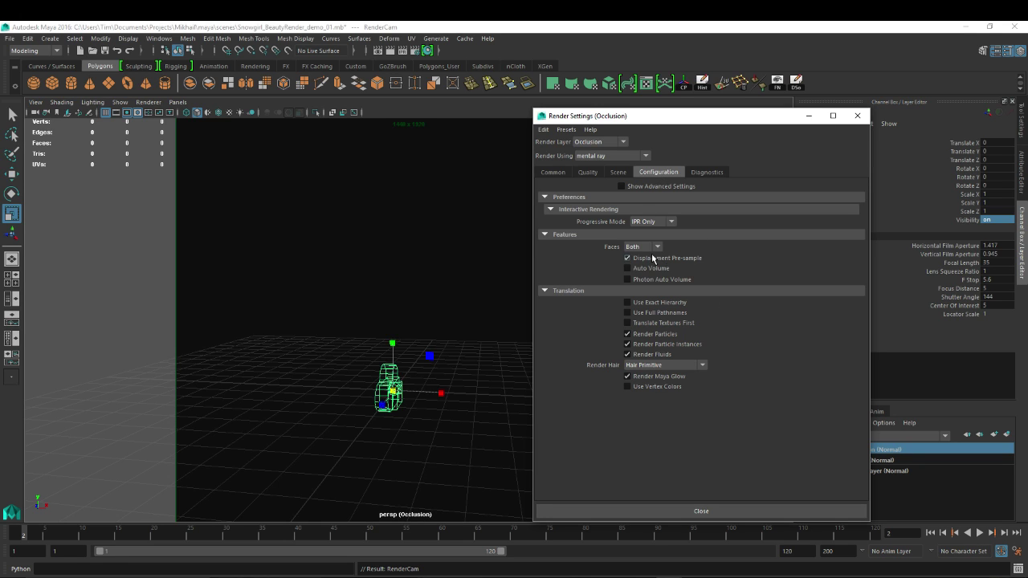
click(620, 173)
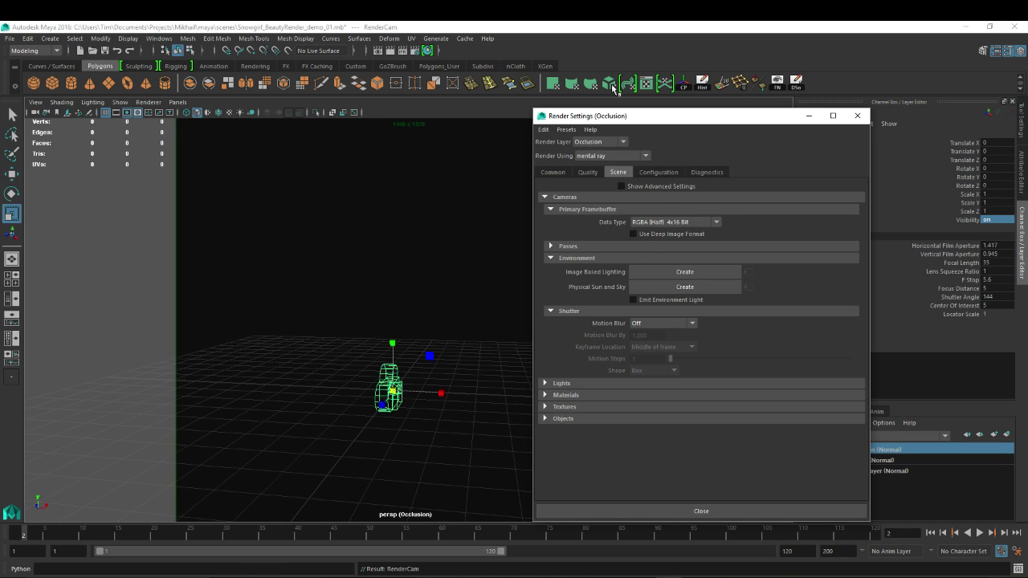
- Compare the primary framebuffer data types with the output image formats, keeping RGBA (Half) 4x16 Bit and PNG
click(705, 222)
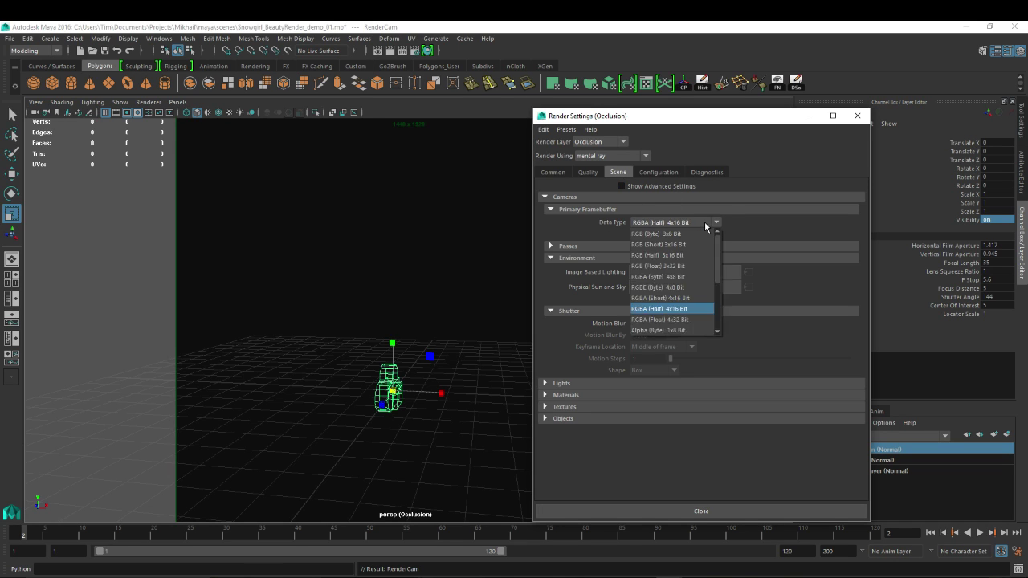
click(701, 220)
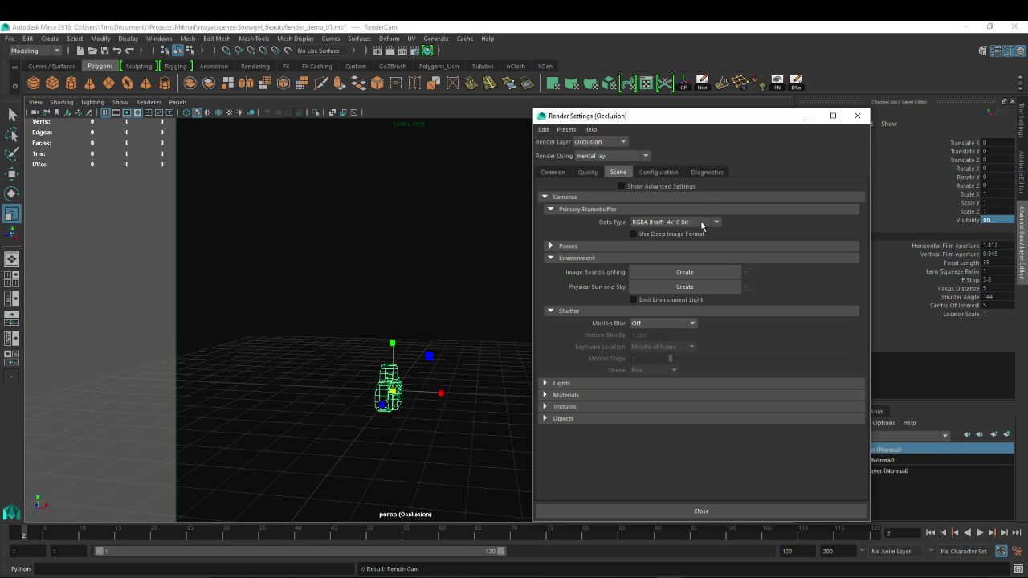
click(553, 172)
click(673, 282)
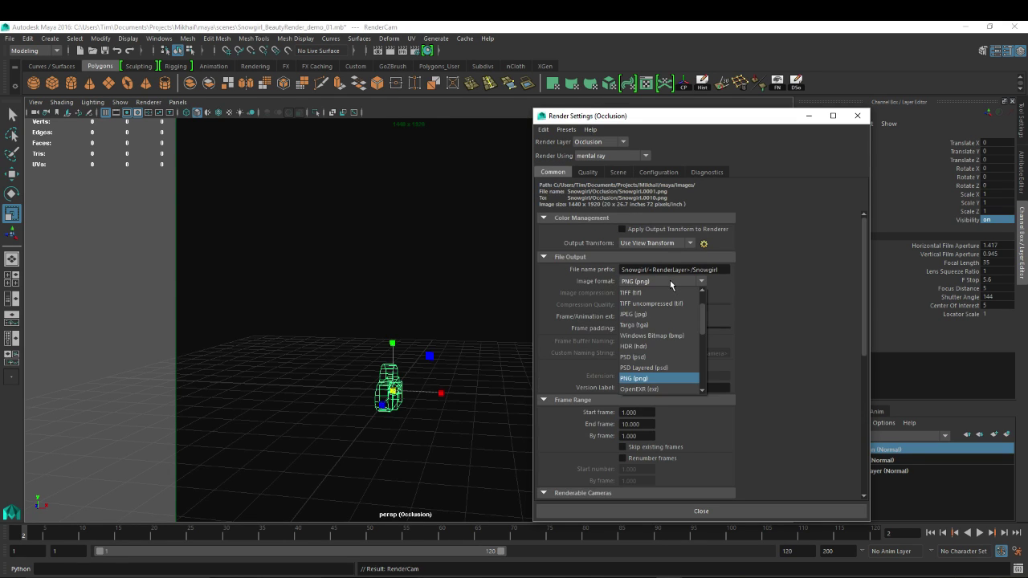
click(671, 285)
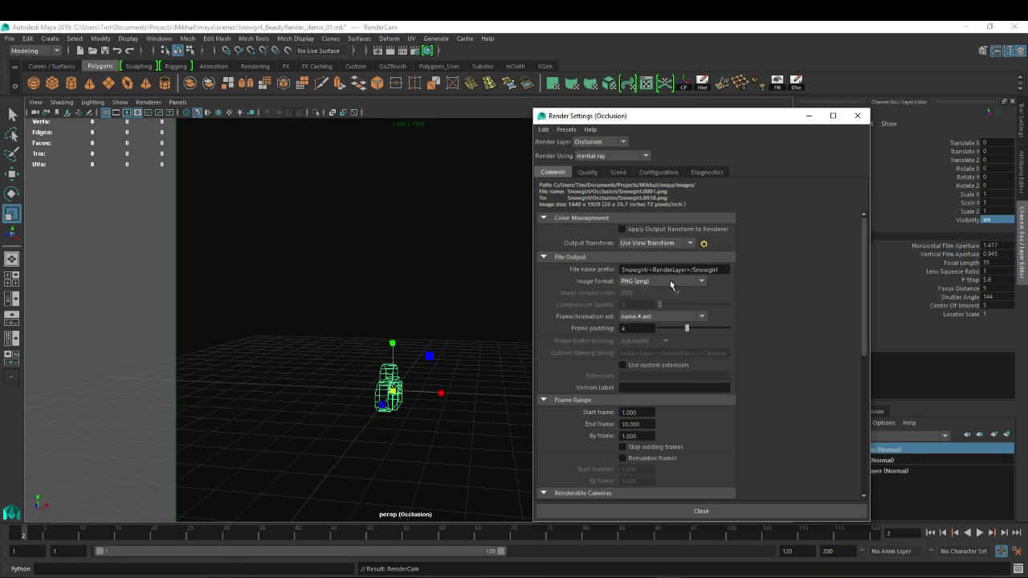
click(587, 172)
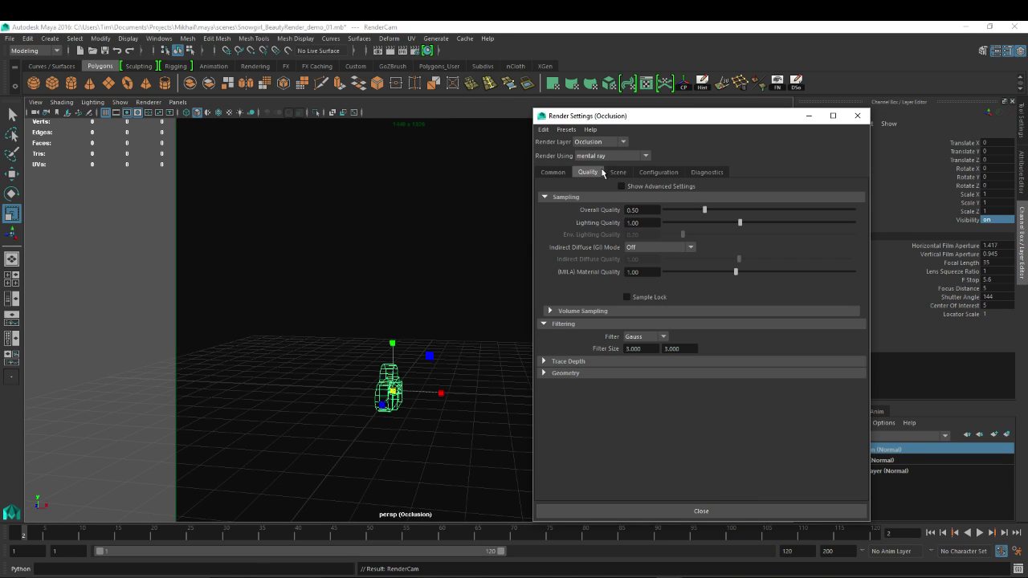
click(652, 176)
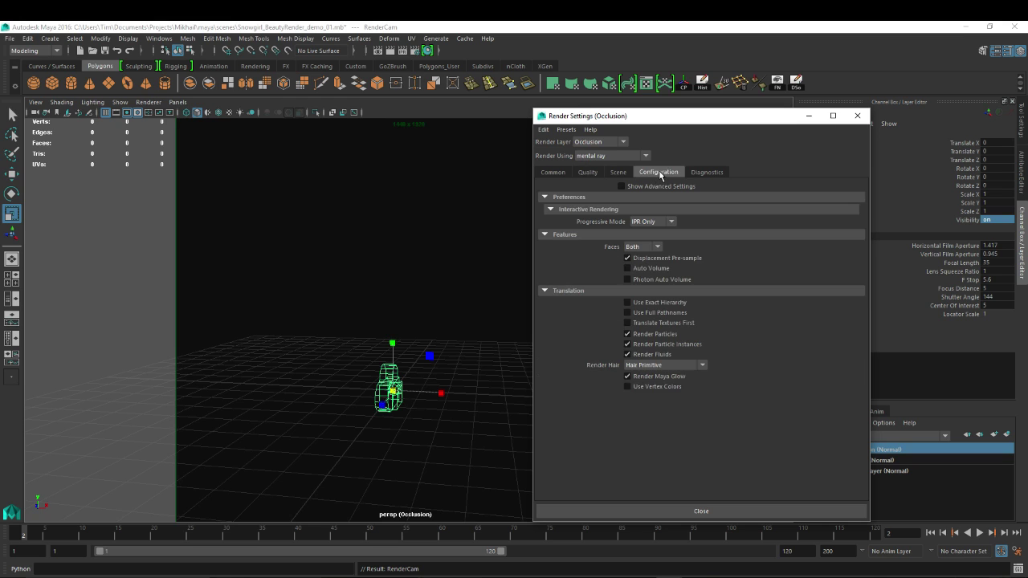
click(616, 172)
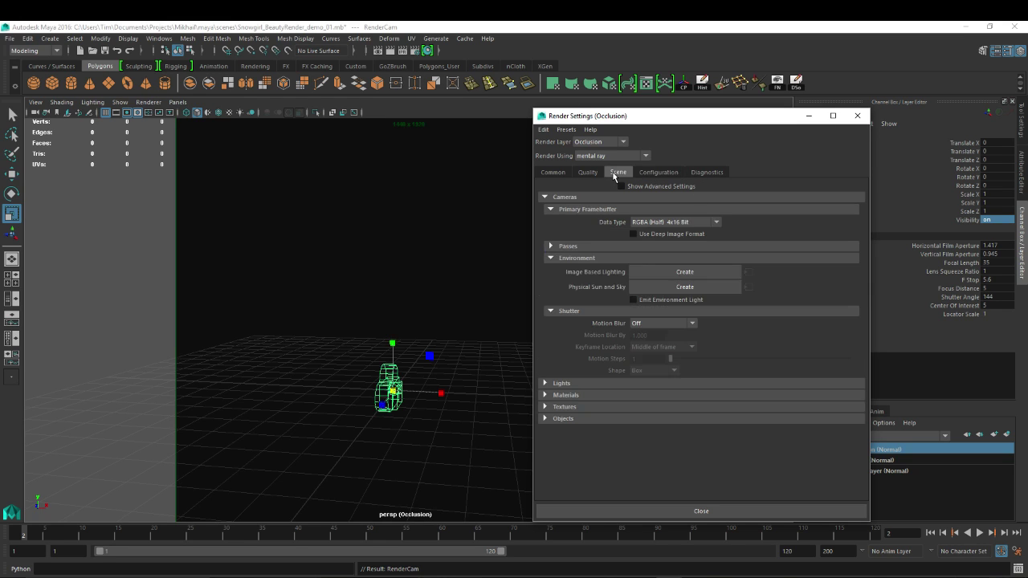
click(699, 225)
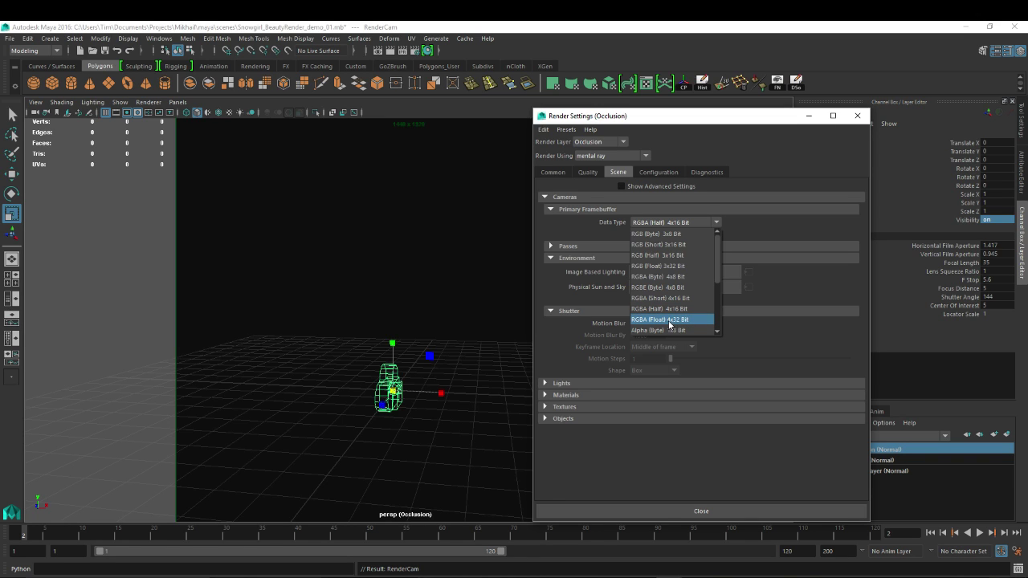
click(673, 310)
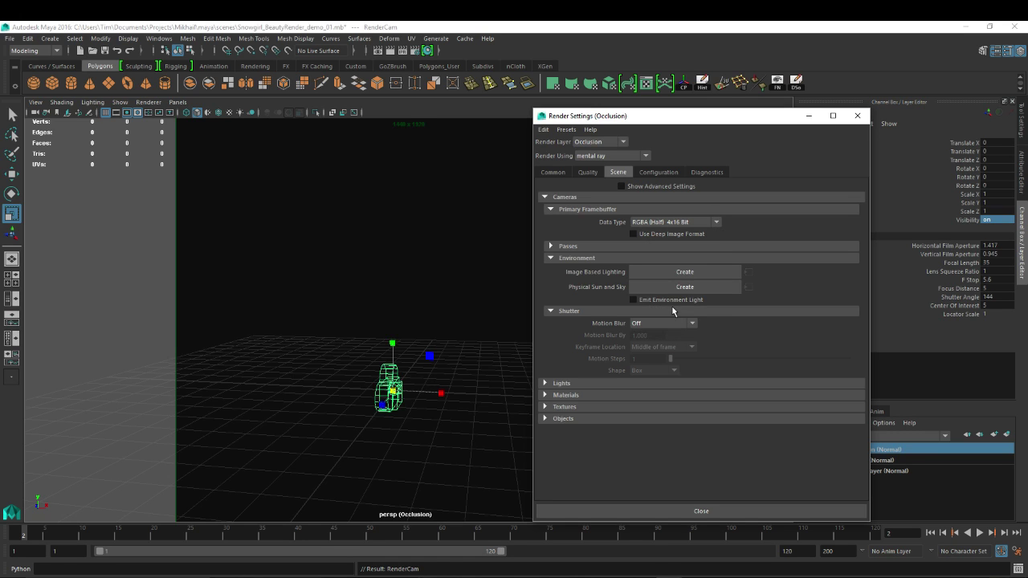
- Examine the MILA light path options in the Passes section of the camera scene settings
click(568, 246)
click(569, 248)
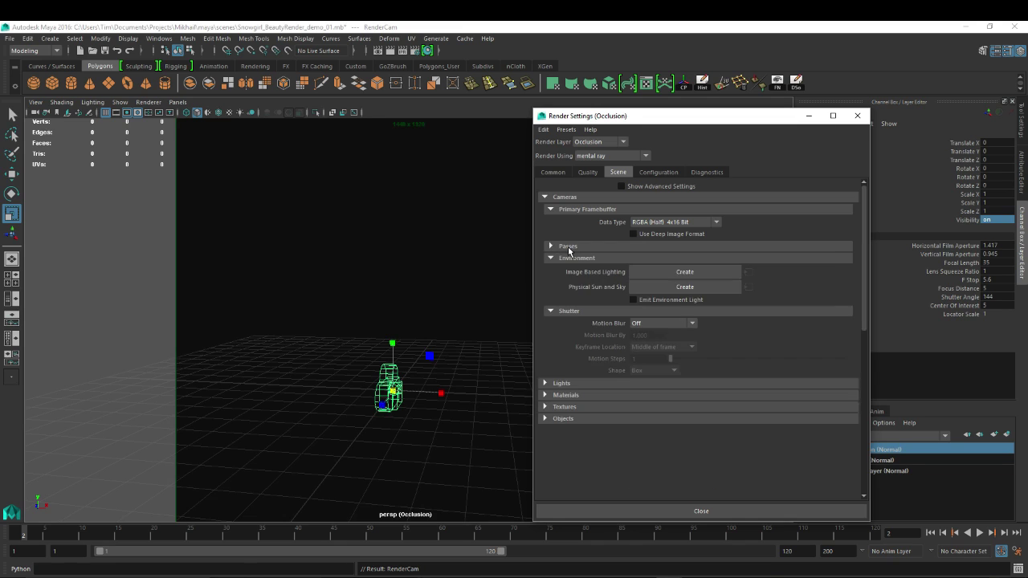
click(569, 247)
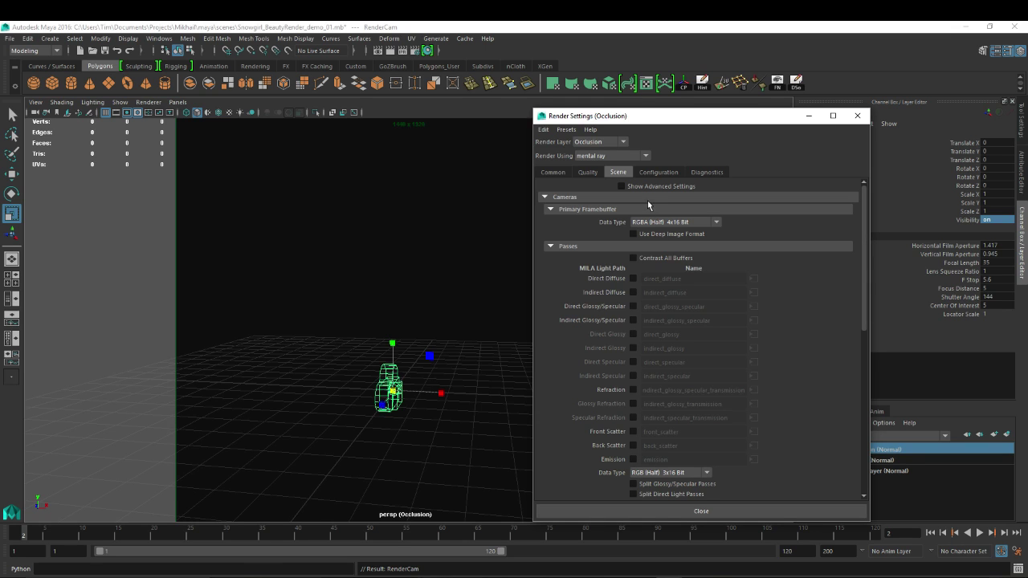
scroll(585, 357, down, 2)
scroll(585, 360, up, 2)
click(570, 248)
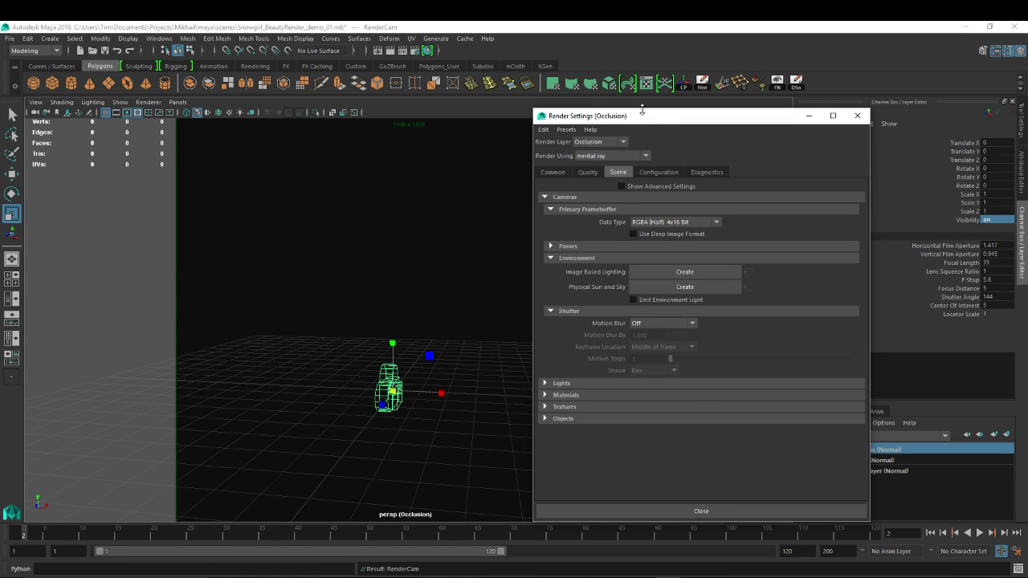
- Close the Render Settings and turn off the resolution gate in the perspective view
drag(641, 119, 550, 114)
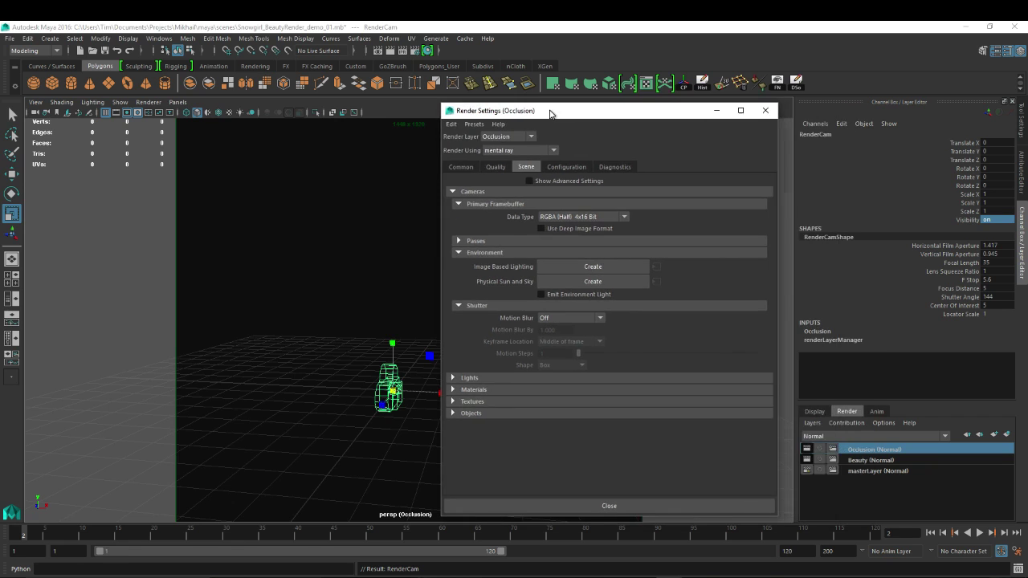
click(765, 113)
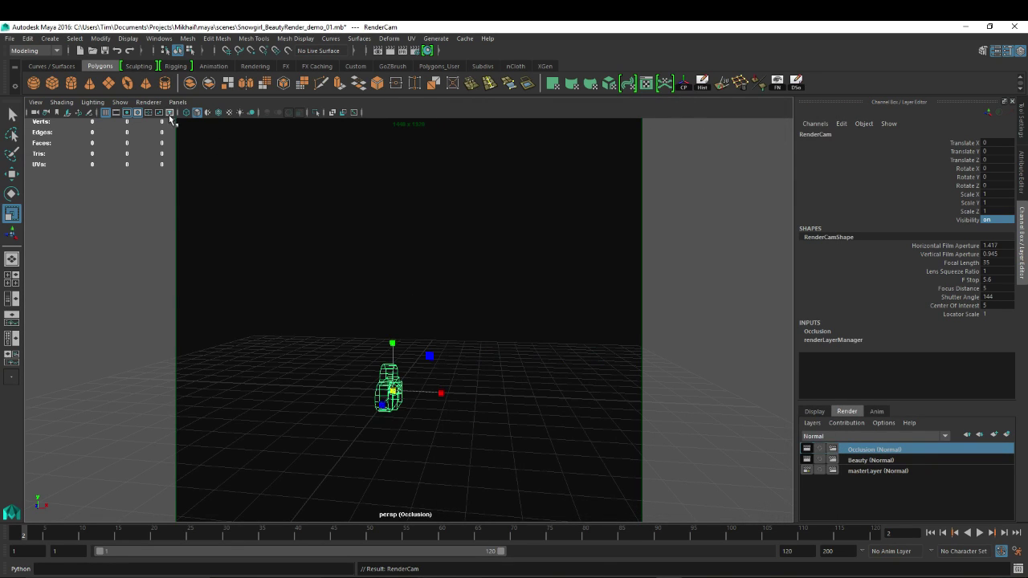
click(134, 113)
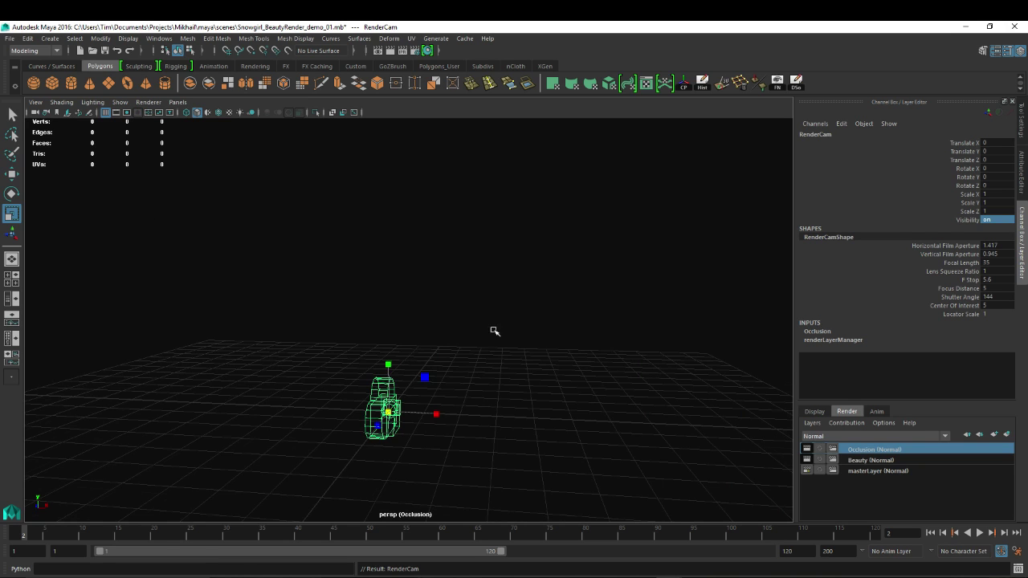
alt+drag(496, 332, 523, 313)
- Switch to masterLayer and move RenderCam in front of the character to about 4 on Y and 8.25 on Z
click(874, 472)
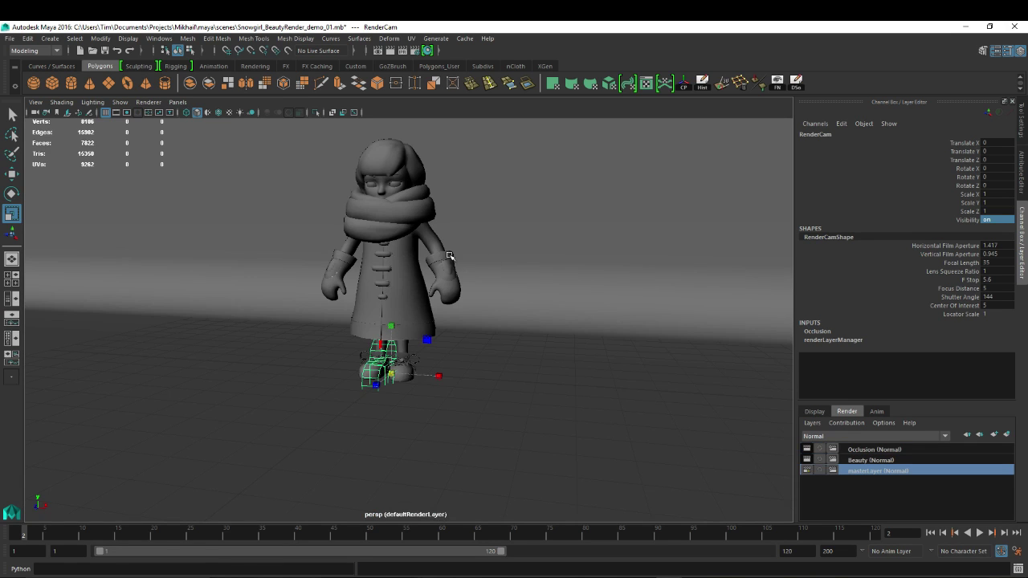
alt+drag(447, 254, 474, 259)
alt+right_drag(546, 319, 374, 336)
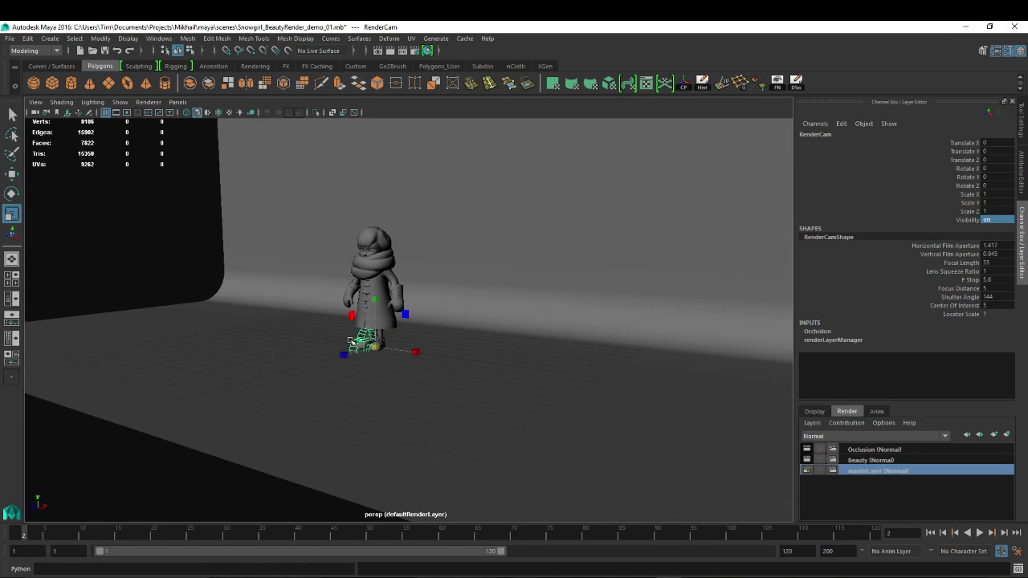
key(w)
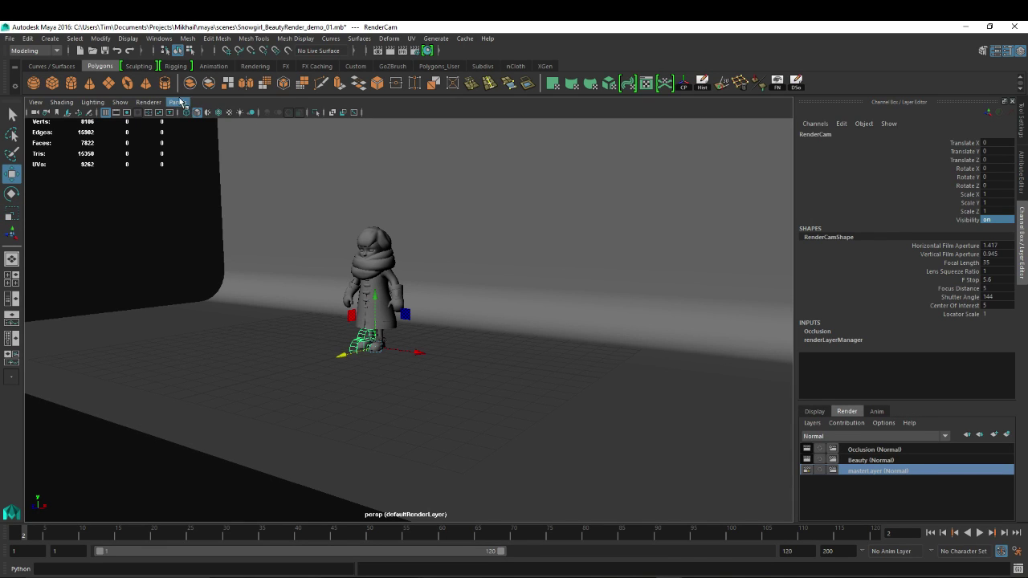
drag(343, 359, 223, 384)
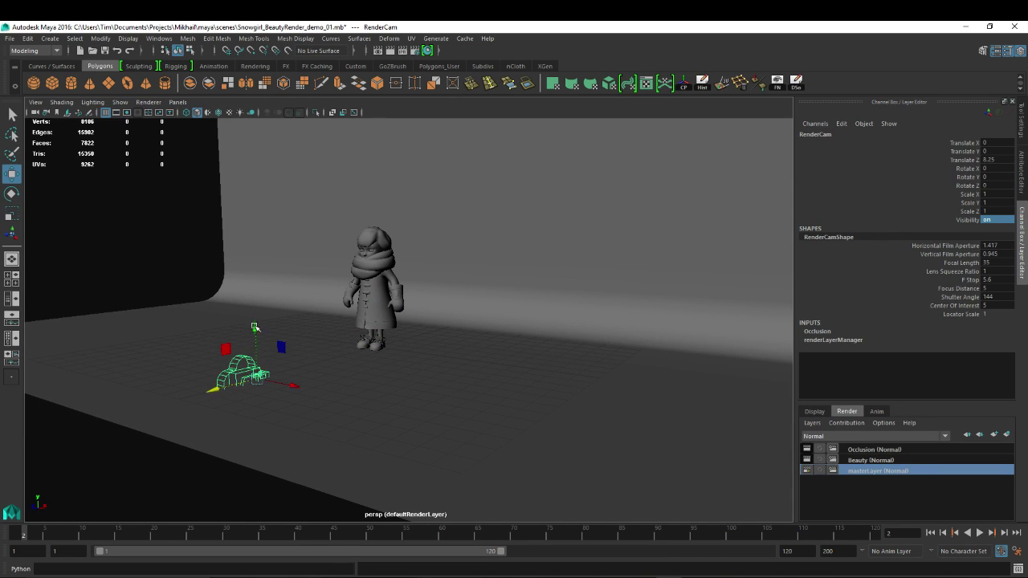
drag(256, 326, 241, 234)
alt+drag(510, 307, 300, 293)
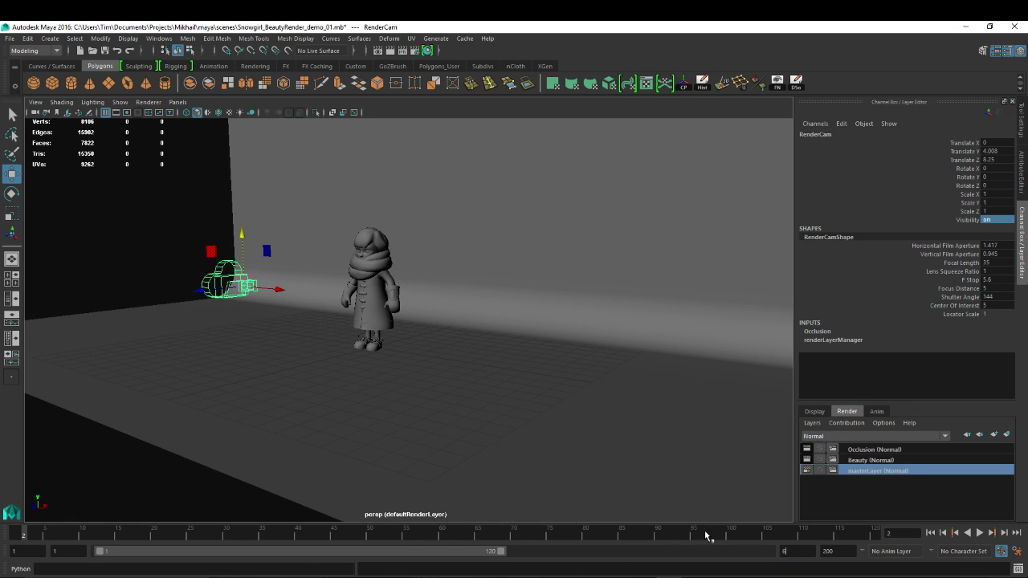
- Set both the playback end and the animation end of the timeline to frame 30
text(60)
key(Return)
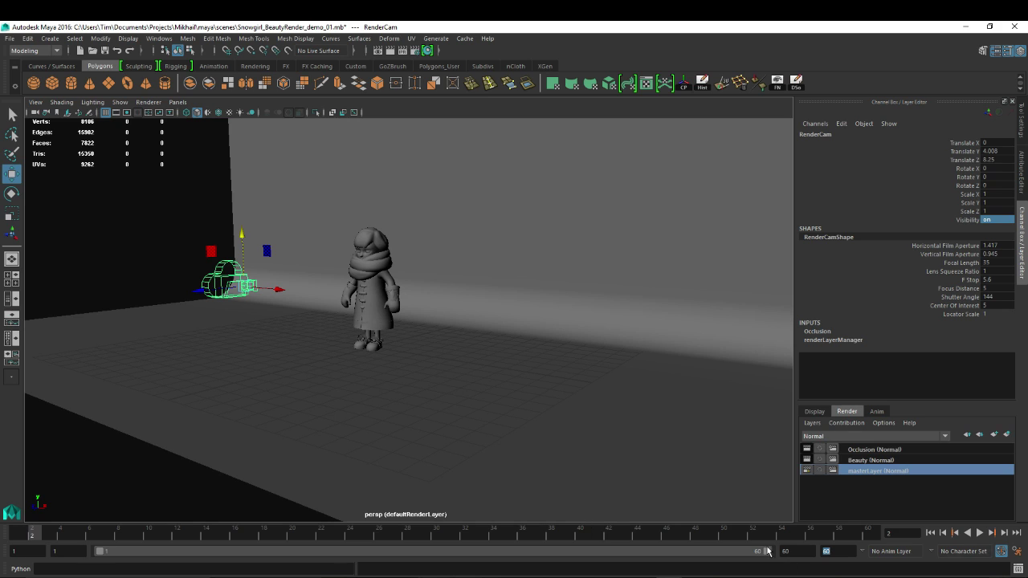
text(30)
key(Tab)
text(30)
key(Return)
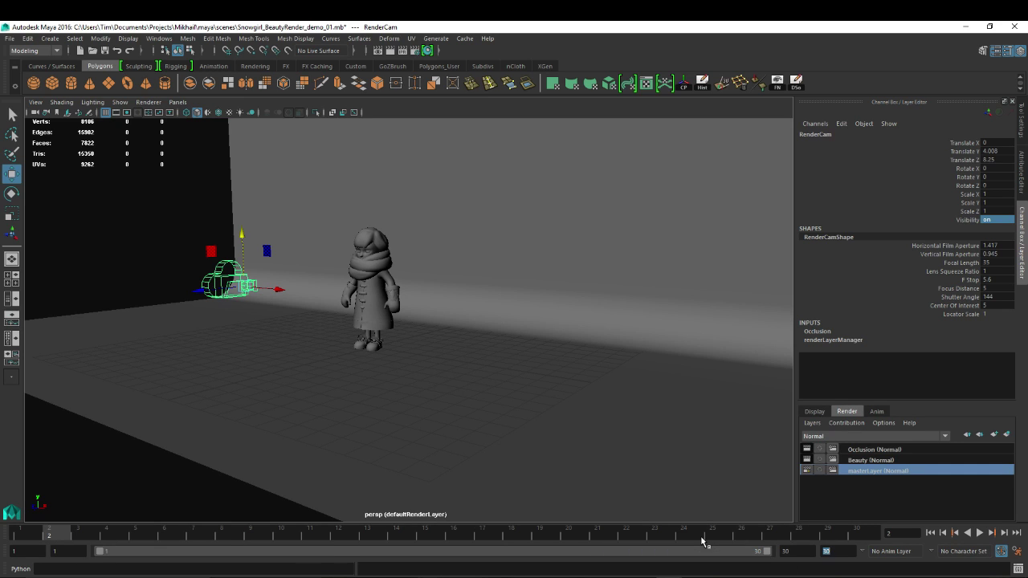
- Play through the timeline briefly and look through RenderCam in the viewport
key(alt+v)
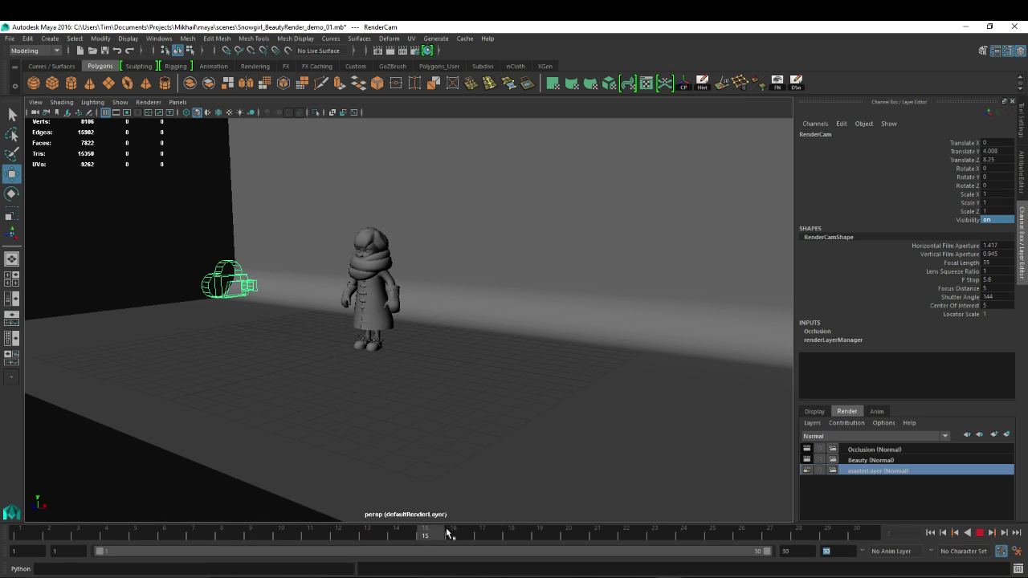
key(alt+v)
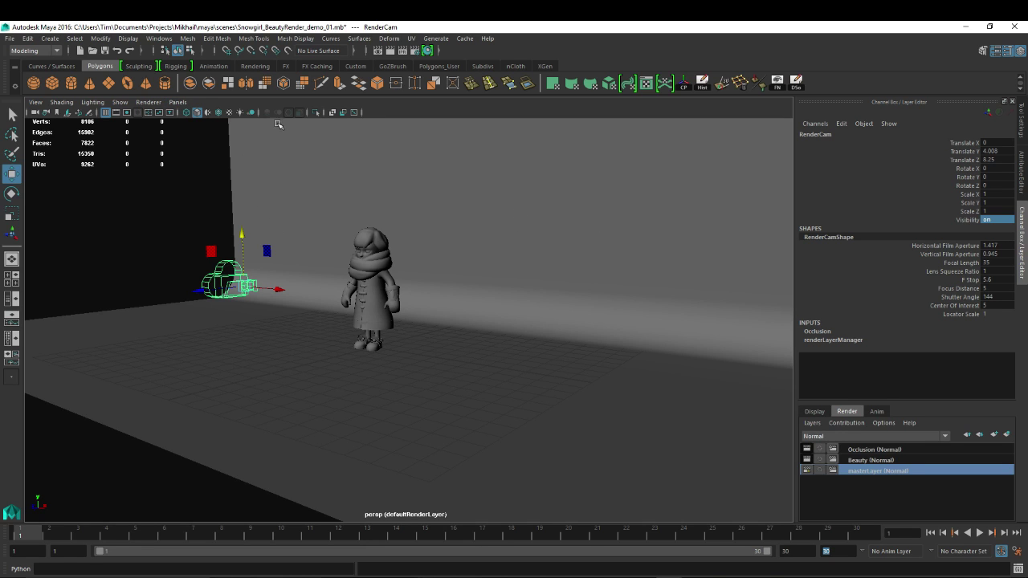
click(177, 103)
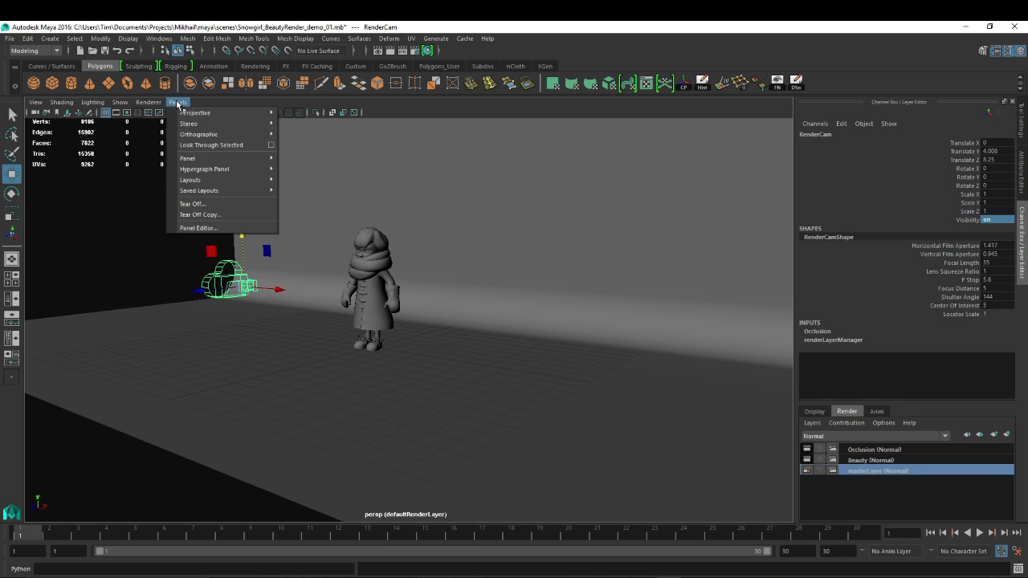
click(214, 145)
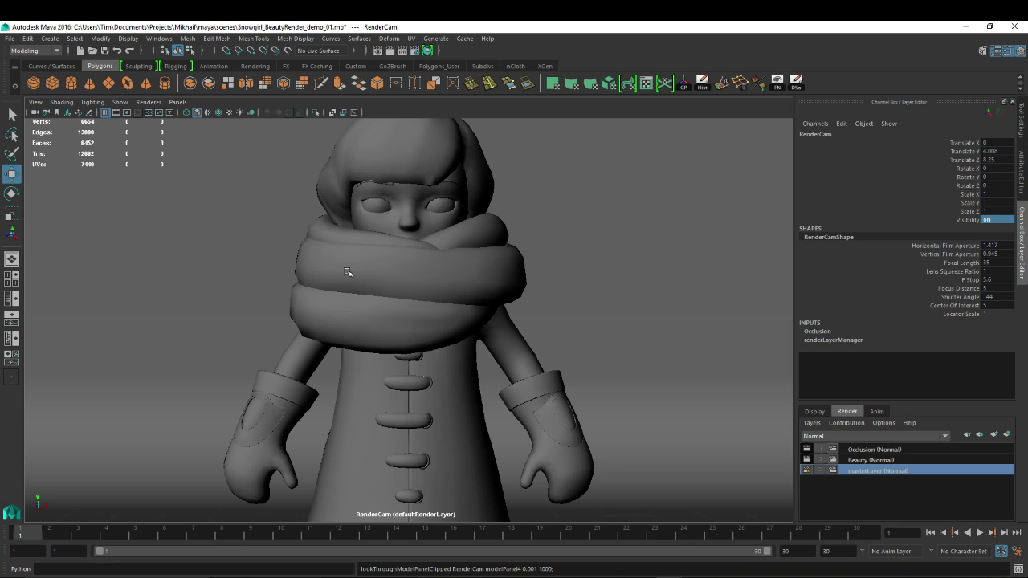
- Pull RenderCam back to about 11.26 on Z and display the resolution gate
alt+right_drag(523, 315, 391, 272)
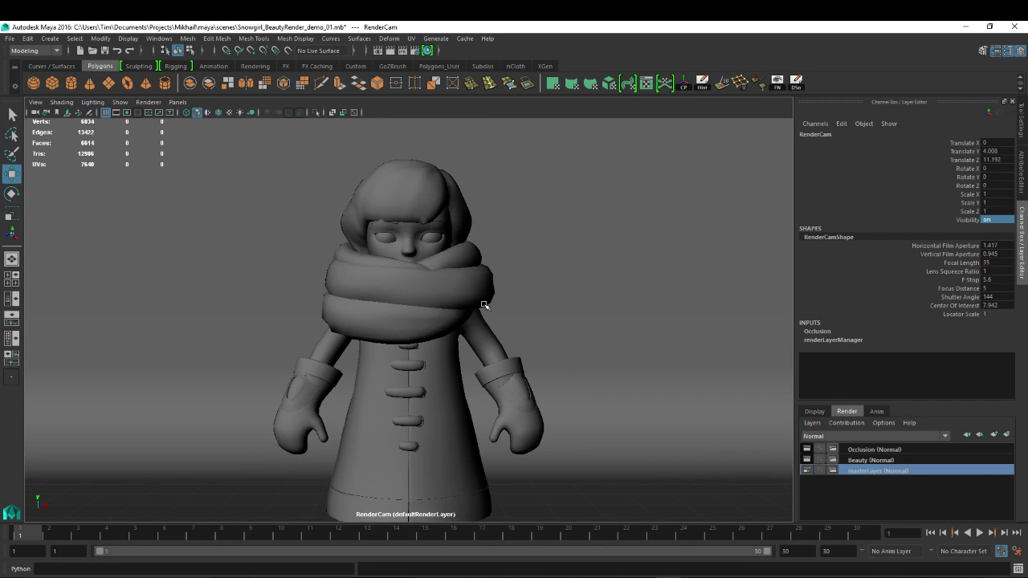
scroll(491, 311, down, 1)
click(116, 113)
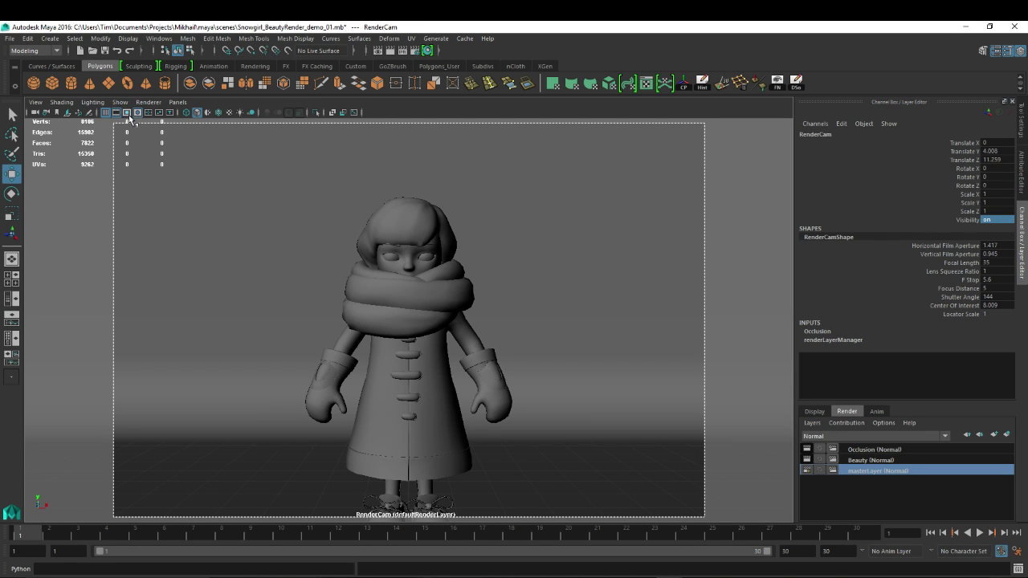
click(128, 114)
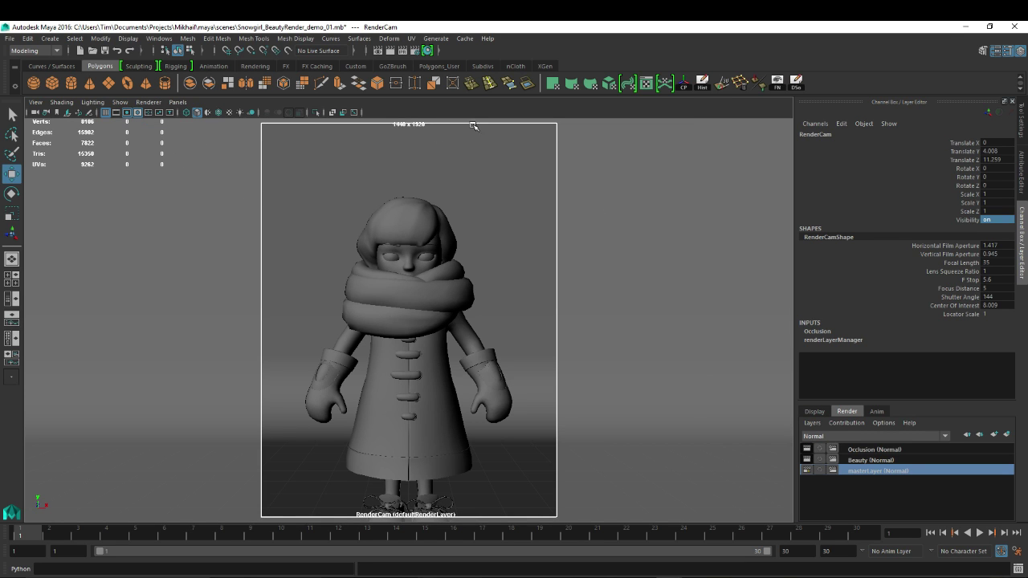
- Frame the full character in a slight three-quarter view with RenderCam at about 2.25, 3.3, 10.77, rotated about -1.2 on X and 11.6 on Y
alt+drag(355, 339, 353, 262)
alt+middle_drag(352, 262, 351, 249)
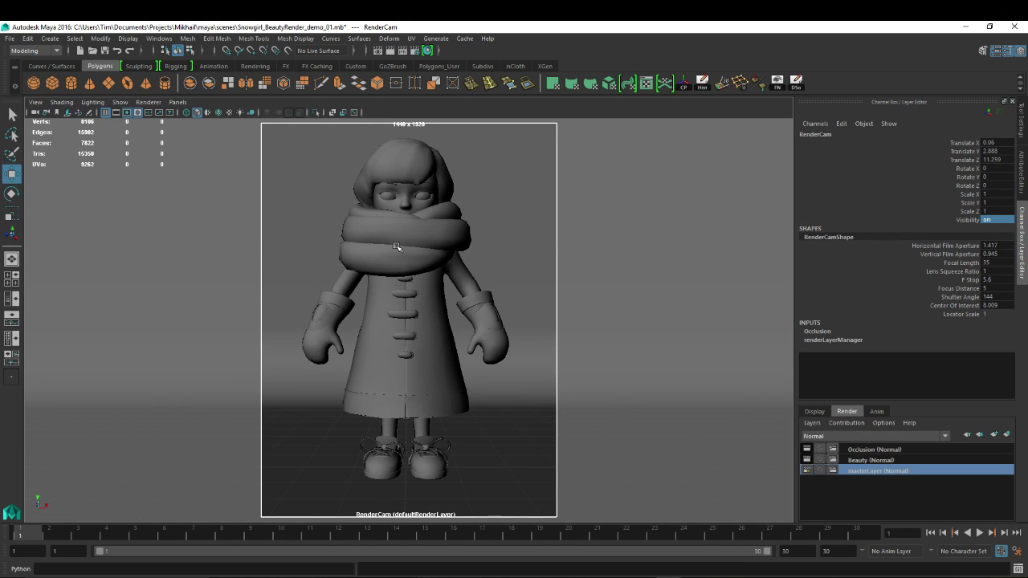
mouse_move(436, 245)
alt+mouse_down()
mouse_move(450, 225)
mouse_move(466, 239)
mouse_move(430, 249)
alt+mouse_up()
alt+middle_drag(431, 249, 423, 258)
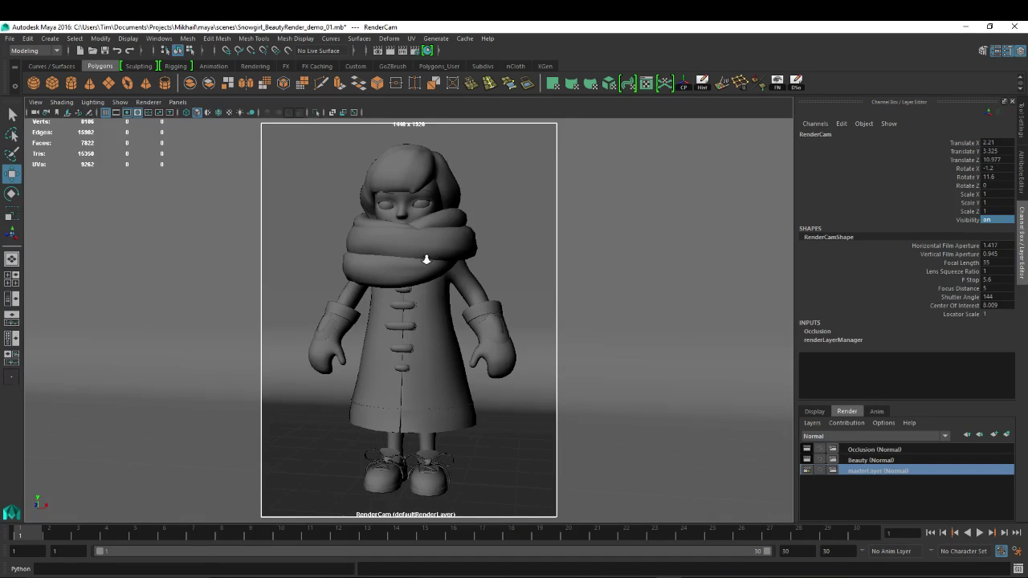
scroll(421, 258, up, 2)
alt+middle_drag(421, 258, 422, 255)
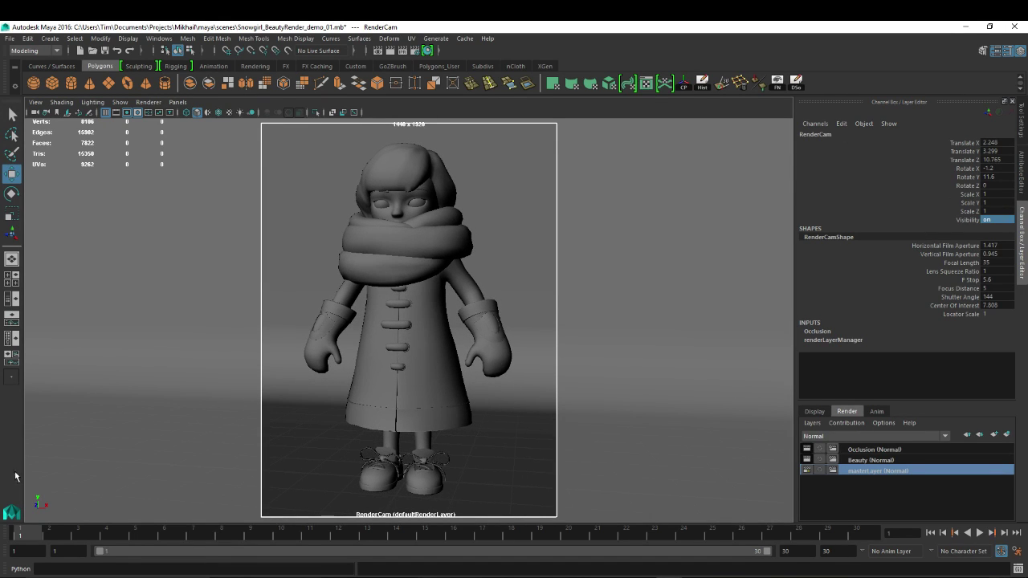
- Key all of RenderCam's translate and rotate channels at frame 1
click(964, 143)
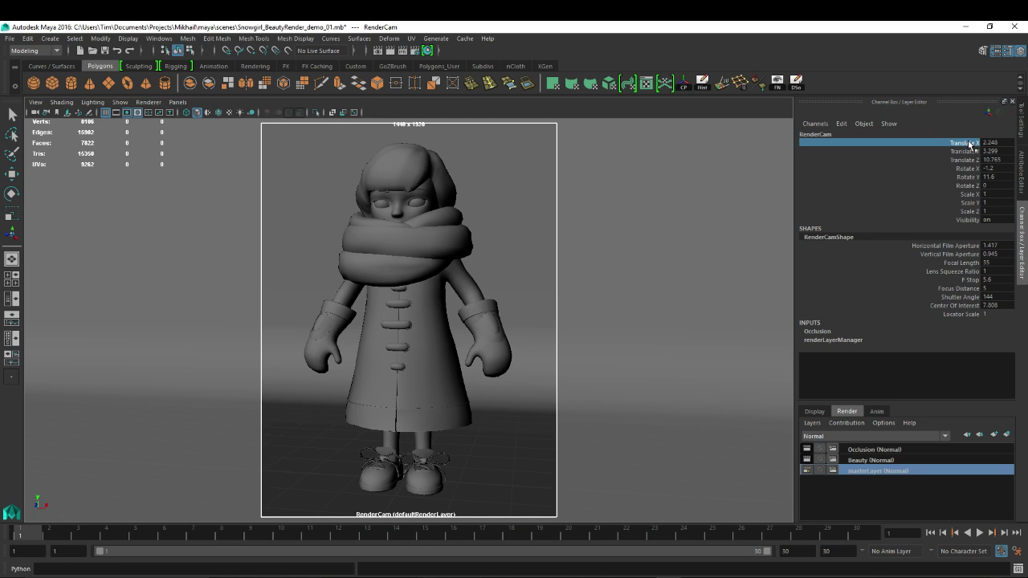
shift+click(971, 185)
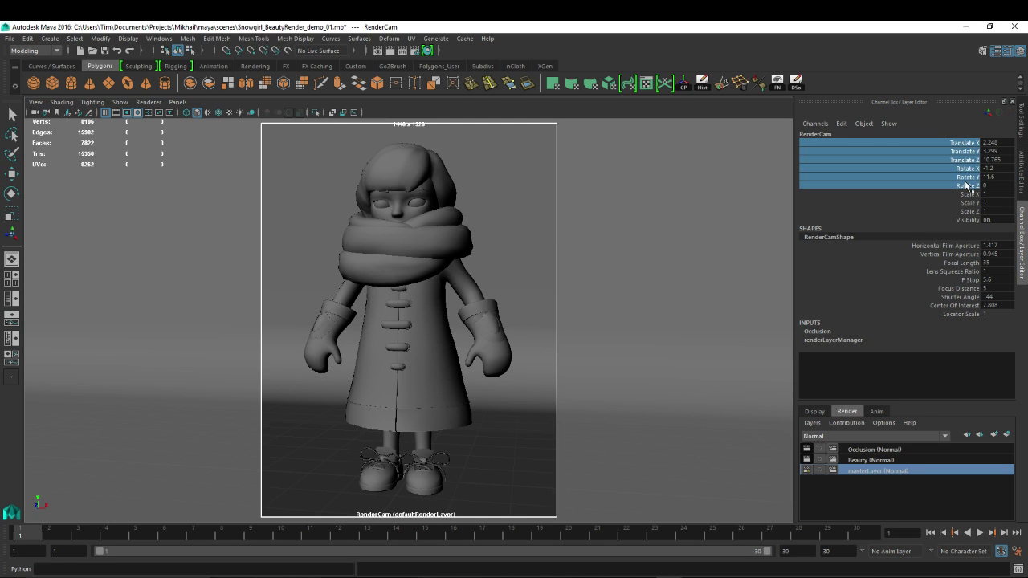
right_click(962, 154)
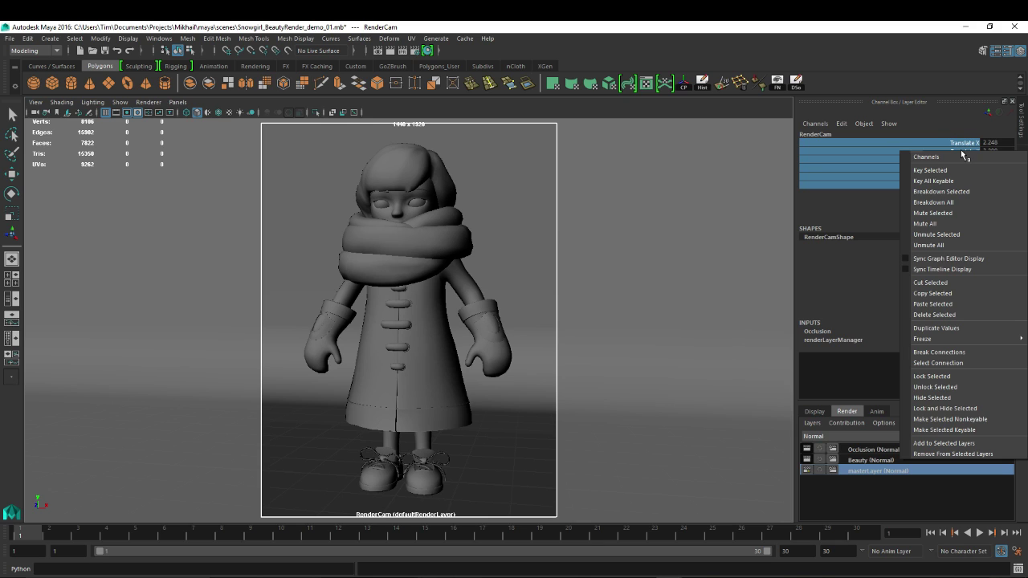
click(943, 169)
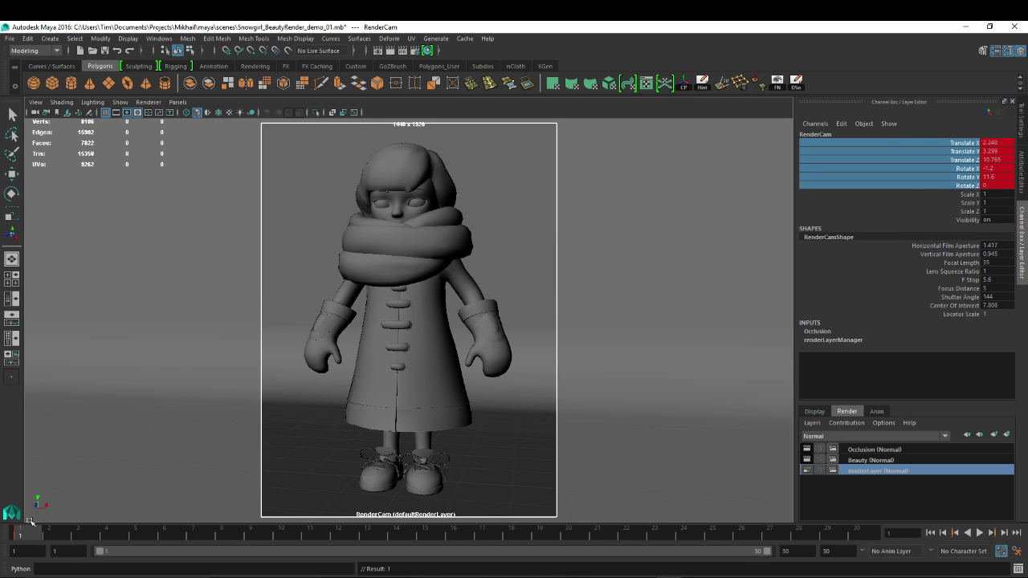
- At frame 2, frame the character closer from the opposite side at about -2.16, 3.75, 8.31 with Rotate Y about -14.4, and disable auto keyframing
click(56, 535)
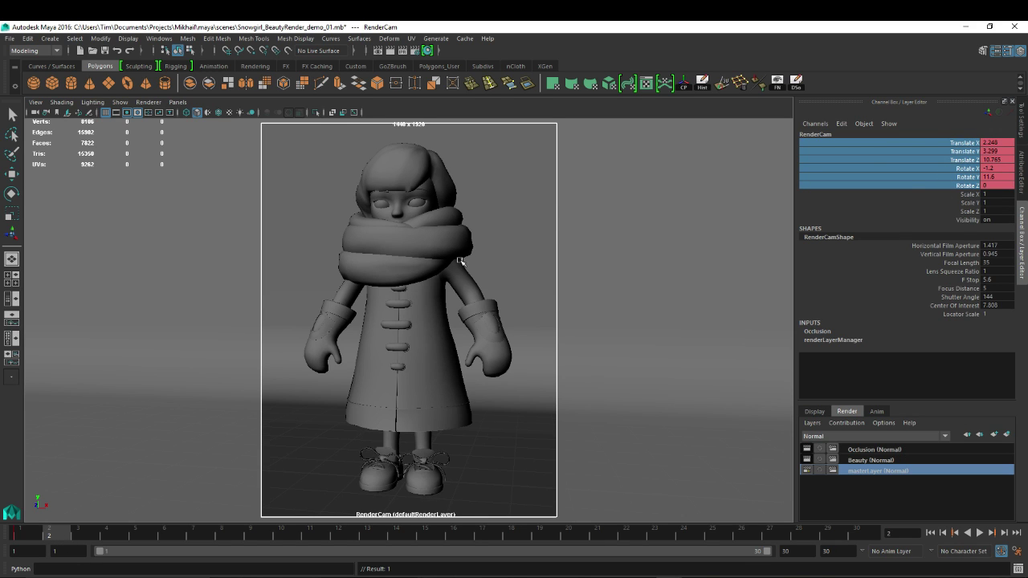
alt+drag(359, 285, 390, 277)
alt+middle_drag(391, 277, 487, 340)
alt+middle_drag(421, 295, 463, 316)
alt+right_drag(462, 316, 482, 305)
alt+middle_drag(482, 305, 482, 282)
alt+right_drag(465, 285, 469, 287)
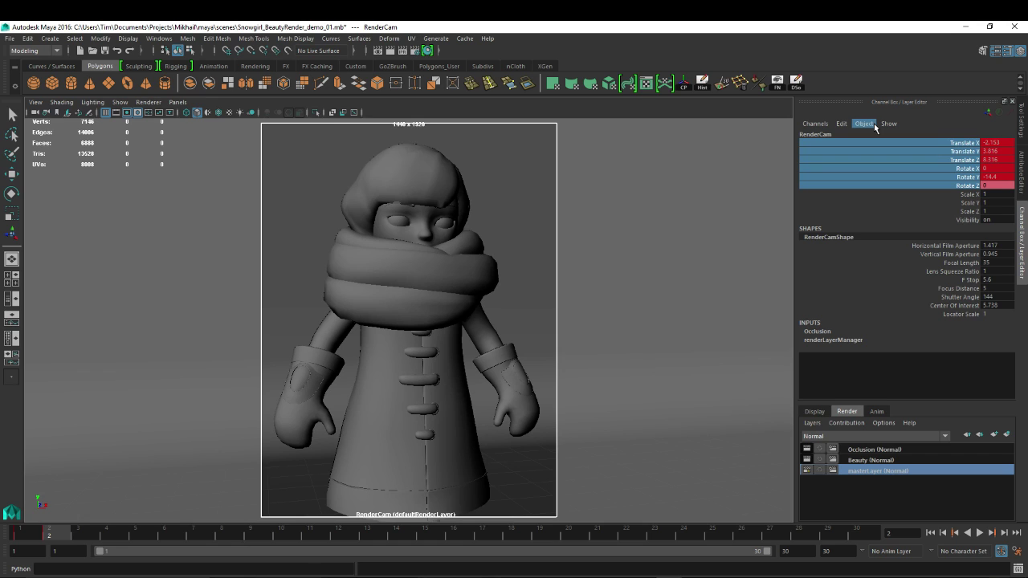
click(1002, 552)
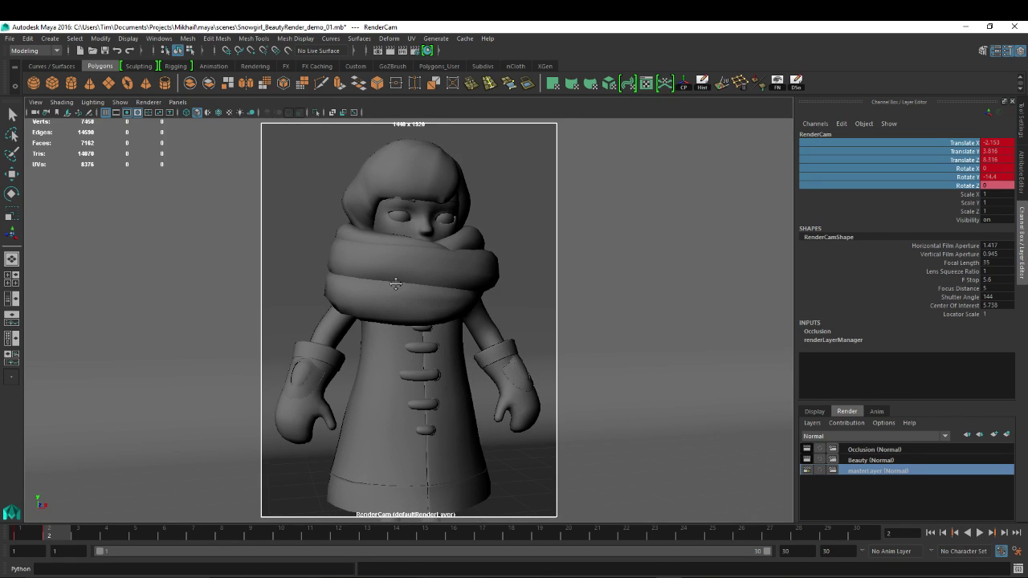
- Go to frame 3 and hide the Studio_Back display layer
click(82, 537)
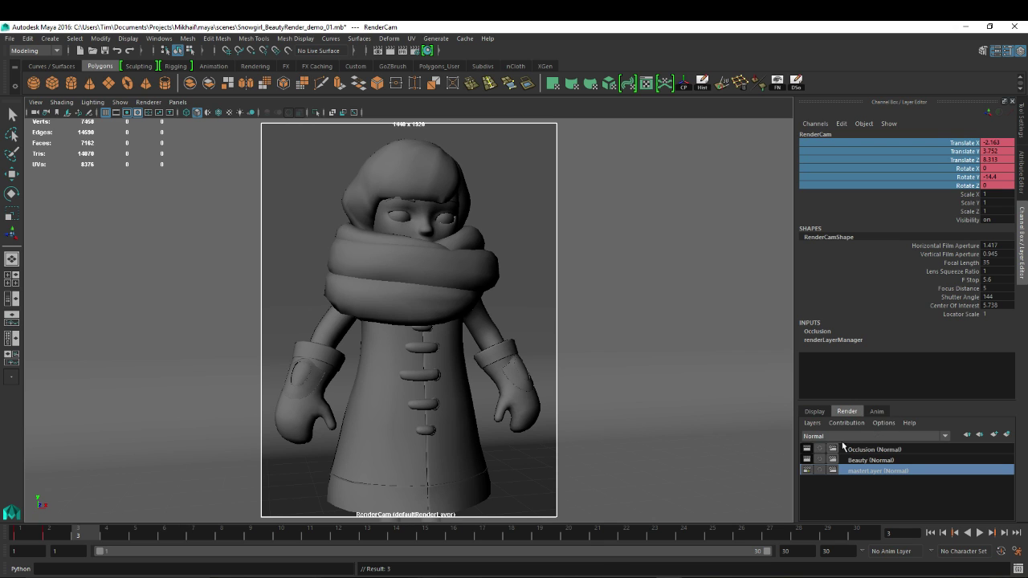
click(814, 411)
click(807, 459)
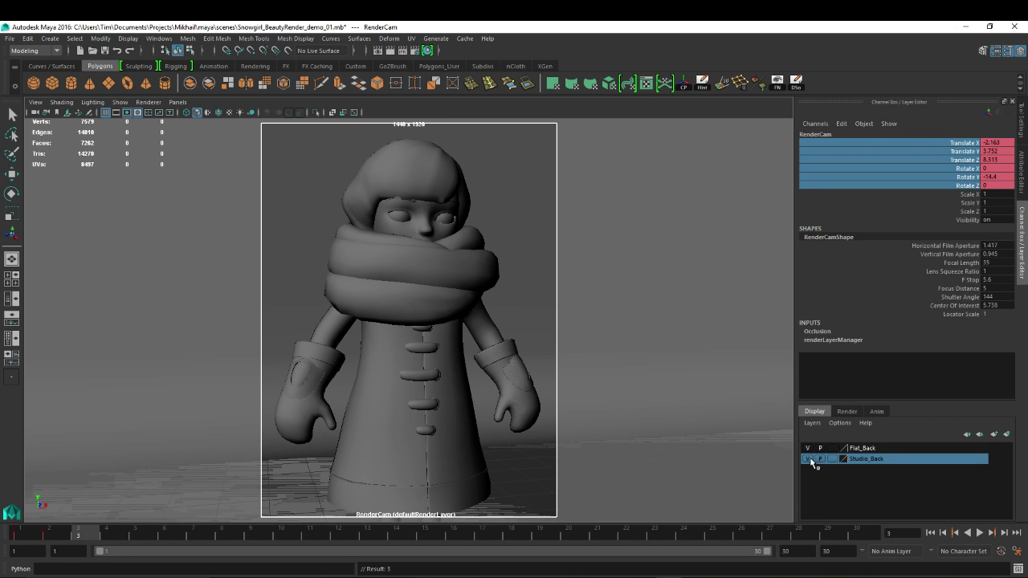
- Try a higher three-quarter full-body view with RenderCam at about 3.67, 5.61, 10.38, rotated about -13.8 on X and 19.6 on Y
alt+drag(522, 302, 436, 265)
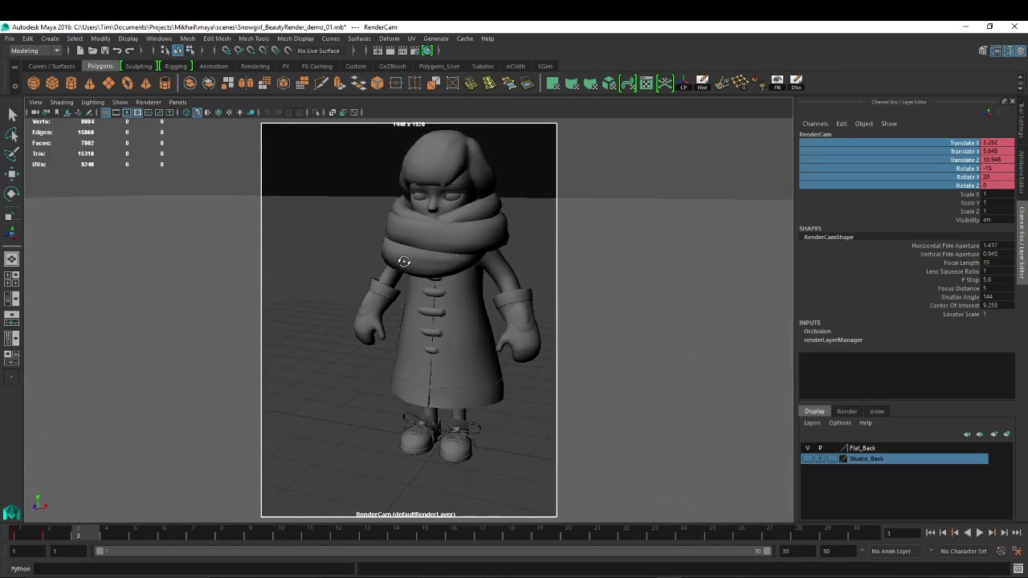
alt+middle_drag(435, 265, 409, 265)
alt+drag(493, 243, 459, 248)
alt+right_drag(458, 248, 436, 242)
alt+drag(471, 280, 448, 276)
alt+right_drag(448, 275, 409, 270)
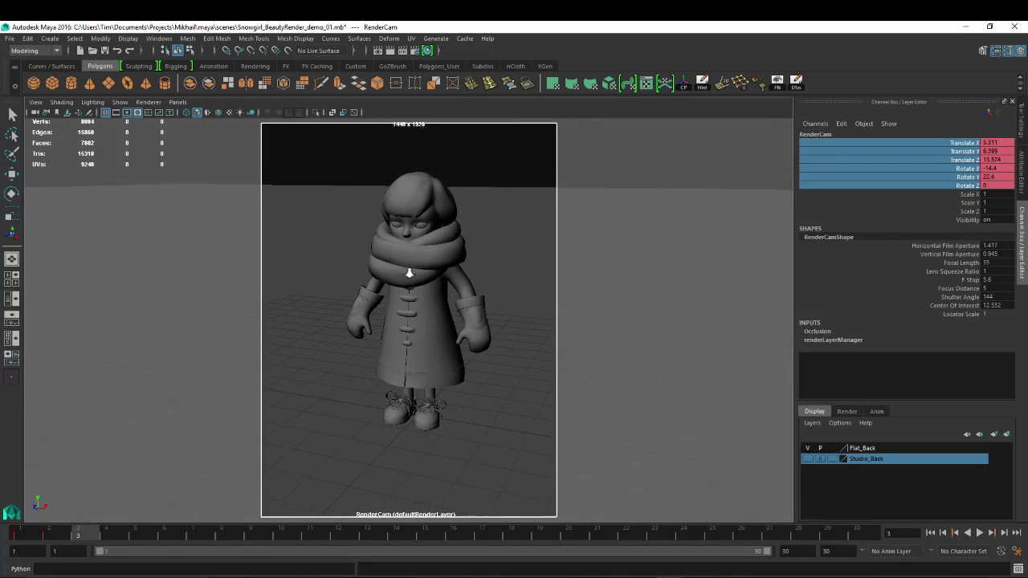
alt+drag(409, 270, 462, 300)
alt+right_drag(462, 300, 500, 326)
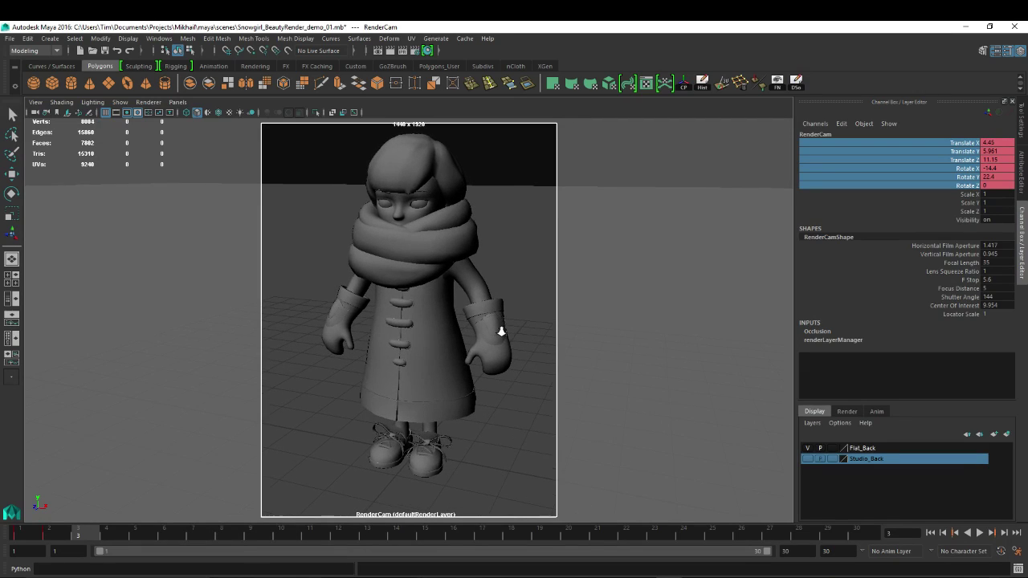
mouse_move(469, 333)
alt+mouse_down()
mouse_move(479, 329)
mouse_move(471, 323)
mouse_move(475, 332)
alt+mouse_up()
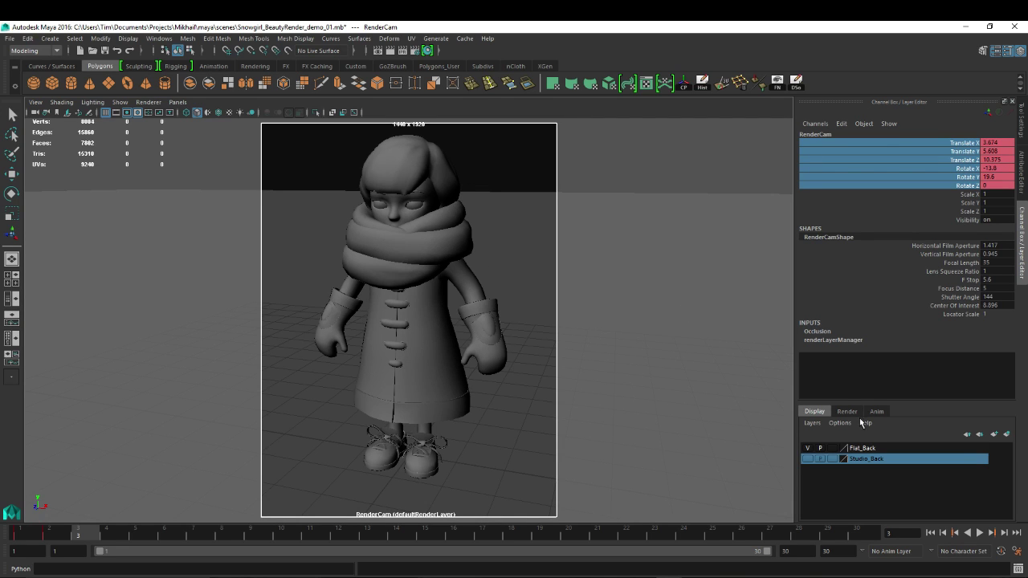
- Return to frame 1, keep masterLayer active and switch to the Outliner and perspective layout
drag(57, 535, 29, 542)
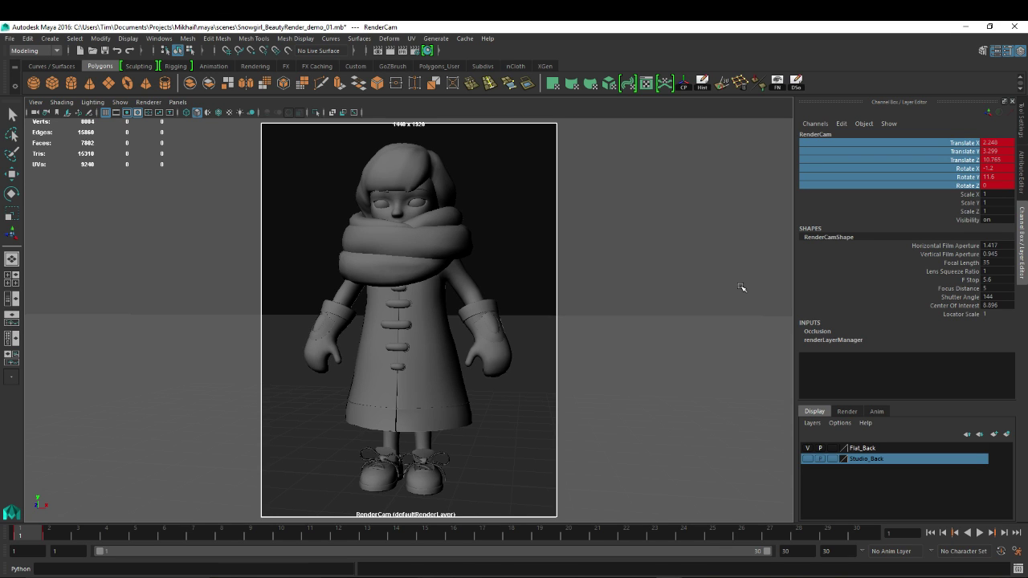
click(848, 412)
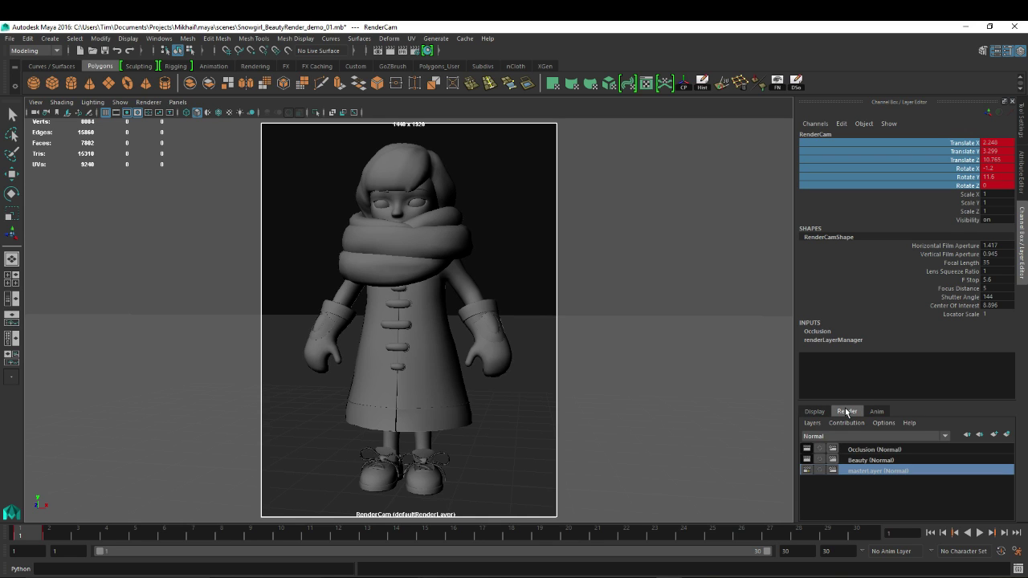
click(861, 463)
click(866, 472)
click(11, 301)
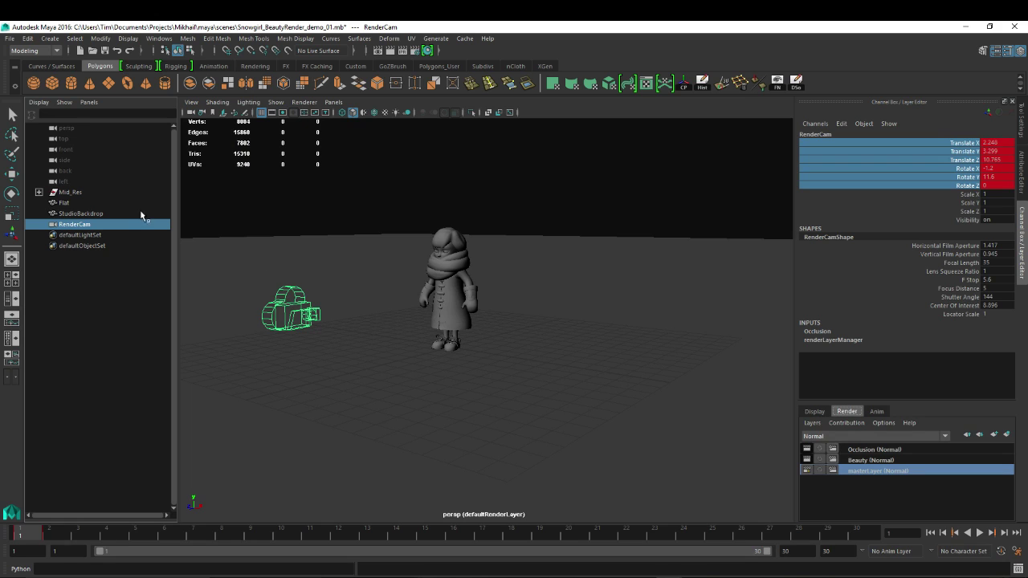
- Scrub between the first frames in the perspective view to check RenderCam's keyed positions
alt+drag(443, 288, 496, 320)
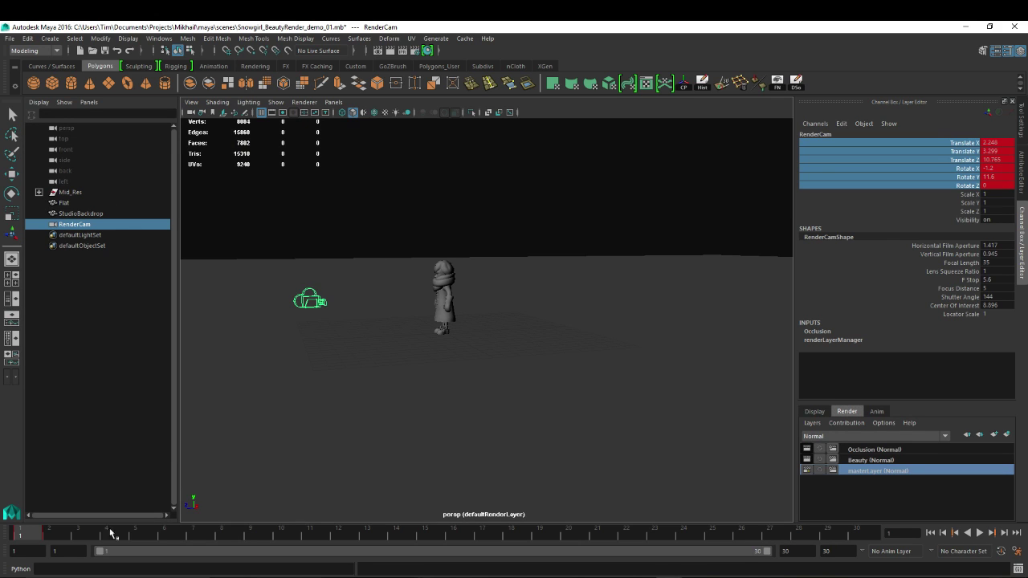
drag(110, 533, 21, 543)
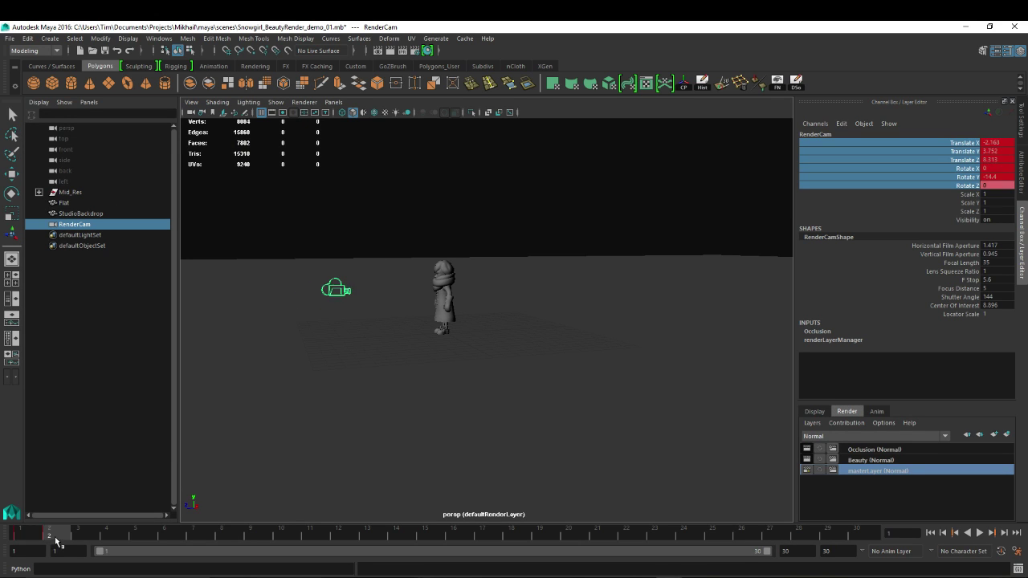
alt+drag(411, 292, 379, 266)
key(q)
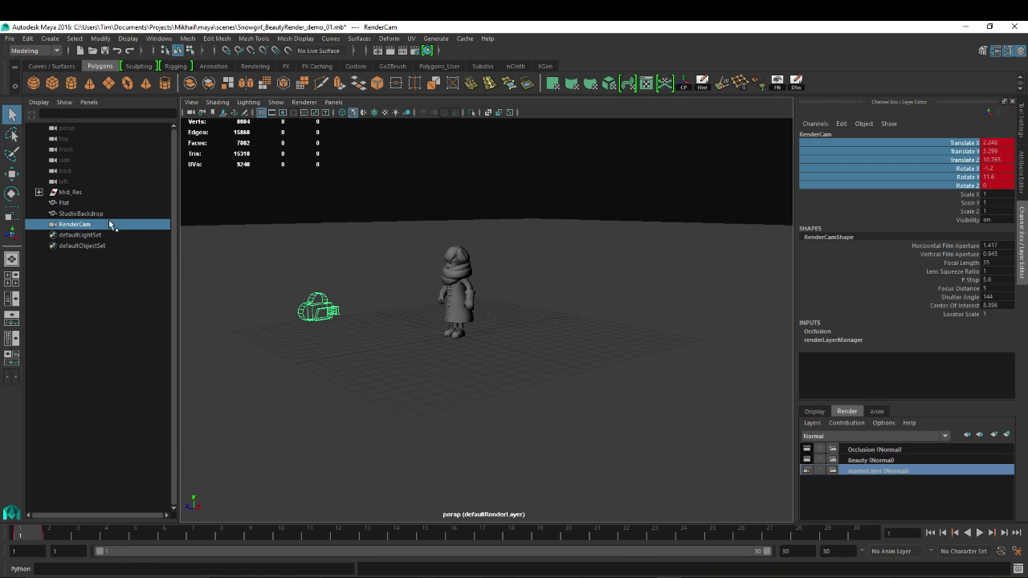
- Select StudioBackdrop, Flat and the Mid_Res group in turn to inspect each in the perspective view
click(76, 213)
click(64, 203)
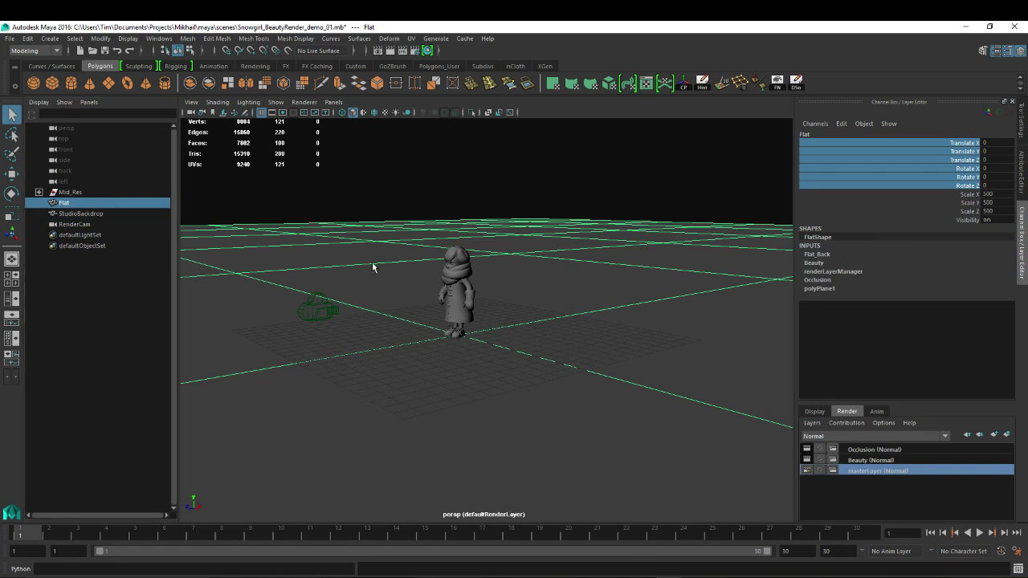
alt+drag(373, 267, 441, 271)
alt+right_drag(441, 271, 501, 271)
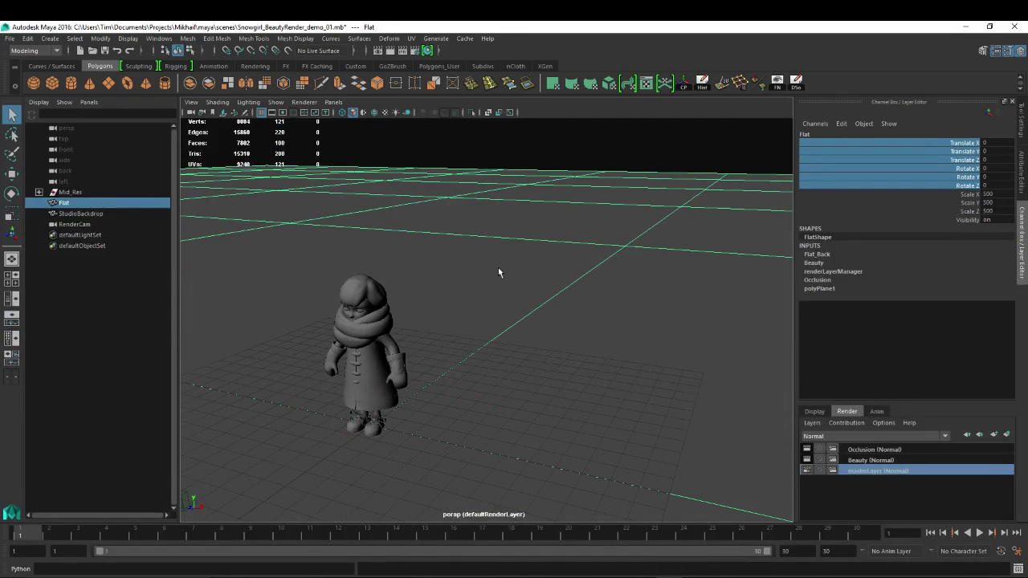
click(79, 194)
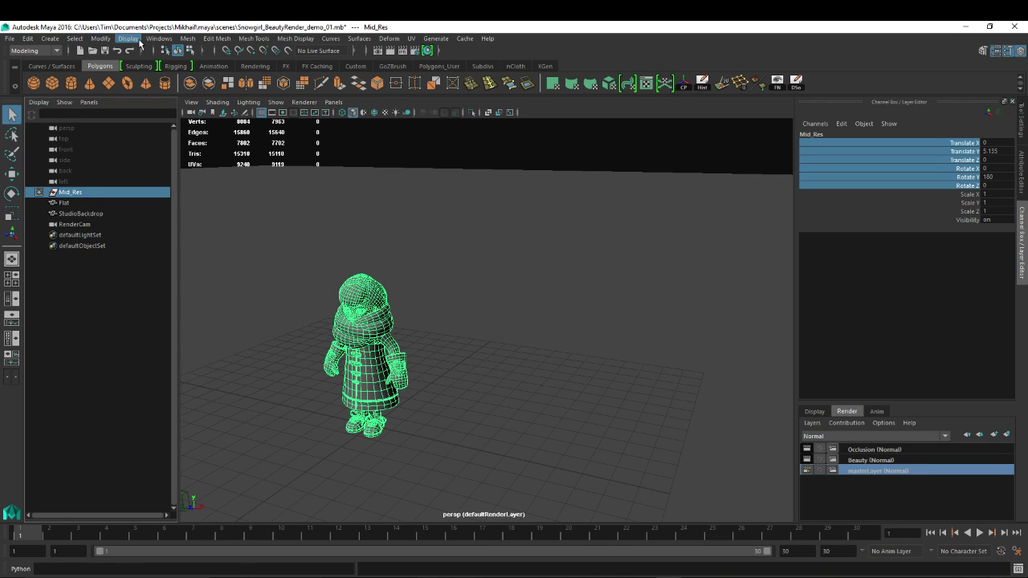
- Create a directional light in the scene
click(50, 39)
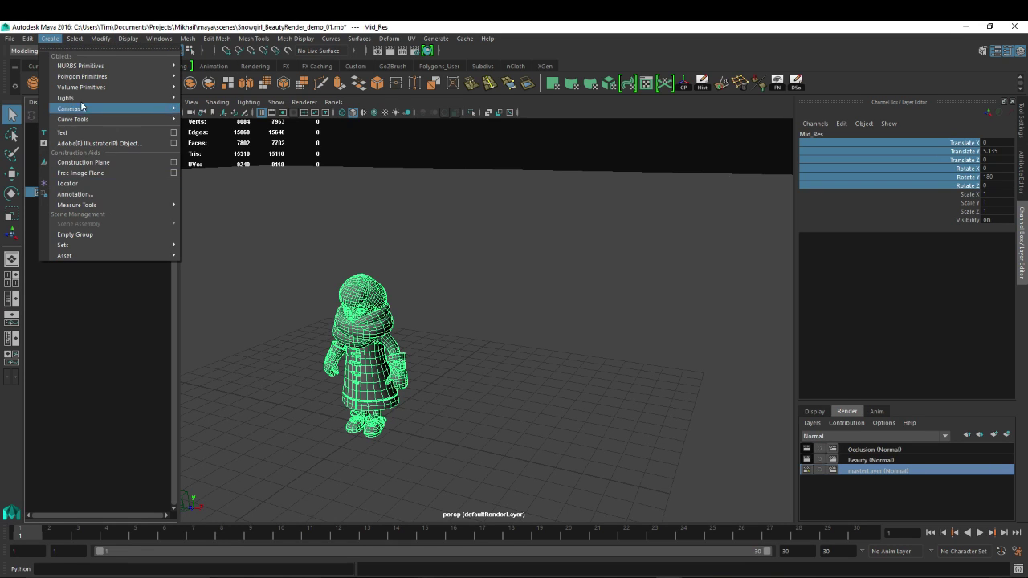
mouse_move(84, 98)
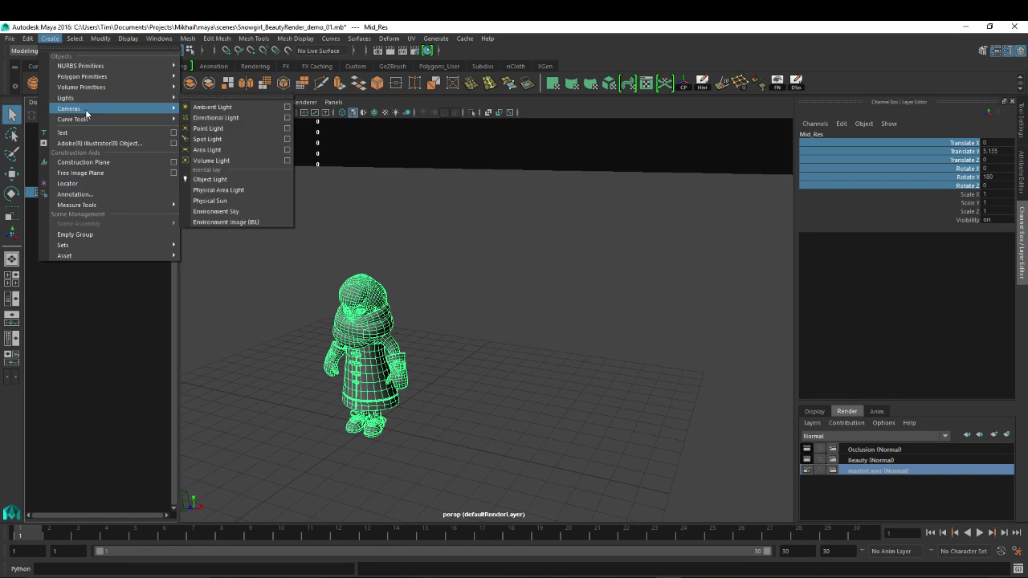
click(217, 119)
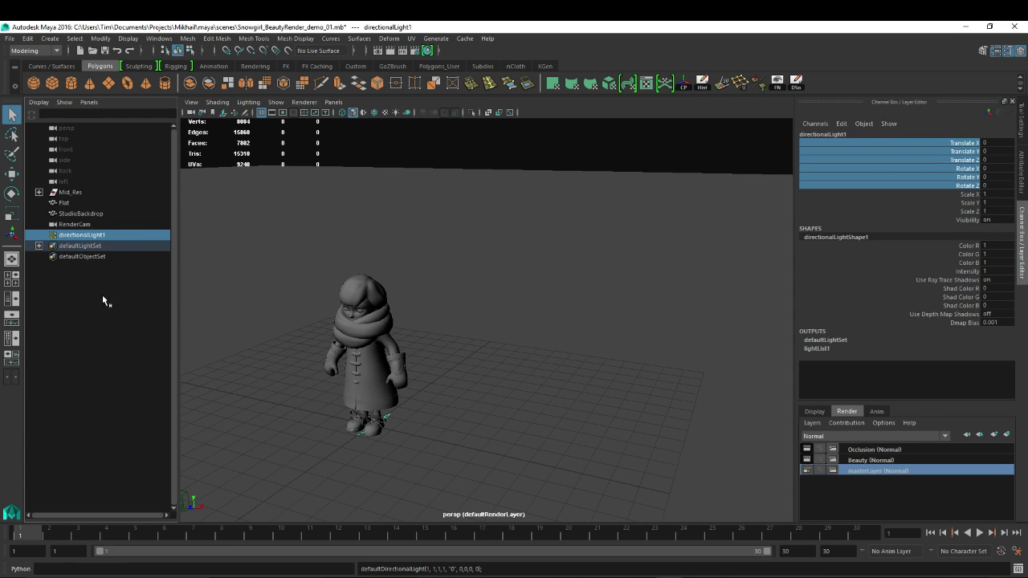
- Move the directional light above and in front of the character, to about X -3.96, Y 5.62, Z 4.26
key(w)
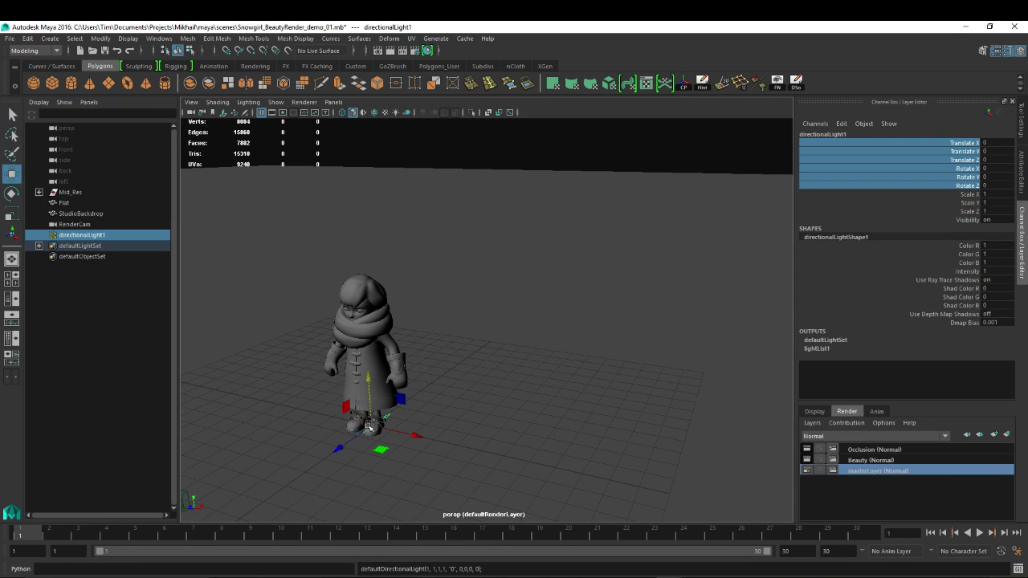
drag(367, 426, 232, 475)
alt+middle_drag(232, 474, 411, 384)
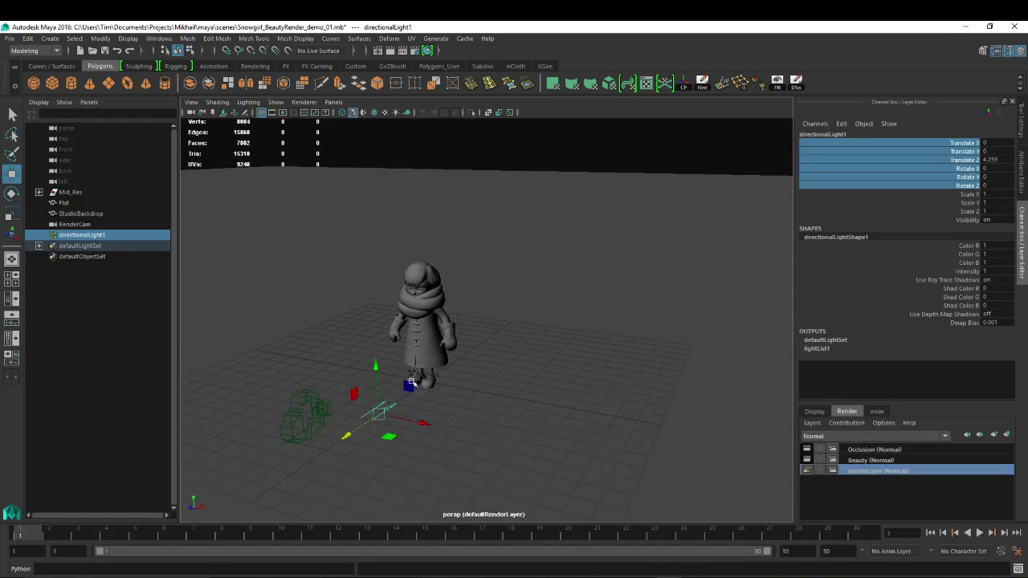
drag(376, 368, 366, 241)
key(t)
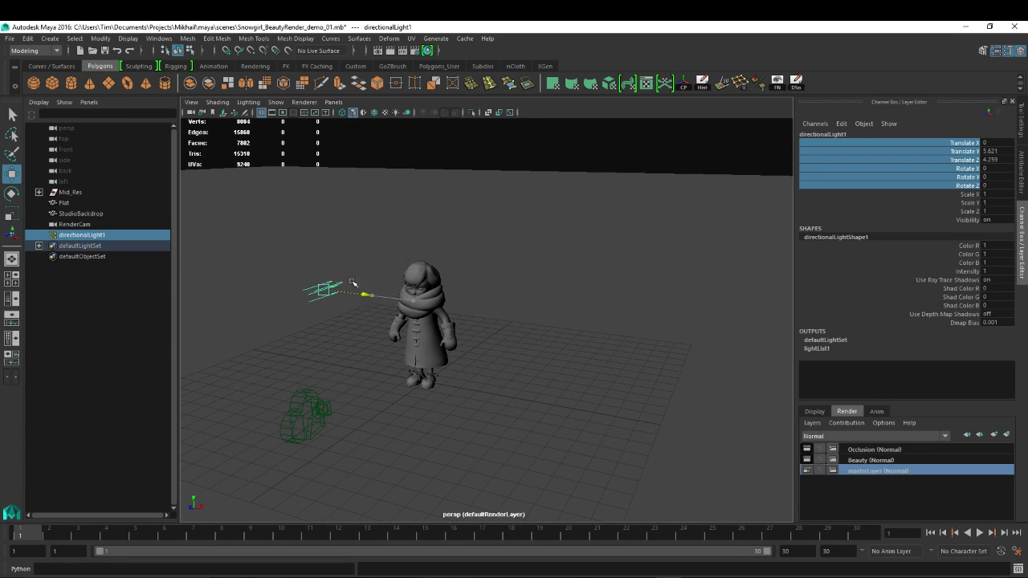
key(w)
drag(353, 283, 332, 282)
- Create two more directional lights in the scene
click(29, 39)
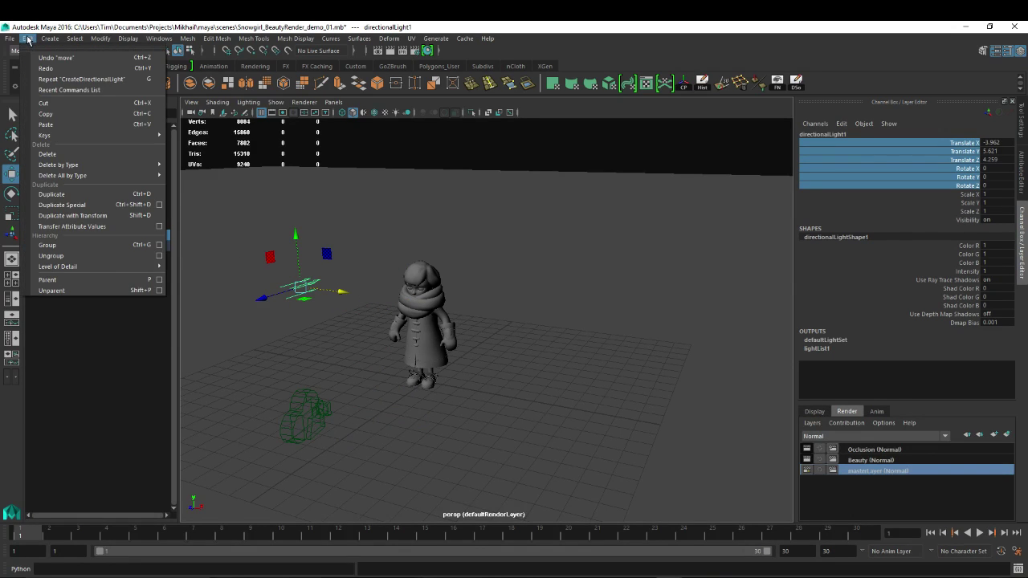
click(28, 39)
click(50, 38)
mouse_move(129, 98)
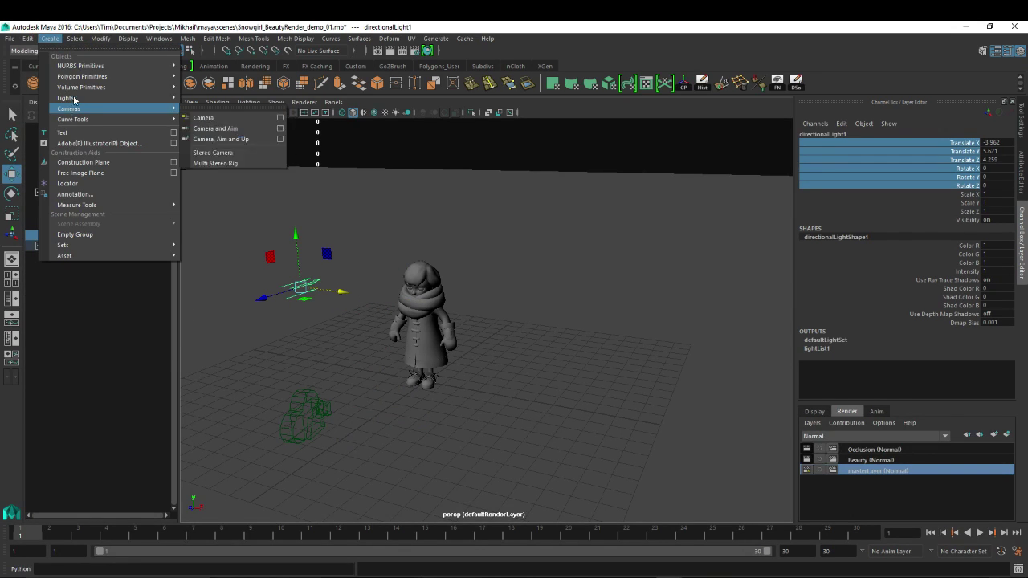
click(224, 118)
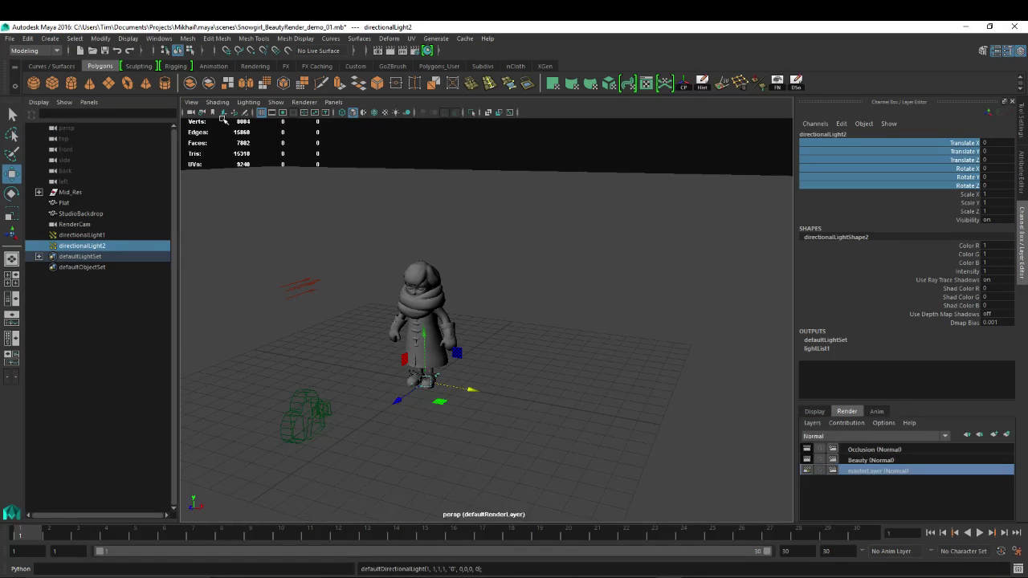
key(g)
- Group the three directional lights and name the group Directional_3_Pt
click(76, 234)
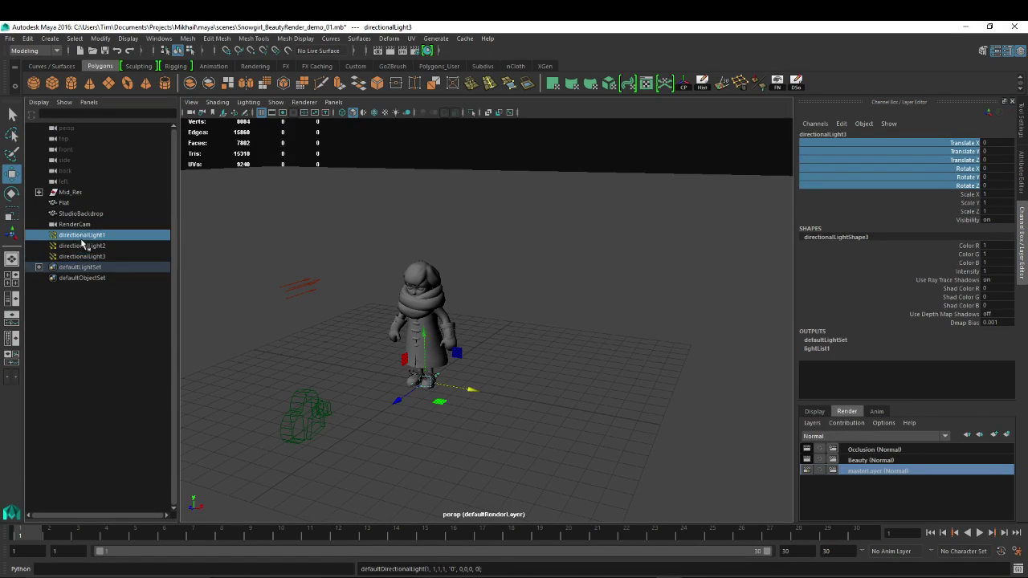
shift+click(87, 257)
key(ctrl+g)
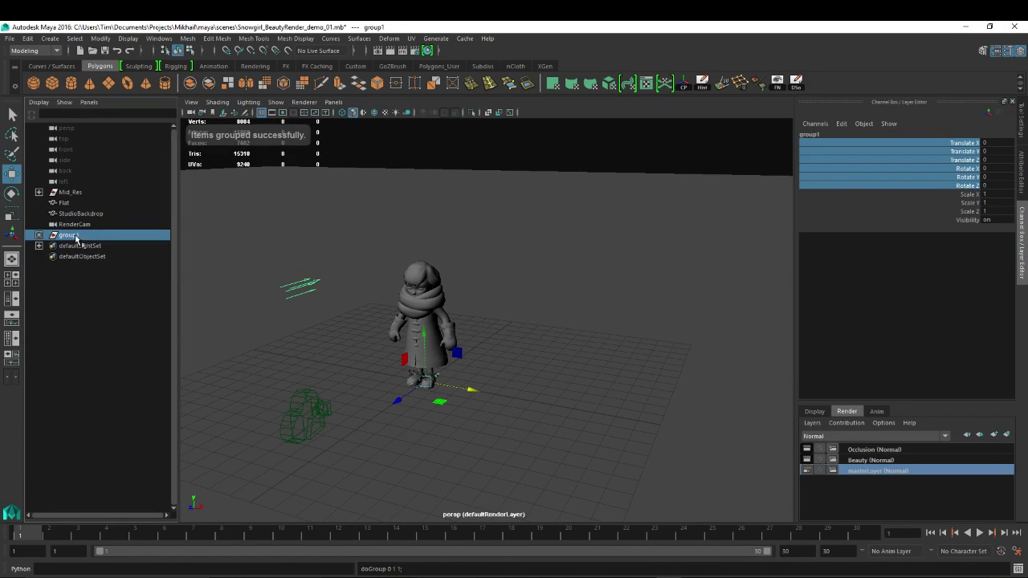
double_click(72, 235)
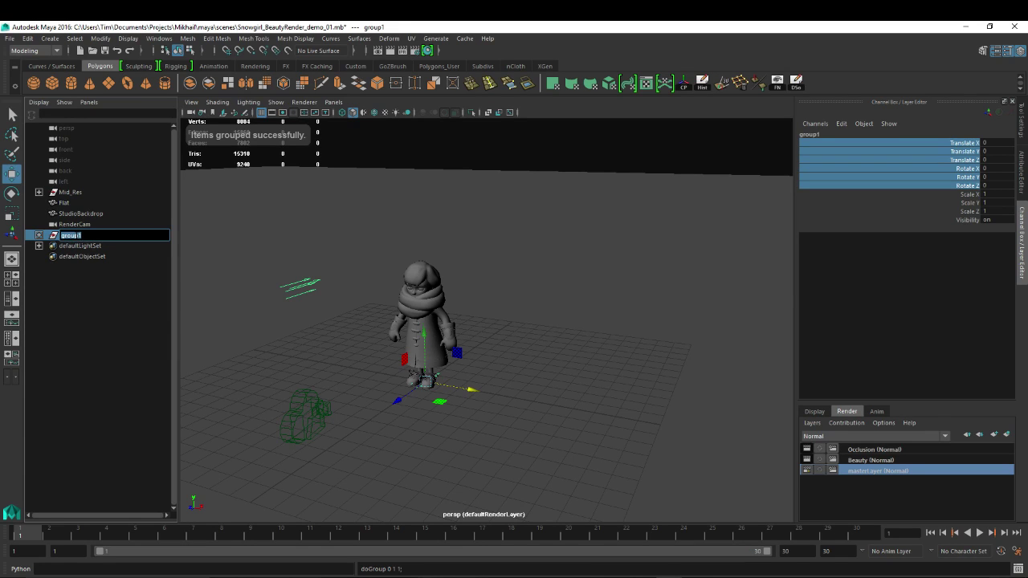
text(Direction_L_Pt)
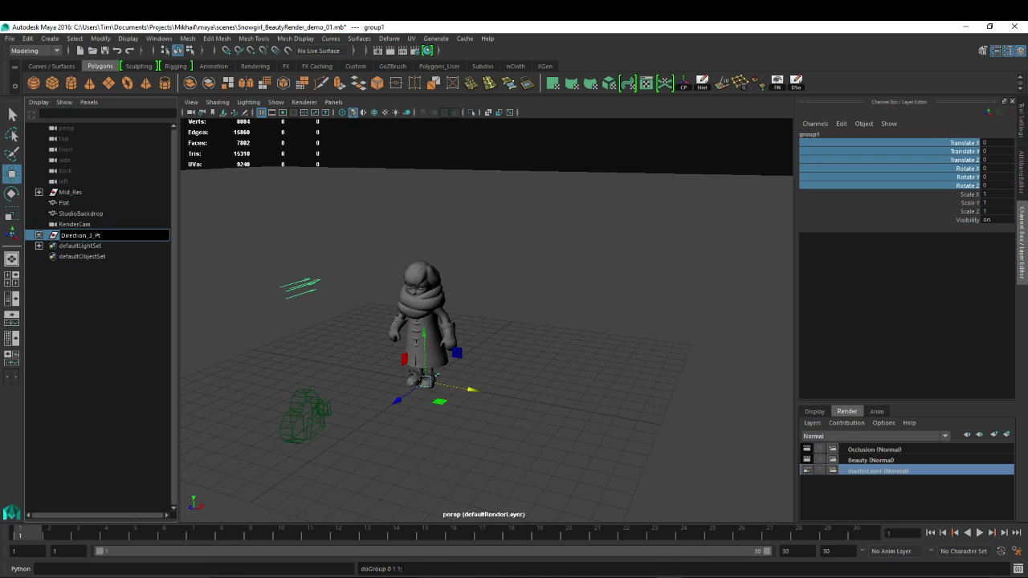
key(Return)
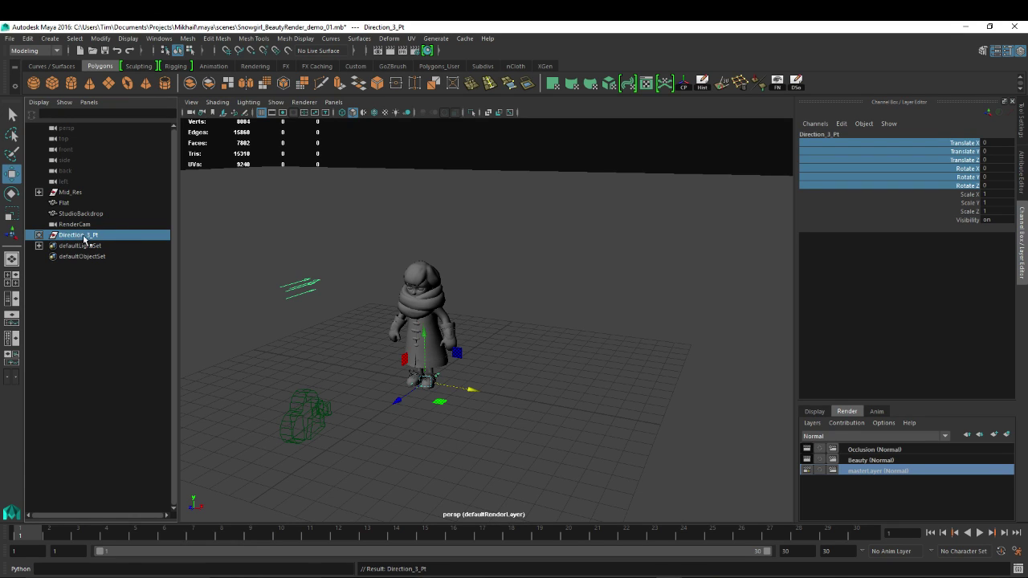
double_click(78, 236)
key(Escape)
text(al)
key(Return)
click(74, 225)
click(80, 236)
key(ctrl+h)
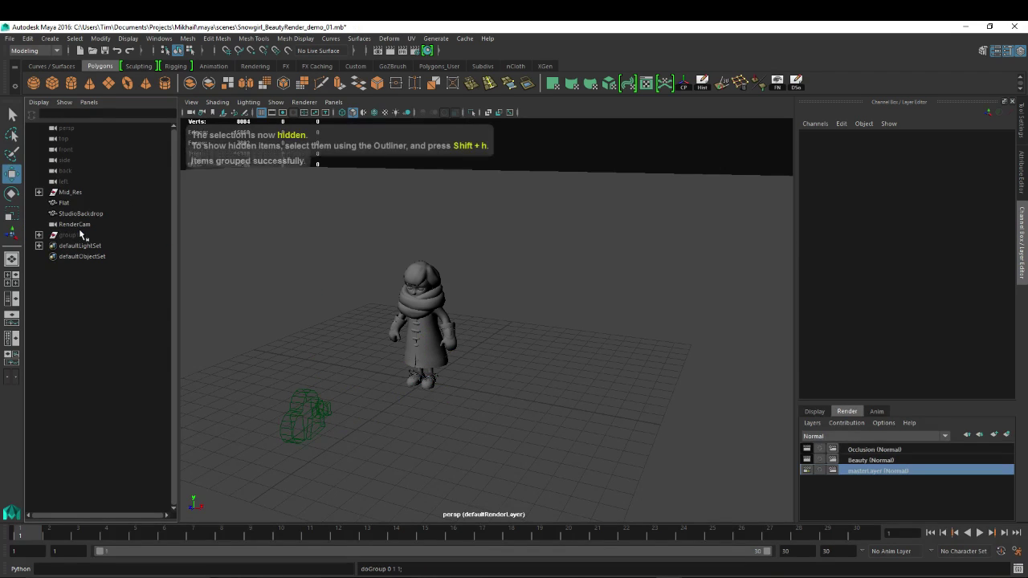
key(ctrl+g)
key(ctrl+z)
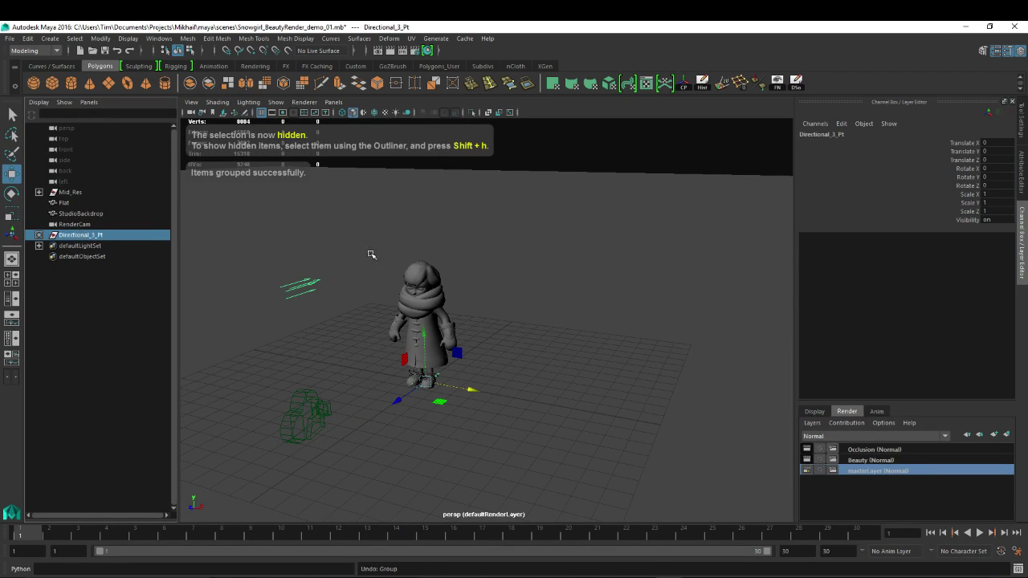
- Expand the Directional_3_Pt group and select directionalLight1 inside it
alt+drag(474, 328, 434, 329)
click(39, 235)
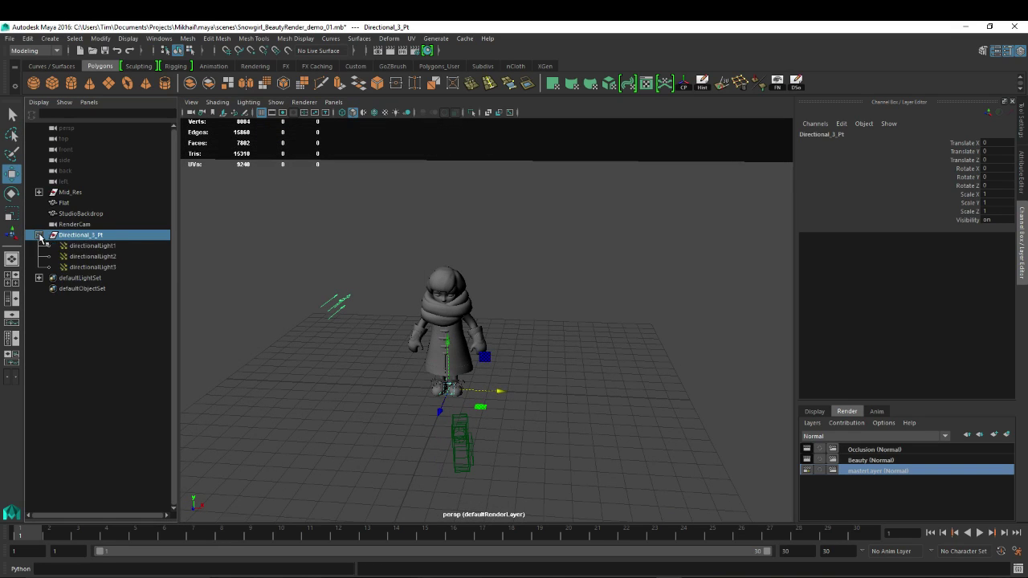
click(90, 246)
alt+drag(328, 324, 225, 285)
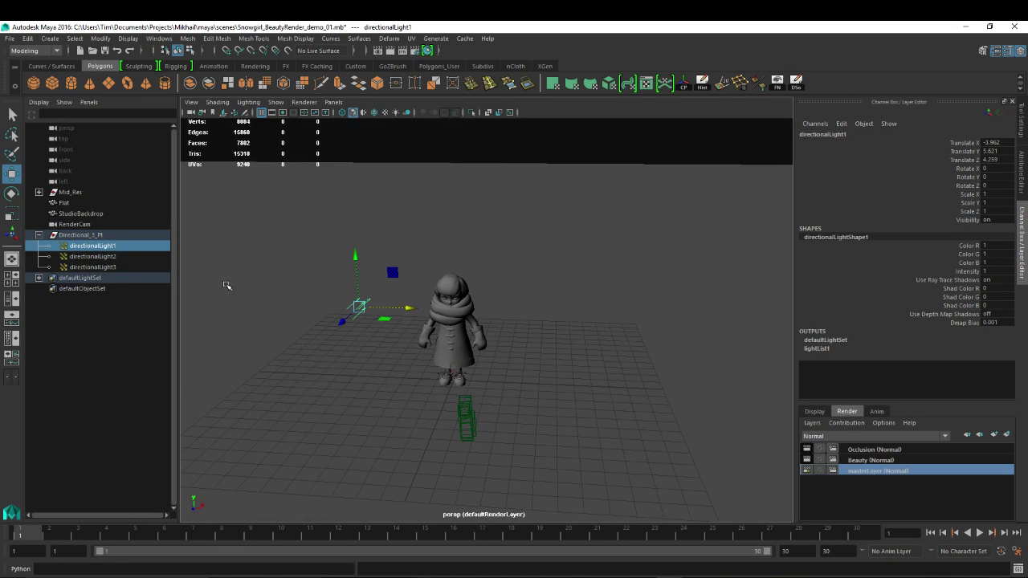
- Rename directionalLight1 as Fill and directionalLight2 as Key
click(103, 247)
double_click(92, 246)
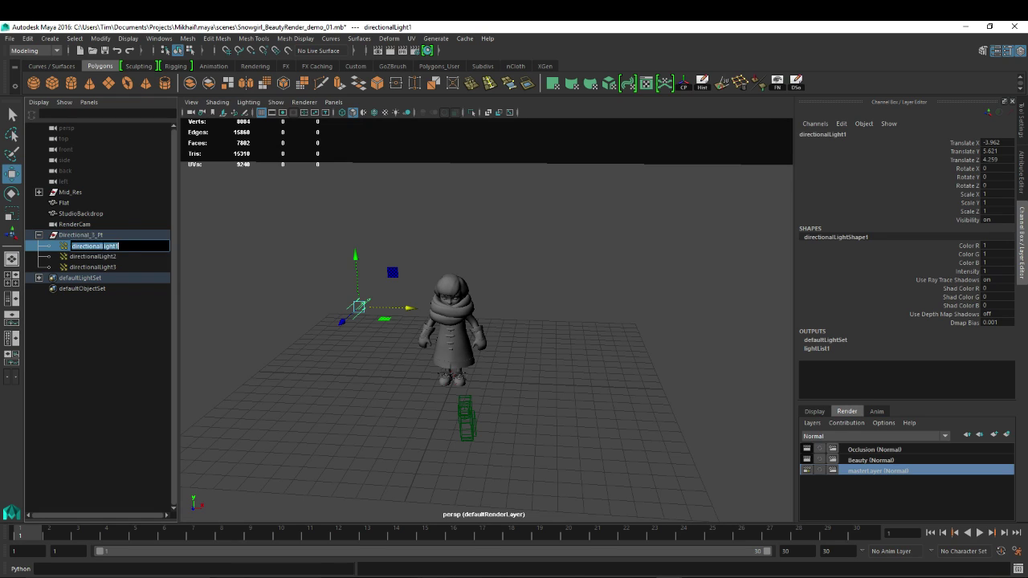
text(Fill)
key(Return)
double_click(109, 257)
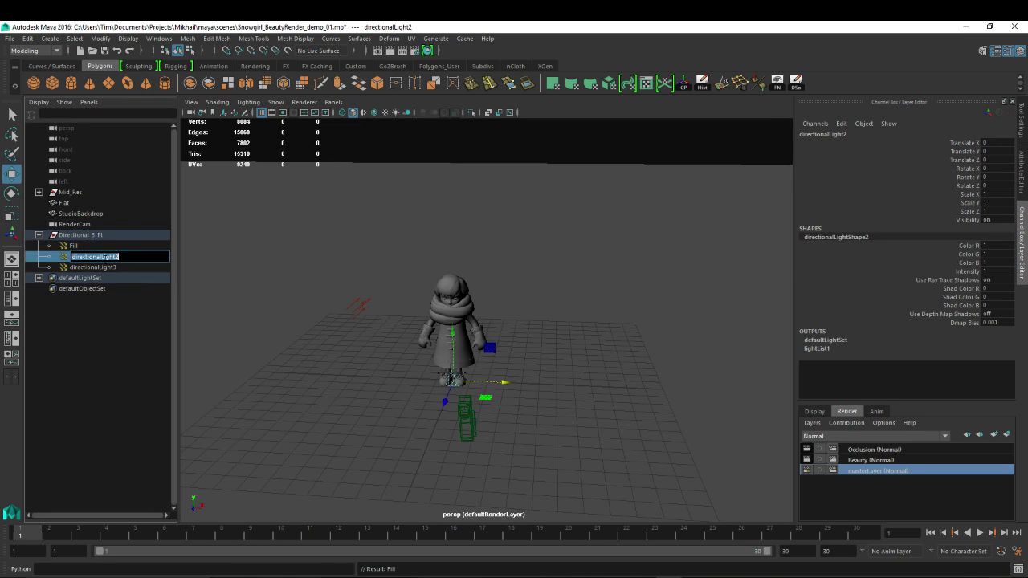
text(Key)
key(Return)
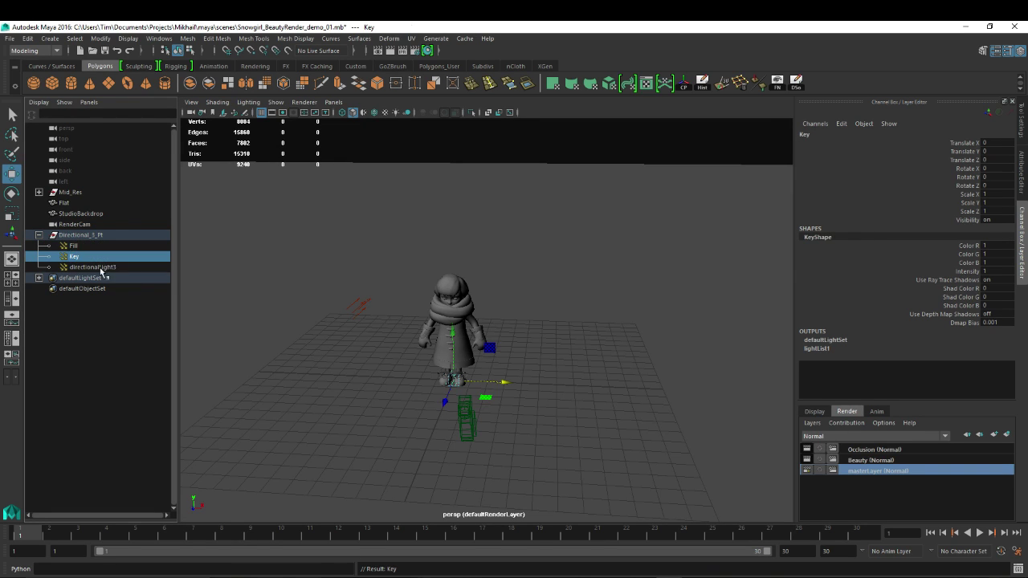
- Swap the names of the group's first two lights, making the first one Key and the second one Fill
double_click(74, 246)
text(Key)
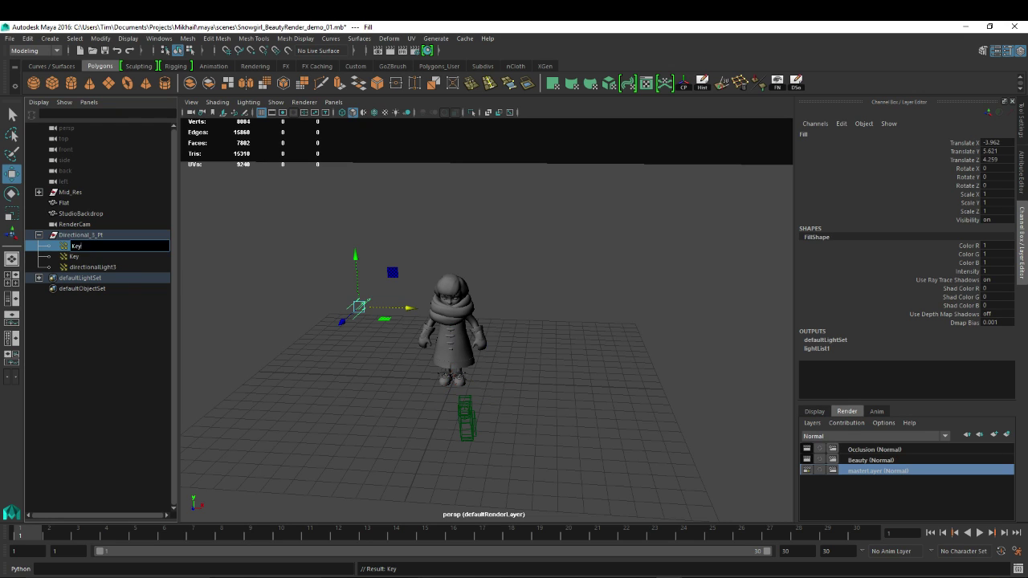
key(Return)
click(75, 256)
double_click(75, 256)
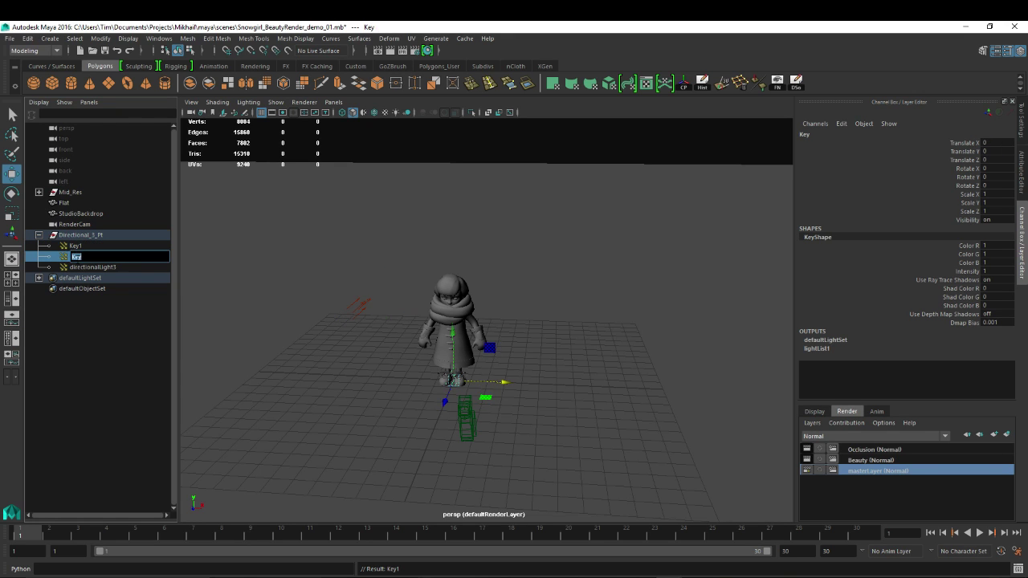
text(Fil)
key(Return)
double_click(75, 256)
text(l)
key(Return)
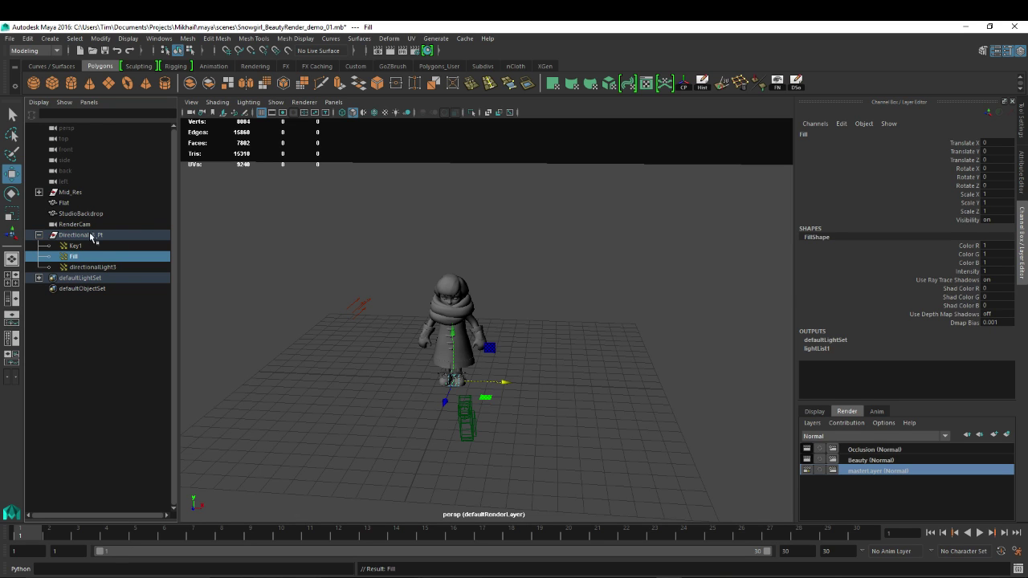
click(76, 246)
double_click(77, 246)
text(Key)
key(Return)
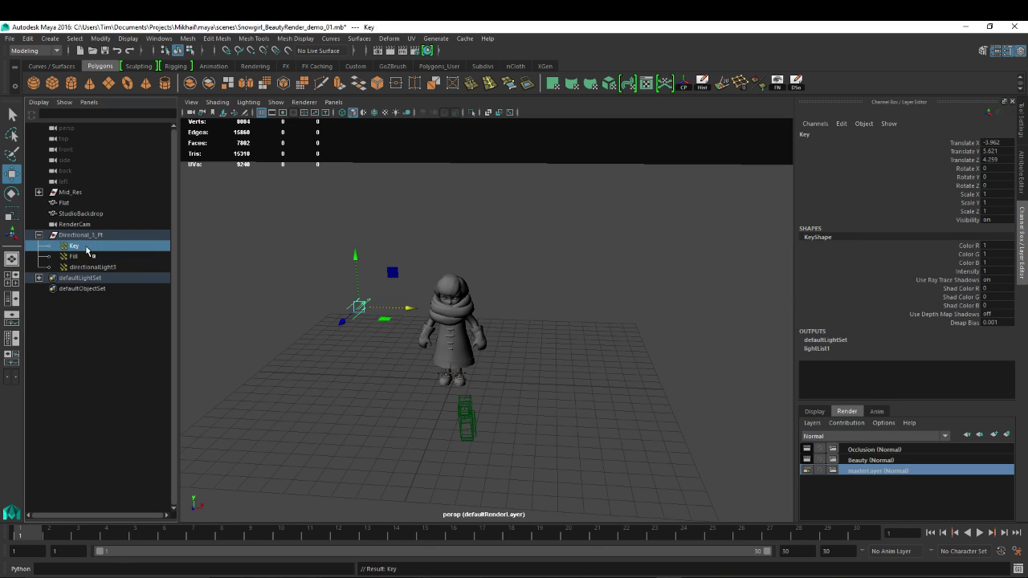
- Rename directionalLight3 in the Directional_3_Pt group as Rim
double_click(92, 267)
text(Rim)
key(Return)
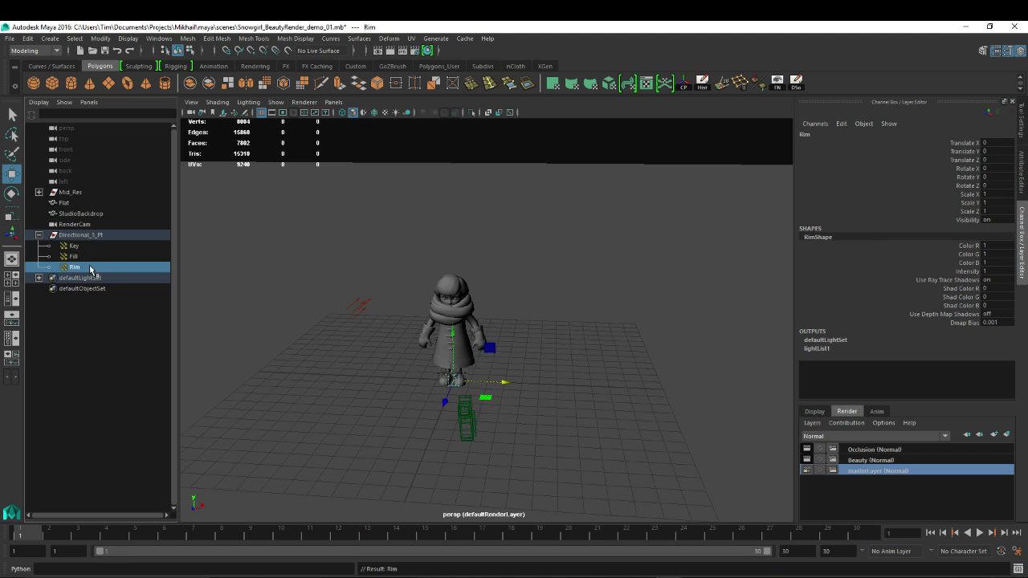
- Move the Key light to about X 4.2, Y 6.2, Z 7.2 and rotate it about X -24.4, Y 44.2 toward the character
click(79, 248)
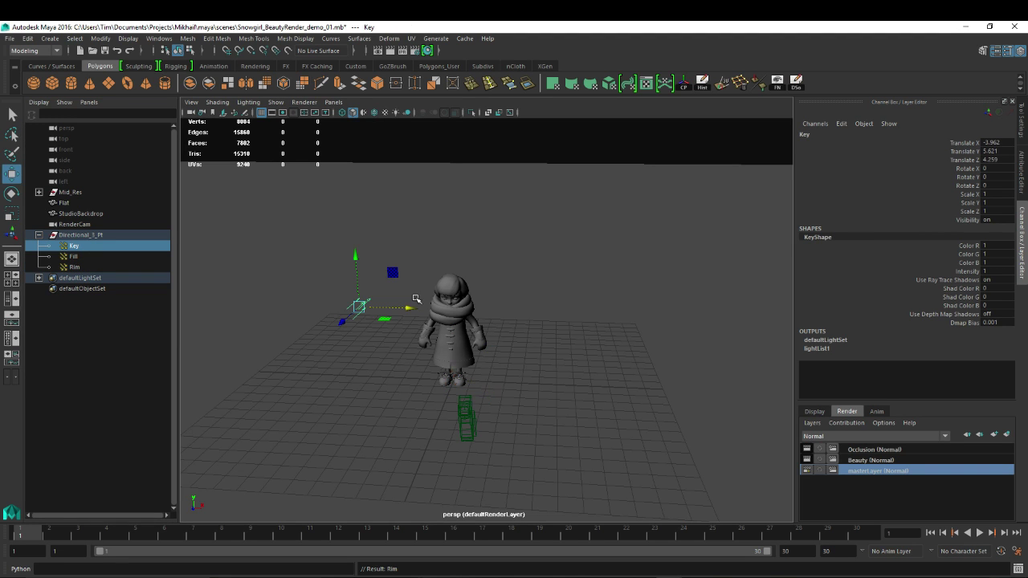
drag(408, 309, 426, 327)
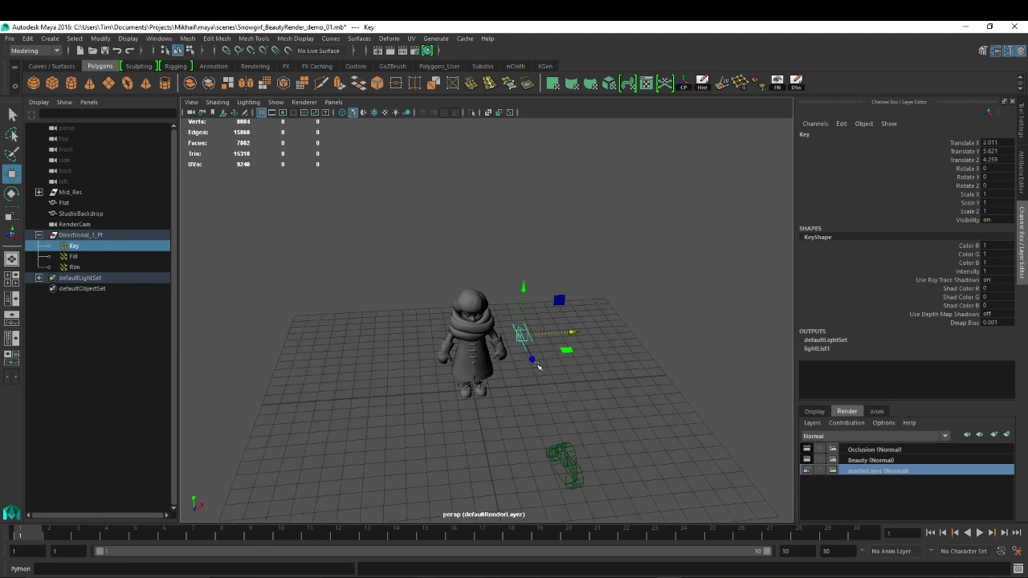
drag(538, 367, 630, 337)
key(e)
key(w)
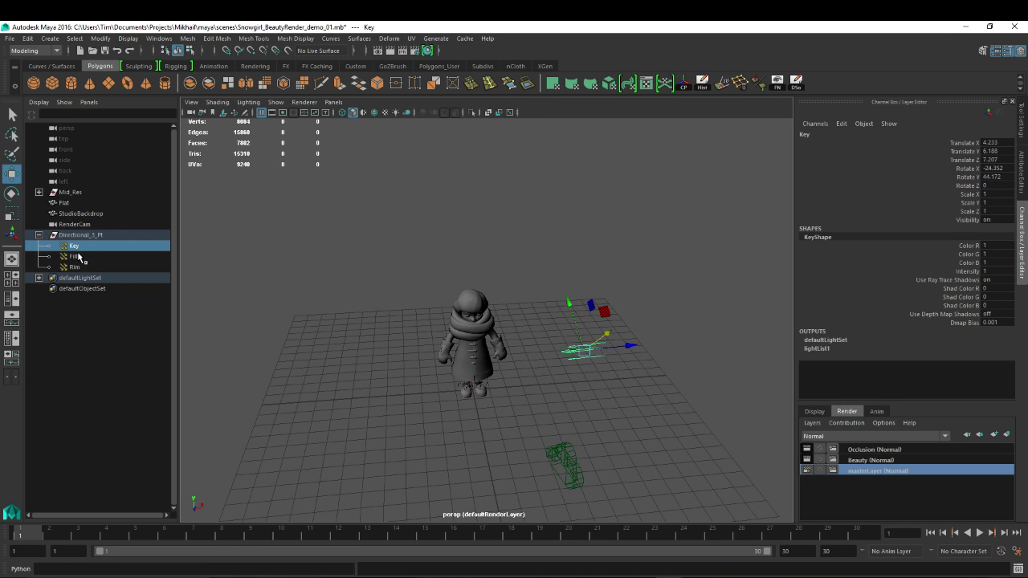
- Refine the Key light's aim to a rotation of about X -20.7, Y 40.6, Z 2.1
alt+drag(552, 351, 524, 322)
key(e)
alt+right_drag(530, 337, 562, 433)
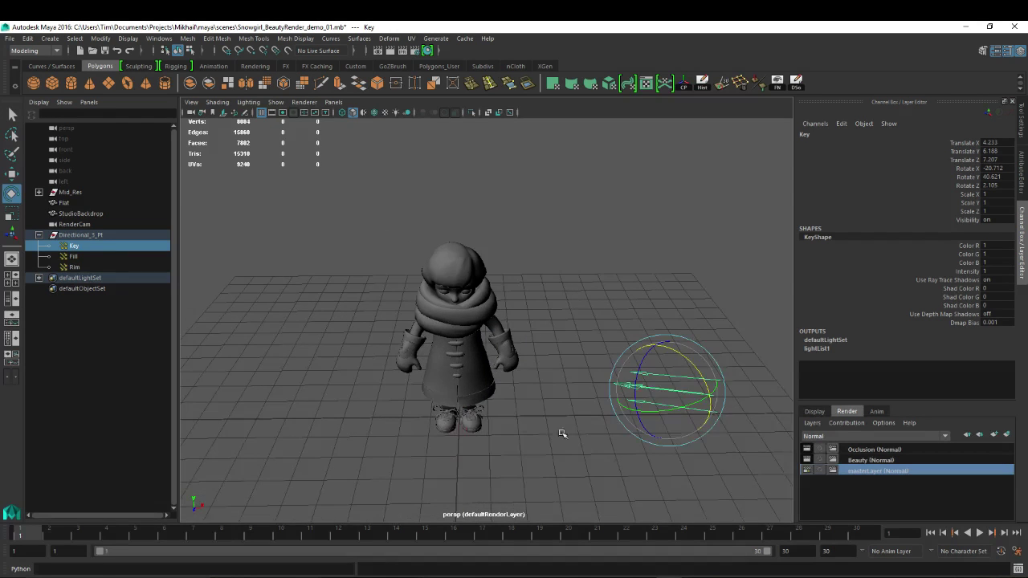
alt+drag(563, 434, 564, 383)
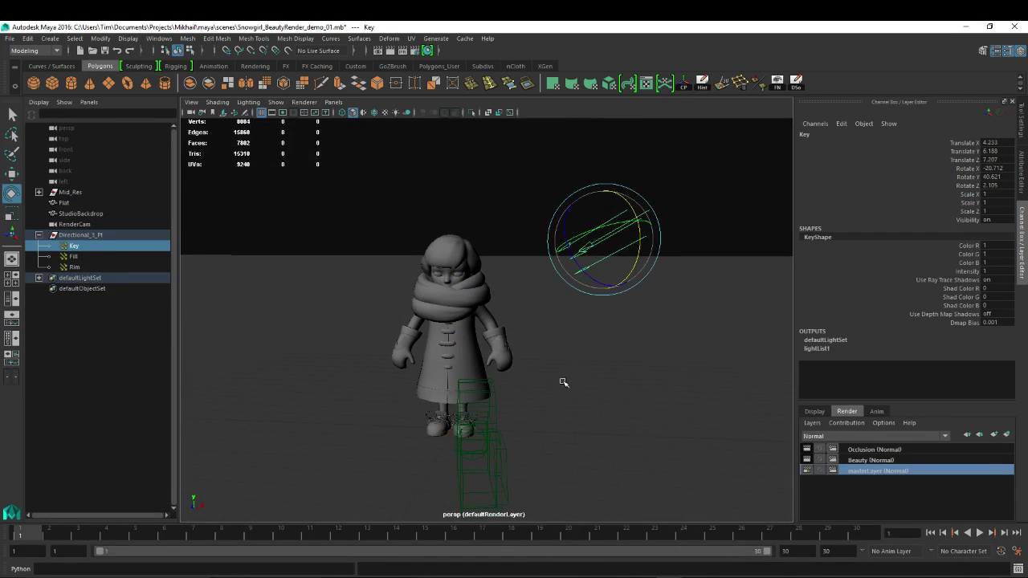
- Hide the Fill and Rim lights and look through RenderCam in the viewport
click(72, 256)
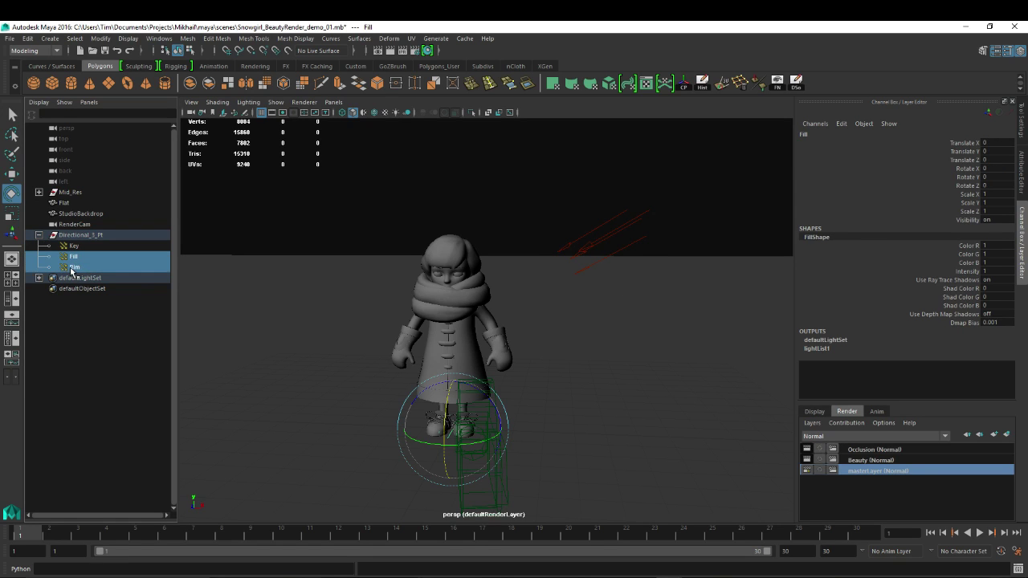
key(ctrl+h)
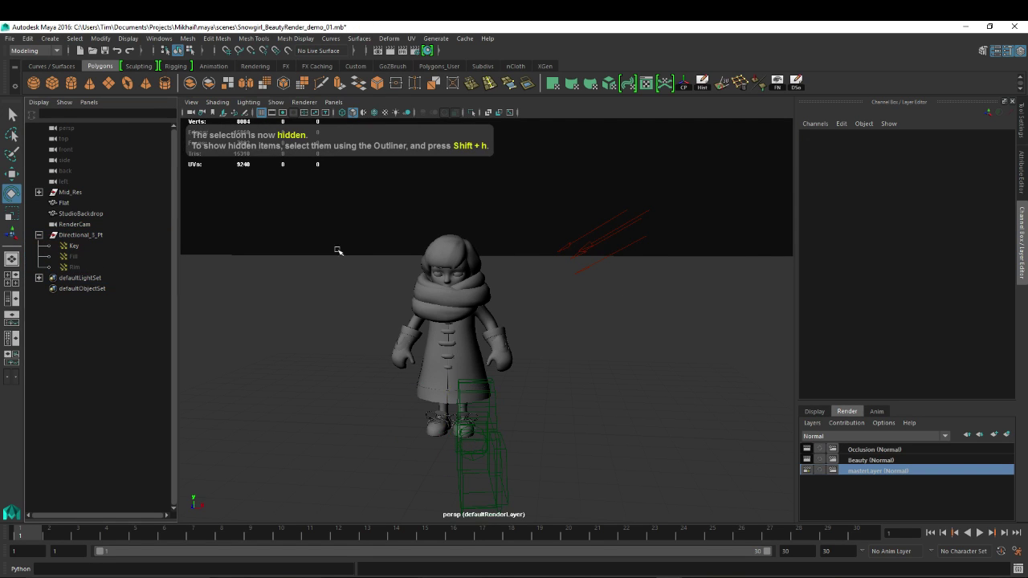
click(334, 102)
mouse_move(385, 112)
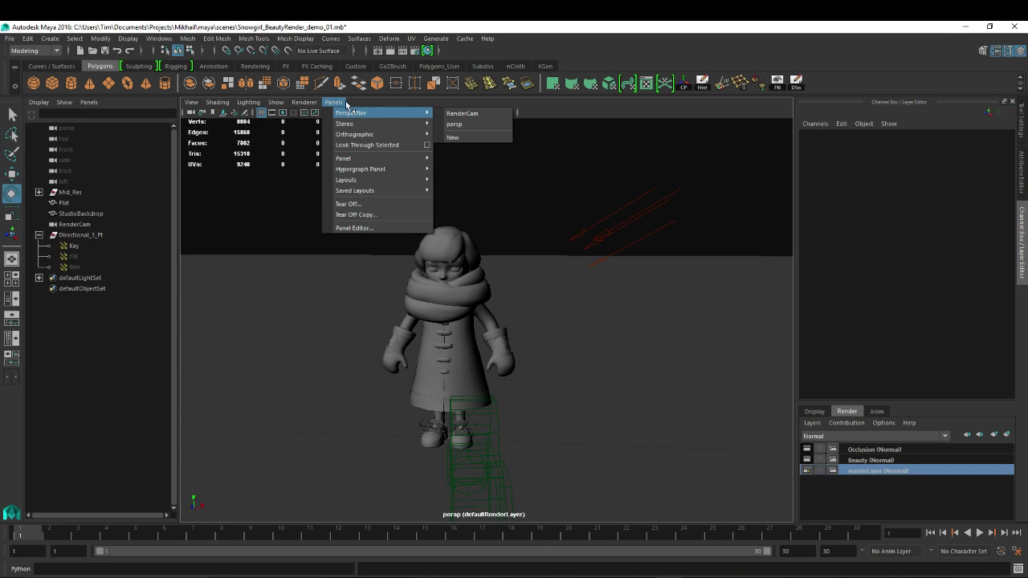
click(463, 115)
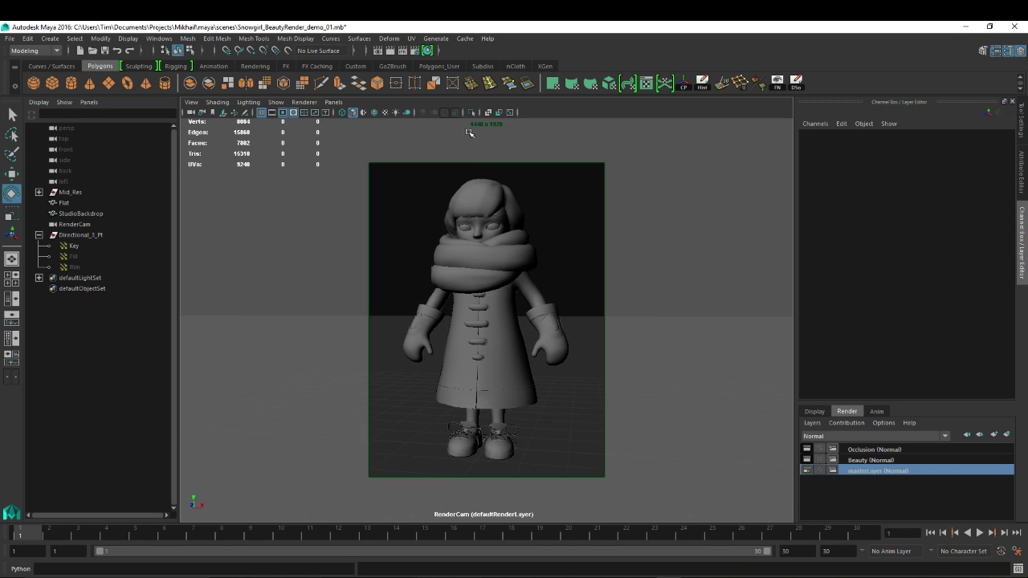
- Render the RenderCam view with only the Key light, and set the render test resolution to 50% (720x960)
click(73, 249)
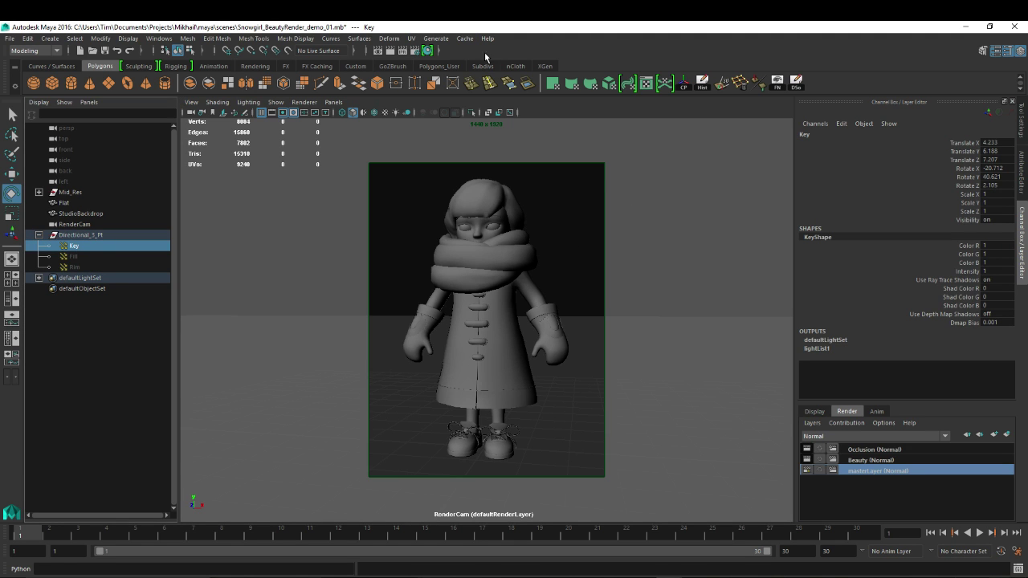
click(391, 49)
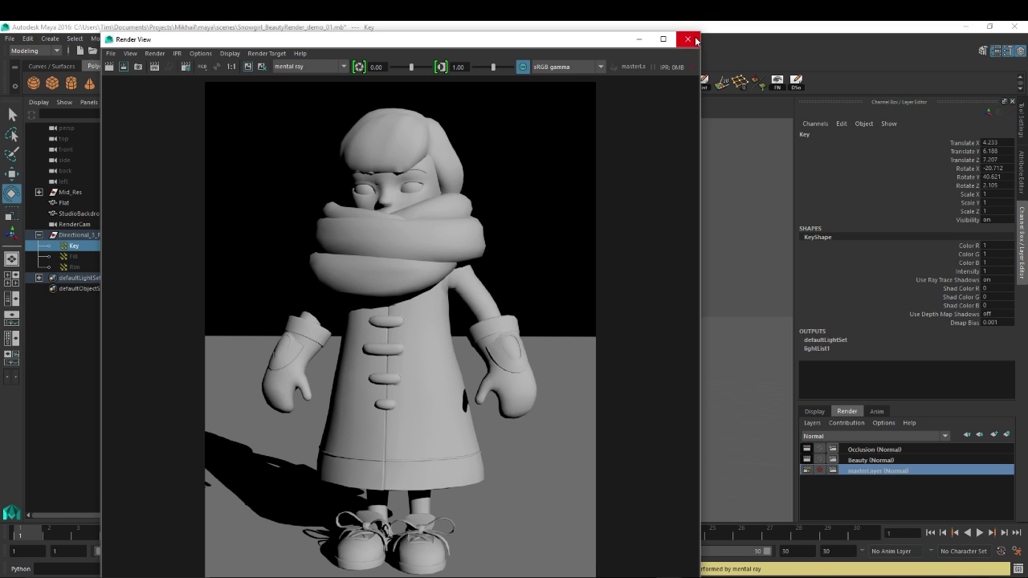
click(230, 53)
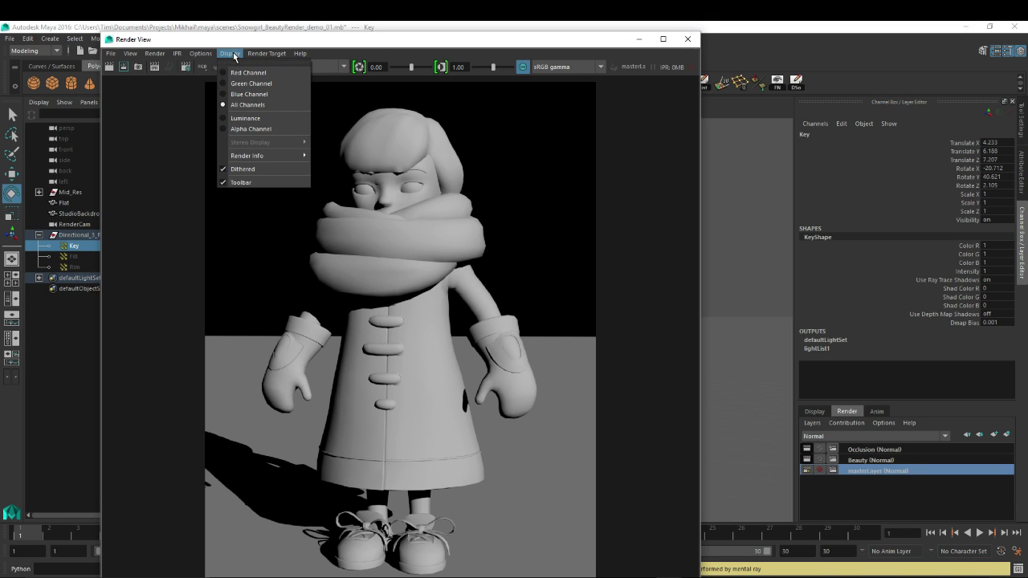
mouse_move(201, 53)
mouse_move(277, 96)
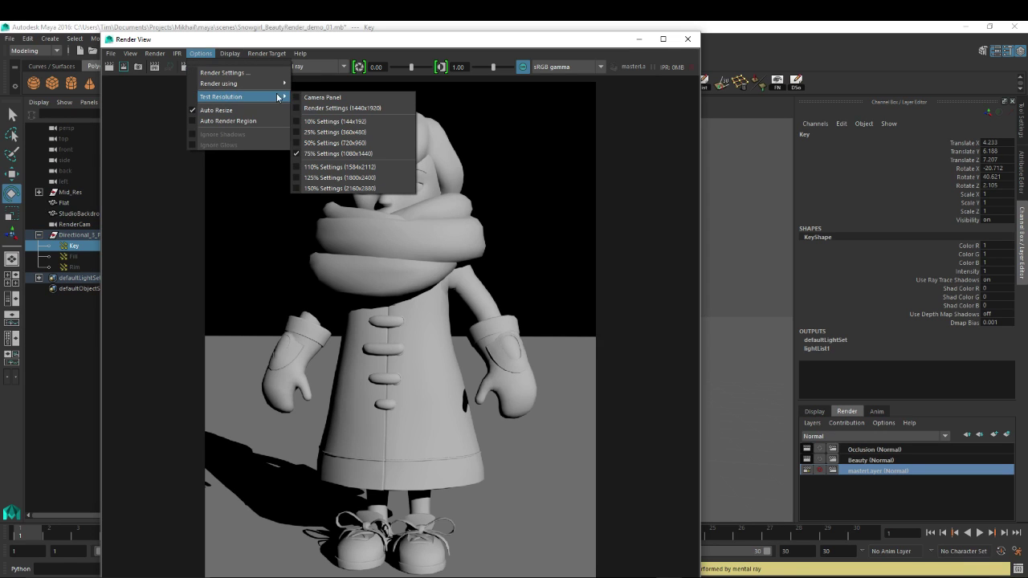
click(332, 143)
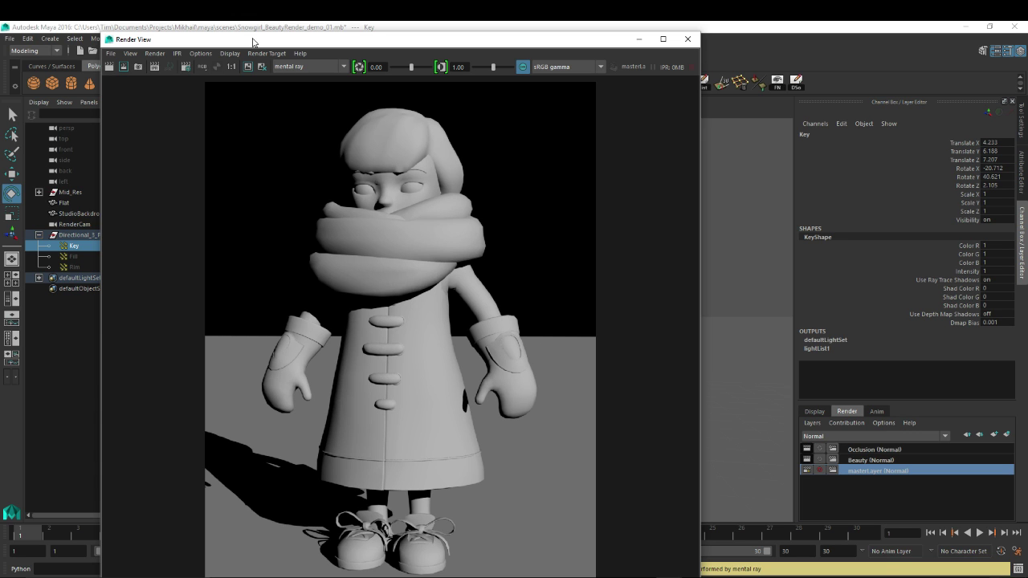
drag(257, 41, 265, 42)
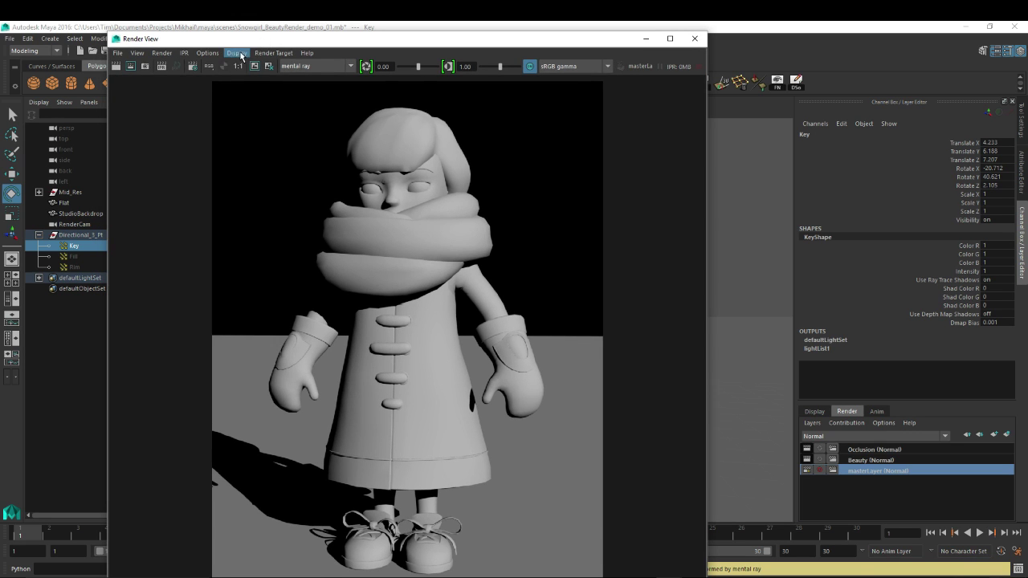
click(696, 39)
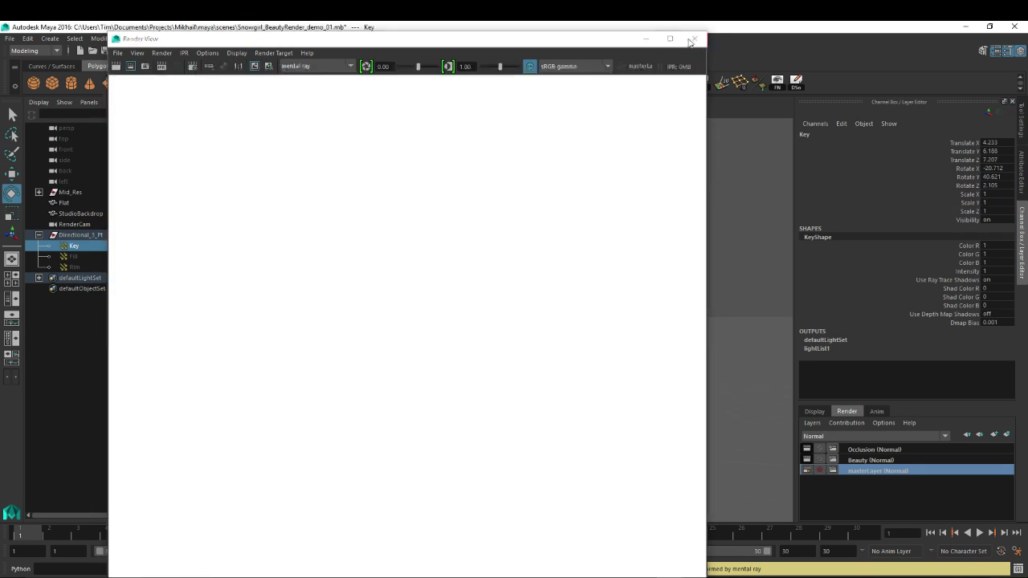
- Lower the masterLayer's mental ray Lighting Quality and MILA Material Quality to 0.50
click(416, 49)
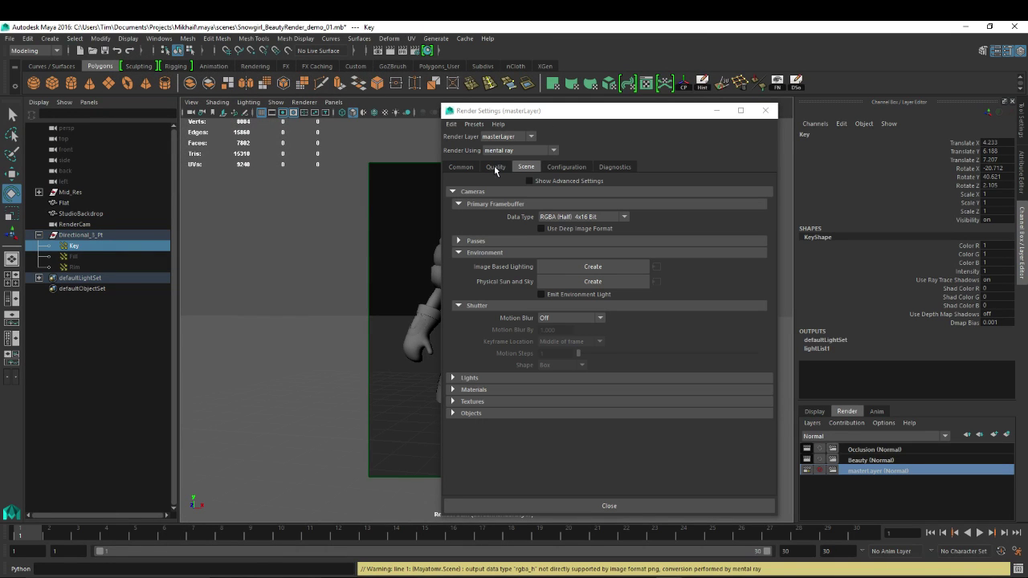
click(496, 168)
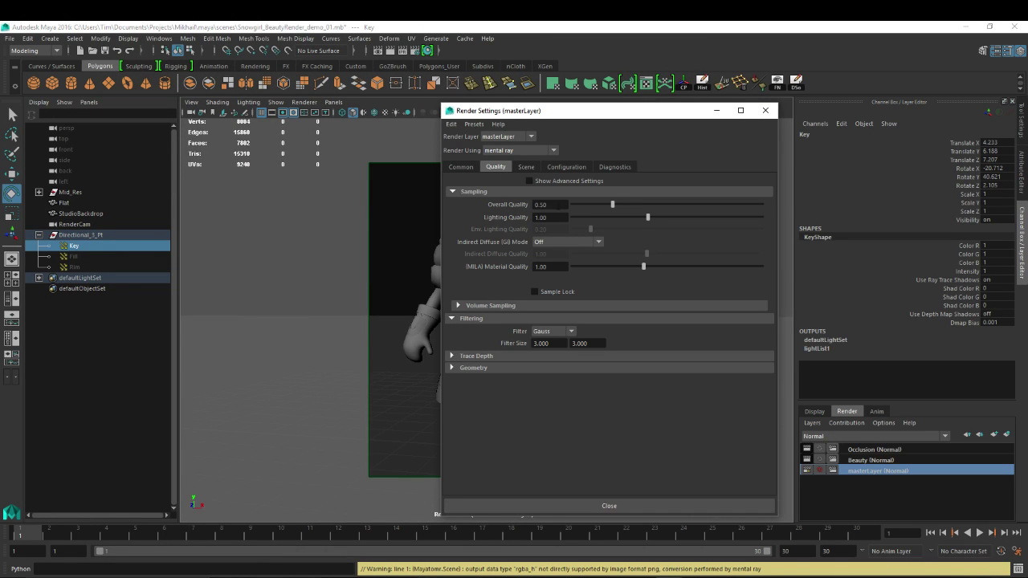
double_click(541, 217)
text(0.52)
key(Return)
text(0.50)
key(Return)
double_click(556, 268)
text(0.50)
key(Return)
- Choose the sampling filter type and review the Scene and Common render settings for masterLayer
click(569, 332)
click(551, 345)
click(527, 166)
click(458, 167)
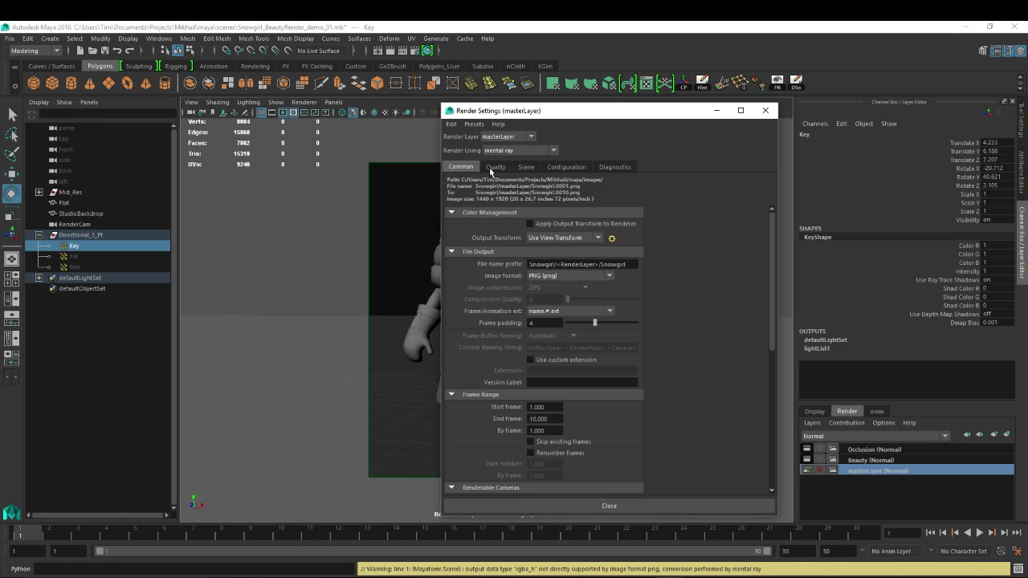
click(491, 168)
click(766, 110)
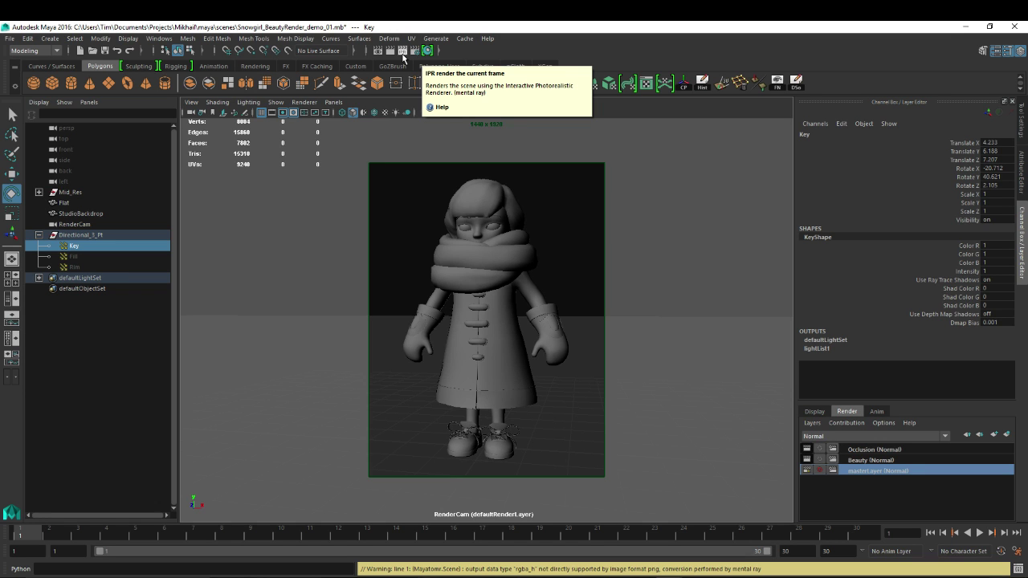
- Start an IPR render of the current frame and define a tuning region over the character's head and scarf
click(403, 55)
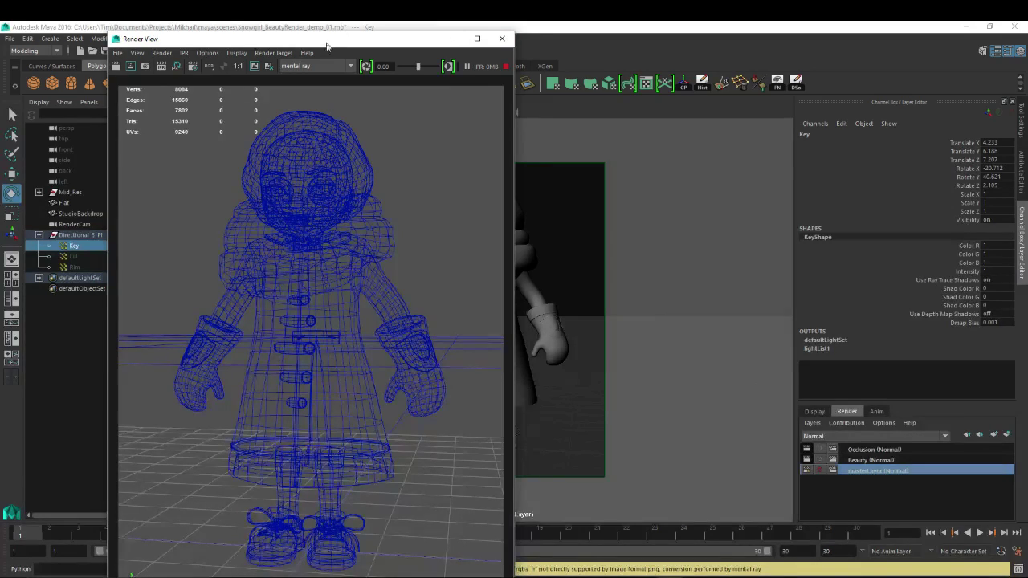
drag(328, 39, 344, 20)
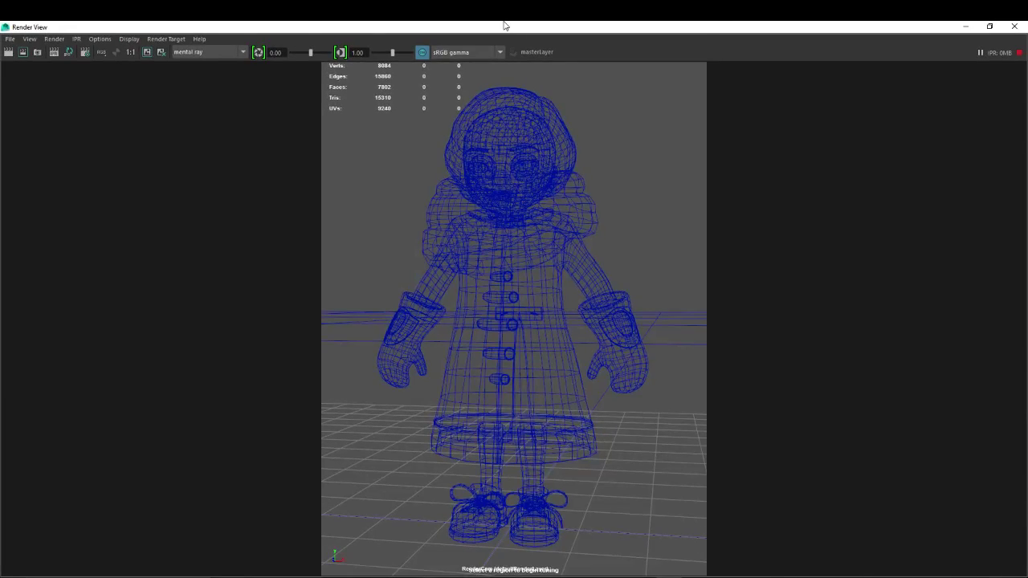
drag(505, 25, 452, 43)
click(376, 59)
mouse_move(348, 59)
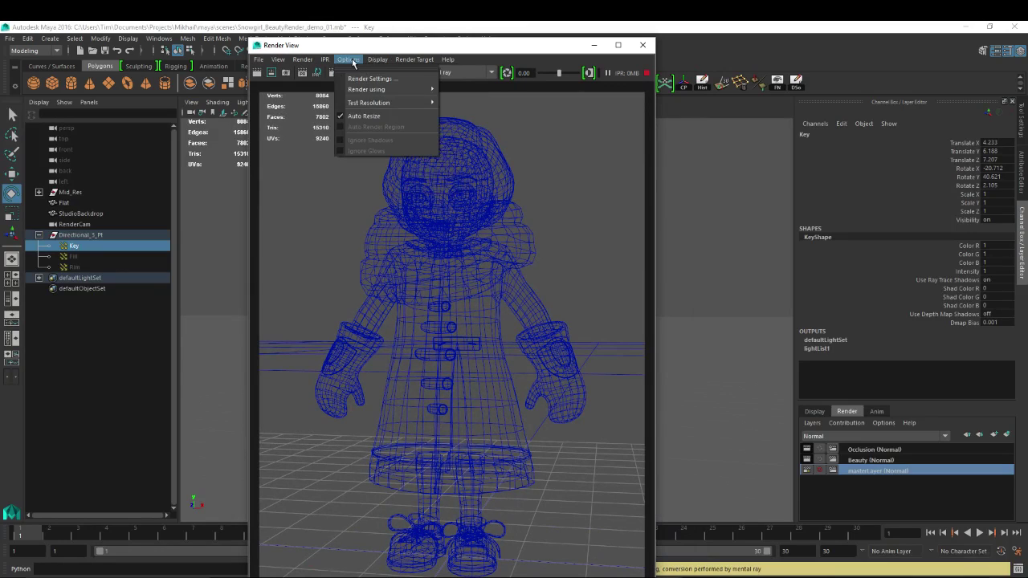
mouse_move(374, 103)
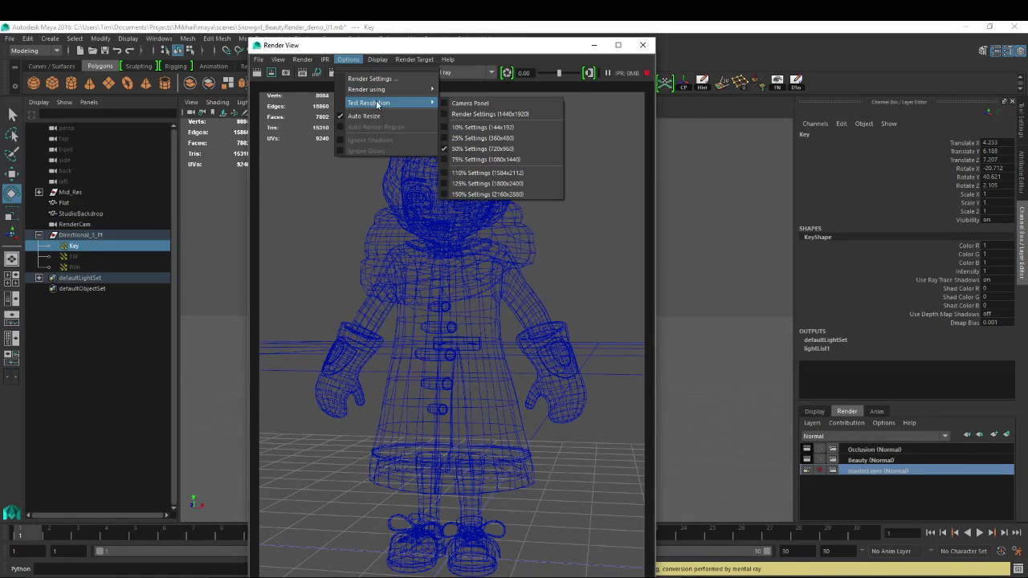
click(506, 142)
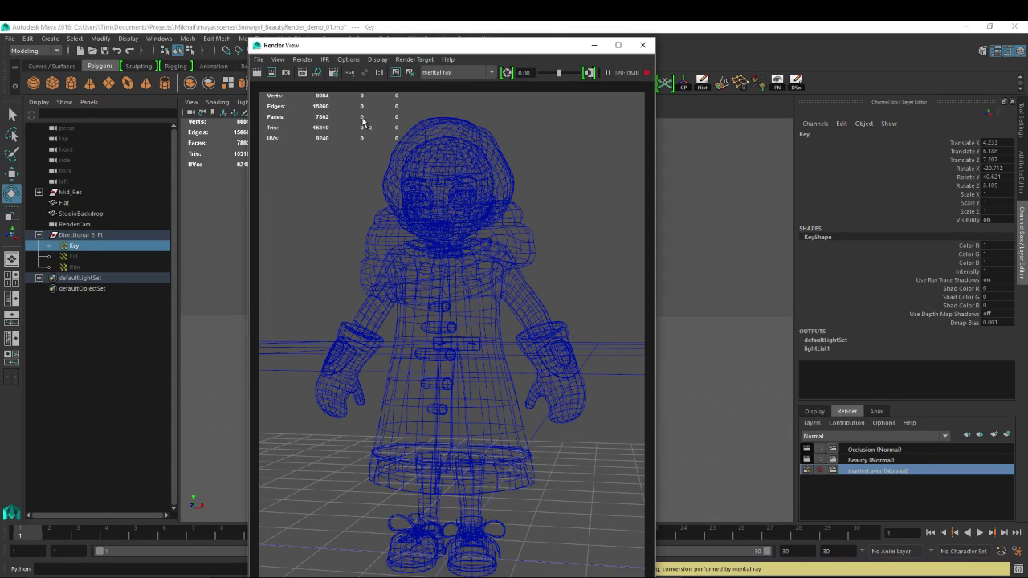
drag(313, 102, 594, 330)
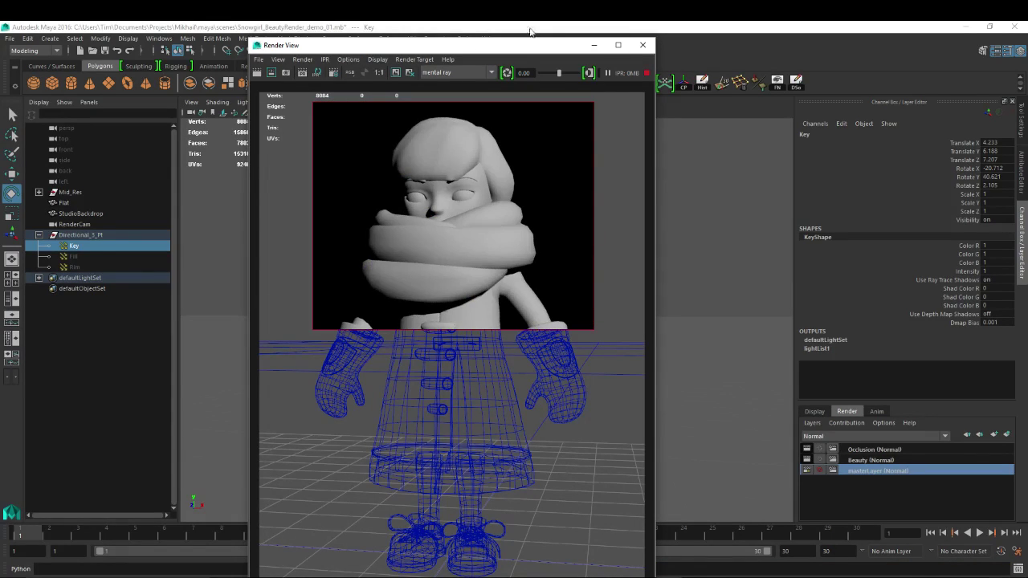
- Set the Key light's intensity to 1.1 while the IPR render updates
drag(492, 56, 476, 57)
click(77, 246)
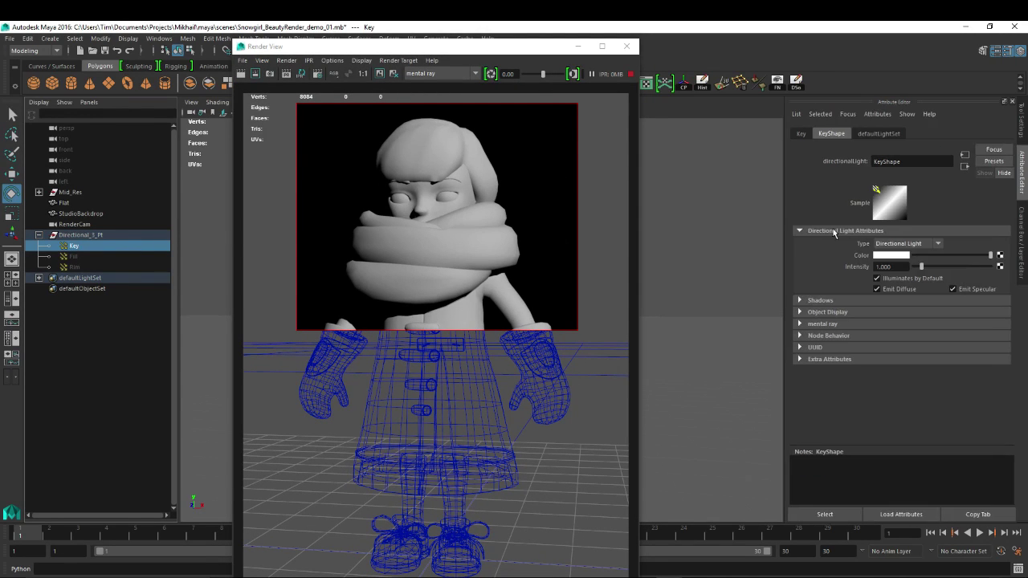
key(ctrl+a)
click(884, 266)
key(BackSpace)
key(Return)
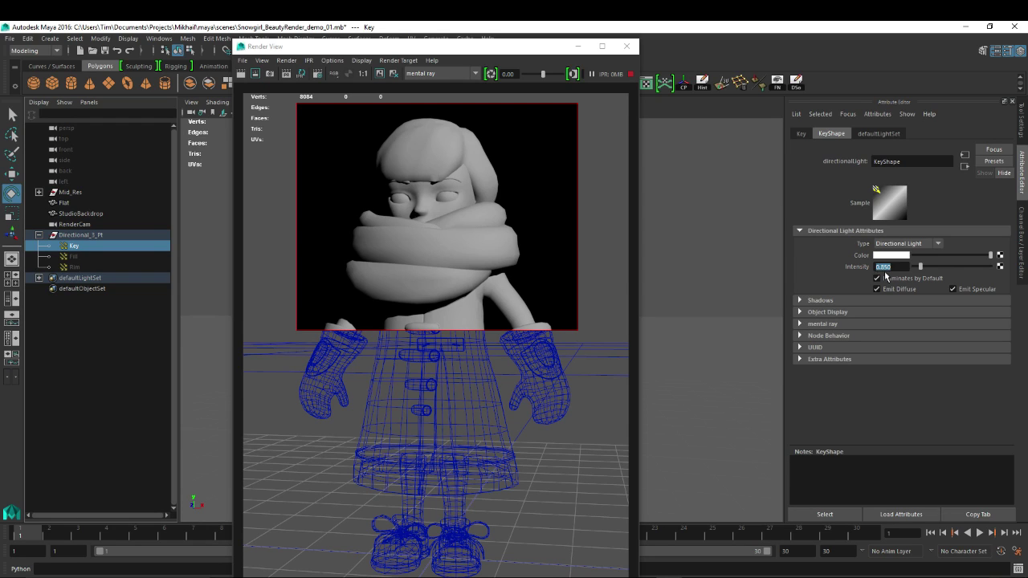
key(BackSpace)
text(1.5)
key(Return)
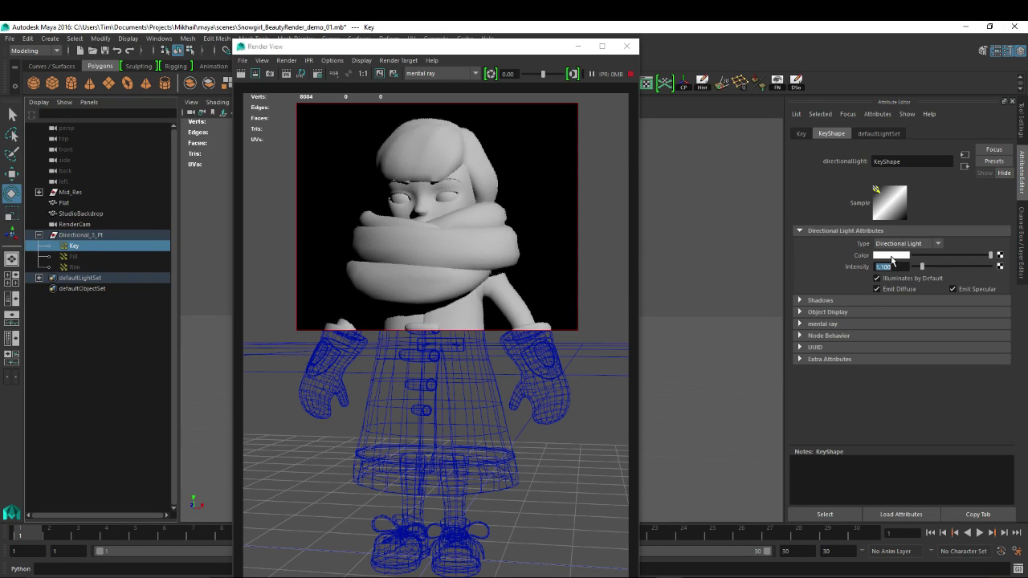
- Tint the Key light a pale warm yellow with a hue of about 41.5 and a saturation of about 0.12
click(892, 255)
click(841, 287)
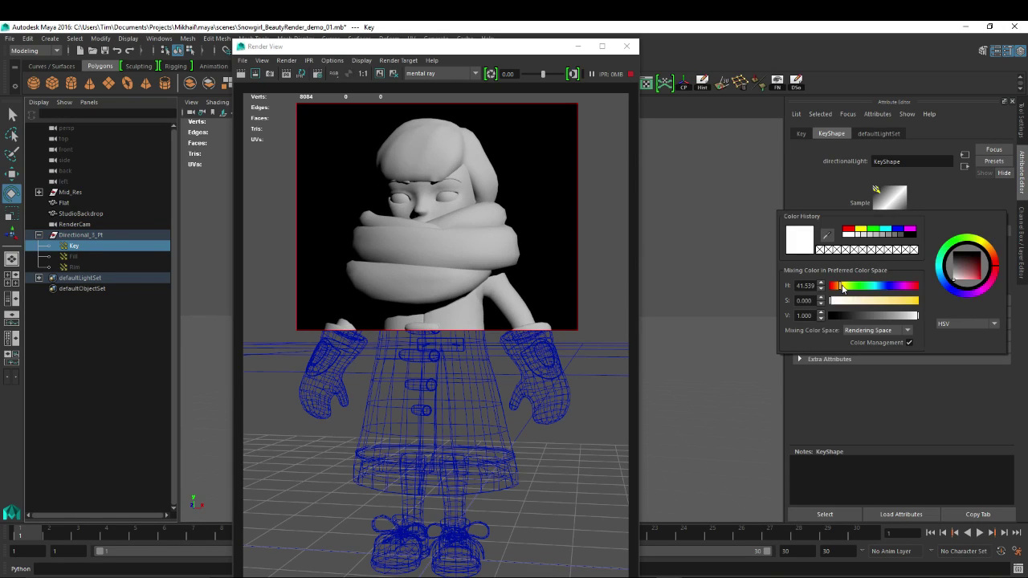
click(836, 301)
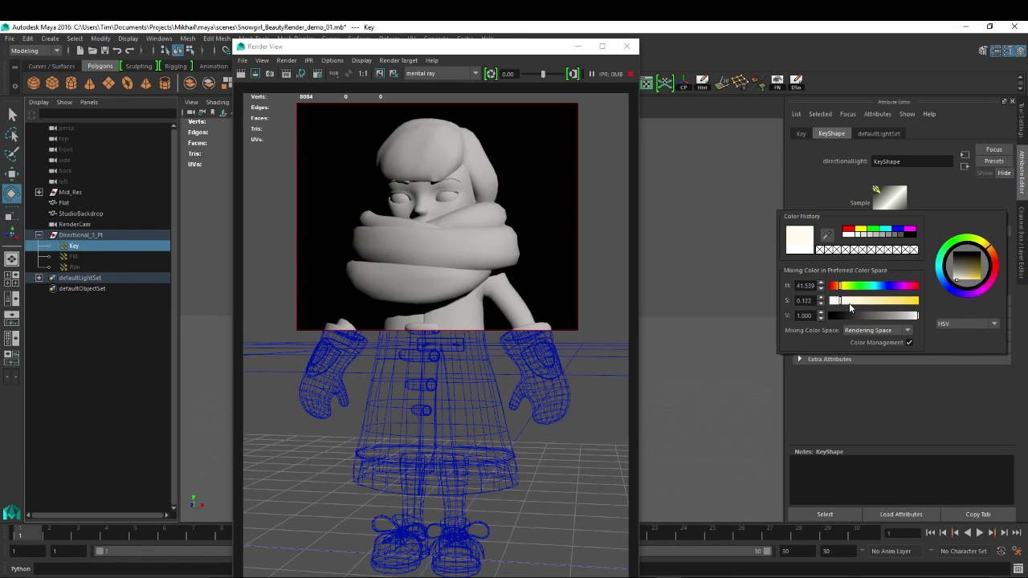
click(845, 302)
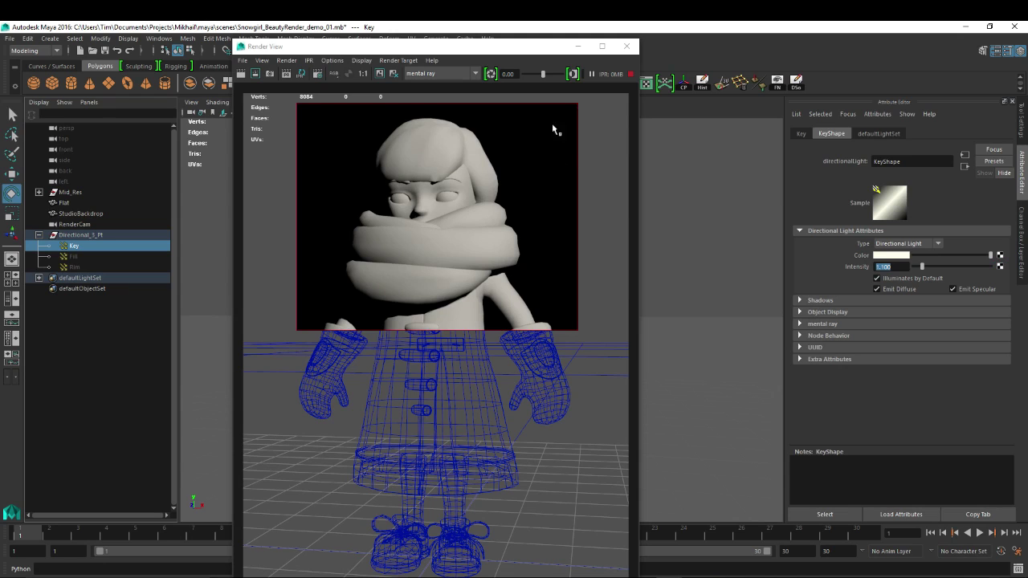
- Render further IPR regions over one mitten and the buttoned front of the coat to check the warm tint
drag(419, 50, 411, 47)
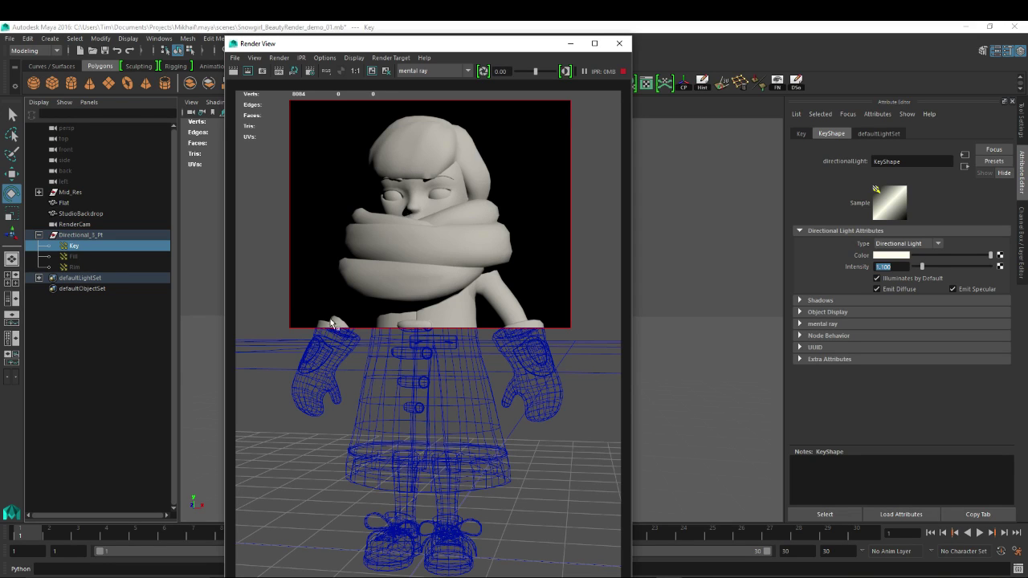
drag(275, 285, 408, 465)
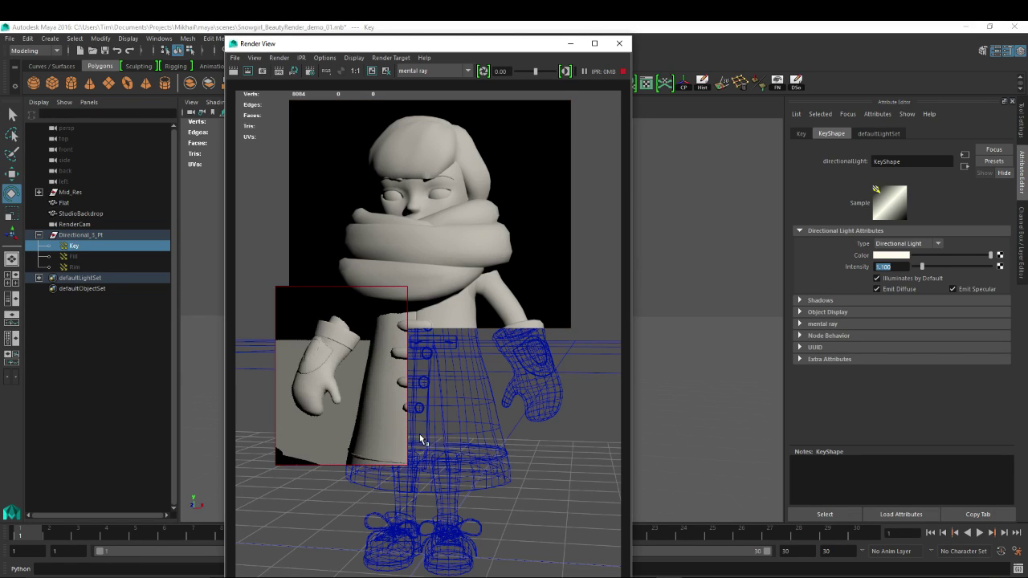
drag(390, 328, 489, 413)
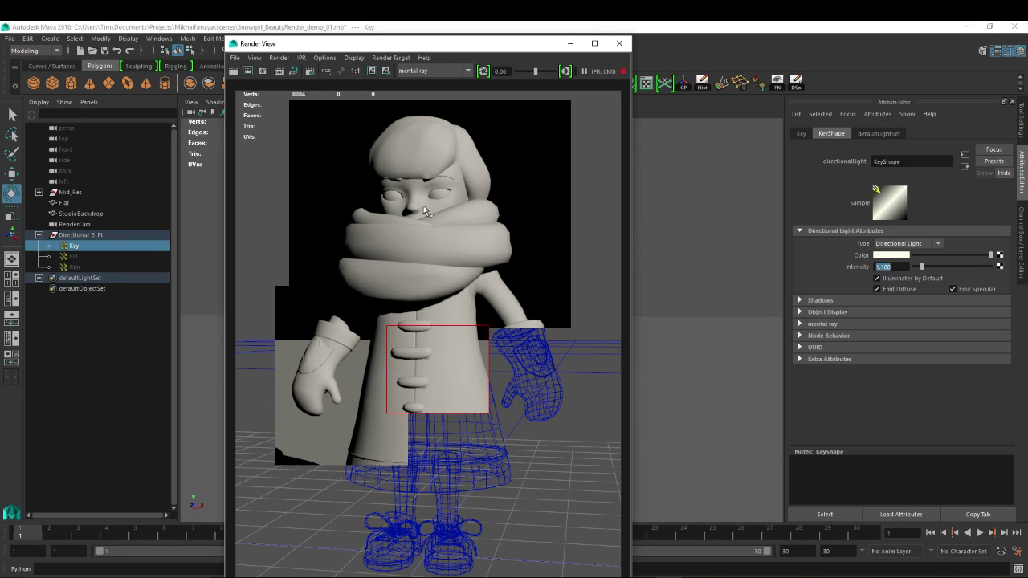
- Show the Key light in the perspective view beside the IPR render and refresh the head and scarf region
drag(479, 45, 298, 38)
key(space)
drag(608, 180, 605, 161)
alt+drag(672, 259, 575, 265)
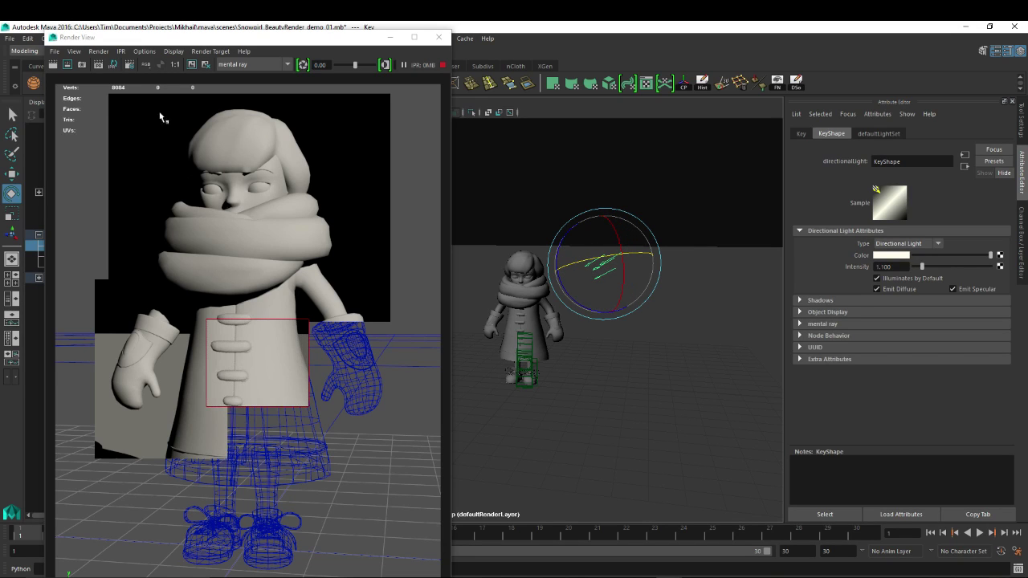
drag(159, 98, 374, 315)
drag(142, 94, 361, 336)
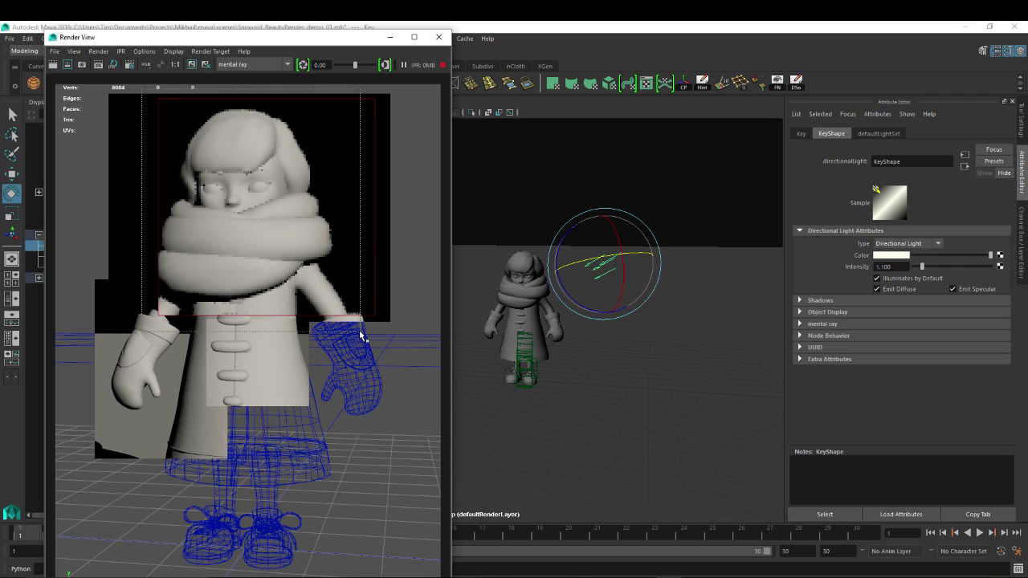
- Rotate the Key light to aim down at the character, checking its shadow in an IPR region over the coat and mittens
click(647, 252)
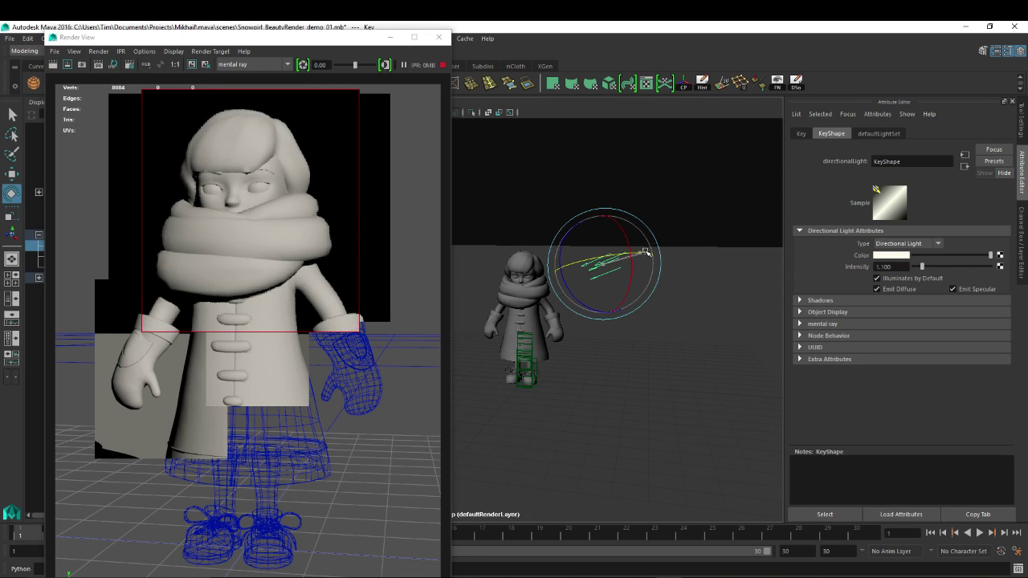
drag(648, 252, 622, 233)
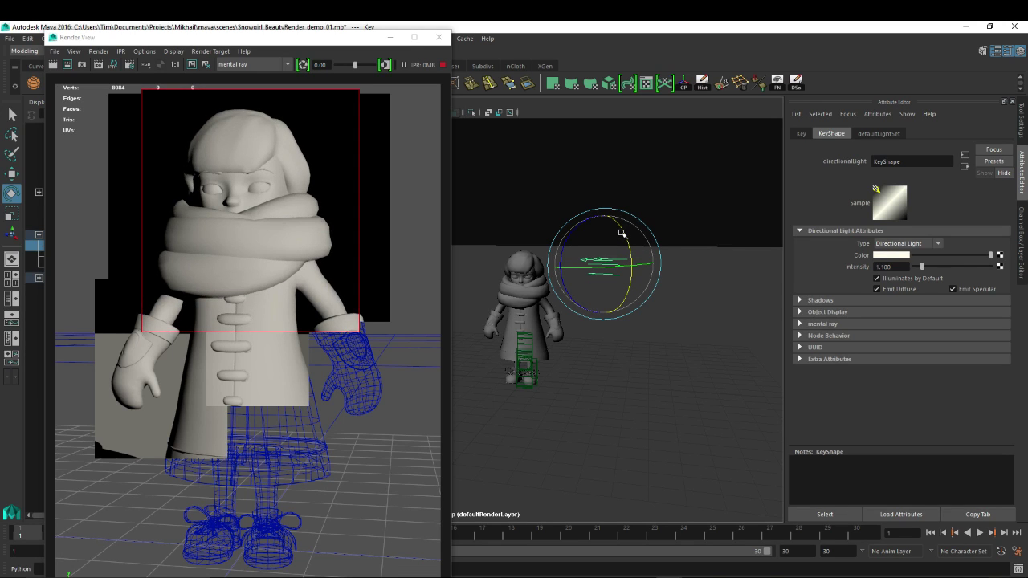
drag(89, 250, 404, 503)
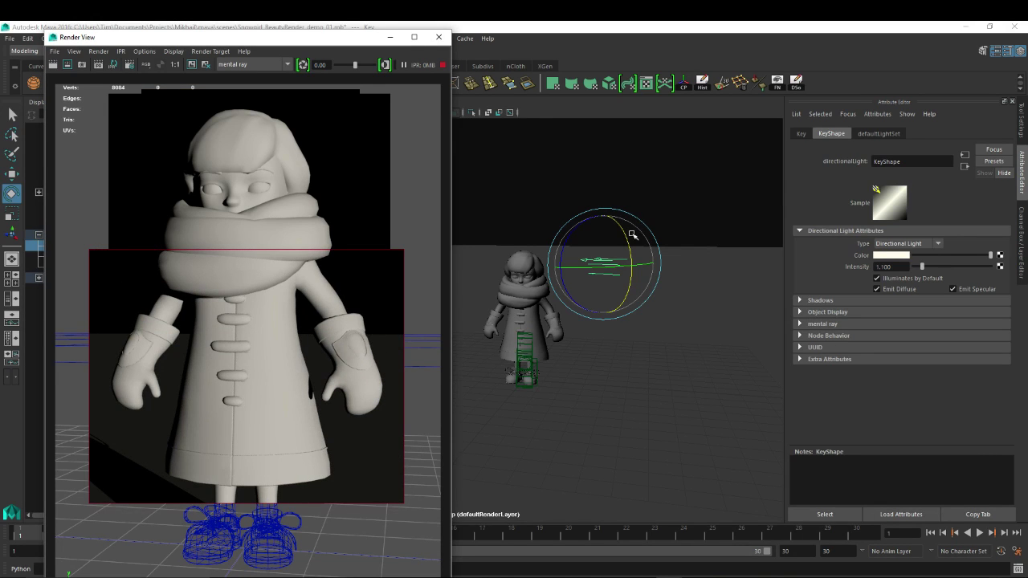
drag(632, 234, 617, 230)
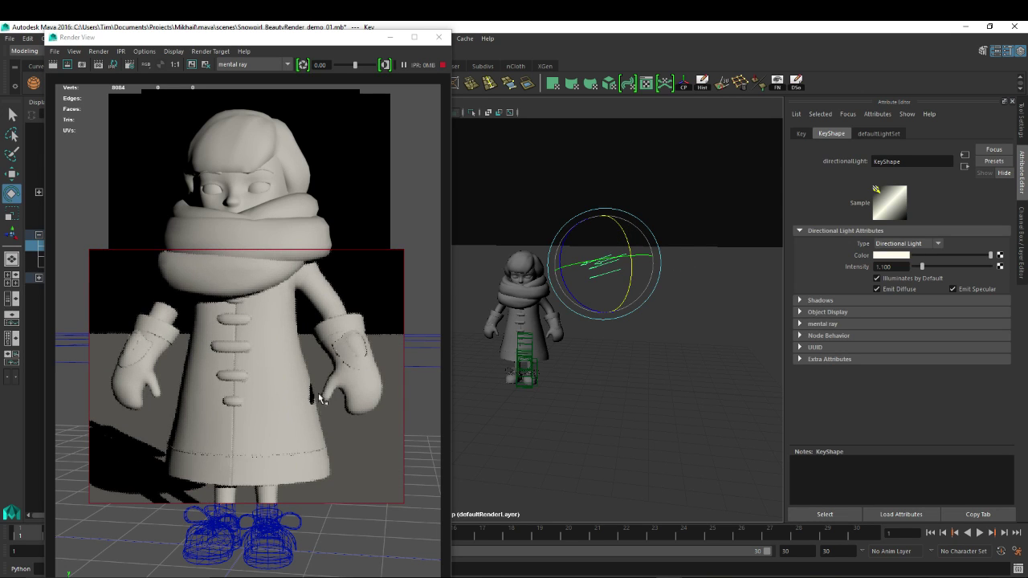
mouse_move(644, 253)
mouse_down()
mouse_move(626, 241)
mouse_move(639, 255)
mouse_up()
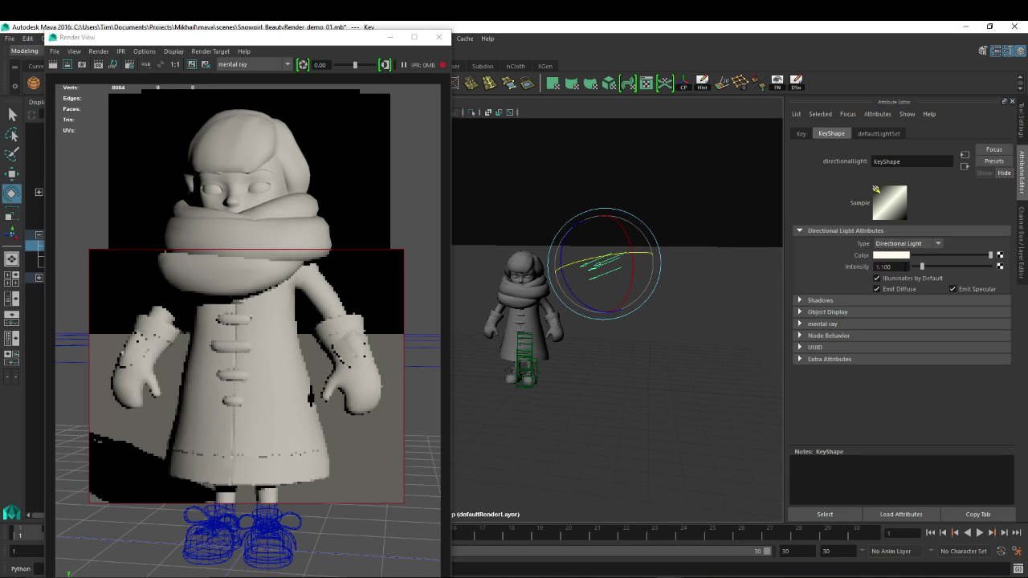
- Reduce the Key light's intensity to 0.9 and refresh the IPR region over the head and scarf
text(0.9)
key(Return)
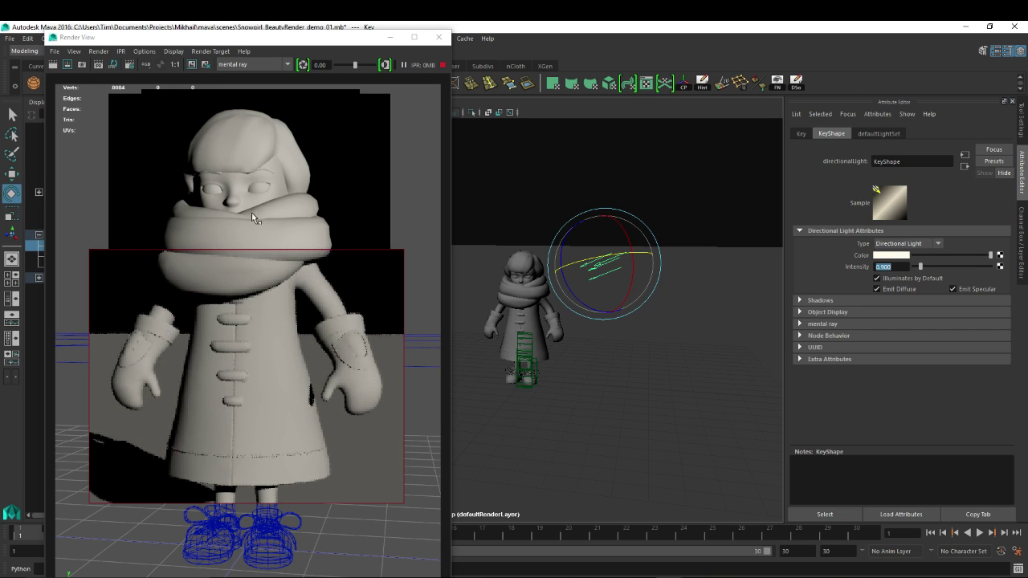
drag(99, 104, 427, 299)
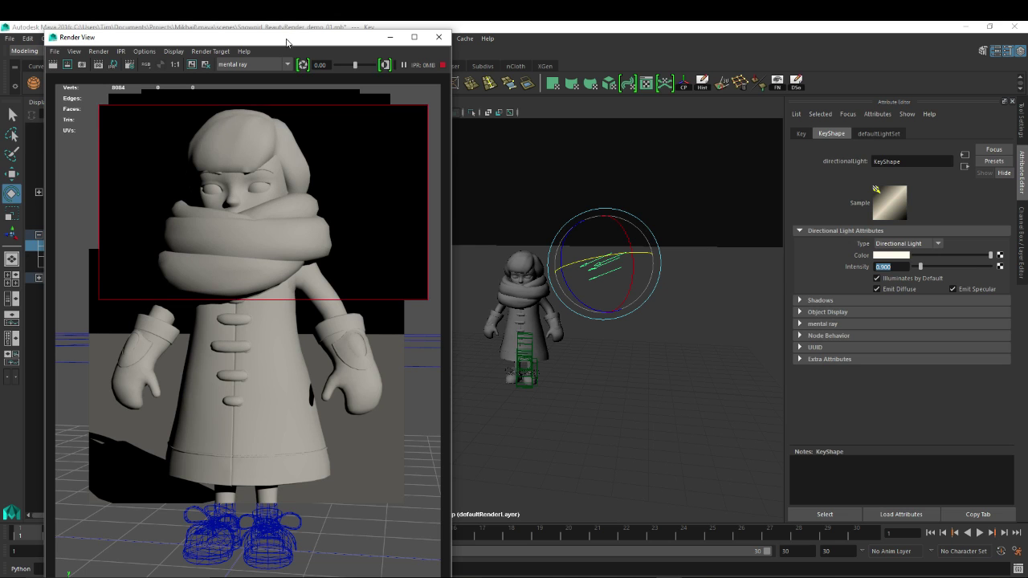
- Select the Fill light and turn its visibility on
drag(286, 45, 373, 77)
click(74, 257)
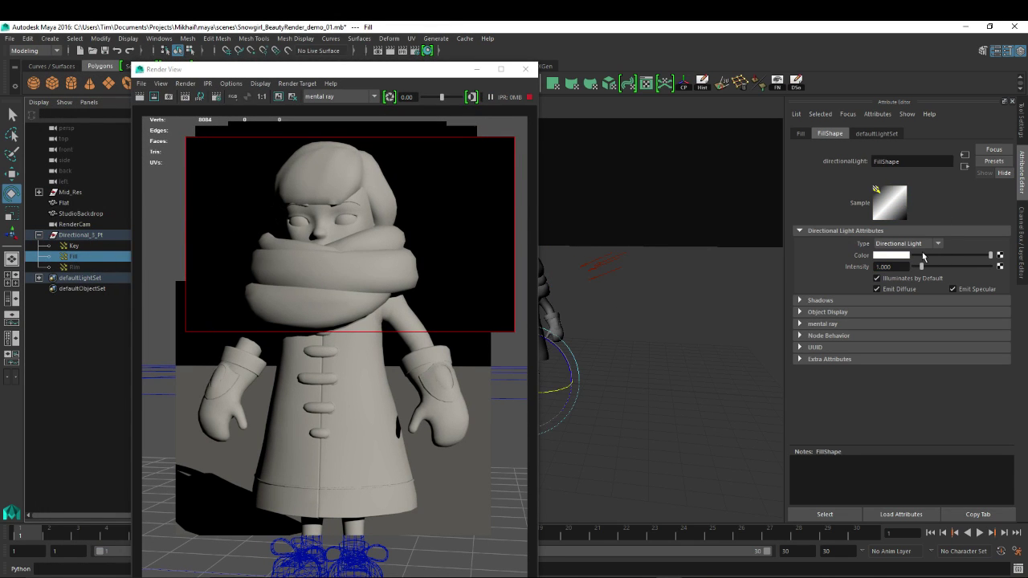
key(ctrl+a)
click(996, 220)
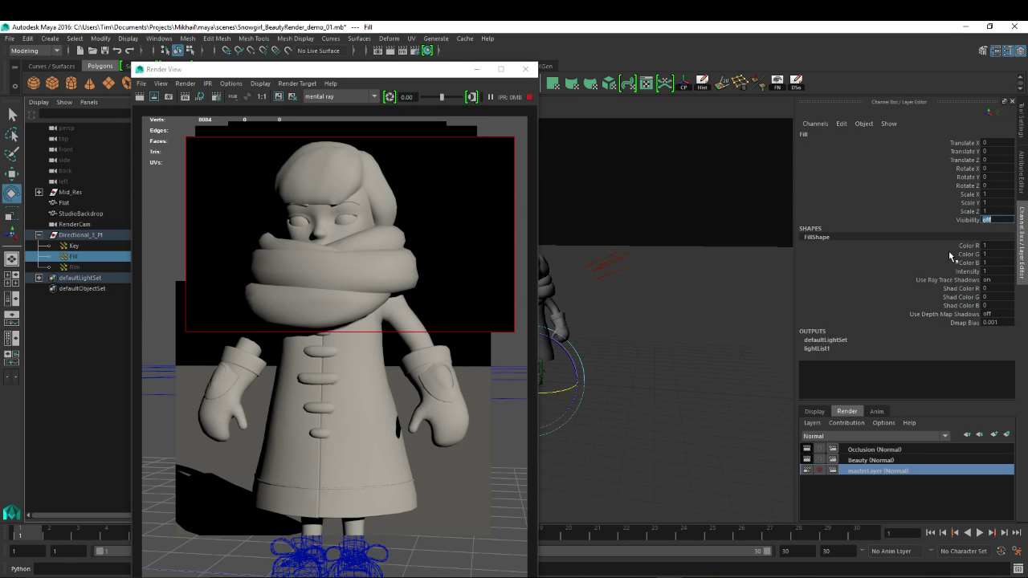
text(1)
key(Return)
- Restart the IPR render from RenderCam with a region over the head and scarf, leaving the perspective view beside it
click(525, 69)
click(403, 51)
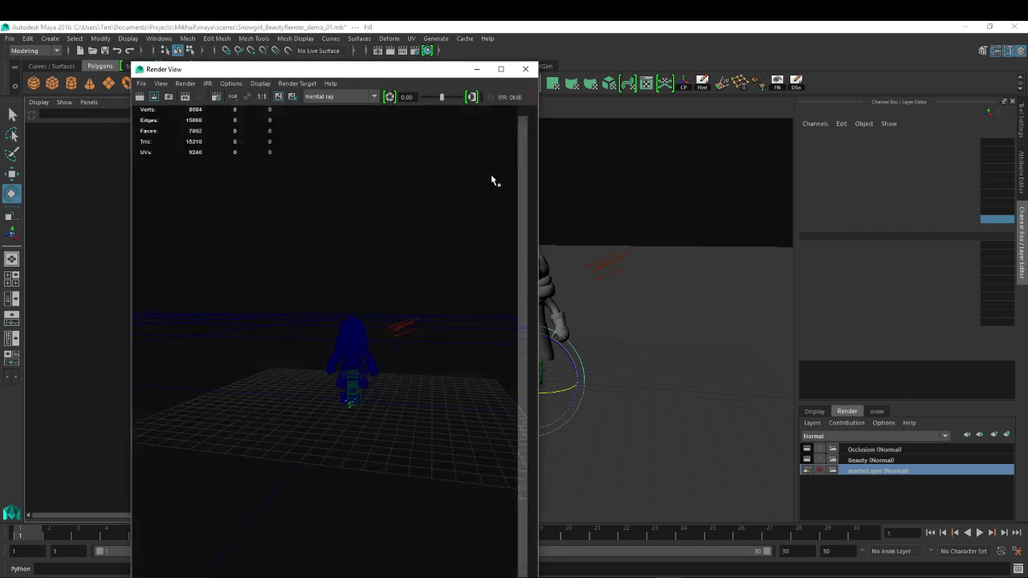
click(526, 69)
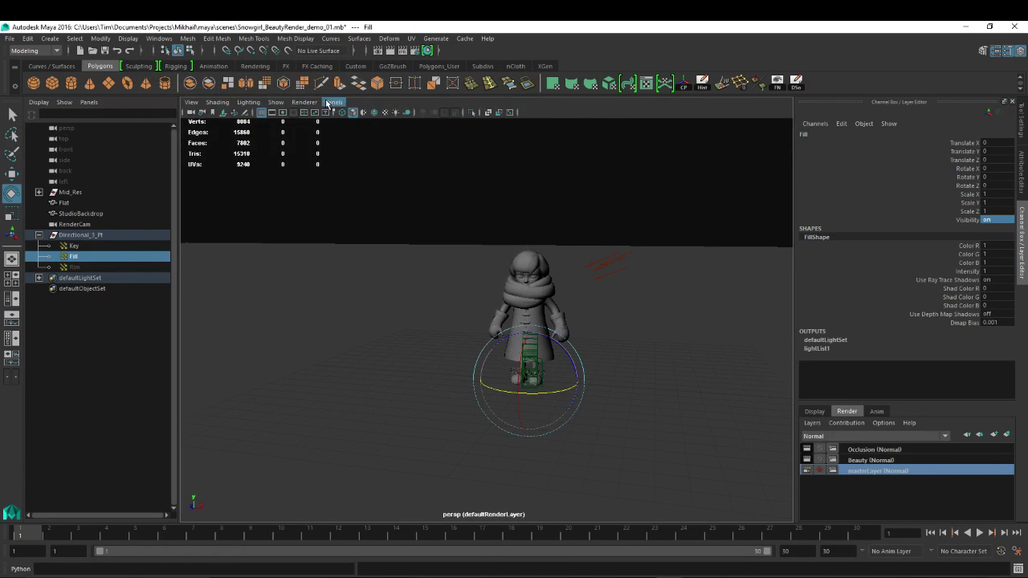
click(334, 102)
mouse_move(354, 110)
click(472, 112)
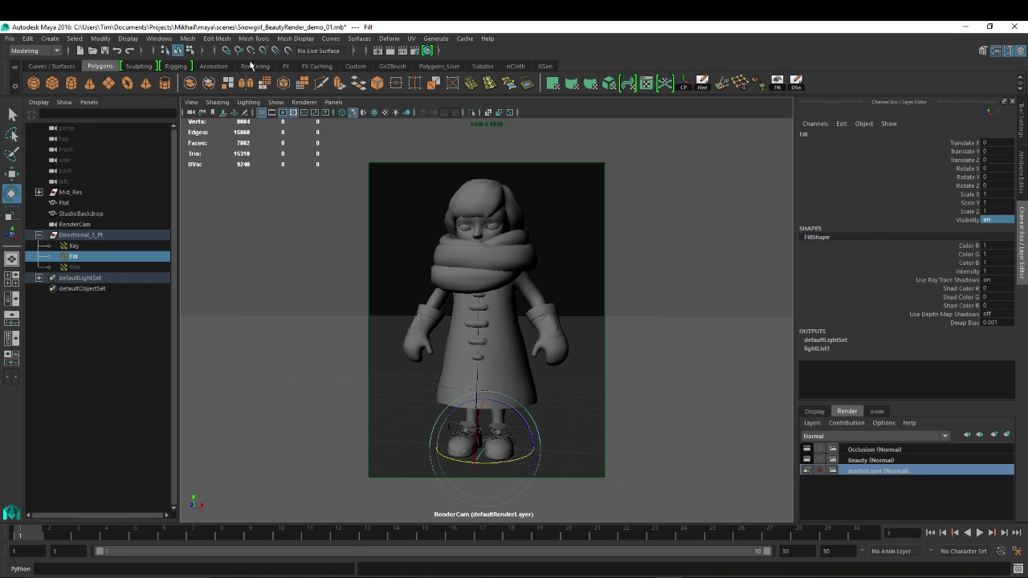
click(394, 50)
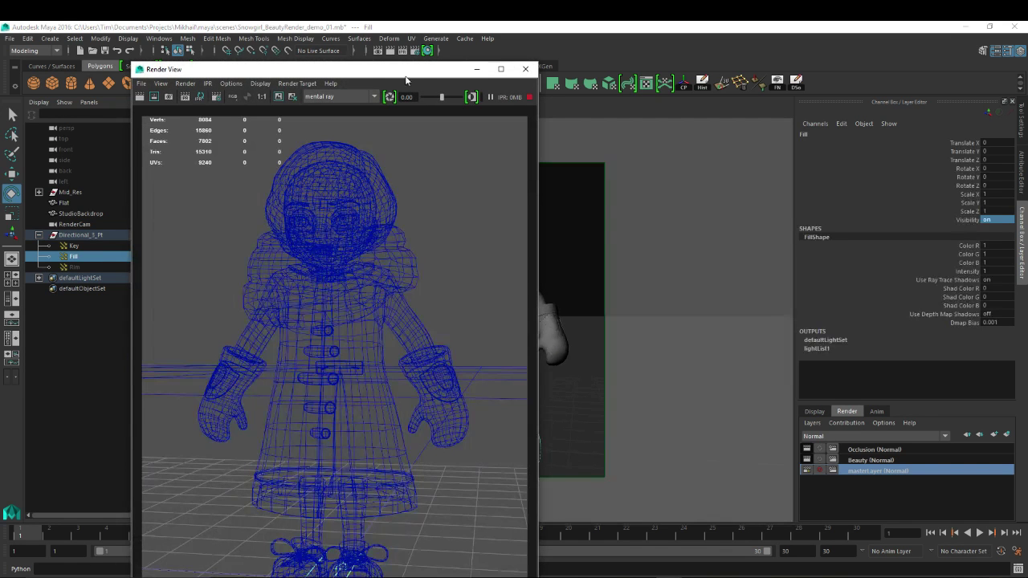
drag(406, 71, 394, 61)
key(space)
drag(580, 207, 563, 233)
drag(193, 117, 430, 340)
- Place the Fill light opposite the Key at about X -3.6, Y 4.4, Z 5.0, turned about -24 degrees in Y
click(74, 246)
click(74, 257)
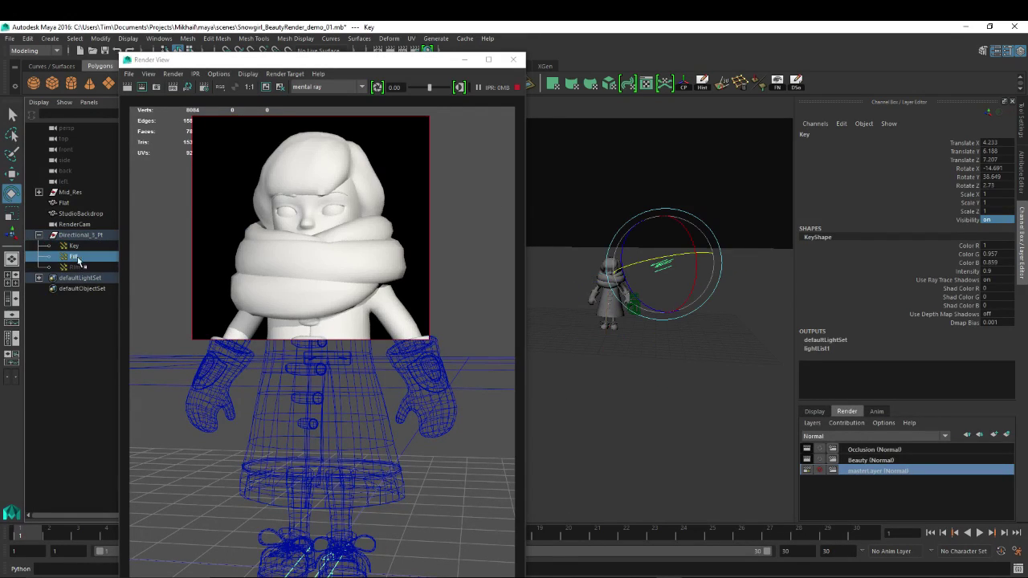
alt+drag(635, 265, 602, 345)
key(w)
key(e)
key(w)
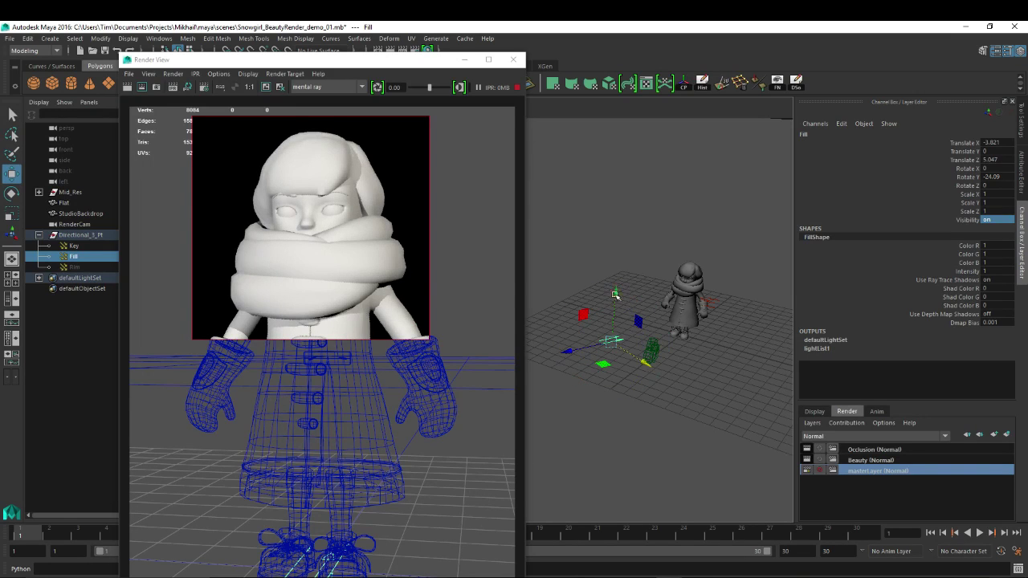
drag(607, 286, 609, 240)
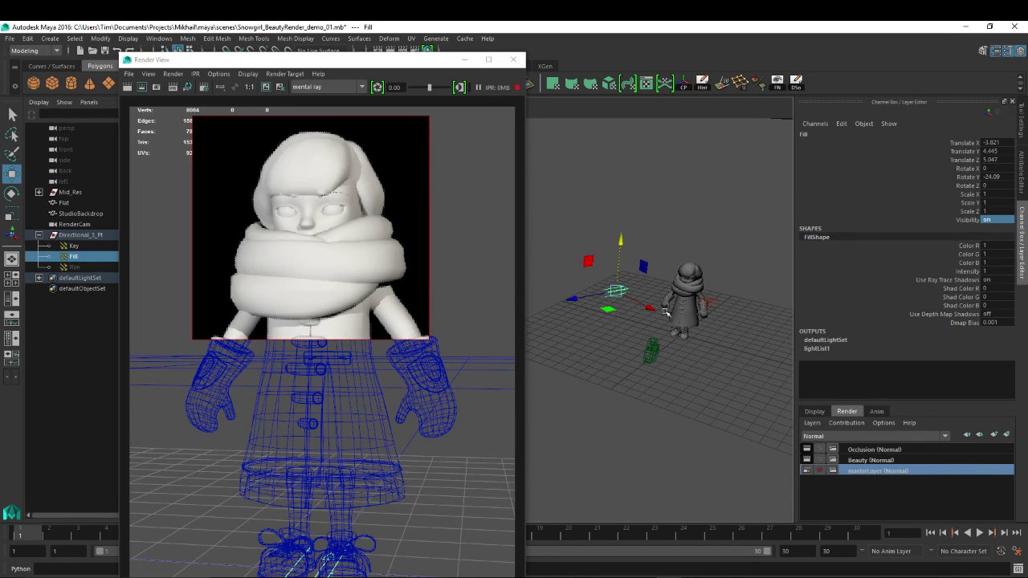
- Review the Fill light's raytrace shadow settings and set its intensity to 0.2
key(ctrl+a)
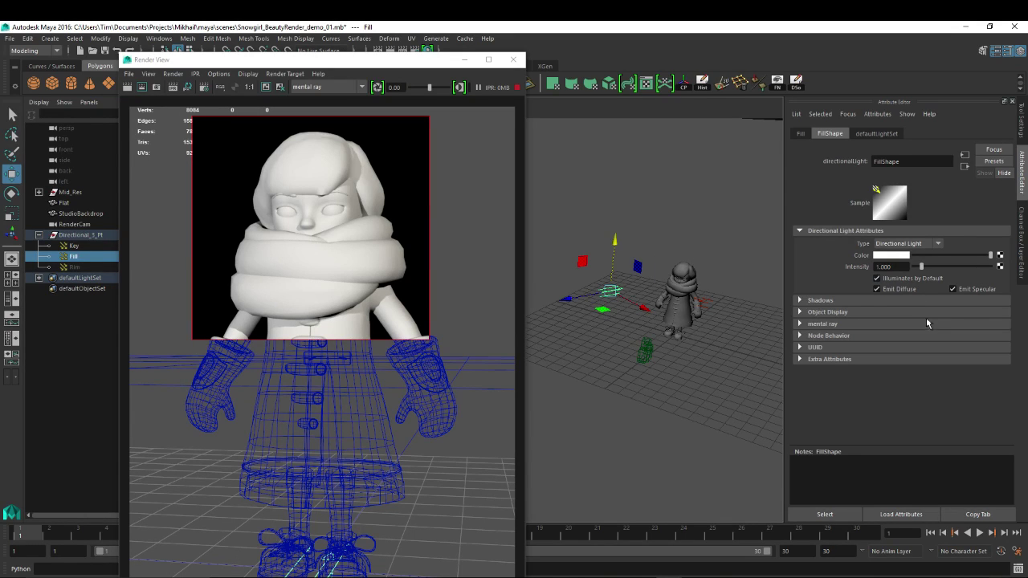
click(805, 301)
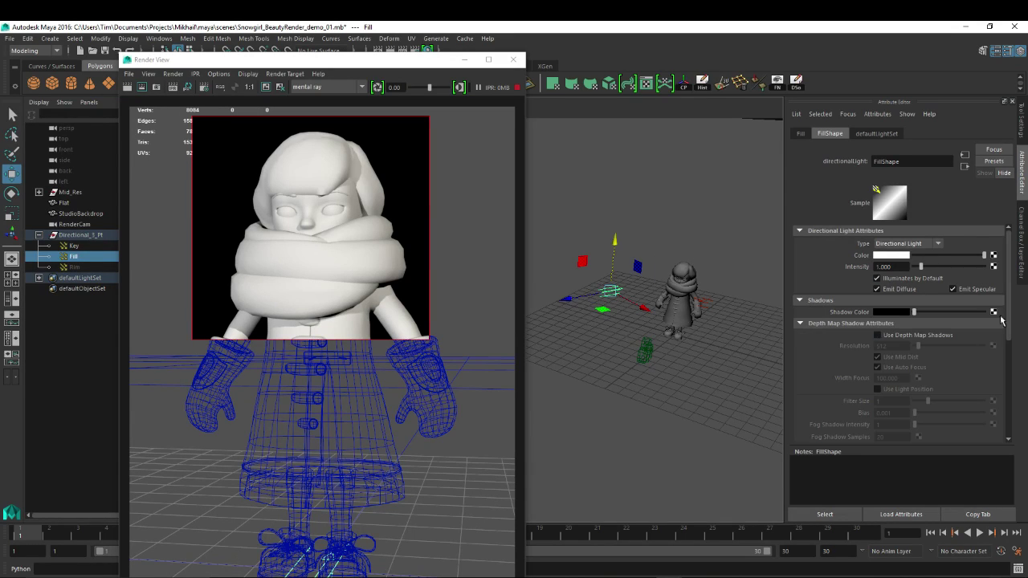
drag(1010, 308, 1016, 376)
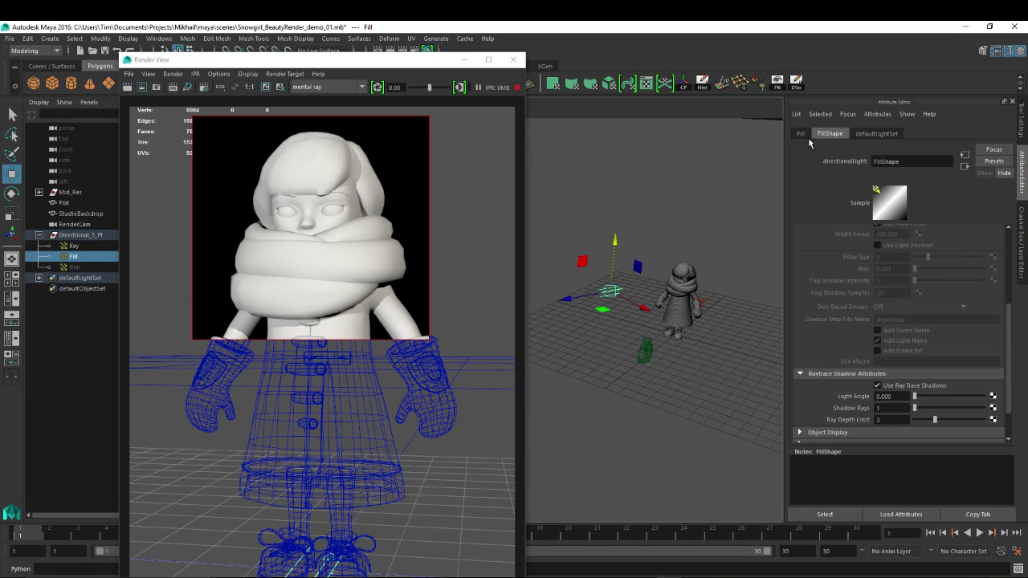
drag(1010, 365, 1007, 221)
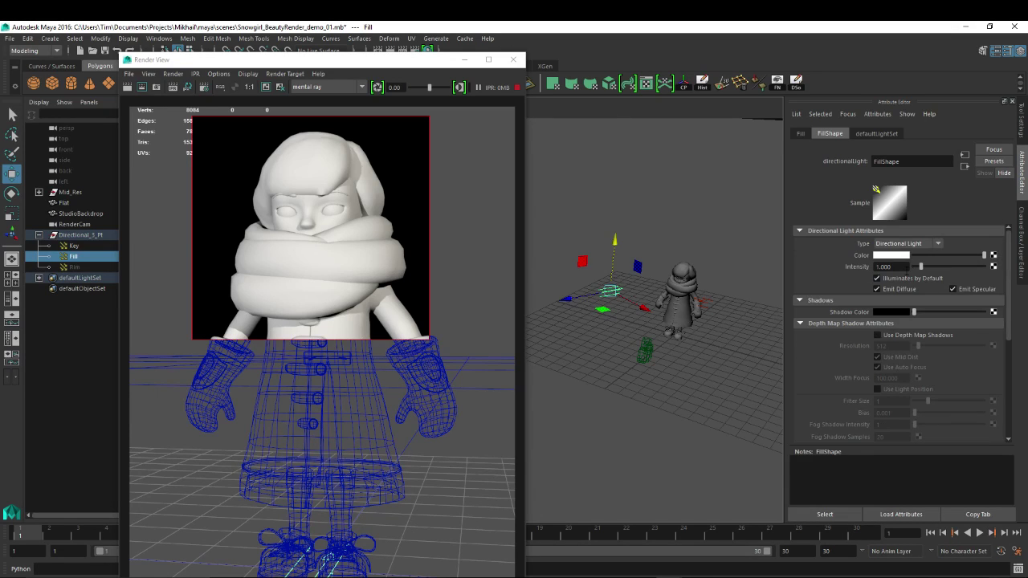
text(0.2)
key(Return)
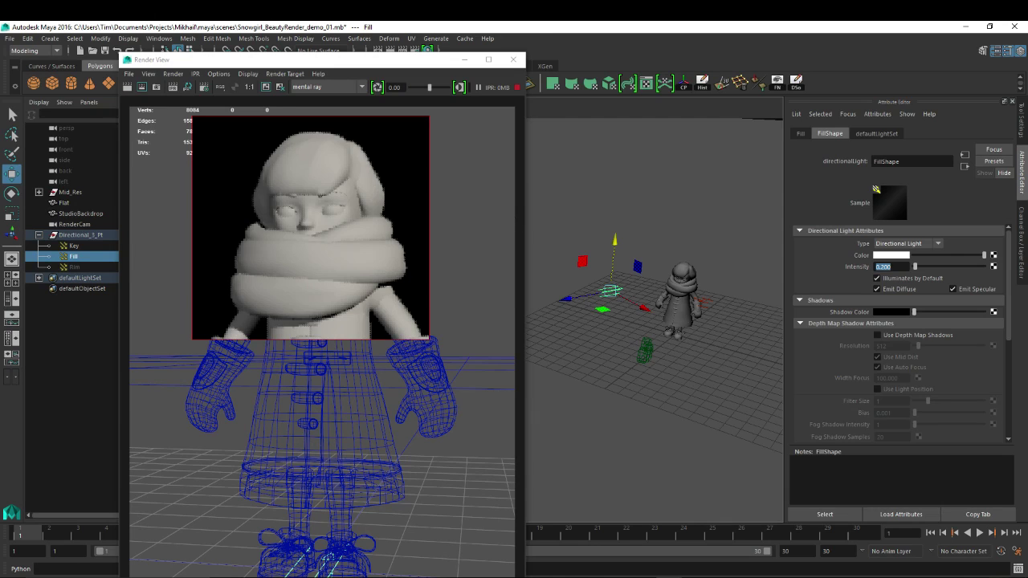
- Set the Key light's intensity to 1
click(74, 245)
click(902, 266)
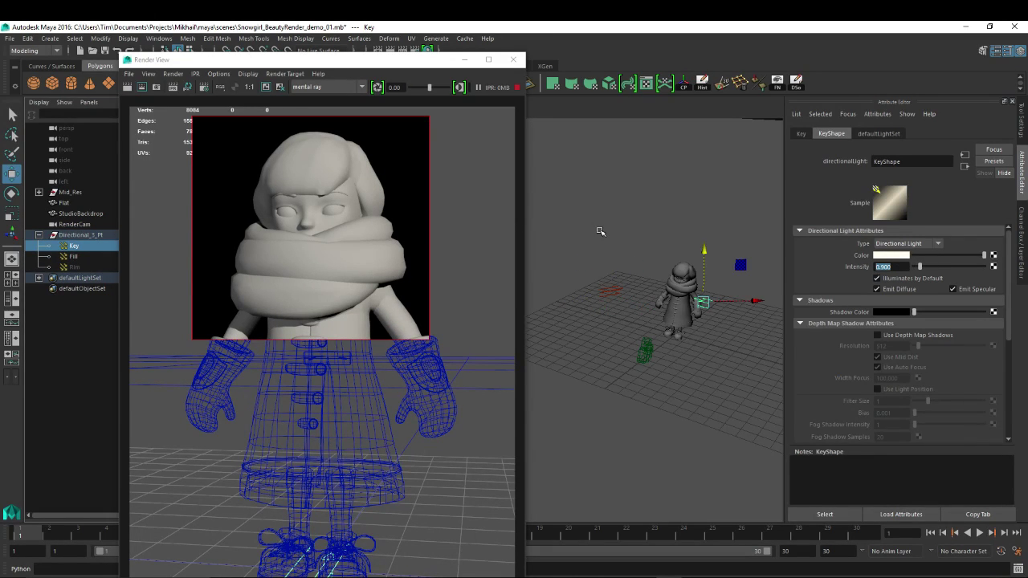
text(1)
key(Return)
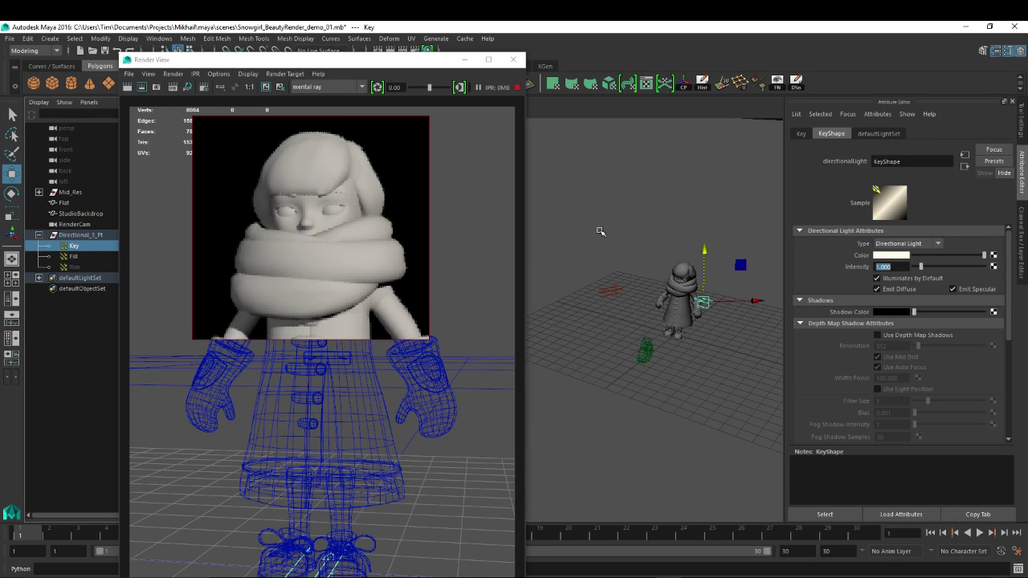
- Render an IPR region from the head to the coat hem and slightly rotate the Fill light toward the character
click(77, 256)
drag(151, 125, 502, 504)
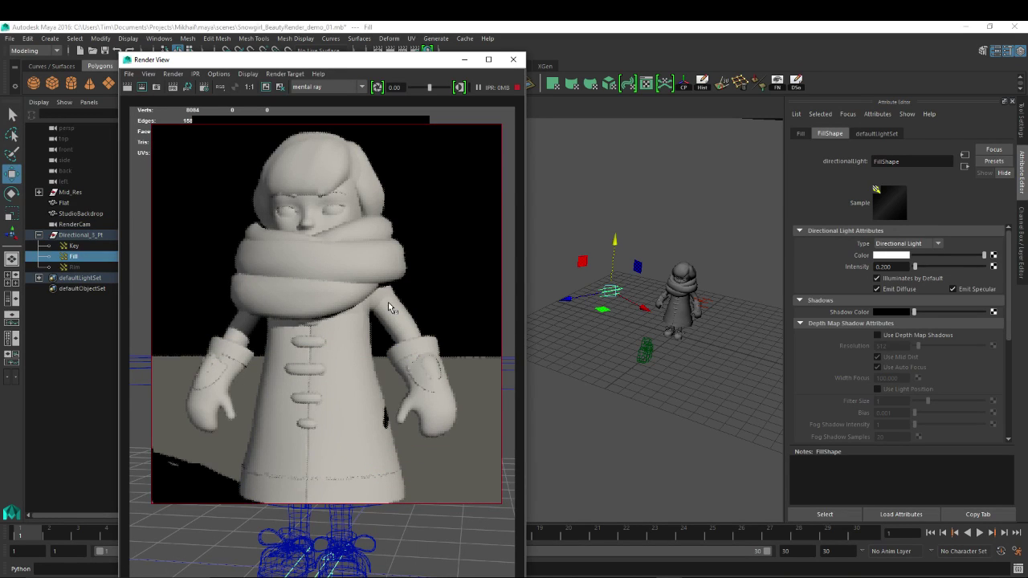
click(678, 108)
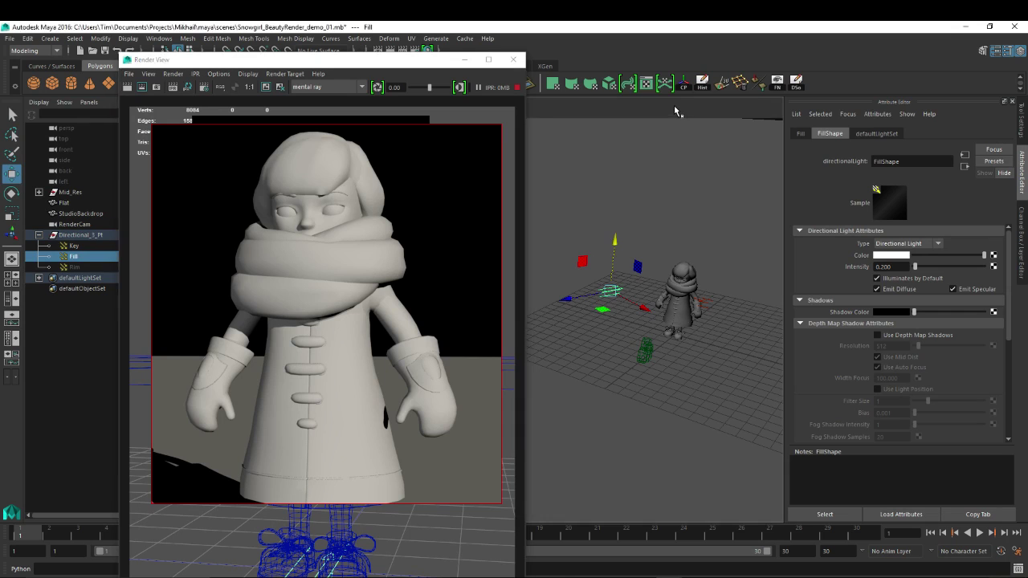
key(e)
drag(591, 257, 593, 258)
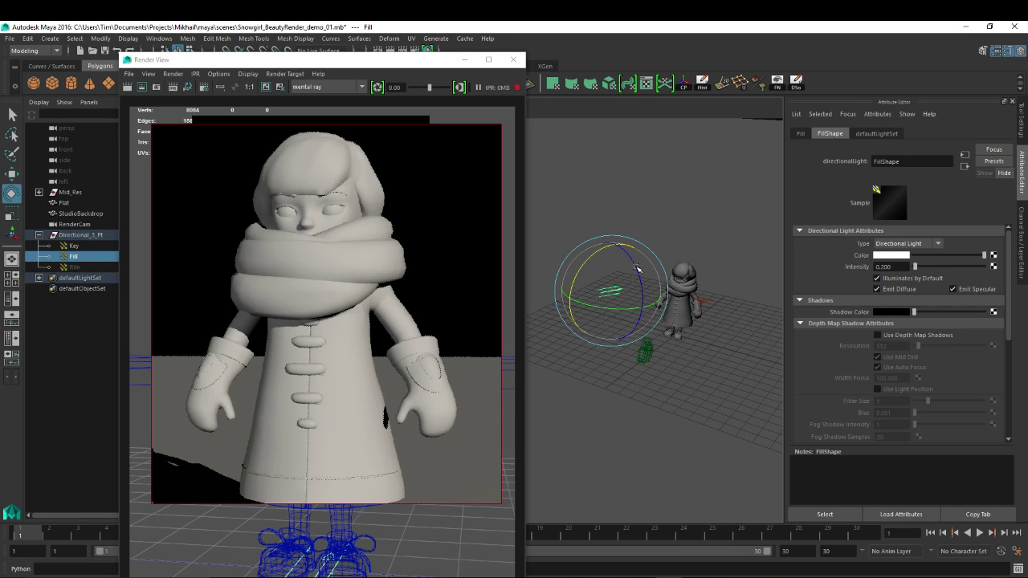
drag(591, 258, 592, 258)
- Try a Fill light intensity of 0.15, settling on 0.125
drag(892, 267, 814, 257)
text(15)
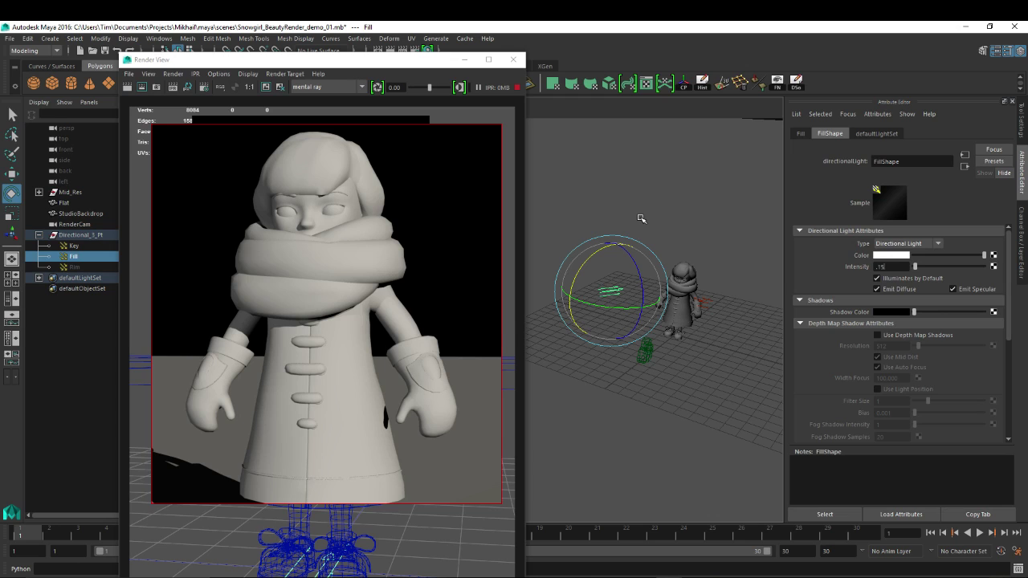
text(15)
key(Return)
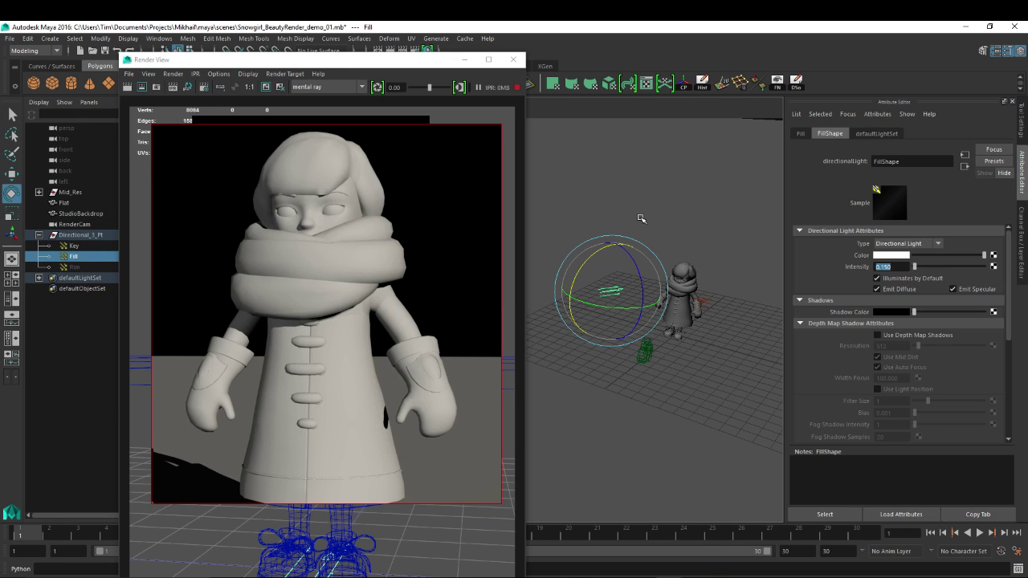
text(.125)
key(Return)
- Select the Rim light and turn its visibility on
click(78, 267)
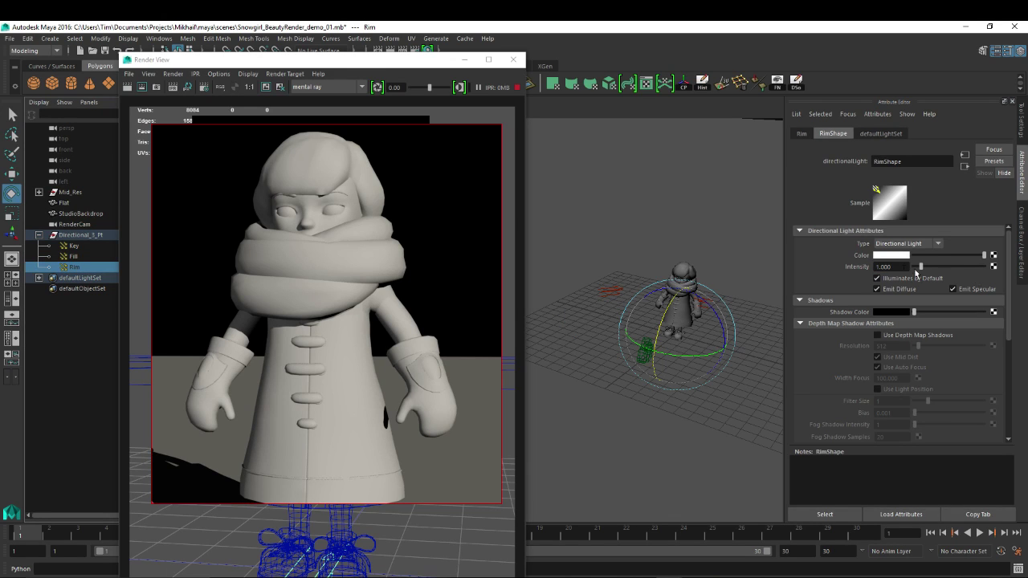
key(ctrl+a)
click(990, 220)
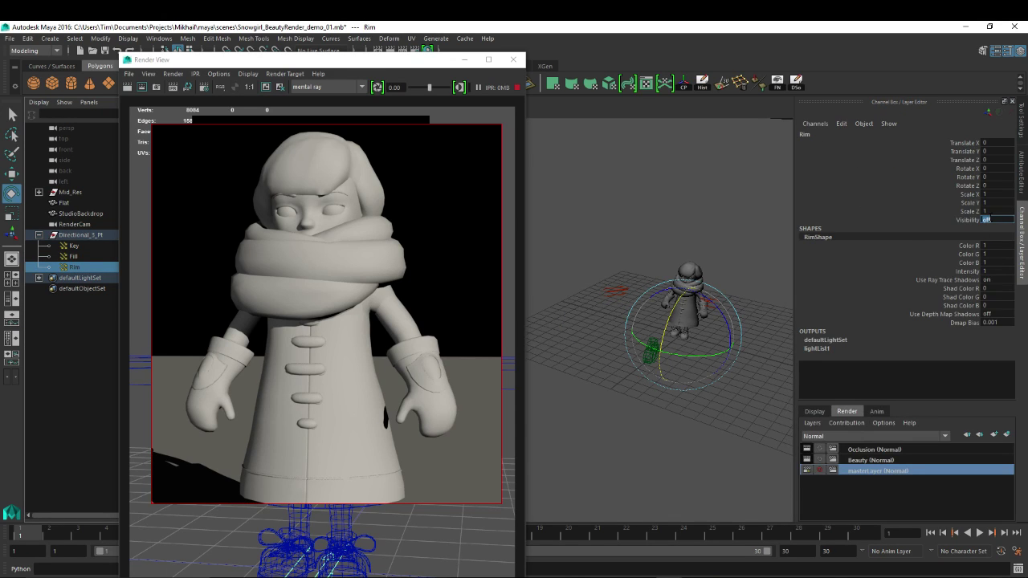
- Render the full RenderCam frame in IPR with the render window enlarged, and restore it beside the perspective view
double_click(423, 59)
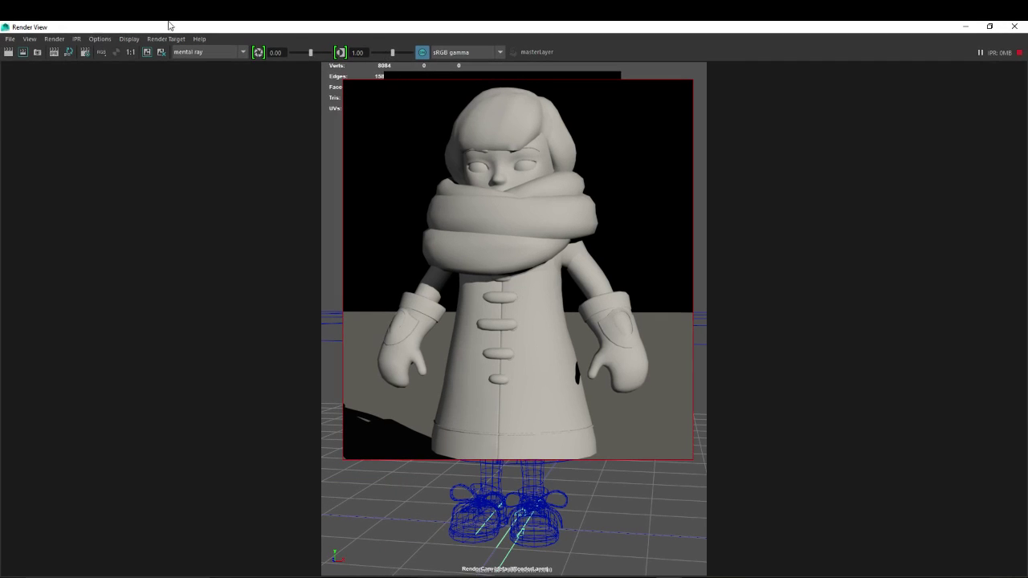
click(68, 52)
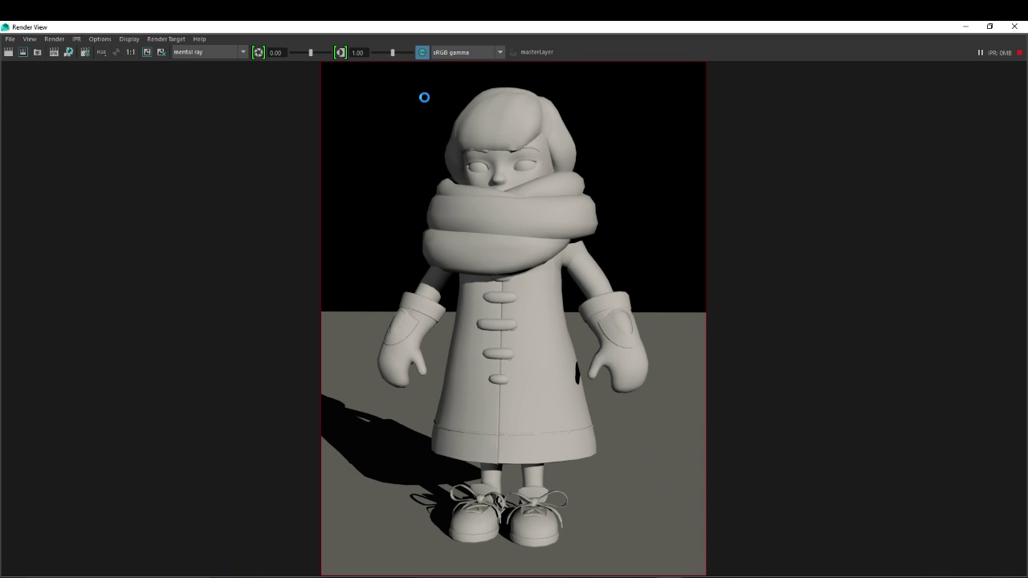
double_click(455, 26)
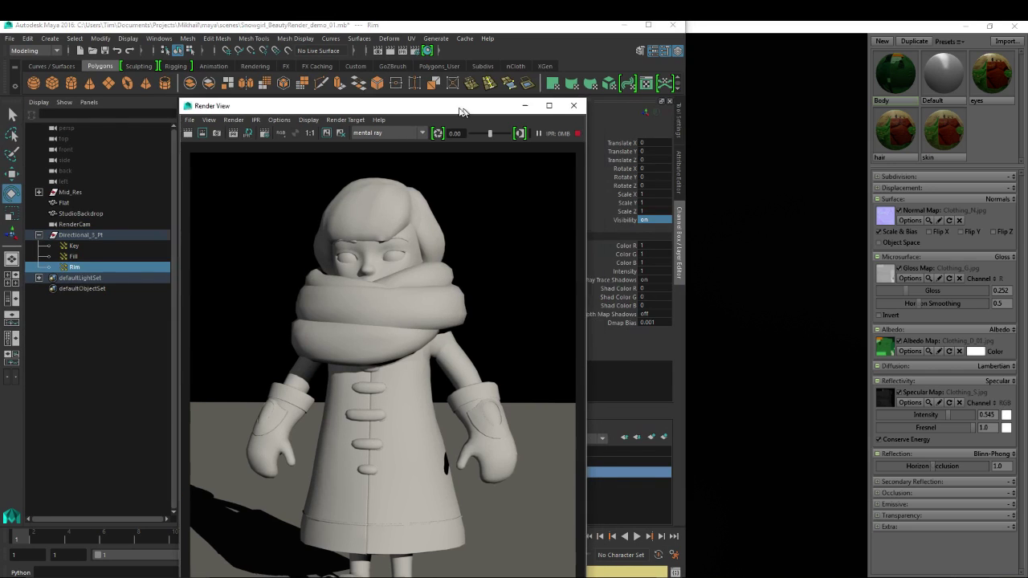
drag(462, 111, 416, 101)
double_click(576, 27)
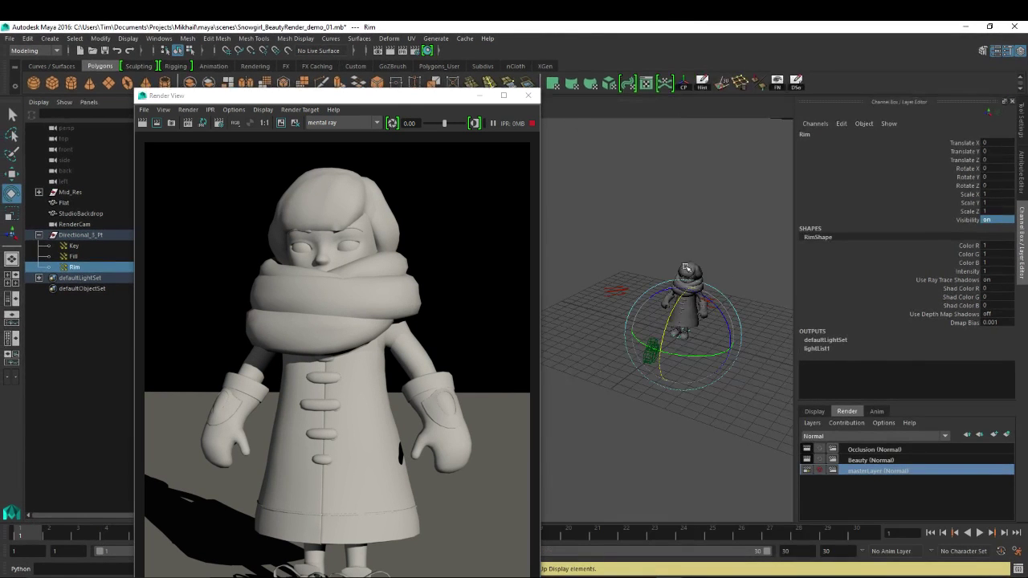
- Position the Rim light behind the character at about X -7.6, Y 5.6, Z -11.2, turned about -148 degrees in Y, and refresh the IPR render
click(72, 256)
click(74, 266)
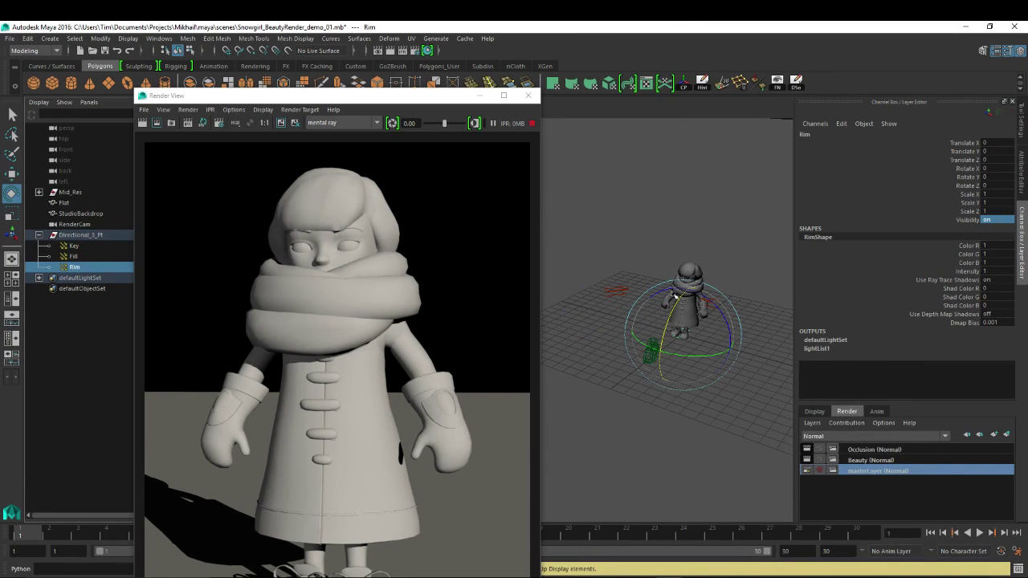
alt+middle_drag(677, 298, 639, 304)
key(w)
key(e)
drag(643, 313, 598, 246)
key(w)
key(e)
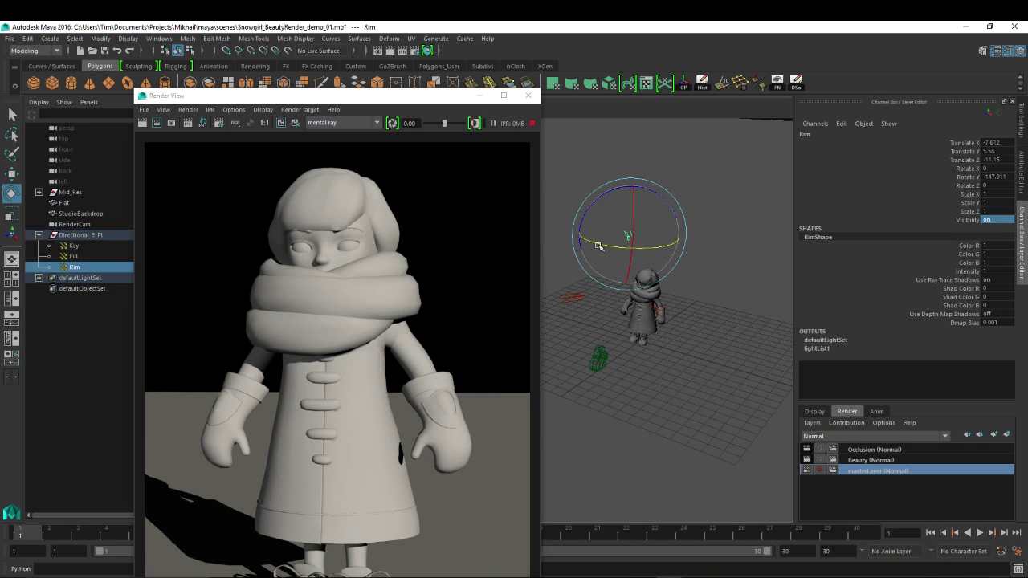
click(202, 123)
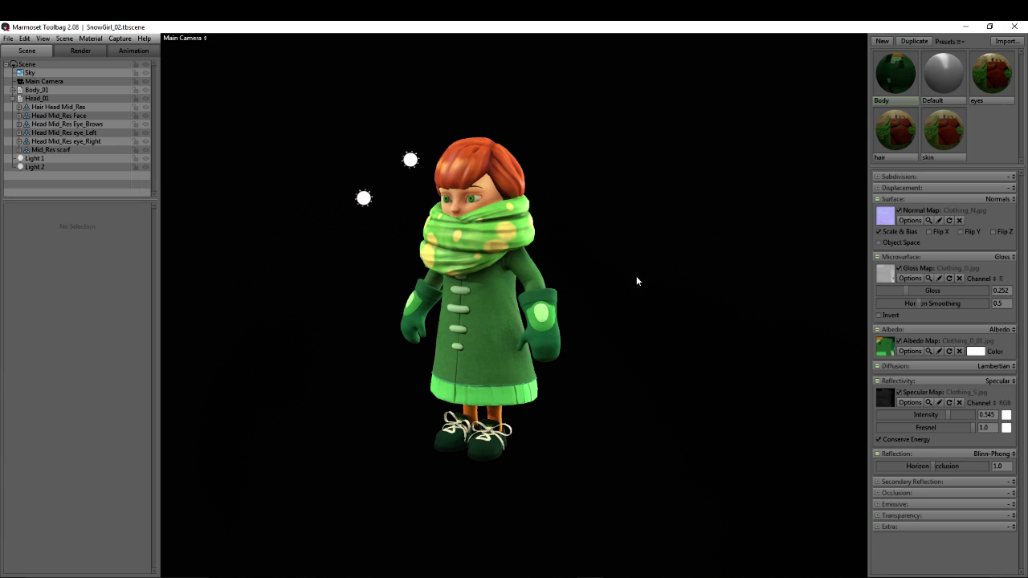
- Switch to Marmoset Toolbag and examine the brightness and direction of Light 1 around the textured character from front and back
drag(464, 293, 420, 299)
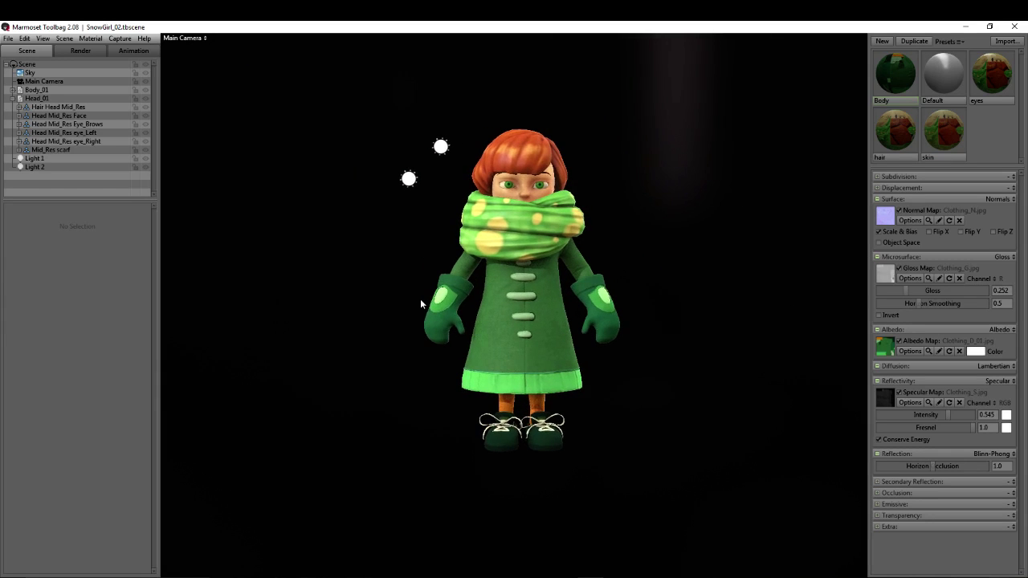
click(35, 160)
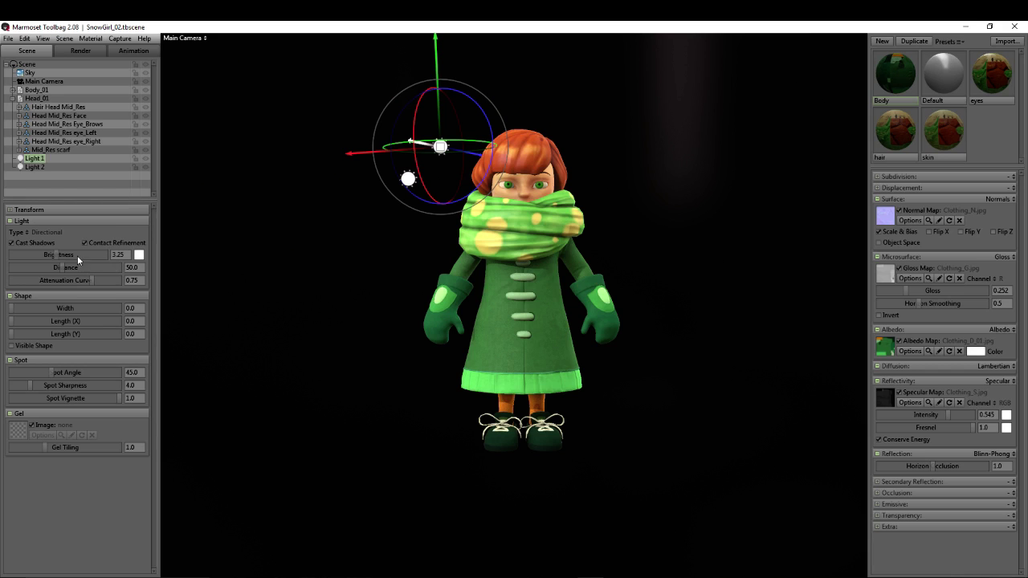
drag(392, 275, 468, 177)
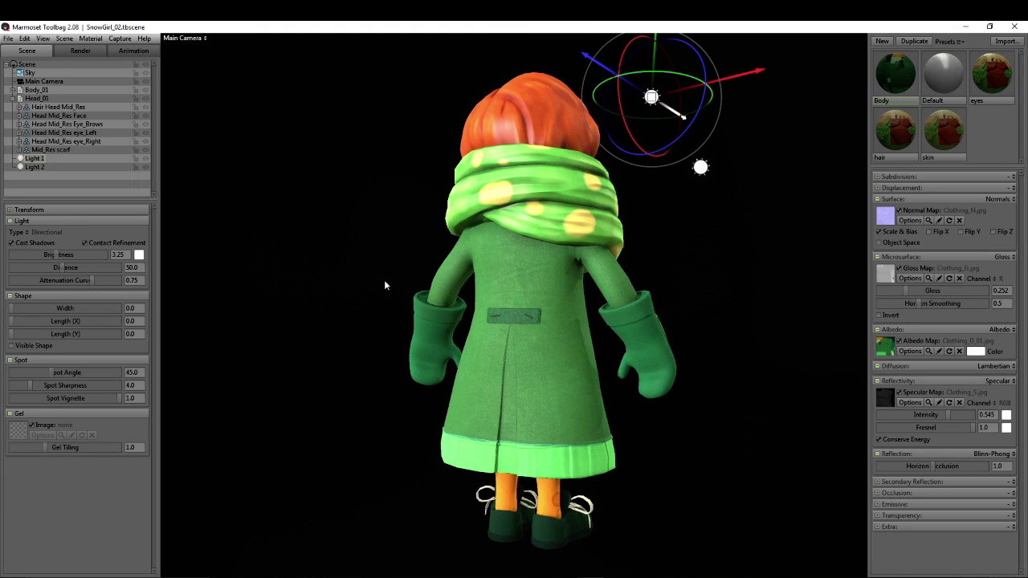
drag(604, 299, 535, 316)
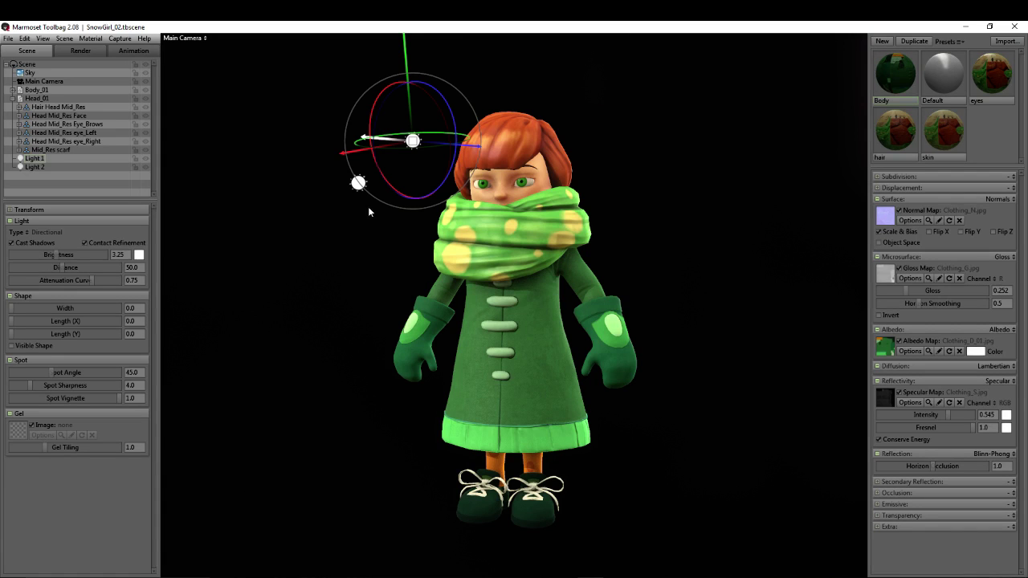
drag(369, 211, 399, 218)
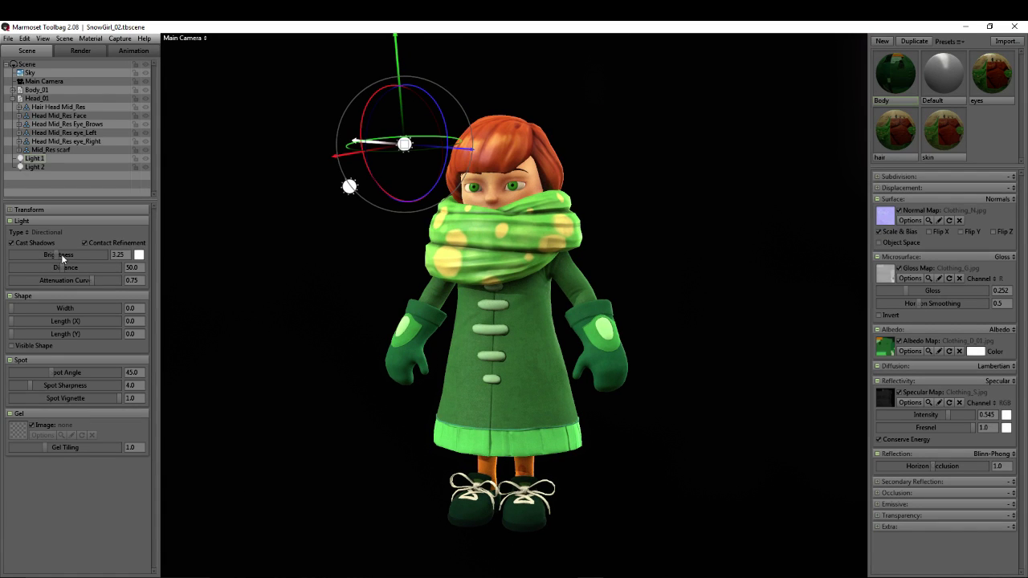
- Try Light 1 brightness values of 0.25 and 3 on the textured character, comparing the lighting from the front and side
drag(62, 254, 37, 255)
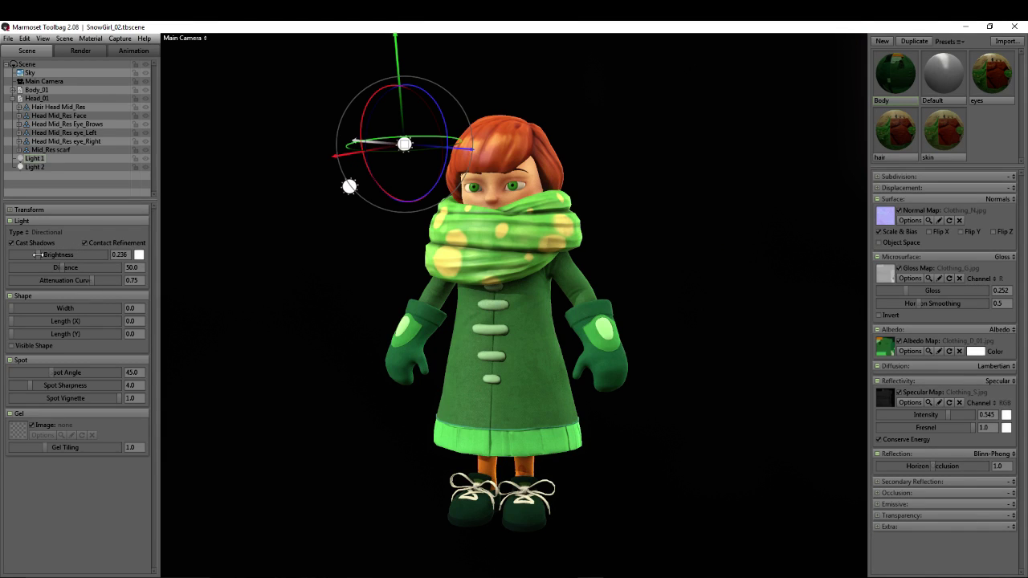
drag(464, 225, 667, 245)
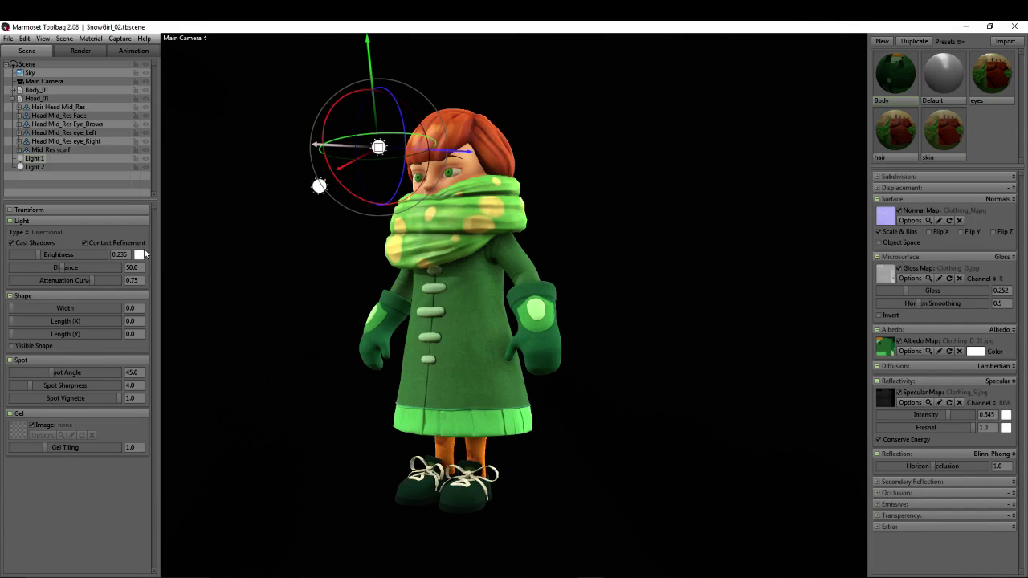
click(119, 255)
text(0.25)
key(Return)
key(Return)
click(127, 254)
text(3)
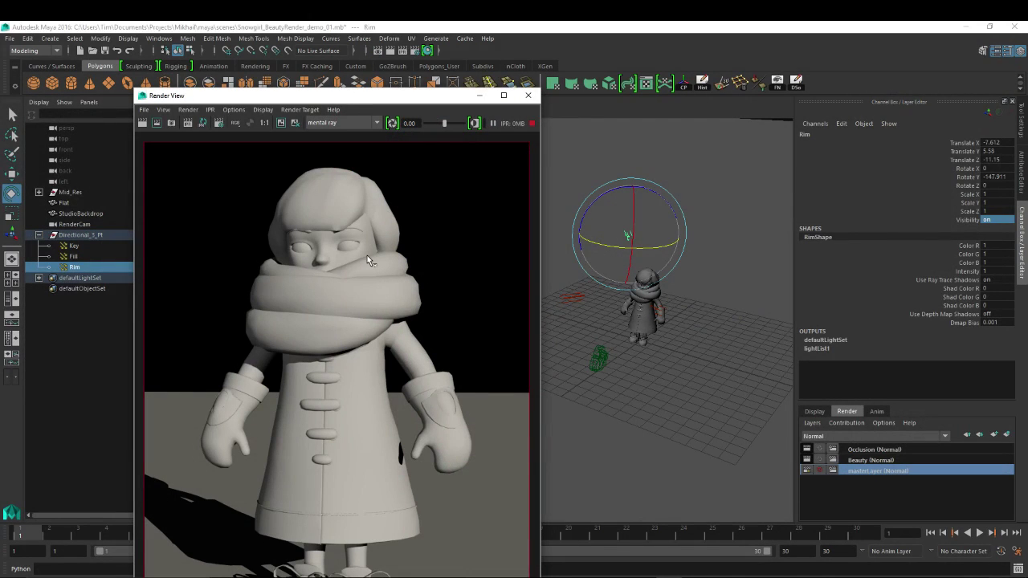
- Switch back to Maya, rotate the Rim light to about -157 degrees in Y, and close the render window
drag(347, 96, 330, 54)
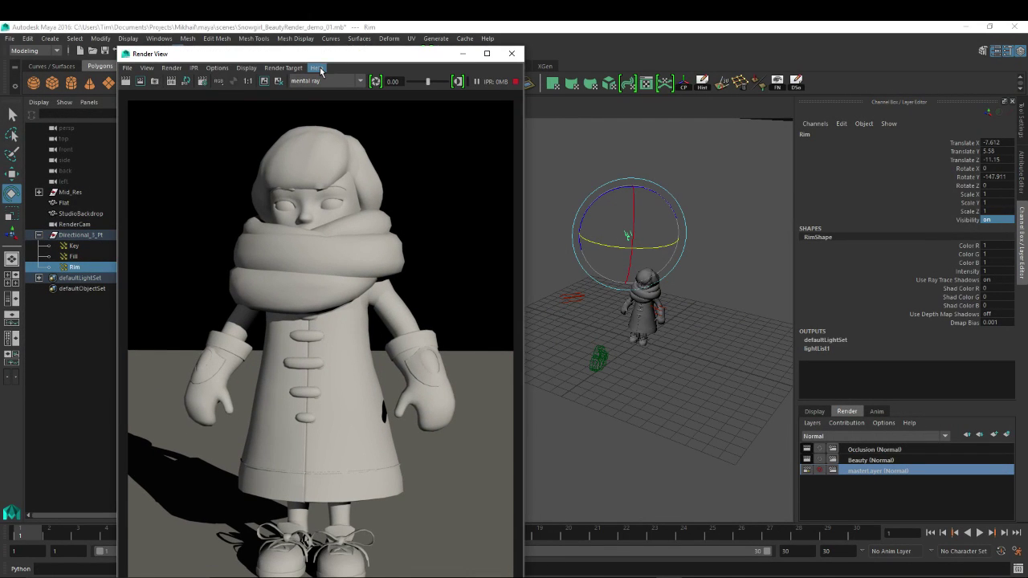
mouse_move(673, 243)
mouse_down()
mouse_move(634, 249)
mouse_move(658, 248)
mouse_up()
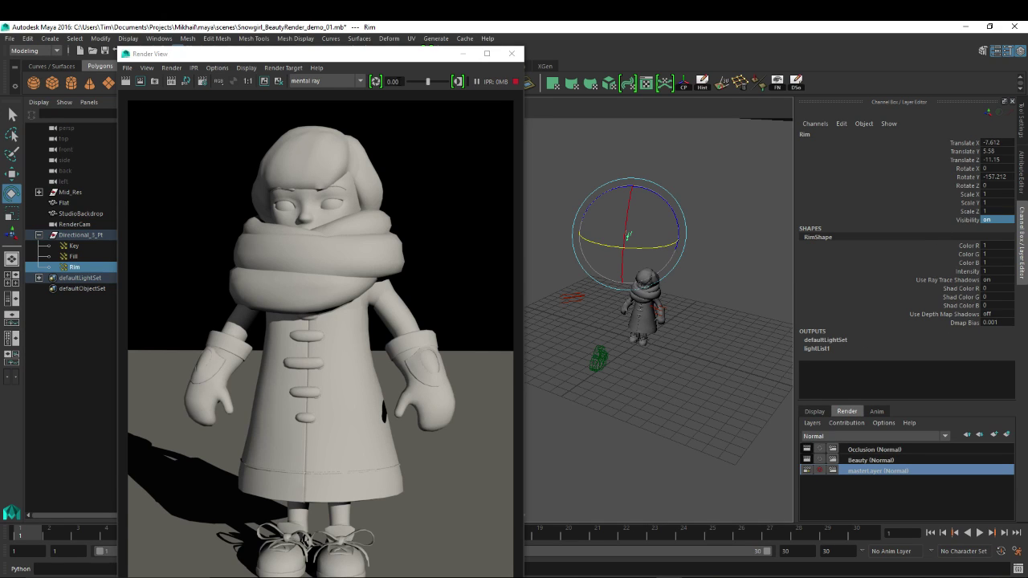
click(512, 53)
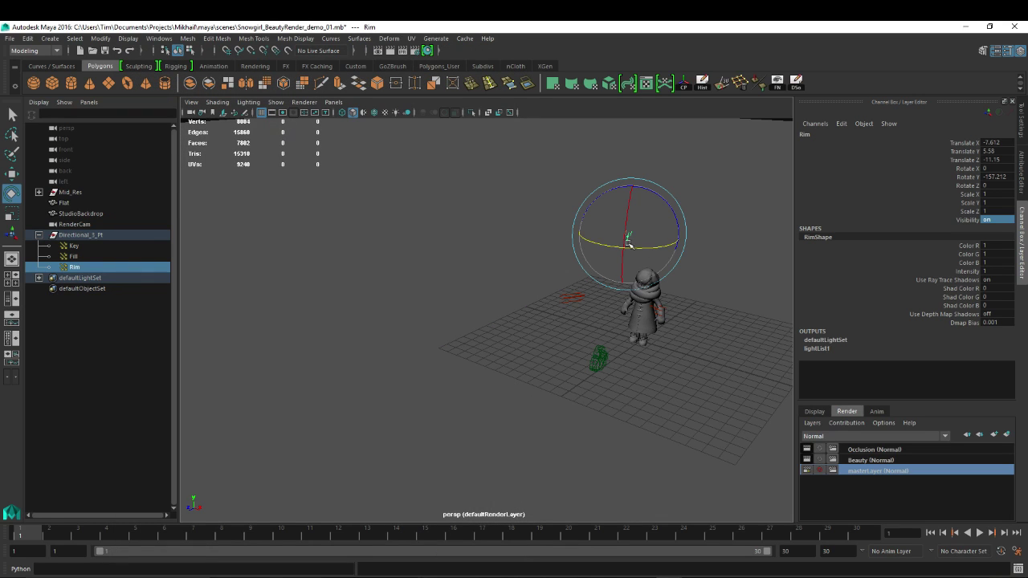
- Look through RenderCam and start an IPR render with a region covering the character down to the ankles
click(334, 102)
mouse_move(409, 117)
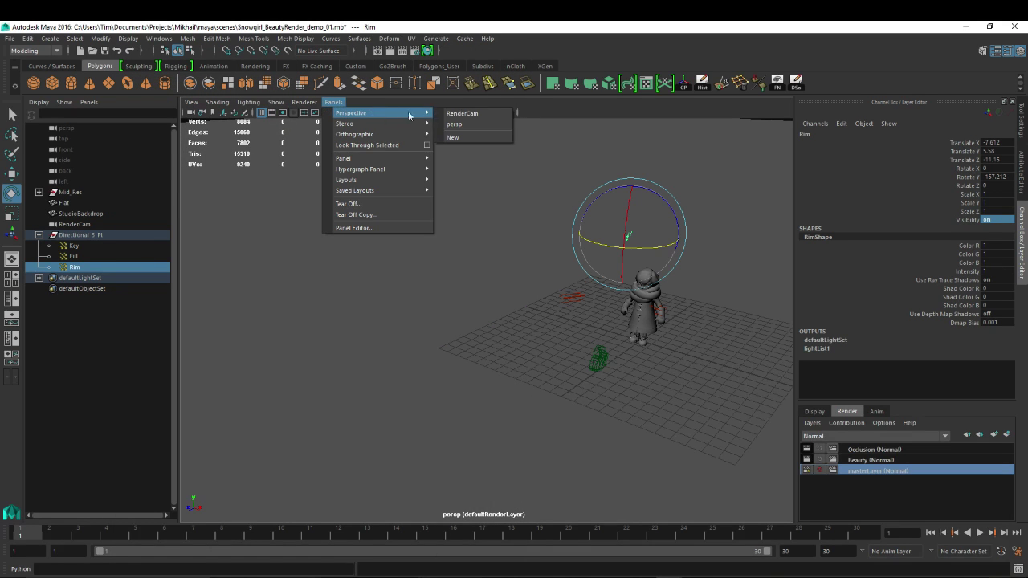
click(463, 114)
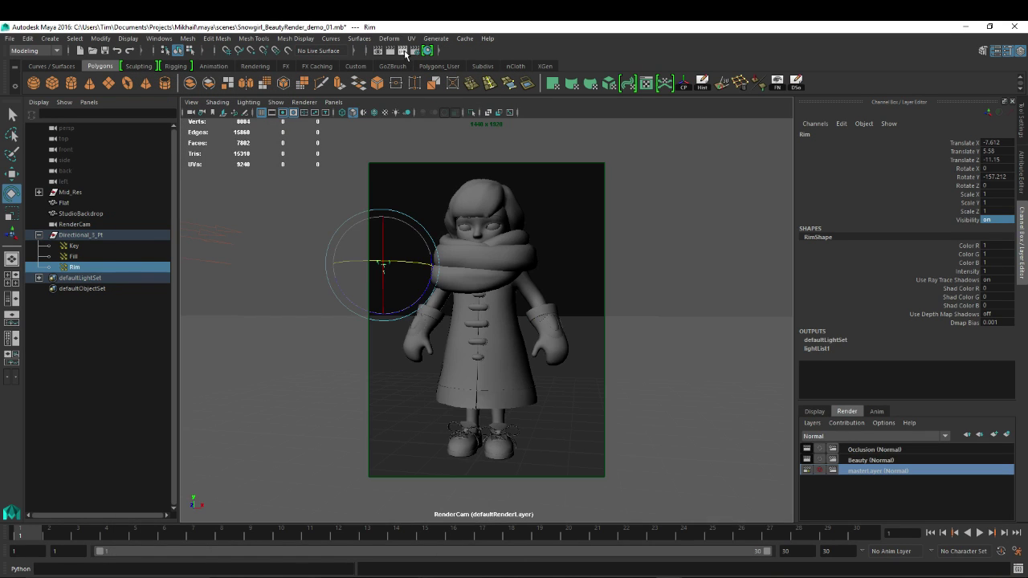
click(404, 50)
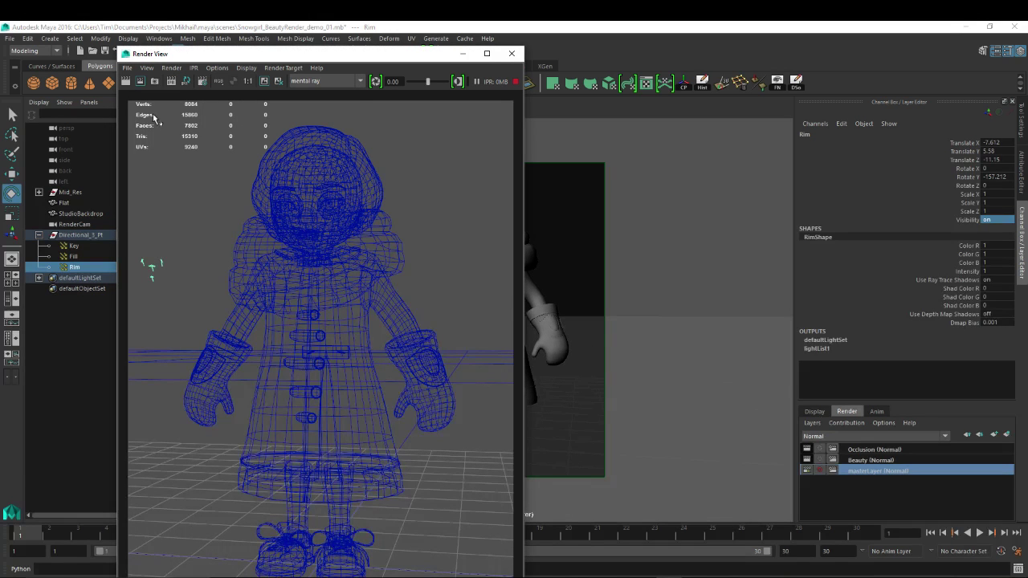
mouse_move(135, 106)
mouse_down()
mouse_move(333, 364)
mouse_move(494, 512)
mouse_up()
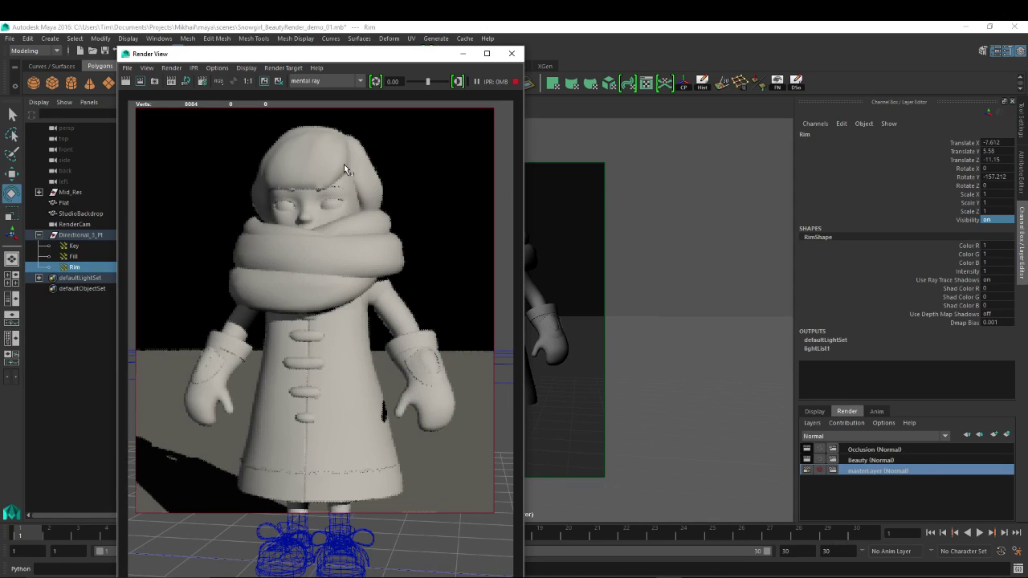
drag(412, 58, 380, 52)
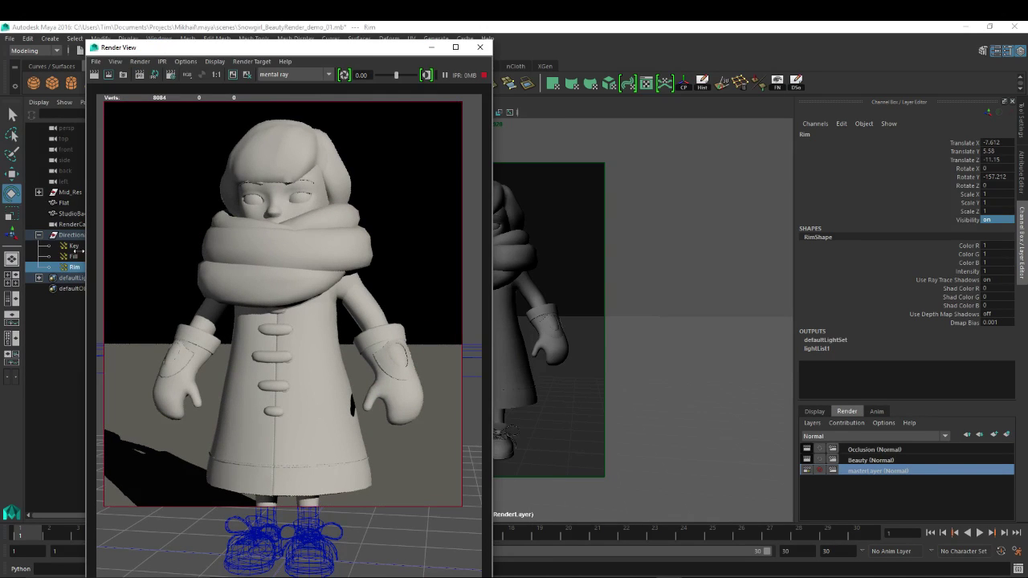
- Return to the perspective view, move the Rim light to about X -1.7, Z -1.3, and rotate it to about -150 degrees in Y
click(587, 268)
key(space)
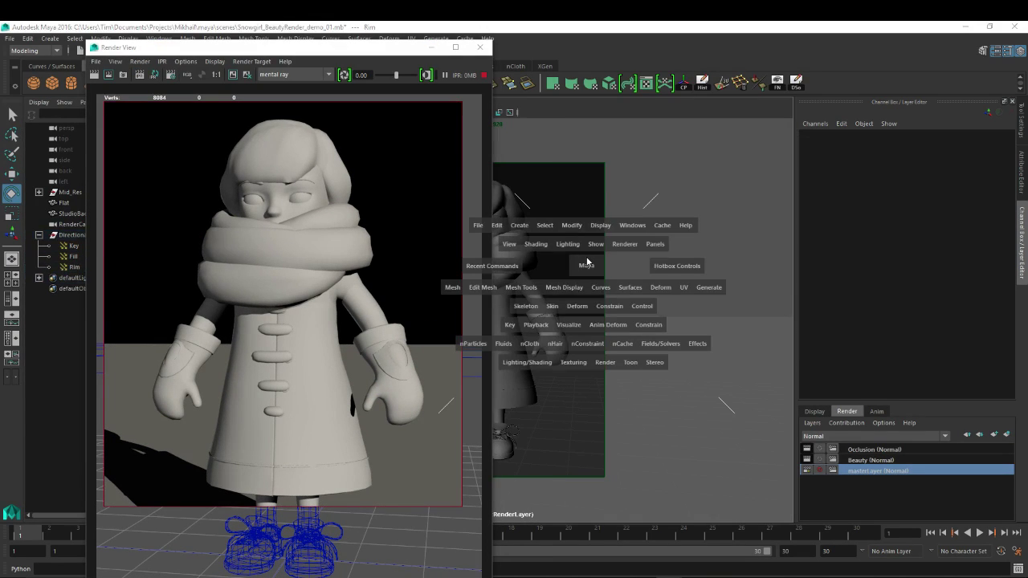
drag(588, 268, 588, 239)
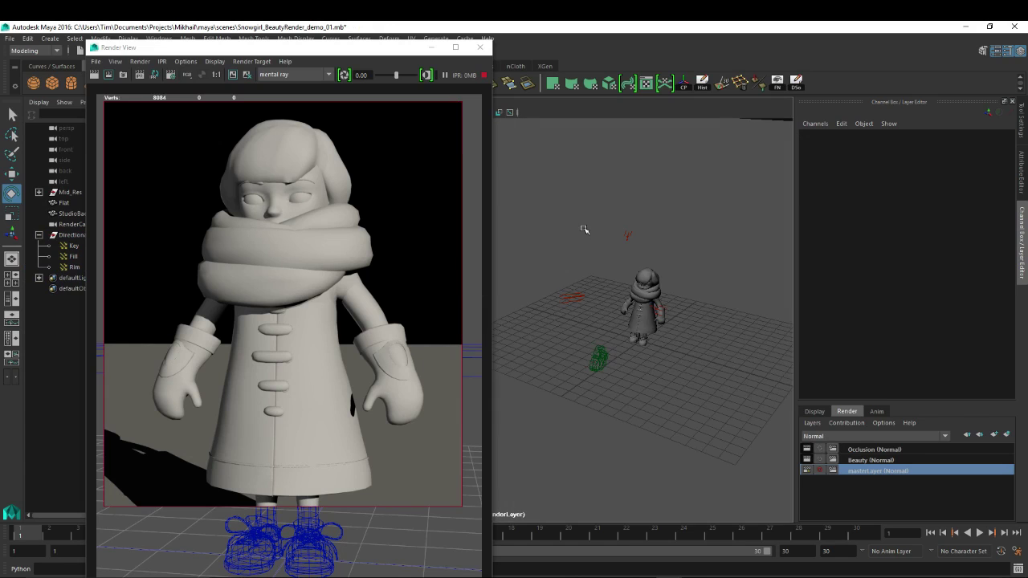
click(635, 240)
key(w)
drag(574, 232, 631, 279)
key(e)
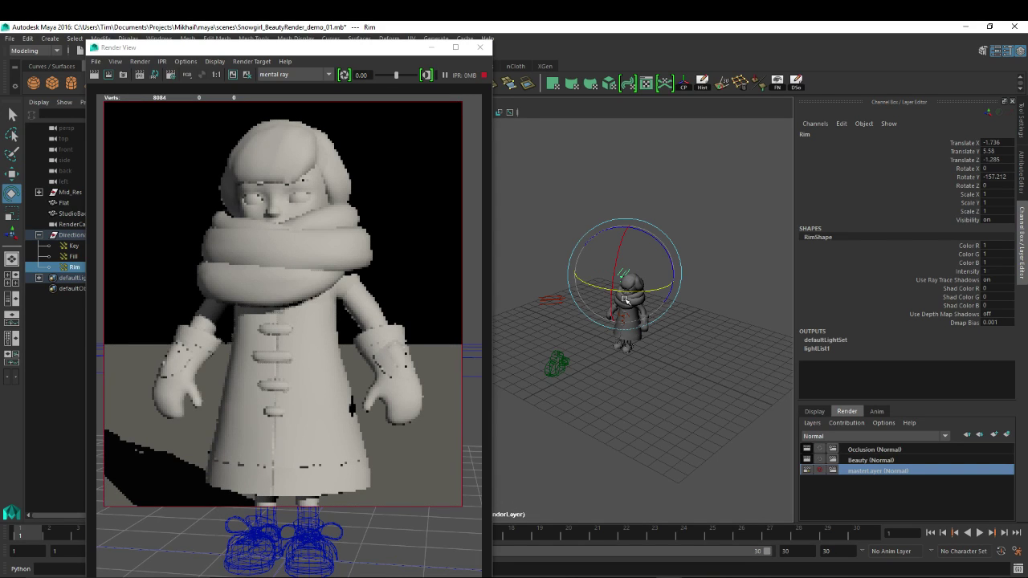
mouse_move(624, 299)
mouse_down()
mouse_move(612, 296)
mouse_move(632, 296)
mouse_up()
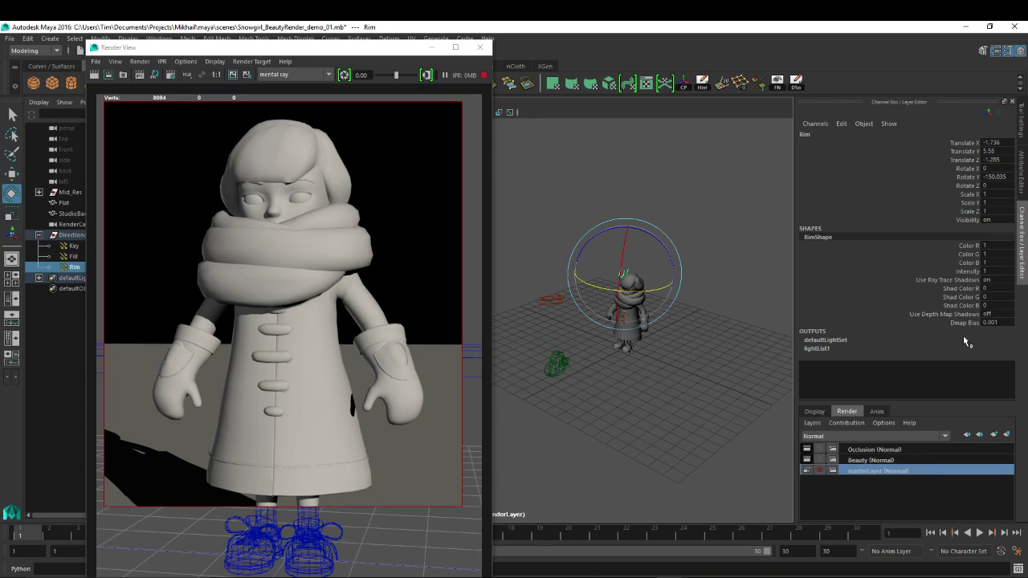
- Set the Rim directional light's intensity to 50
key(ctrl+a)
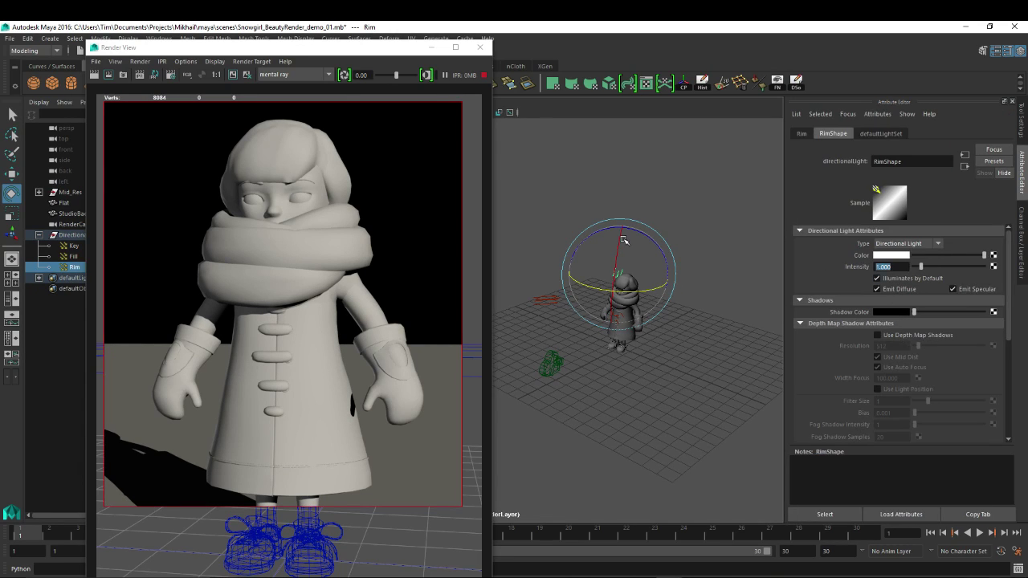
text(1)
key(Return)
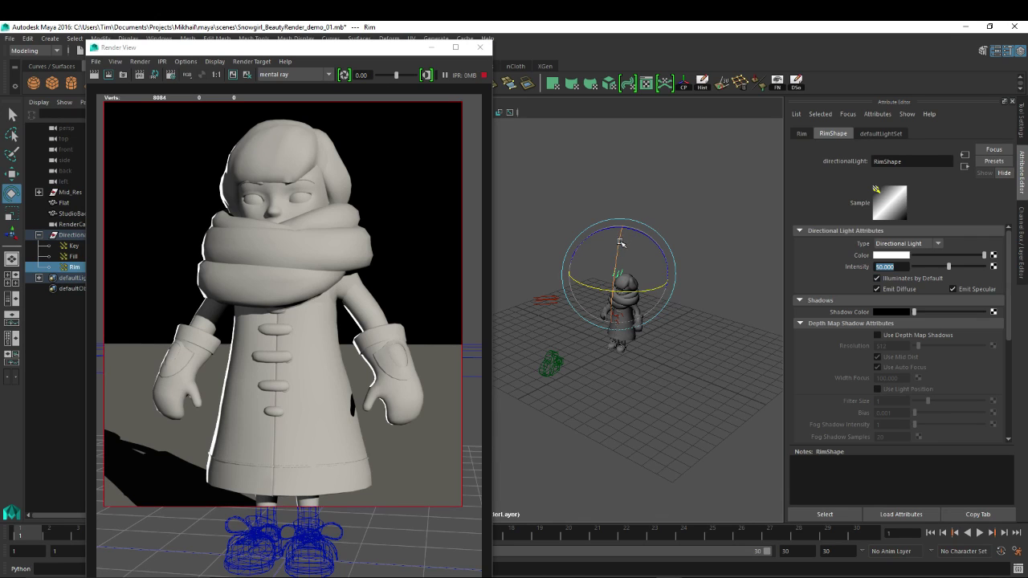
click(618, 244)
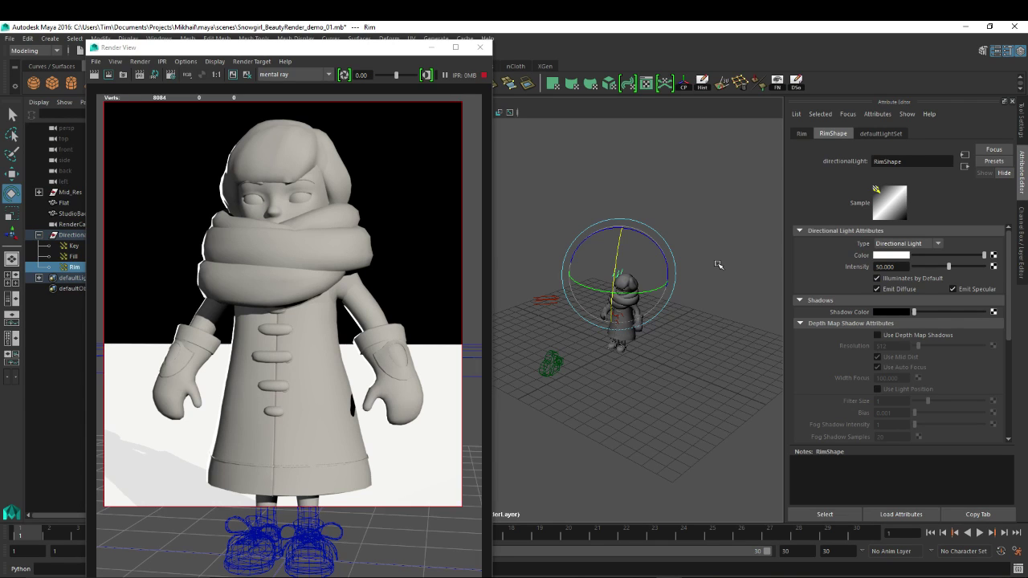
- Select the Flat ground plane and close the render window
click(740, 391)
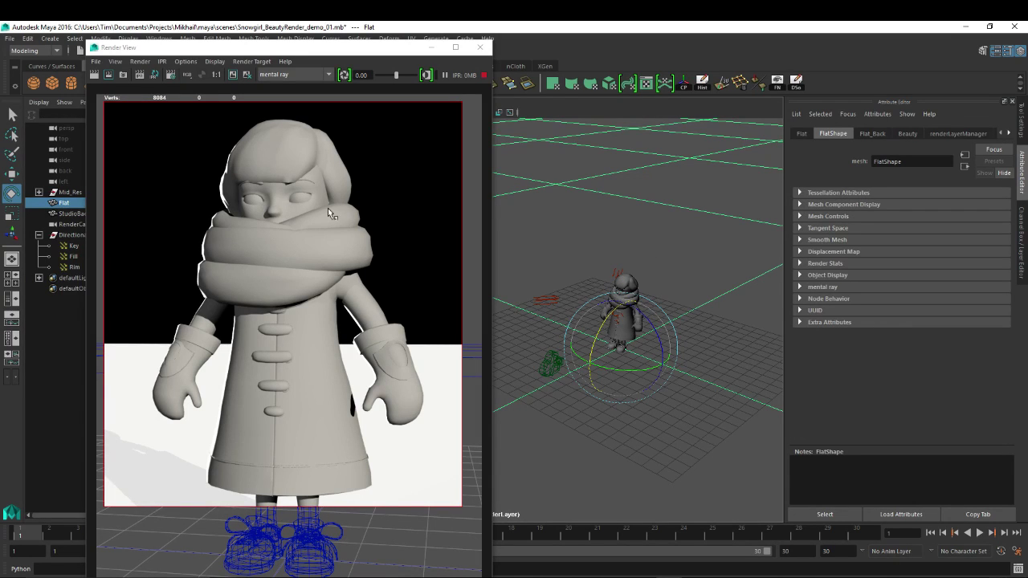
drag(379, 53, 376, 59)
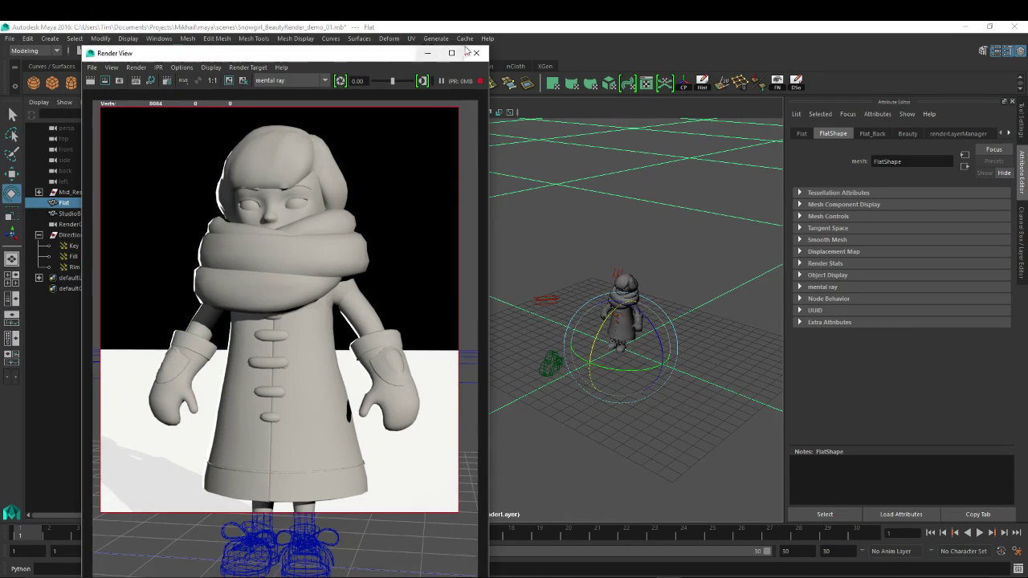
click(477, 53)
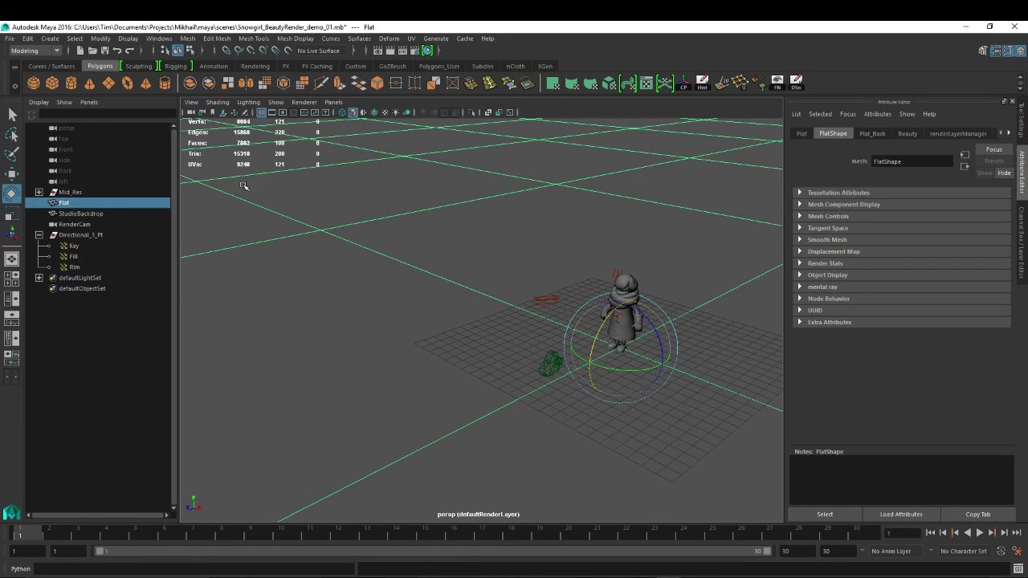
- Reselect the Rim light, open the Relationship Editor for light-centric light linking, and place it clear of the character
click(162, 41)
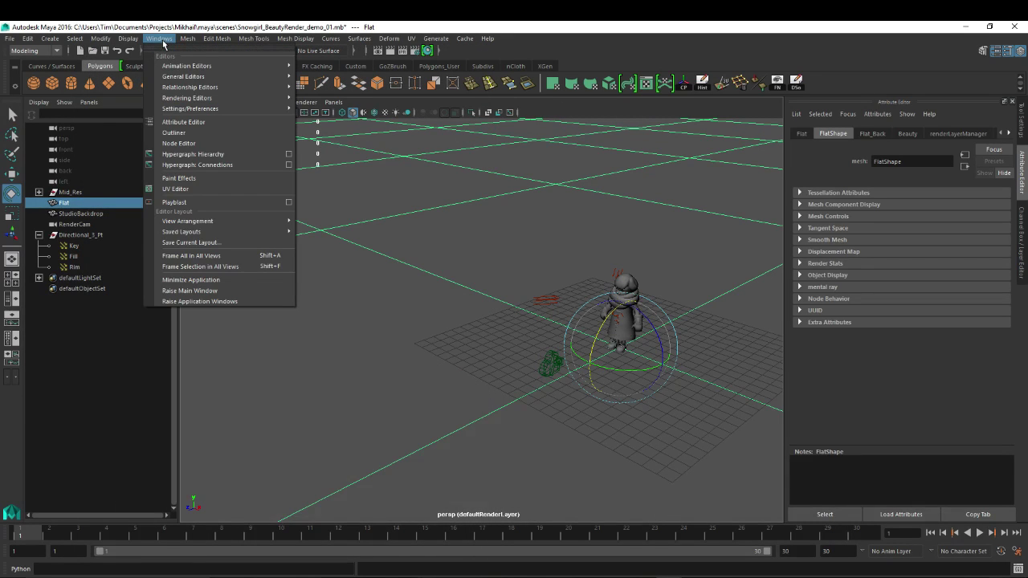
click(618, 273)
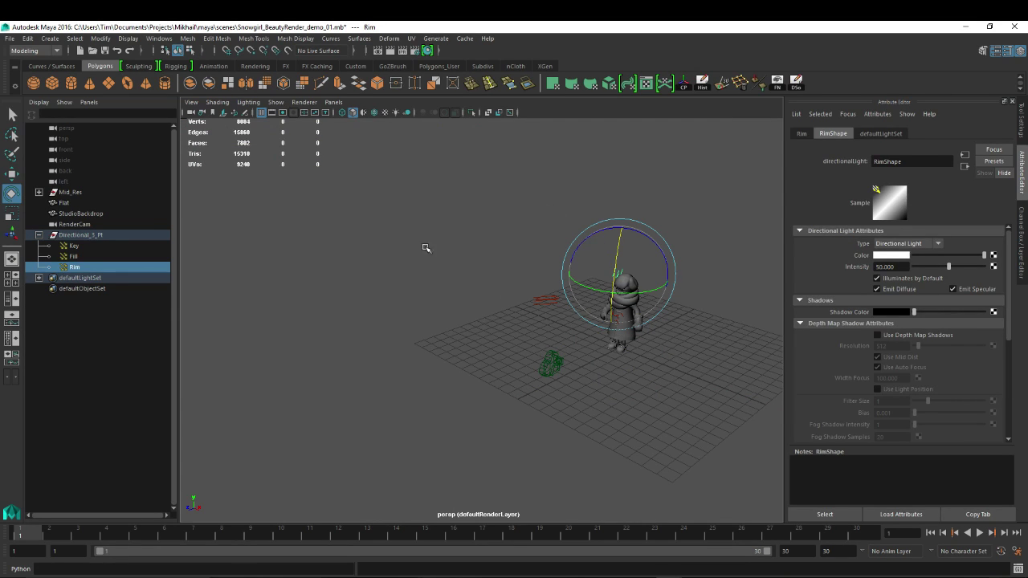
click(129, 39)
mouse_move(159, 39)
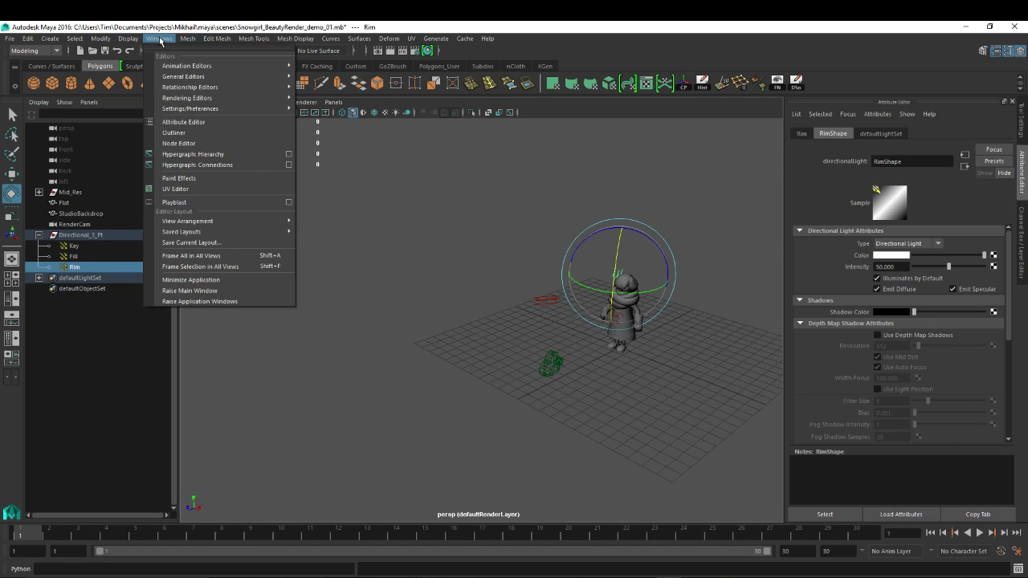
mouse_move(191, 87)
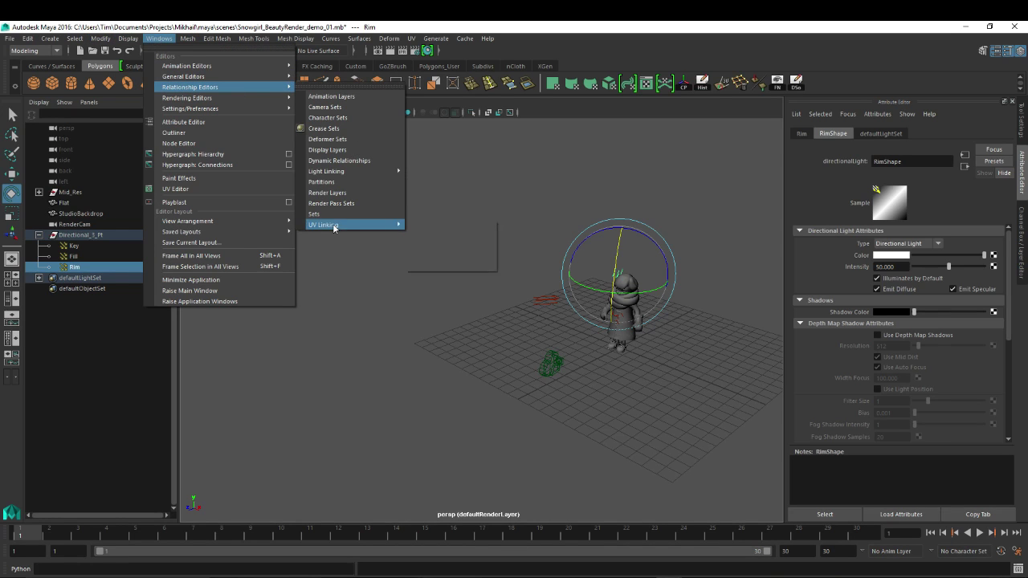
mouse_move(339, 173)
click(427, 181)
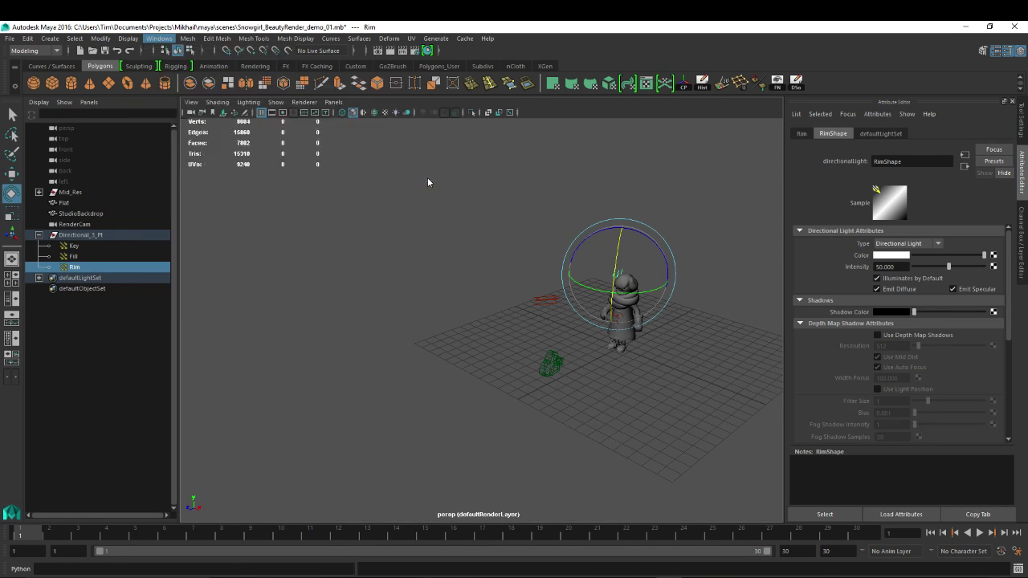
drag(466, 226, 283, 161)
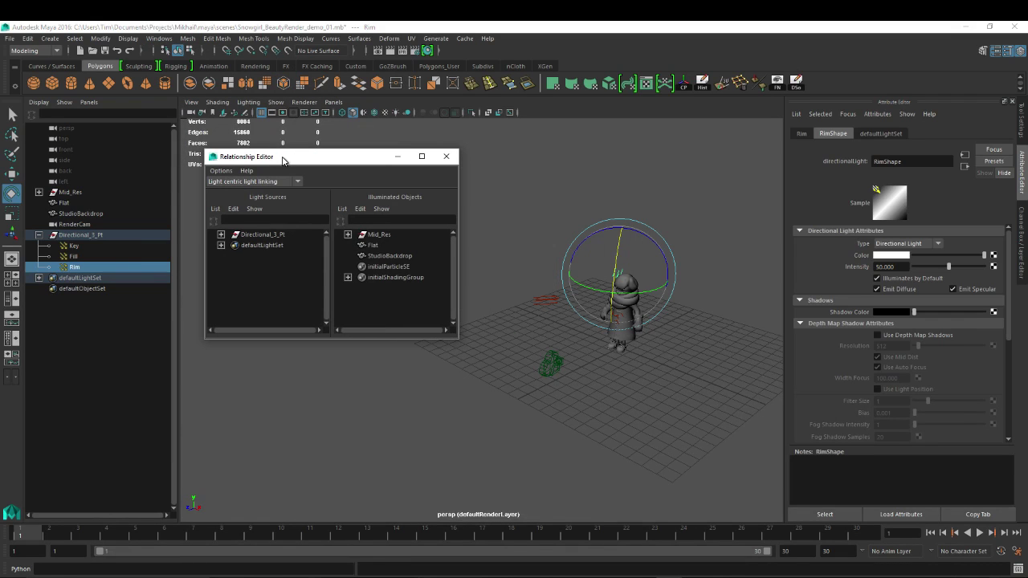
- Unlink the Flat ground plane from the Rim light within the Directional_3_Pt group
click(221, 235)
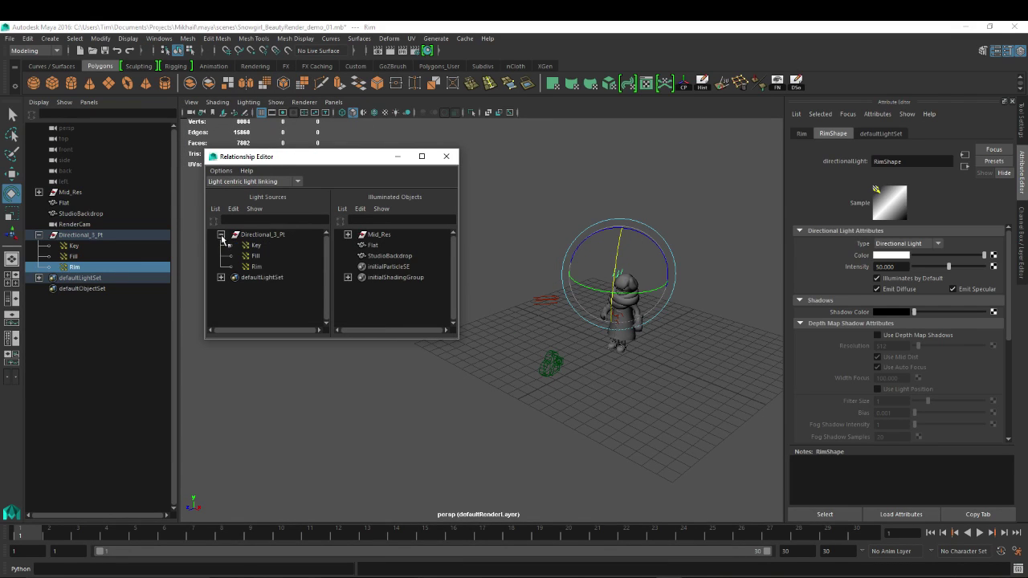
click(255, 268)
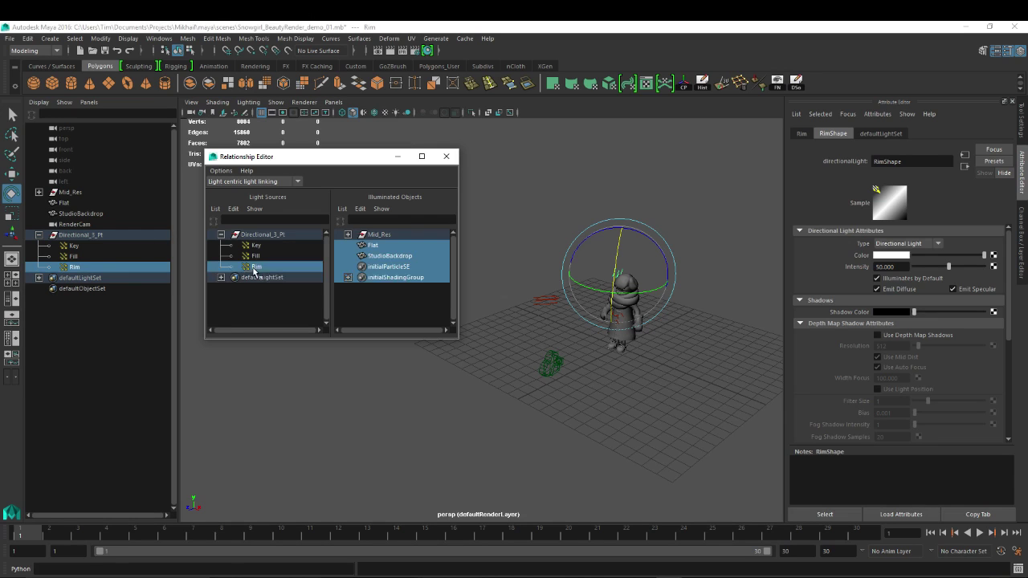
click(375, 246)
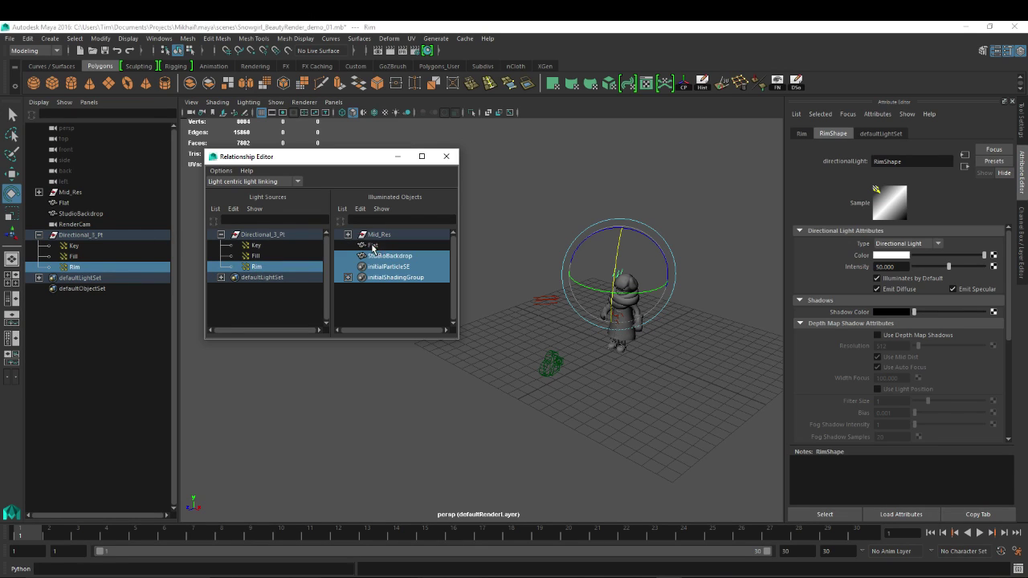
- Unlink StudioBackdrop from the Rim light in the light-linking editor and close the editor
click(386, 257)
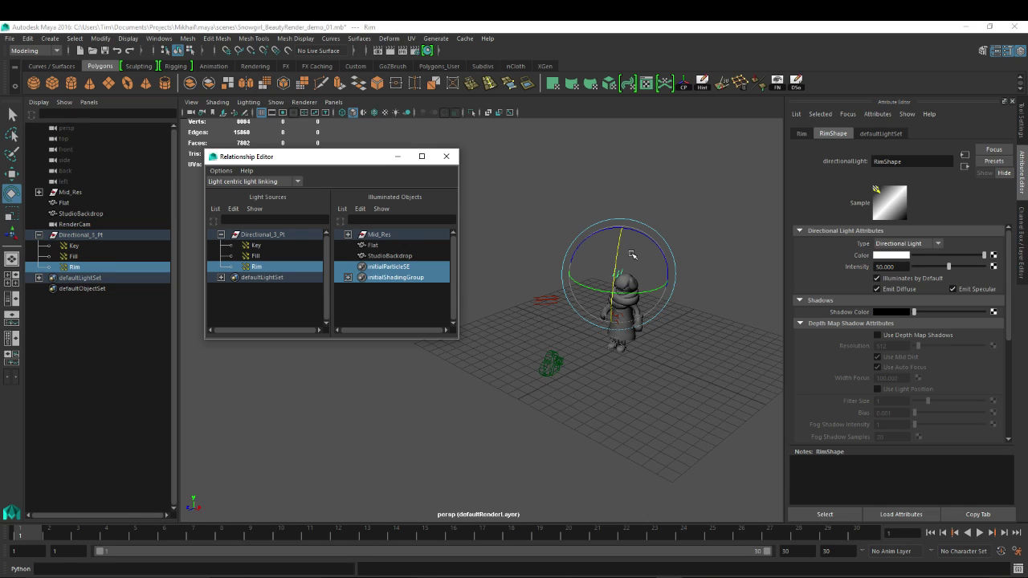
click(446, 155)
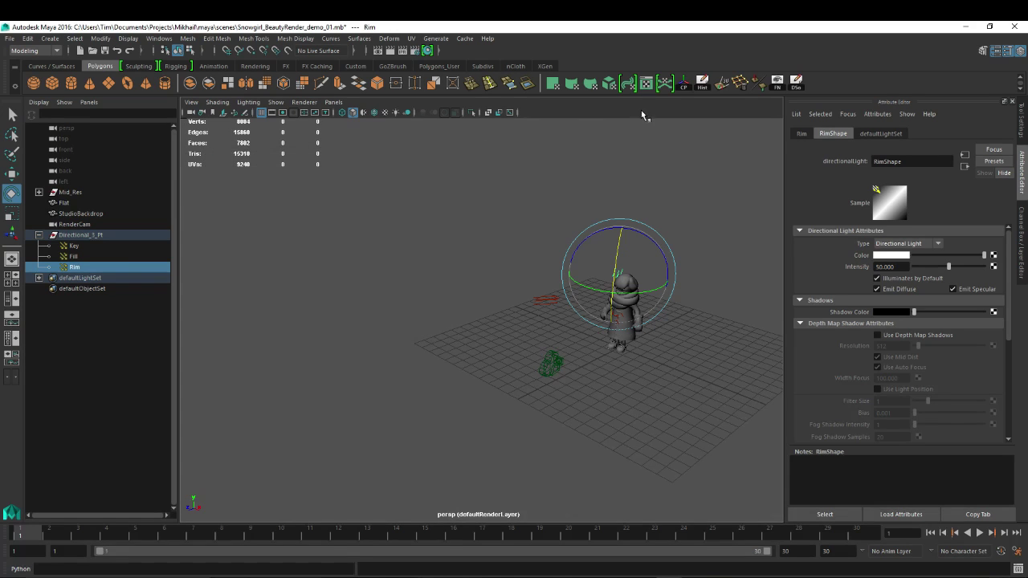
- Look through RenderCam and start an IPR render of a region covering the character from head to coat hem
click(333, 102)
mouse_move(390, 113)
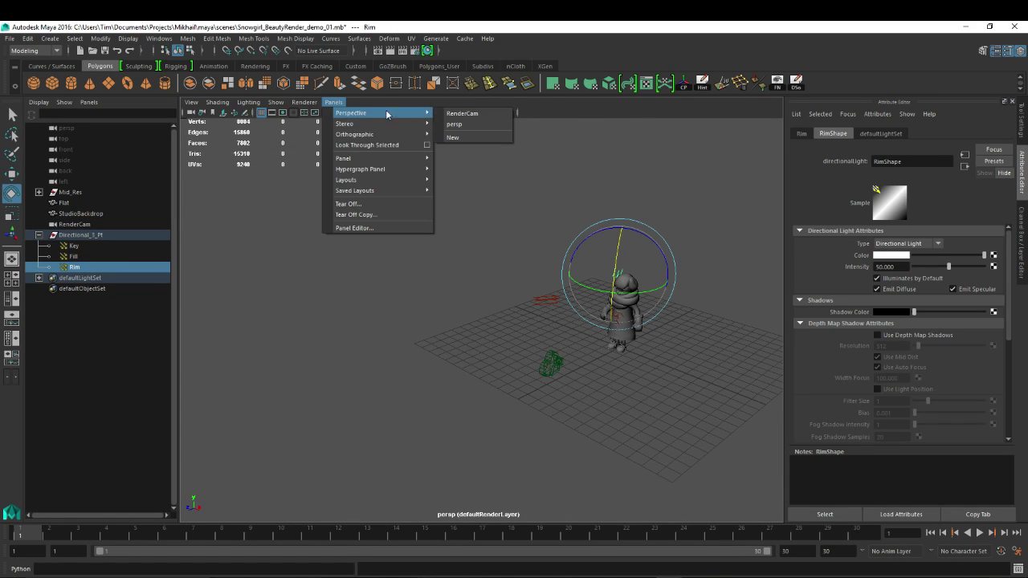
click(463, 114)
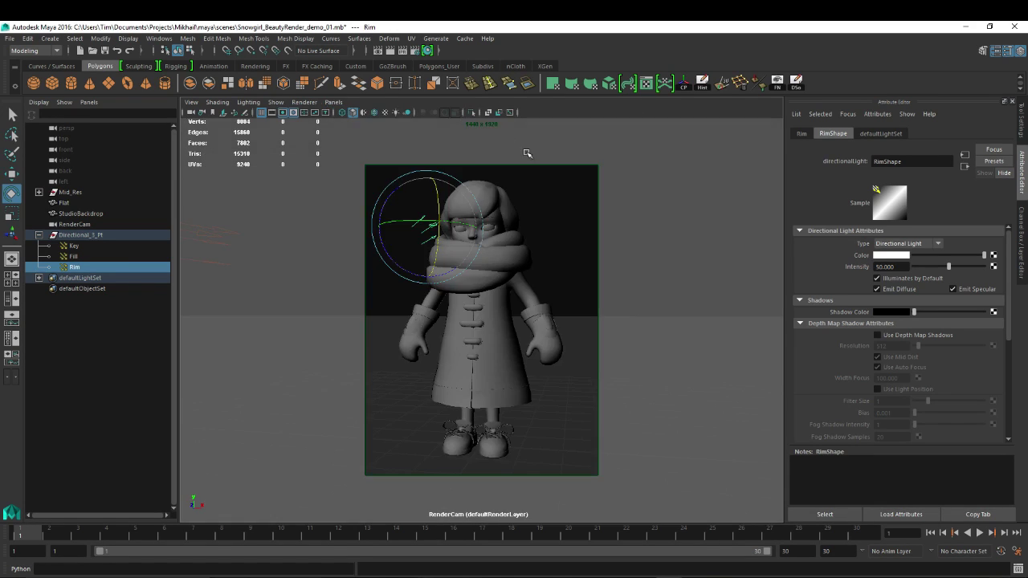
click(403, 50)
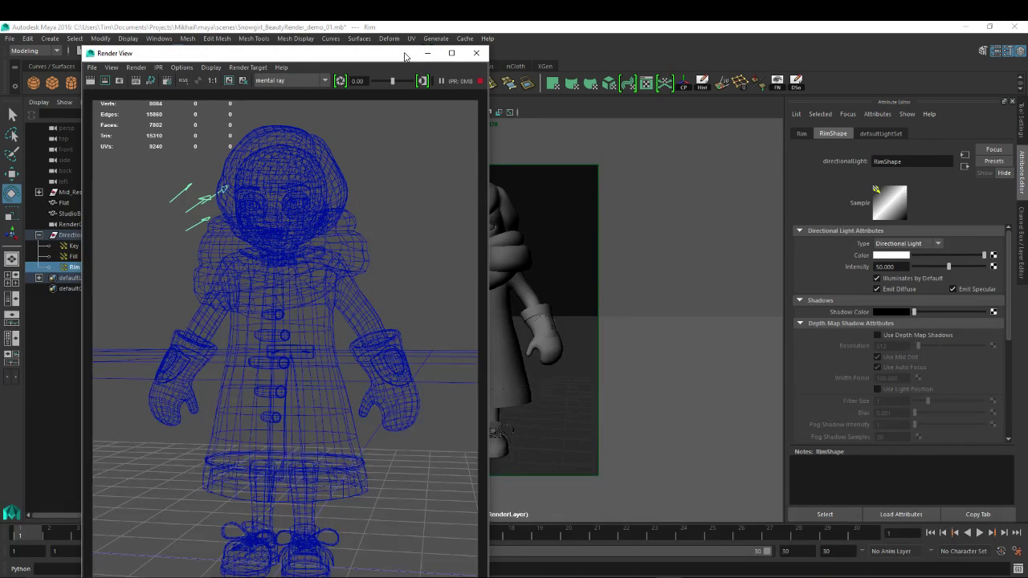
drag(114, 114, 462, 546)
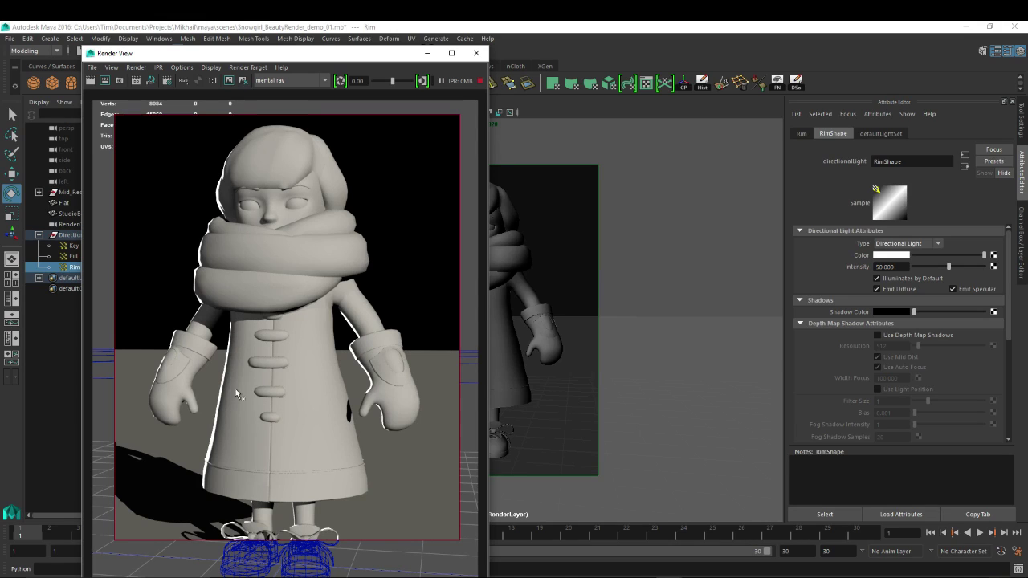
- Set the Rim light's intensity to 8 after trying 15, and close the render preview
click(905, 267)
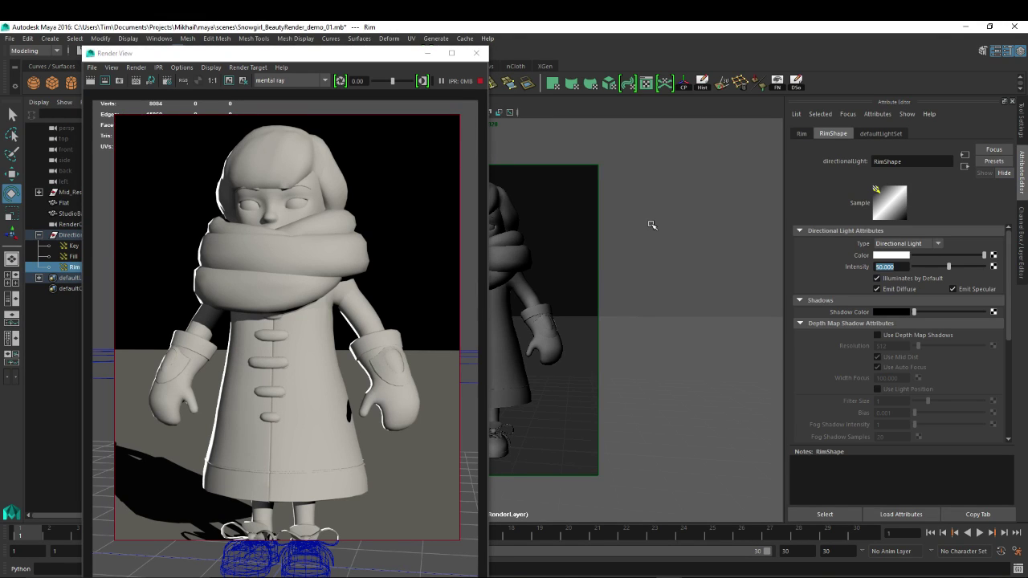
text(15)
key(Return)
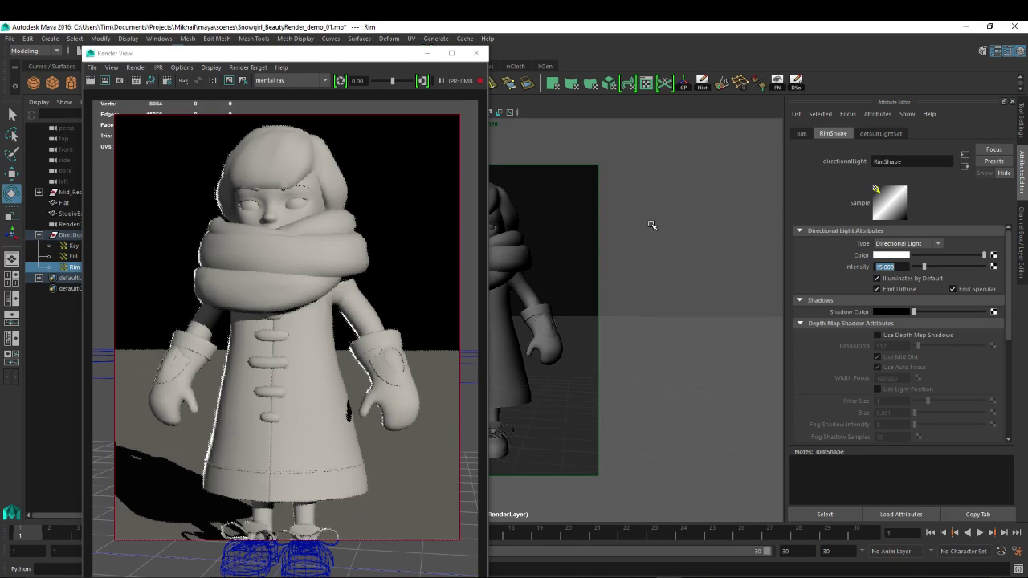
text(8)
key(Return)
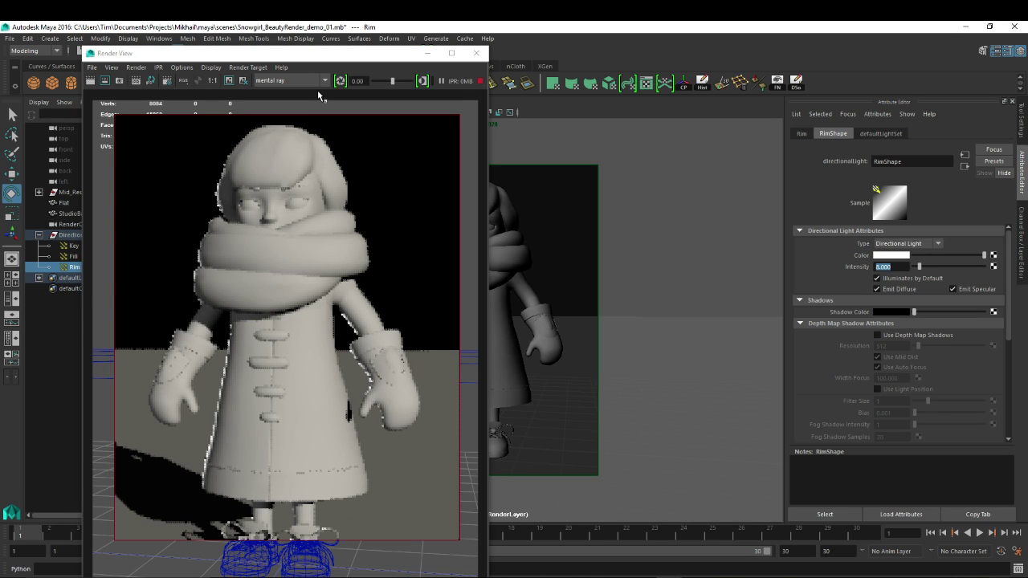
drag(330, 61, 306, 55)
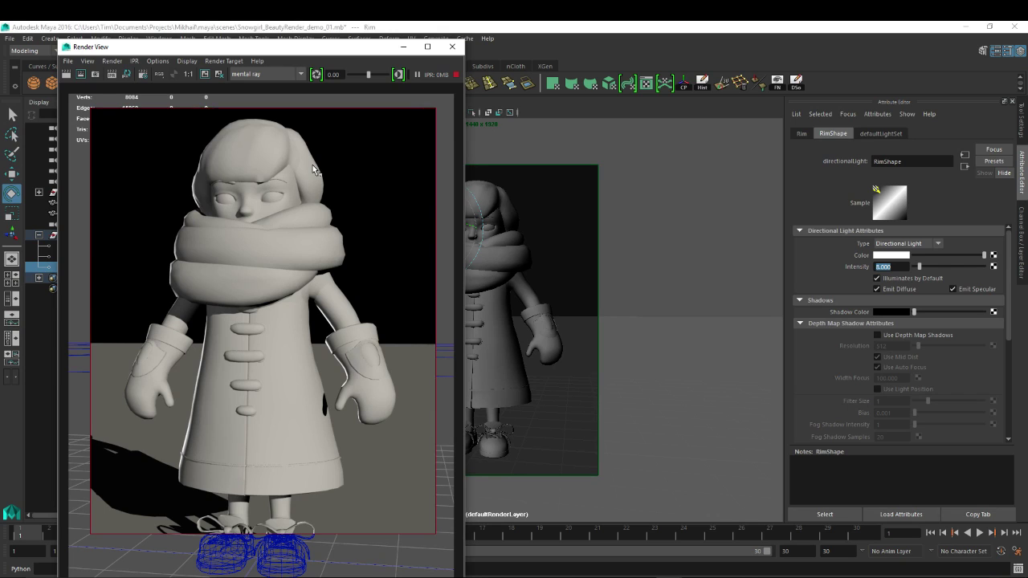
click(453, 46)
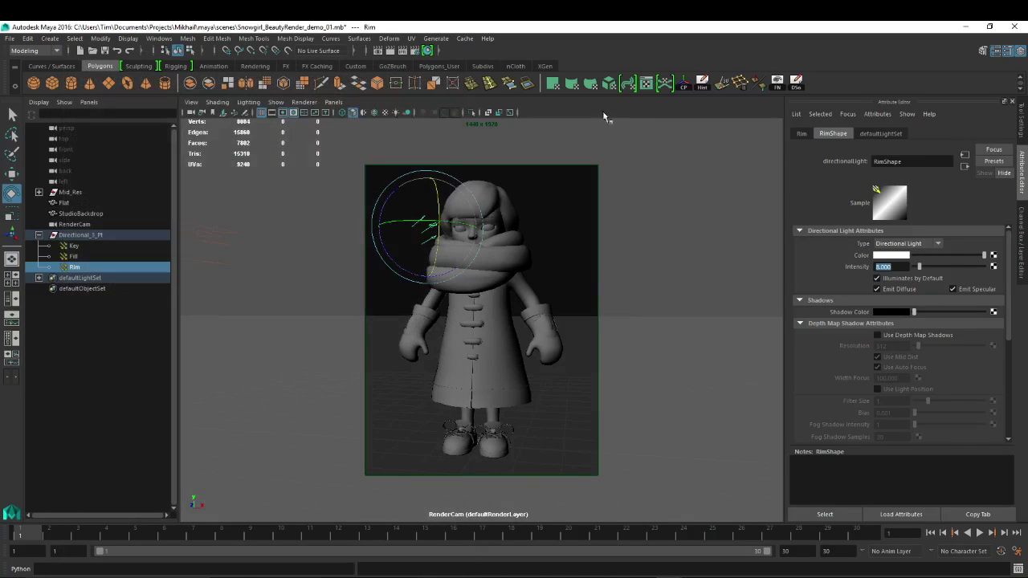
- Go to frame 2 and start an IPR render of the character's head and upper body through RenderCam
click(331, 103)
mouse_move(378, 111)
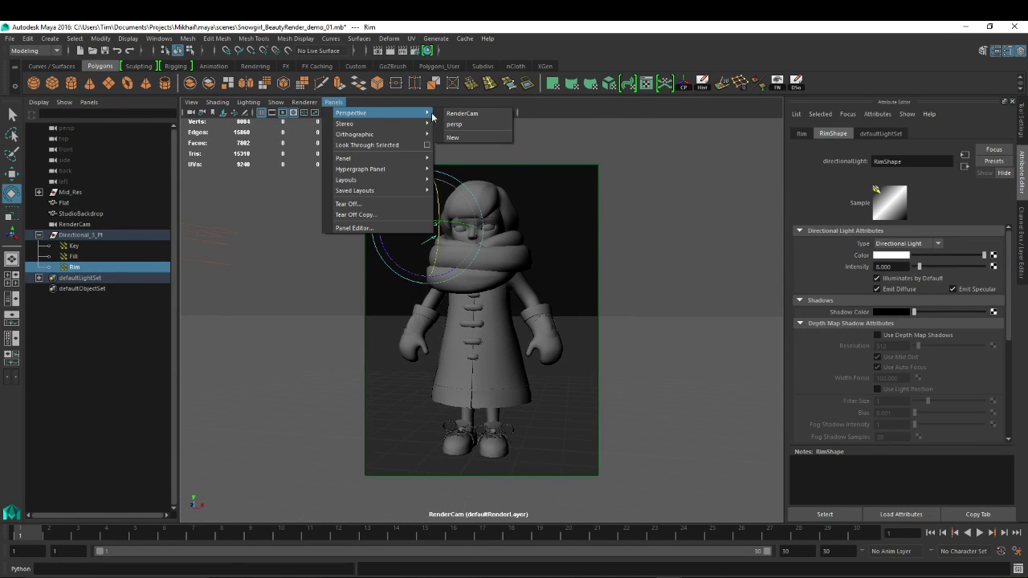
click(470, 121)
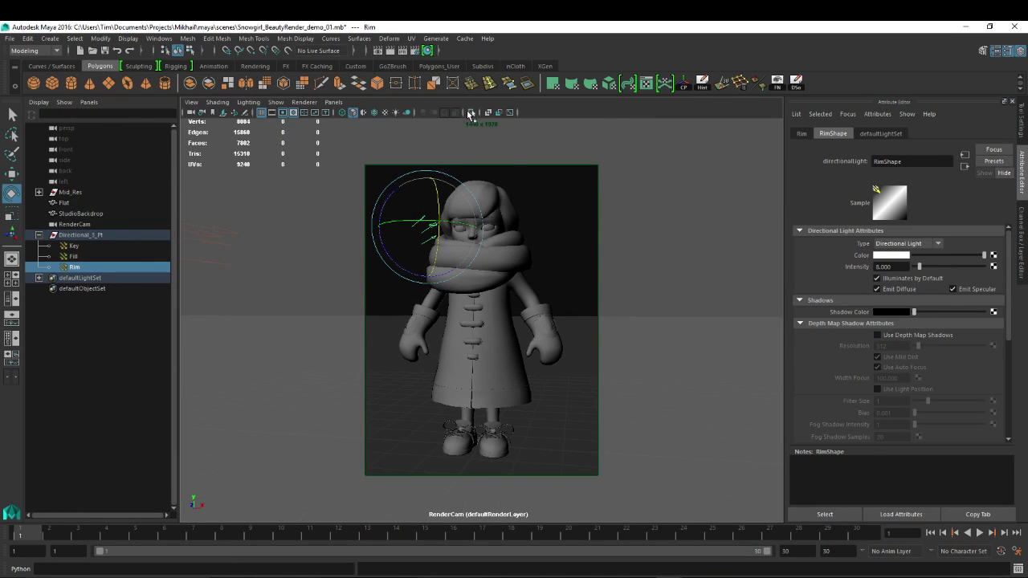
click(58, 537)
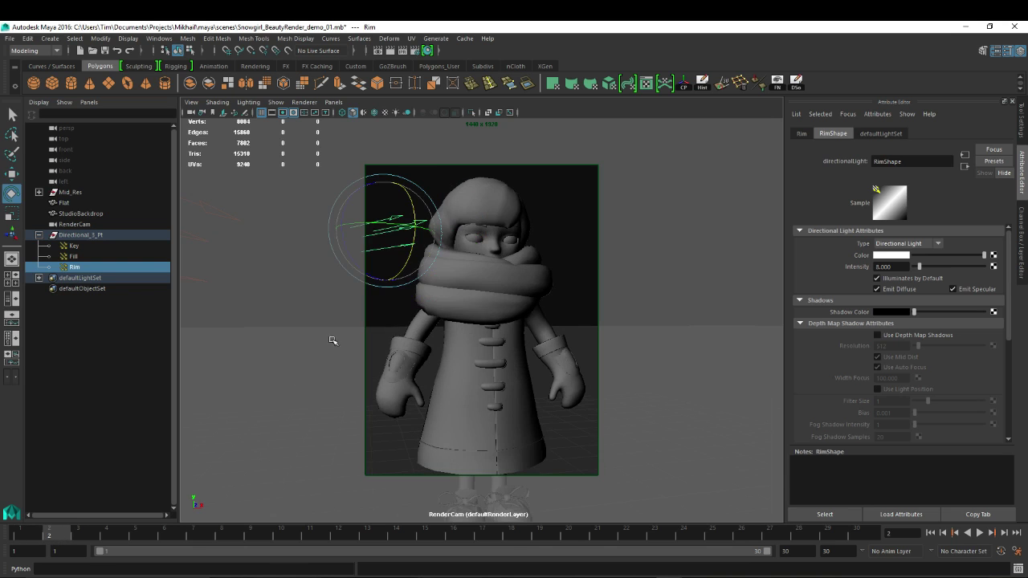
click(402, 51)
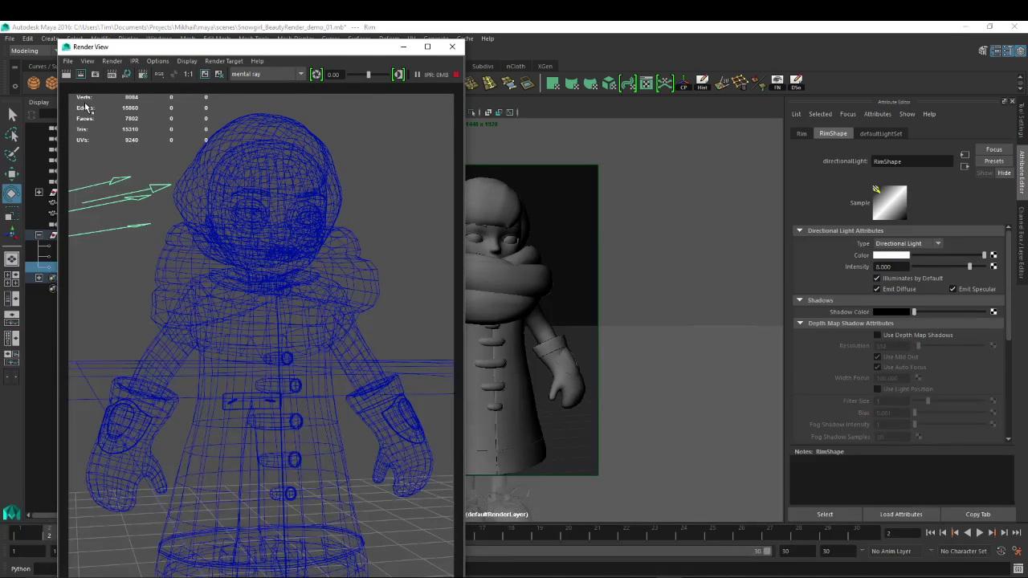
drag(83, 101, 434, 401)
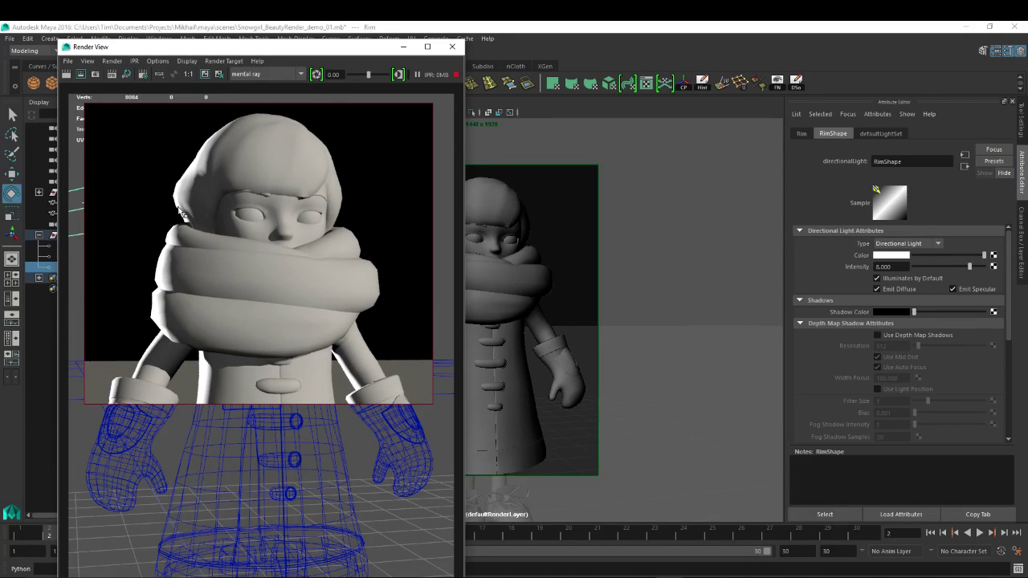
- Rotate the Rim light slightly about its vertical axis, check the render enlarged, and close the render preview
drag(363, 59, 237, 72)
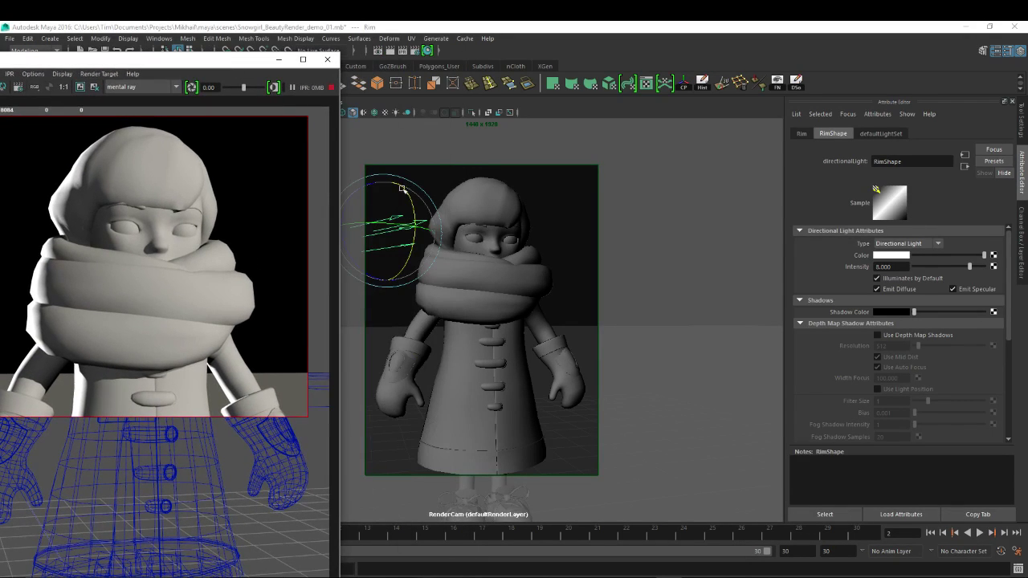
drag(408, 229, 397, 226)
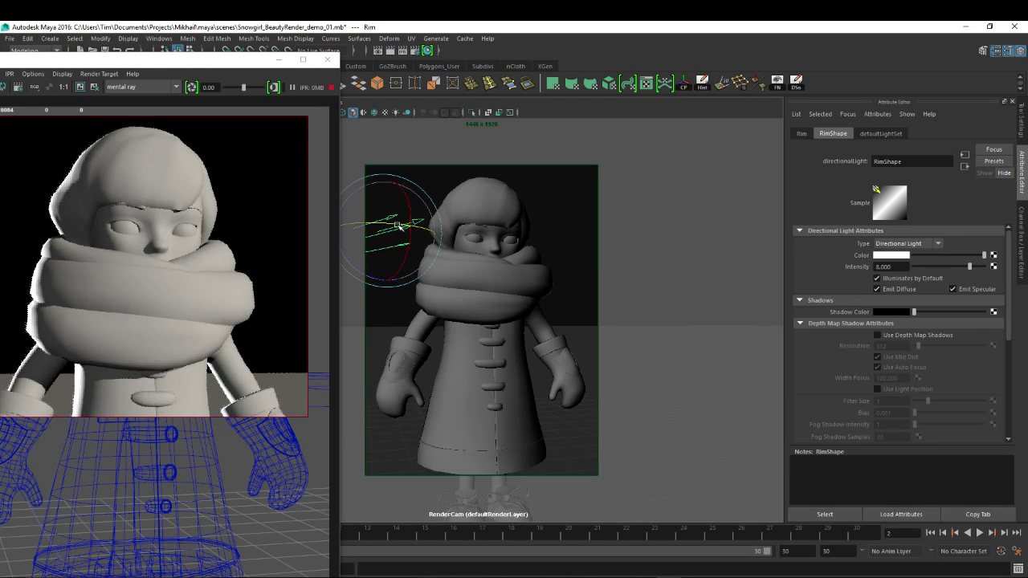
double_click(317, 60)
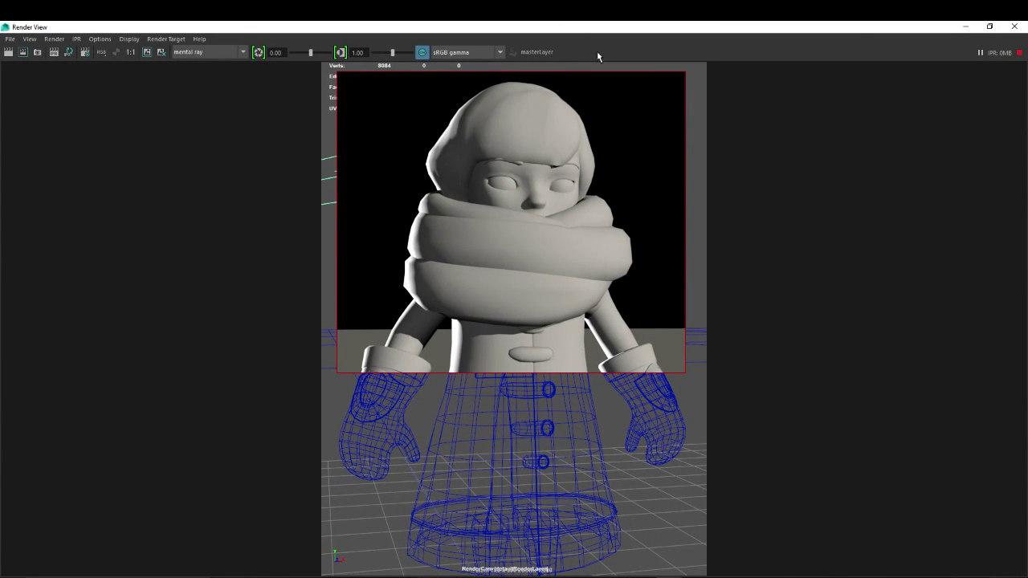
click(1014, 26)
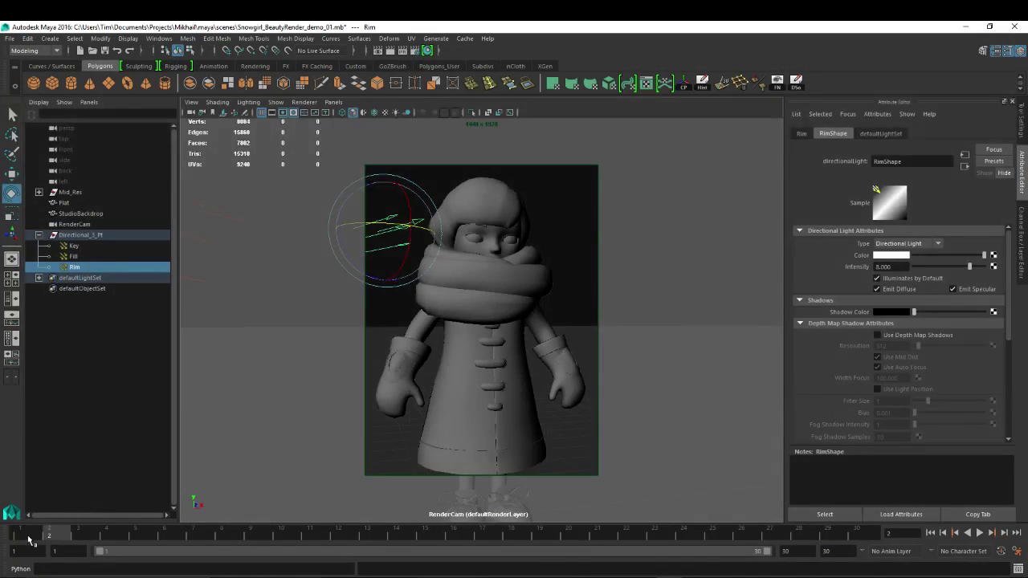
- Return to frame 1 with the viewport looking through RenderCam
click(28, 540)
click(334, 102)
mouse_move(369, 114)
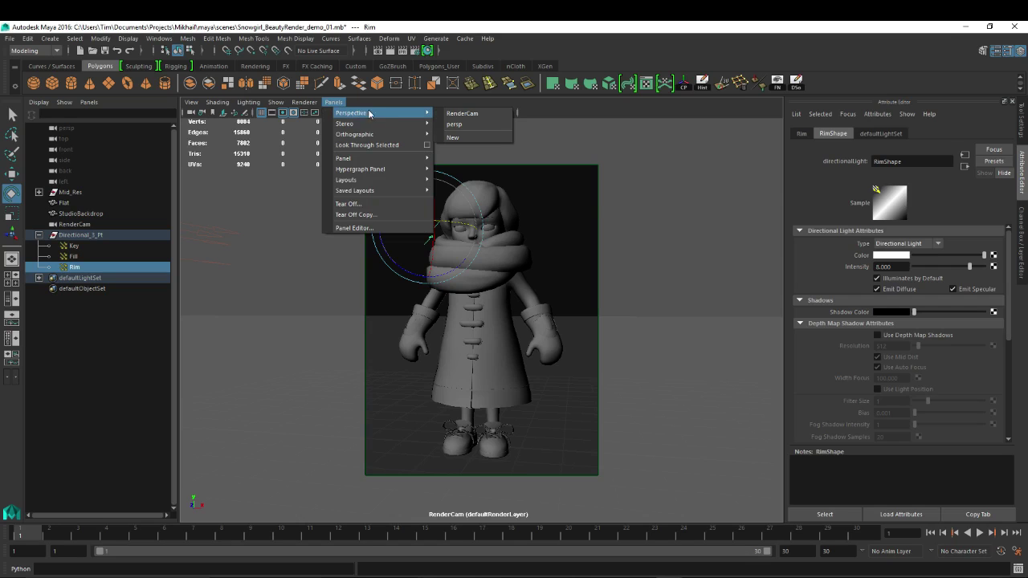
click(463, 114)
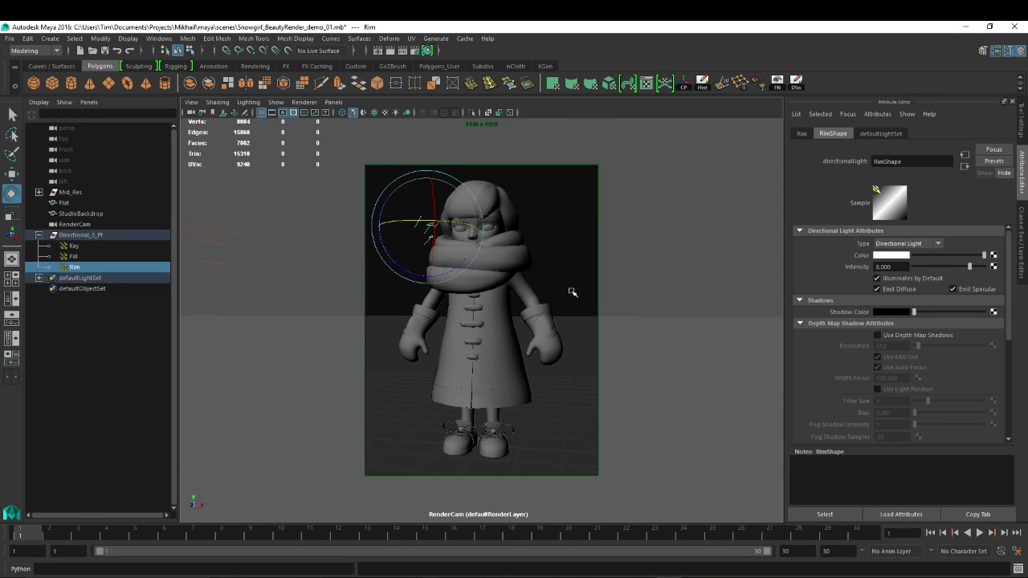
- Select the Mid_Res group and key its Rotate Y at 180 on frame 1
click(486, 330)
click(66, 193)
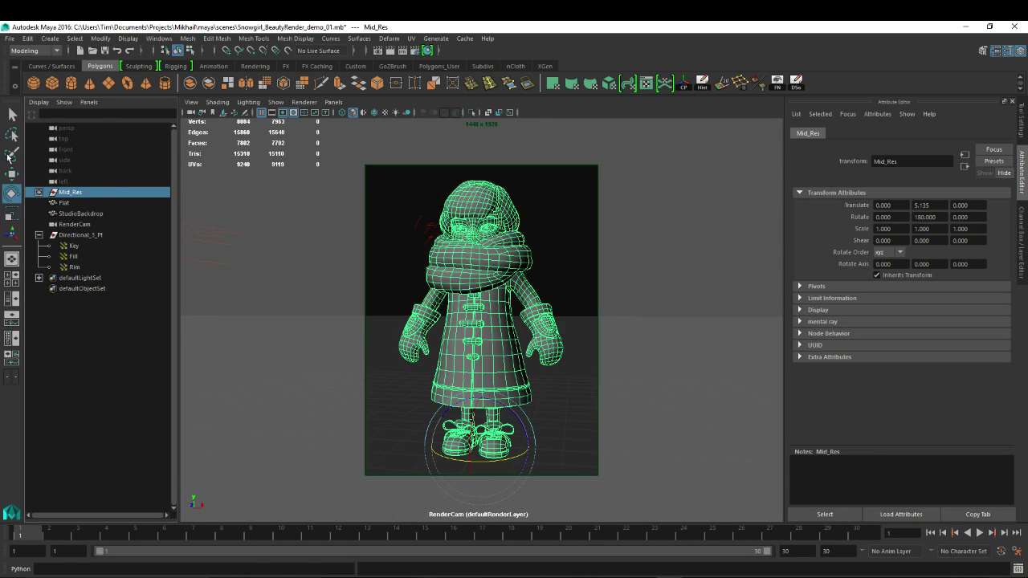
key(ctrl+a)
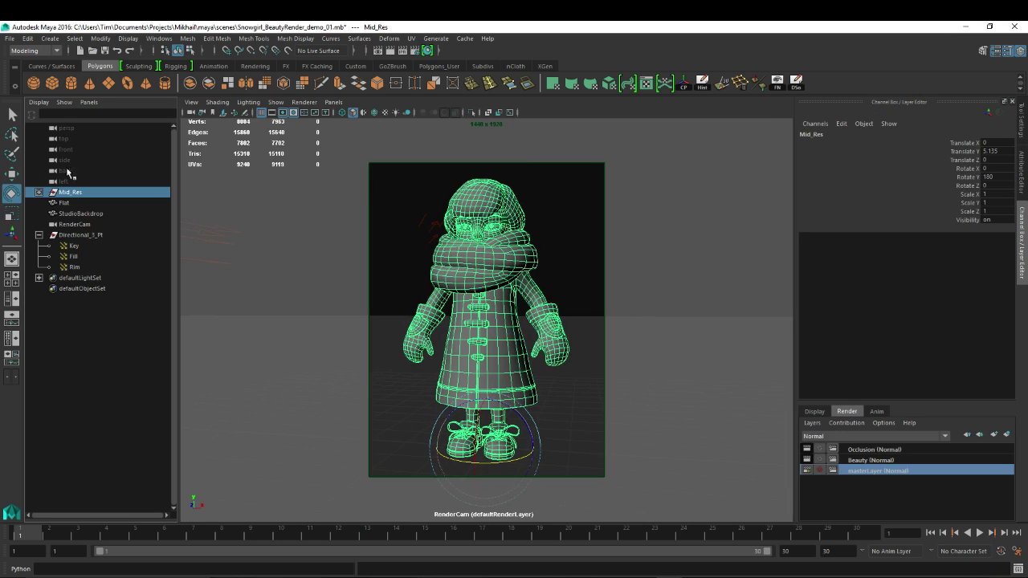
click(963, 177)
right_click(963, 176)
click(924, 188)
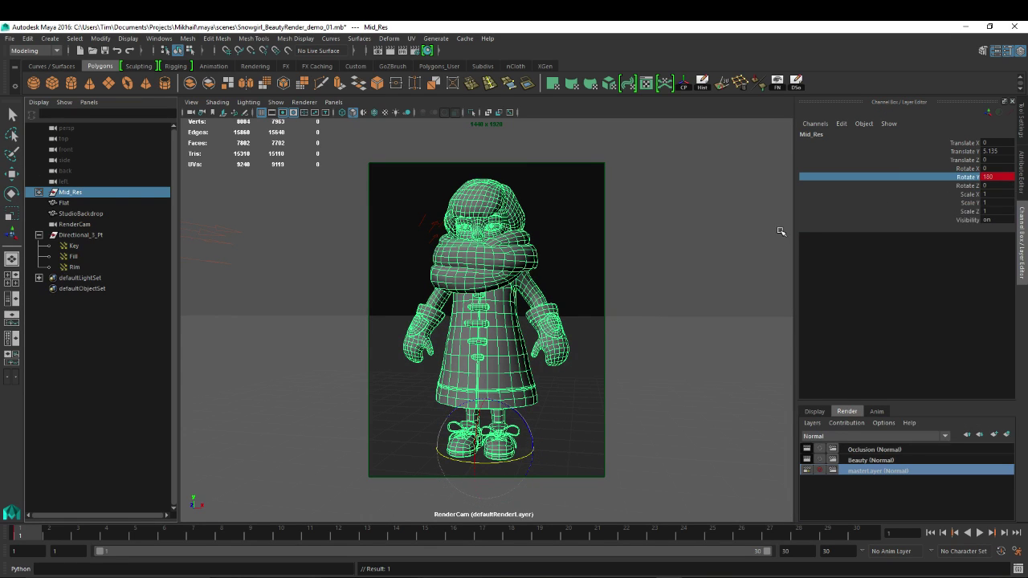
- On frame 2, set Mid_Res's Rotate Y to 0 and key it
click(57, 537)
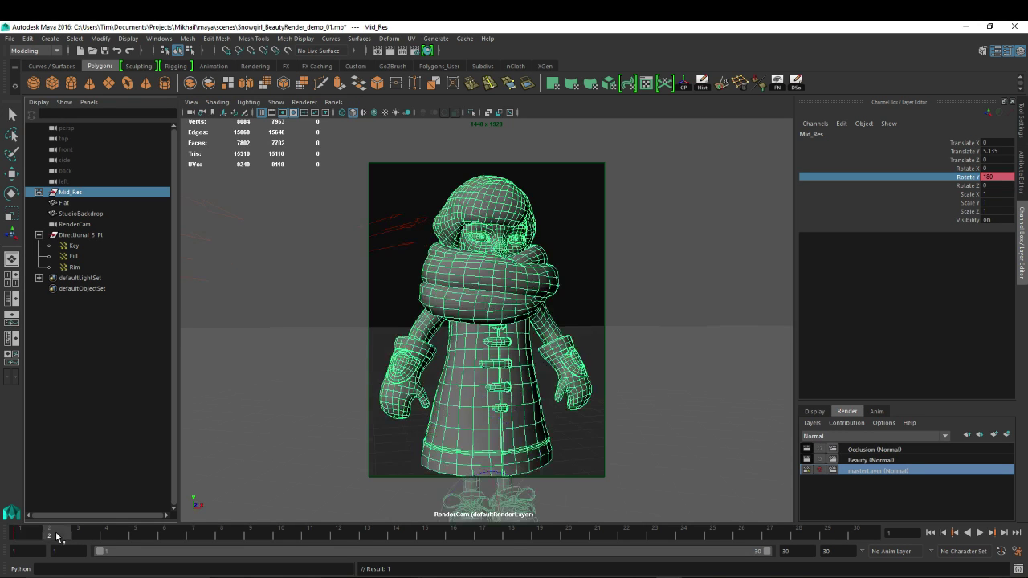
double_click(990, 177)
text(0)
key(Return)
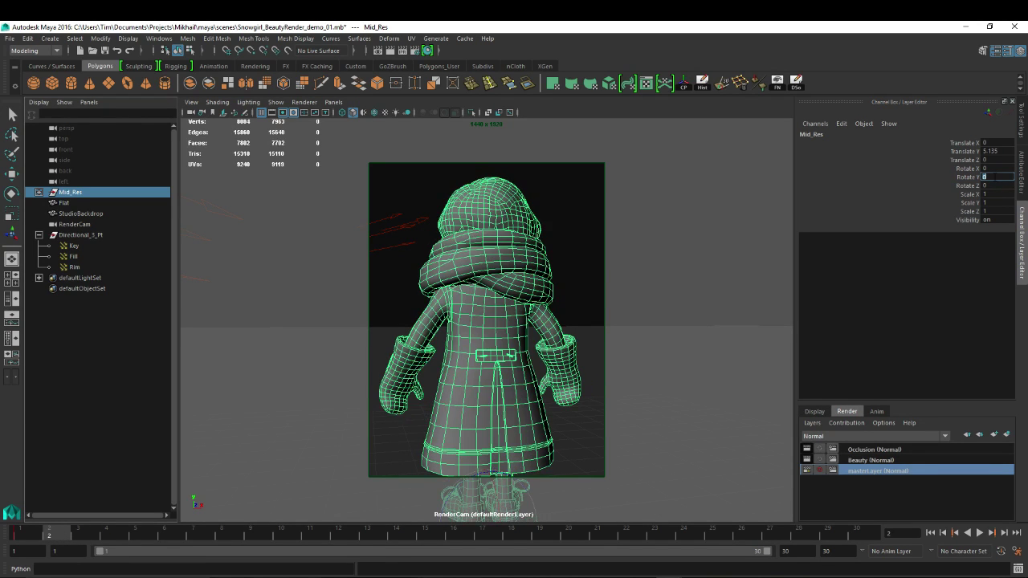
right_click(969, 183)
click(920, 185)
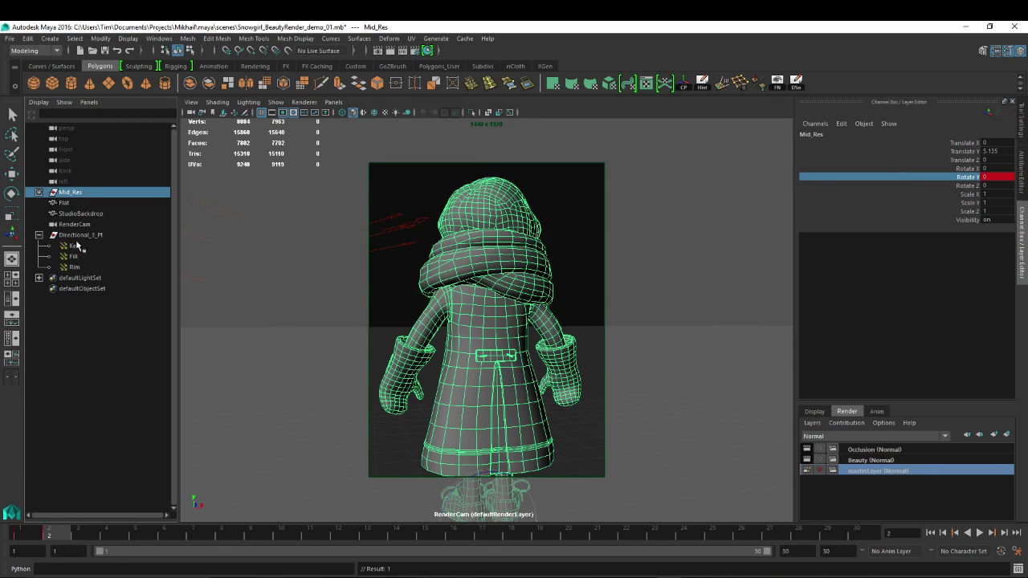
- Duplicate RenderCam and rename the copy RenderCam_static
click(66, 225)
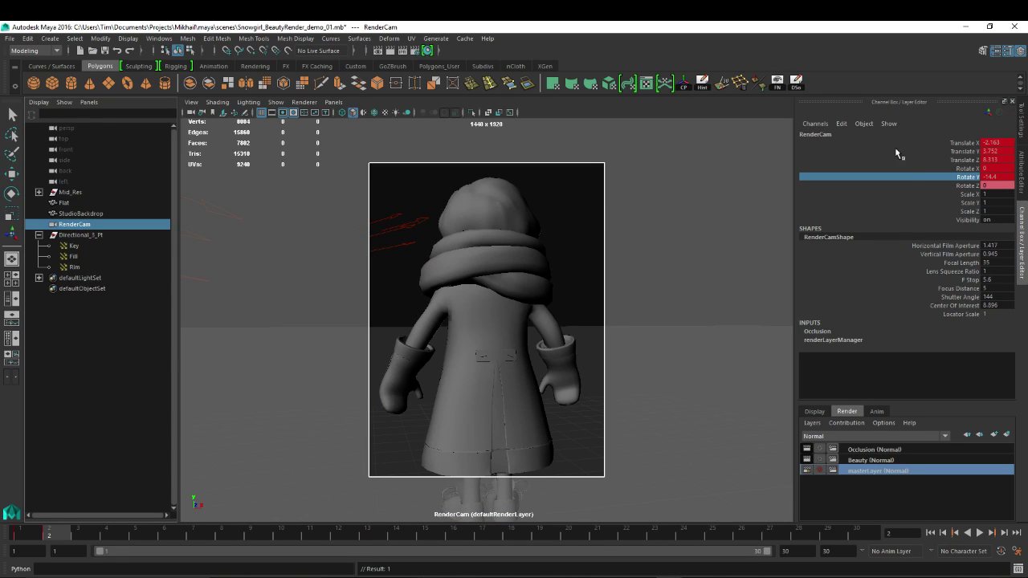
key(ctrl+d)
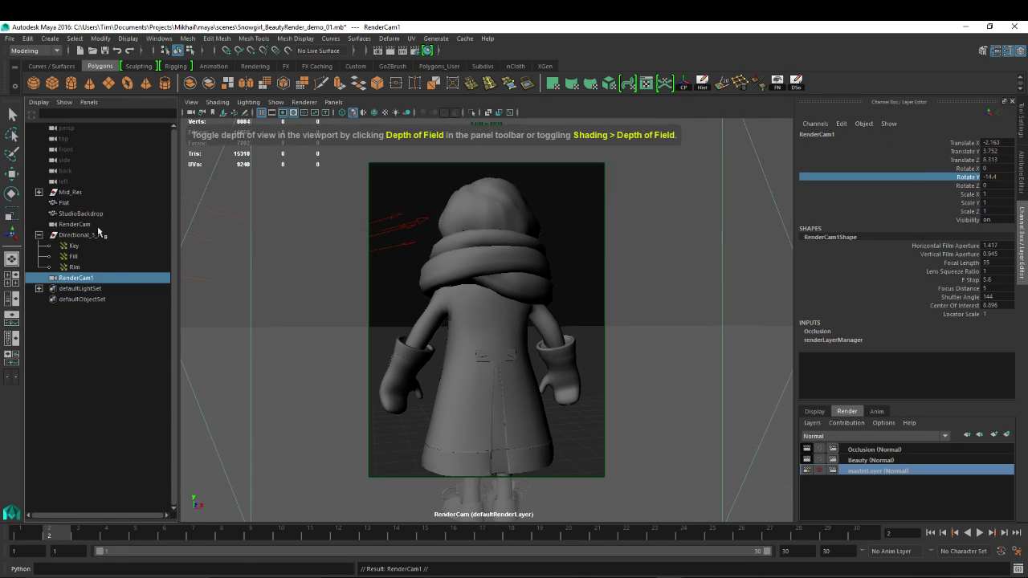
double_click(83, 281)
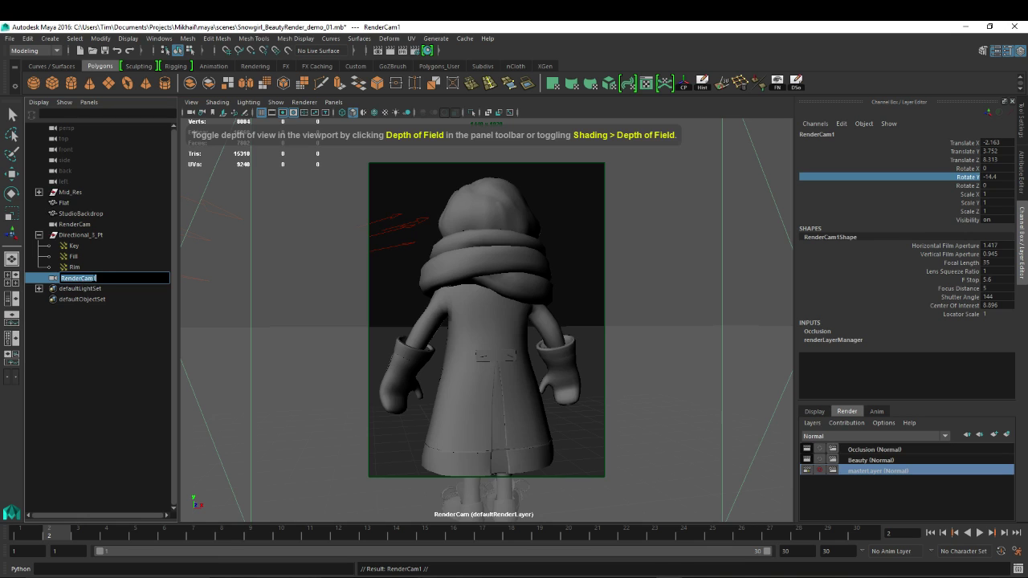
key(Right)
key(BackSpace)
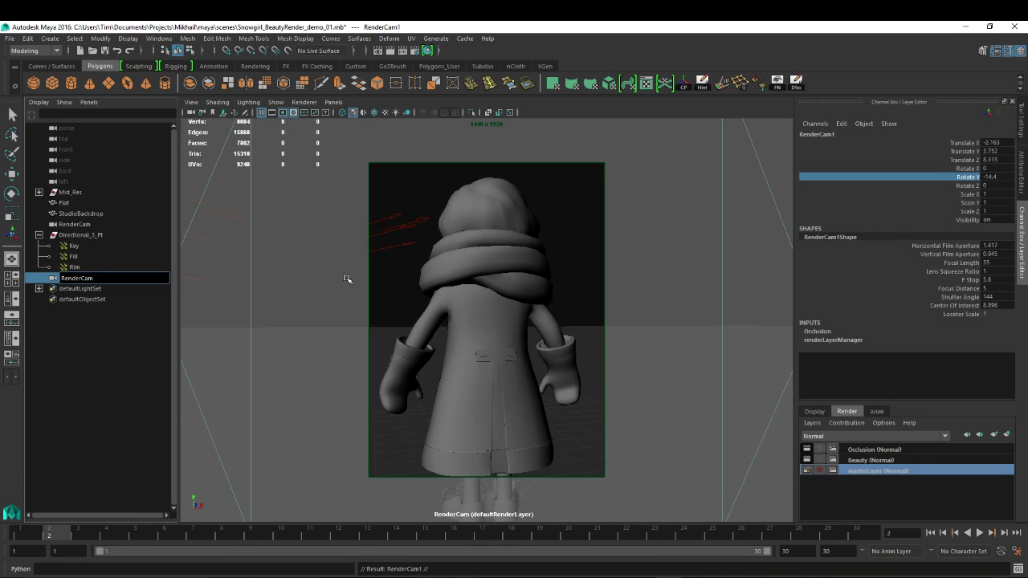
text(_static)
key(Return)
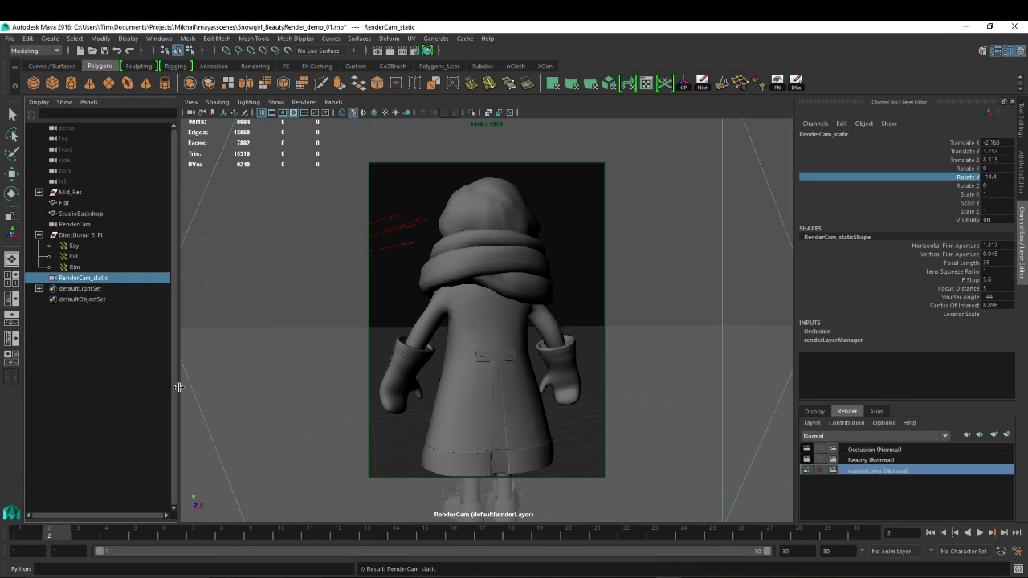
- Look through RenderCam_static on frame 1 and delete that camera copy
click(32, 537)
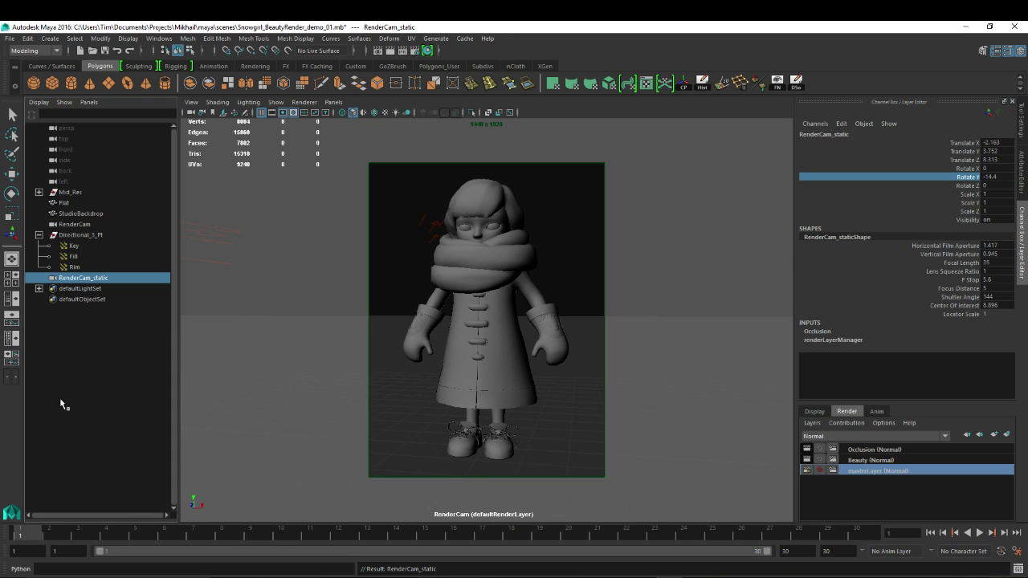
click(333, 102)
mouse_move(351, 113)
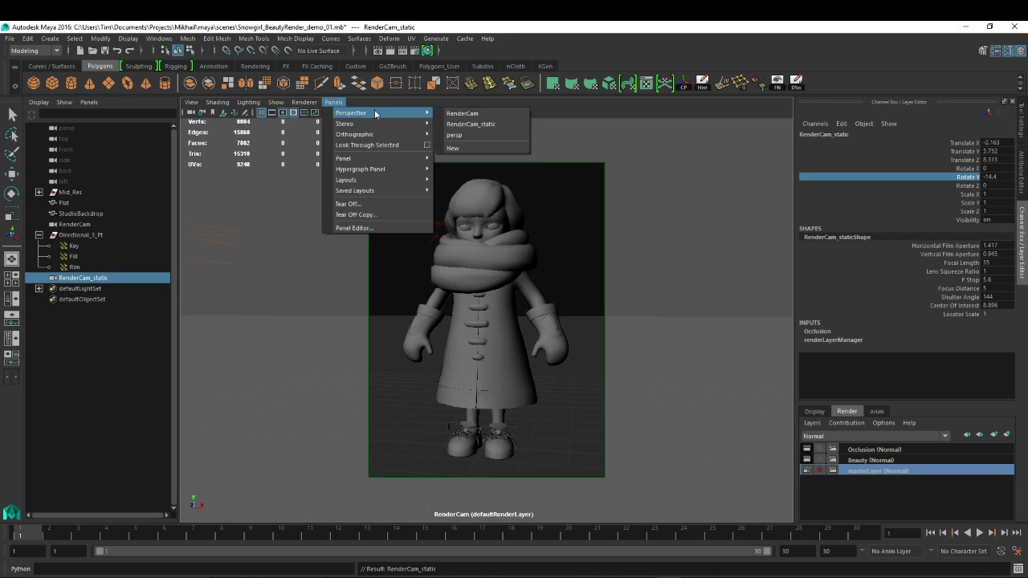
click(474, 124)
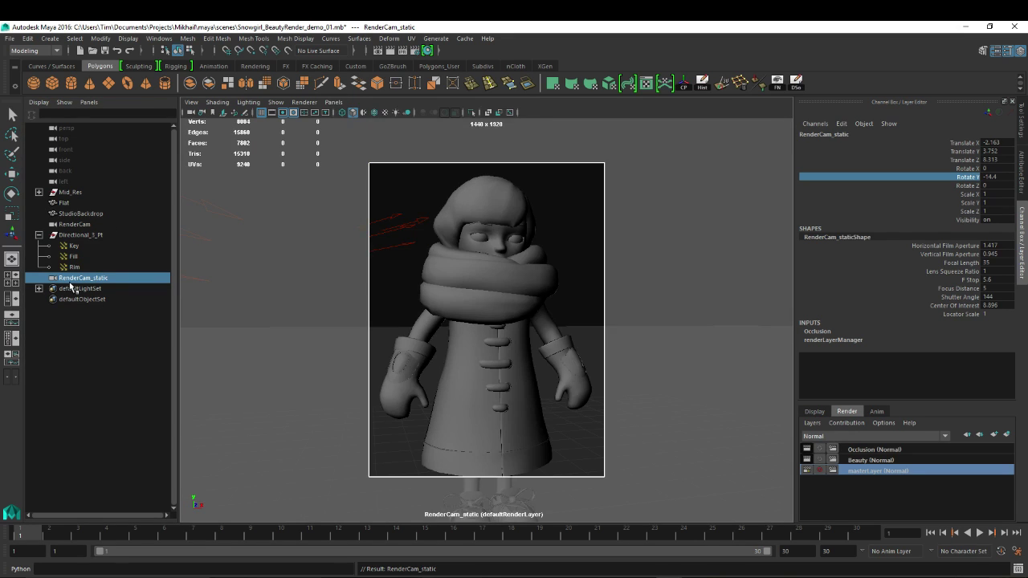
key(Delete)
- Duplicate RenderCam on frame 1 and rename the copy RenderCam_Static
click(86, 226)
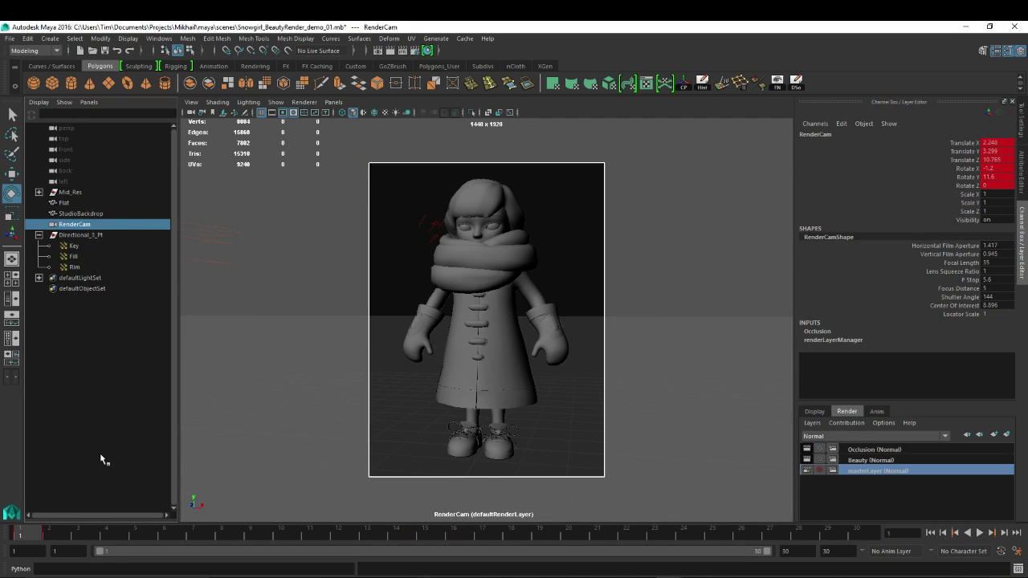
key(ctrl+d)
double_click(81, 278)
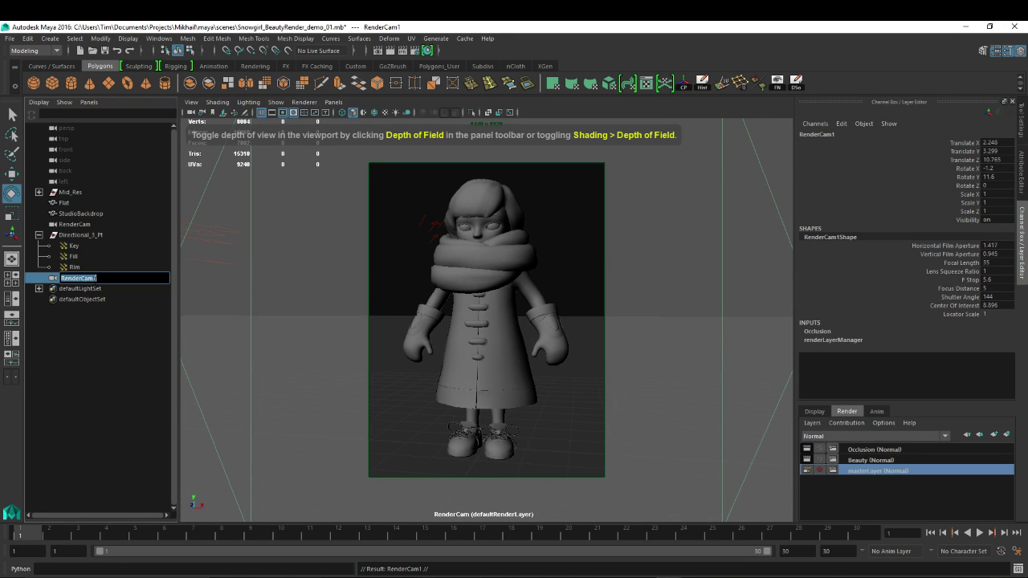
text(_Static)
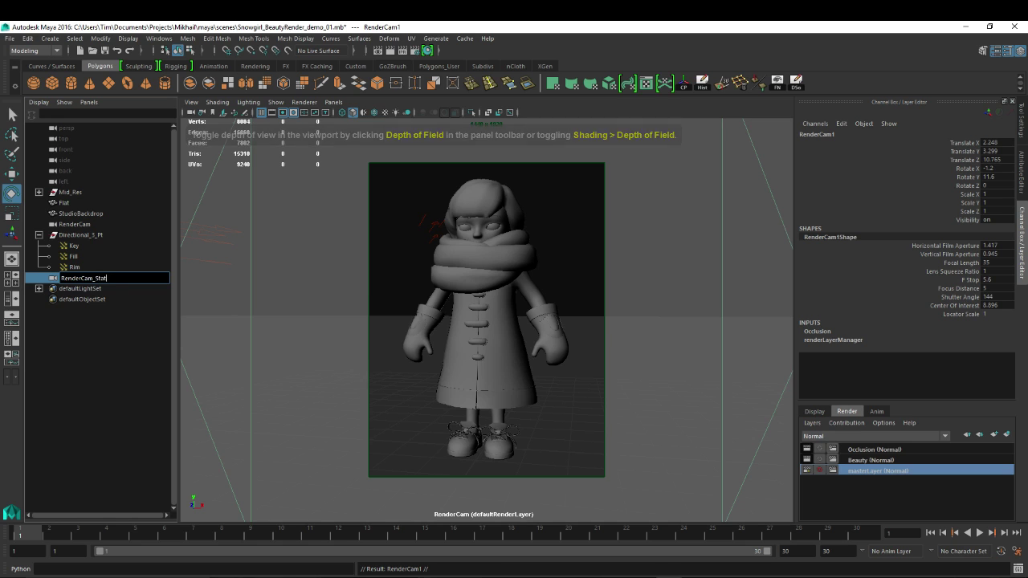
key(Return)
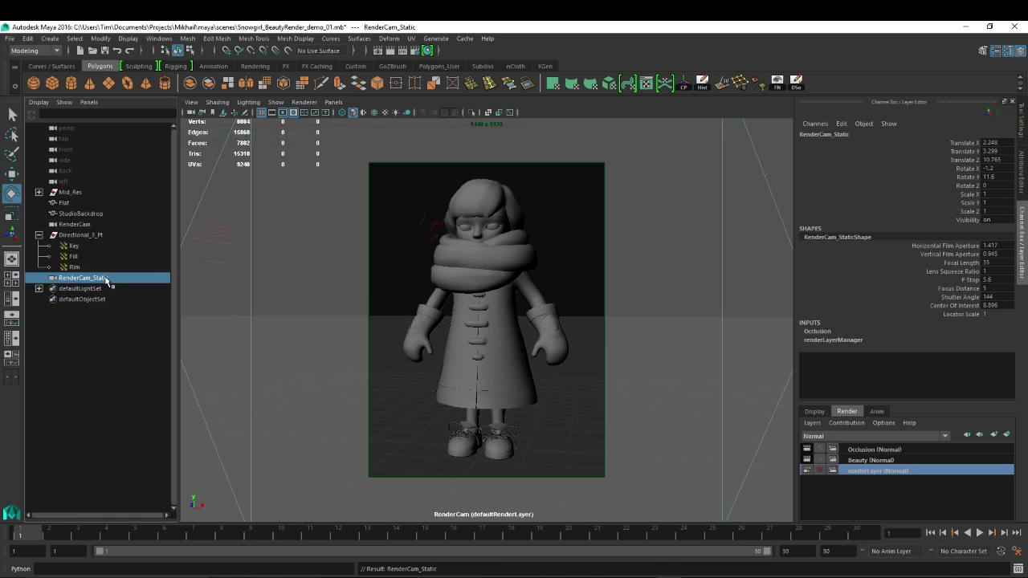
- Return to frame 1 and set the viewport to look through RenderCam_Static
click(50, 533)
click(20, 539)
click(334, 102)
mouse_move(384, 113)
click(471, 124)
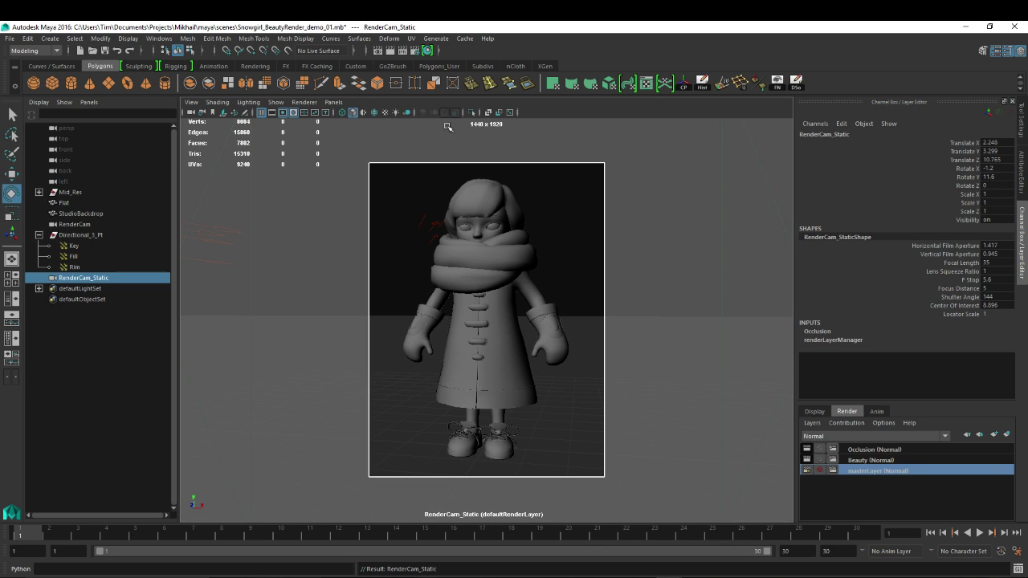
- On frame 2, run an IPR render of the character's upper body from behind to check the back lighting
click(60, 537)
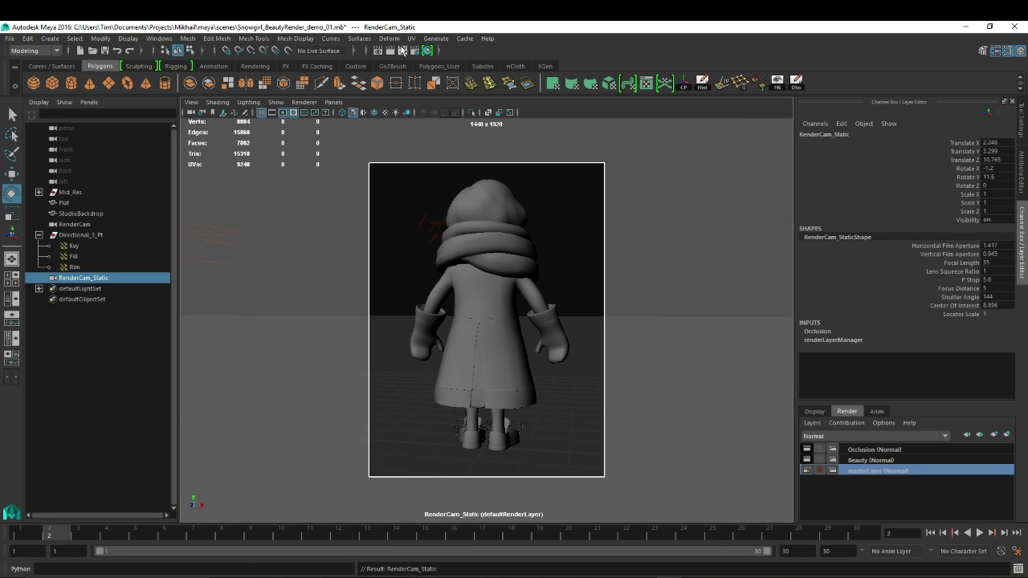
click(37, 538)
click(59, 540)
click(391, 49)
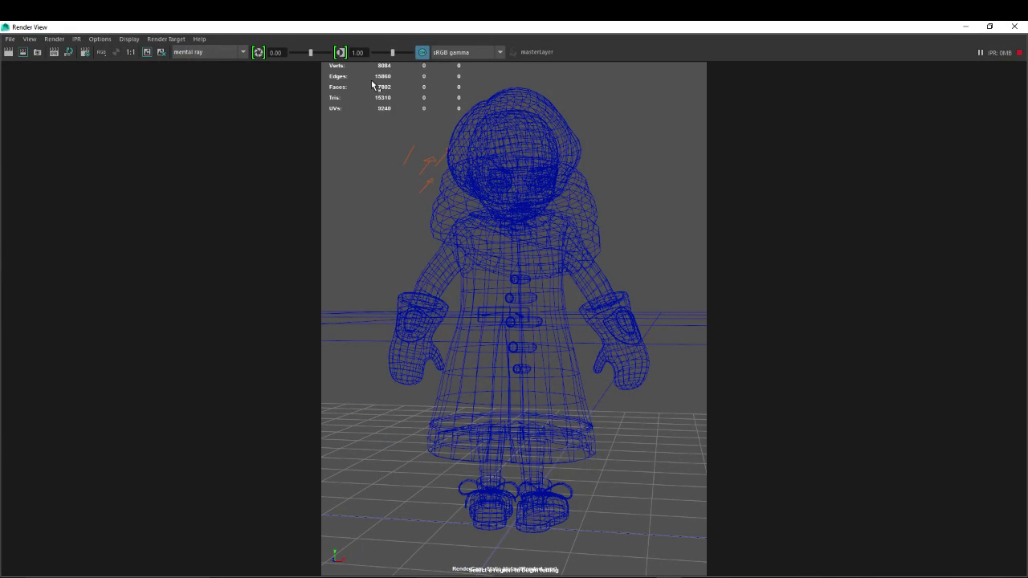
drag(372, 81, 723, 432)
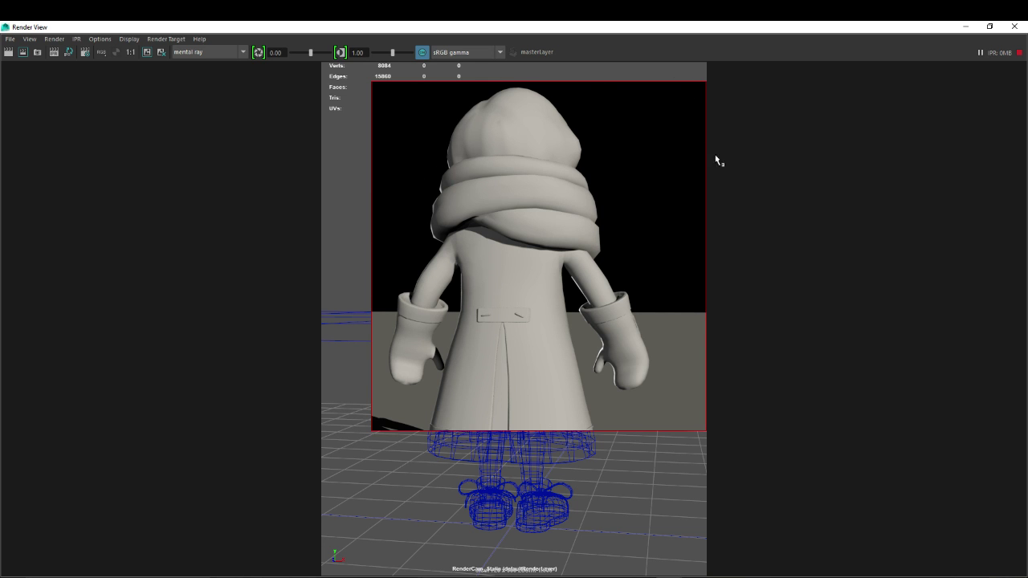
click(1020, 29)
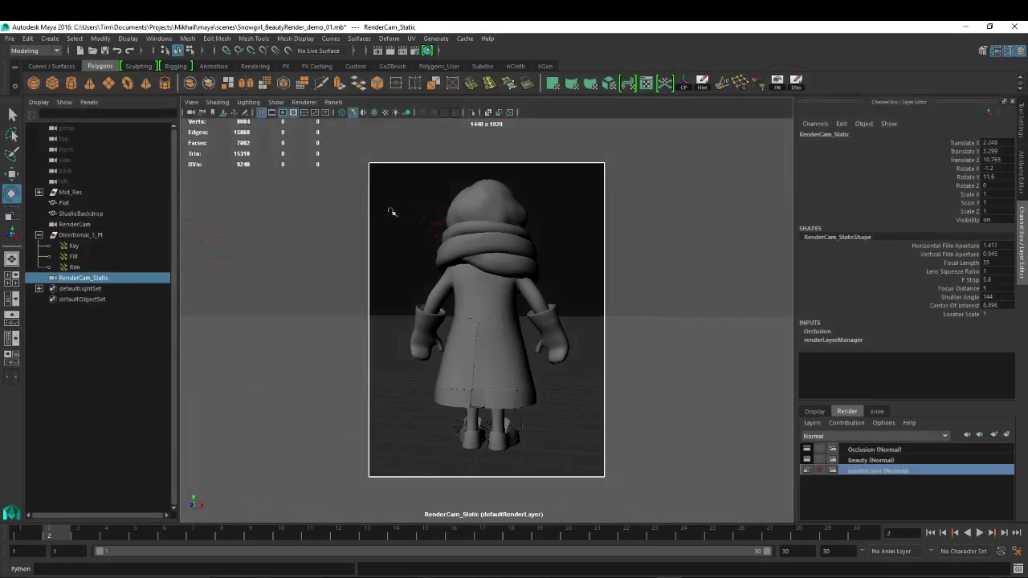
- Reorder the Outliner so RenderCam sits directly above RenderCam_Static, and select RenderCam_Static
click(72, 226)
middle_drag(72, 227, 72, 278)
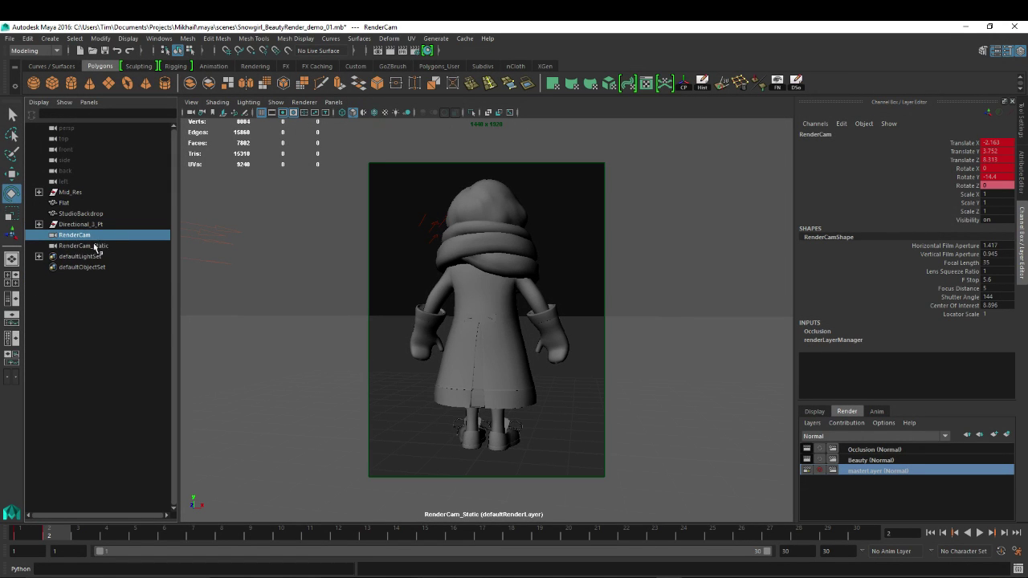
click(100, 246)
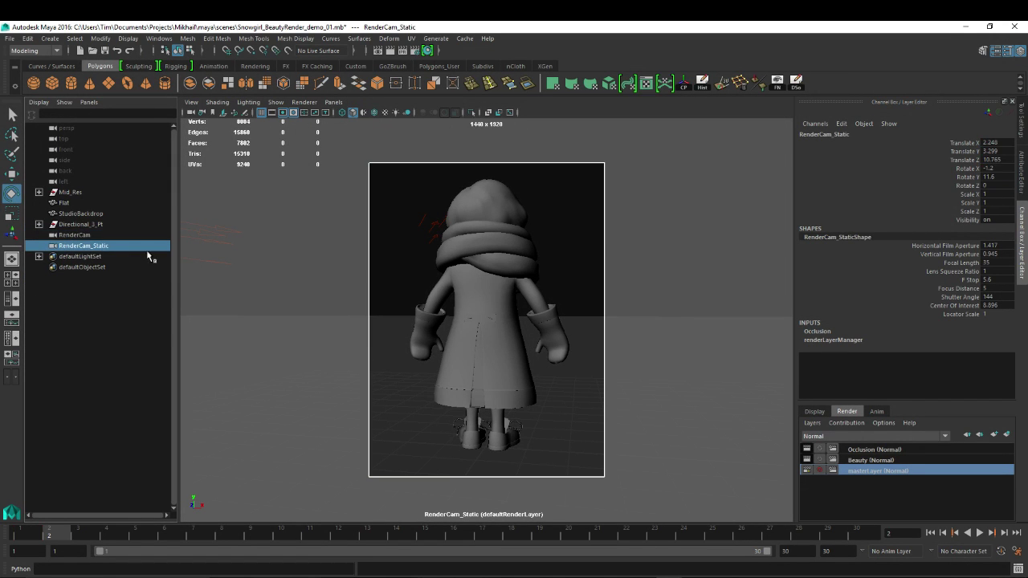
- On frame 2, select the Rim light and start an IPR render of the character's upper back, keeping the light visible beside the render window
mouse_move(44, 538)
mouse_down()
mouse_move(61, 542)
mouse_move(35, 543)
mouse_up()
click(30, 542)
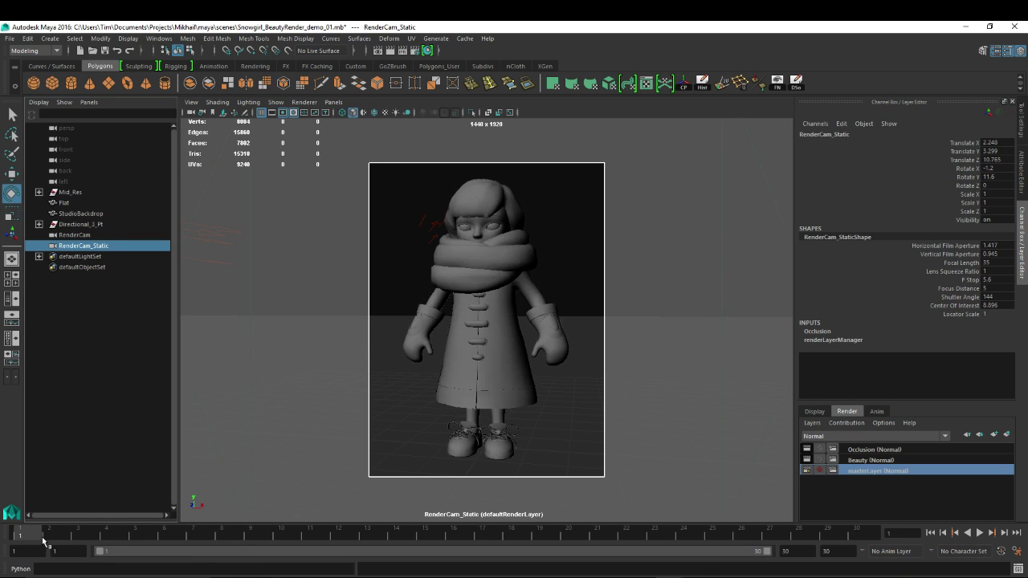
click(57, 540)
click(434, 221)
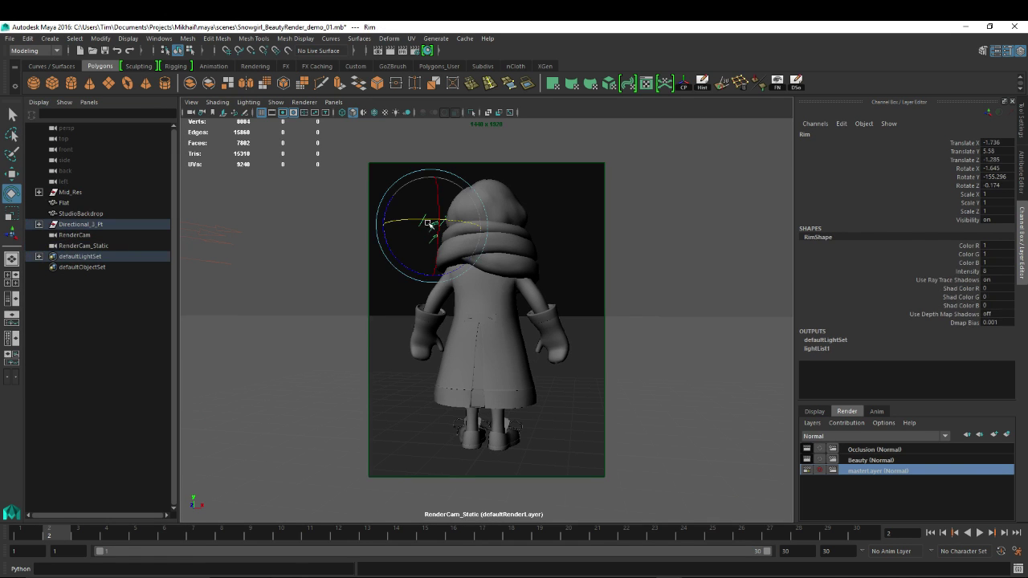
click(402, 51)
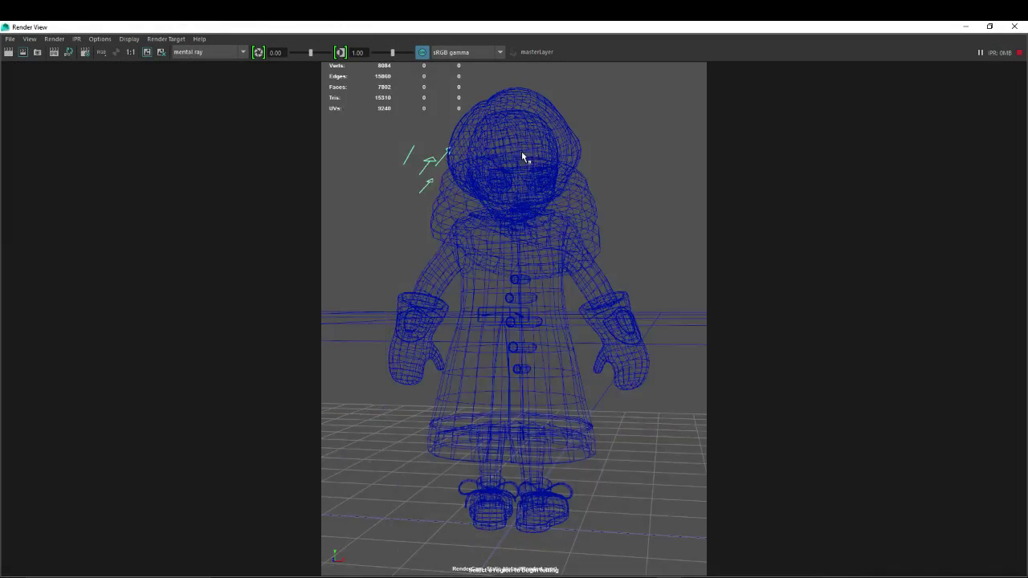
drag(367, 87, 638, 354)
double_click(540, 28)
click(488, 54)
drag(546, 28, 231, 62)
- Rotate the Rim light to about -2.683 in X, -150.775 in Y and -0.026 in Z, and close the render window
drag(453, 212, 450, 220)
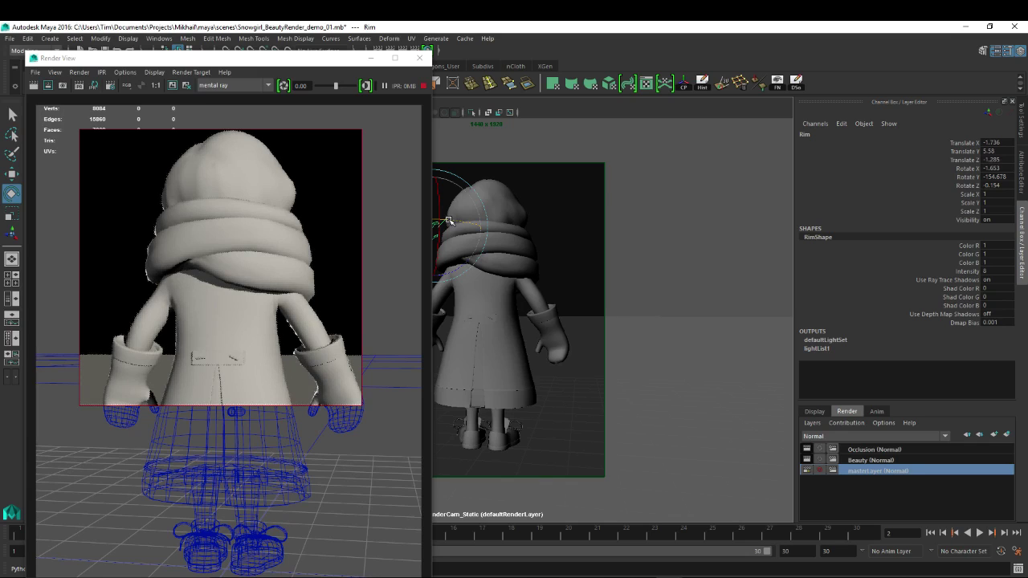
drag(451, 221, 452, 223)
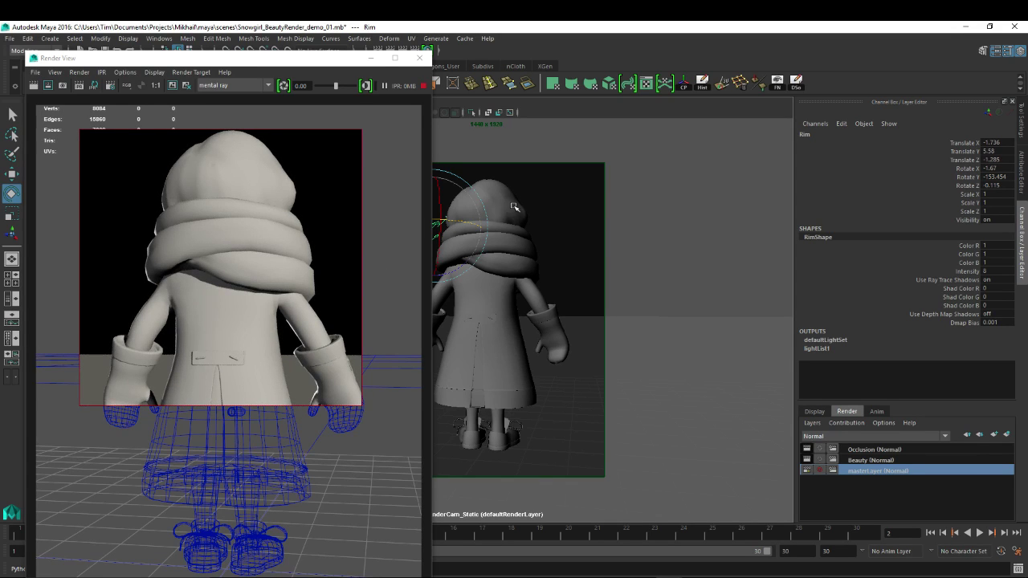
drag(471, 224, 440, 193)
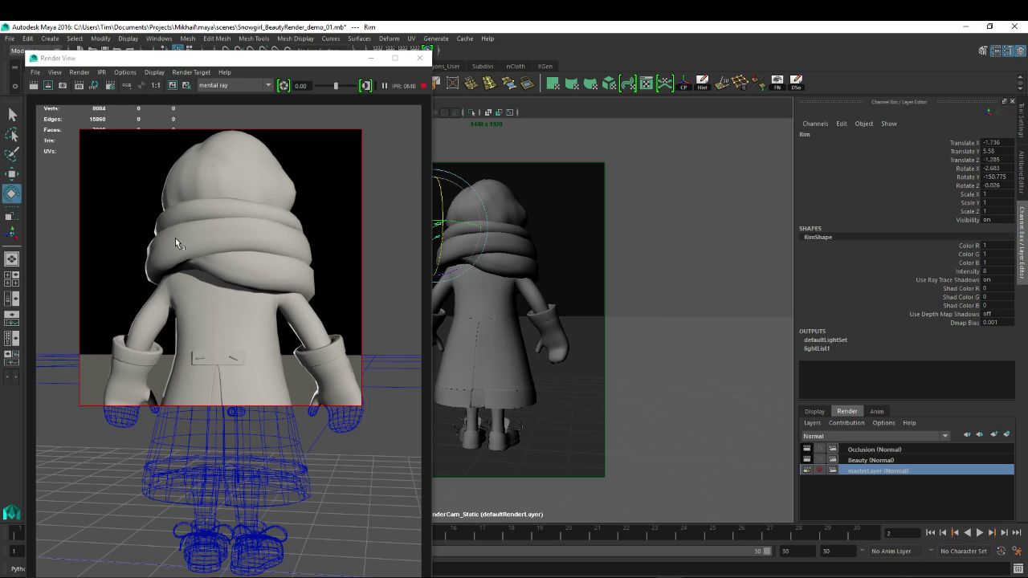
click(420, 58)
- Render the full front view of the character on frame 1 to check the adjusted rim lighting
drag(76, 536, 37, 536)
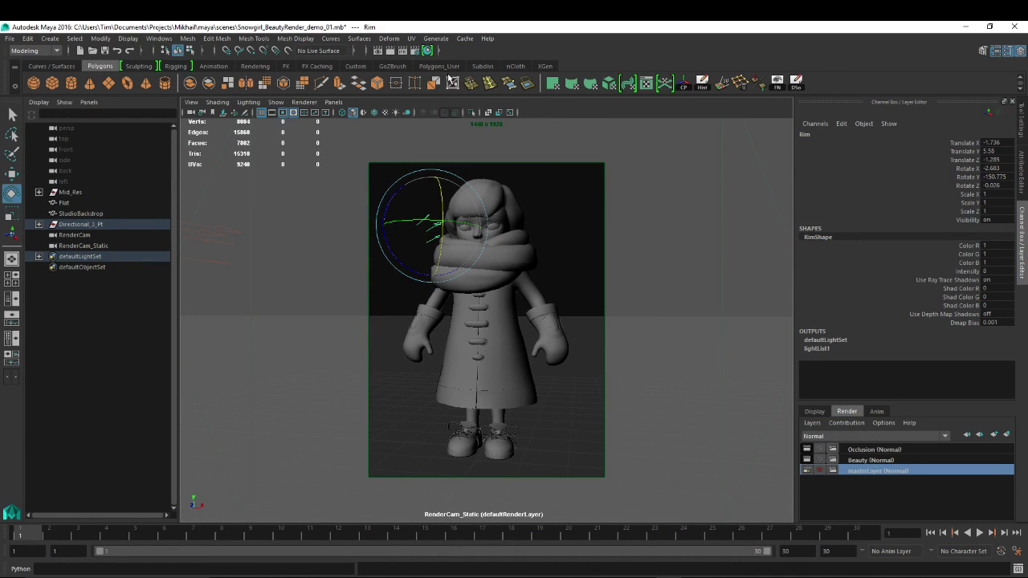
click(390, 49)
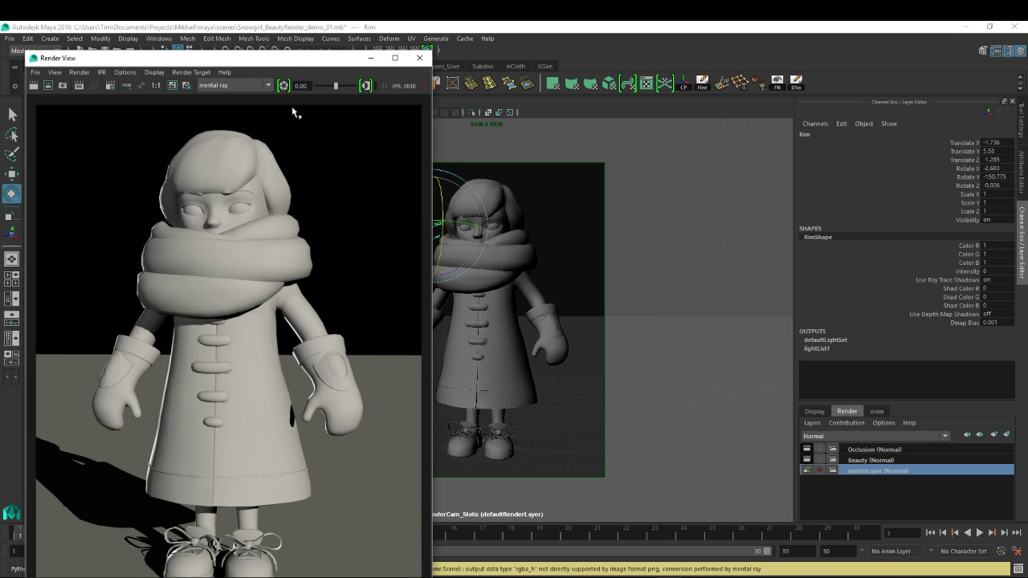
click(419, 58)
- Hide the Directional_3_Pt light group and render frame 1 to check the scene without it
click(79, 225)
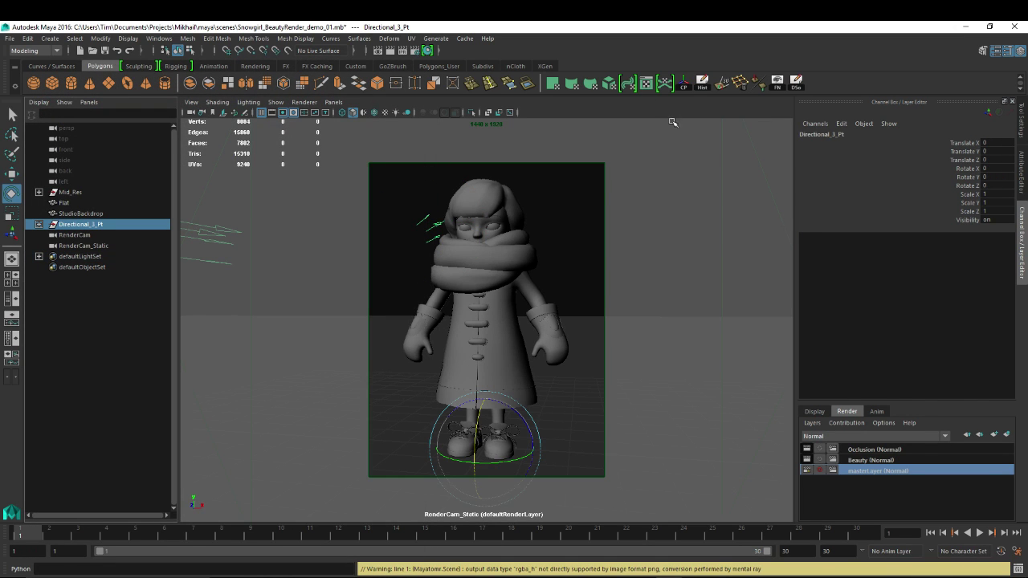
click(82, 226)
key(ctrl+h)
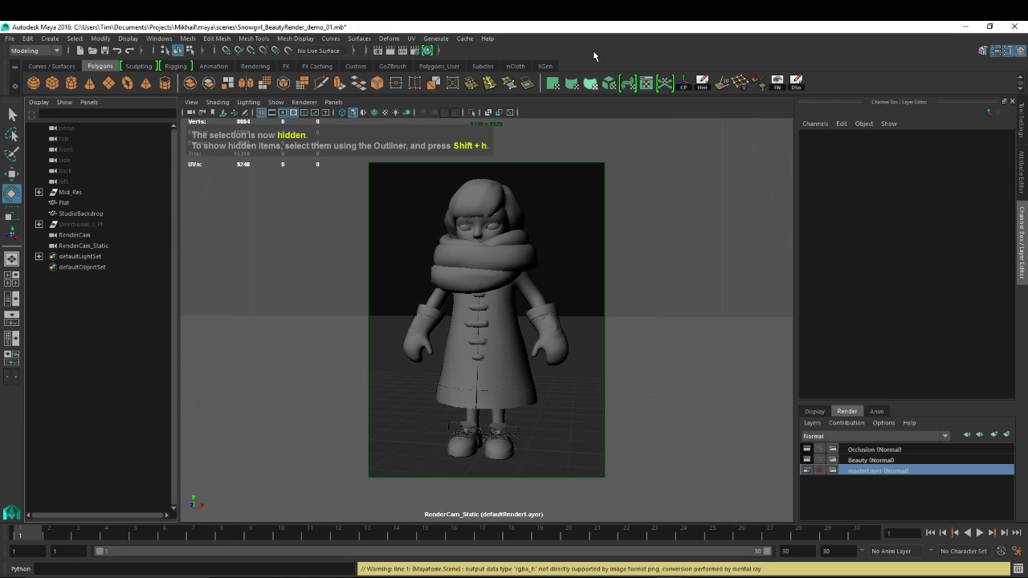
click(389, 50)
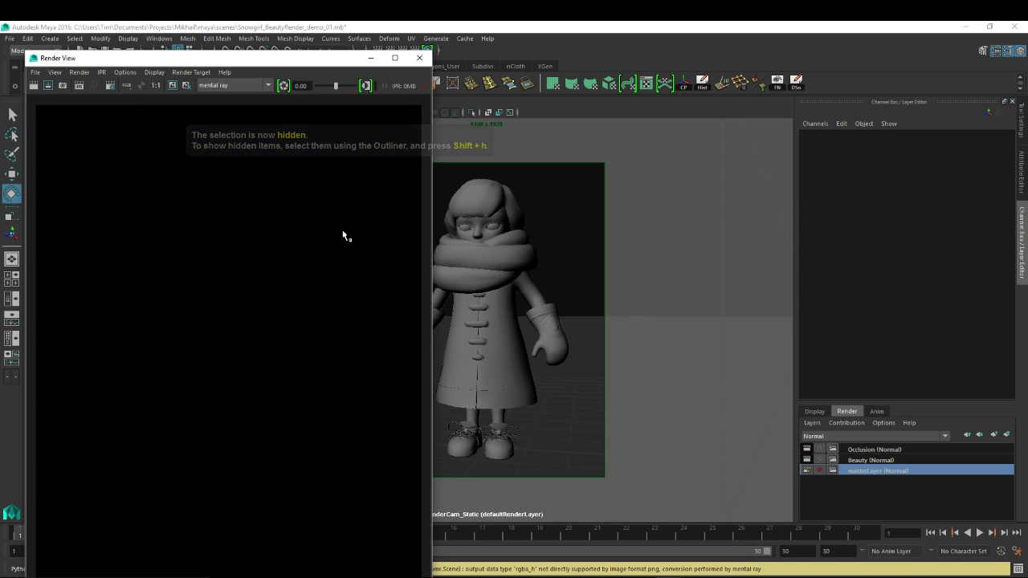
click(420, 58)
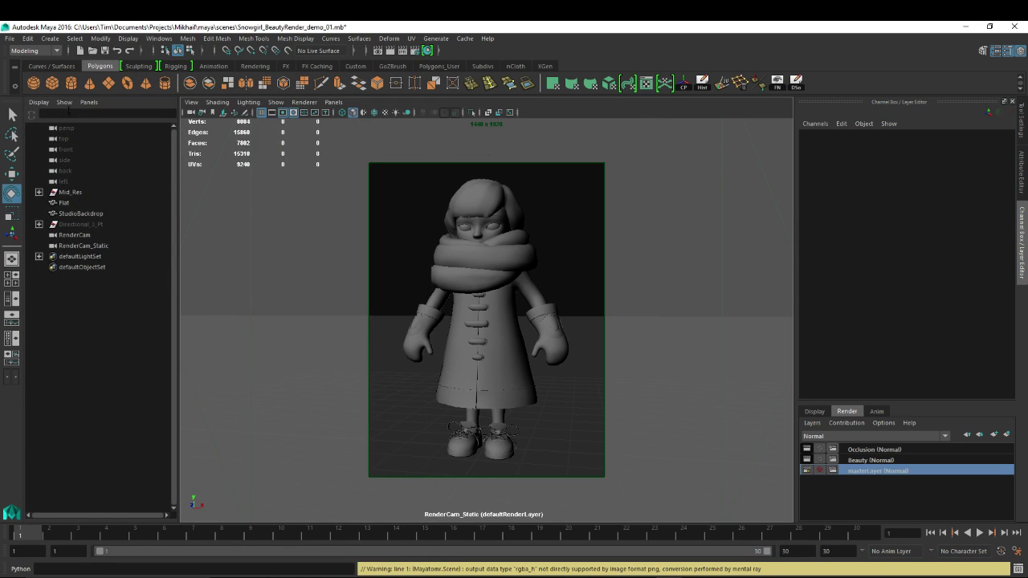
- Create three area lights in the scene
click(49, 39)
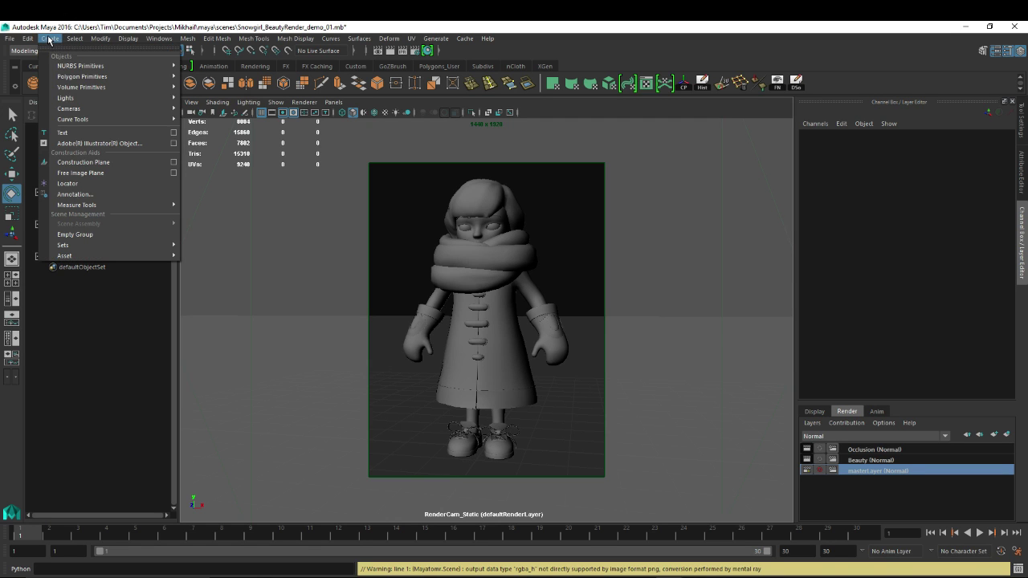
mouse_move(75, 102)
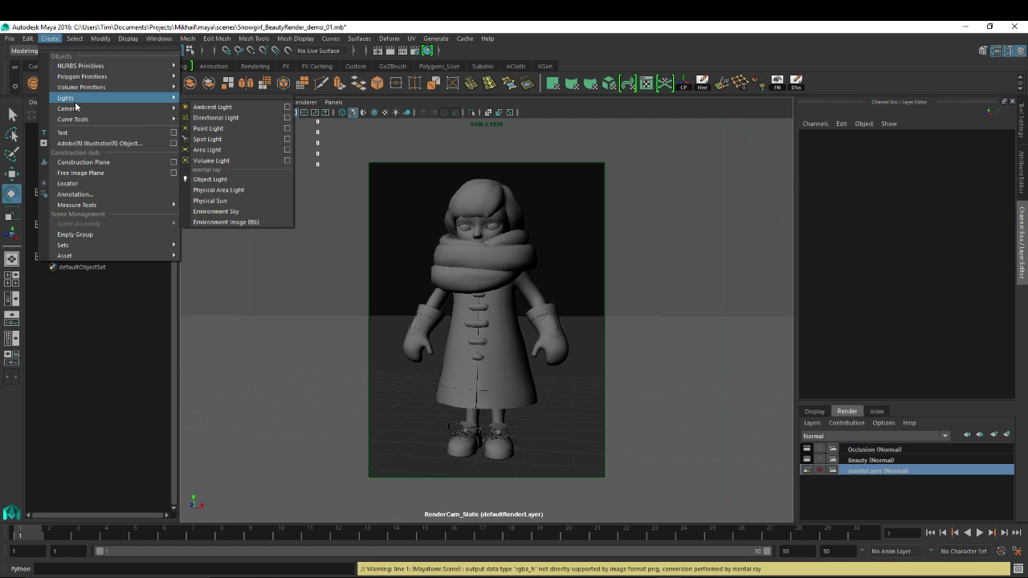
click(211, 151)
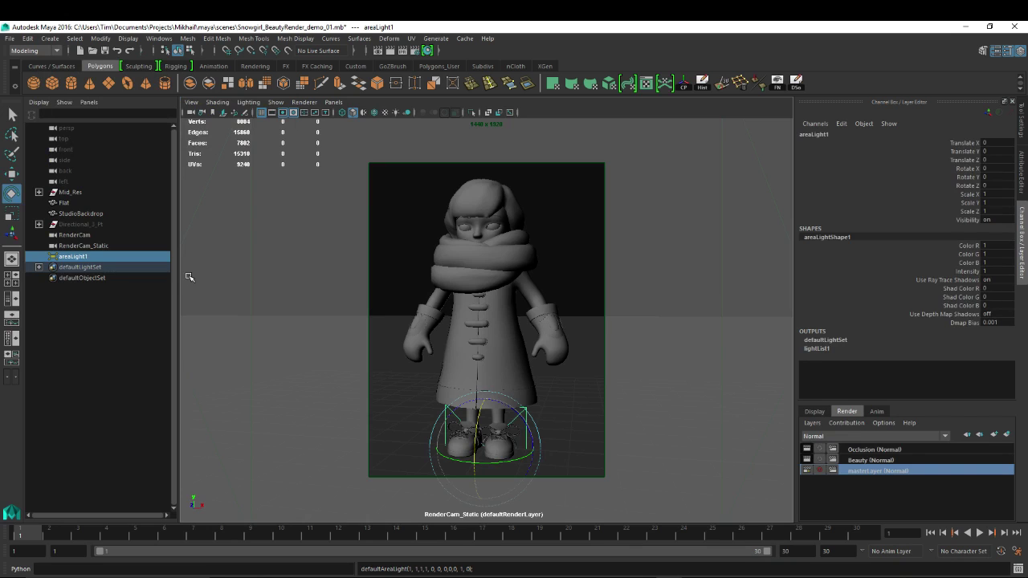
- Group the three area lights as Area_3_Pt and place the group above Directional_3_Pt in the Outliner
click(73, 257)
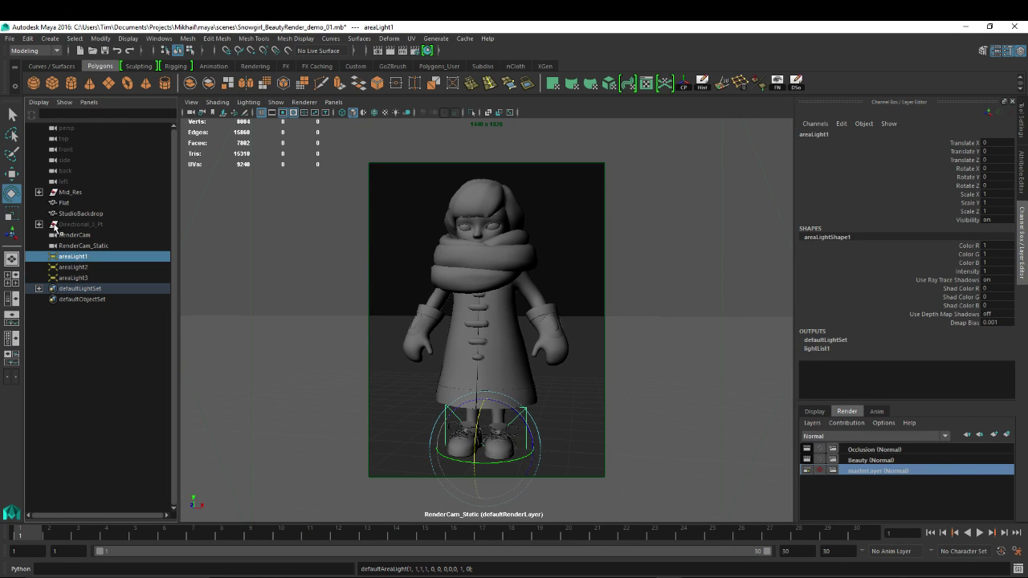
click(40, 225)
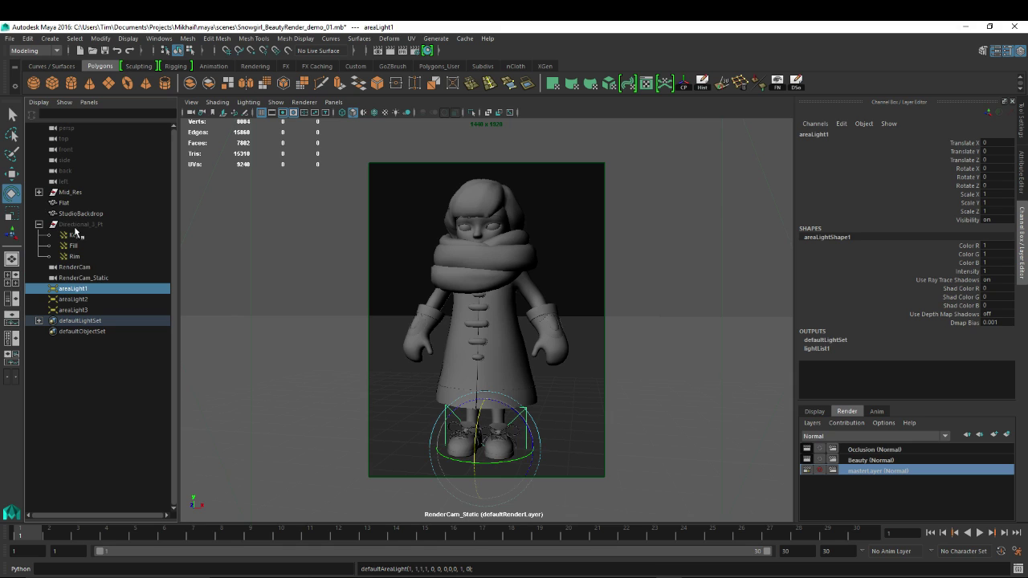
shift+click(76, 311)
key(ctrl+g)
double_click(70, 289)
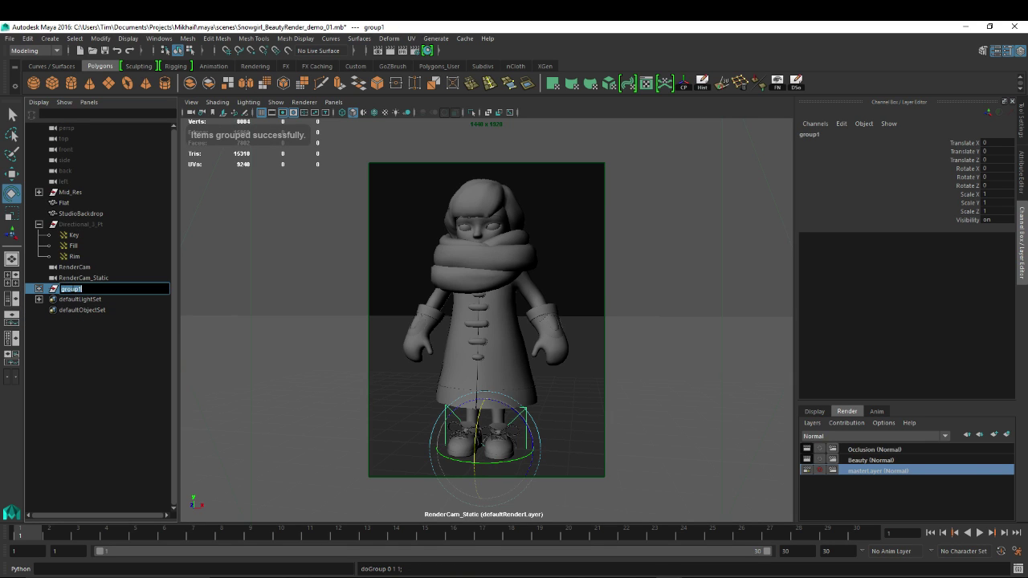
text(Area_3_)
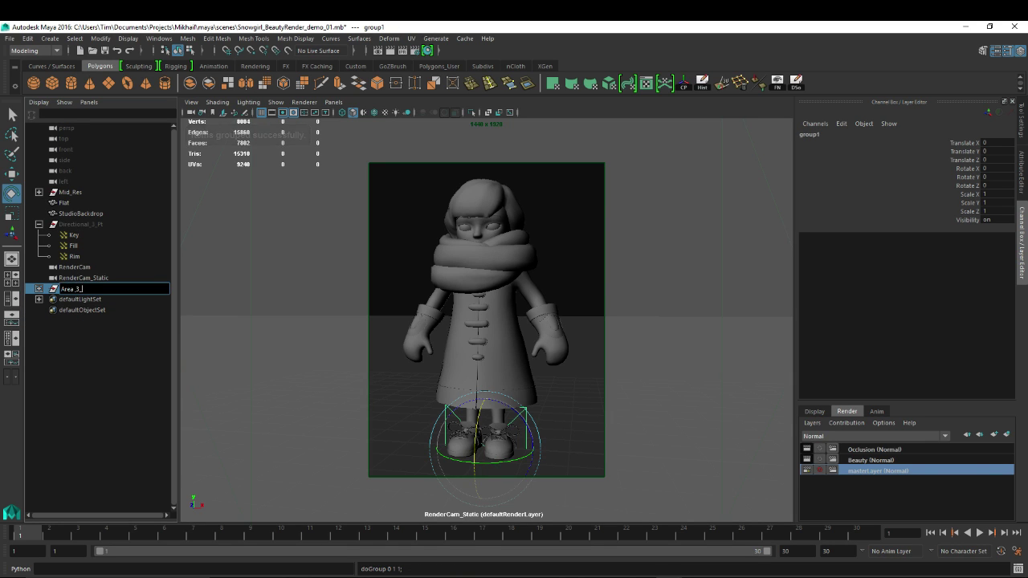
text(Pt)
key(Return)
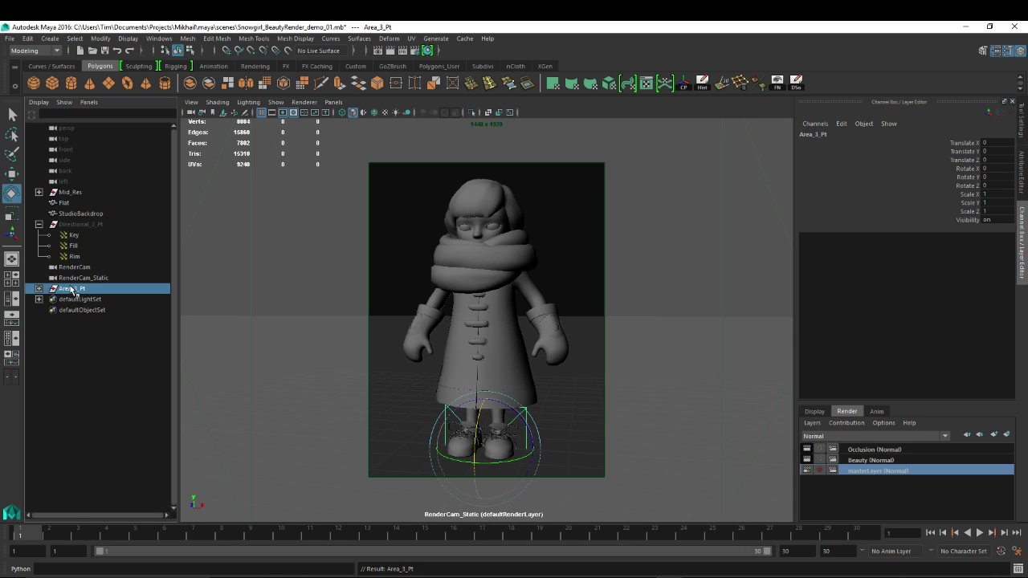
drag(70, 290, 70, 226)
click(39, 235)
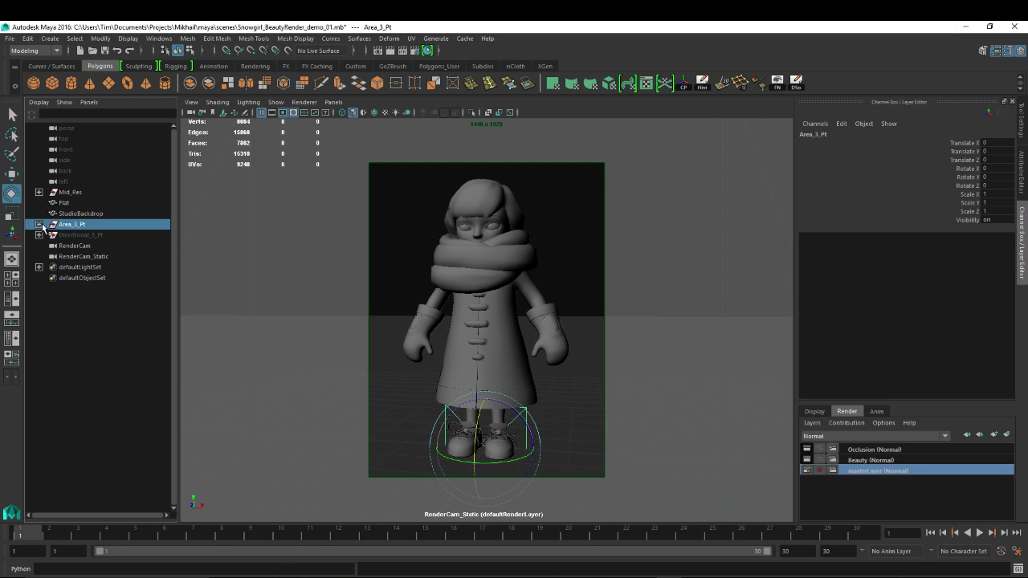
- Rename the three area lights in the Area_3_Pt group as Key, Fill and Rim
click(38, 226)
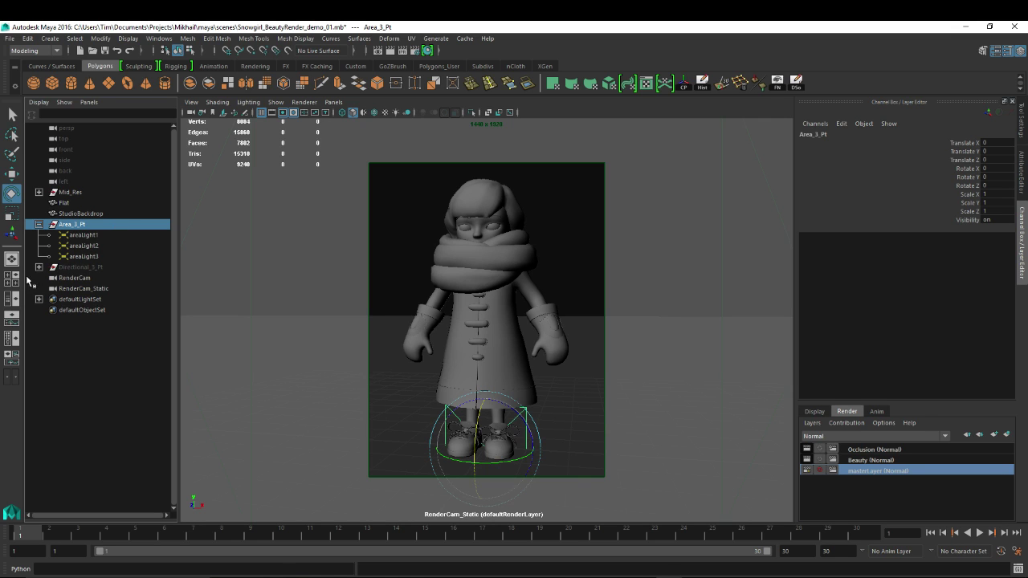
click(39, 267)
double_click(84, 235)
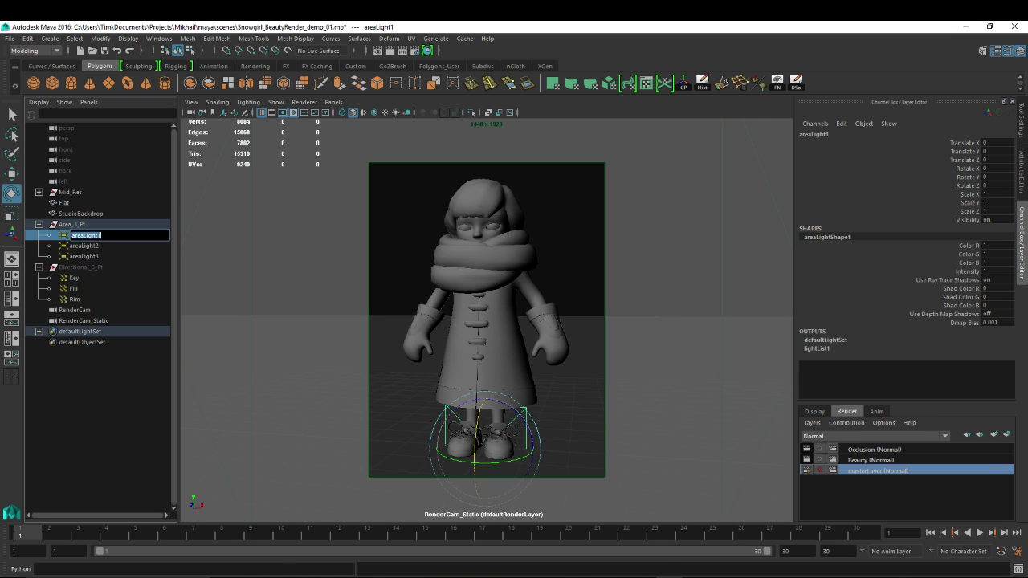
text(Key)
key(Return)
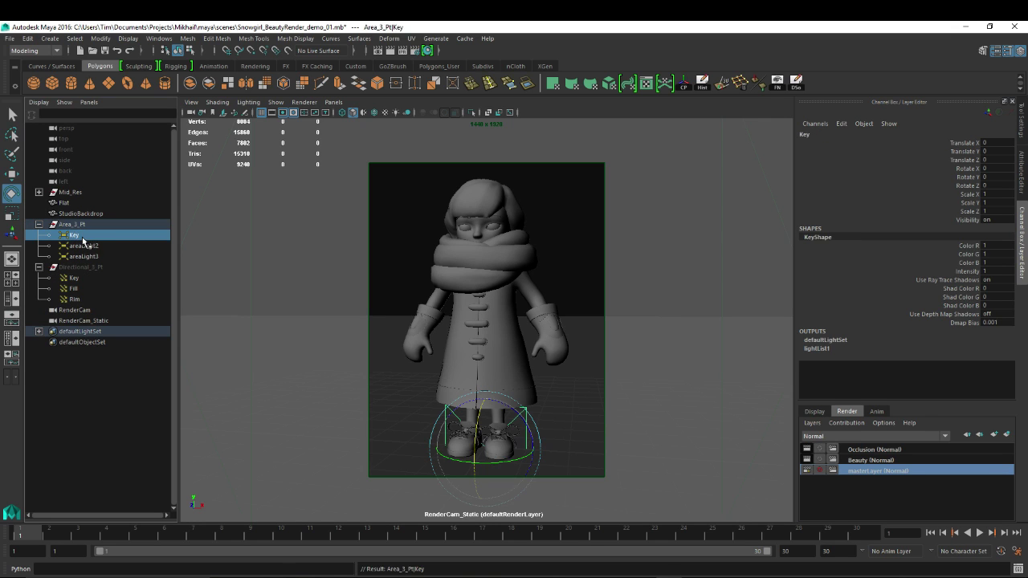
double_click(85, 246)
text(Fill)
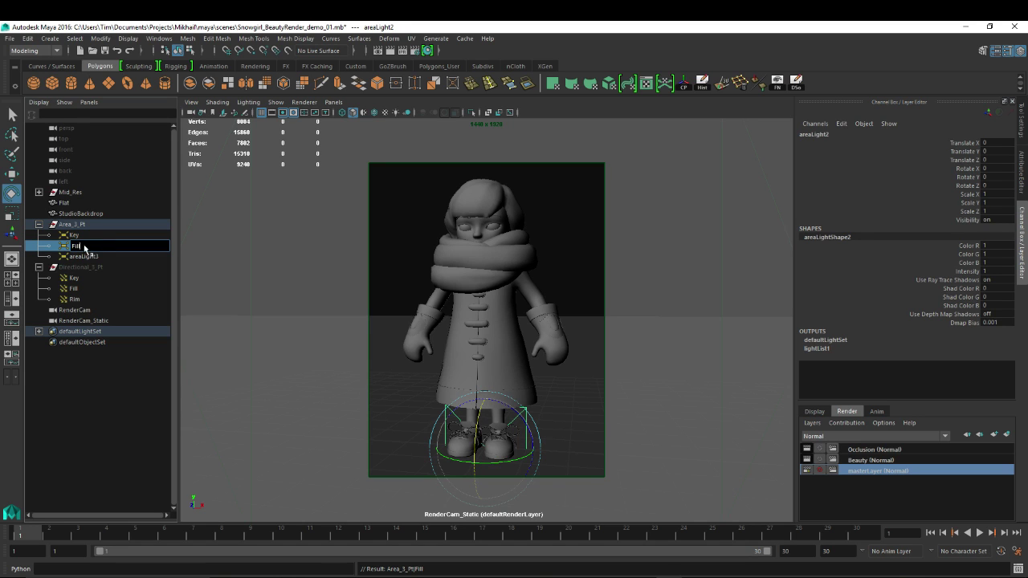
click(93, 257)
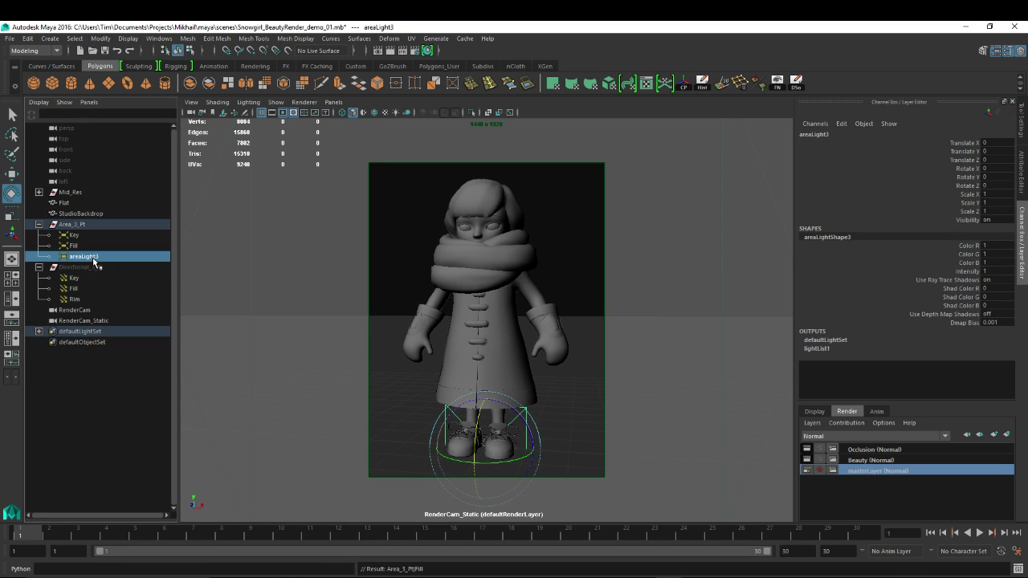
double_click(89, 256)
text(R)
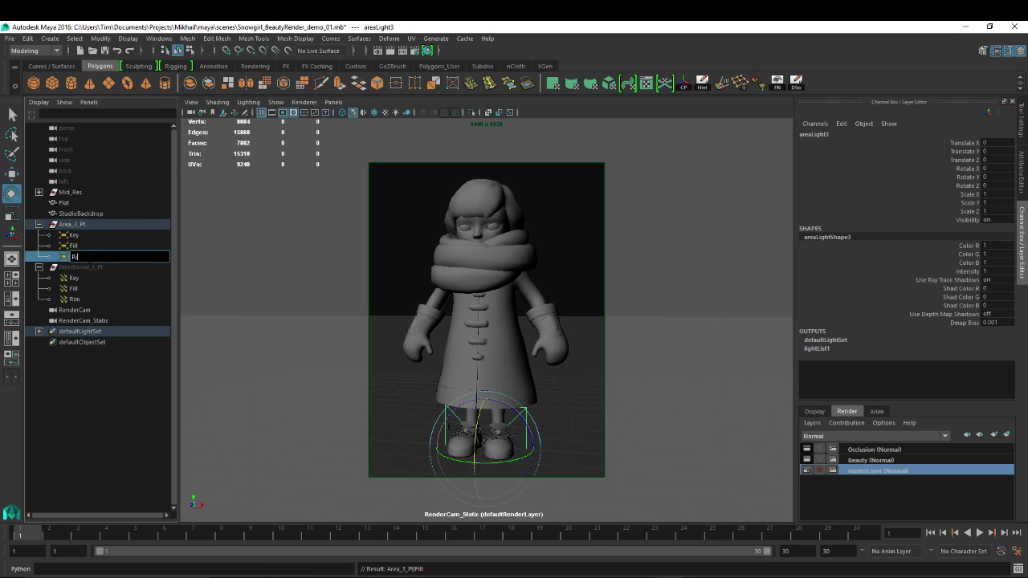
text(im)
key(Return)
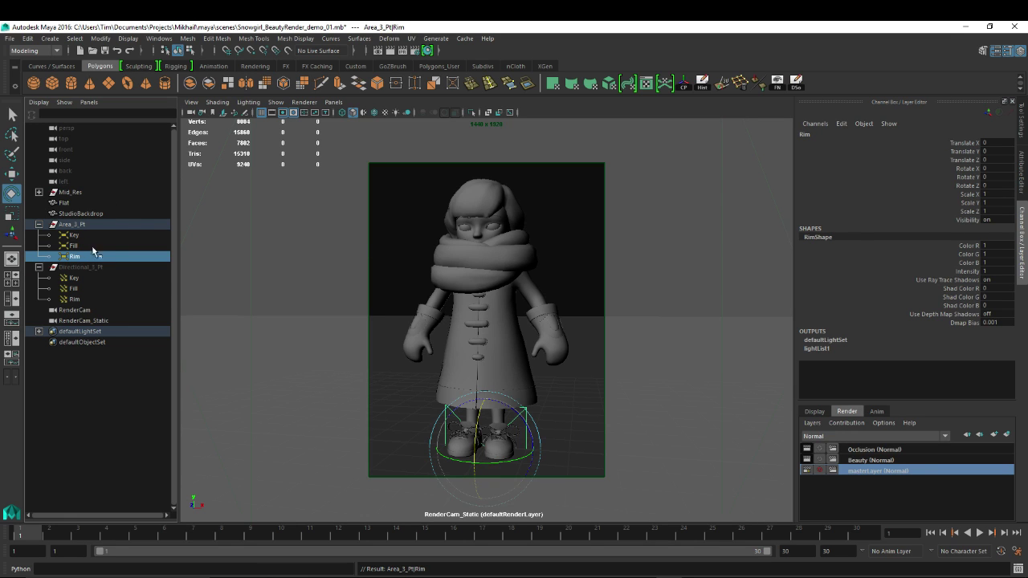
click(81, 246)
click(77, 256)
click(158, 40)
mouse_move(193, 108)
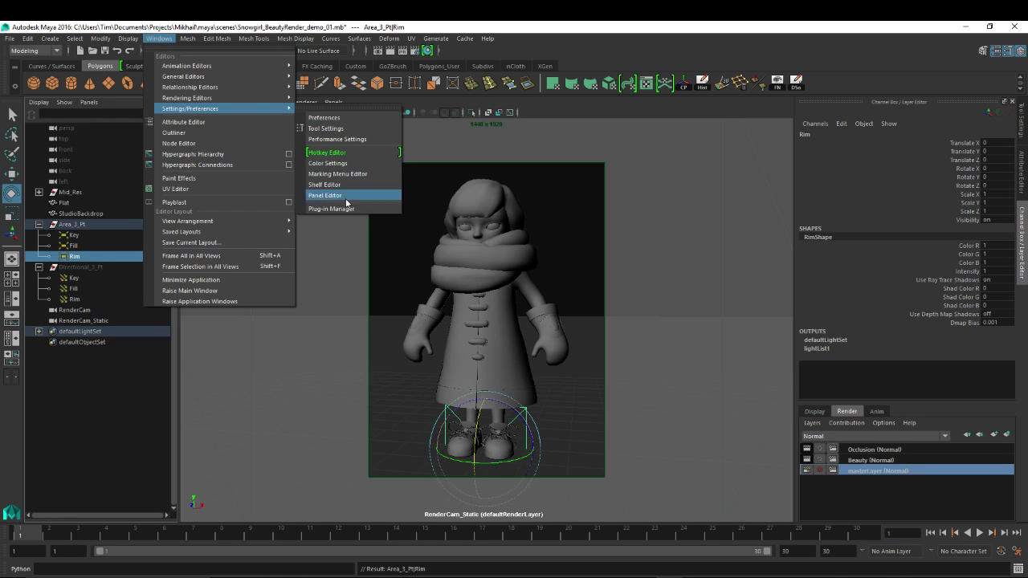
click(338, 209)
click(609, 115)
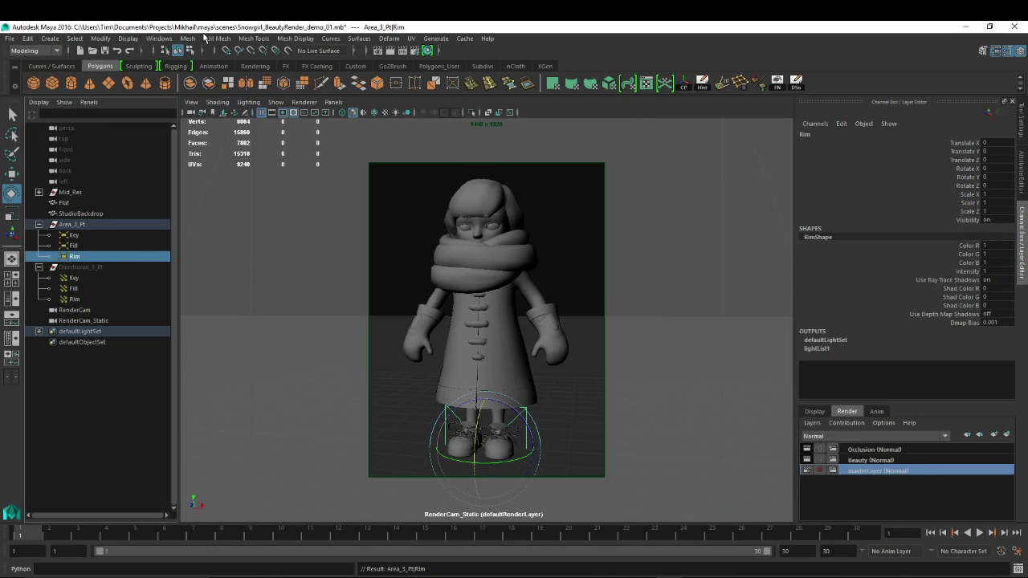
- Unlink the area Rim light from Flat and StudioBackdrop with light-centric light linking, and save the scene
click(169, 40)
mouse_move(192, 108)
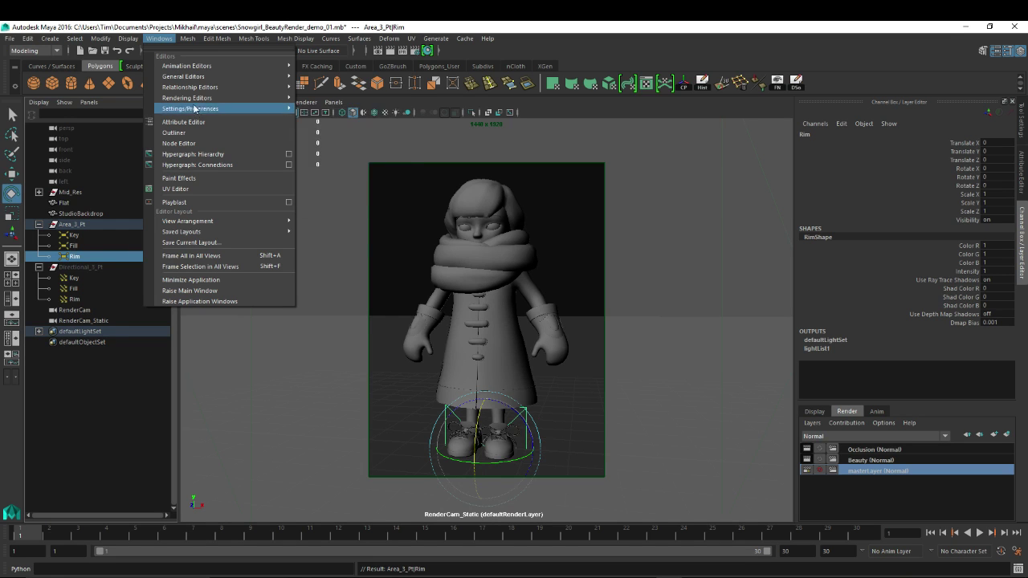
mouse_move(197, 86)
mouse_move(338, 172)
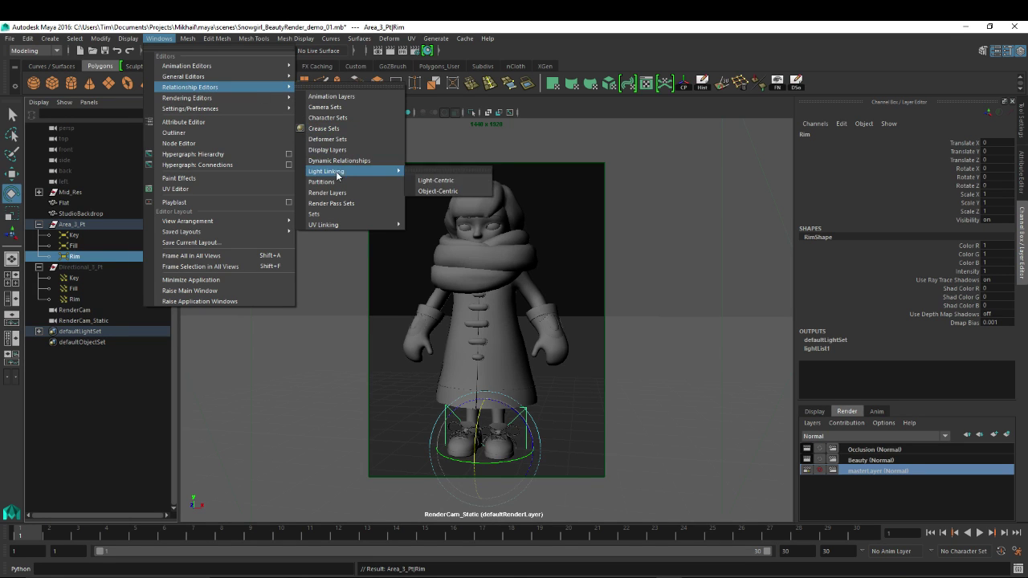
click(435, 180)
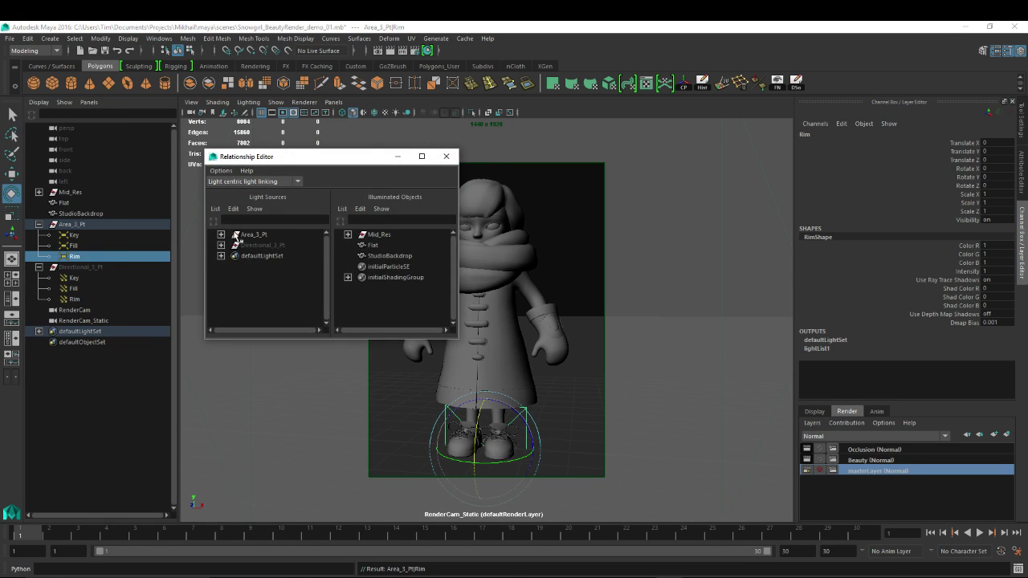
click(221, 234)
click(257, 267)
click(376, 245)
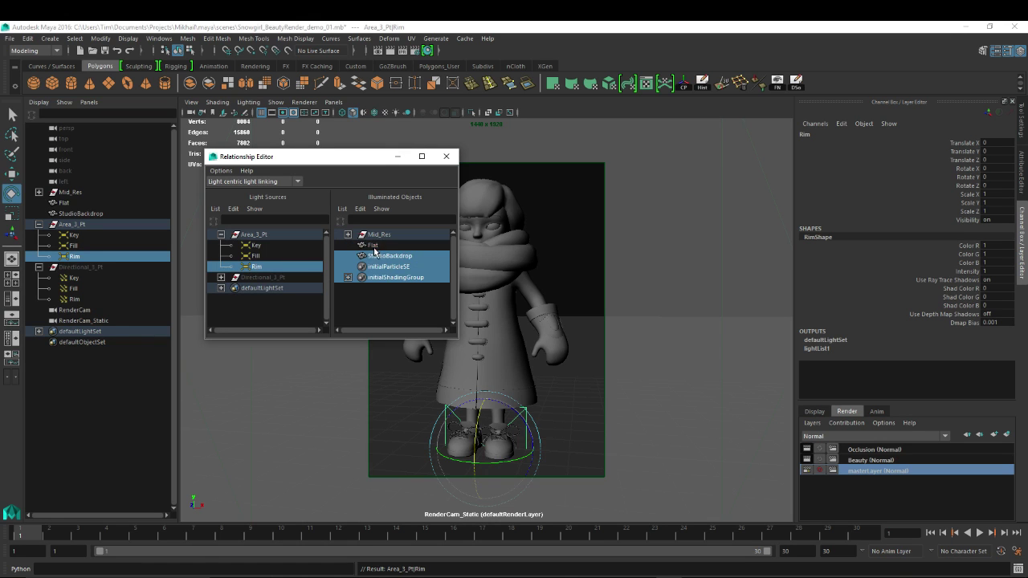
click(380, 256)
click(446, 156)
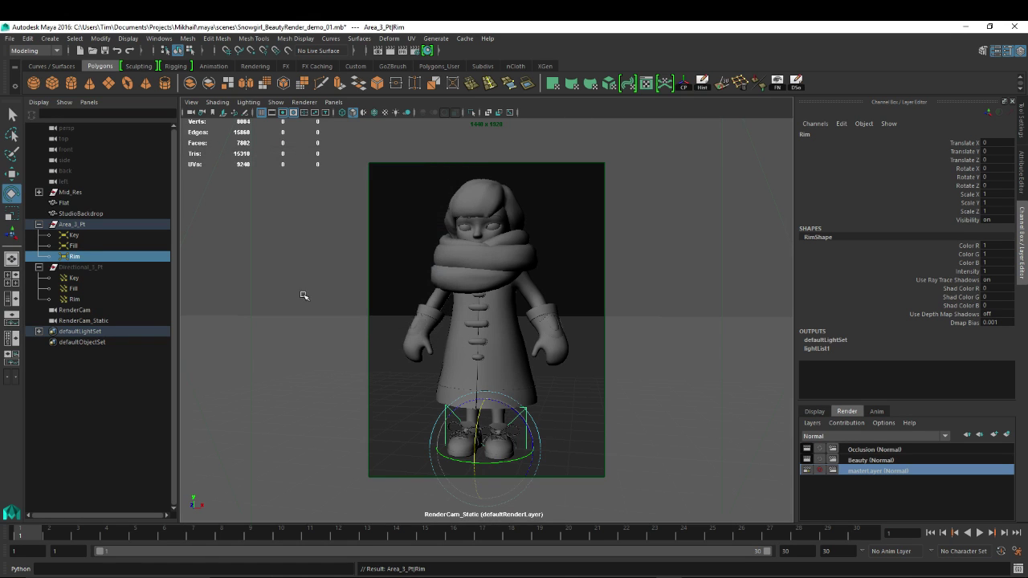
key(ctrl+s)
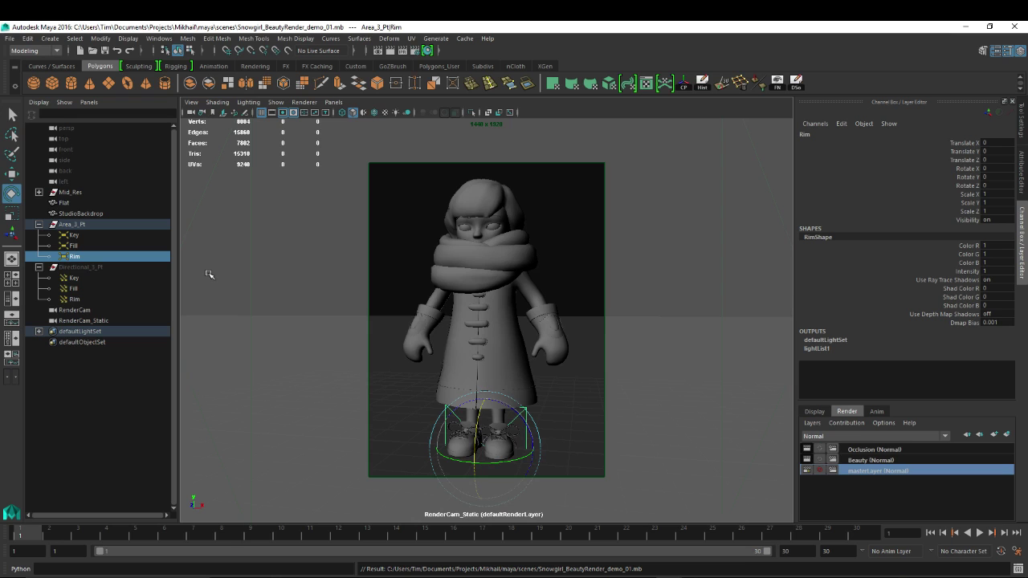
- In the perspective view, move the area Key light to about 4.5, 3.84, 5.81 and rotate it about 31 degrees in Y toward the character
click(81, 236)
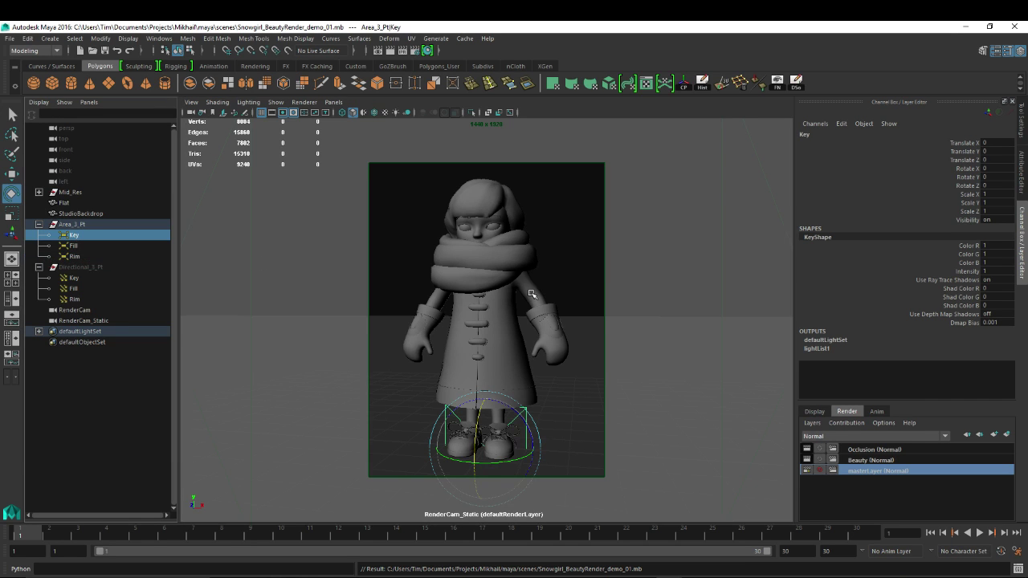
key(space)
drag(534, 295, 370, 274)
key(w)
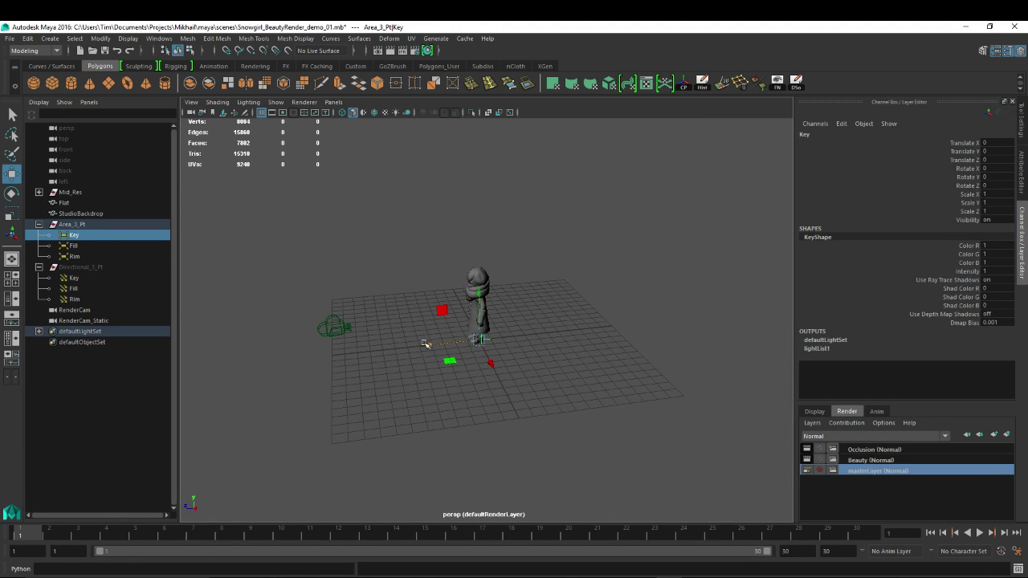
drag(429, 345, 374, 337)
drag(404, 299, 390, 318)
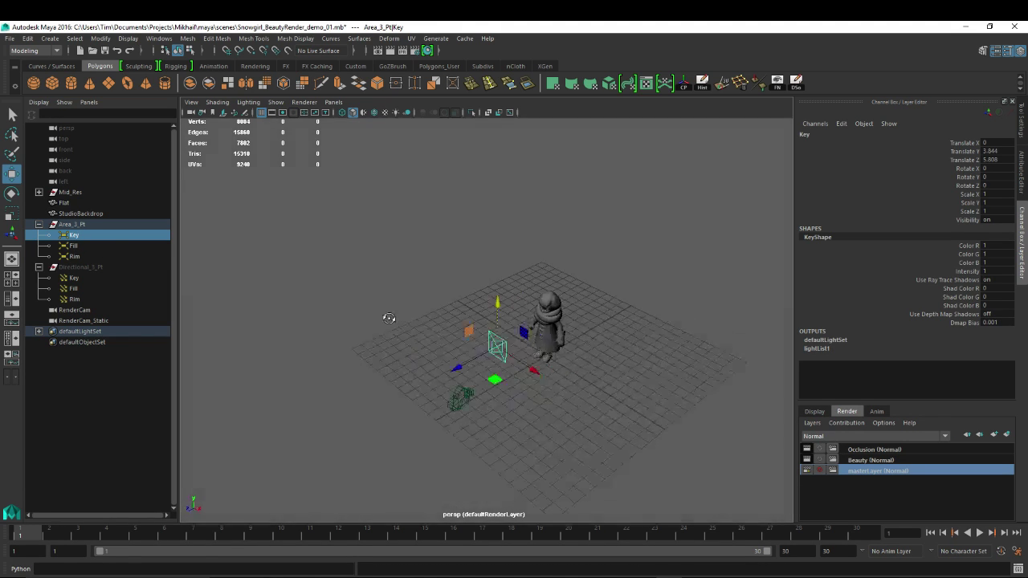
drag(576, 341, 615, 370)
key(e)
key(f)
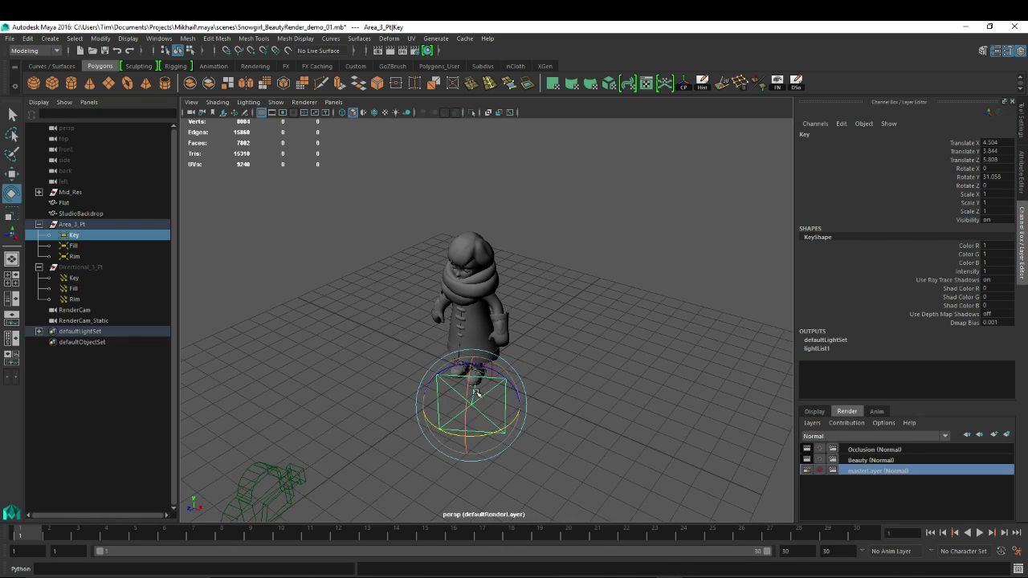
- Scale the area Key light up to about 6.77 in X and 3.46 in Y and Z
key(r)
drag(474, 408, 629, 198)
alt+drag(606, 239, 615, 356)
key(e)
alt+drag(391, 342, 559, 341)
key(r)
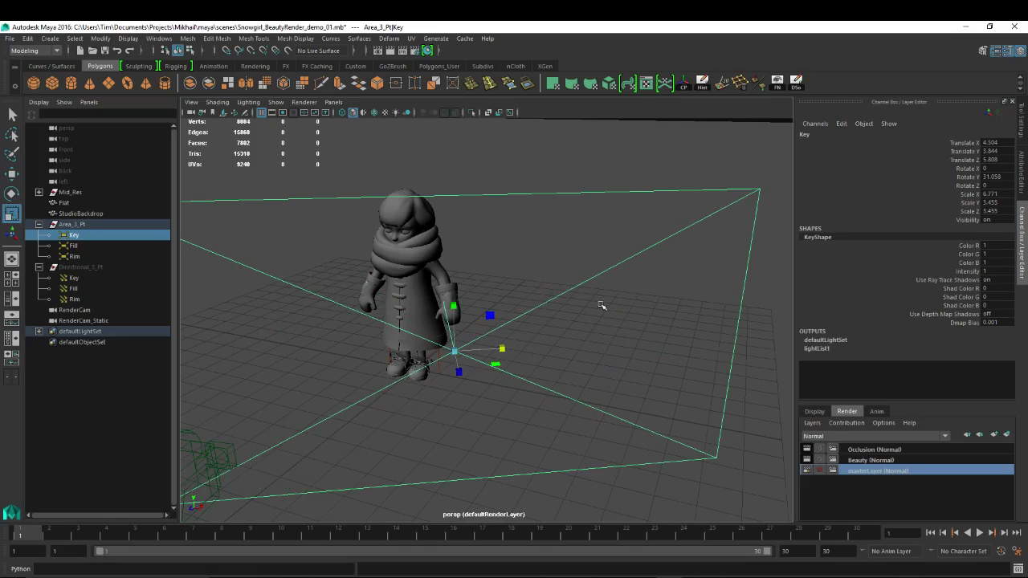
alt+right_drag(602, 305, 598, 277)
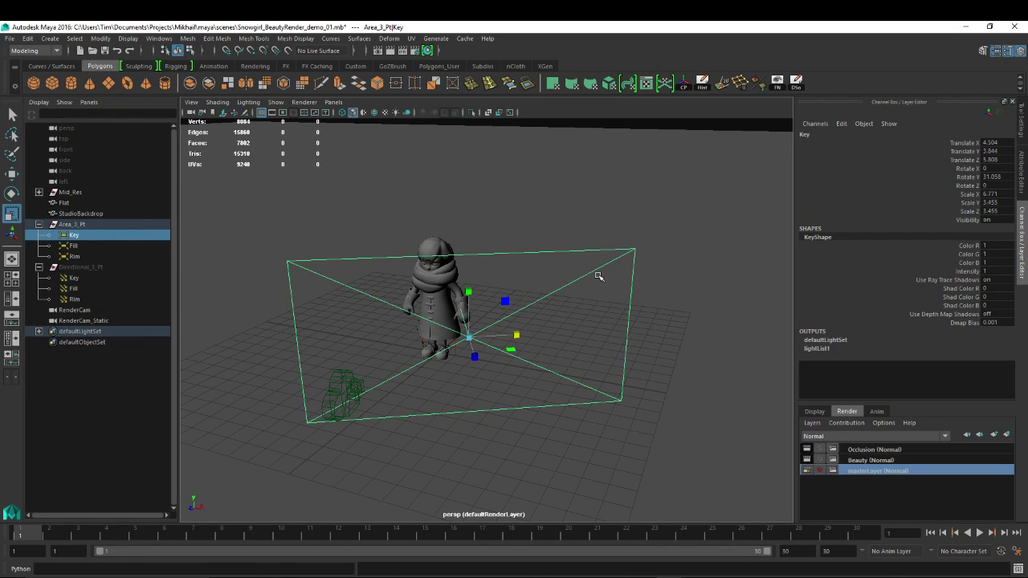
- Raise the area Key light to about 4.37 in Y, tilt it about -10.4 degrees in X, and rescale it to 5.6 by 3.84
alt+drag(489, 288, 565, 222)
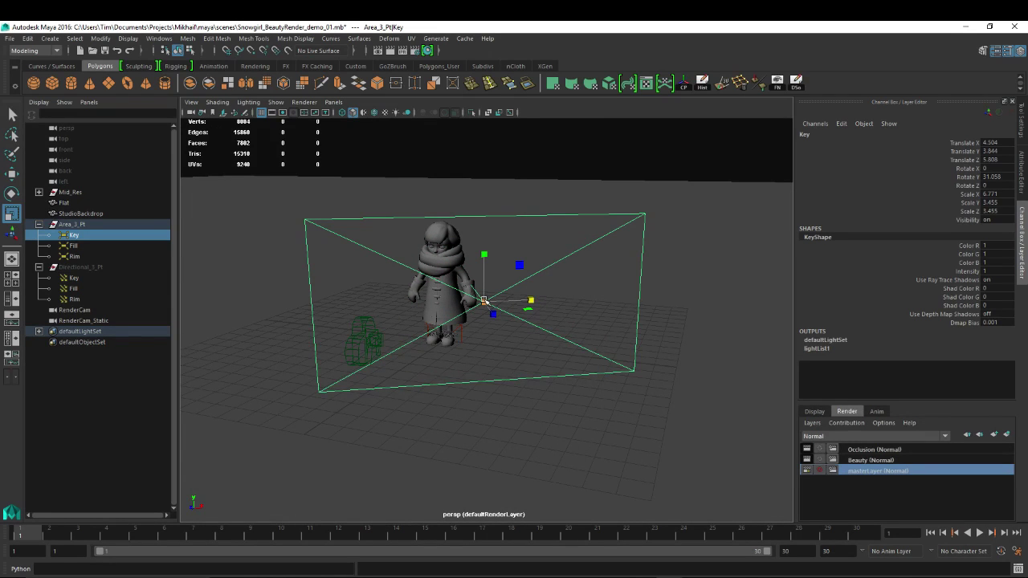
drag(486, 302, 433, 237)
key(e)
key(w)
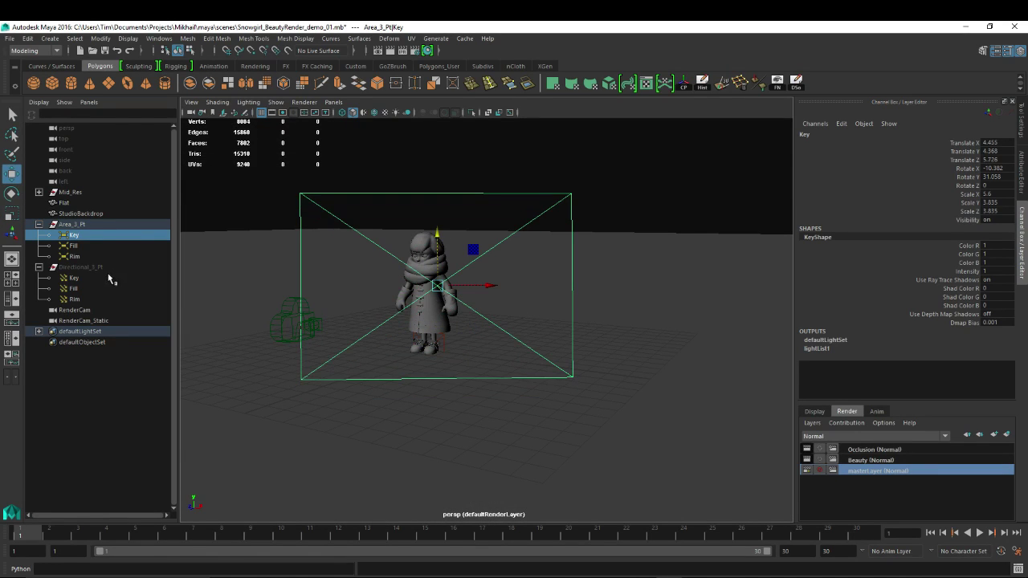
- Hide the area Fill and Rim lights and look through the RenderCam_Static camera
click(73, 245)
shift+click(74, 257)
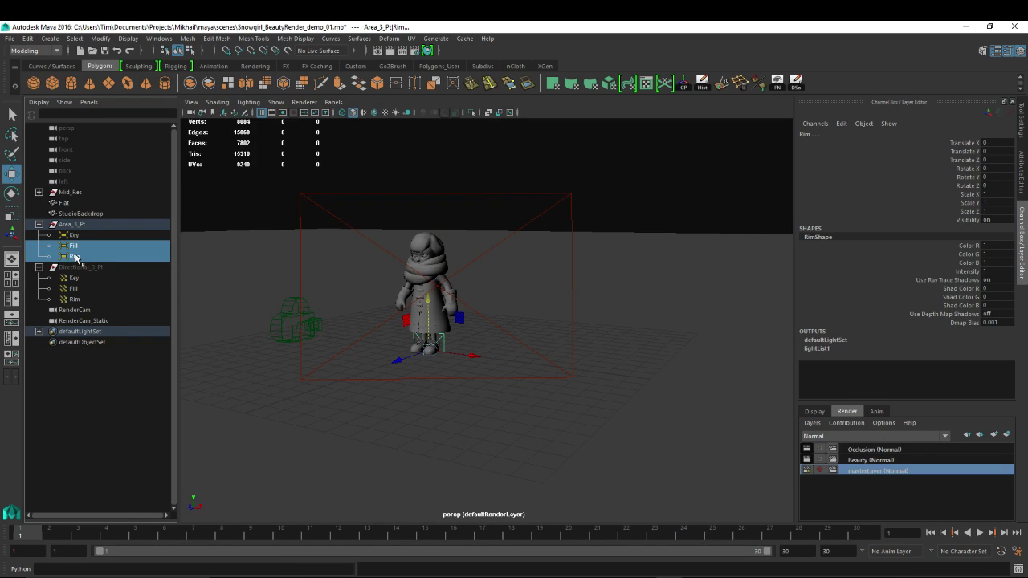
key(ctrl+h)
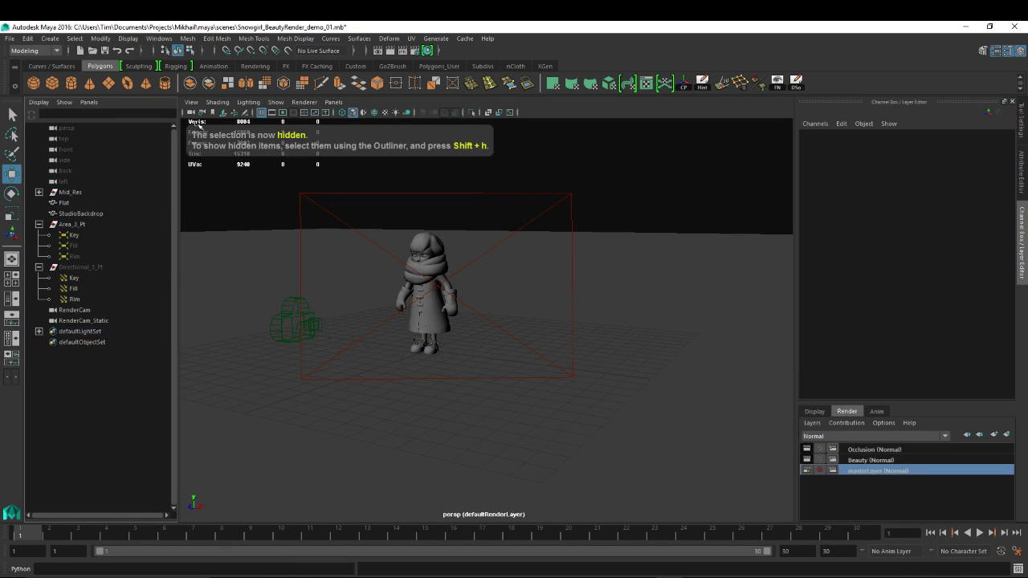
click(333, 102)
mouse_move(430, 113)
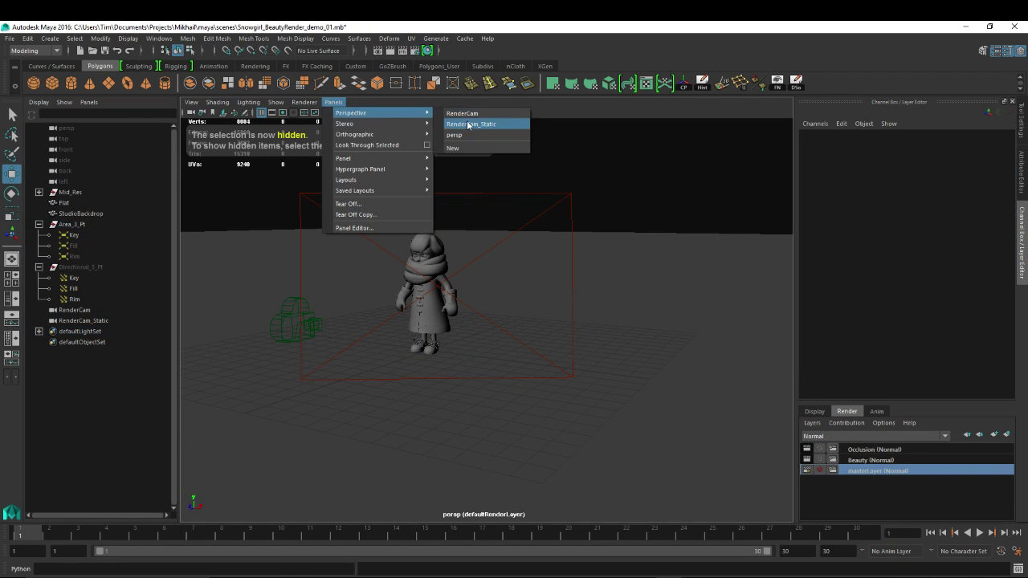
click(471, 124)
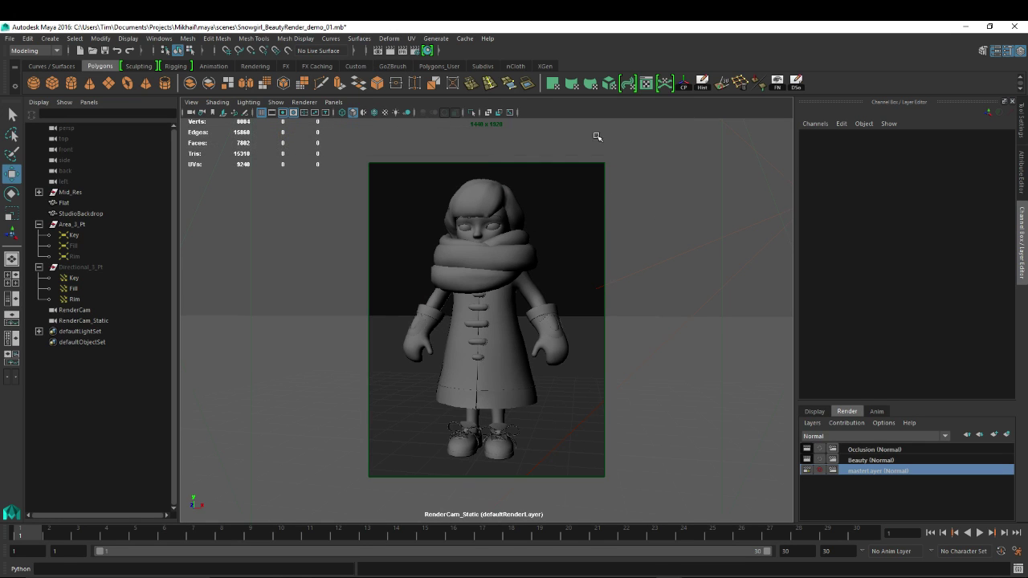
- Set the area Key light's decay rate to Quadratic
click(74, 235)
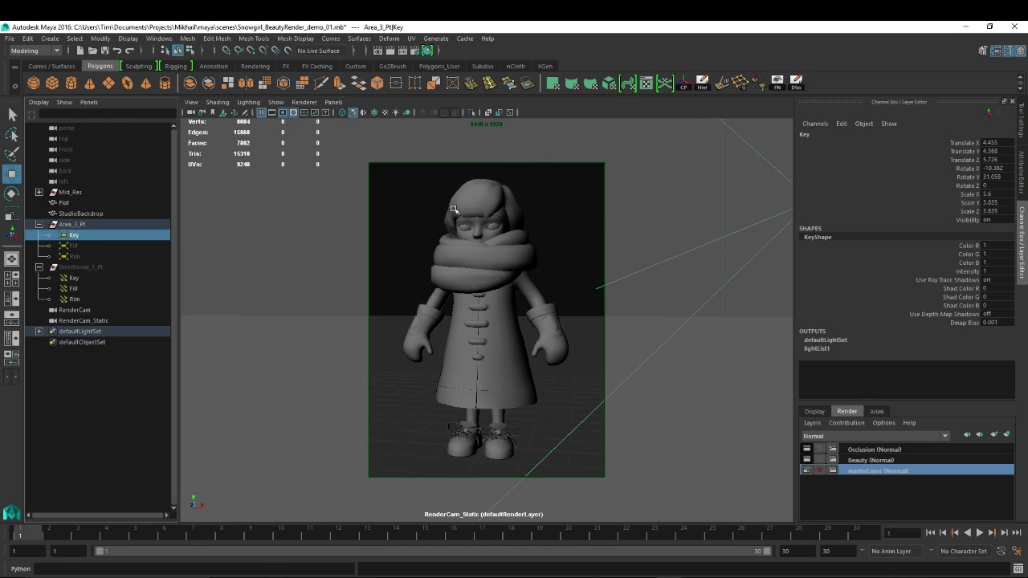
key(ctrl+a)
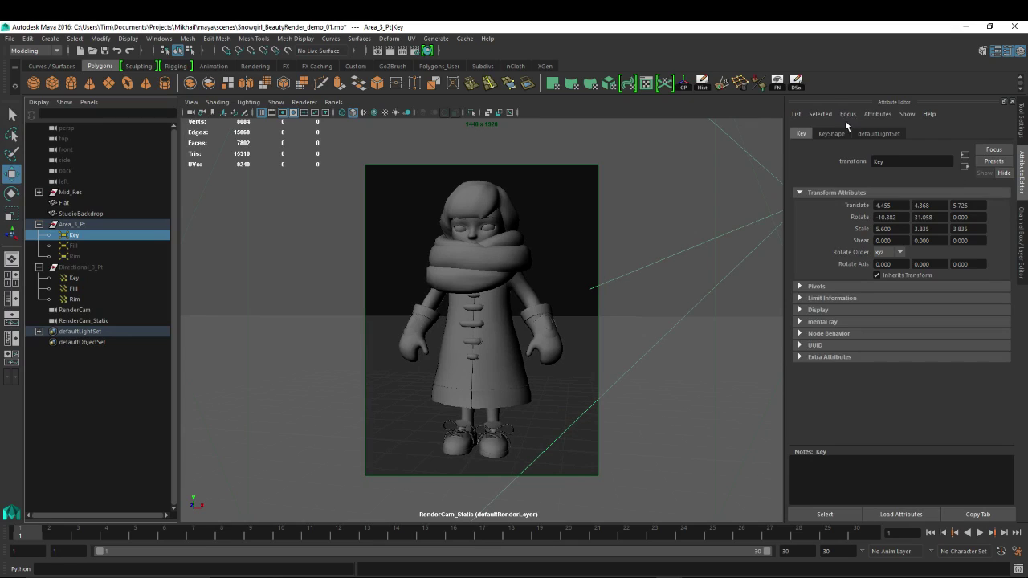
click(832, 134)
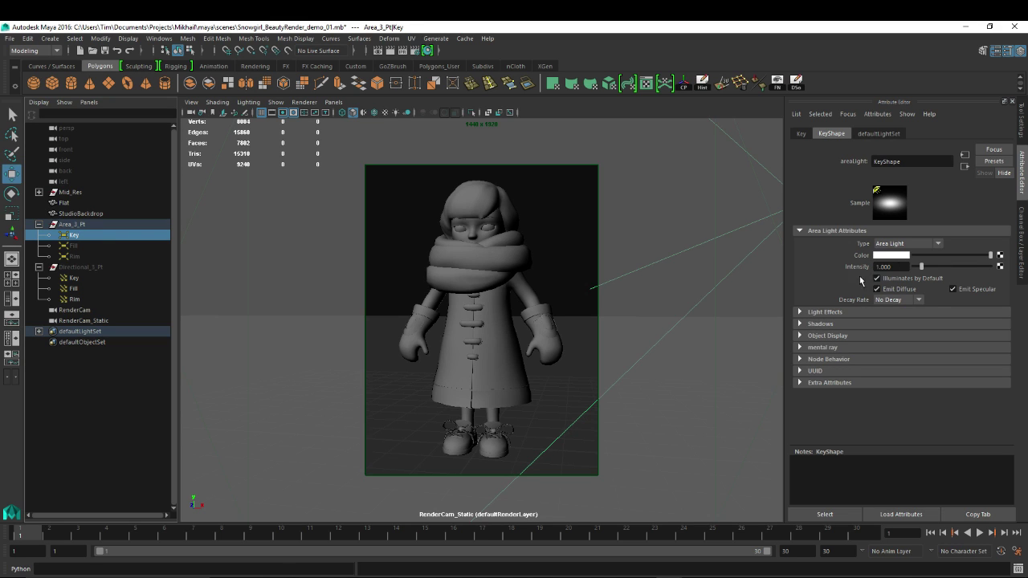
click(917, 302)
click(893, 334)
double_click(884, 267)
- Render a region around the character's head and scarf in the Render View and keep the image for comparison
click(402, 50)
drag(258, 62, 286, 49)
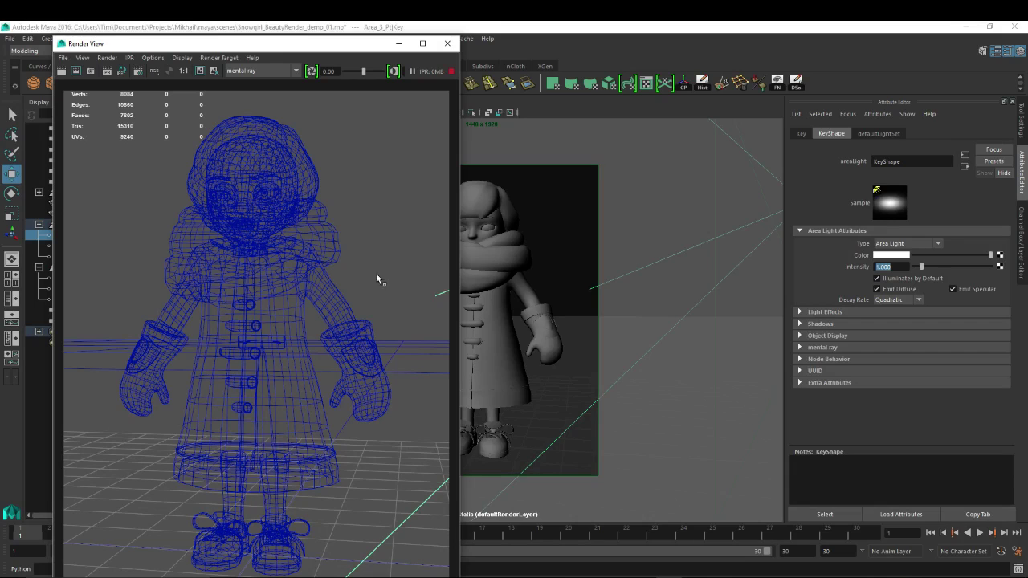
mouse_move(139, 110)
mouse_down()
mouse_move(201, 189)
mouse_move(367, 329)
mouse_up()
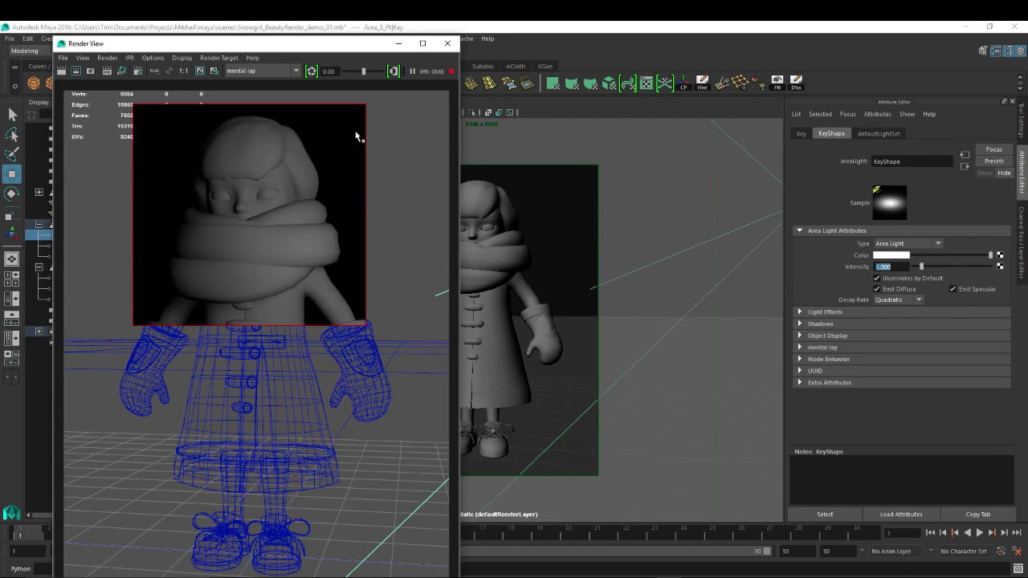
double_click(245, 43)
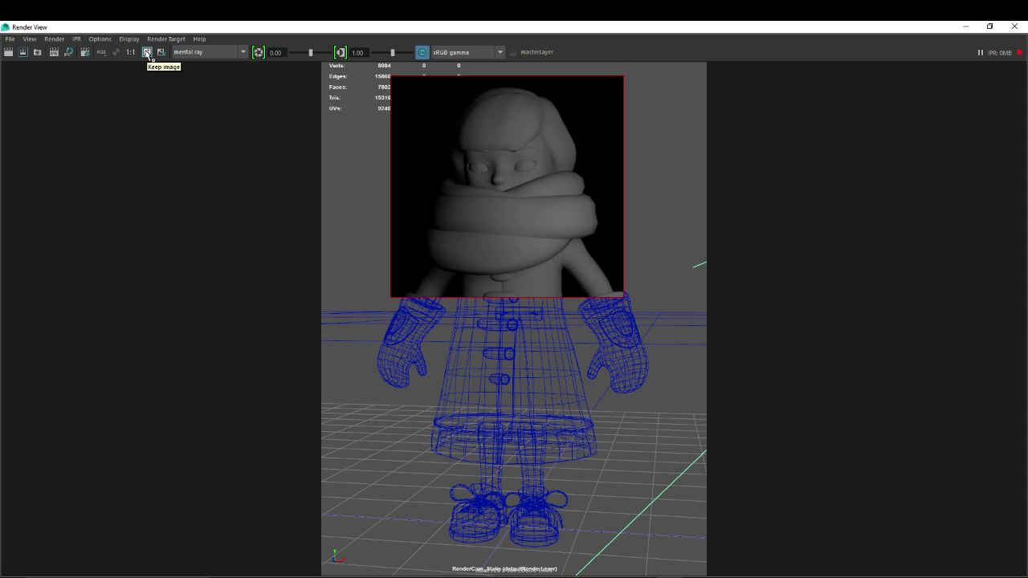
click(146, 53)
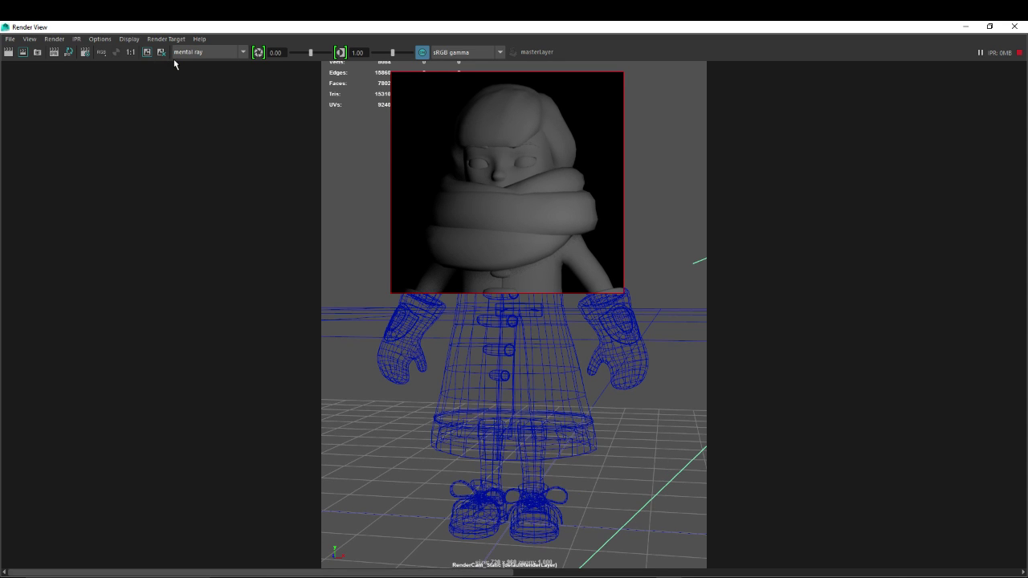
drag(516, 33, 274, 46)
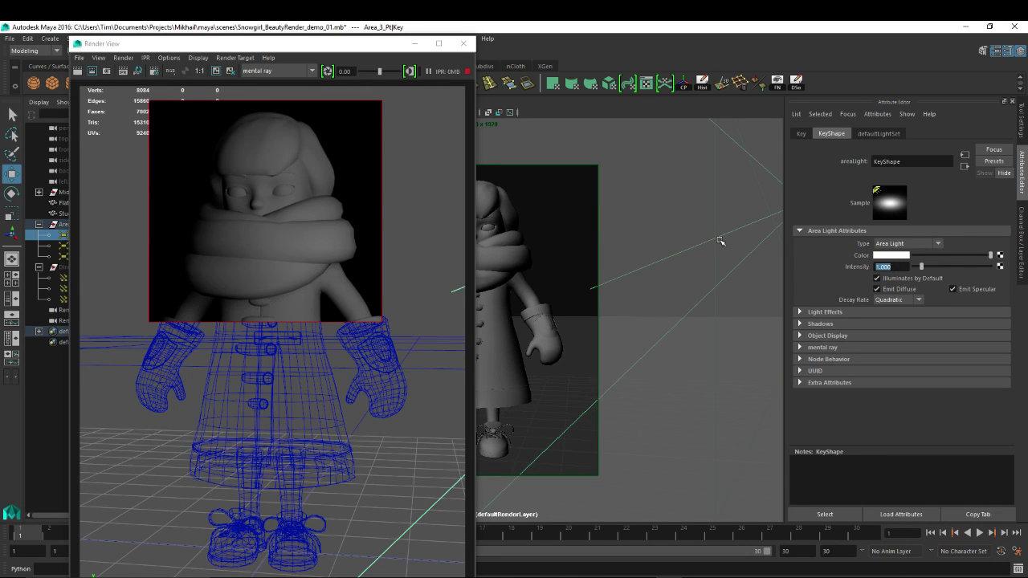
- Try No Decay on the area Key light, compare the enlarged render, and return the decay rate to Quadratic
click(890, 300)
click(887, 313)
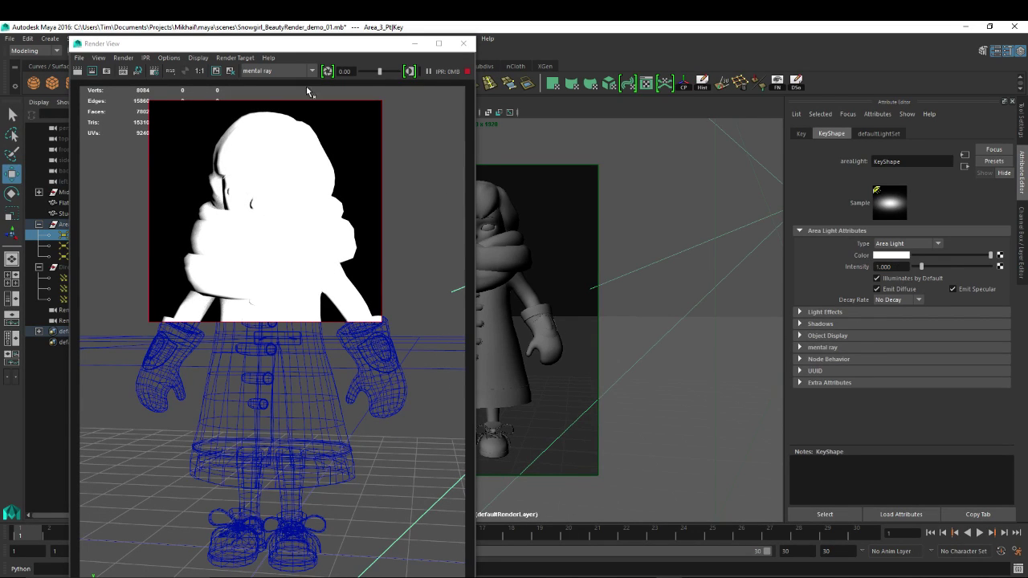
click(238, 67)
double_click(263, 45)
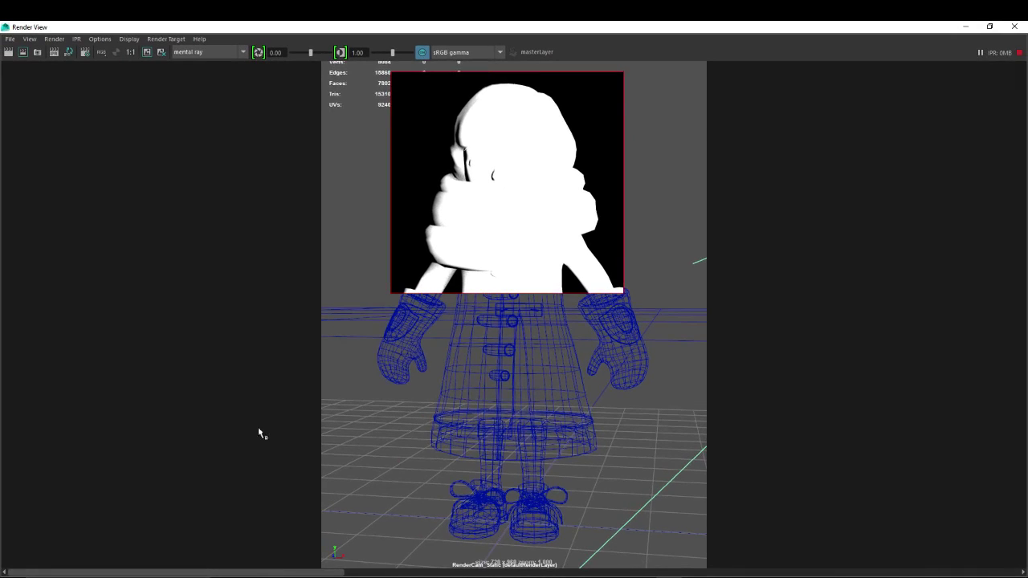
mouse_move(271, 572)
mouse_down()
mouse_move(934, 569)
mouse_move(649, 571)
mouse_move(927, 562)
mouse_move(626, 556)
mouse_move(913, 562)
mouse_move(731, 565)
mouse_move(932, 557)
mouse_move(767, 564)
mouse_move(888, 554)
mouse_move(743, 569)
mouse_move(913, 556)
mouse_move(739, 565)
mouse_move(314, 558)
mouse_up()
double_click(890, 29)
drag(634, 78, 277, 52)
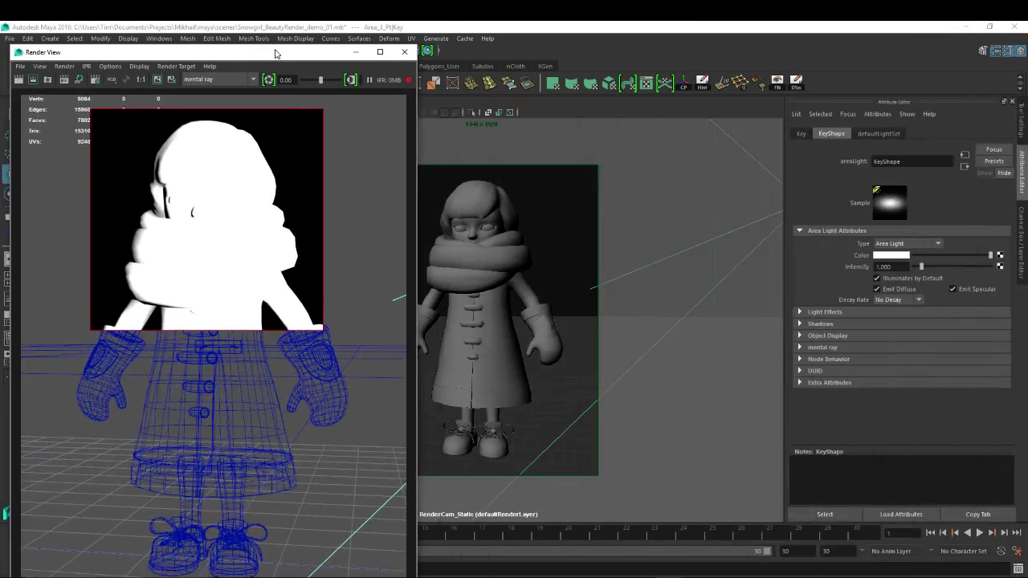
click(892, 300)
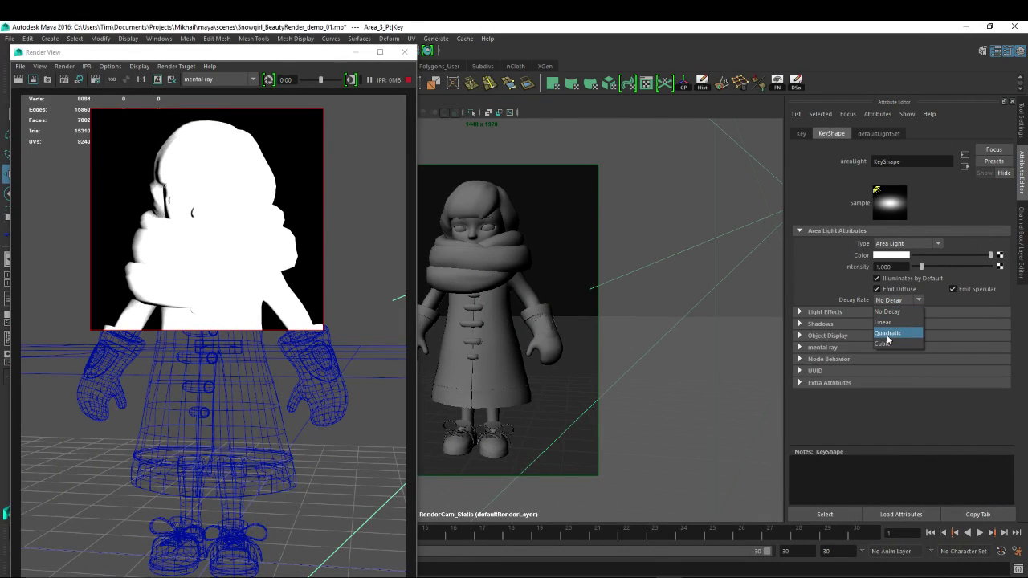
click(885, 332)
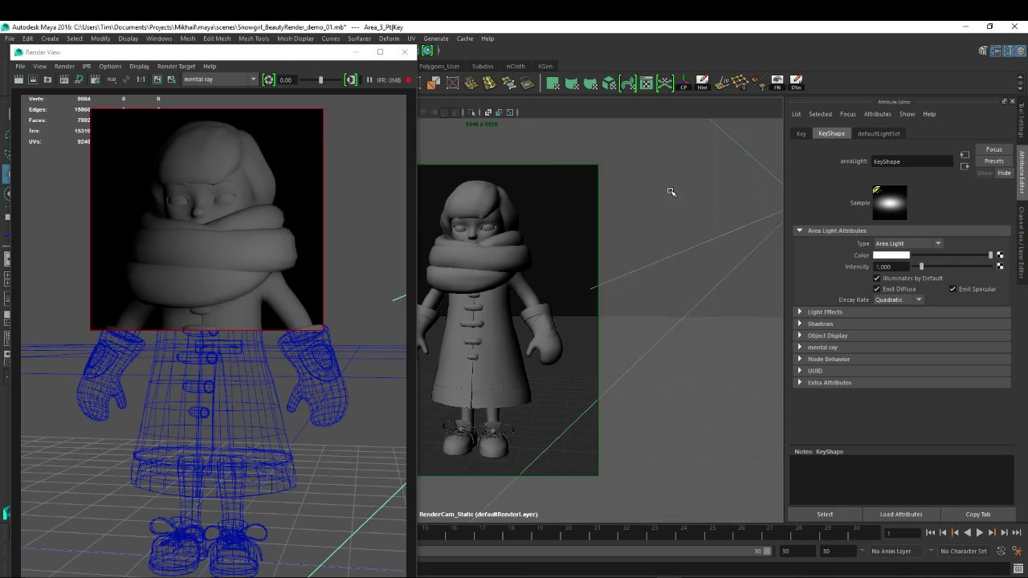
- In the perspective view, pull the area Key light farther back from the character and nudge it slightly sideways
drag(670, 190, 619, 286)
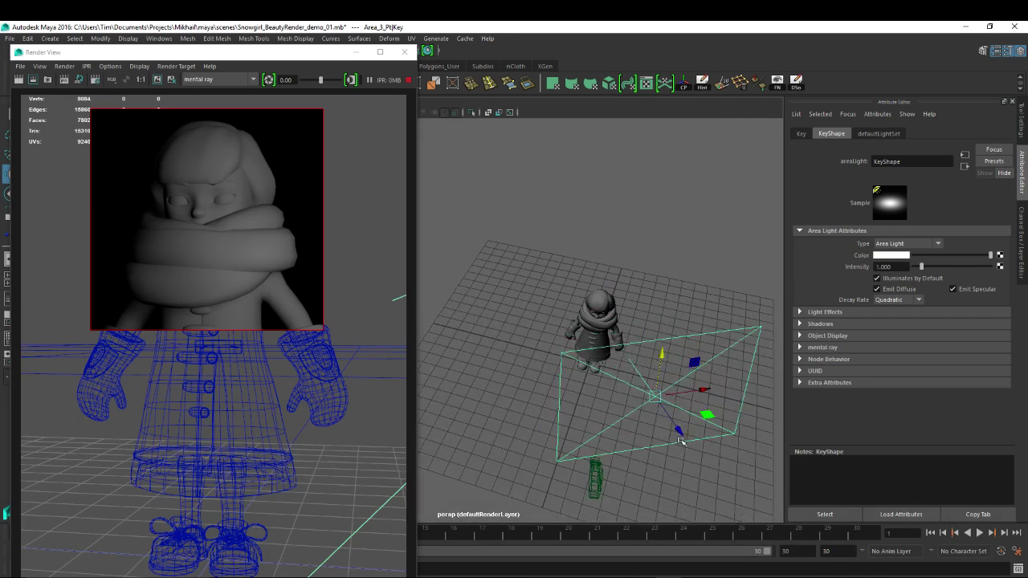
drag(682, 435, 696, 464)
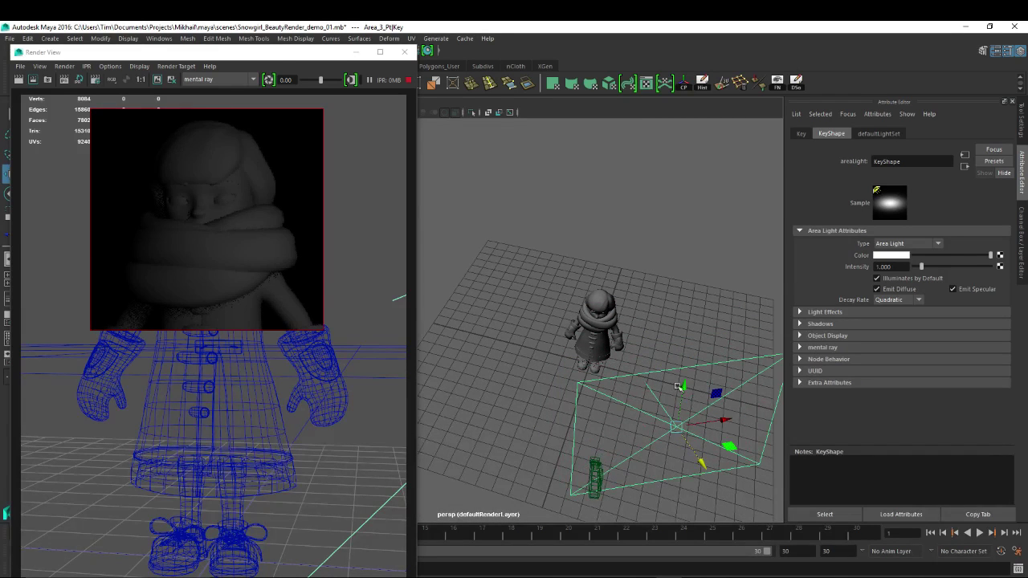
drag(718, 419, 706, 420)
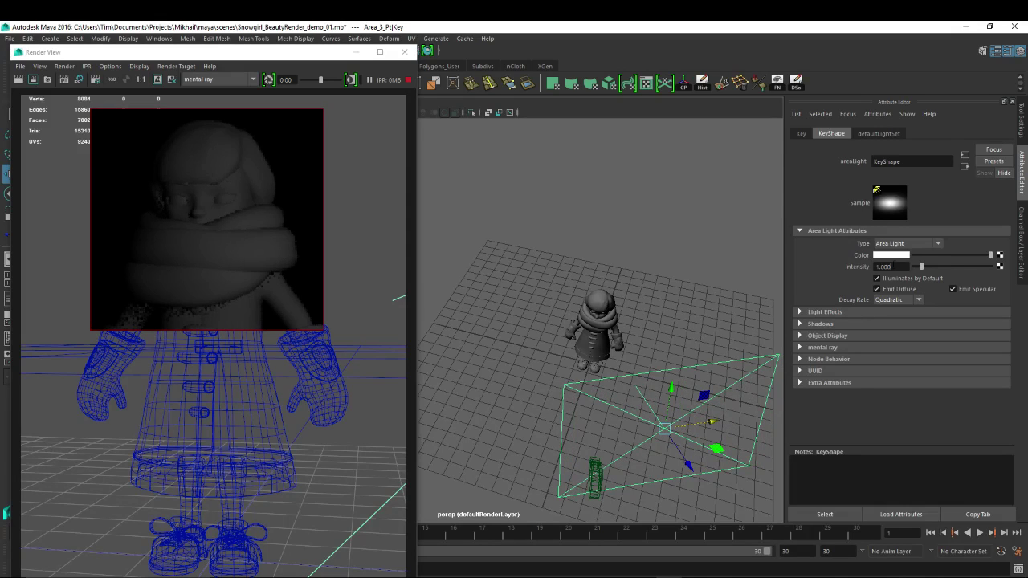
- Set the area Key light's intensity to 3, and raise it to 6
click(893, 267)
text(3)
key(Return)
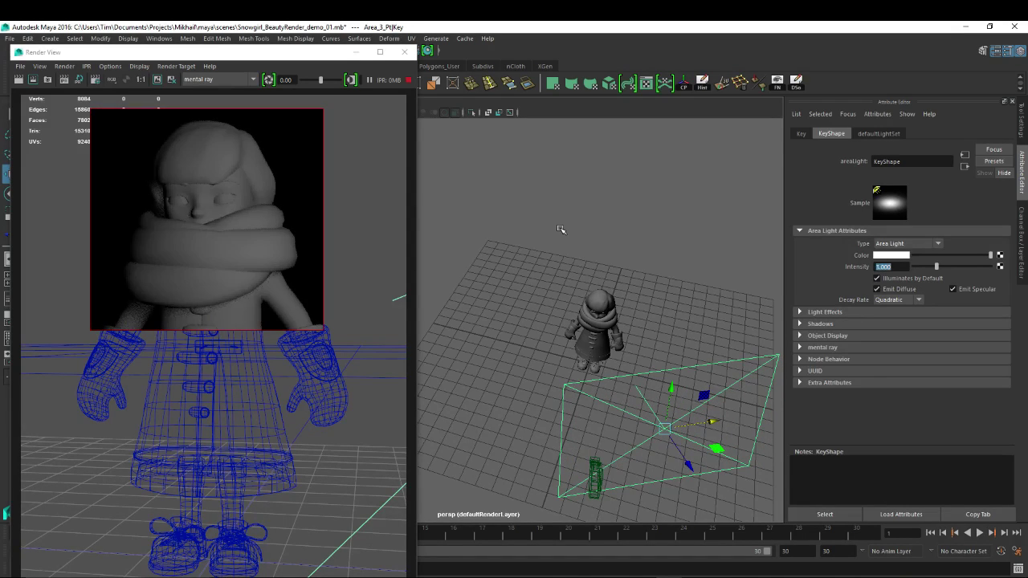
text(6)
key(Return)
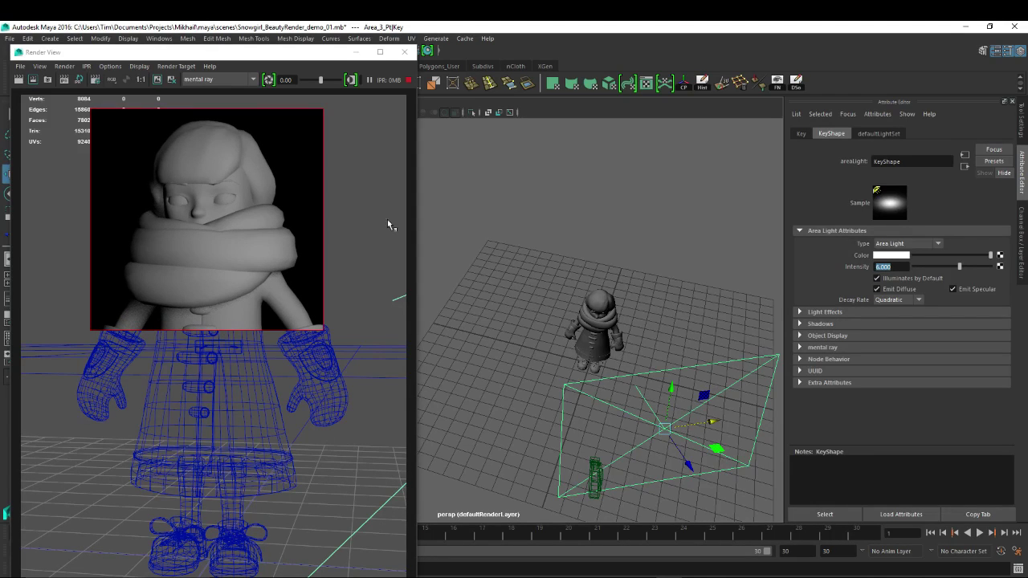
- Render the character's body region, check its alpha channel, and extend the render region to the whole figure
drag(52, 265, 380, 577)
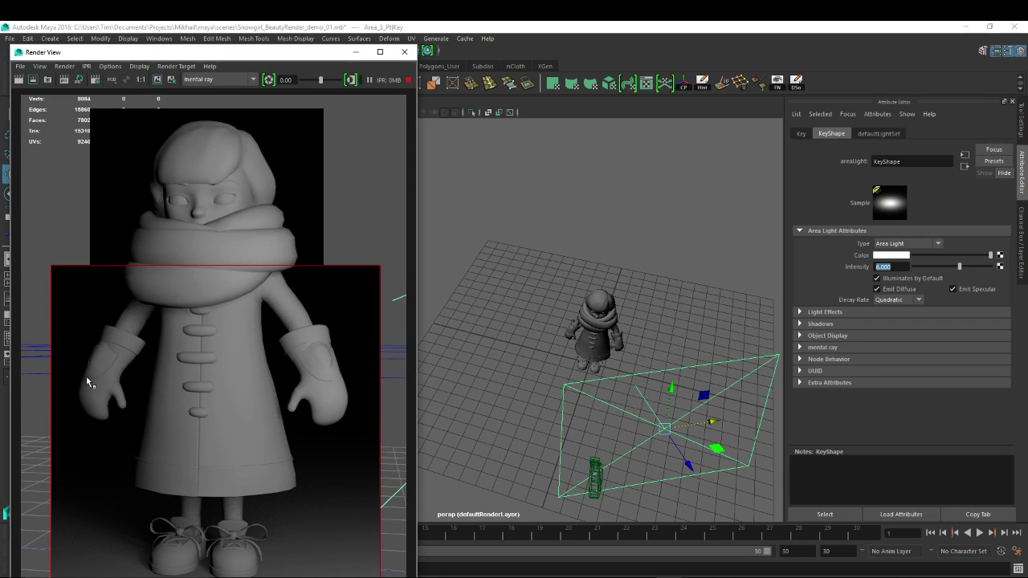
click(127, 80)
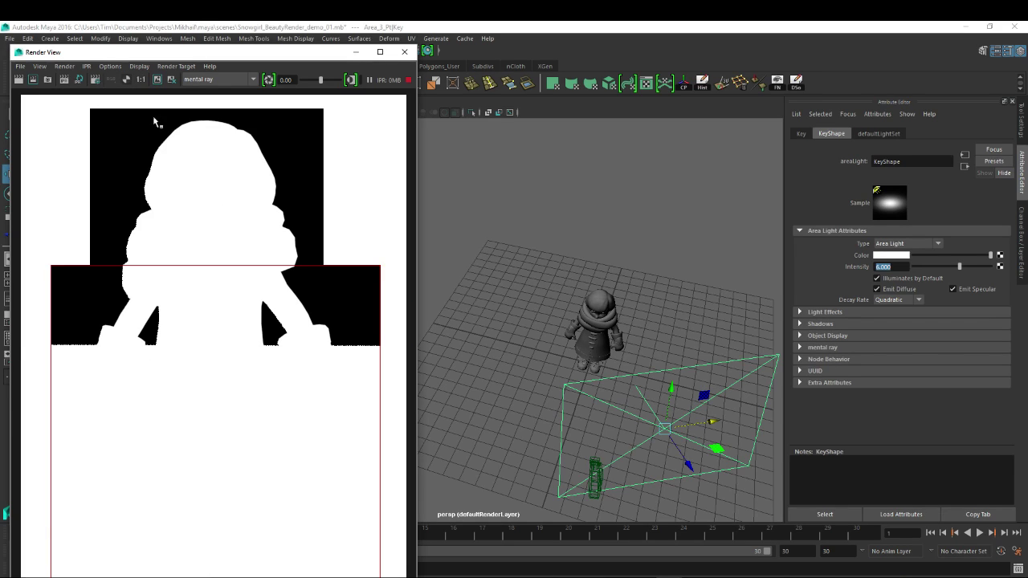
click(127, 81)
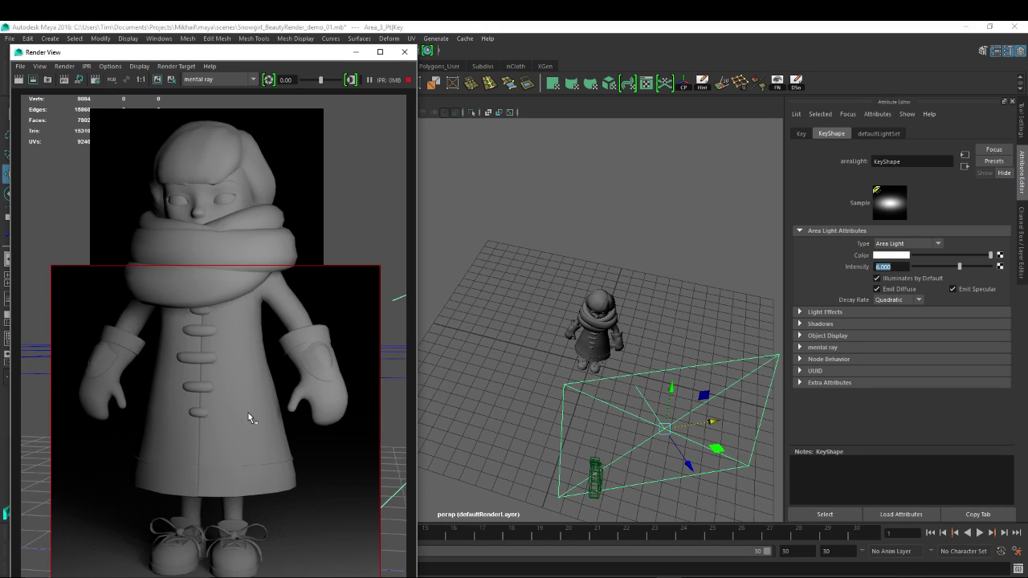
drag(46, 104, 397, 575)
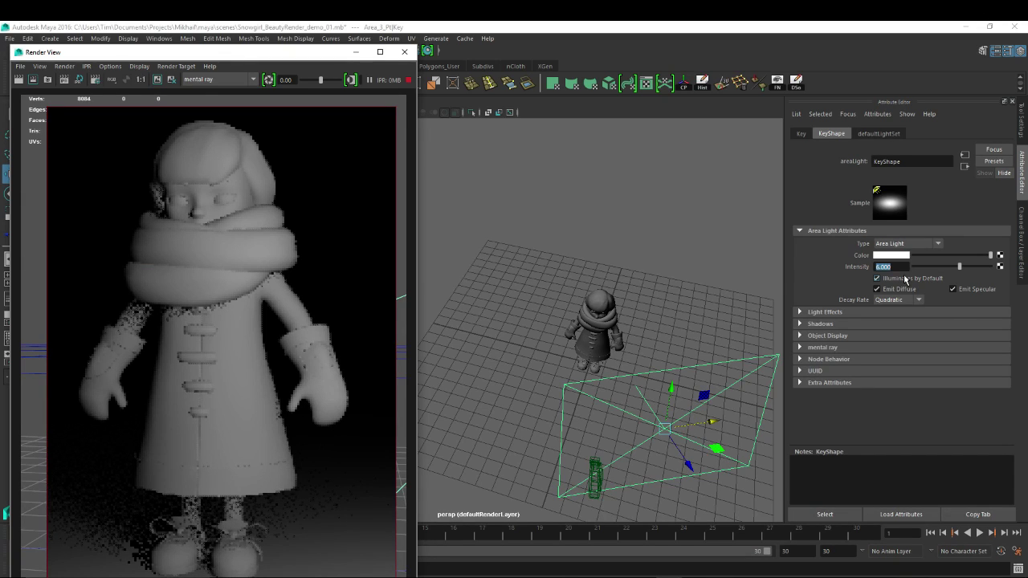
- Set the area Key light's intensity to 8 and rotate the light slightly to re-aim it at the character
text(8)
key(Return)
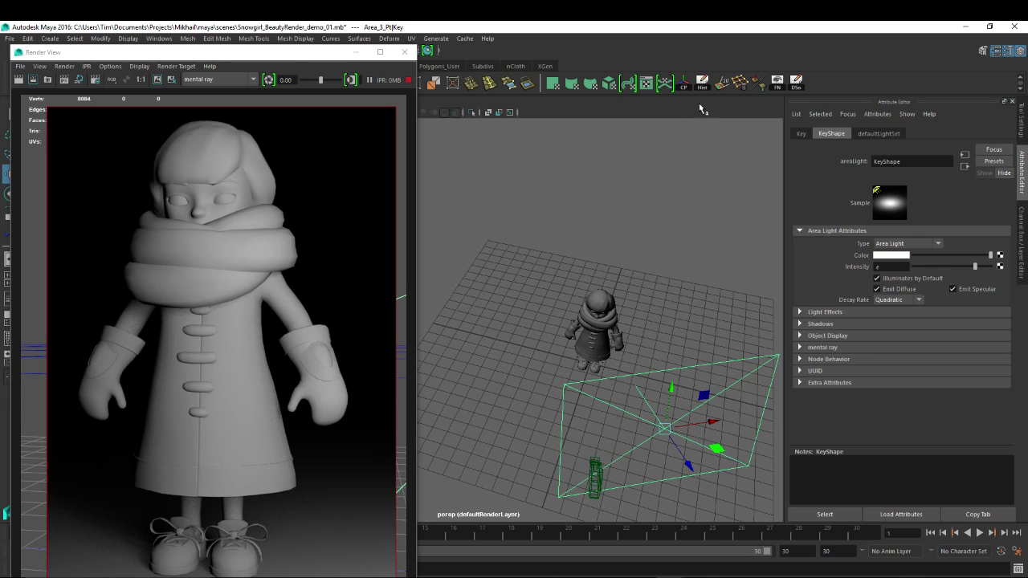
key(e)
drag(698, 470, 697, 461)
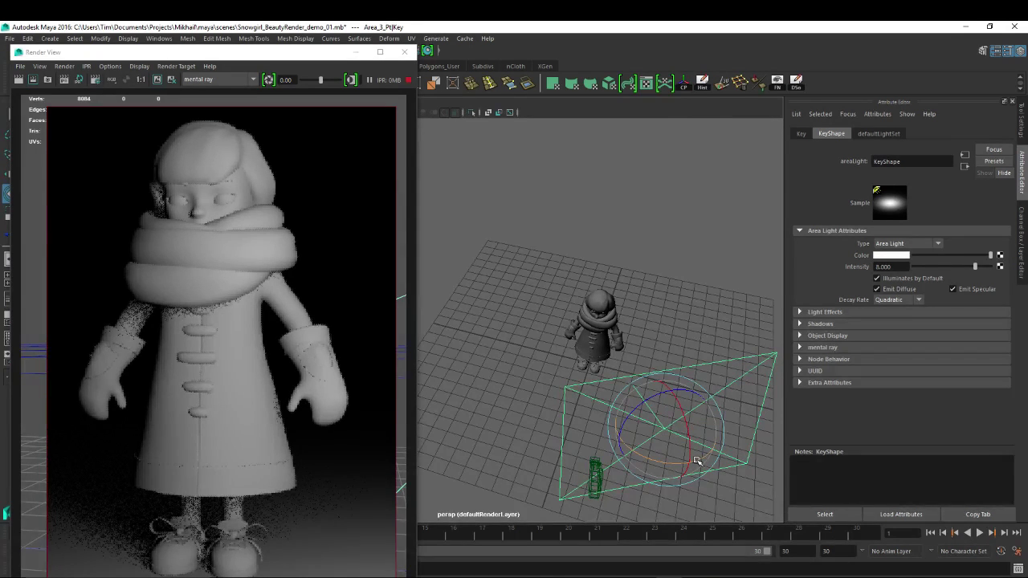
drag(697, 461, 663, 417)
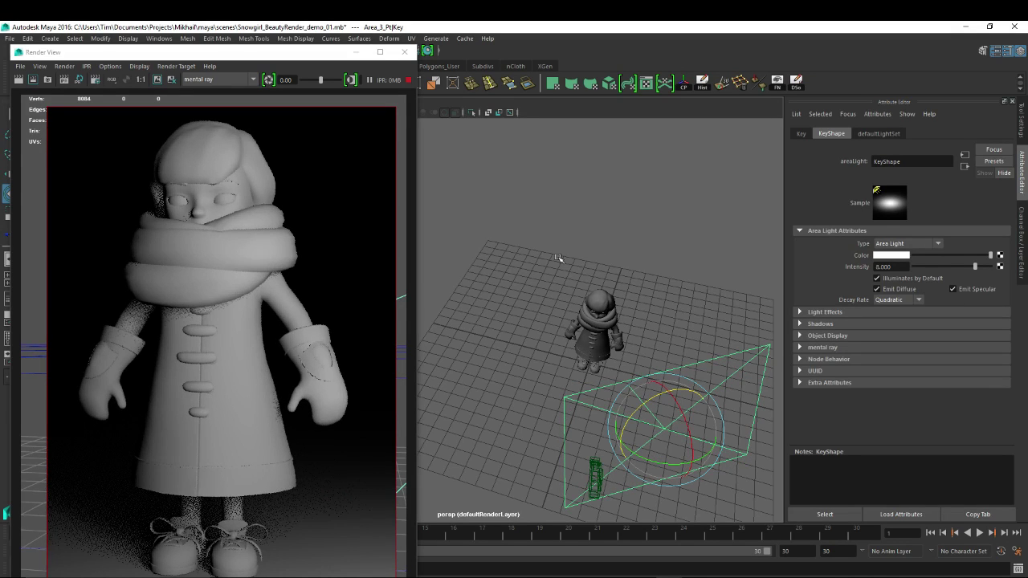
- Reduce the area Key light's intensity to 7 and close the Render View
click(911, 266)
text(7)
key(Return)
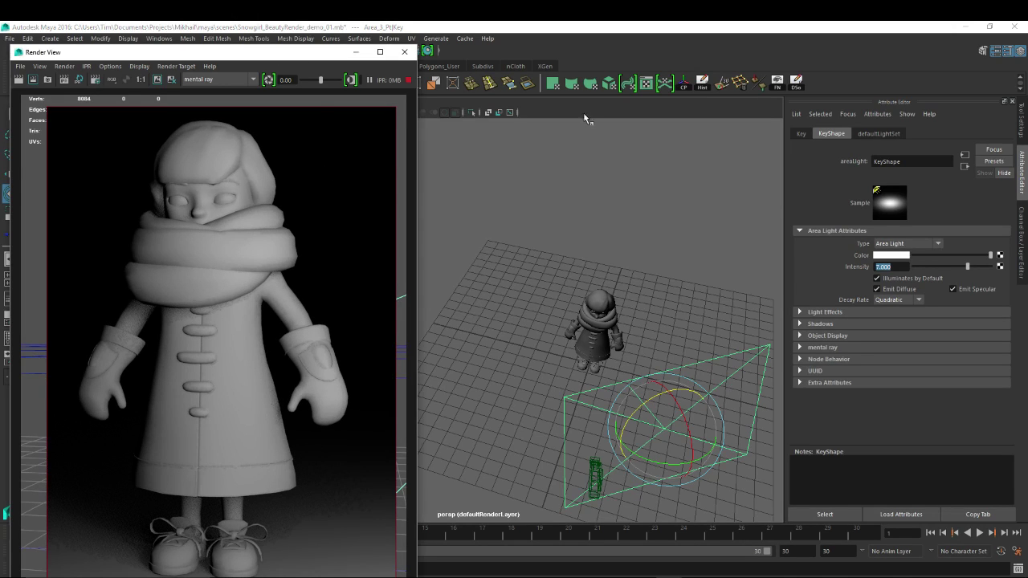
click(404, 52)
- Turn on the visibility of the Fill and Rim lights in the Area_3_Pt group
click(72, 245)
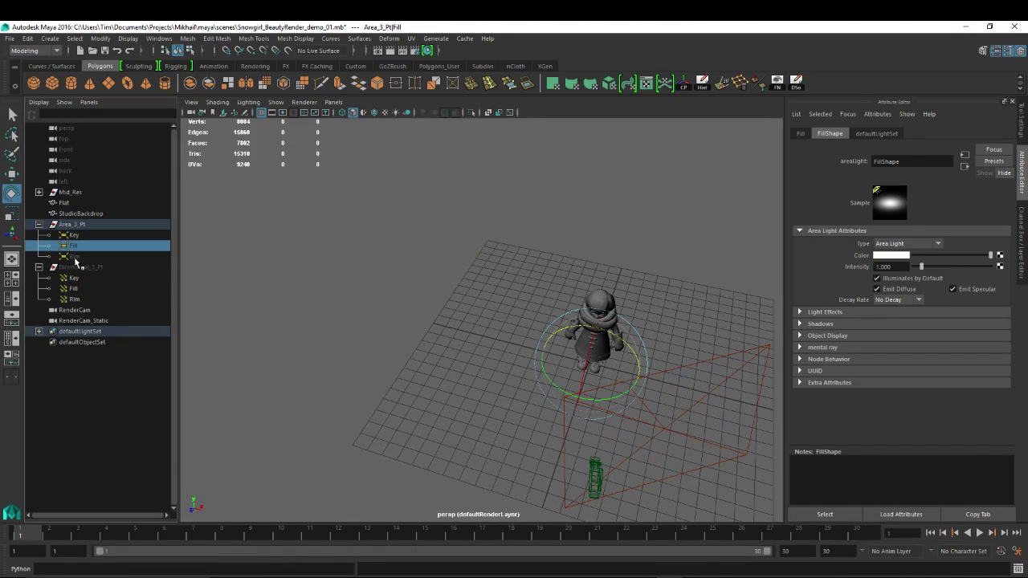
shift+click(74, 256)
click(884, 267)
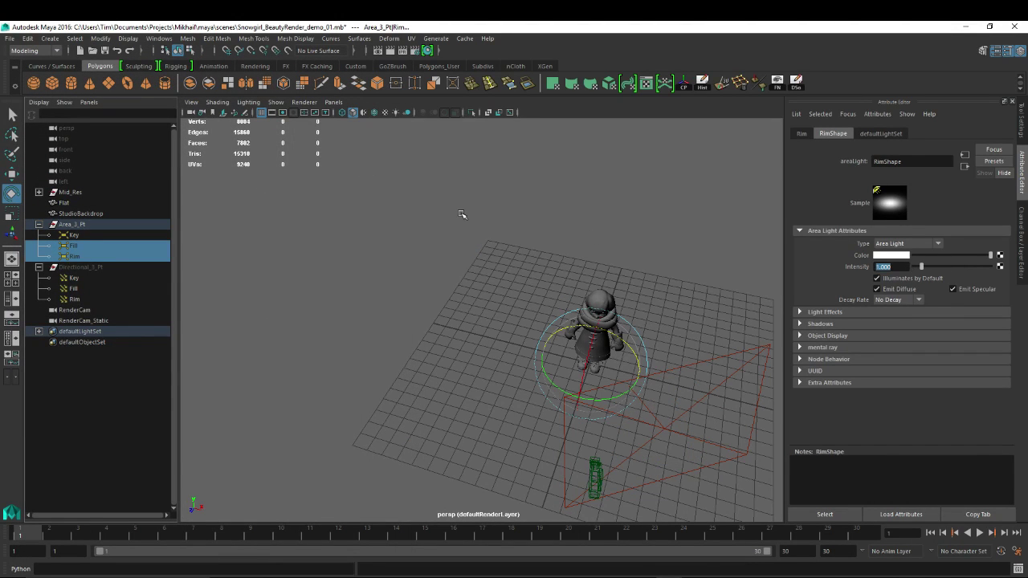
key(ctrl+a)
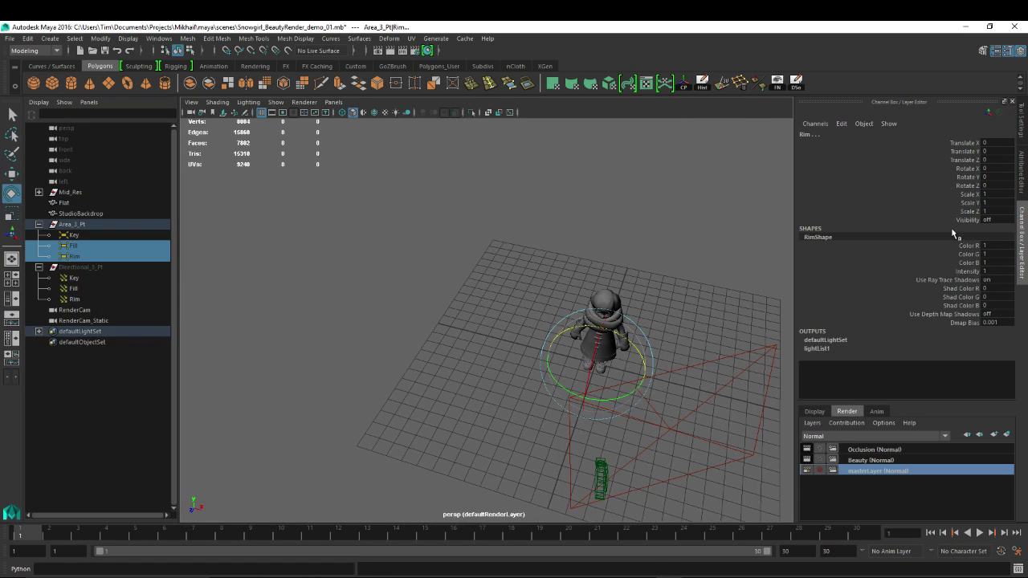
click(996, 222)
key(Return)
- Move the area Fill light to about -7.4 in X and 6.9 in Z, rotated about -45.7 degrees in Y
key(w)
click(71, 246)
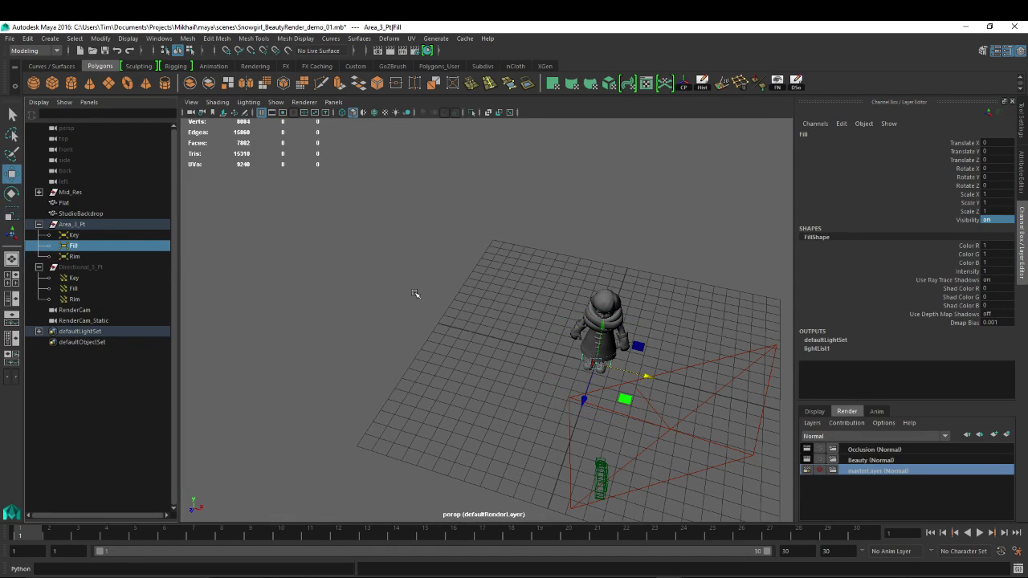
alt+drag(619, 361, 574, 384)
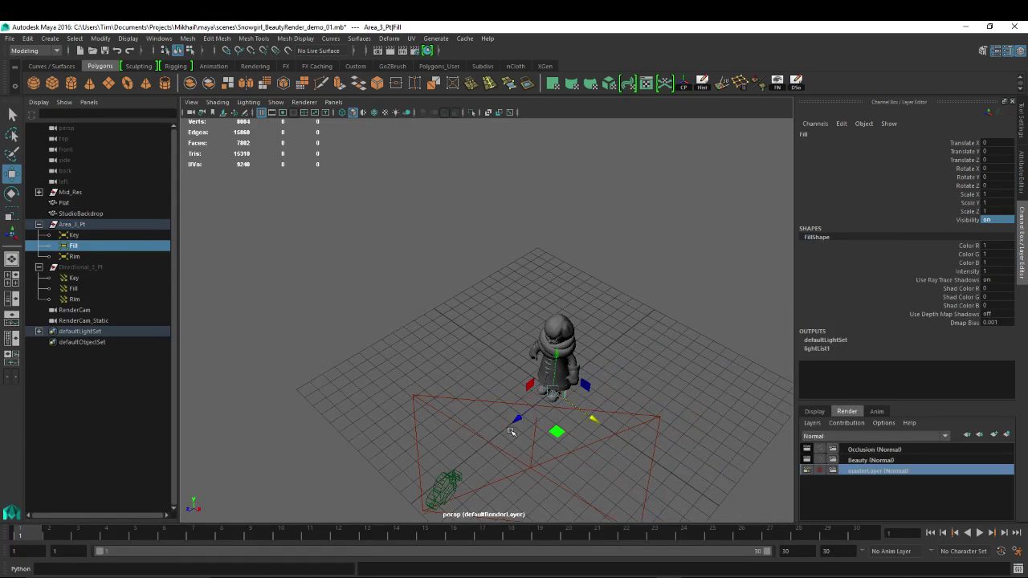
drag(515, 422, 358, 414)
key(e)
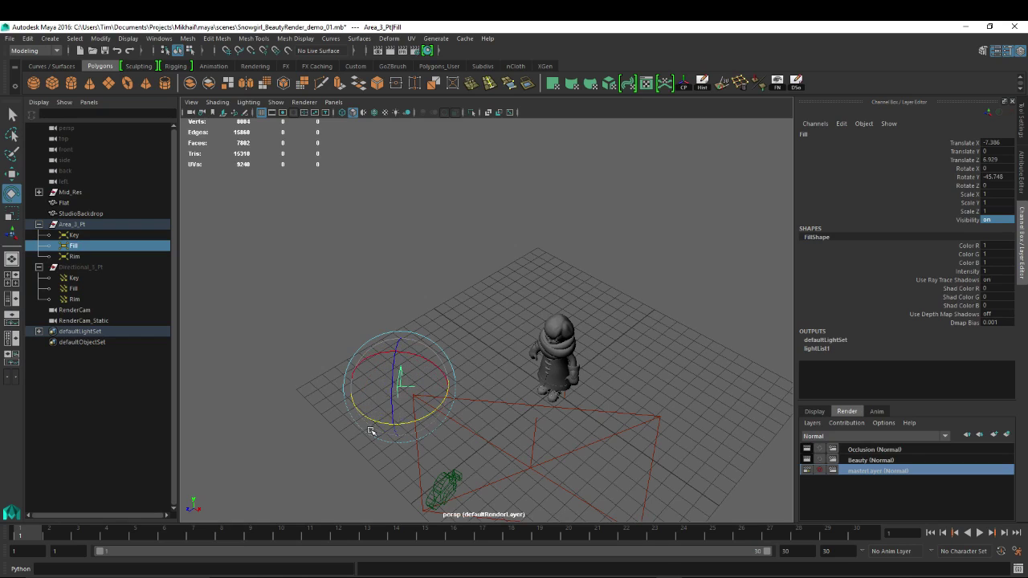
- Scale the area Fill light uniformly to about 10.7 and tilt it about 1.3 degrees in X
key(r)
drag(400, 386, 729, 446)
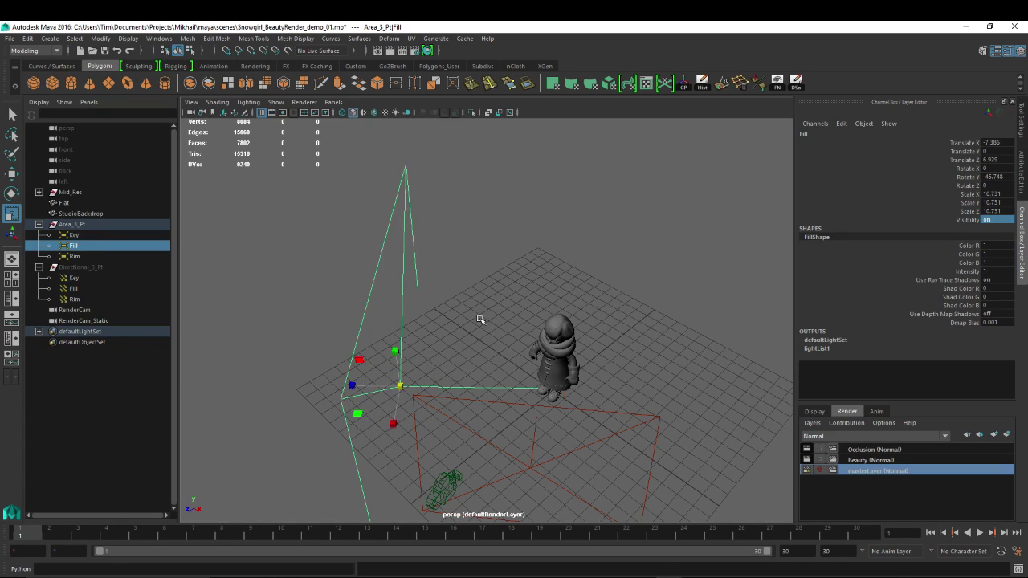
key(e)
drag(420, 361, 423, 359)
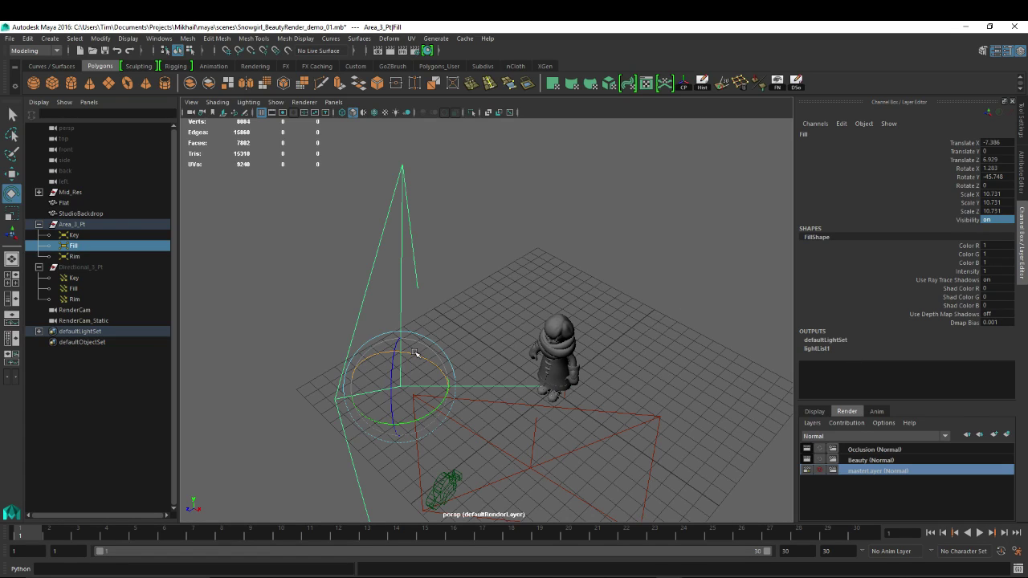
- Move the area Fill light to about X -8.6, Y 7.7, Z 8.1 and reduce its Y scale to about 8.3
key(w)
drag(399, 384, 378, 386)
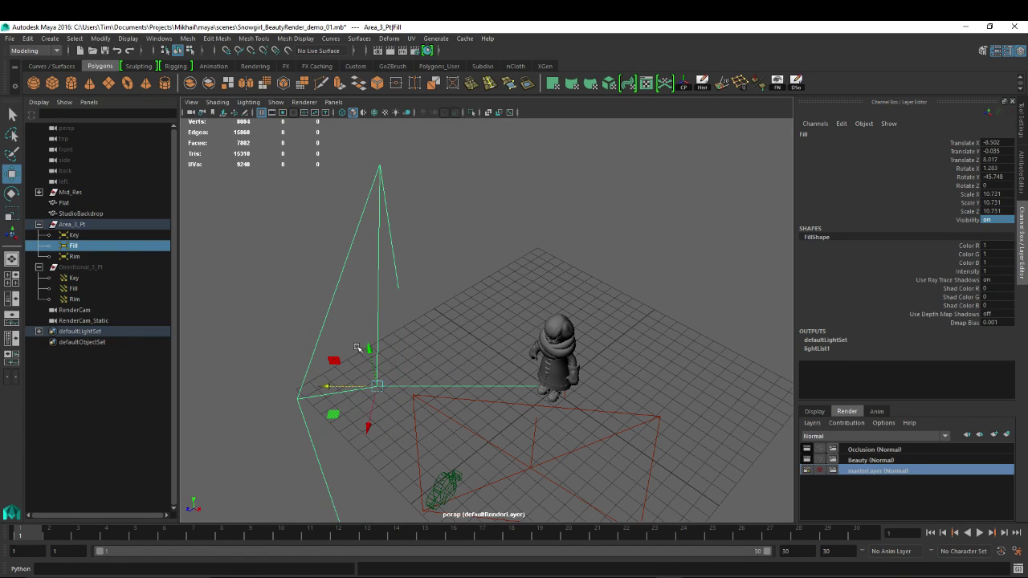
drag(371, 351, 562, 241)
key(r)
drag(472, 235, 472, 247)
key(w)
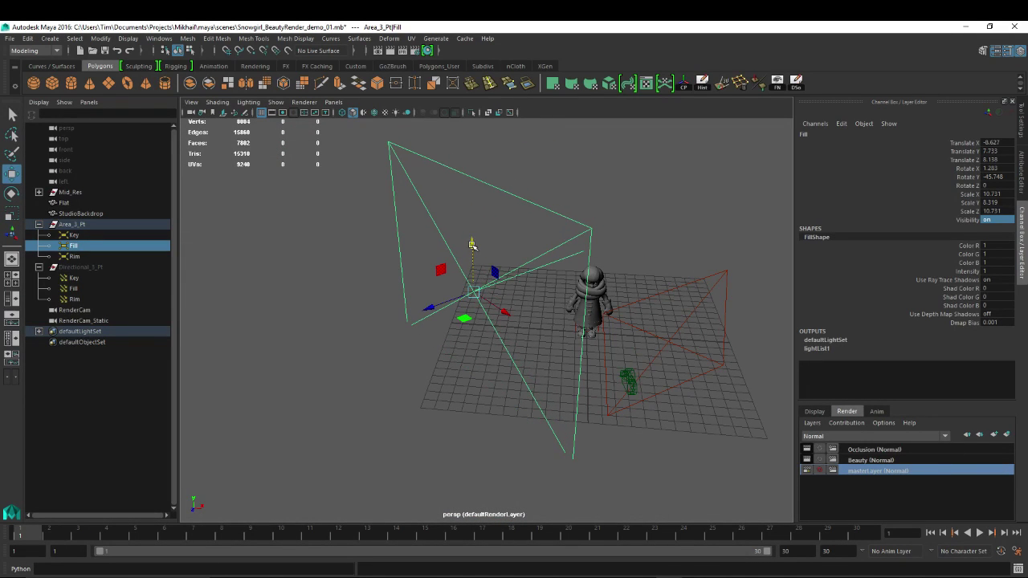
mouse_move(532, 408)
alt+mouse_down()
mouse_move(418, 362)
mouse_move(508, 282)
mouse_move(521, 295)
mouse_move(488, 329)
alt+mouse_up()
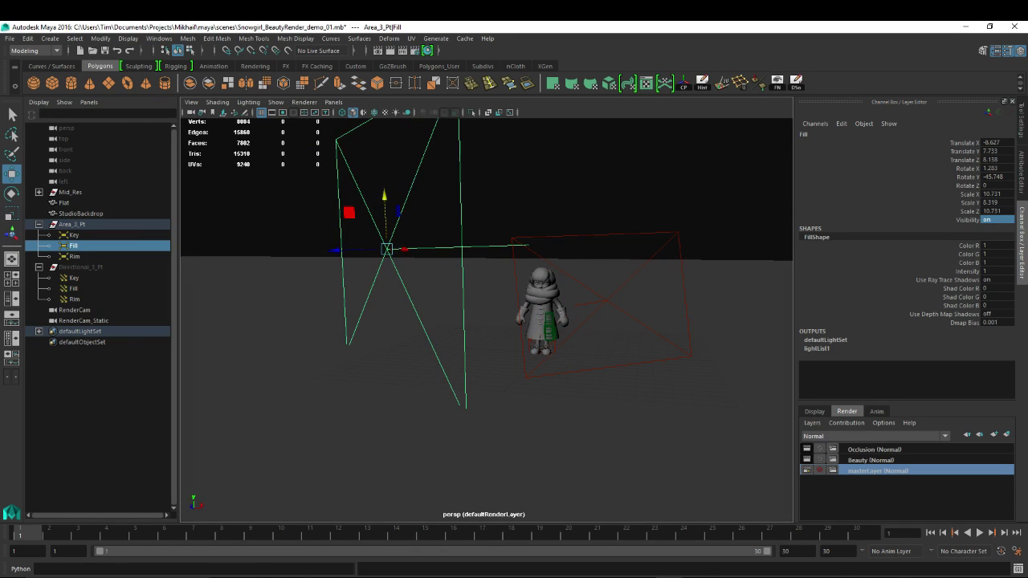
- Set the area Fill light's decay rate to Quadratic and its intensity to 3
key(ctrl+a)
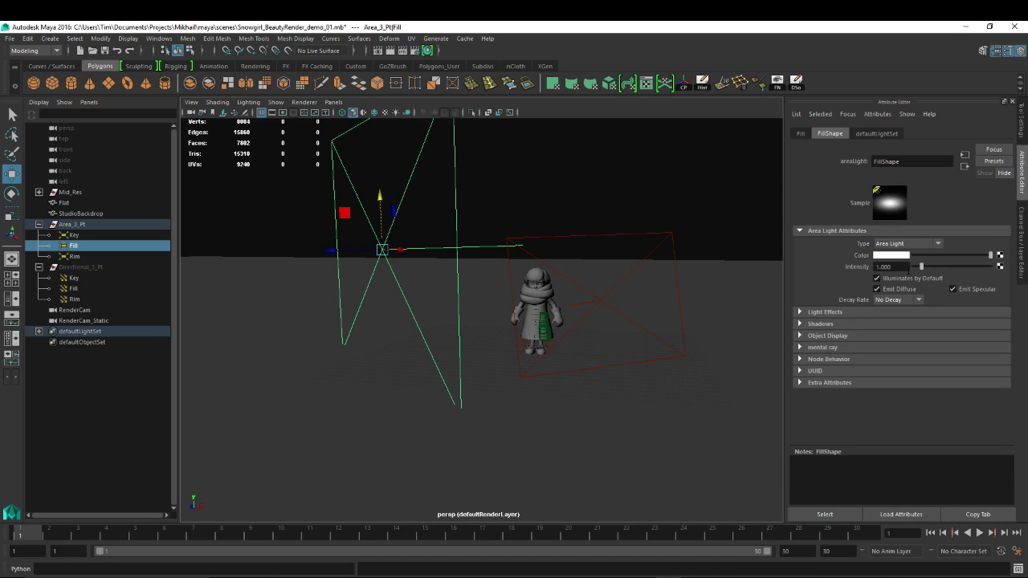
click(894, 300)
click(883, 336)
text(3)
key(Return)
alt+drag(666, 214, 613, 223)
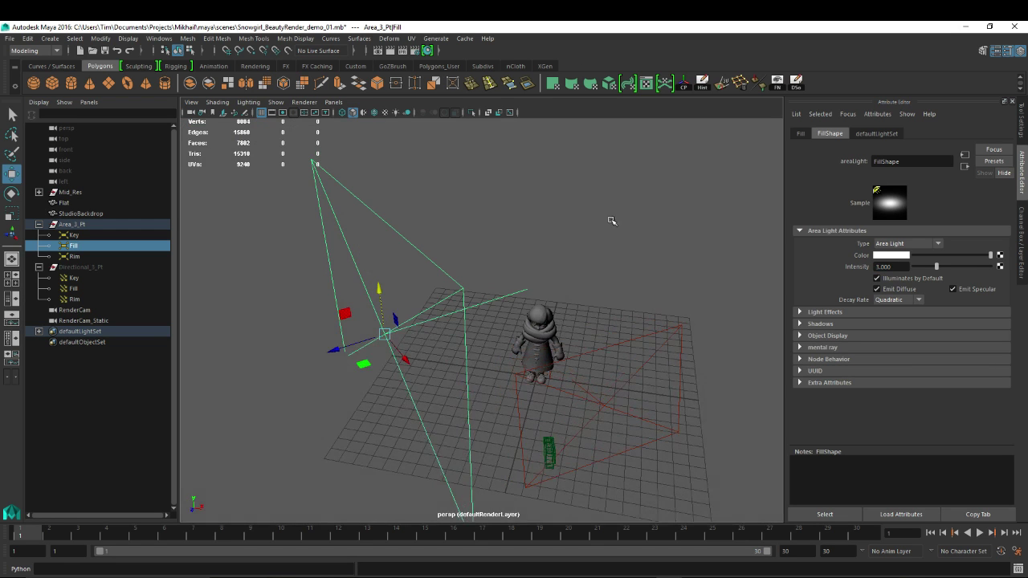
- Position the area Rim light above and behind the character, enlarge it, and rotate it to aim down at her
click(80, 257)
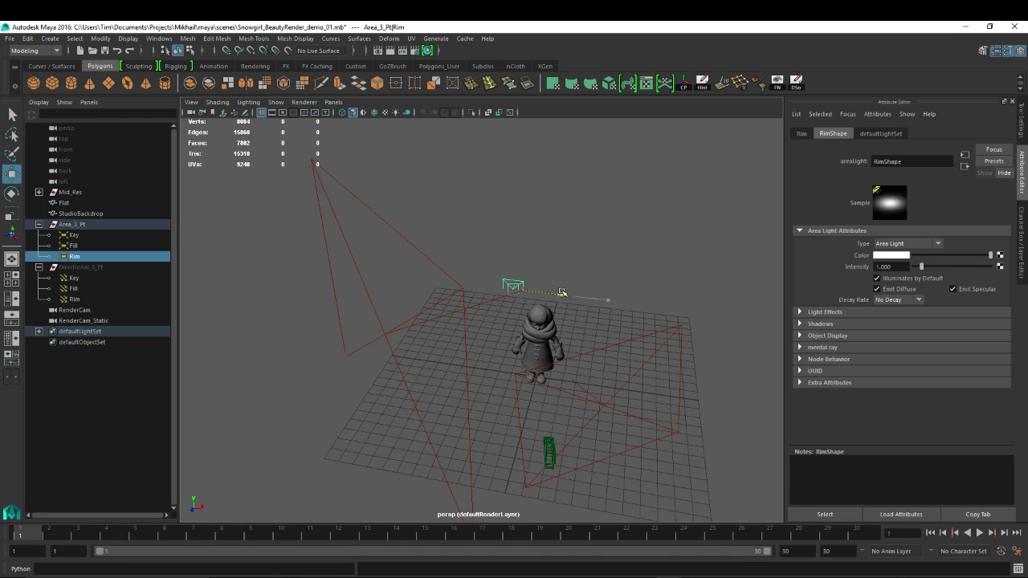
key(e)
drag(528, 315, 536, 271)
key(r)
key(w)
drag(615, 260, 555, 274)
key(e)
drag(511, 305, 563, 291)
key(w)
- Set the area Rim light's decay rate to Linear and its intensity to 3
click(898, 299)
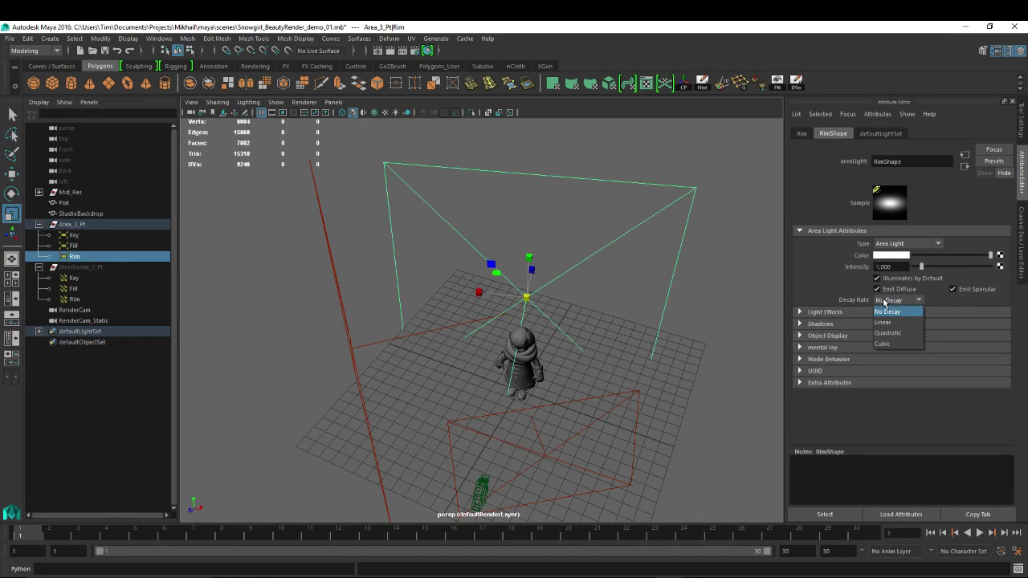
click(891, 332)
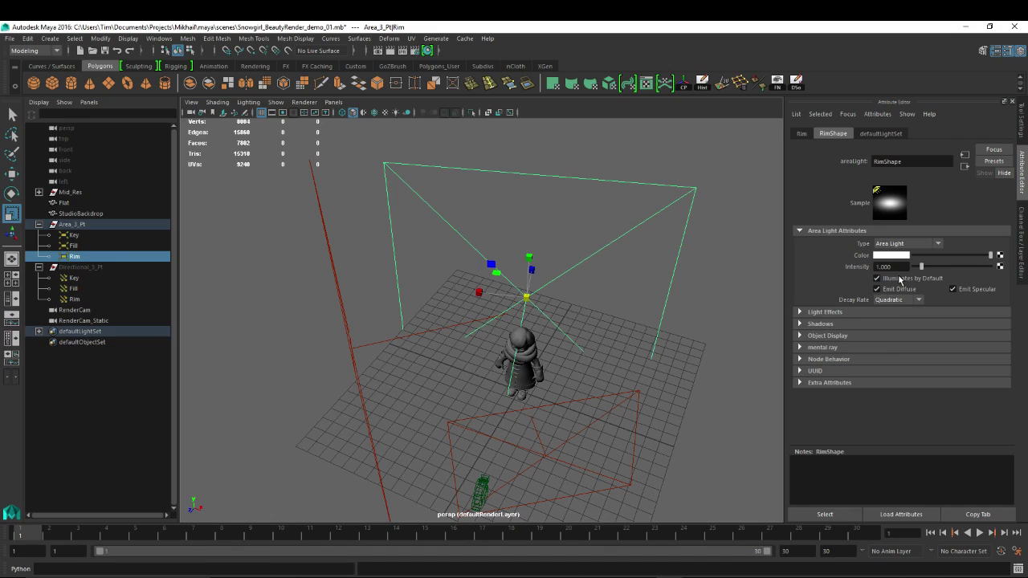
click(898, 300)
click(892, 322)
key(w)
alt+drag(482, 240, 586, 266)
click(883, 266)
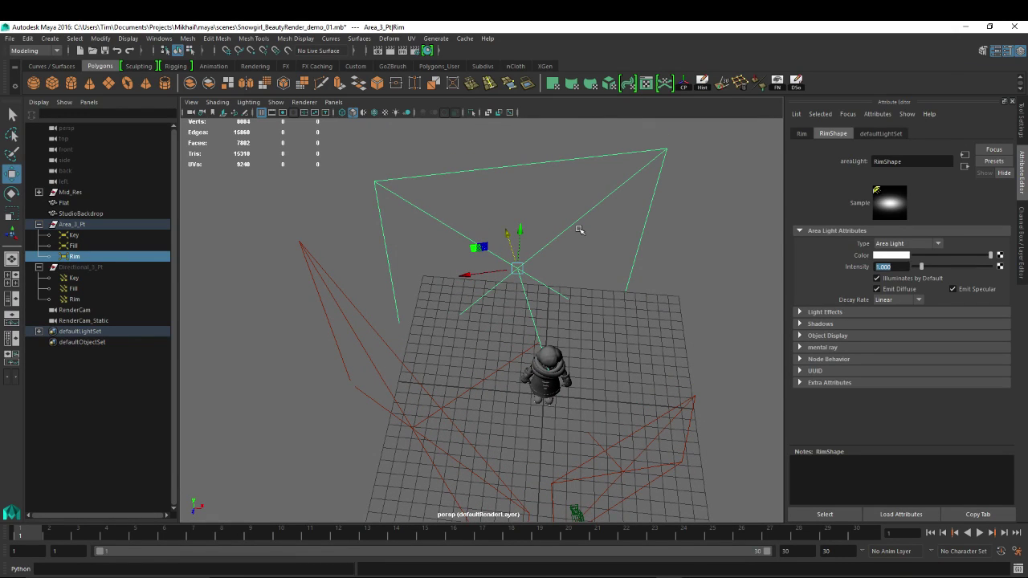
text(3)
key(Return)
- Look through RenderCam, save the scene, and start an IPR render of the character's upper body region
click(334, 102)
mouse_move(346, 112)
click(455, 122)
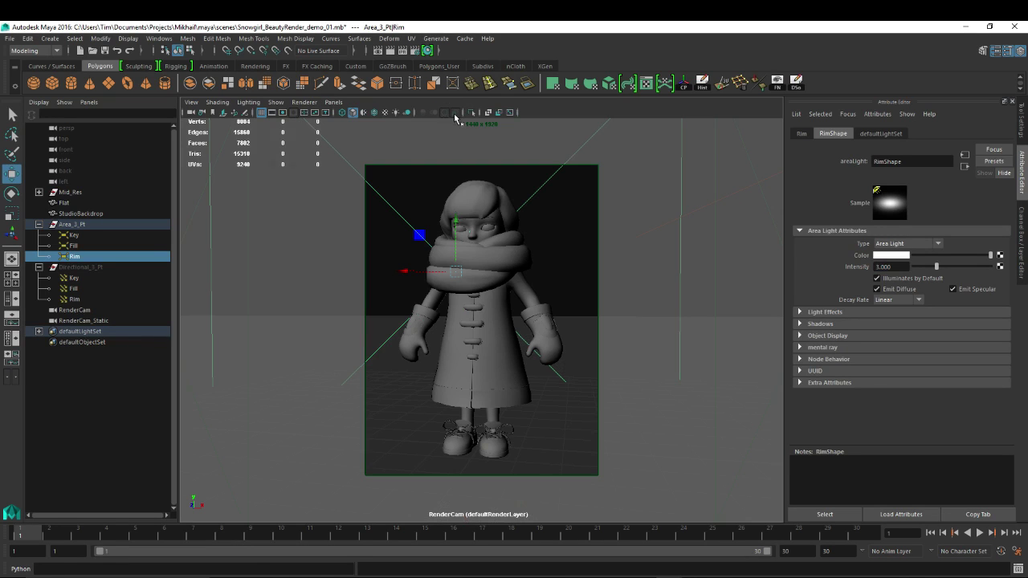
key(ctrl+s)
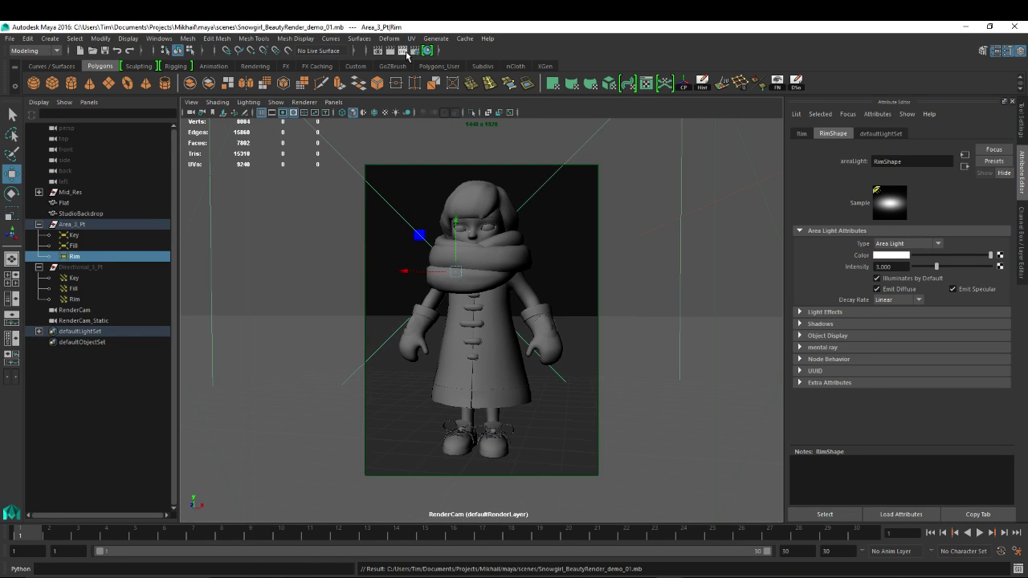
click(403, 50)
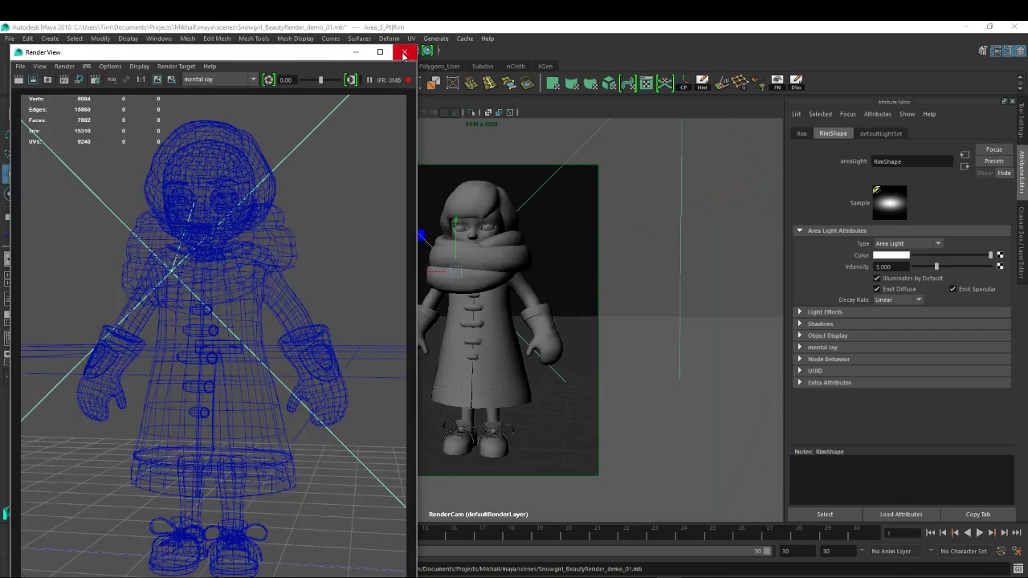
drag(32, 105, 365, 356)
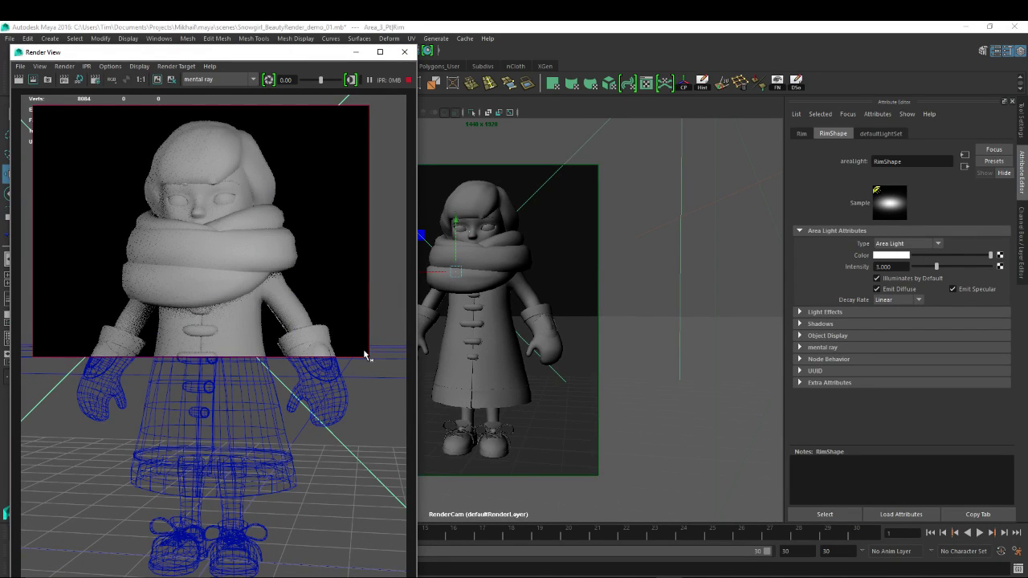
drag(269, 53, 601, 51)
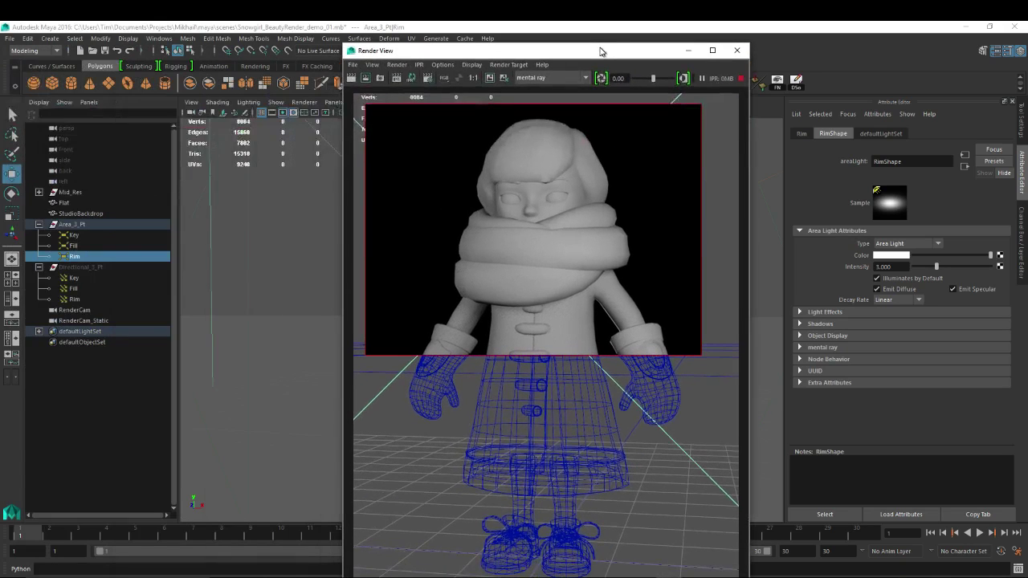
- Set the area Fill light's intensity to 1
click(73, 246)
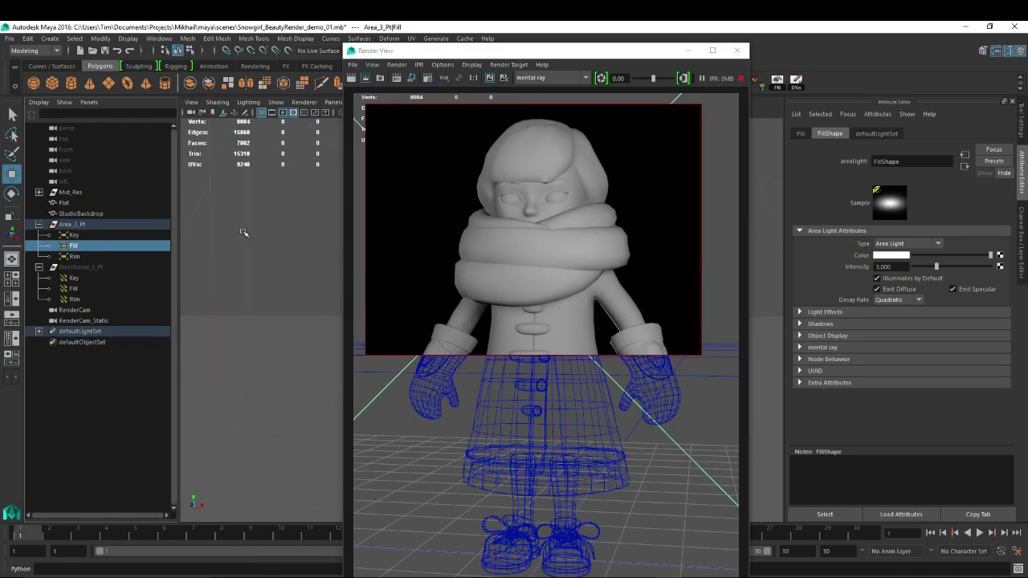
click(883, 267)
text(1)
key(Return)
- Set the area Rim light's intensity to 20 and its decay rate to Quadratic
click(72, 256)
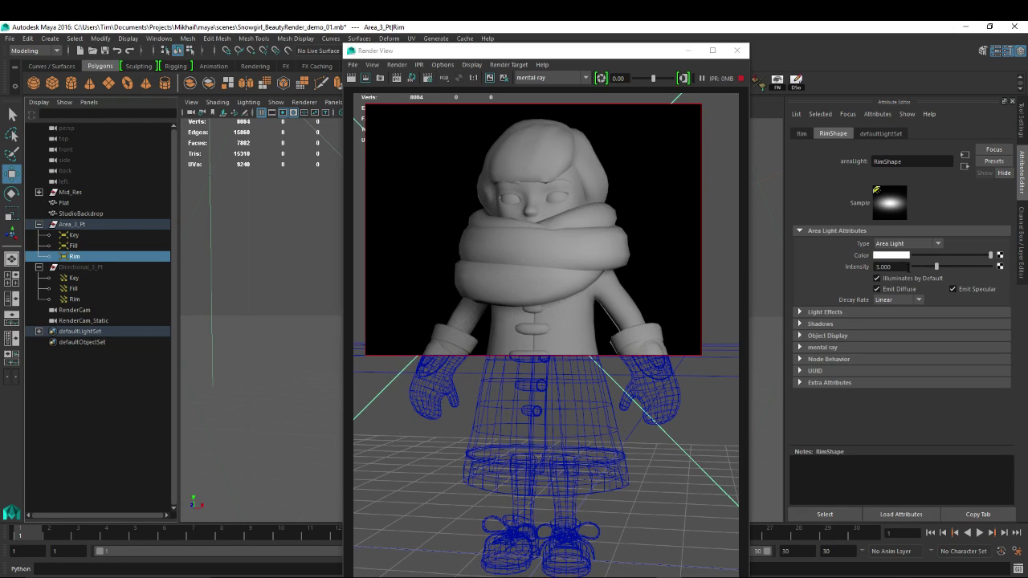
text(20)
key(Return)
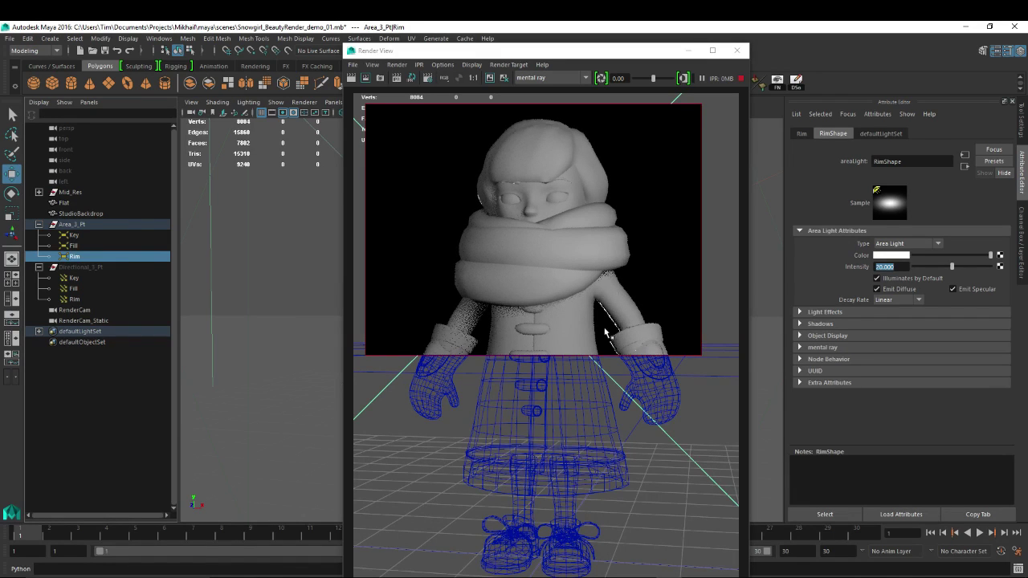
drag(623, 55, 323, 42)
click(902, 300)
click(887, 333)
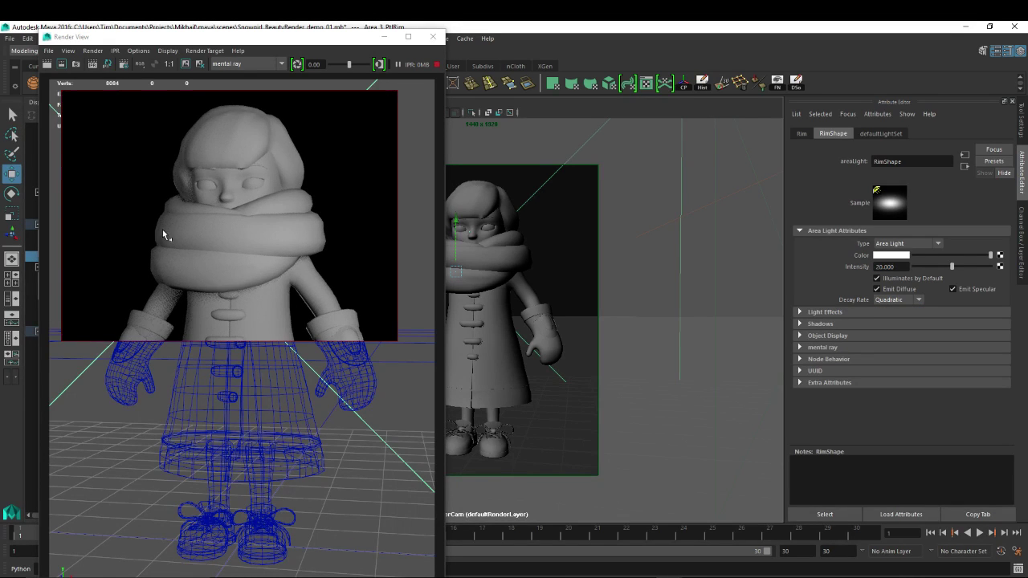
- Turn the area Rim light around Y and shift it sideways behind the character to about X -5.2
key(e)
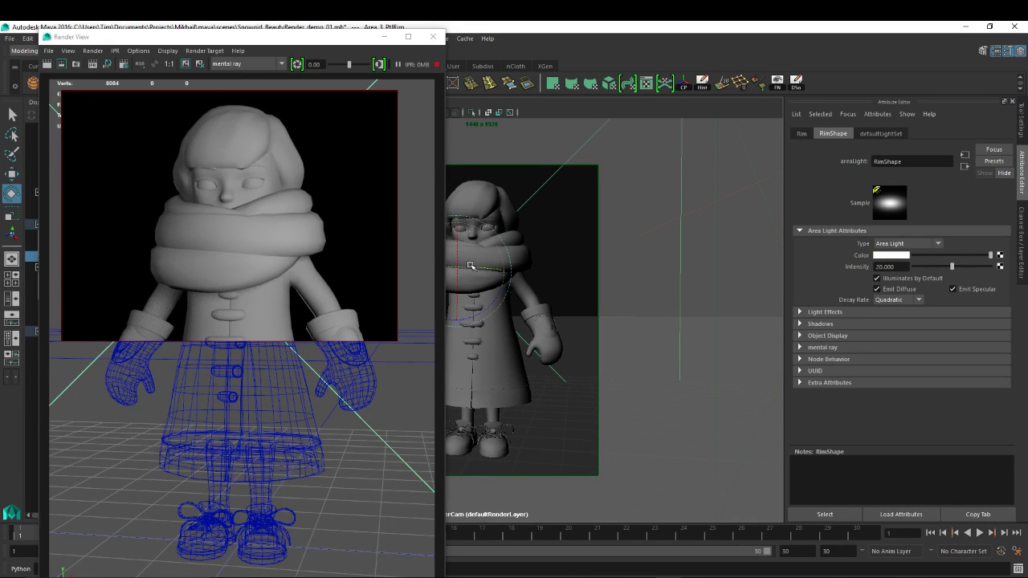
drag(470, 266, 439, 269)
key(w)
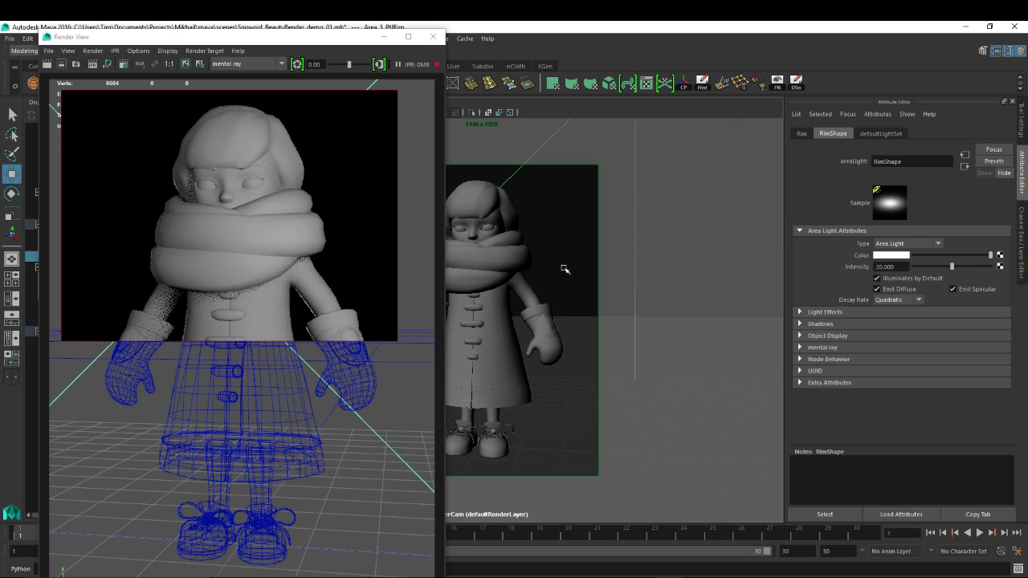
middle_drag(560, 268, 554, 268)
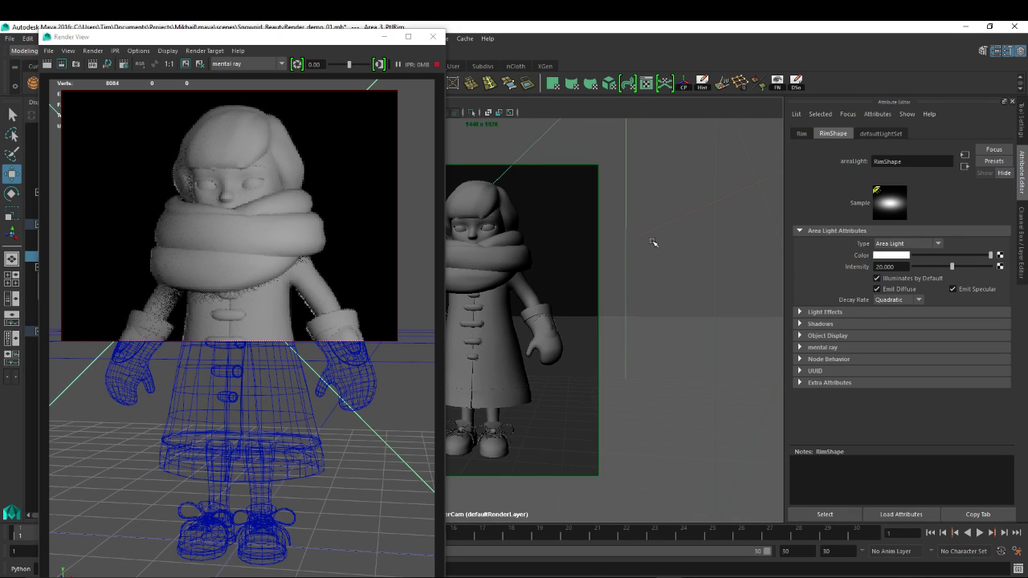
- Widen the area Rim light to an X scale of about 14.5 and rotate it to about -156.3 degrees in Y
drag(358, 36, 783, 72)
key(r)
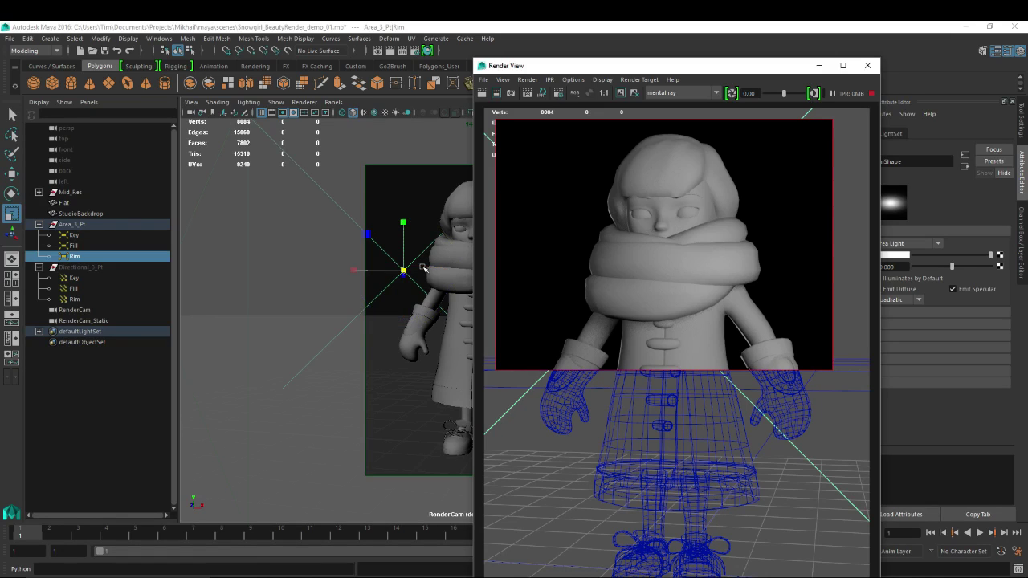
drag(347, 273, 418, 265)
key(e)
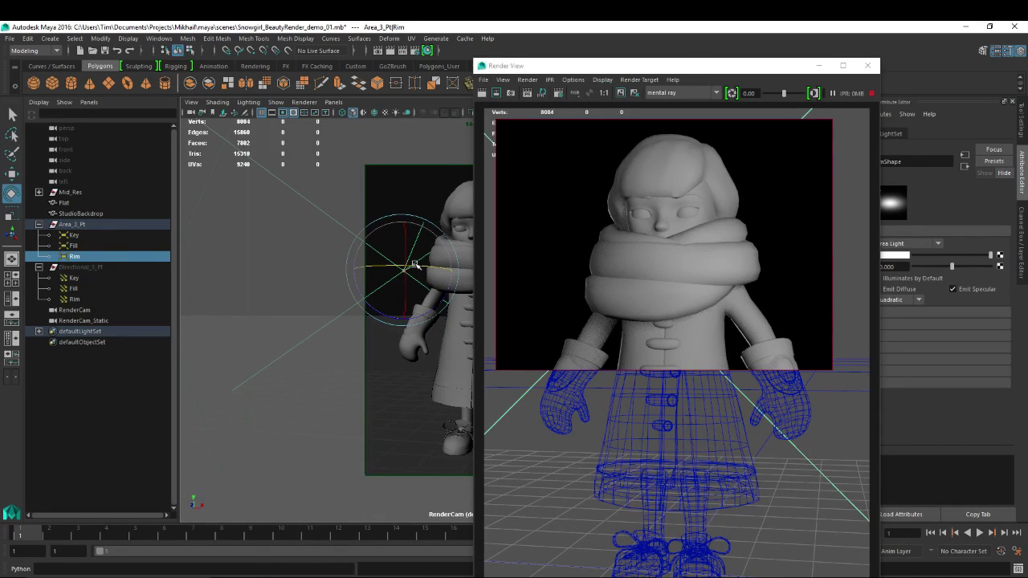
drag(414, 265, 417, 269)
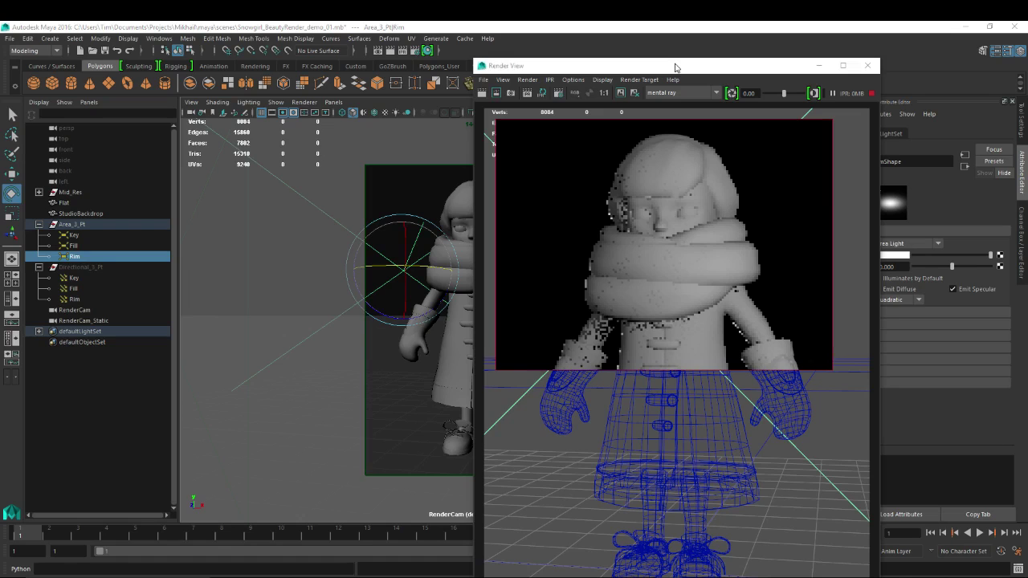
- Set the area Rim light's intensity to 30, close the render preview, and save the scene
drag(675, 68, 275, 42)
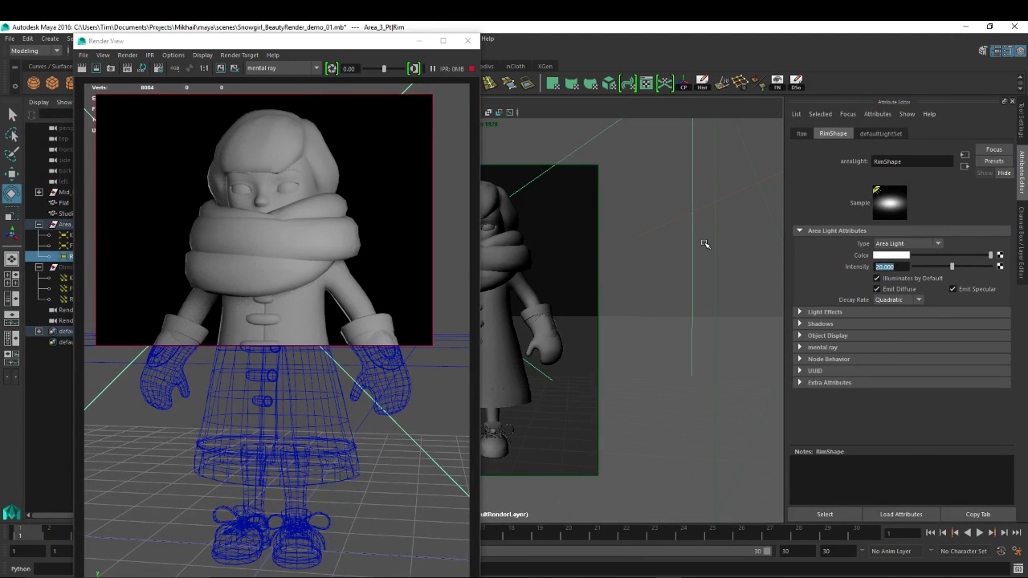
text(30)
key(Return)
click(467, 40)
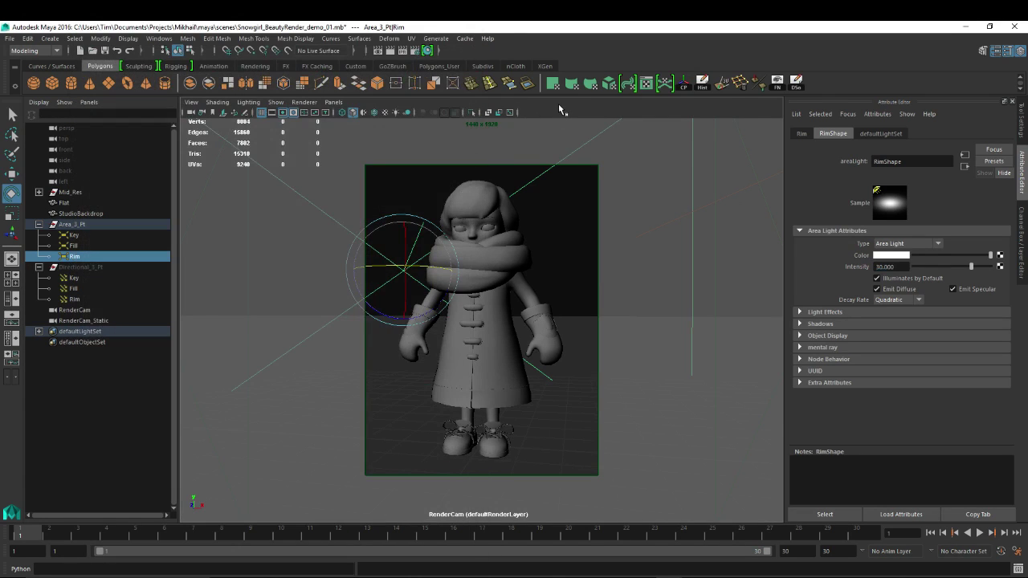
key(ctrl+s)
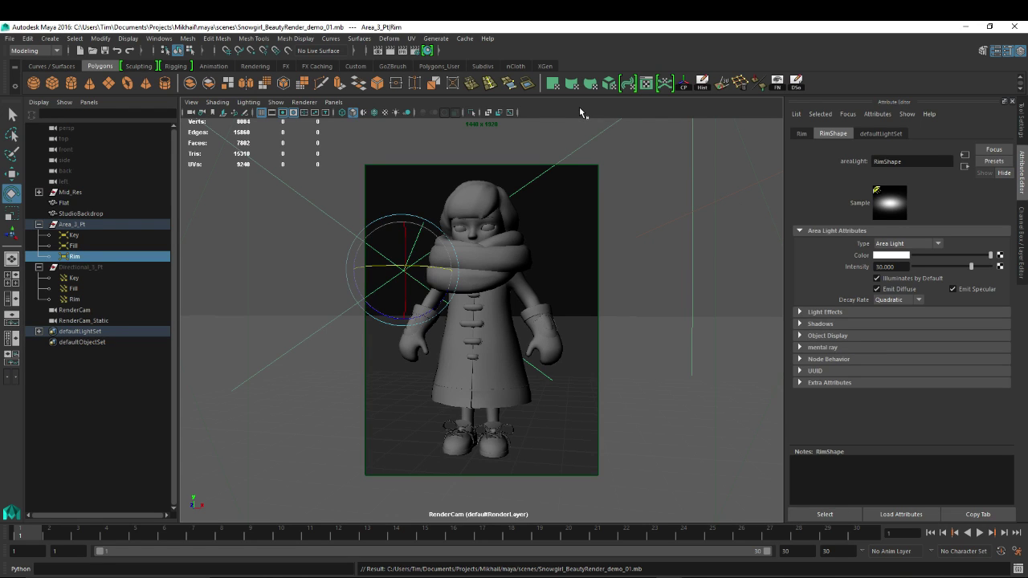
- Switch to the Beauty render layer and turn on visibility of the Directional_3_Pt group in it
key(ctrl+a)
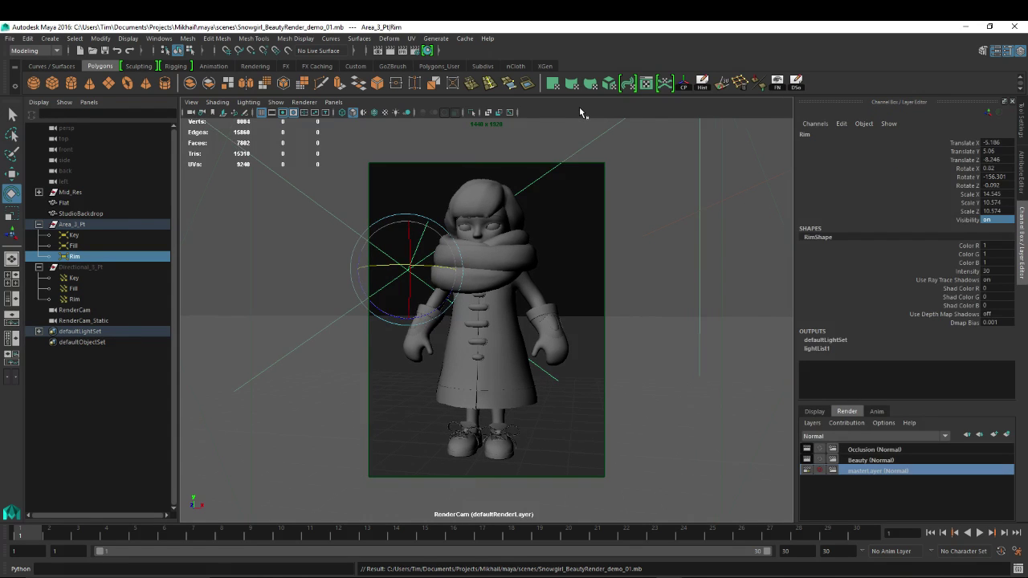
click(861, 461)
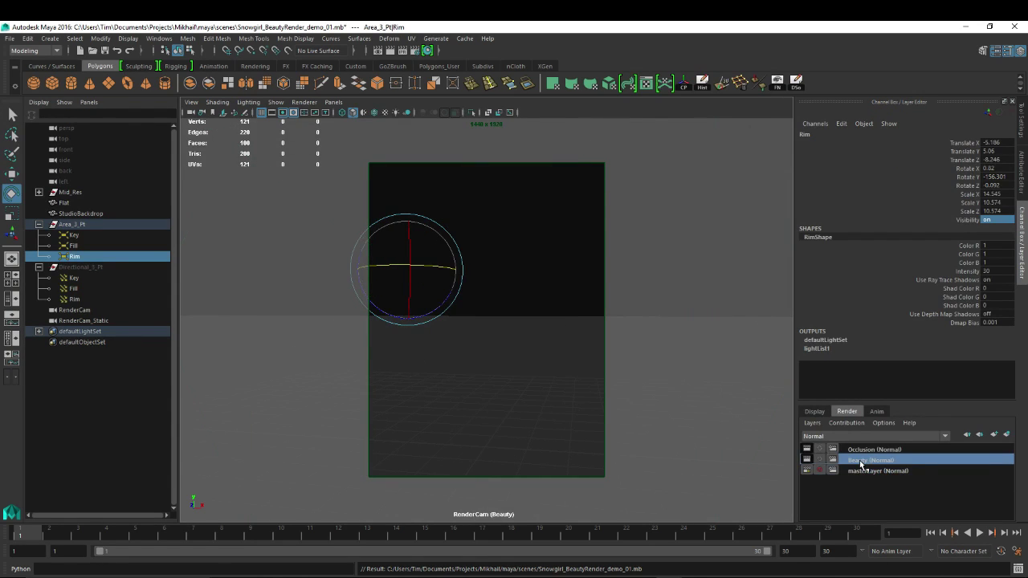
click(86, 269)
click(1001, 220)
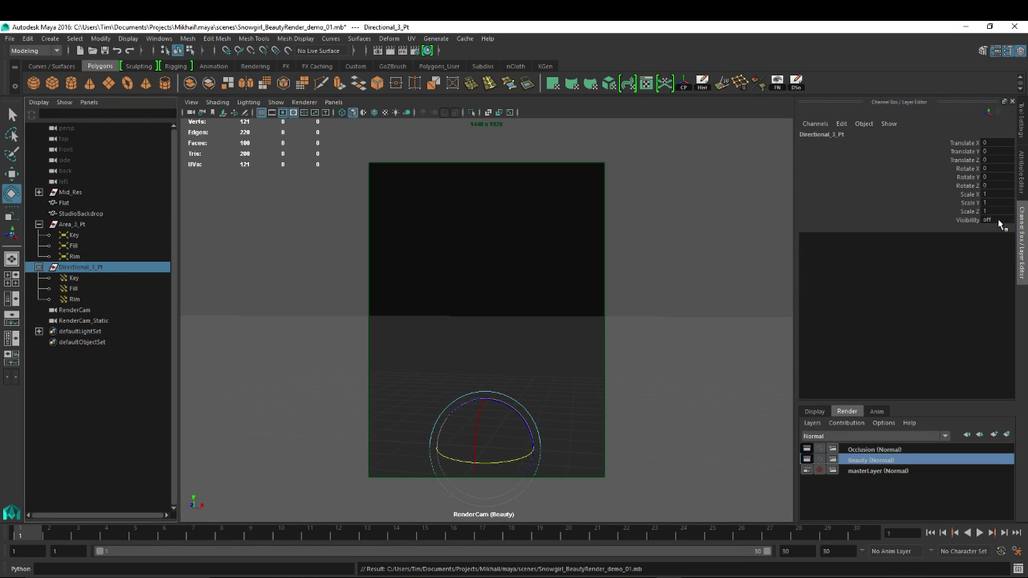
text(1)
key(Return)
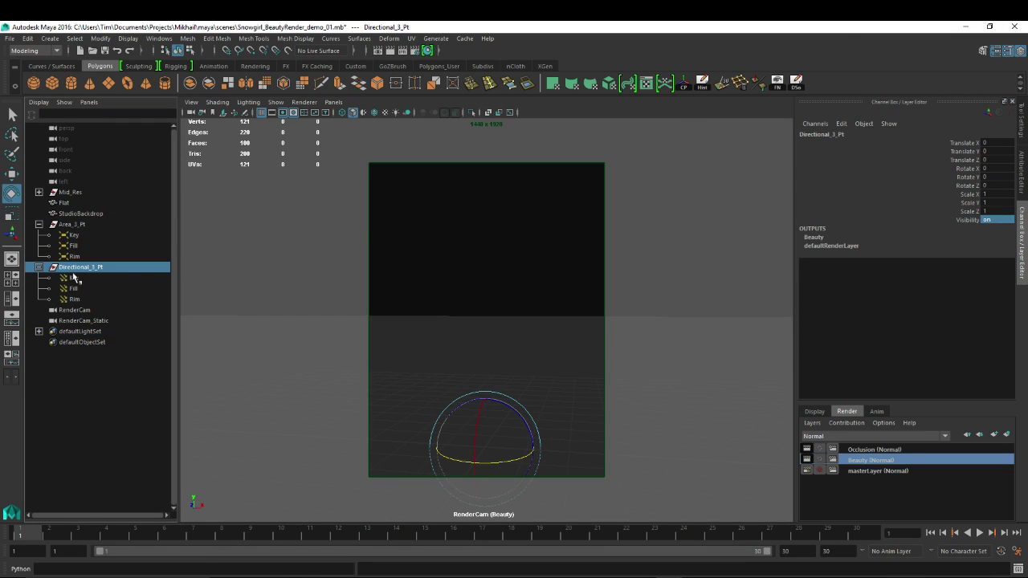
- Collapse both light groups and expand Mid_Res to examine the character's parts in the Beauty layer
click(39, 266)
click(39, 225)
click(71, 193)
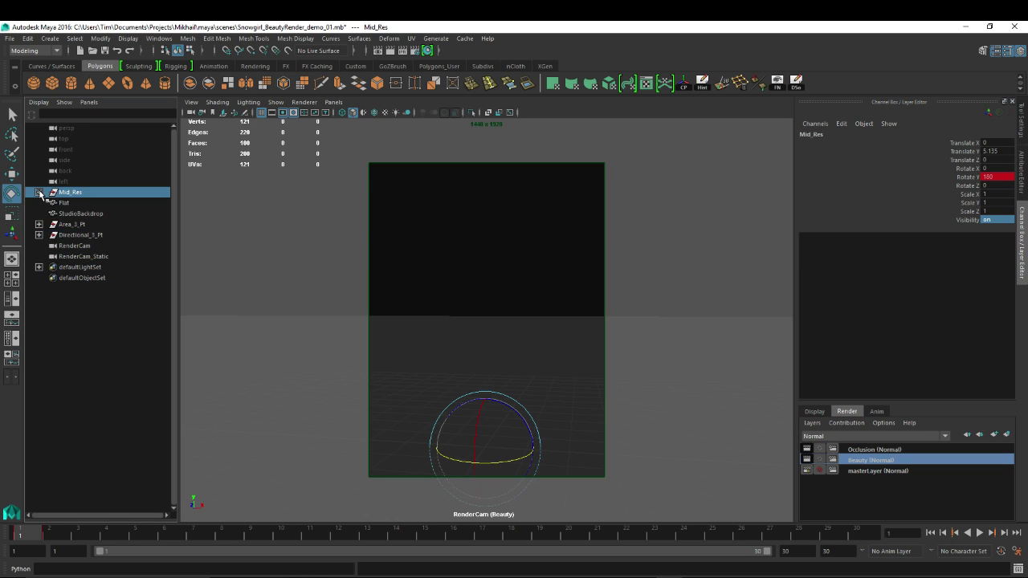
click(40, 193)
click(82, 203)
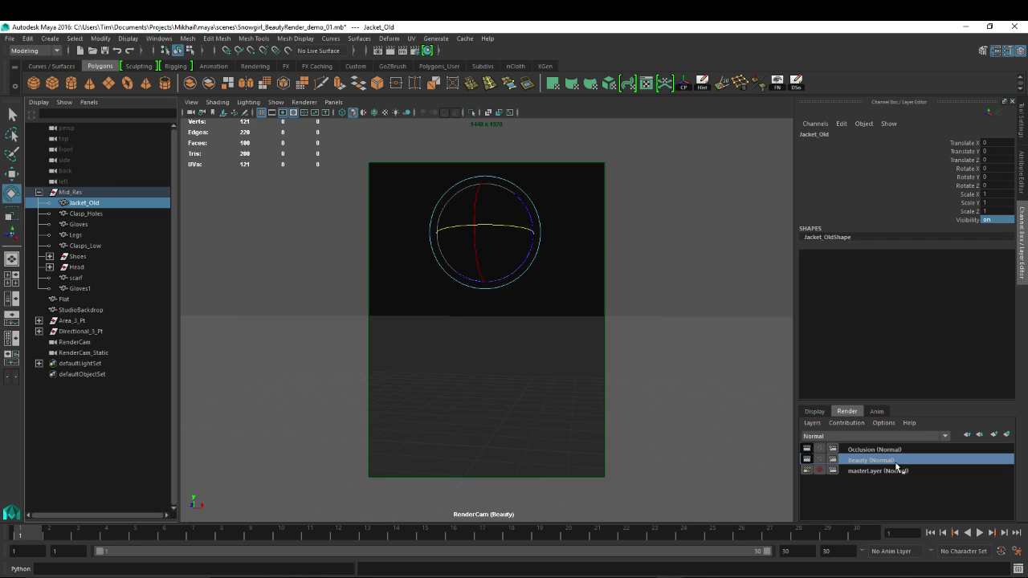
- Return to masterLayer, select all of the character's meshes, and add them to the Beauty render layer
click(872, 473)
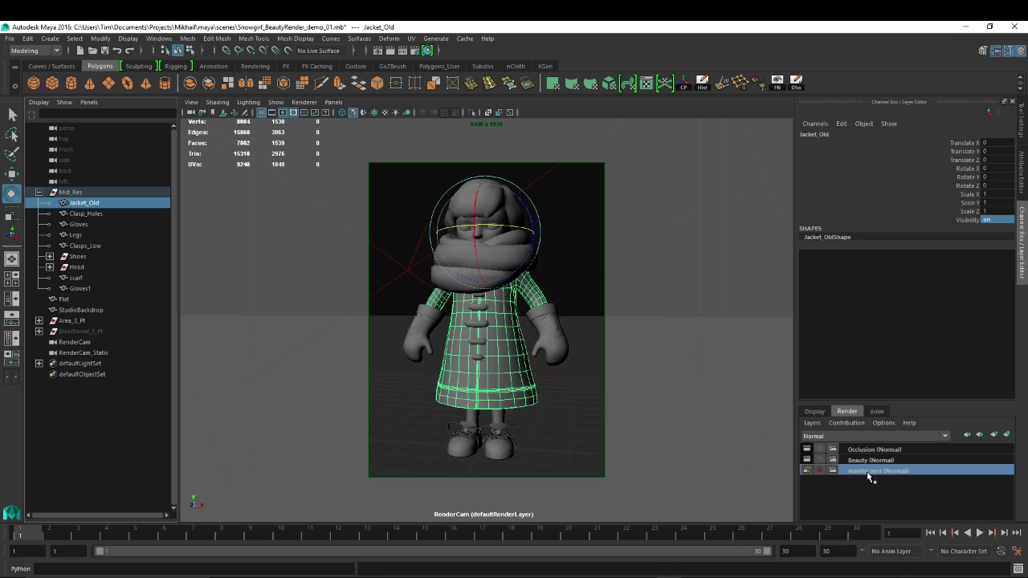
drag(387, 174, 578, 468)
click(602, 305)
click(581, 349)
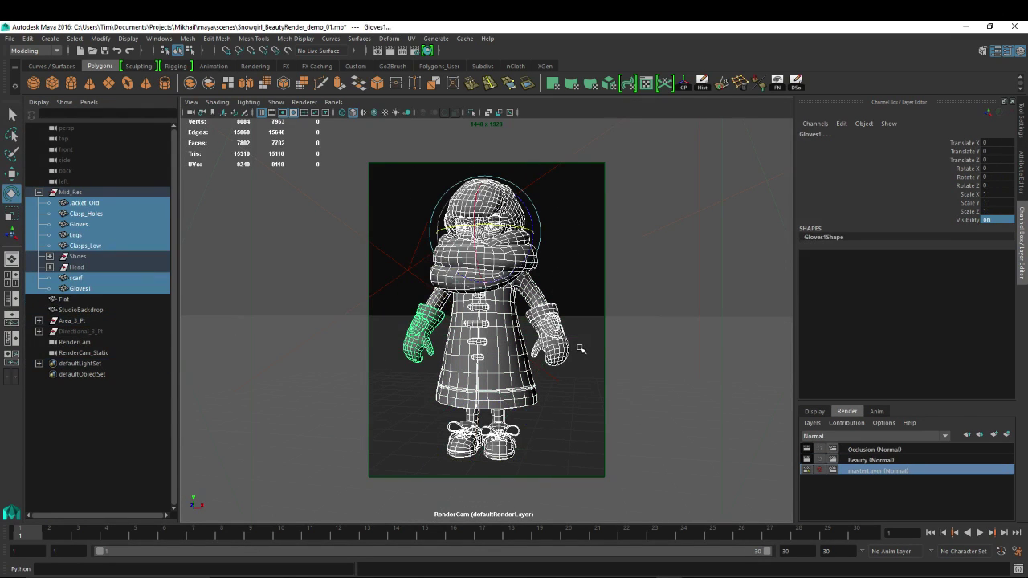
right_click(868, 461)
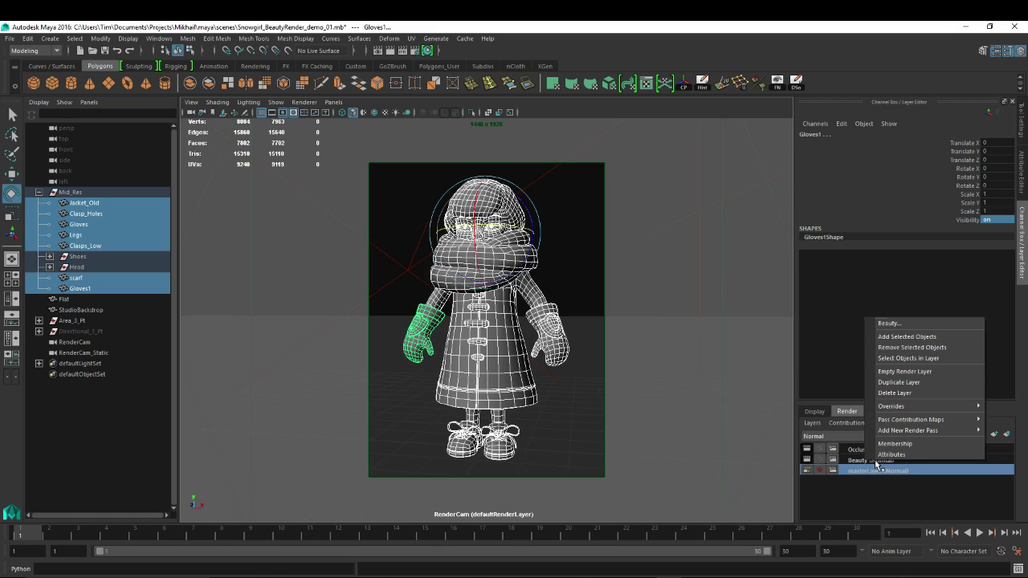
click(914, 336)
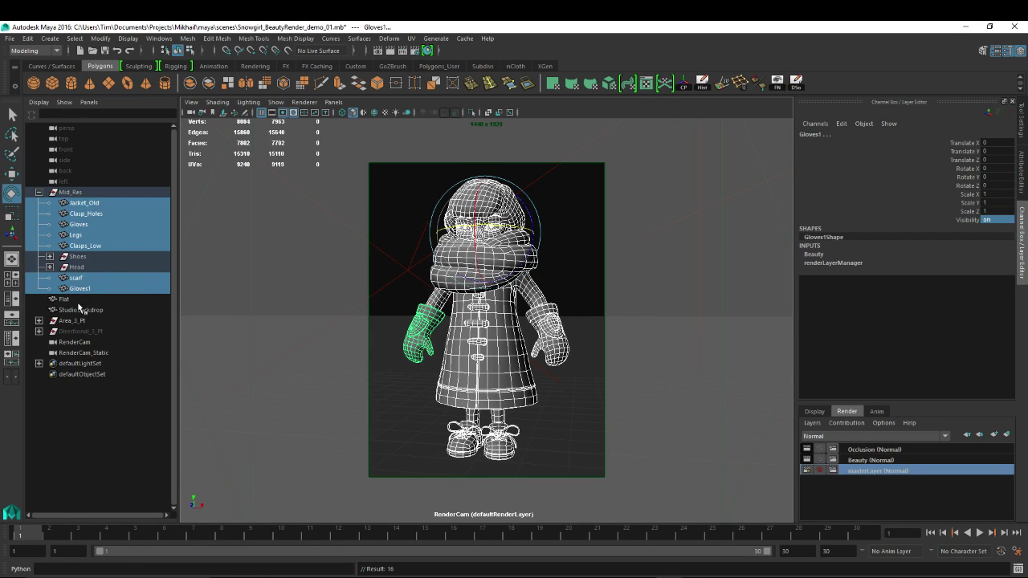
- Open the Hypershade layout, create three Blinn materials, and select the first one
click(12, 340)
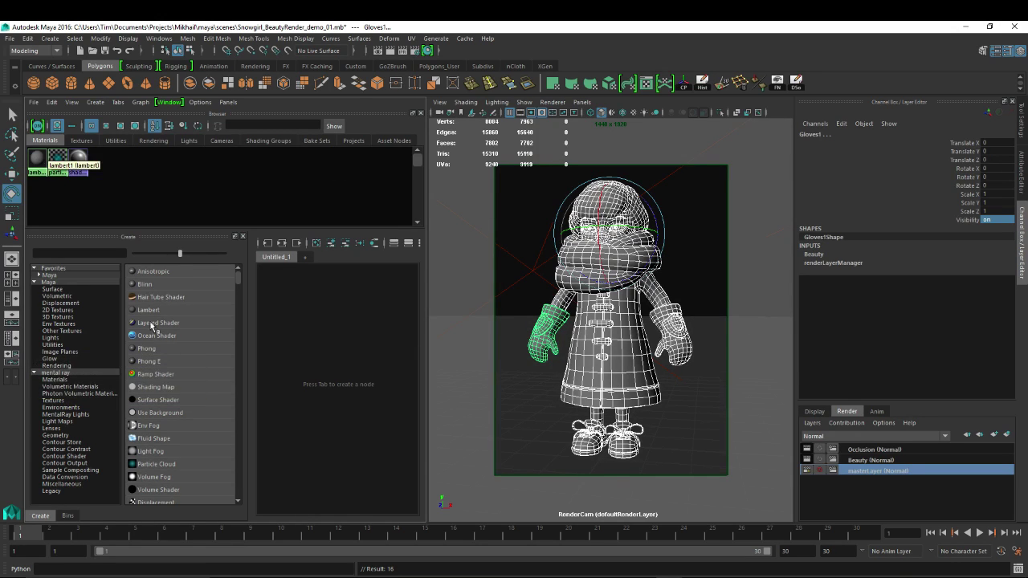
click(144, 285)
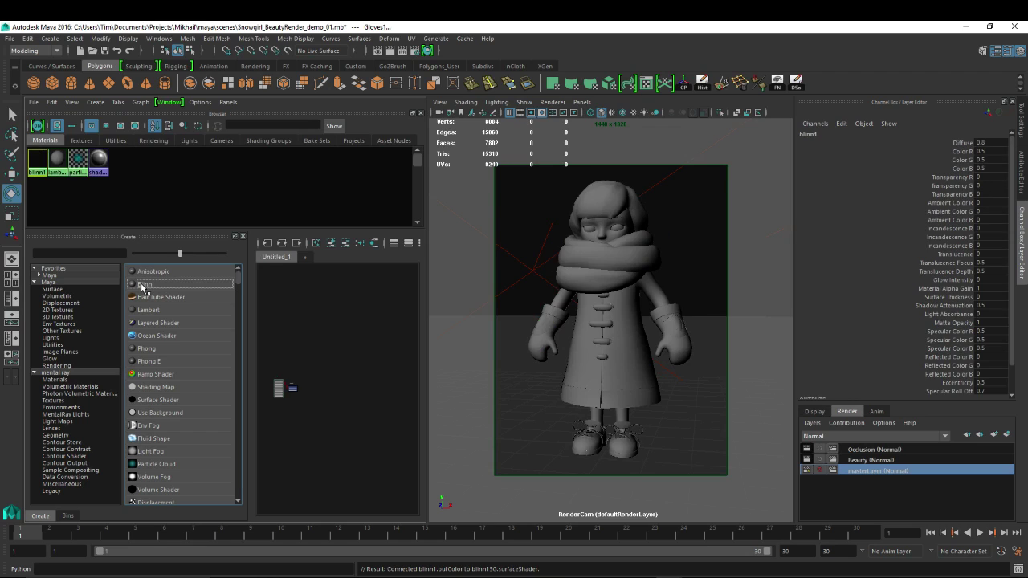
click(144, 285)
click(143, 285)
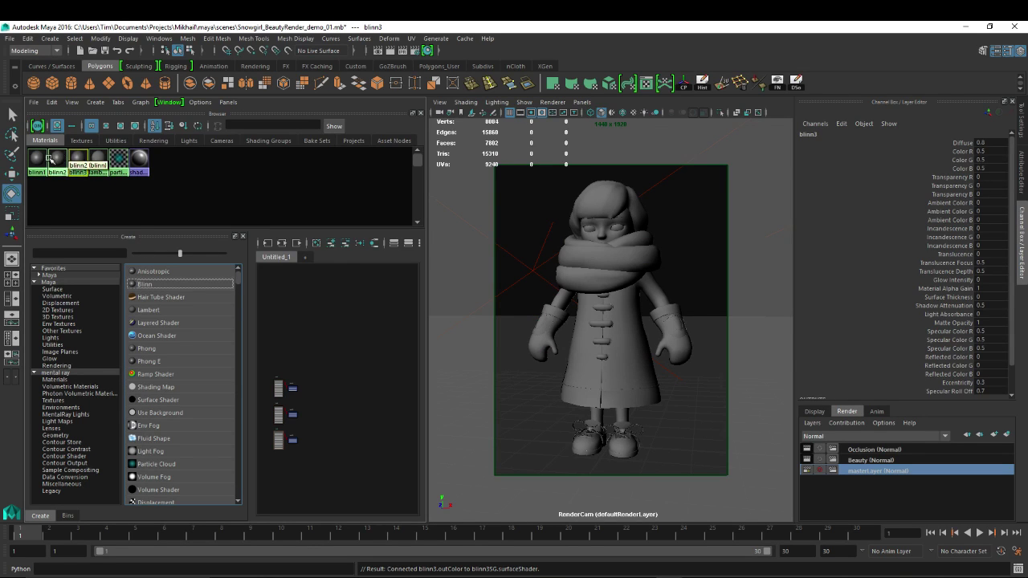
click(37, 158)
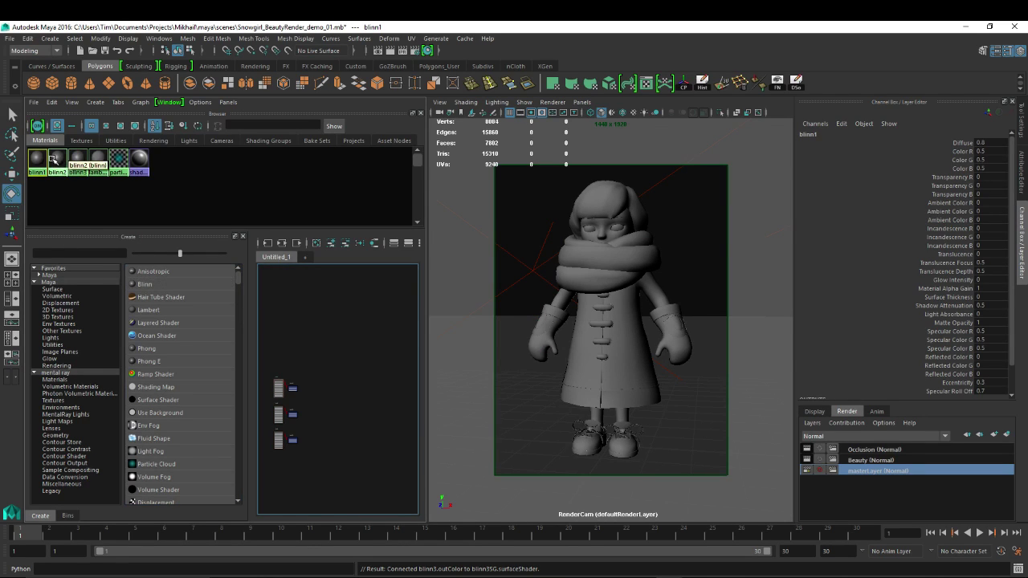
- Switch from the Hypershade layout to a full-size perspective view and save the scene
click(77, 159)
click(37, 158)
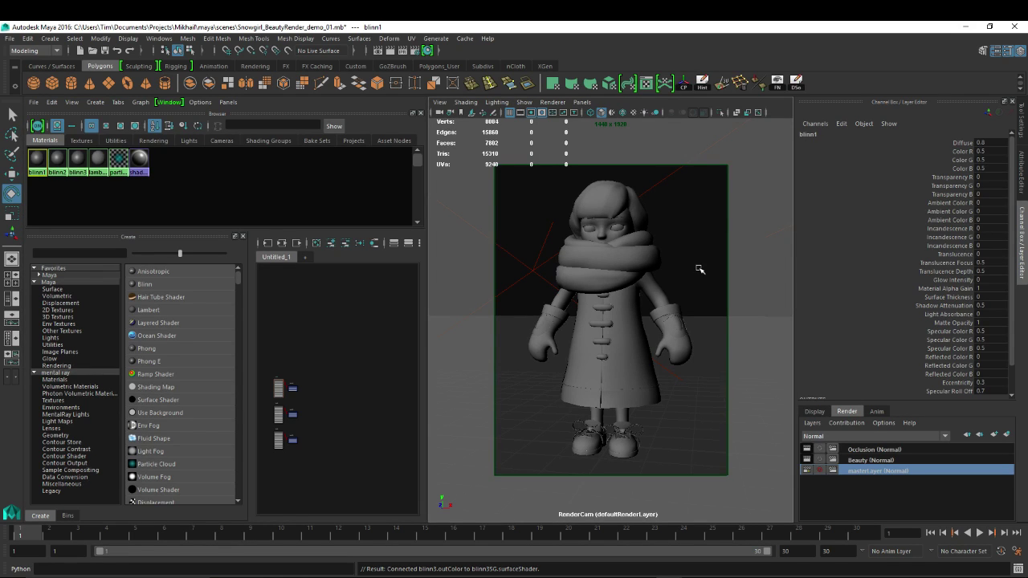
key(space)
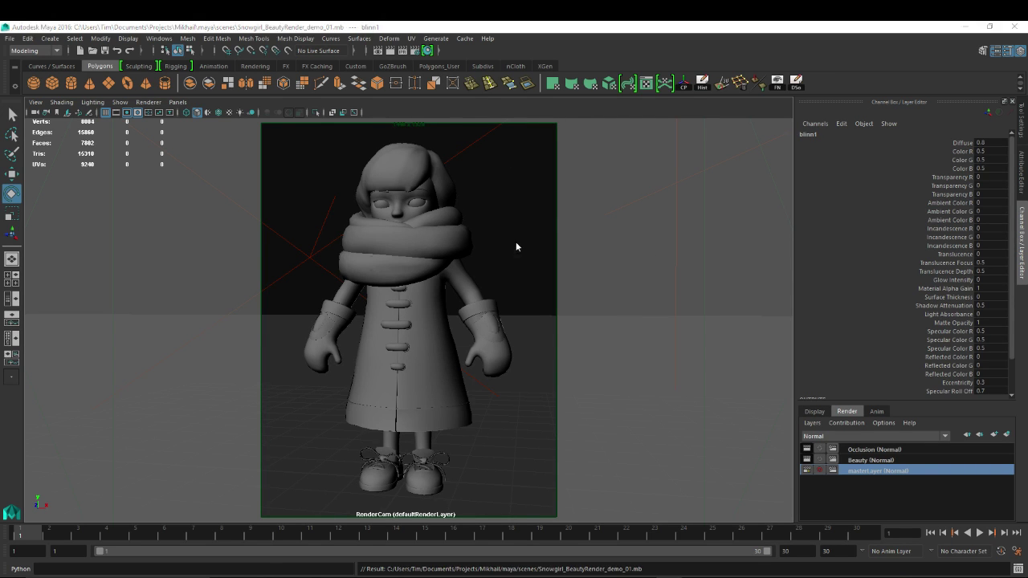
key(space)
key(ctrl+s)
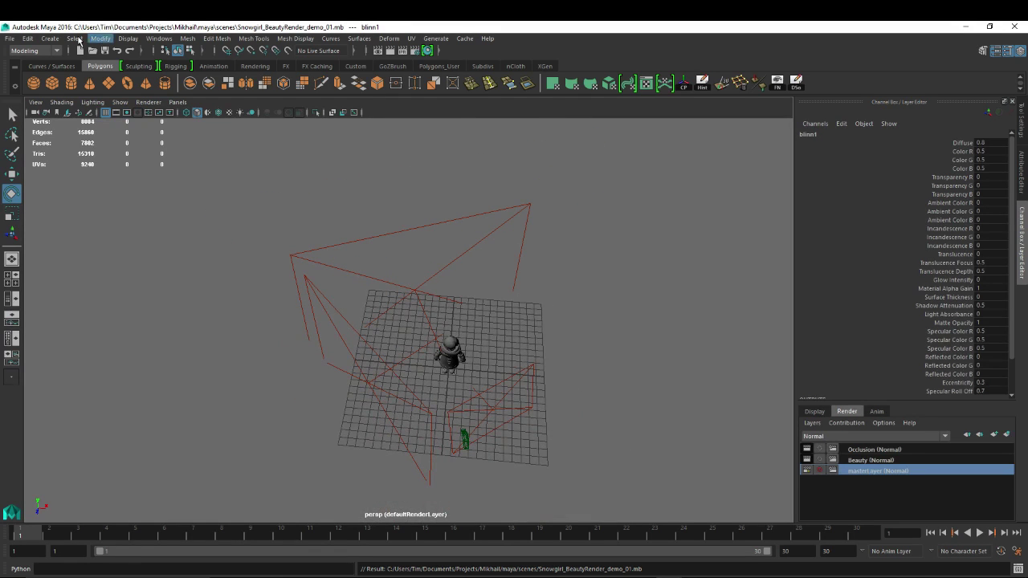
- Open the scene file Snowgirl_07.mb
click(8, 39)
click(39, 68)
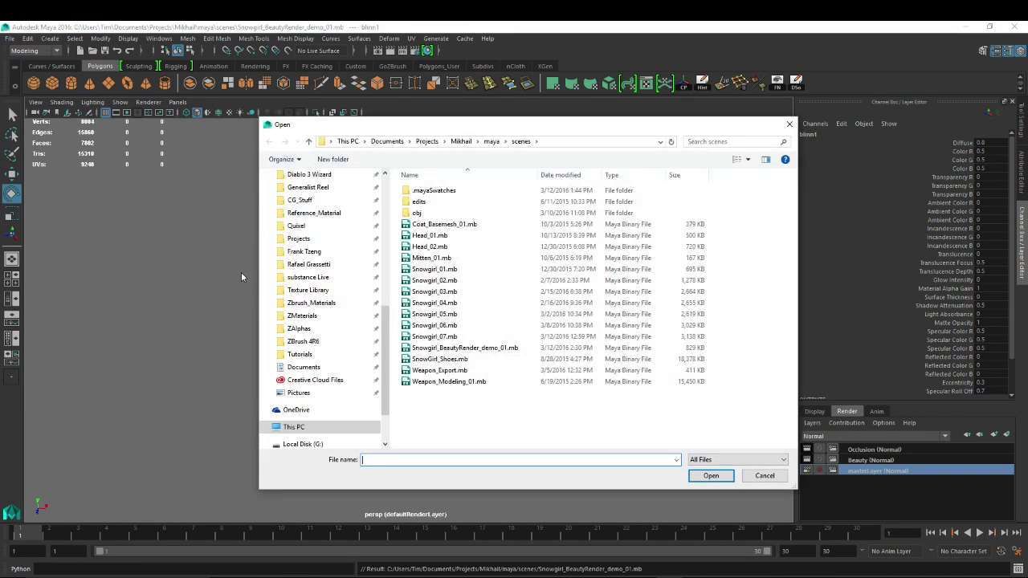
double_click(450, 341)
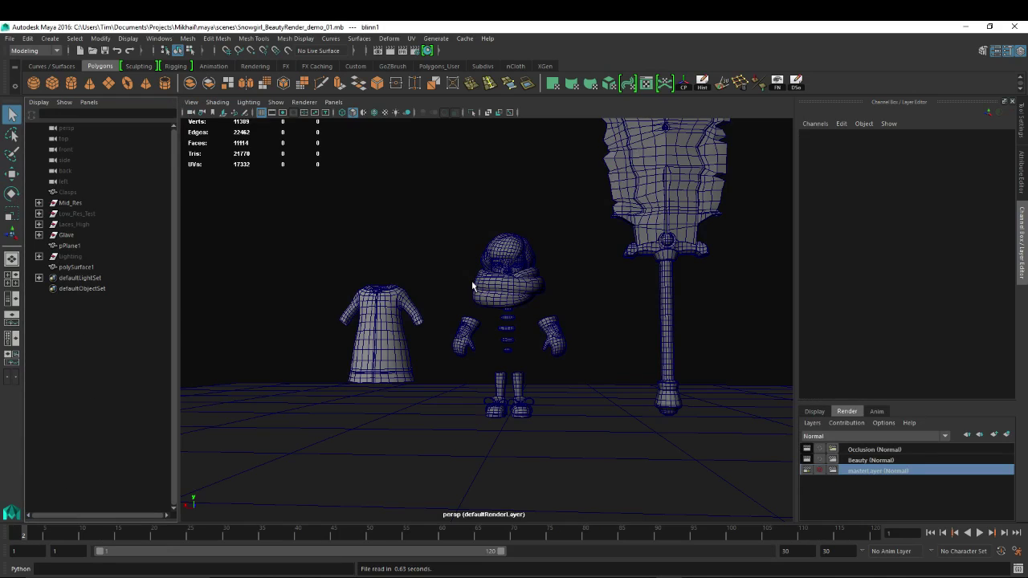
- Expand the Mid_Res group and turn on visibility of its Jacket_Old mesh
click(504, 277)
click(70, 203)
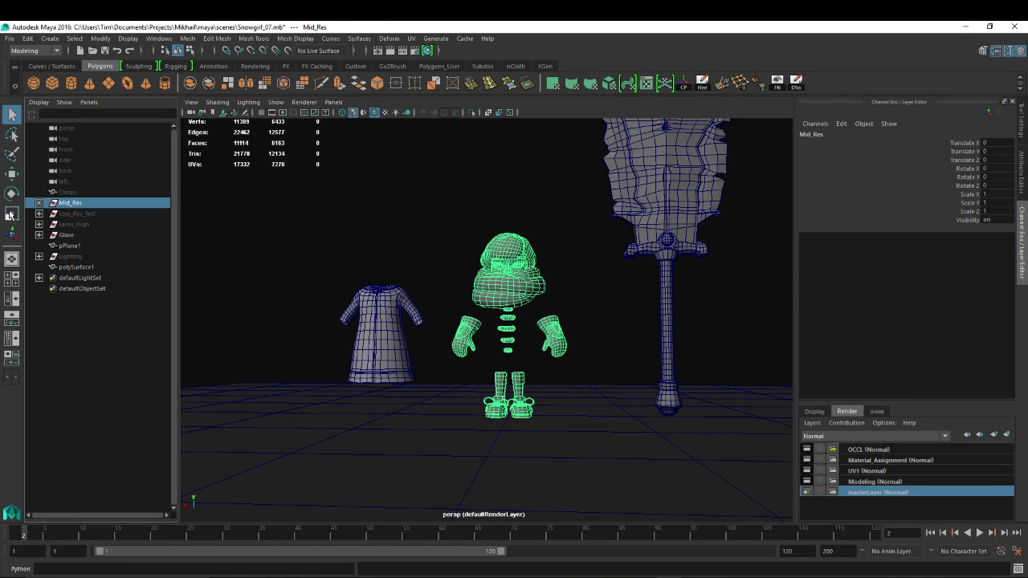
click(39, 203)
click(83, 213)
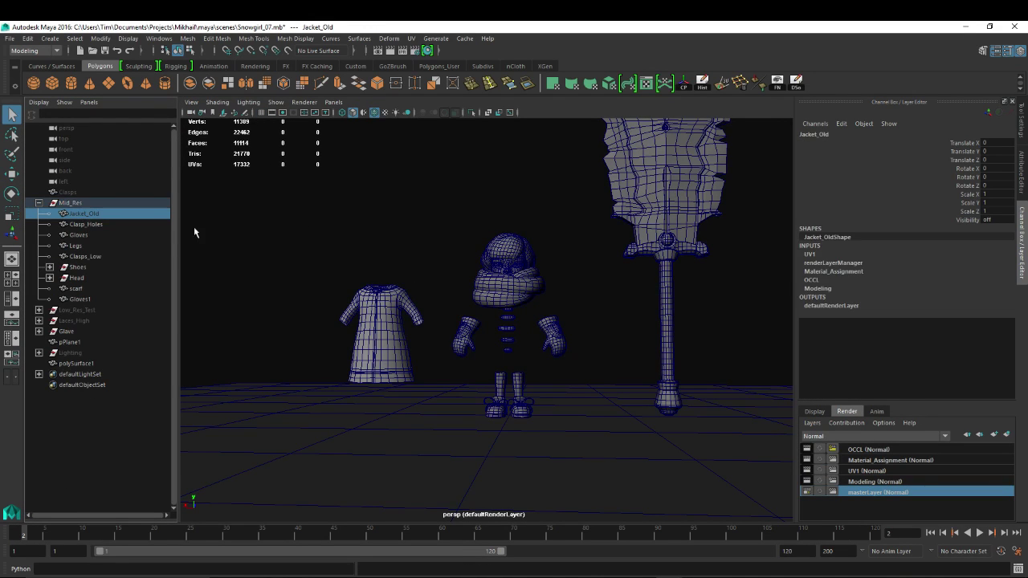
key(ctrl+a)
key(ctrl+a)
double_click(987, 220)
text(1)
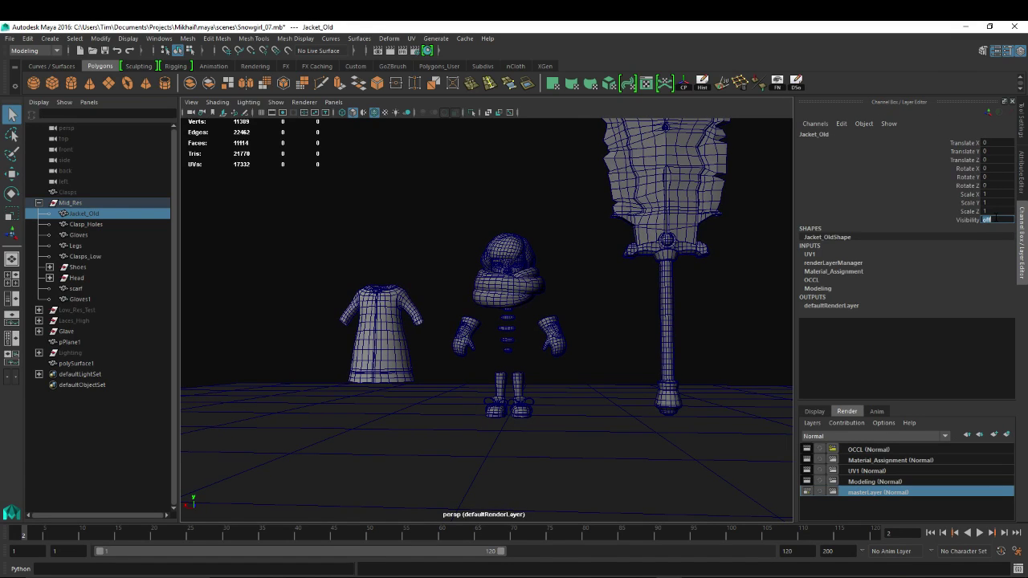
key(Return)
- Delete all scene objects outside the Mid_Res group, including Clasps, Low_Res_Test, Laces_High, Glave, pPlane1, Lighting, and polySurface1
click(66, 193)
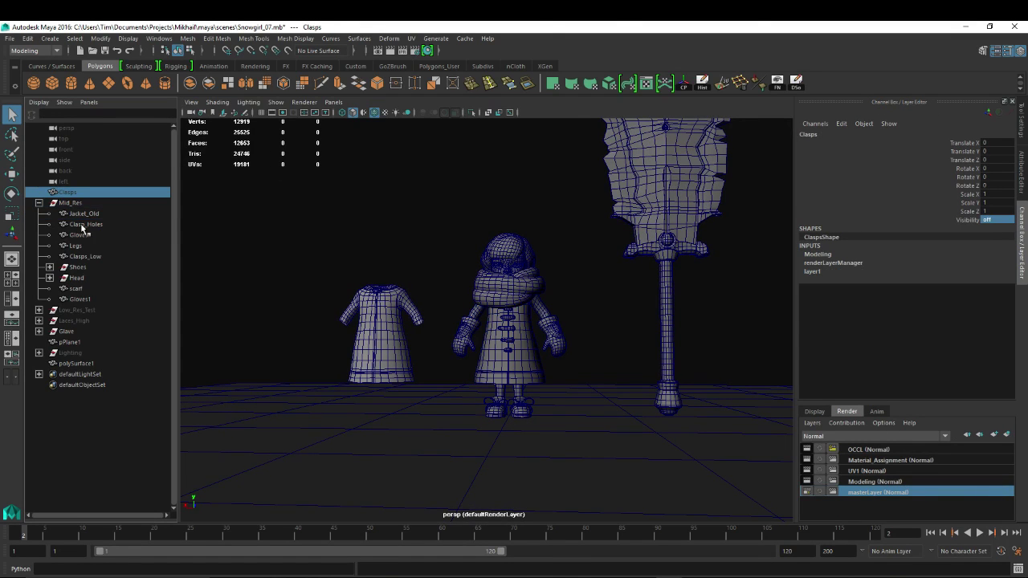
click(38, 202)
shift+click(69, 214)
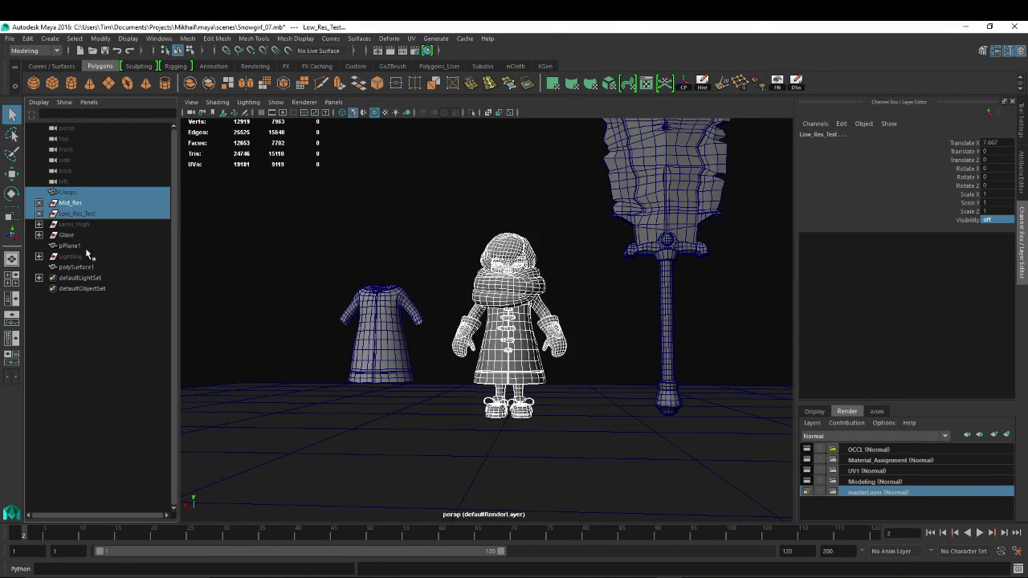
shift+click(70, 224)
shift+click(68, 234)
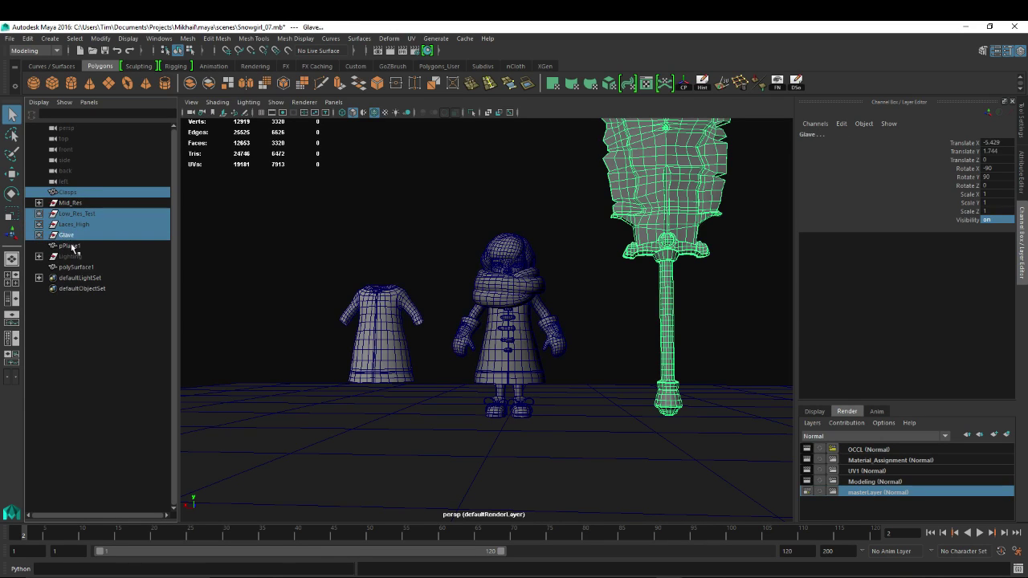
shift+click(70, 245)
shift+click(76, 267)
key(Delete)
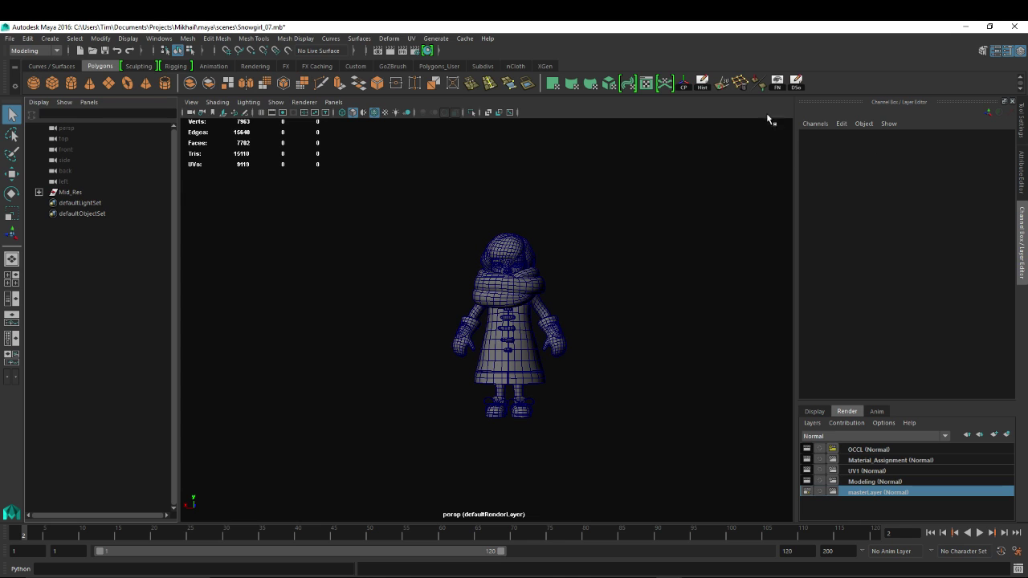
- Save the cleaned-up scene as a new file named materials
click(11, 38)
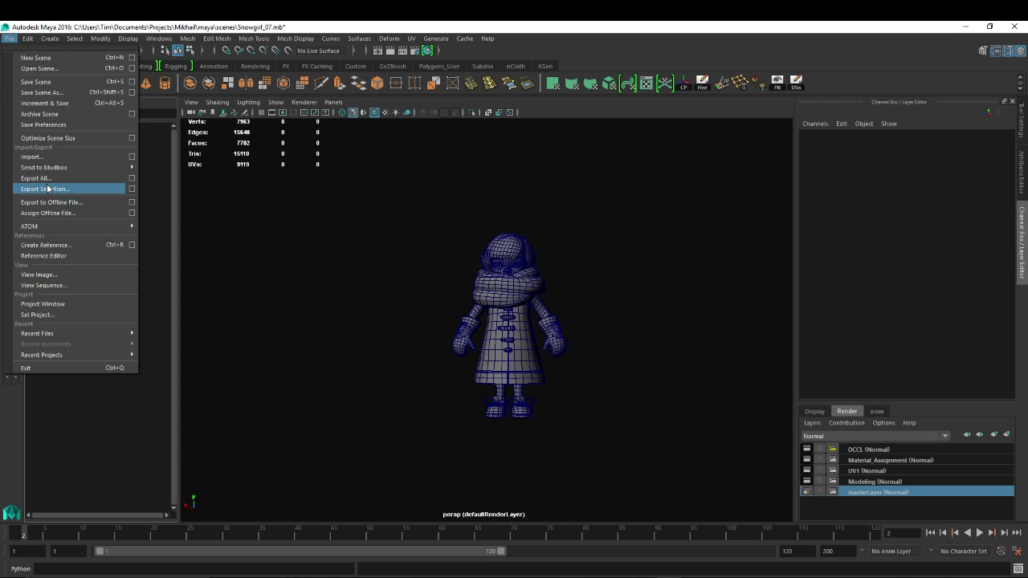
click(42, 92)
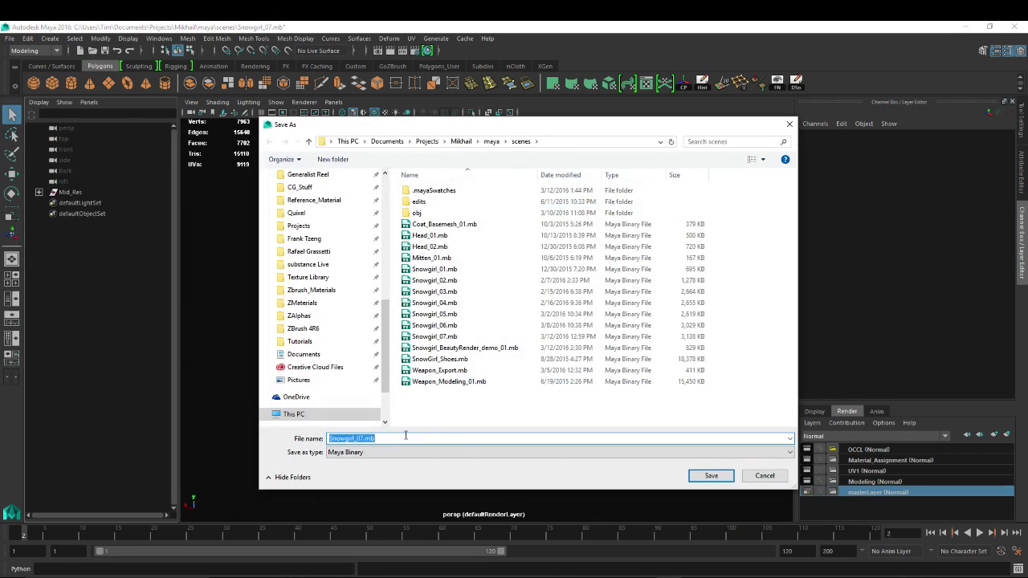
text(materials)
key(Return)
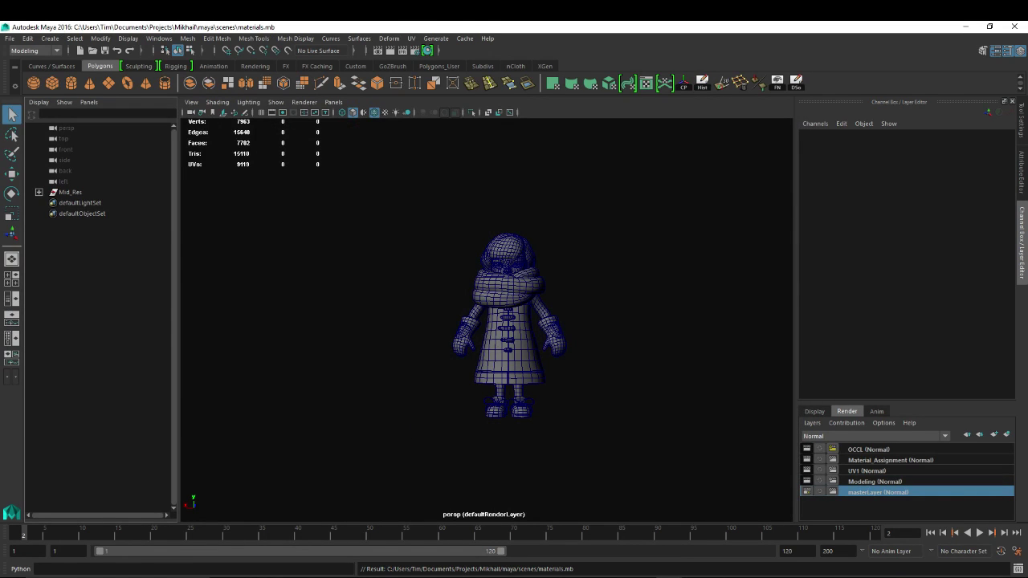
- Reopen the scene file Snowgirl_BeautyRender_demo_01.mb
click(10, 38)
click(32, 69)
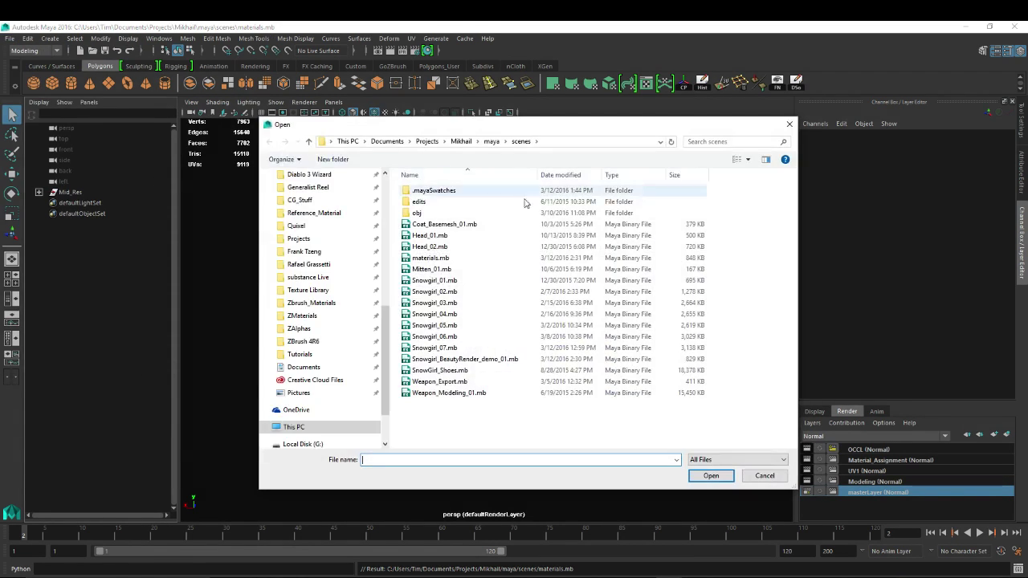
click(450, 393)
double_click(465, 359)
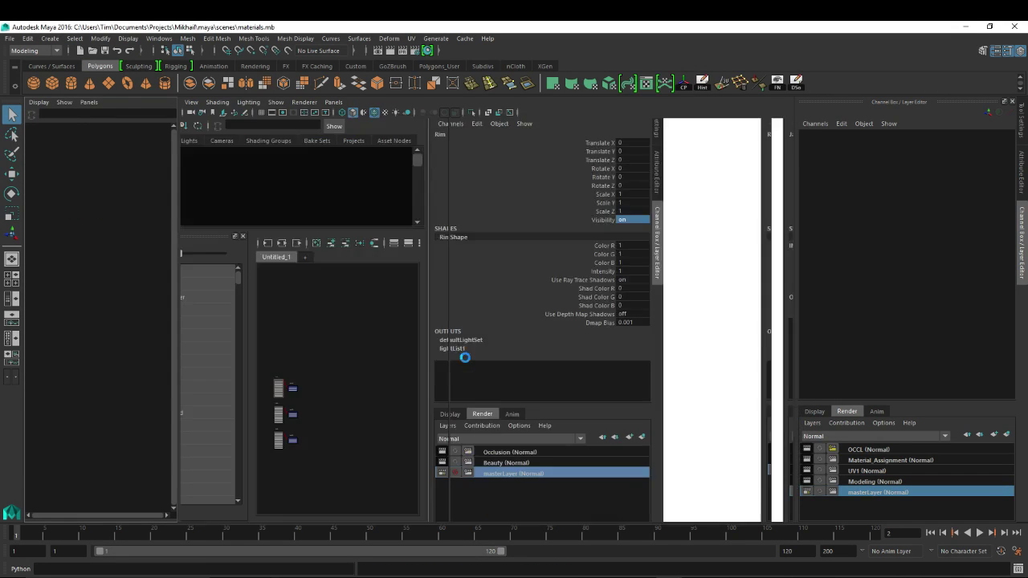
- Import materials.mb into the beauty render scene
click(10, 38)
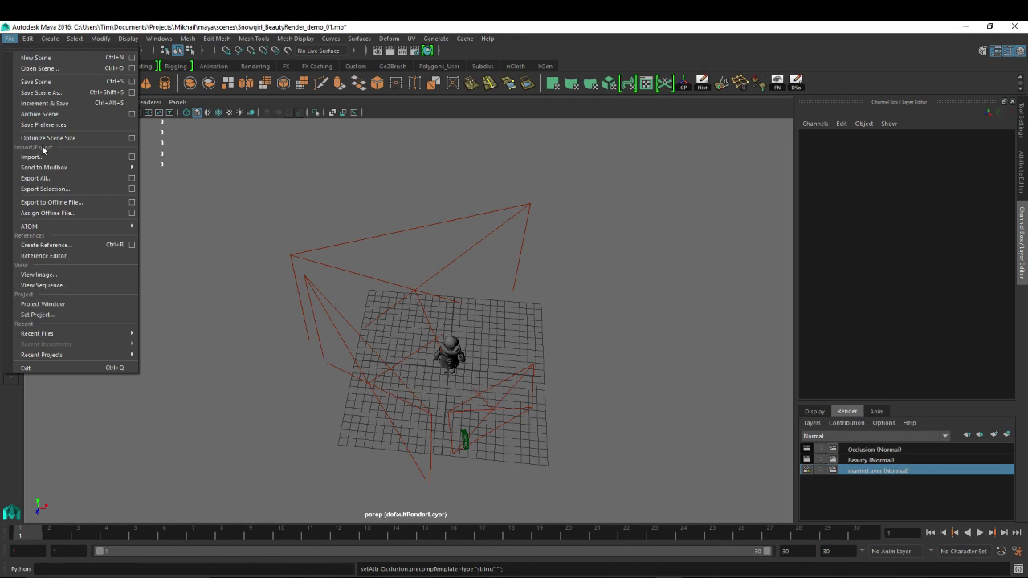
click(40, 156)
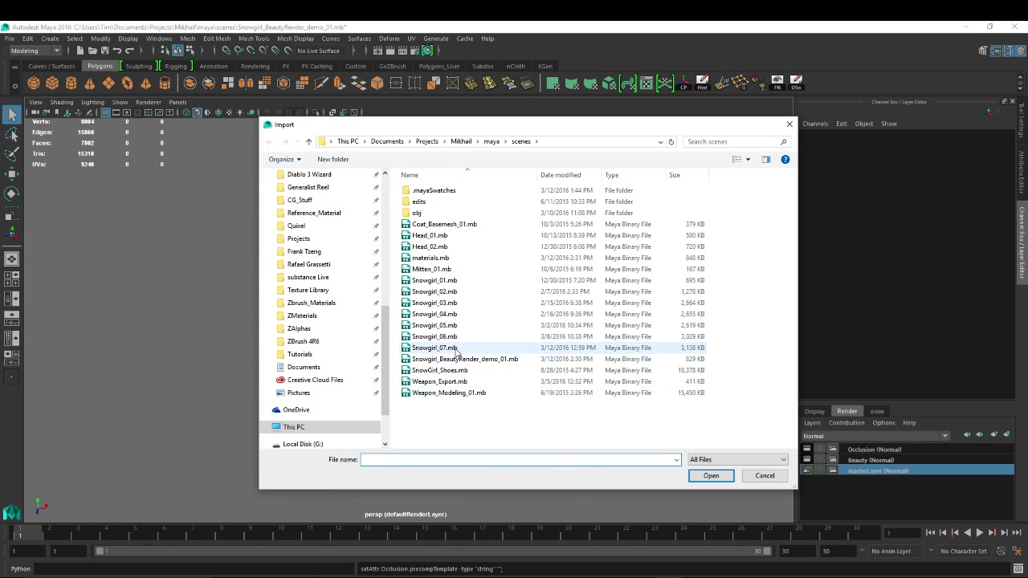
double_click(435, 258)
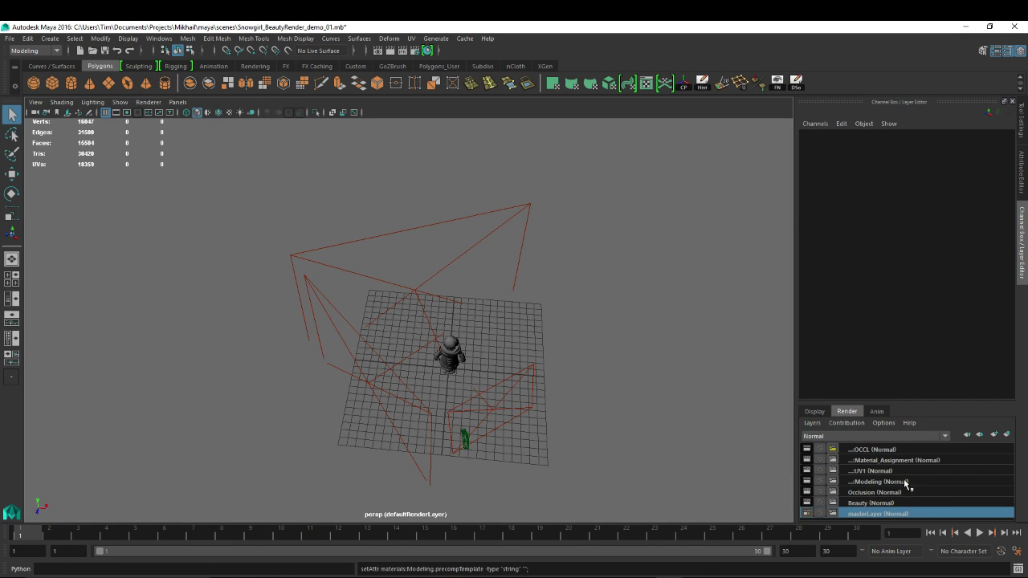
- Delete the imported UV1, OCCL, Material_Assignment, and Modeling render layers
right_click(878, 475)
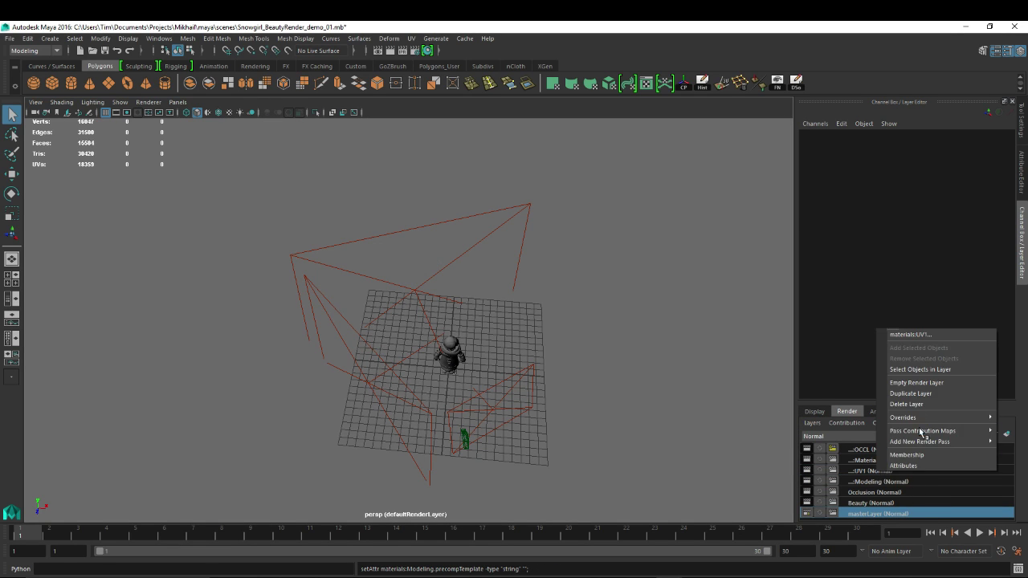
click(906, 404)
right_click(877, 450)
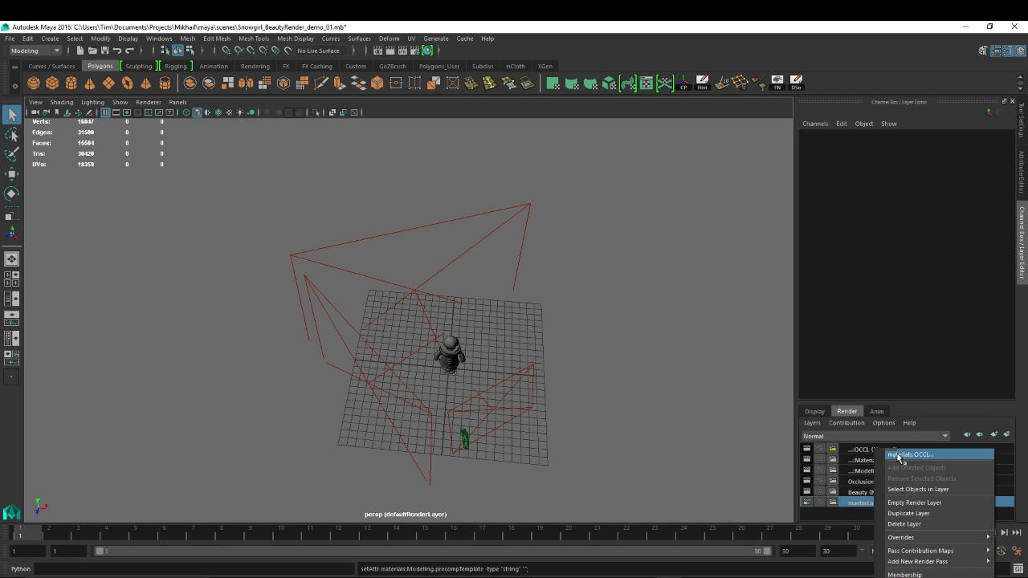
click(904, 524)
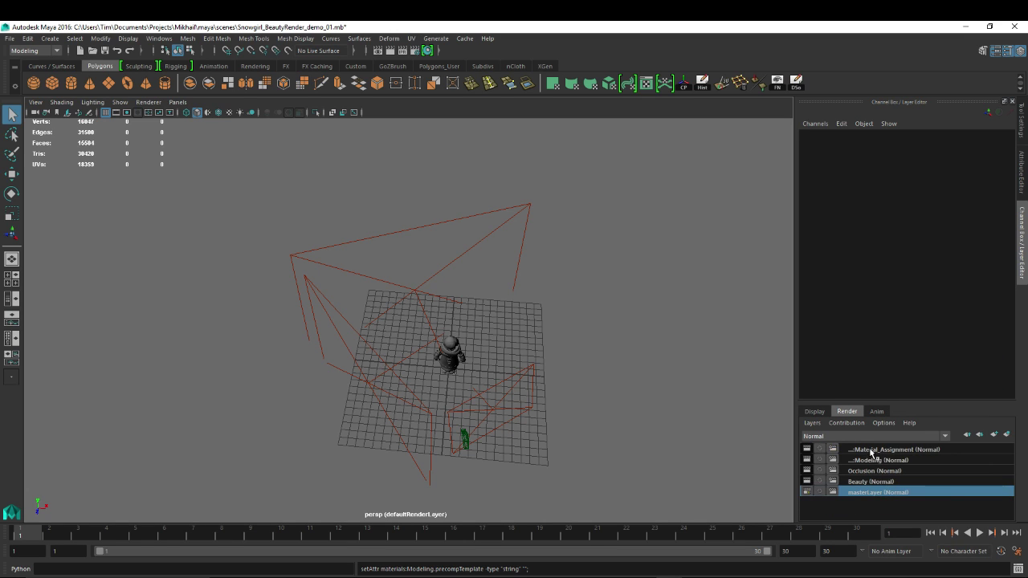
right_click(871, 452)
click(901, 527)
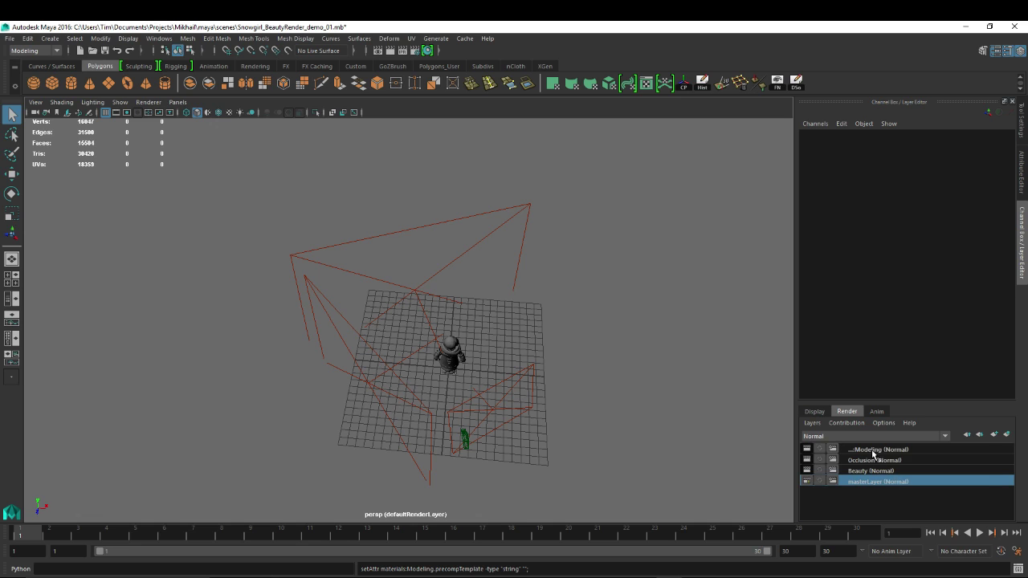
right_click(873, 452)
click(900, 529)
- Check the contents of the Occlusion and Beauty render layers, and frame the character's Hair mesh in masterLayer
click(874, 451)
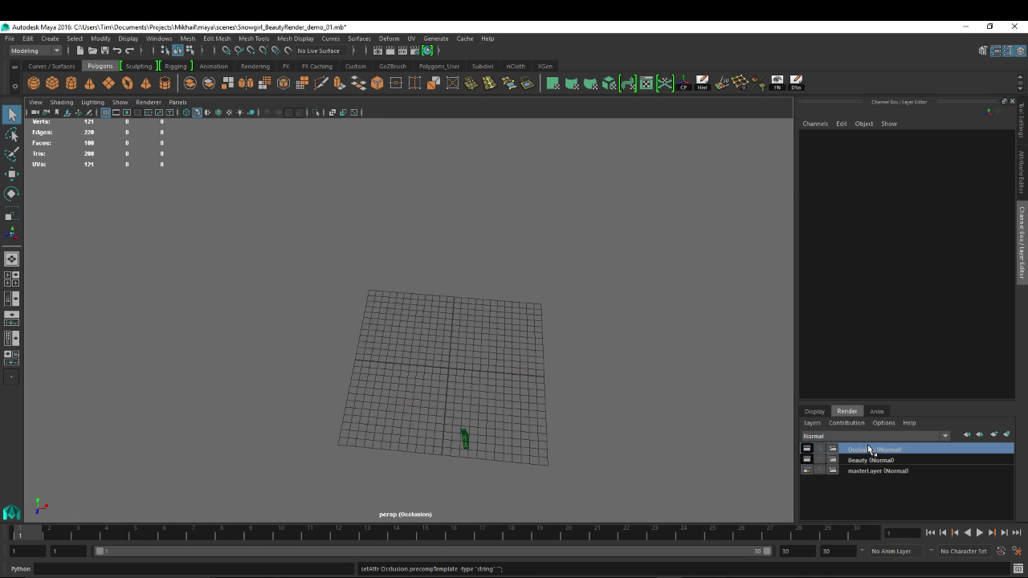
click(870, 461)
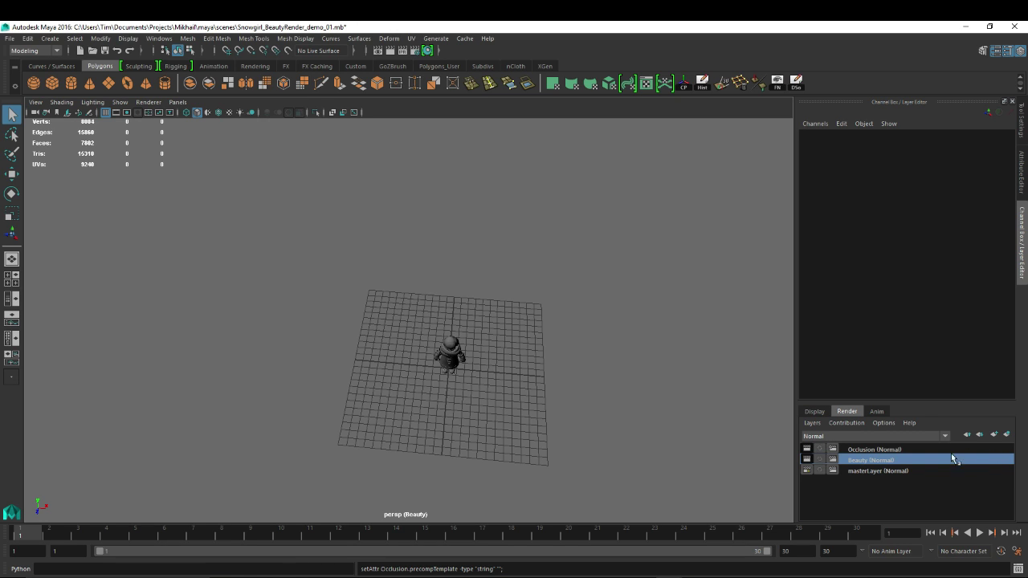
click(865, 452)
click(864, 460)
click(876, 471)
click(454, 342)
key(f)
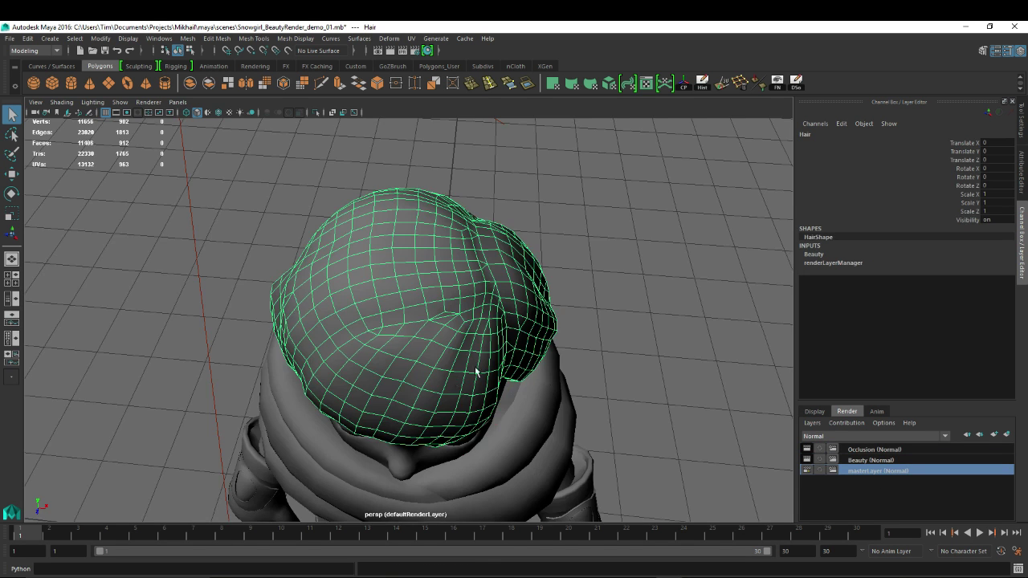
alt+drag(477, 367, 494, 340)
scroll(494, 340, down, 3)
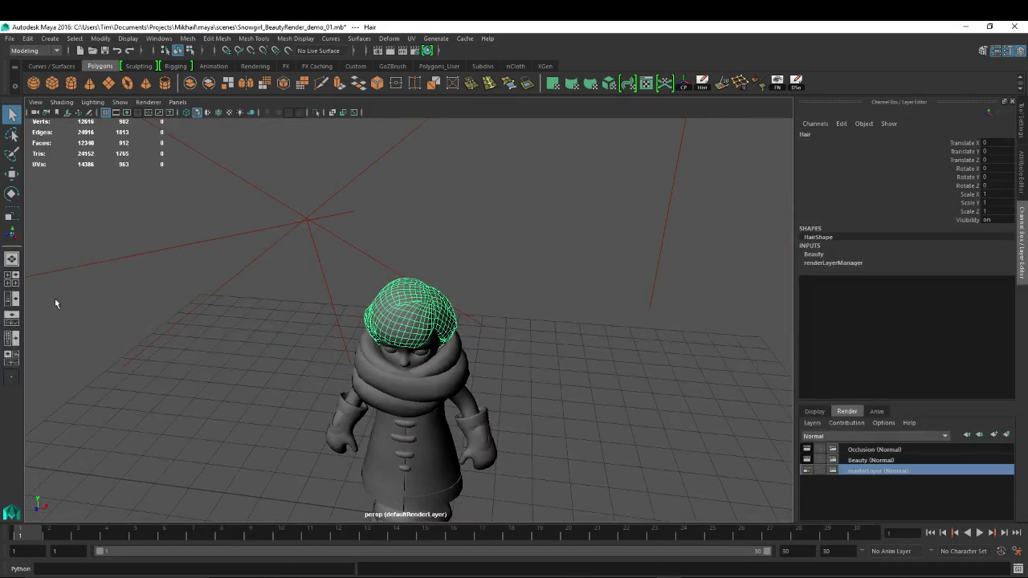
- Show the Outliner and delete the original Mid_Res group, keeping the imported materials:Mid_Res group
click(12, 299)
click(71, 193)
click(74, 225)
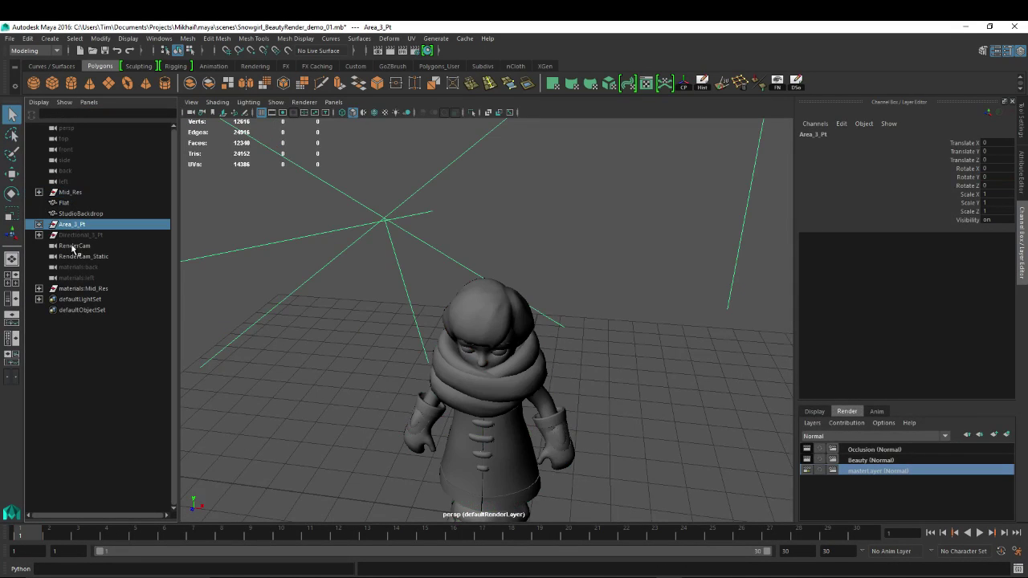
click(77, 290)
click(39, 289)
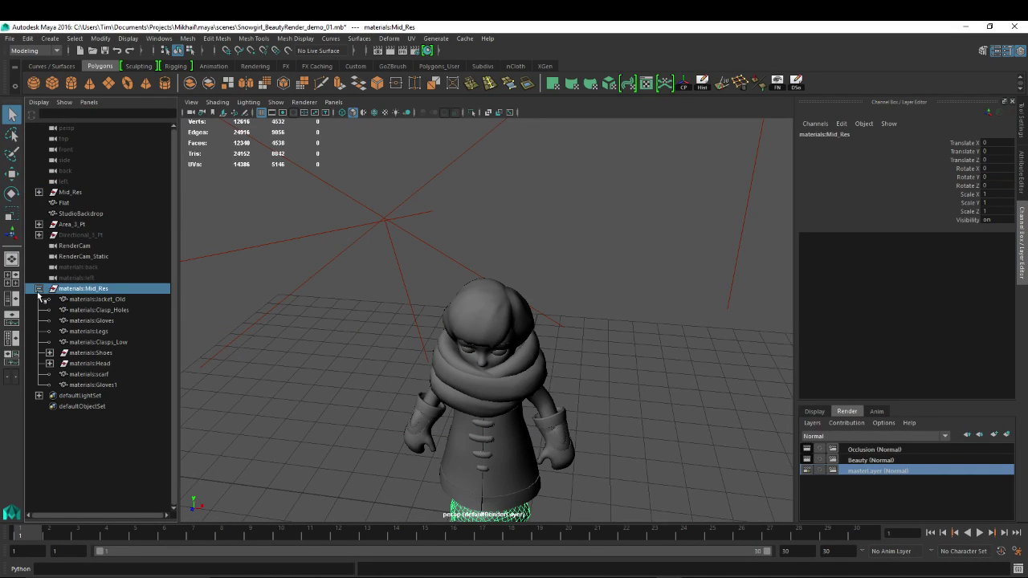
click(39, 289)
click(73, 194)
key(ctrl+h)
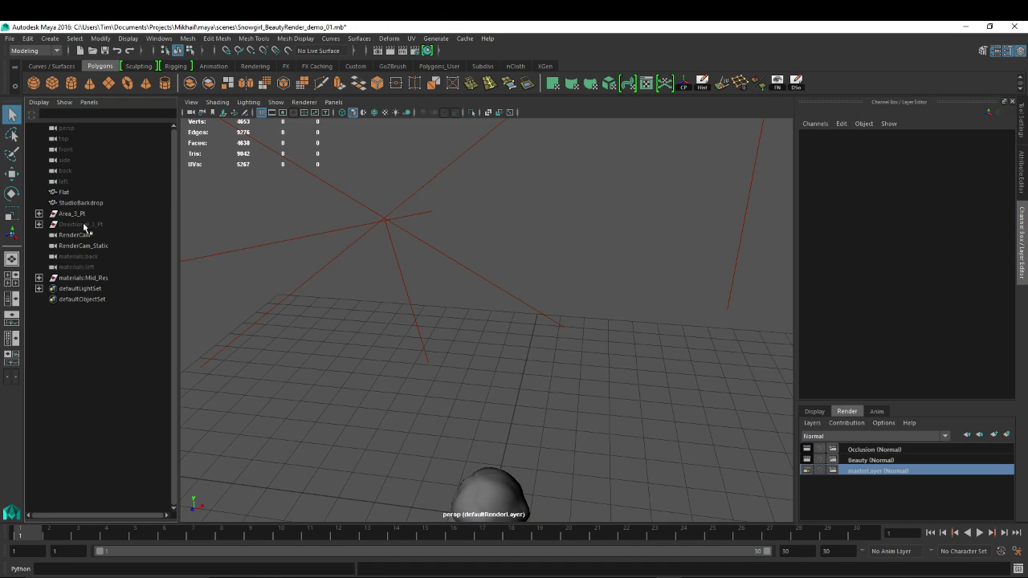
- Save the scene as a new version named Snowgirl_BeautyRender_demo_02
click(10, 38)
click(40, 92)
drag(420, 439, 443, 440)
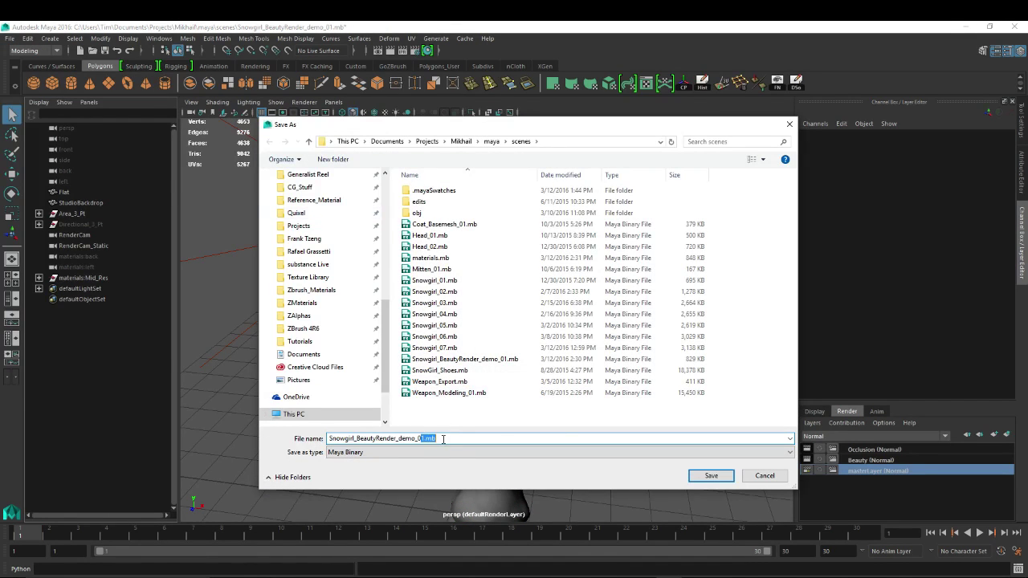
text(2)
key(Return)
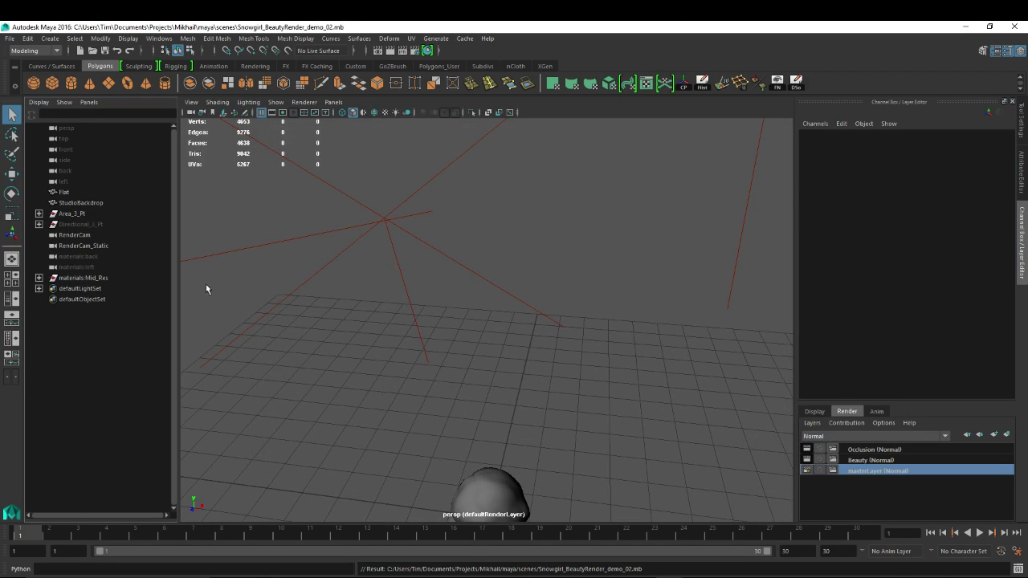
- Delete the imported materials:back and materials:left cameras and select the materials:Mid_Res group
click(85, 257)
shift+click(87, 268)
key(Delete)
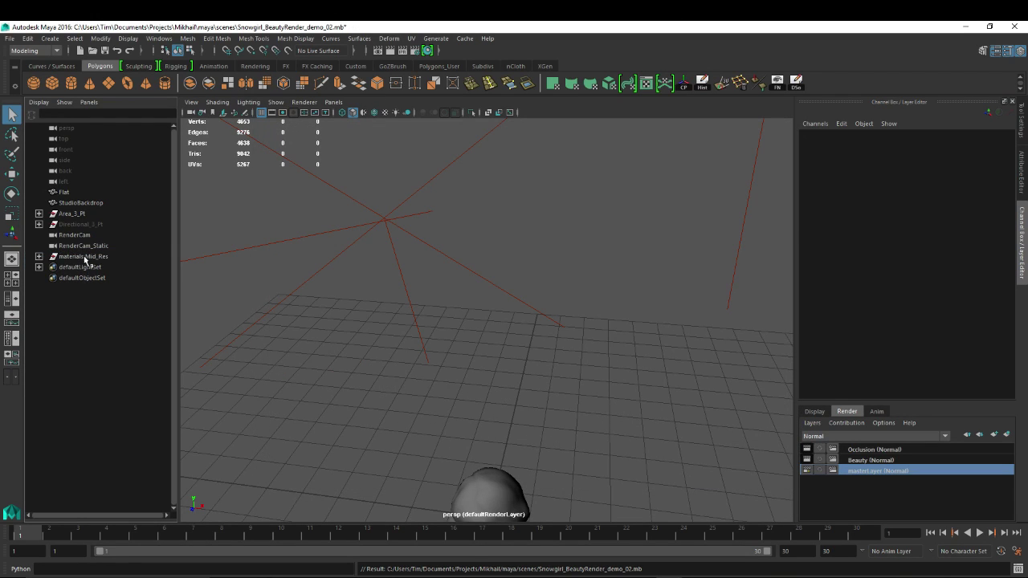
click(83, 257)
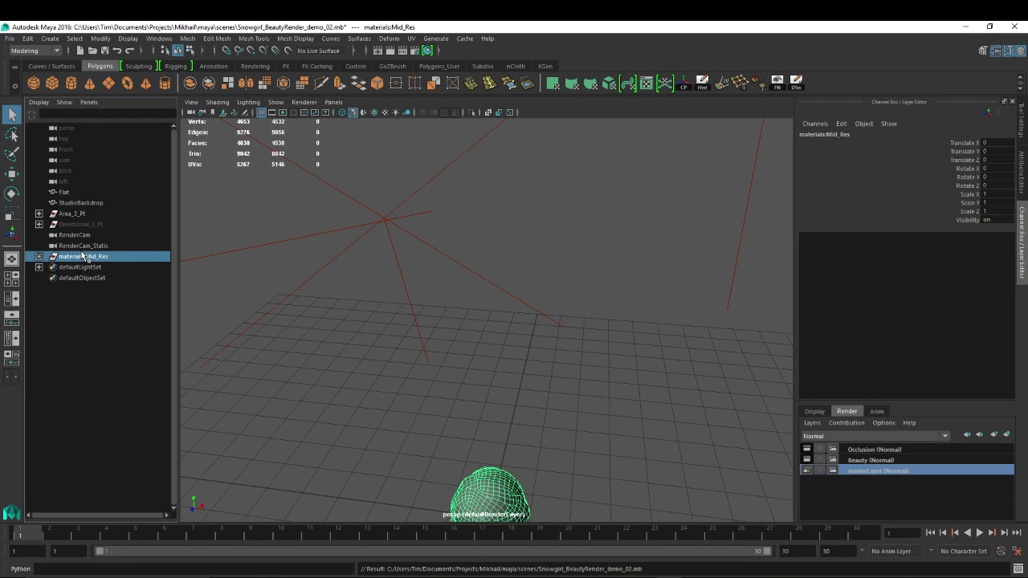
- Delete the materials namespace in the Namespace Editor, merging its contents with the root, and check the Mid_Res group's hierarchy
click(128, 39)
click(101, 261)
click(159, 38)
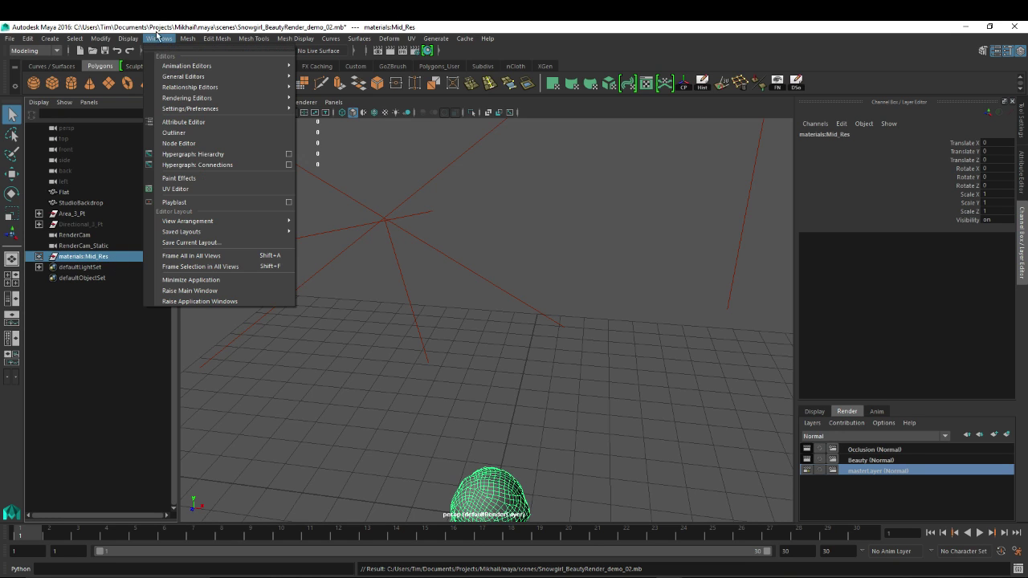
click(129, 40)
click(100, 38)
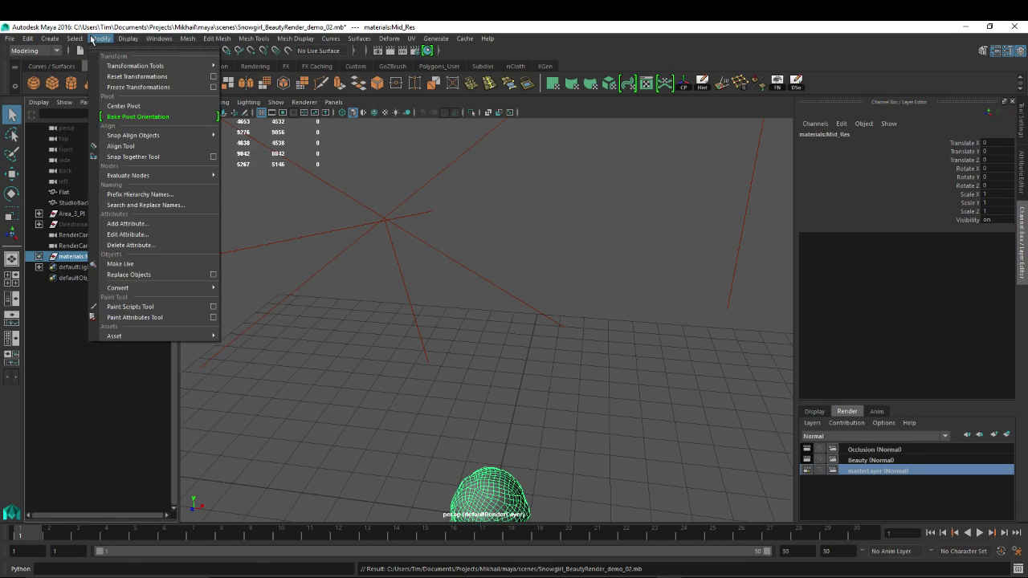
mouse_move(185, 81)
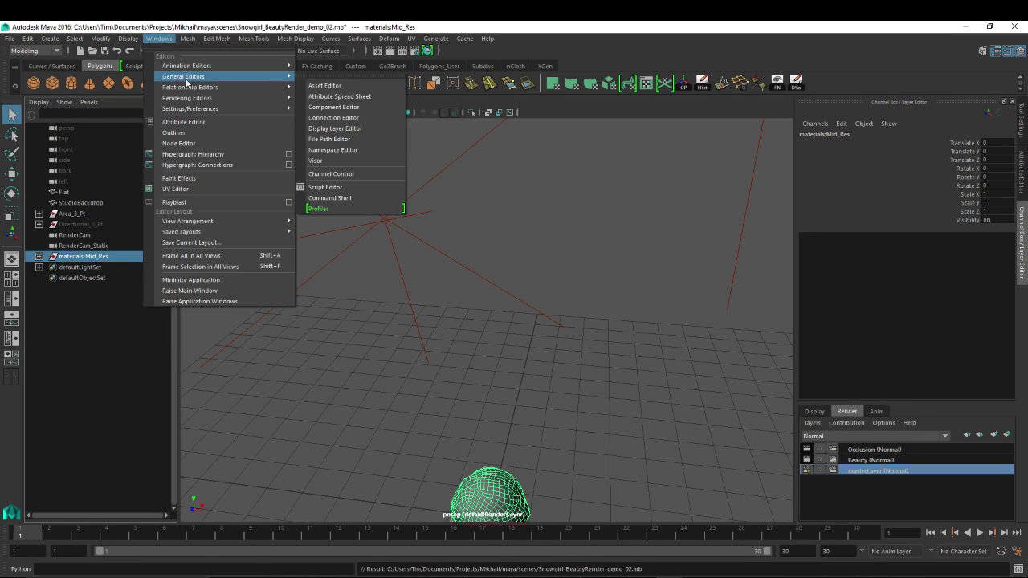
click(333, 149)
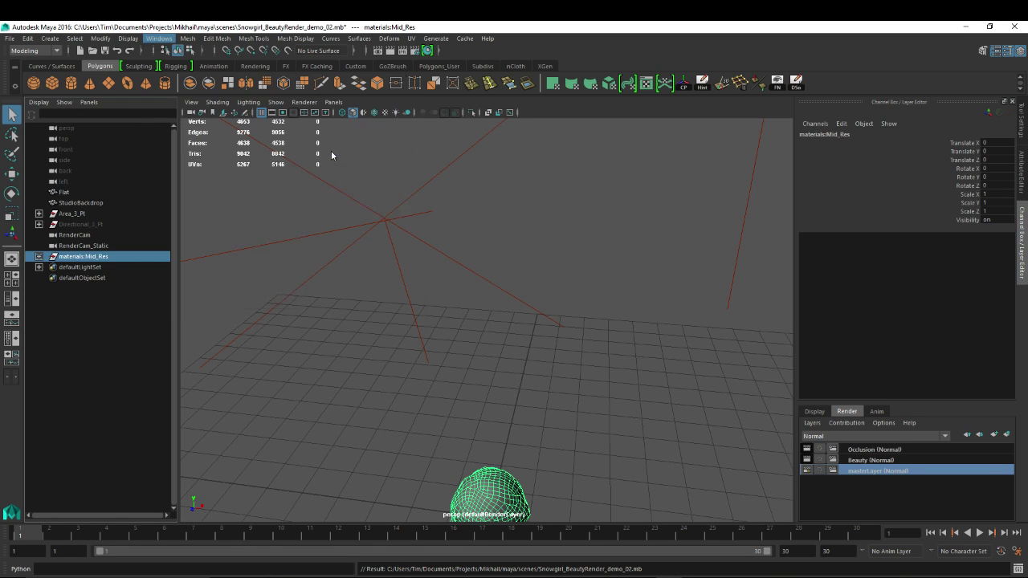
click(268, 212)
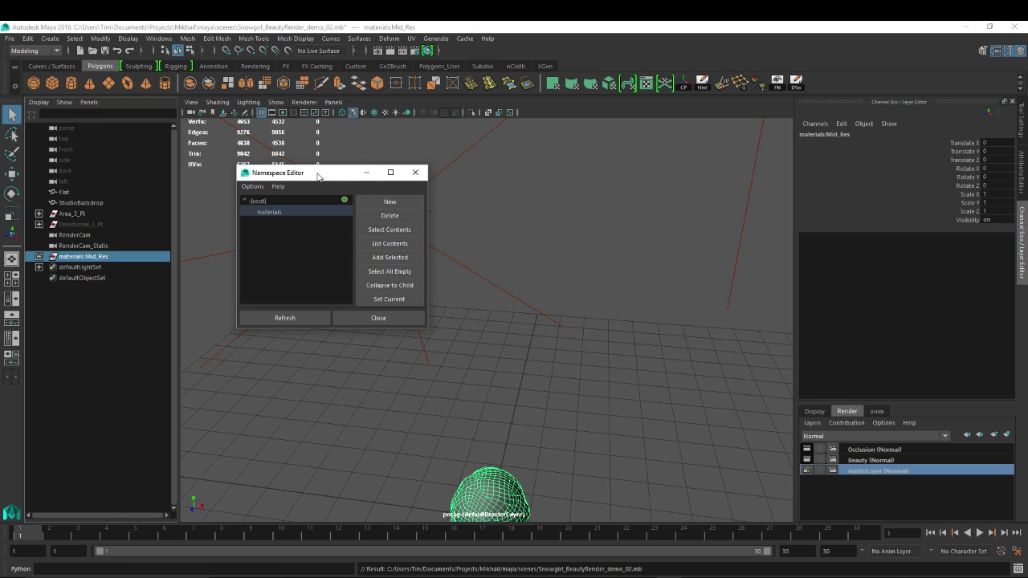
drag(318, 176, 327, 170)
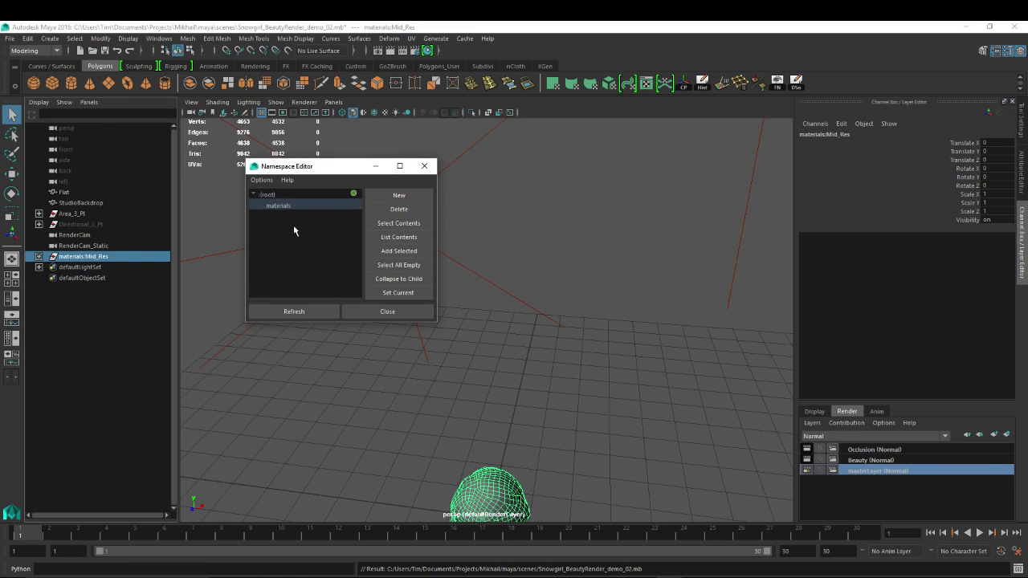
click(399, 209)
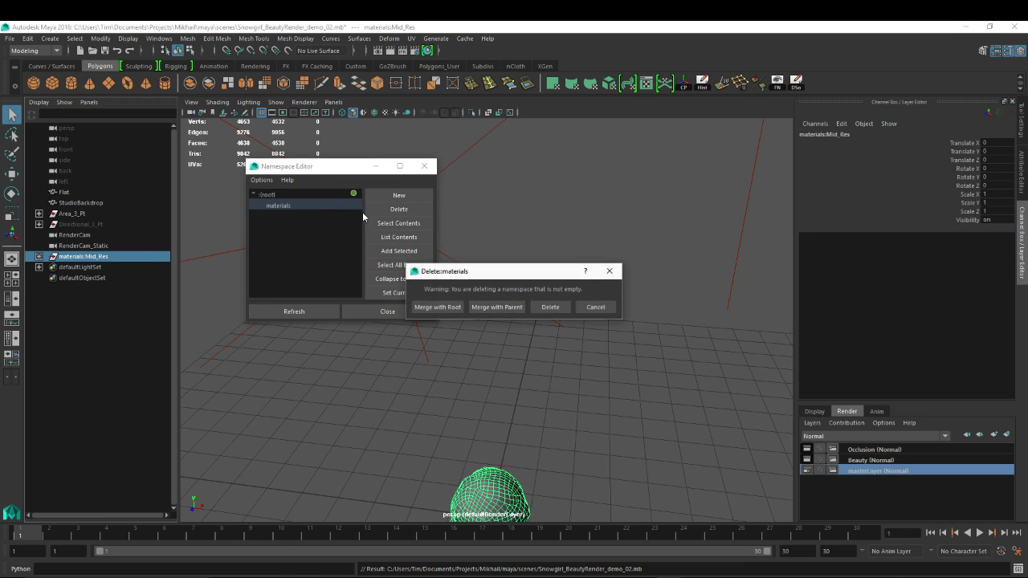
click(438, 309)
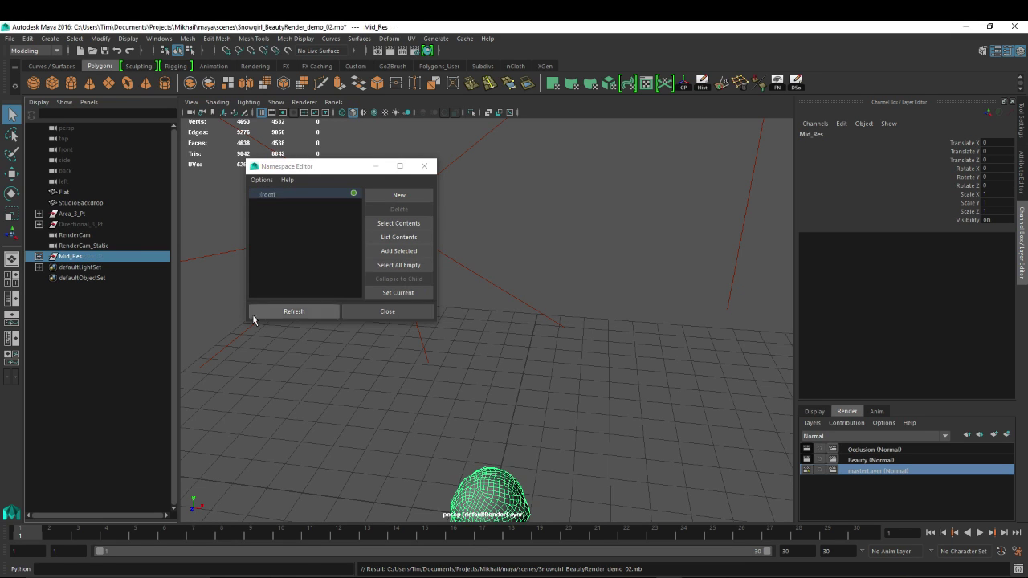
click(374, 311)
click(38, 256)
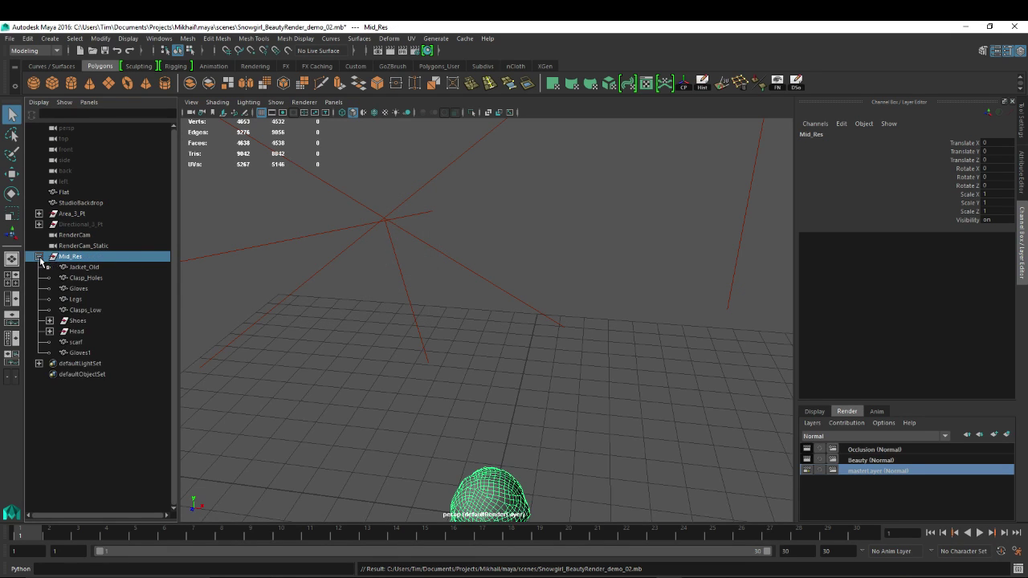
click(39, 256)
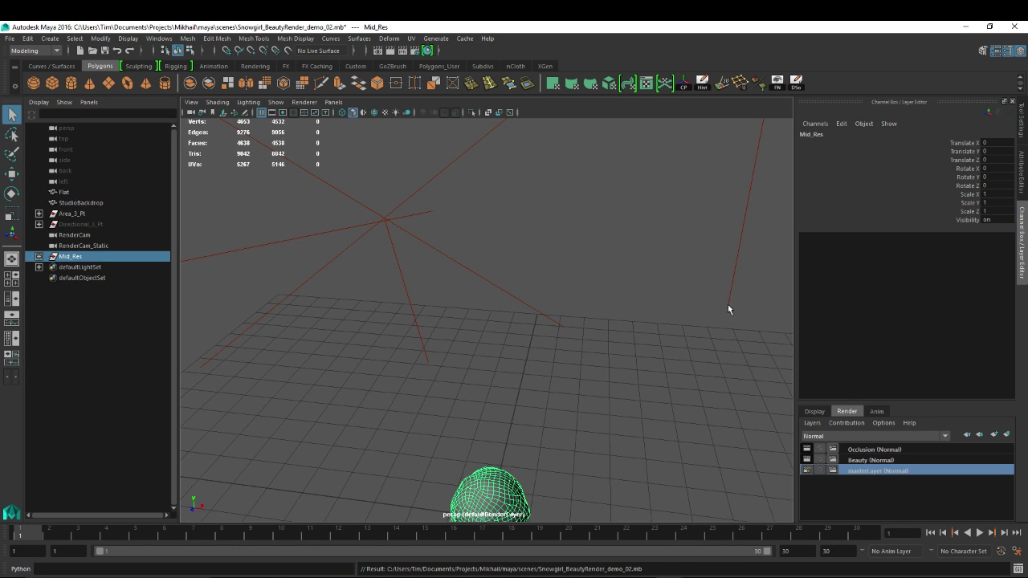
- Move the Mid_Res group's pivot down to the character's feet and raise the group onto the grid, at Translate Y about 5.135
scroll(421, 244, down, 4)
mouse_move(421, 244)
alt+mouse_down()
mouse_move(448, 301)
mouse_move(523, 356)
mouse_move(423, 367)
alt+mouse_up()
key(5)
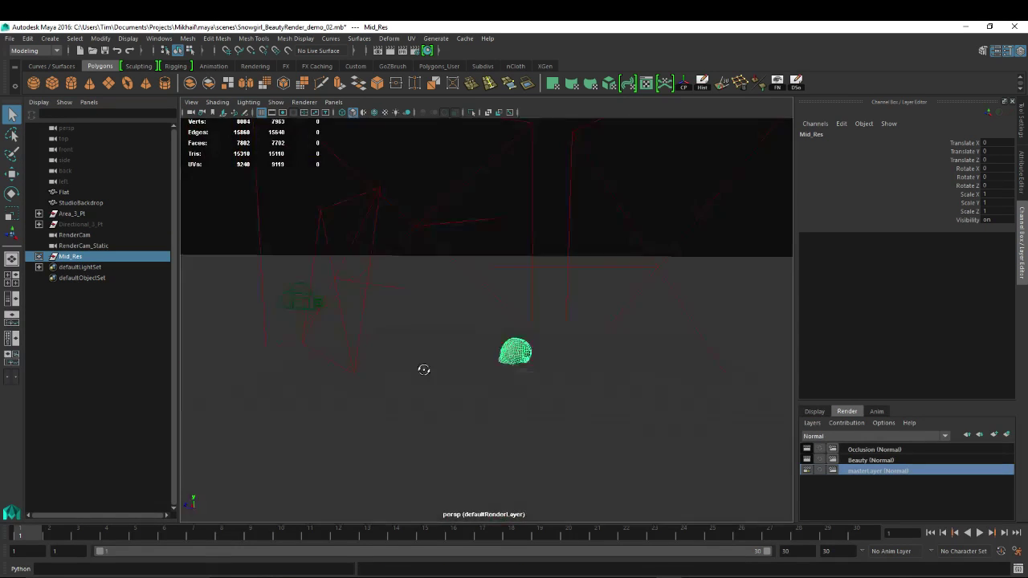
key(4)
key(w)
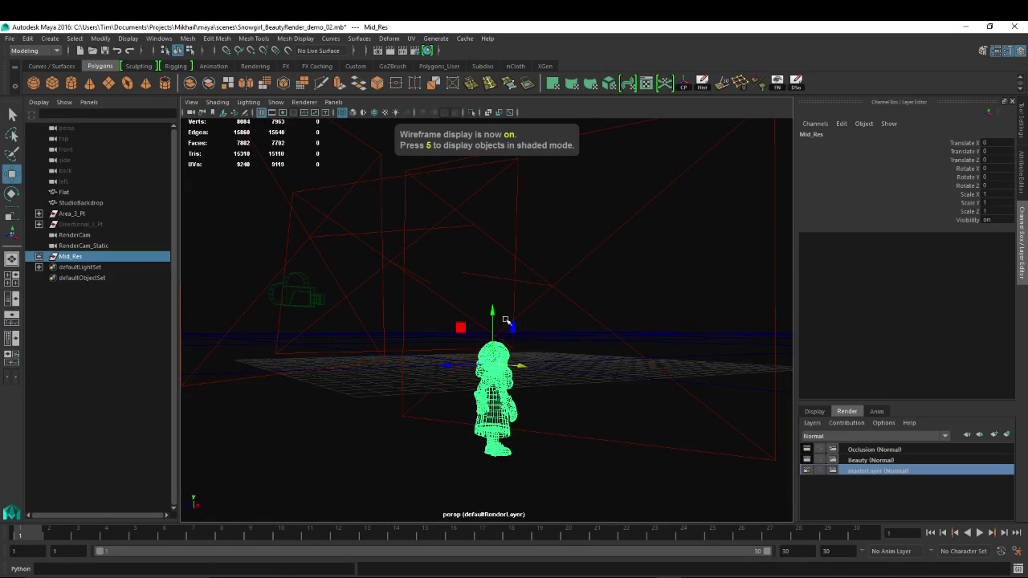
drag(506, 322, 493, 456)
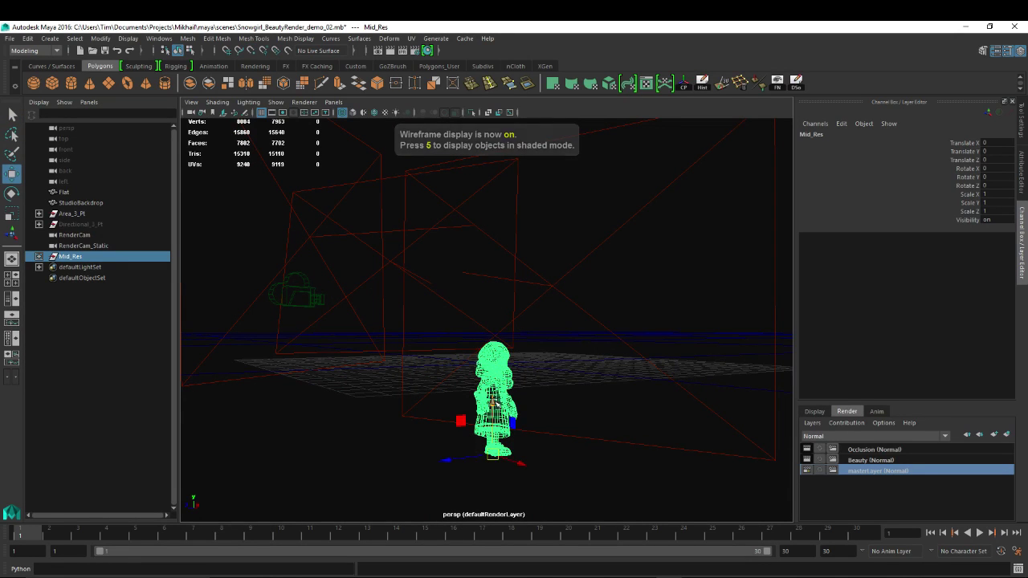
mouse_move(496, 404)
mouse_down()
mouse_move(495, 310)
mouse_move(523, 375)
mouse_move(562, 316)
mouse_up()
key(5)
- Set the Mid_Res group's Rotate Y to 180 and key that channel at frame 1
key(e)
double_click(994, 177)
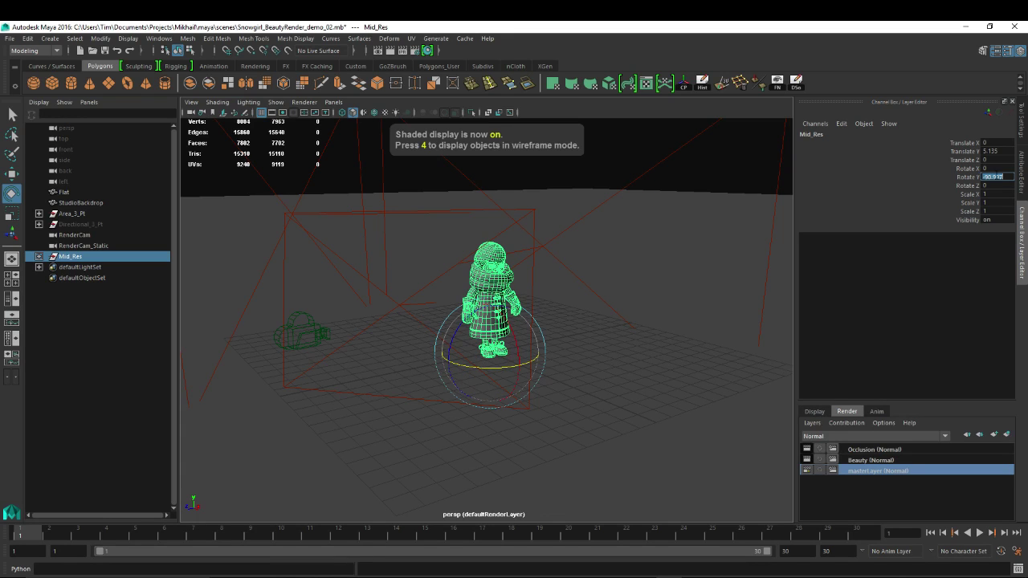
key(BackSpace)
text(180)
key(Return)
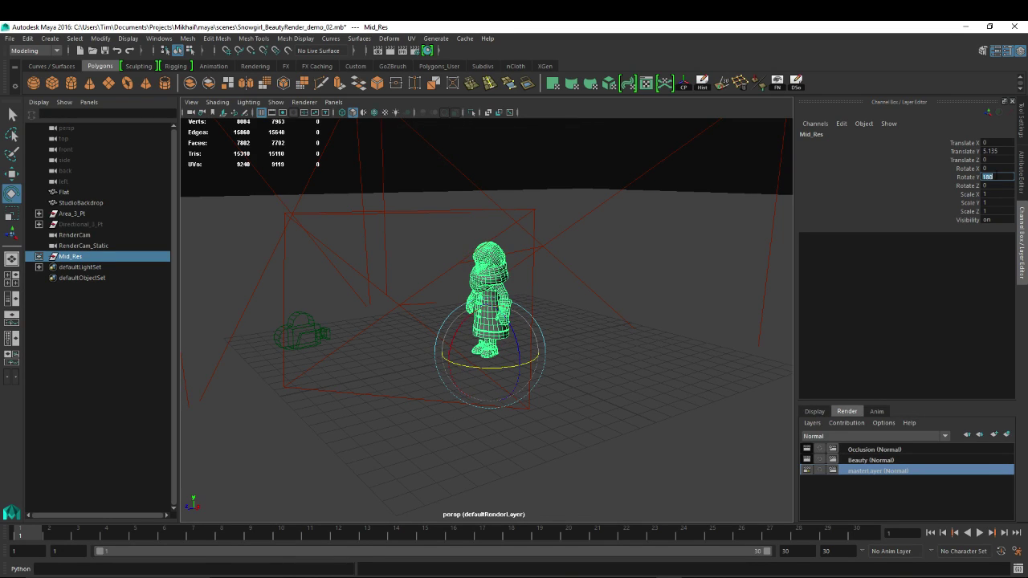
right_click(969, 180)
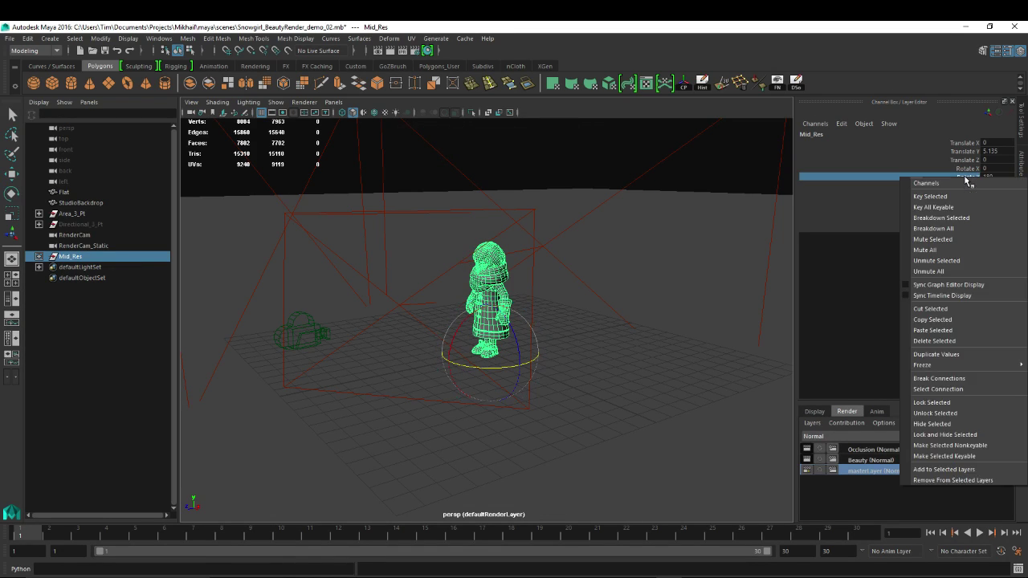
click(936, 197)
- Set the Mid_Res group's Rotate Y to 0 at frame 2 and key it
click(50, 534)
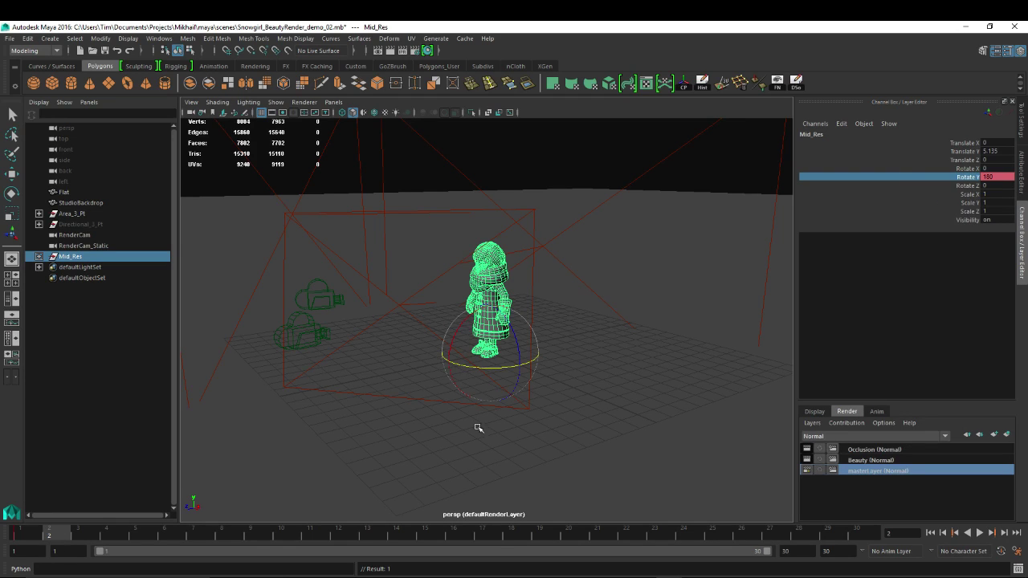
double_click(989, 178)
text(0)
key(Return)
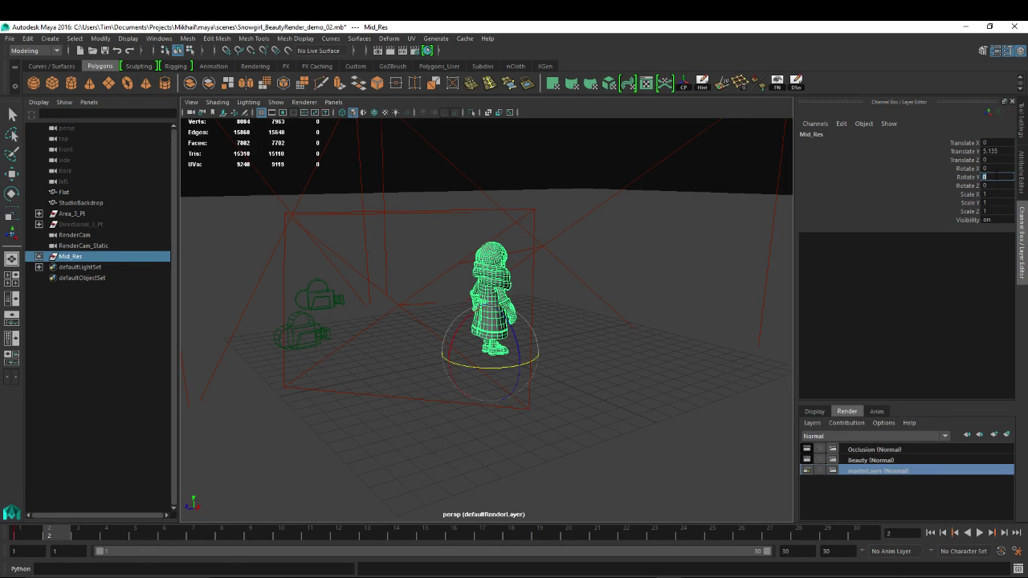
right_click(971, 182)
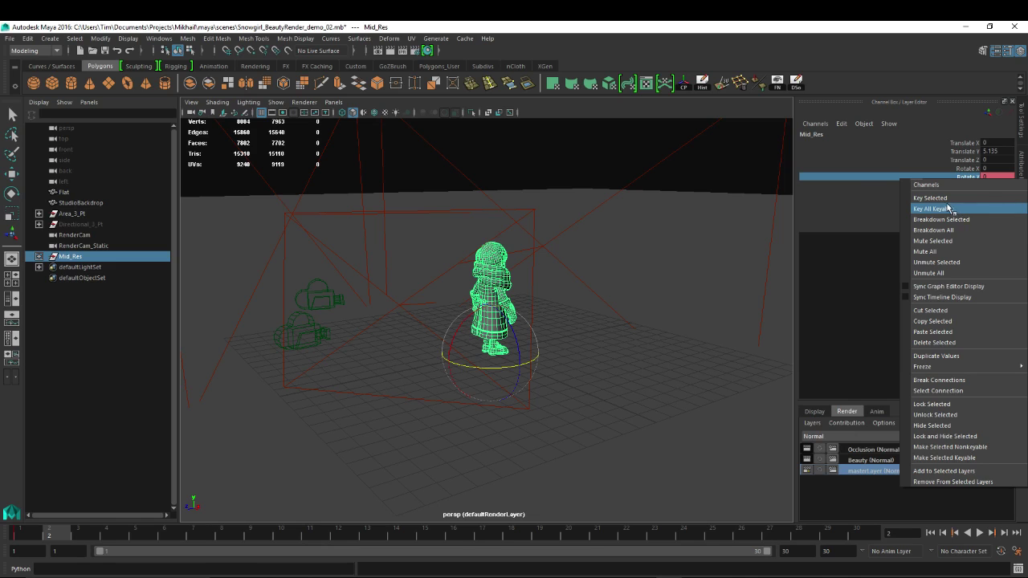
click(946, 208)
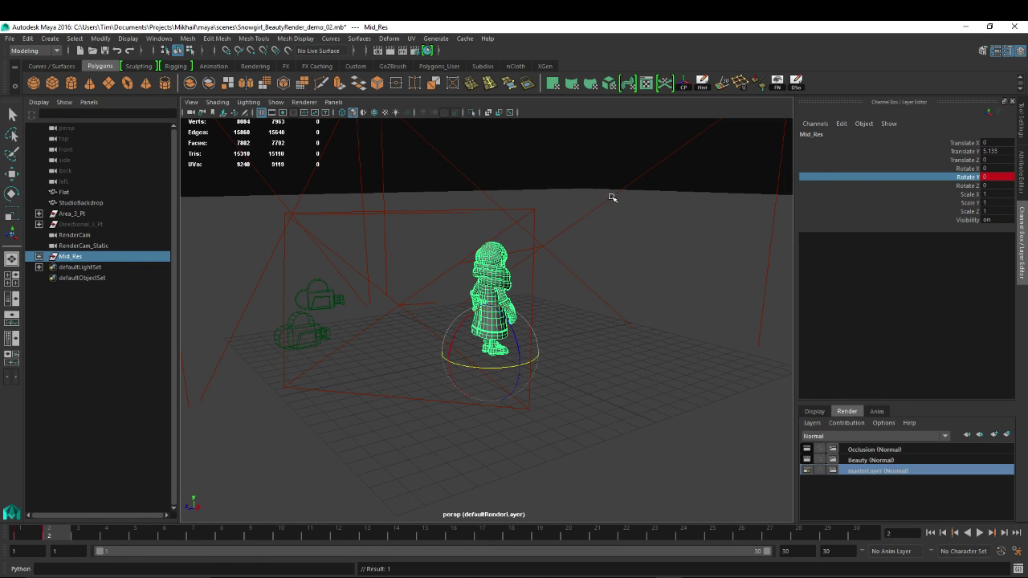
- Examine the channels of RenderCam and RenderCam_Static, and compare the contents of the Beauty layer with masterLayer
alt+drag(552, 258, 411, 280)
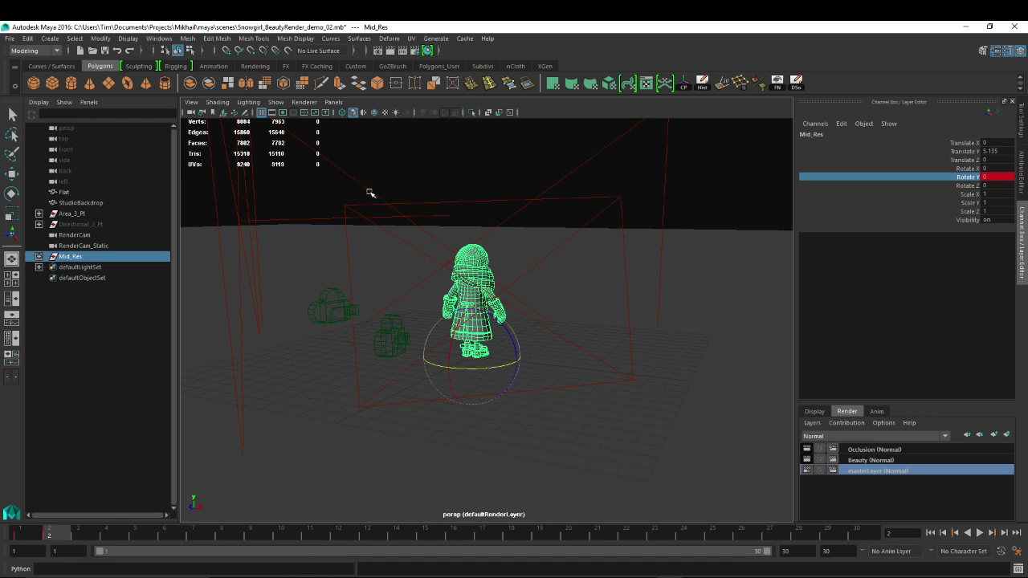
click(77, 245)
click(75, 234)
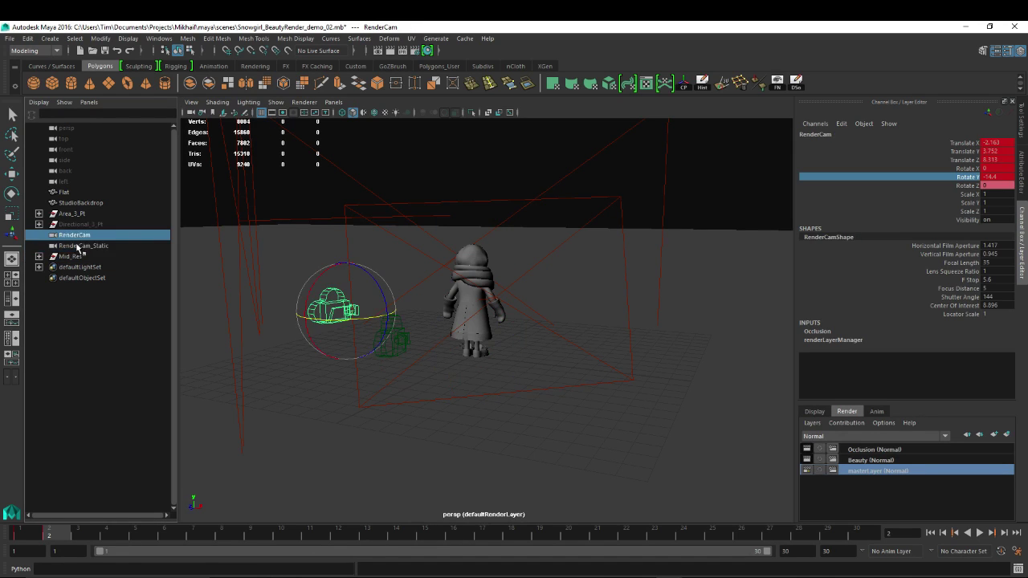
click(75, 246)
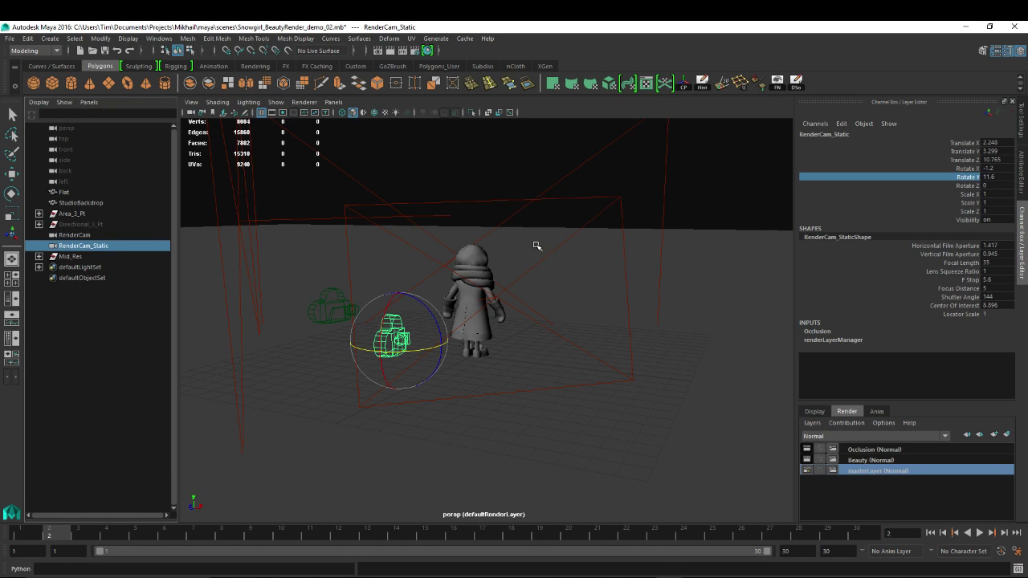
alt+drag(537, 246, 610, 329)
click(874, 461)
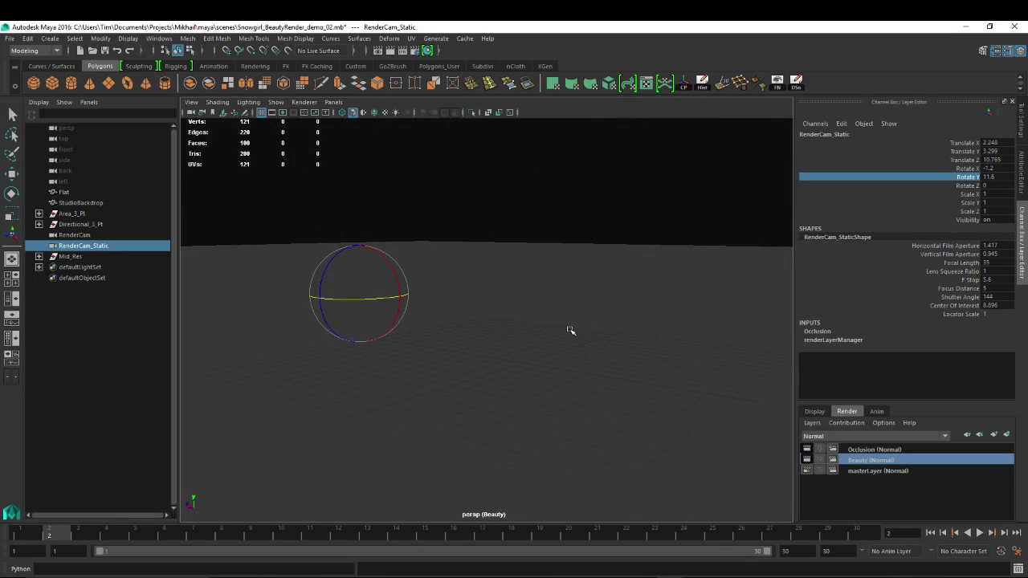
click(875, 473)
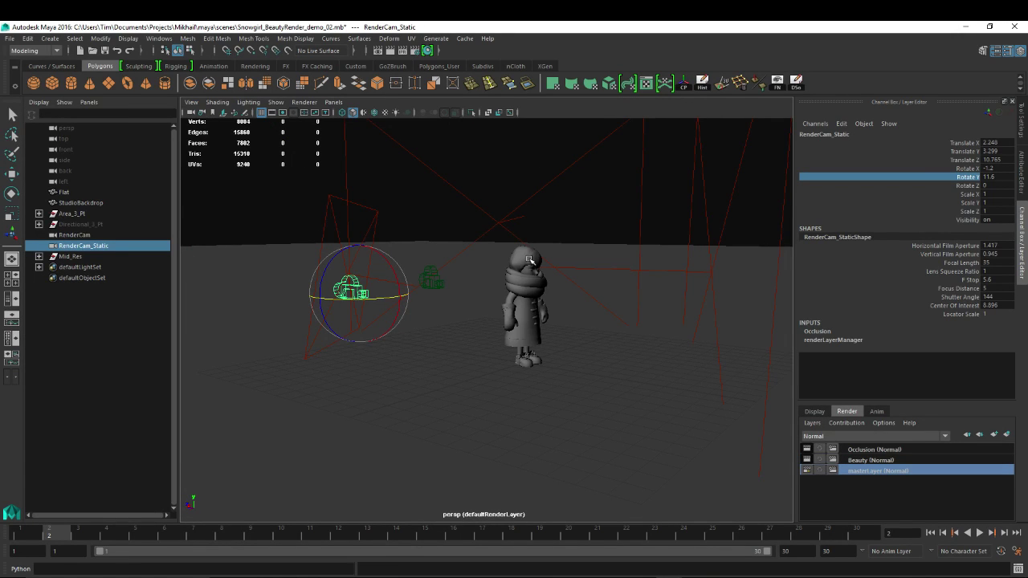
- Expand the Area_3_Pt and Directional_3_Pt light groups and turn on the visibility of Directional_3_Pt
drag(508, 254, 588, 397)
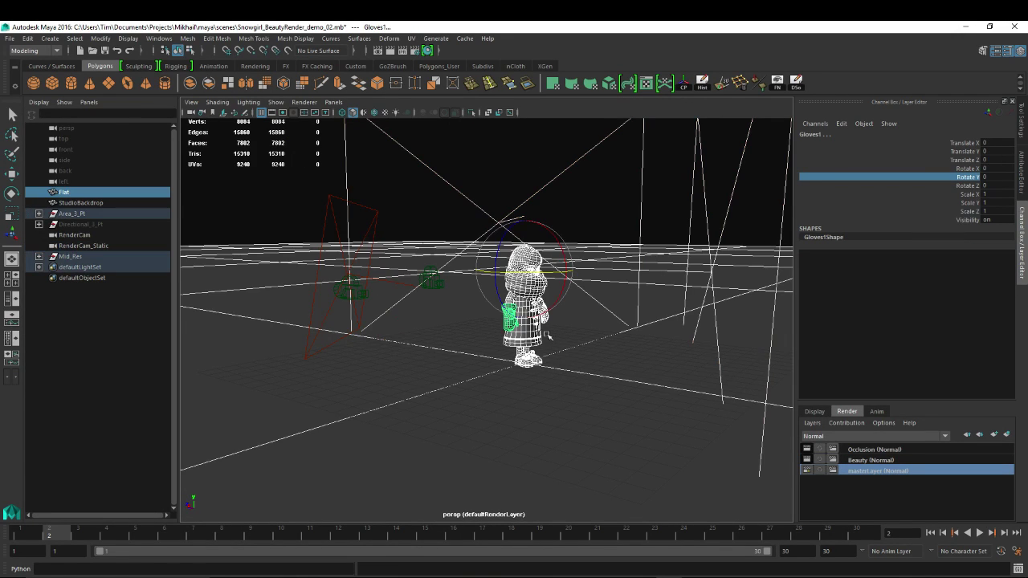
alt+drag(546, 330, 450, 331)
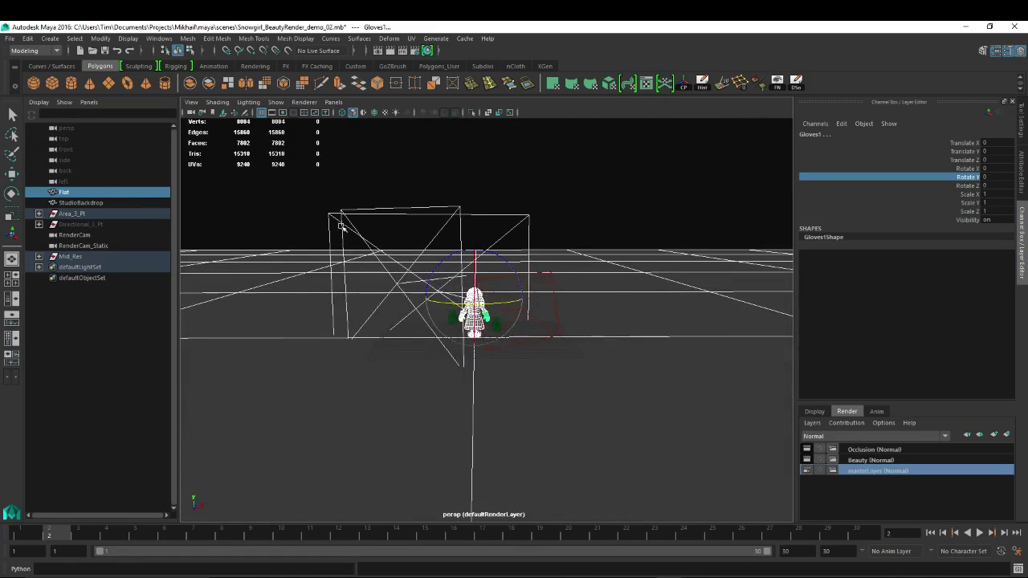
click(39, 214)
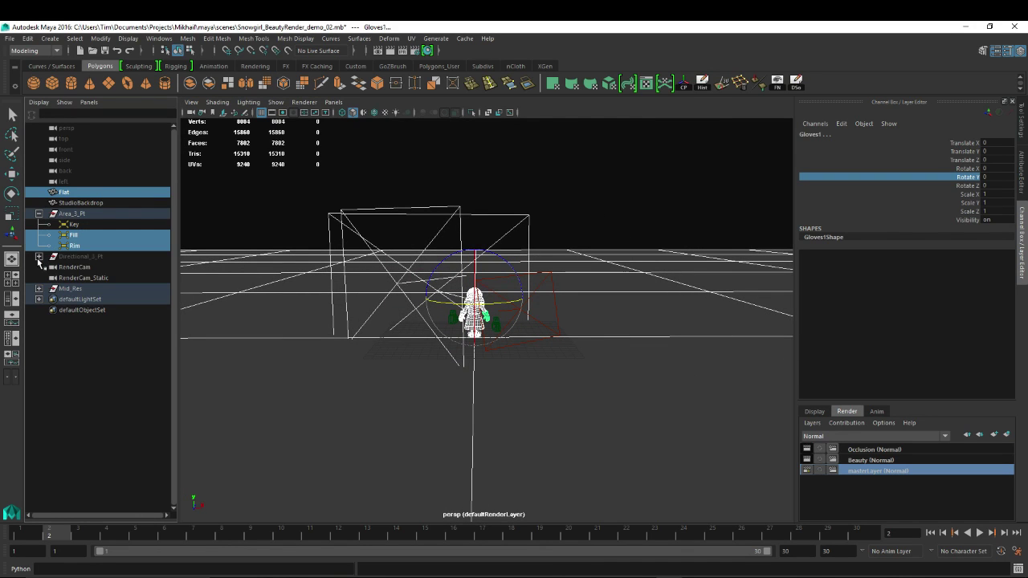
click(39, 256)
click(80, 257)
click(990, 220)
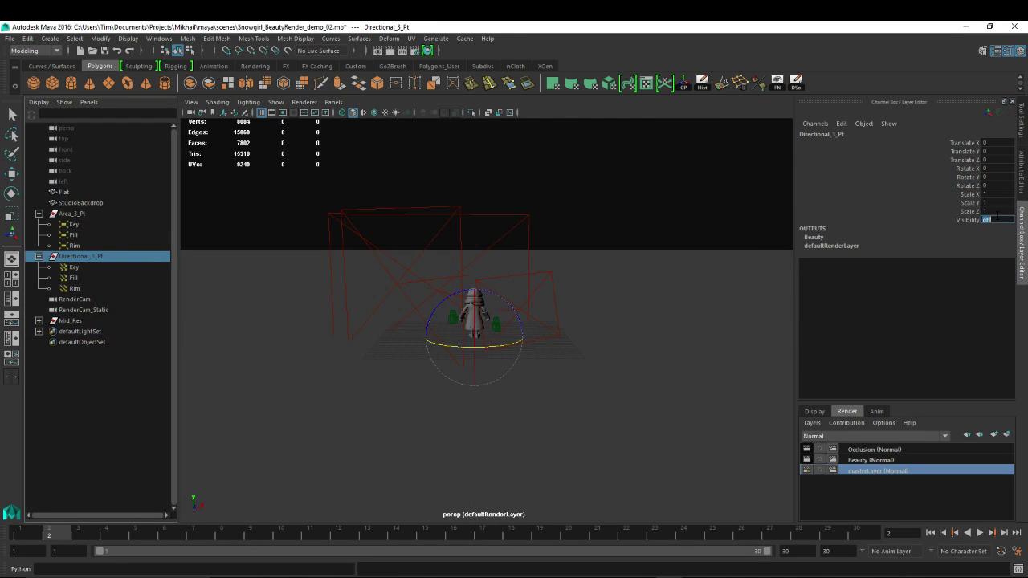
- Add the three directional lights, the Key and Fill area lights, all character meshes and the Flat plane to the Beauty render layer
click(73, 289)
ctrl+click(73, 277)
ctrl+click(74, 267)
ctrl+click(74, 245)
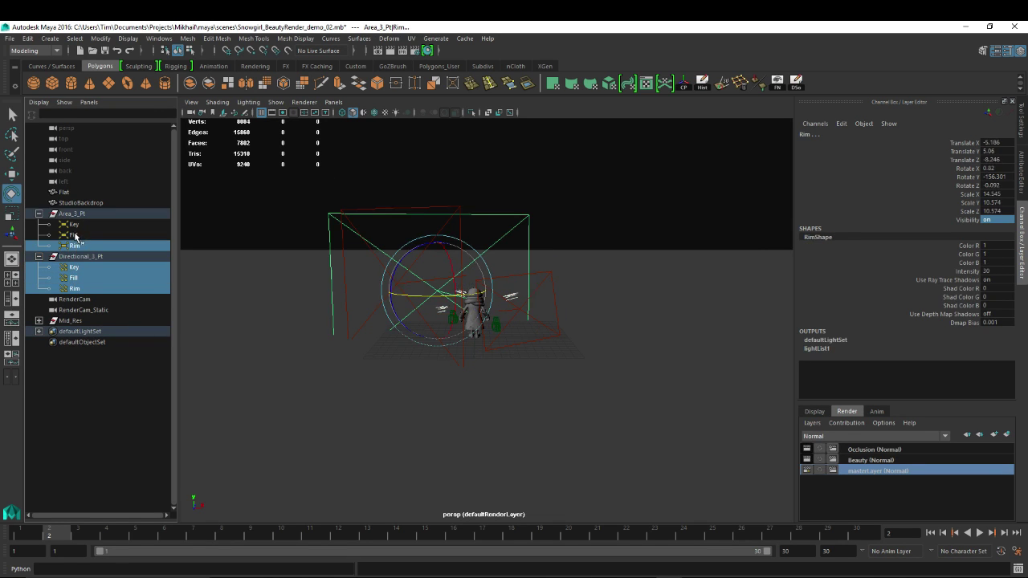
ctrl+click(74, 234)
ctrl+click(74, 224)
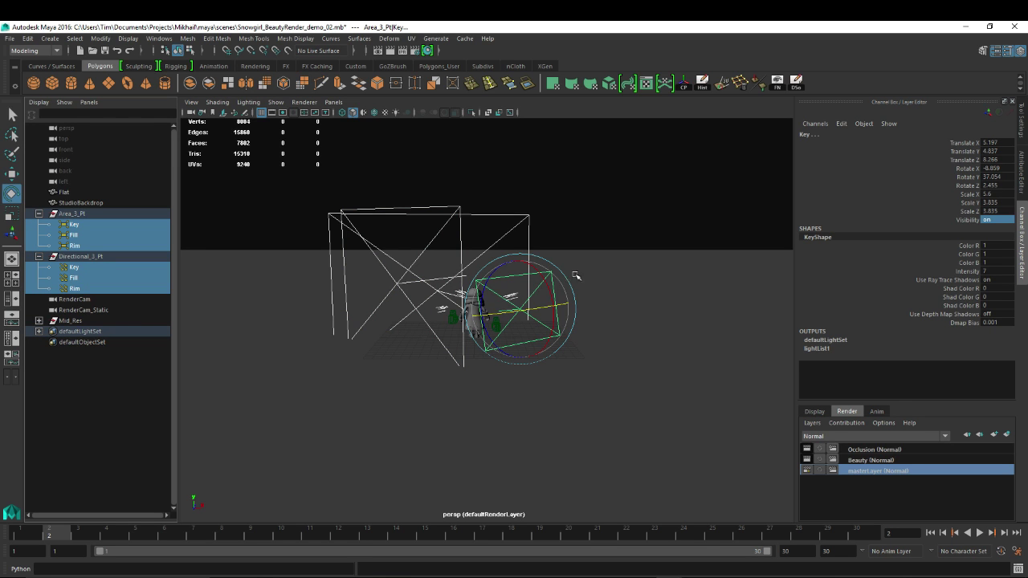
scroll(576, 277, up, 5)
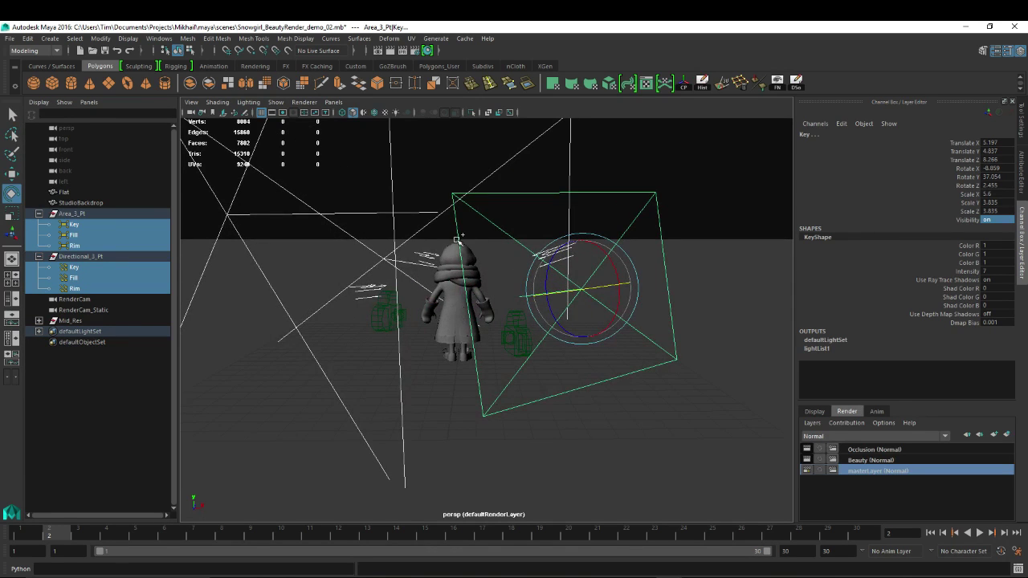
shift+drag(456, 239, 469, 433)
click(430, 318)
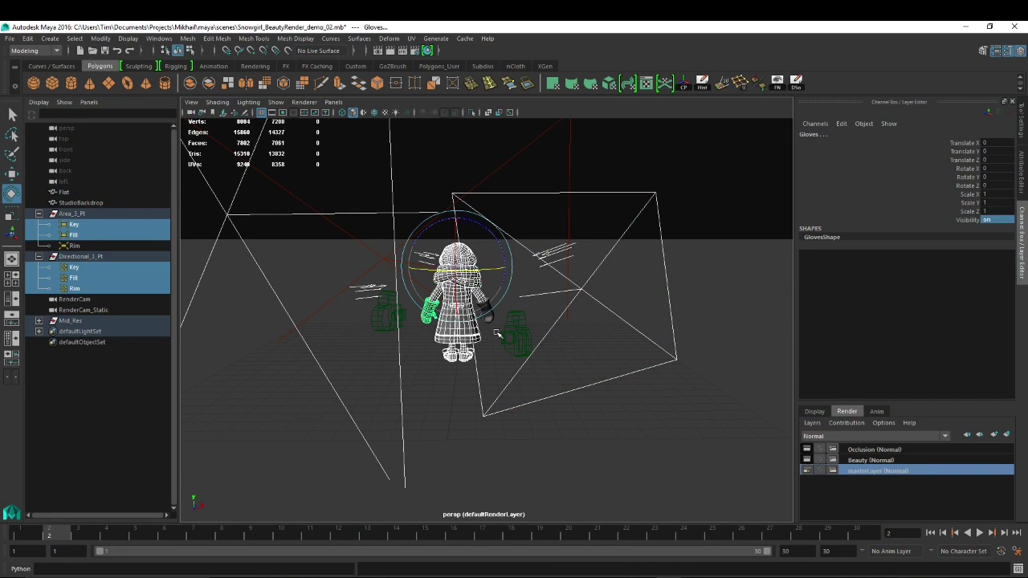
click(456, 430)
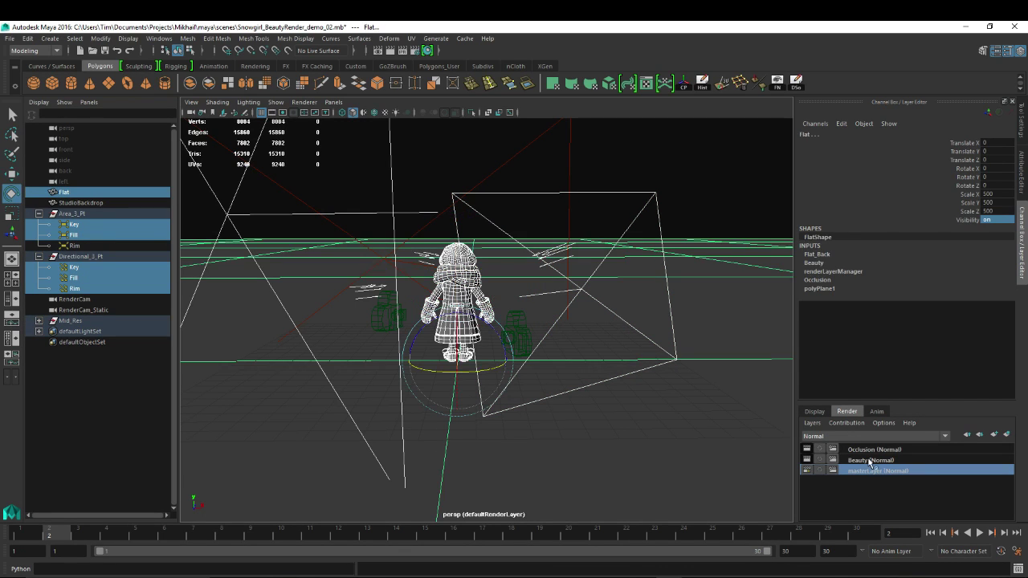
right_click(880, 464)
click(906, 336)
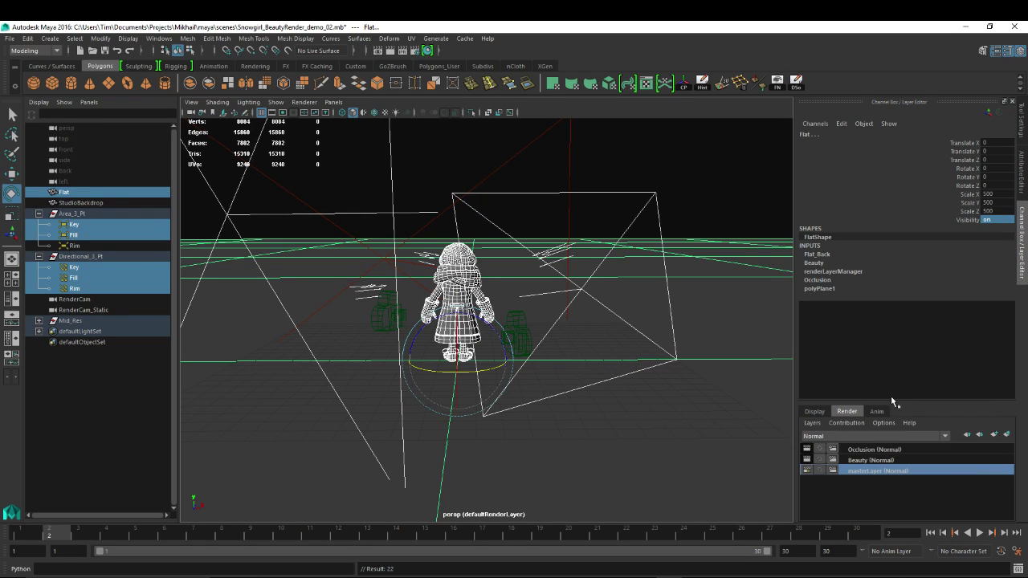
- Remove the selected lights, character meshes and Flat plane from the Occlusion render layer, and add the same selection back to it
right_click(883, 453)
click(884, 478)
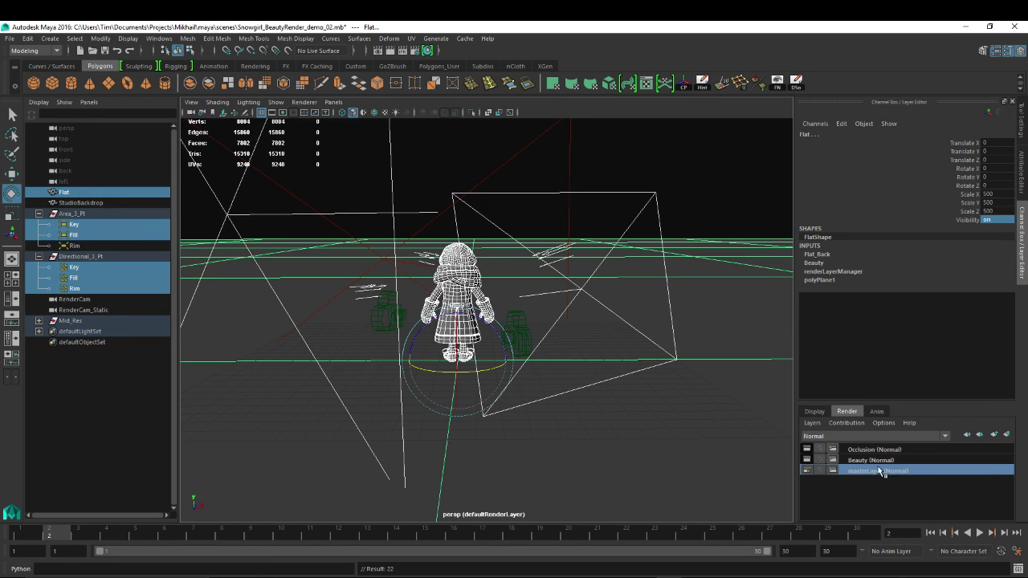
right_click(870, 452)
click(895, 468)
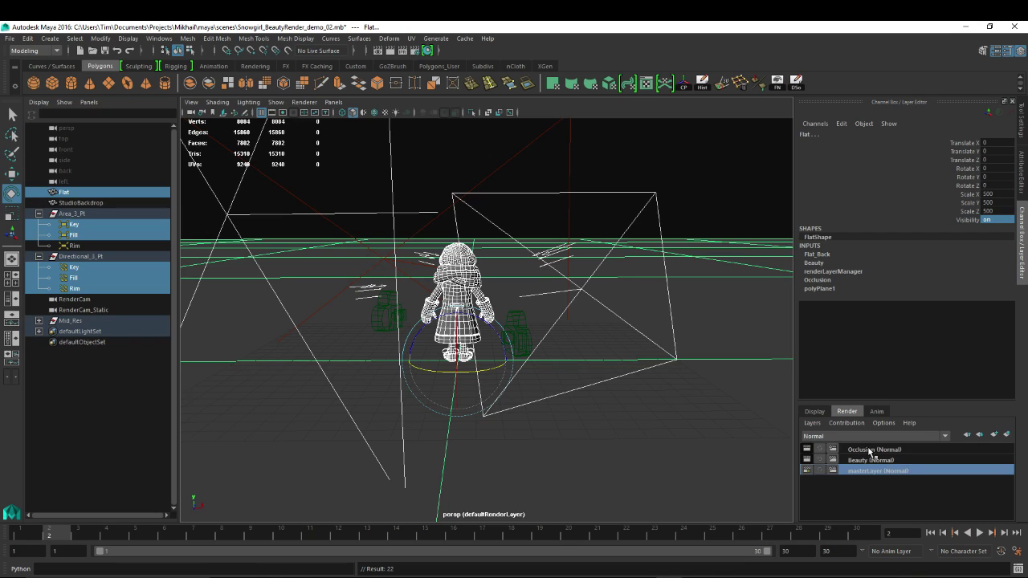
- In the Occlusion layer, select the Key and Fill area lights and all three directional lights and remove them from the layer
click(872, 451)
alt+drag(531, 181, 418, 210)
drag(277, 216, 482, 273)
shift+click(400, 291)
key(w)
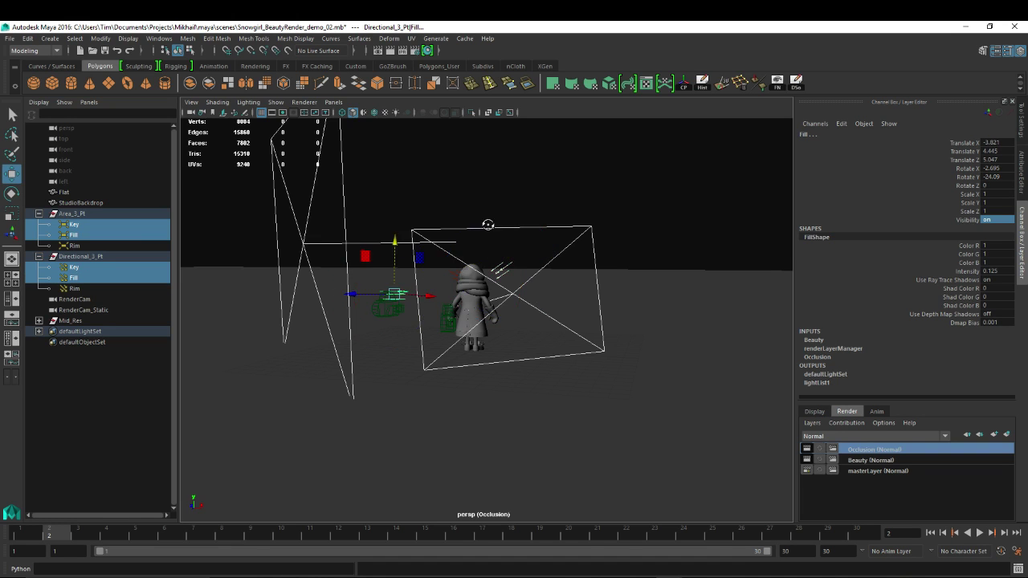
alt+drag(488, 222, 456, 257)
shift+click(392, 307)
right_click(868, 452)
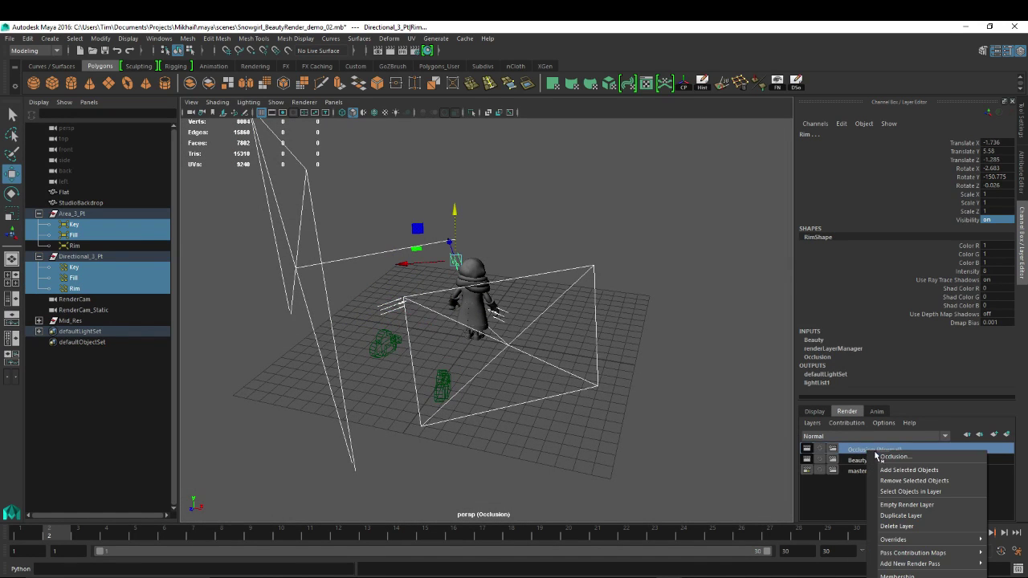
click(892, 477)
alt+drag(519, 238, 541, 223)
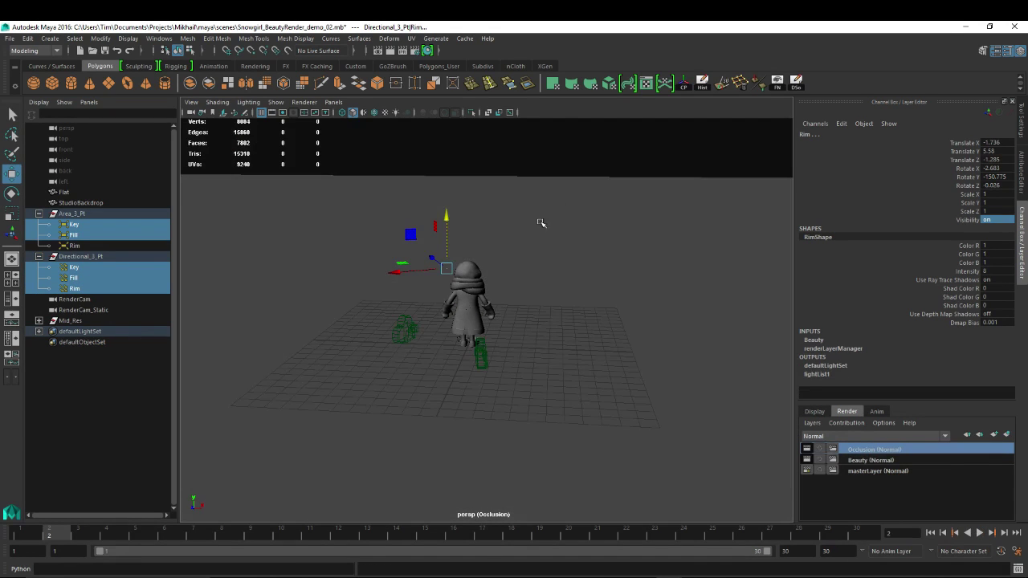
- Make Beauty the current render layer, hide the Directional_3_Pt light group and go to frame 1
click(878, 462)
click(862, 451)
click(865, 462)
click(80, 257)
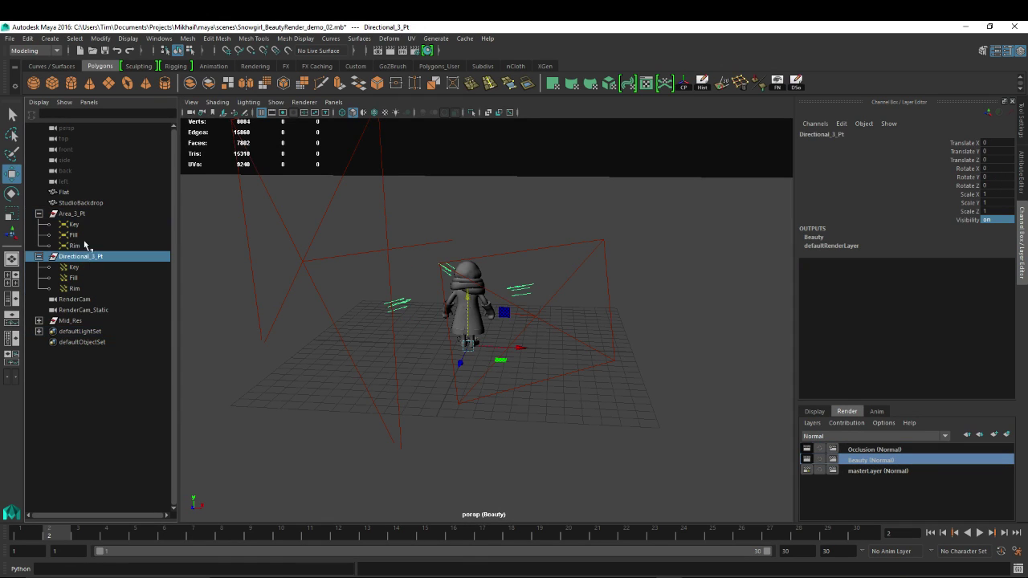
key(ctrl+h)
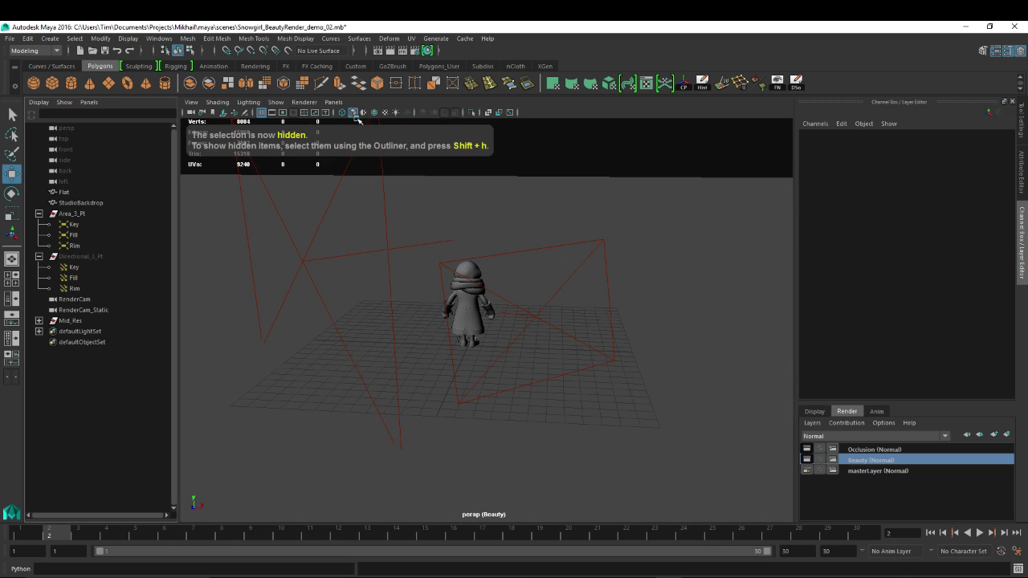
click(19, 534)
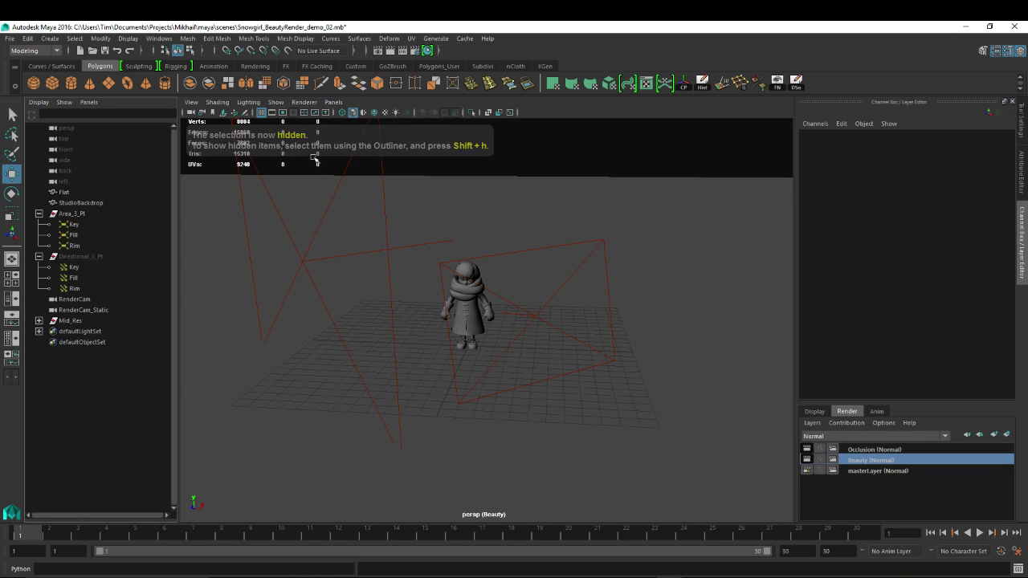
- In masterLayer, select the Rim light of Area_3_Pt and add it to the Beauty render layer
click(337, 108)
mouse_move(406, 113)
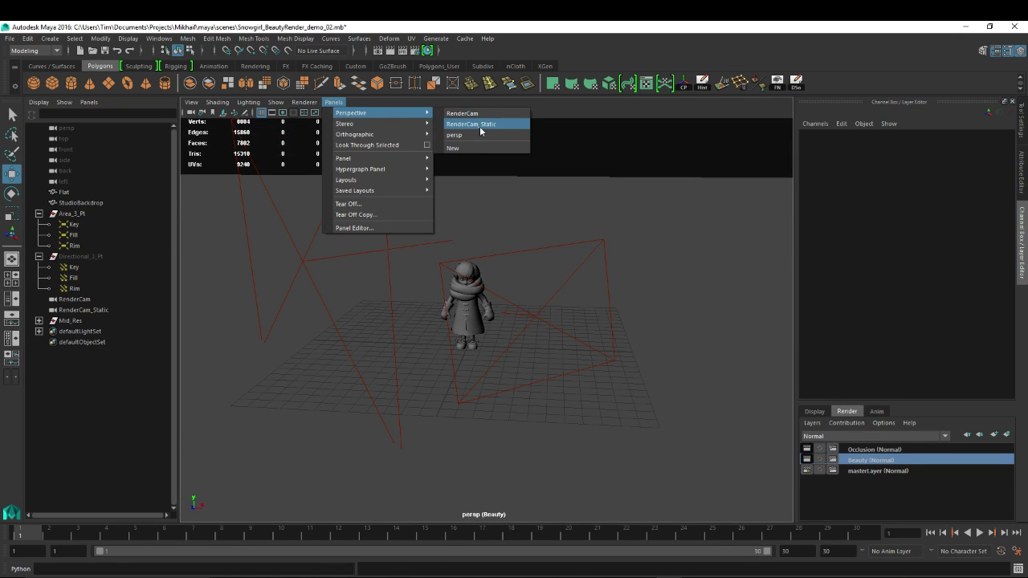
alt+drag(533, 266, 527, 347)
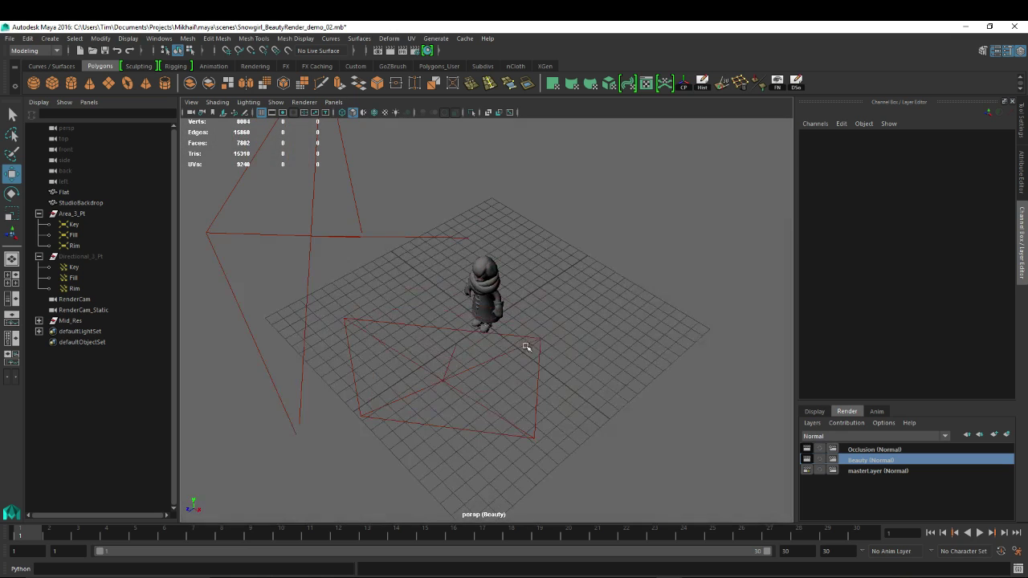
click(876, 472)
click(571, 175)
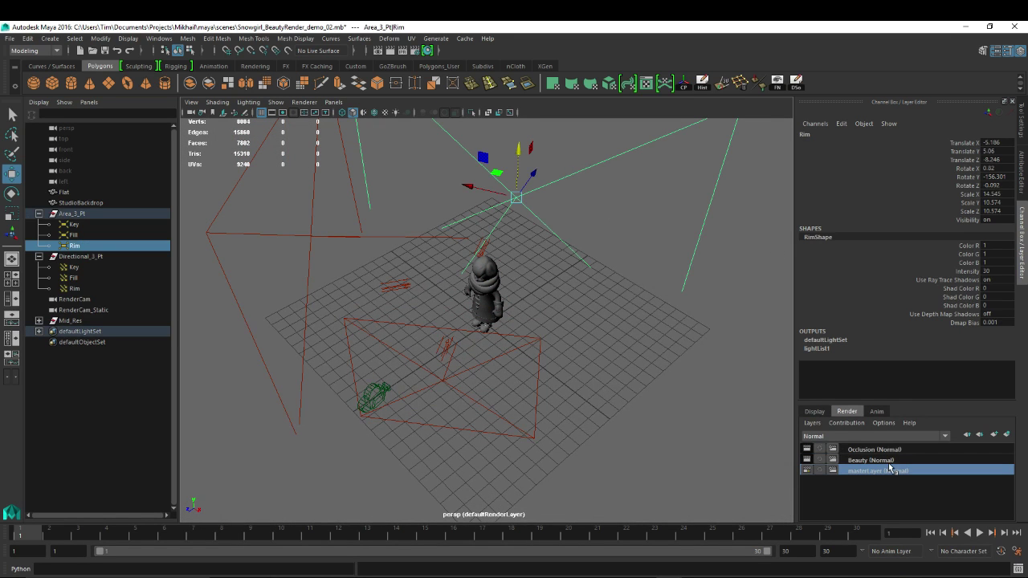
right_click(871, 460)
right_click(858, 465)
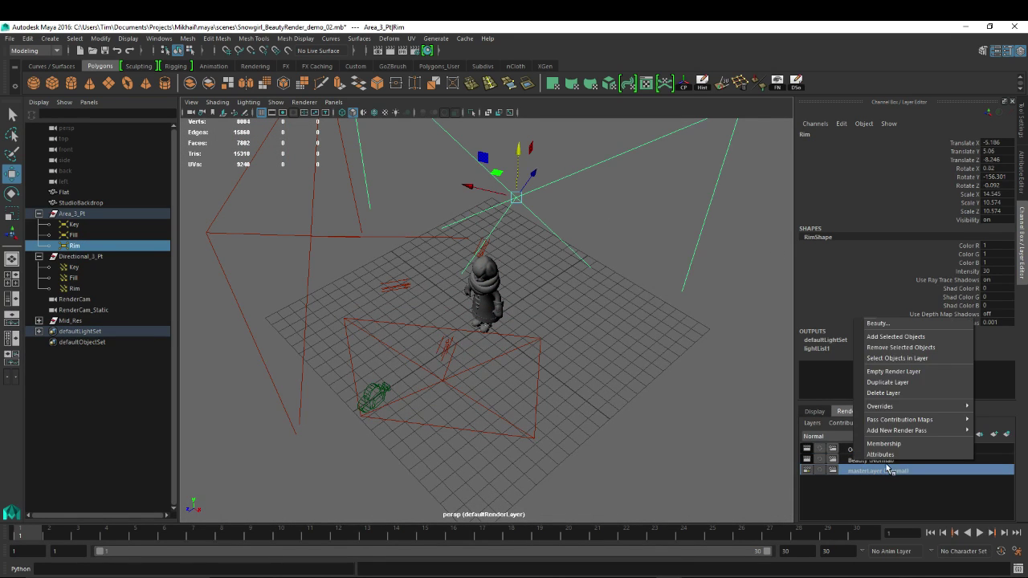
click(886, 338)
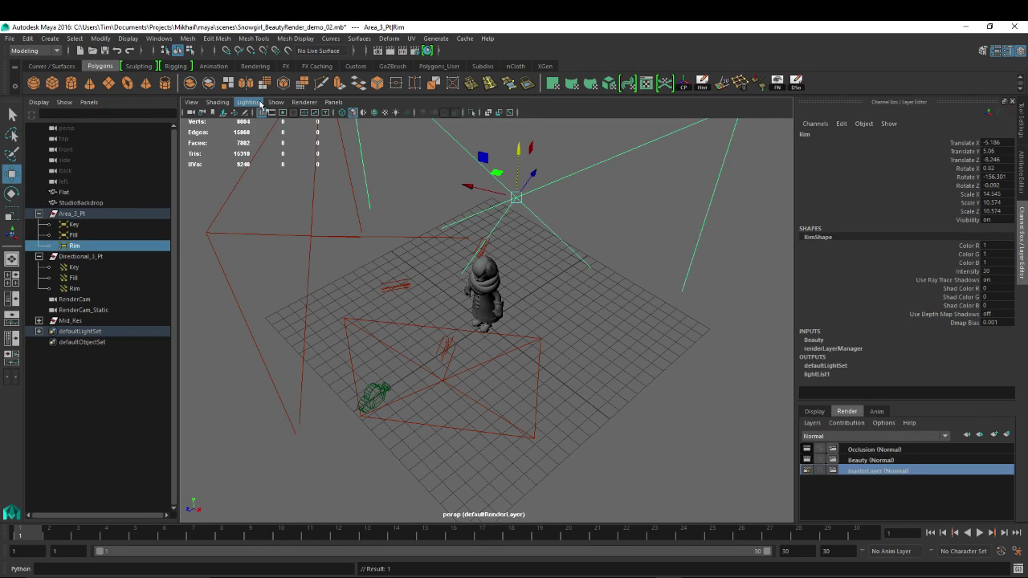
- Look through RenderCam_Static, select the Hair mesh and switch the current render layer to Beauty
click(332, 103)
mouse_move(359, 117)
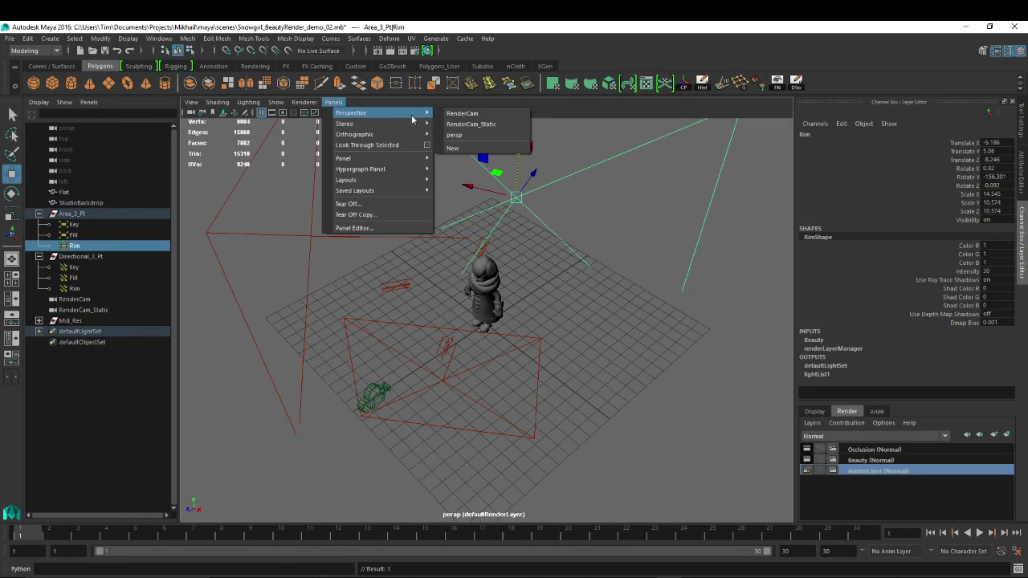
click(471, 124)
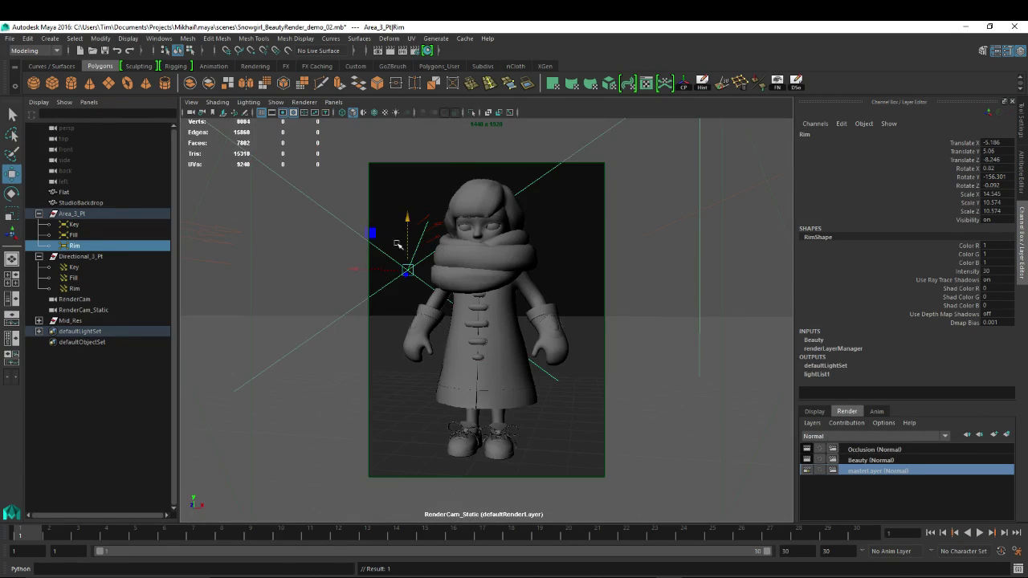
click(472, 201)
click(866, 461)
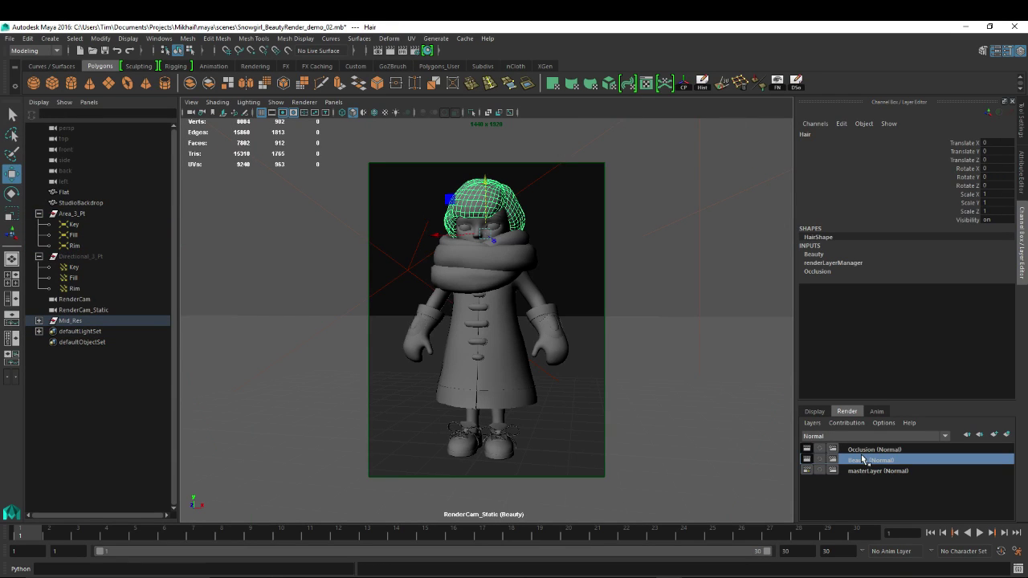
click(872, 471)
click(869, 461)
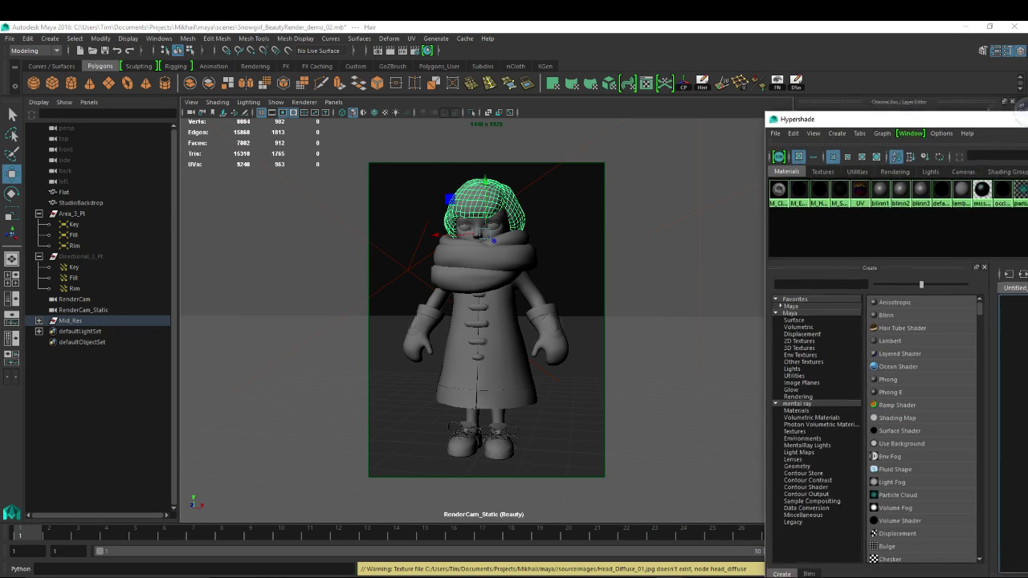
- Place the Hypershade window beside the character, return to the persp view and frame the Hair mesh
drag(1004, 115, 820, 118)
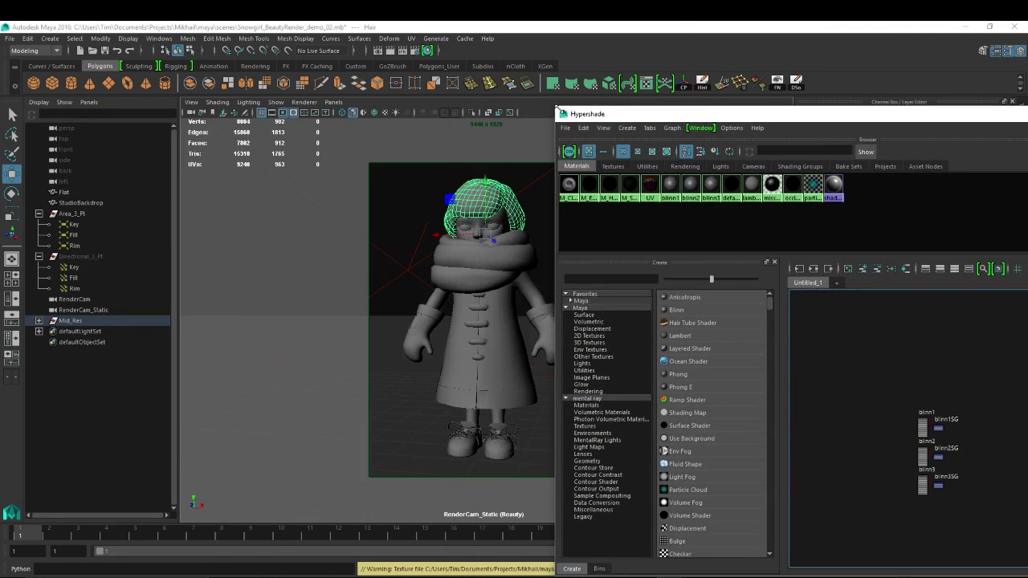
drag(611, 113, 694, 126)
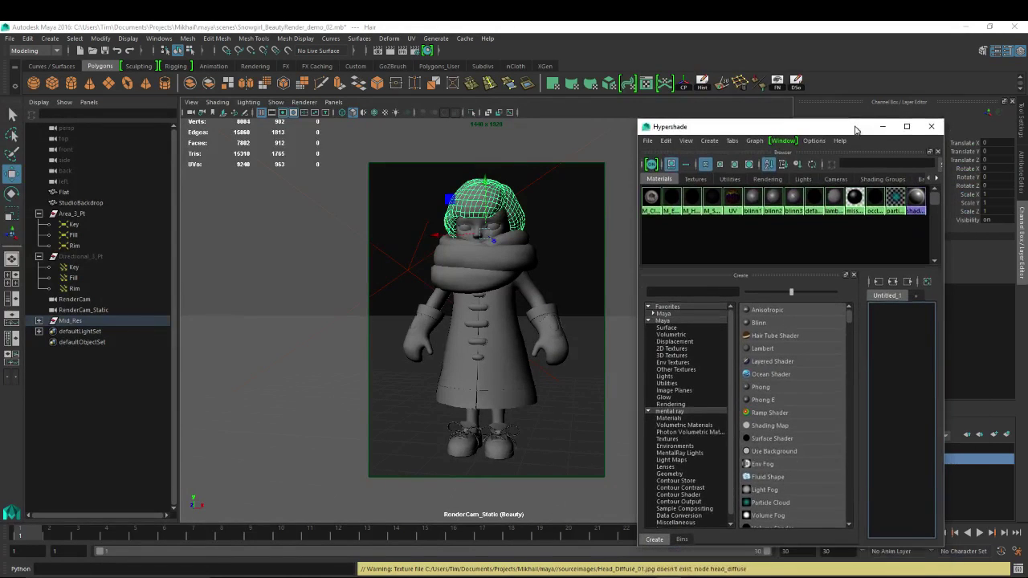
key(space)
click(493, 207)
key(f)
alt+drag(493, 191, 462, 318)
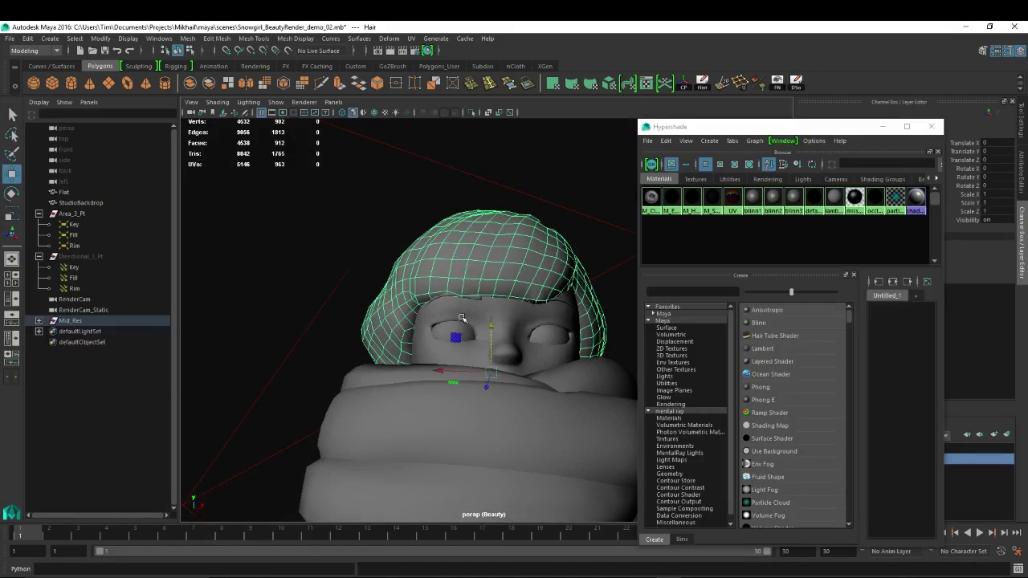
- Add the eyebrows and scarf to the Hair selection and assign the M_Hair_Scarf material to all of them
click(486, 303)
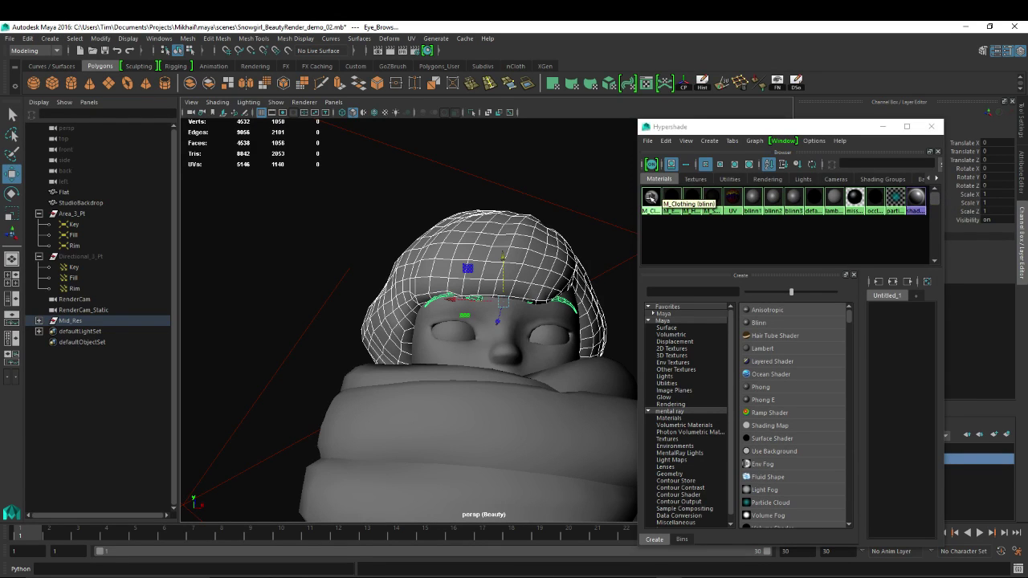
scroll(518, 424, down, 3)
click(518, 424)
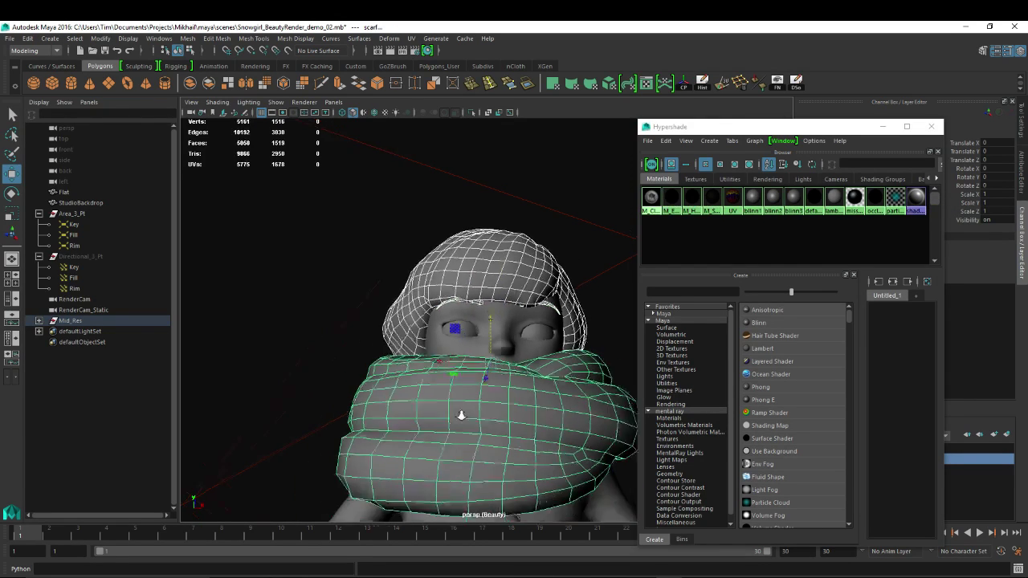
scroll(459, 415, down, 3)
scroll(412, 283, up, 1)
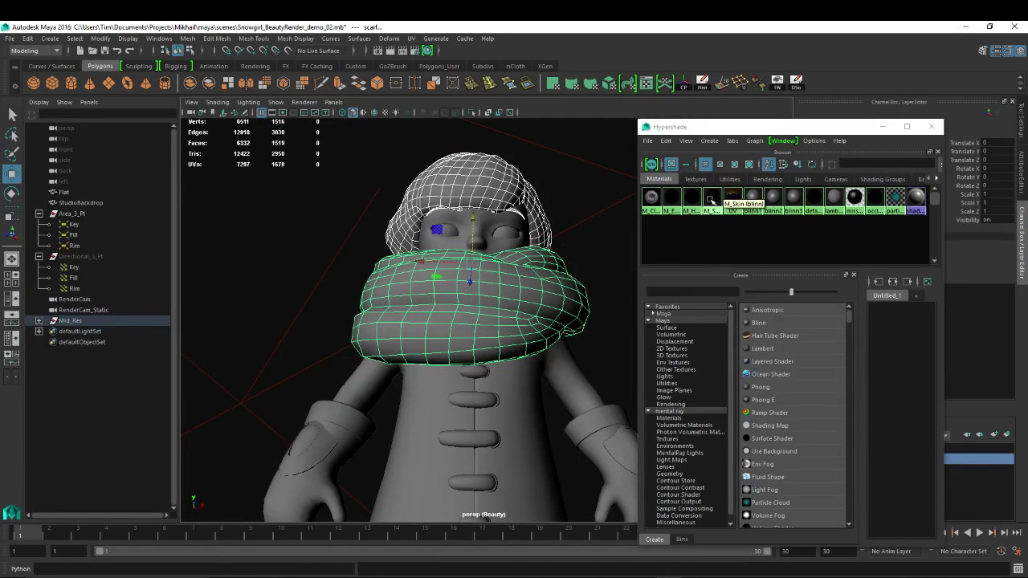
right_drag(692, 199, 697, 185)
- Inspect the M_Hair_Scarf material and relink the head_diffuse texture to Head_D.jpg in the sourceimages folder
double_click(693, 198)
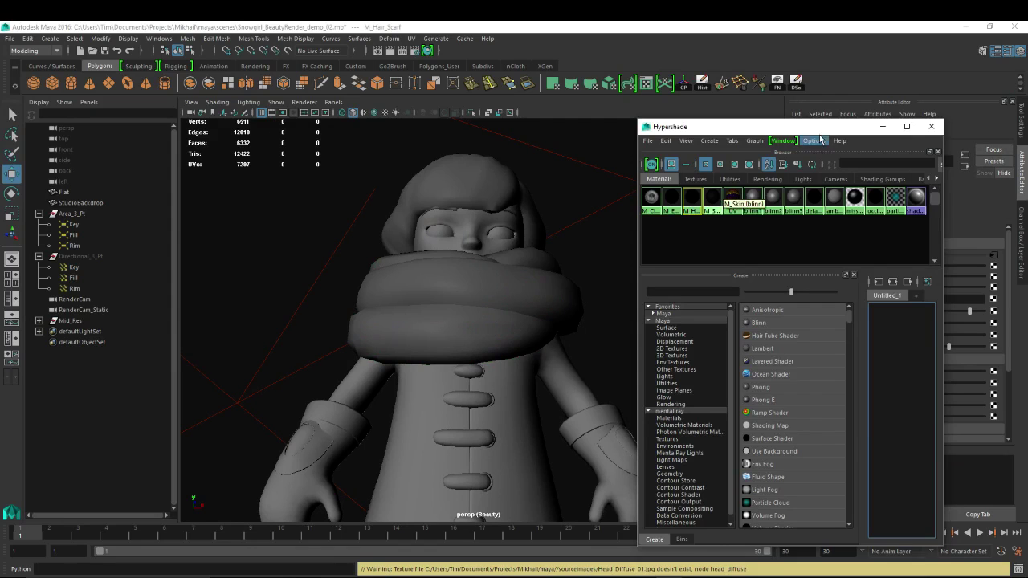
drag(787, 135, 537, 122)
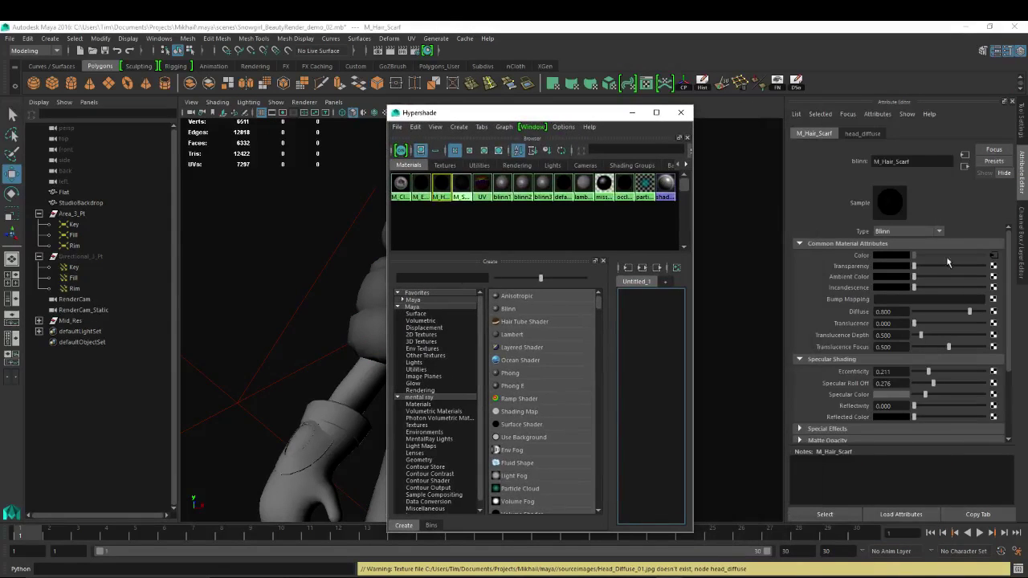
click(454, 164)
click(448, 199)
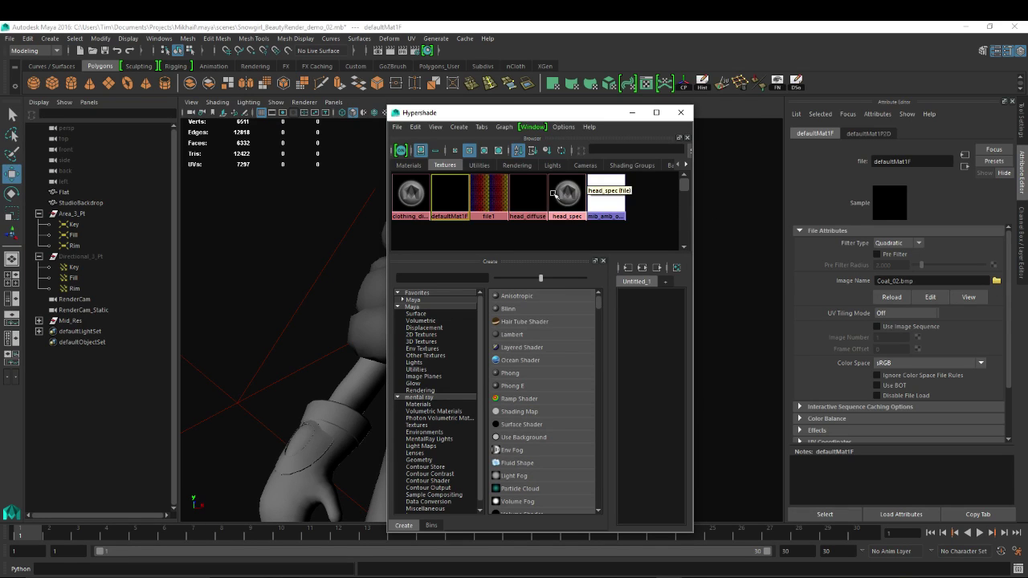
click(522, 195)
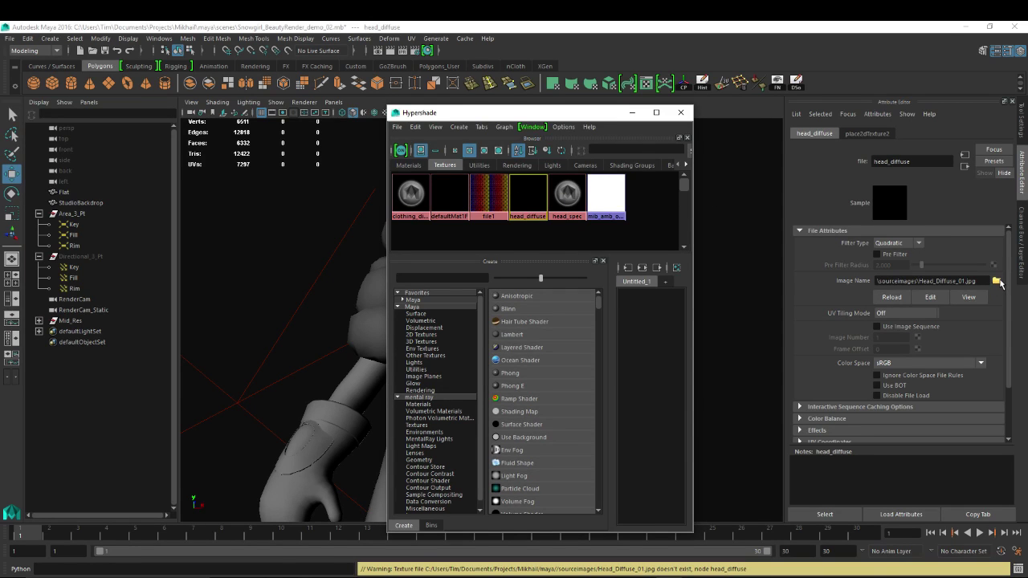
click(997, 281)
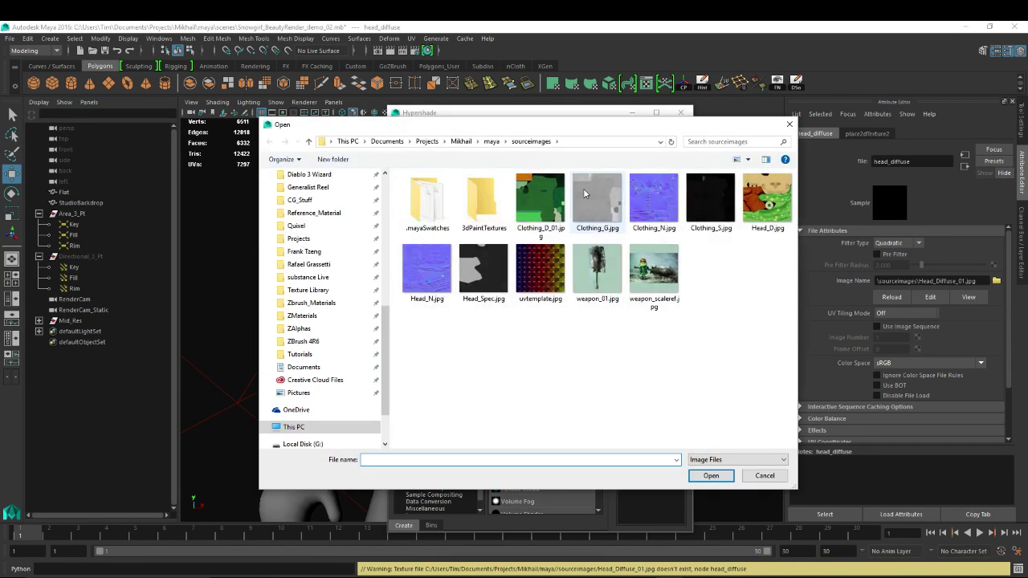
drag(574, 126, 636, 198)
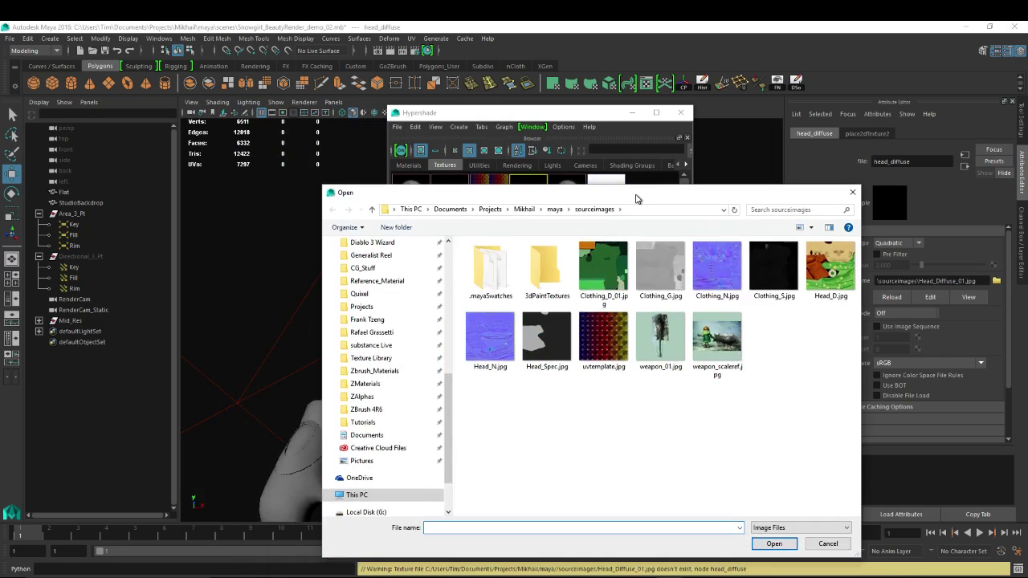
double_click(831, 266)
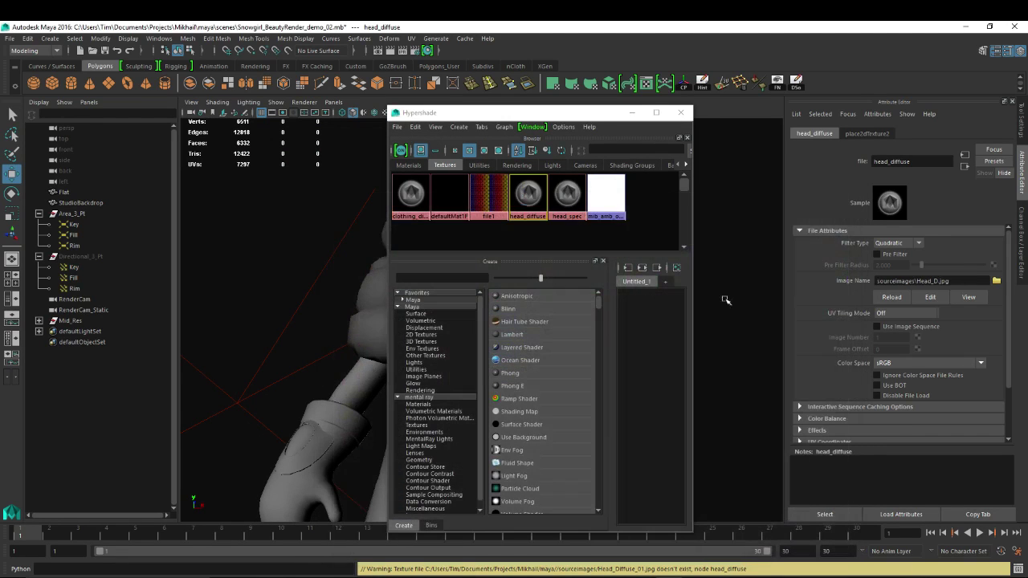
- Load Head_Spec.jpg from the sourceimages folder as the image of the head_spec texture
click(567, 195)
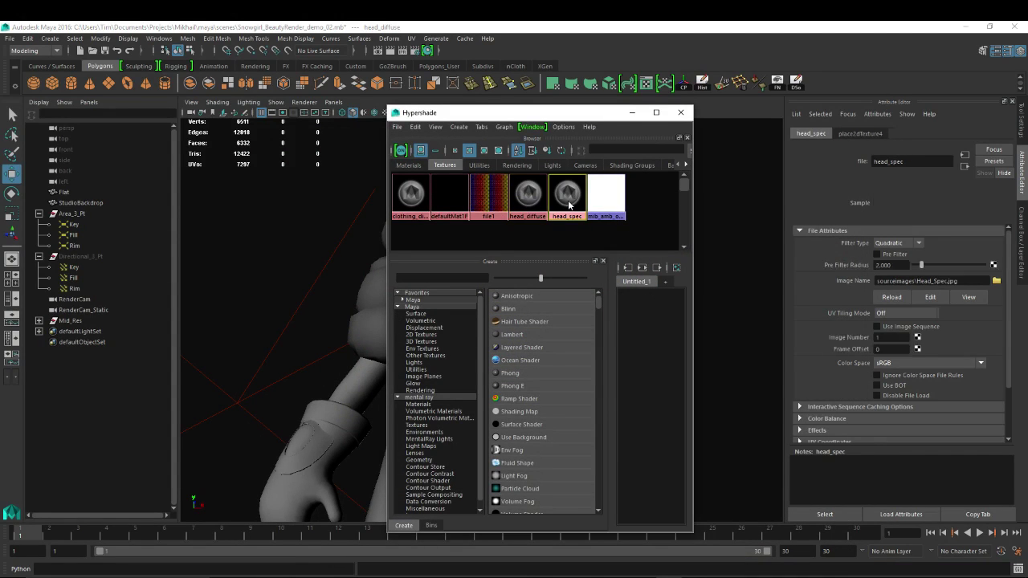
click(997, 280)
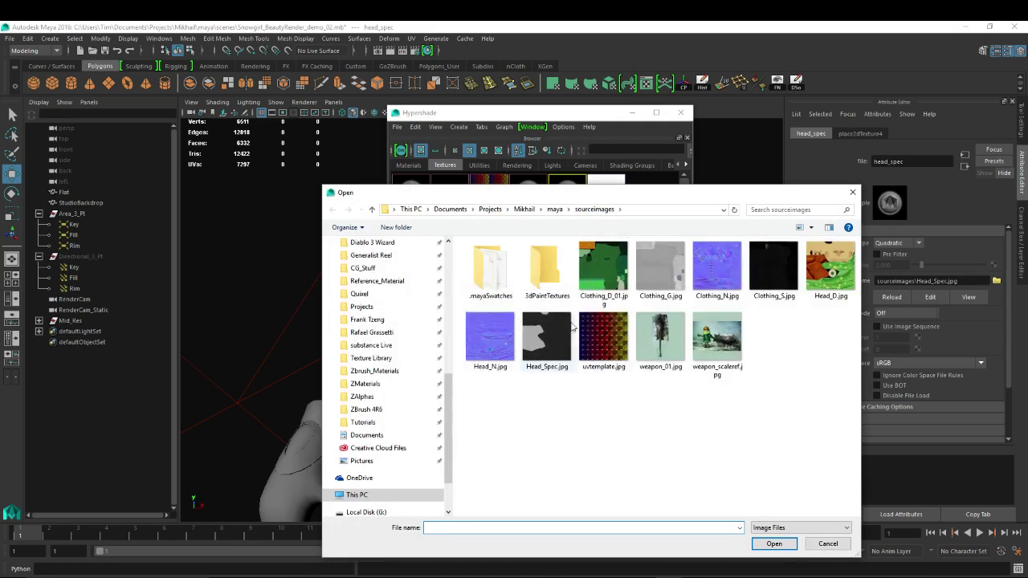
double_click(547, 337)
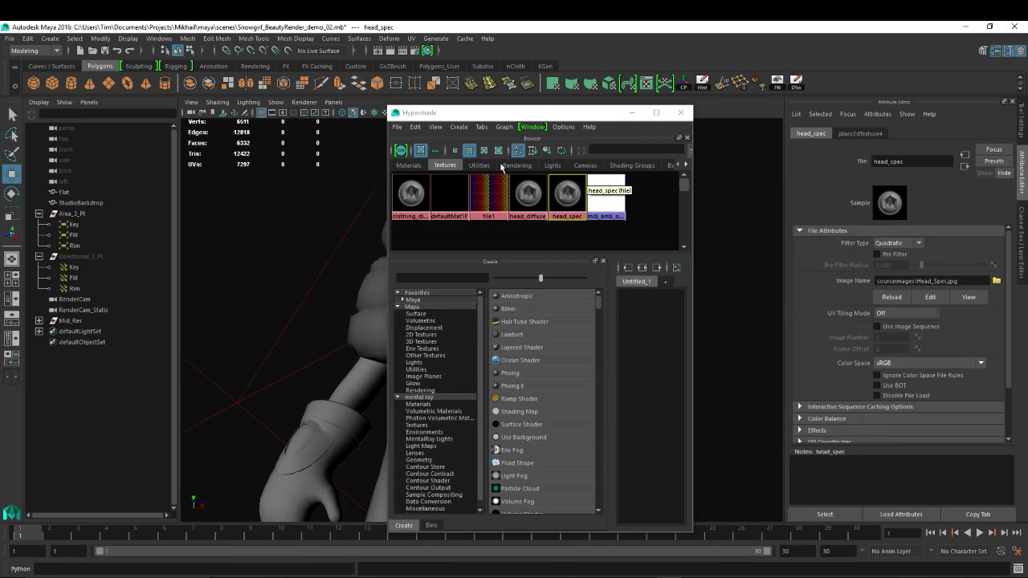
- Load Clothing_D_01.jpg from the sourceimages folder as the image of the clothing_diffuse texture and put the Hypershade window away
click(412, 196)
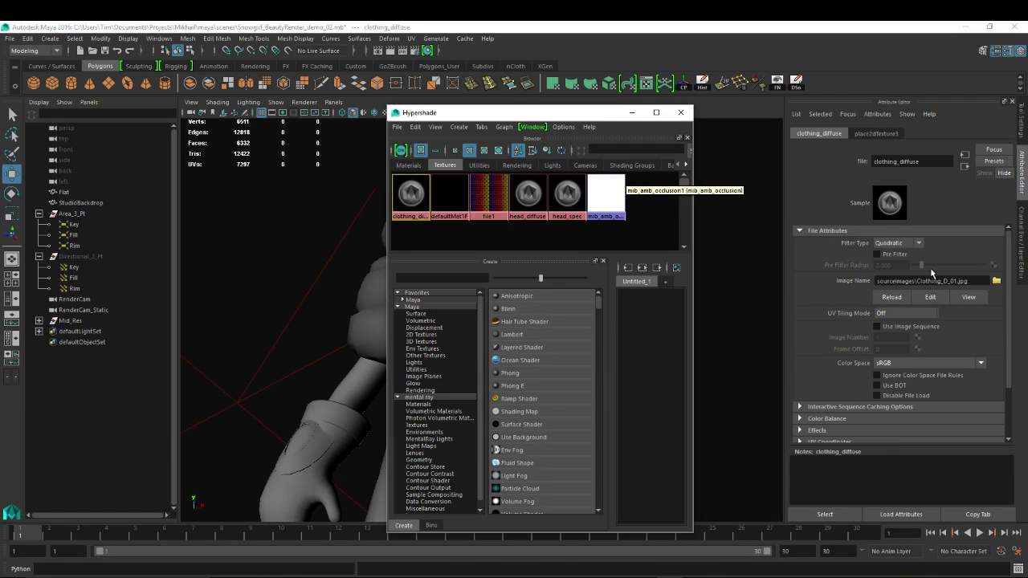
click(996, 280)
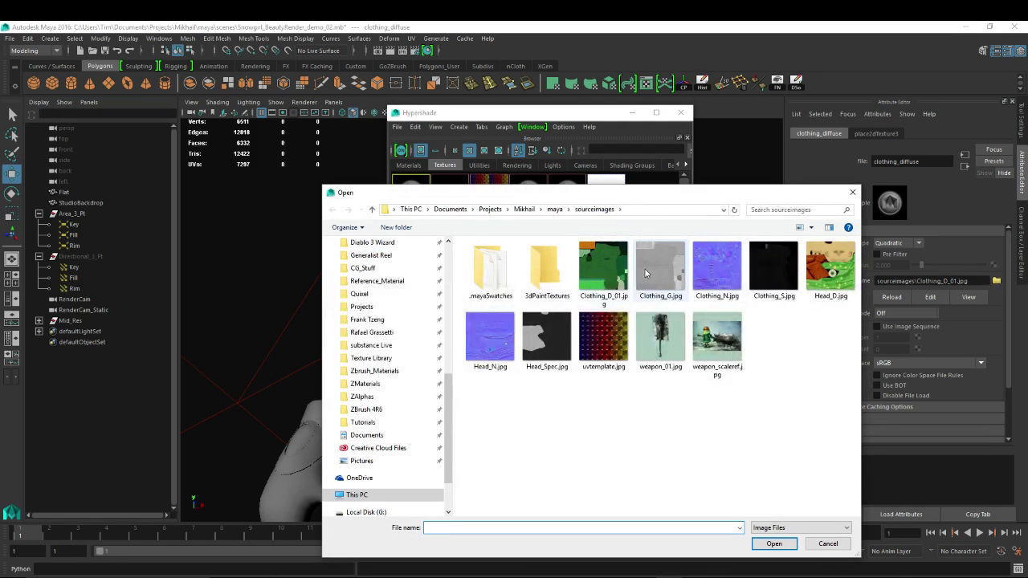
double_click(614, 276)
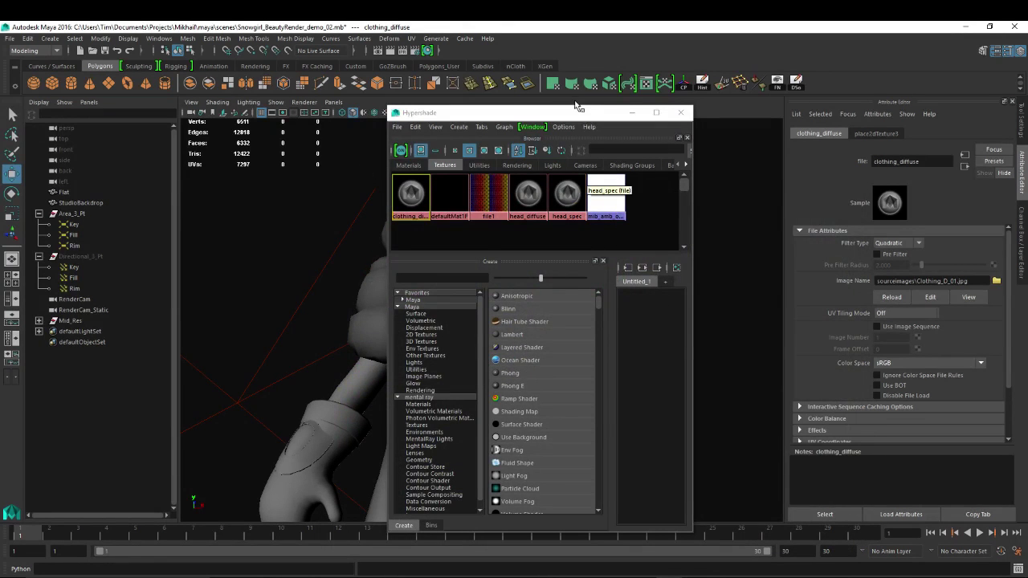
drag(544, 118, 806, 119)
click(947, 112)
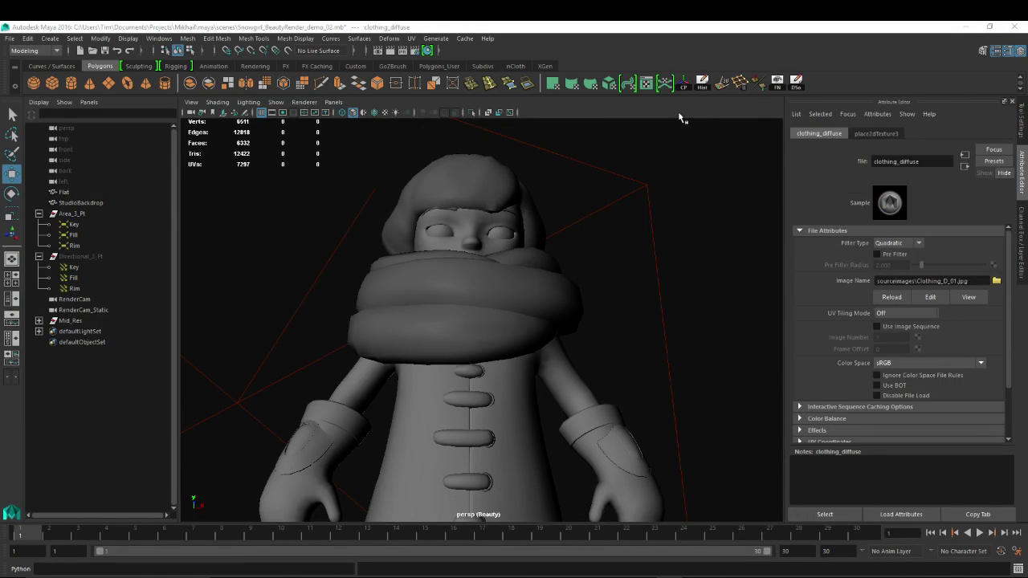
- Select the Hair mesh, turn on textured shading in the persp view and look over the hair and scarf
click(474, 179)
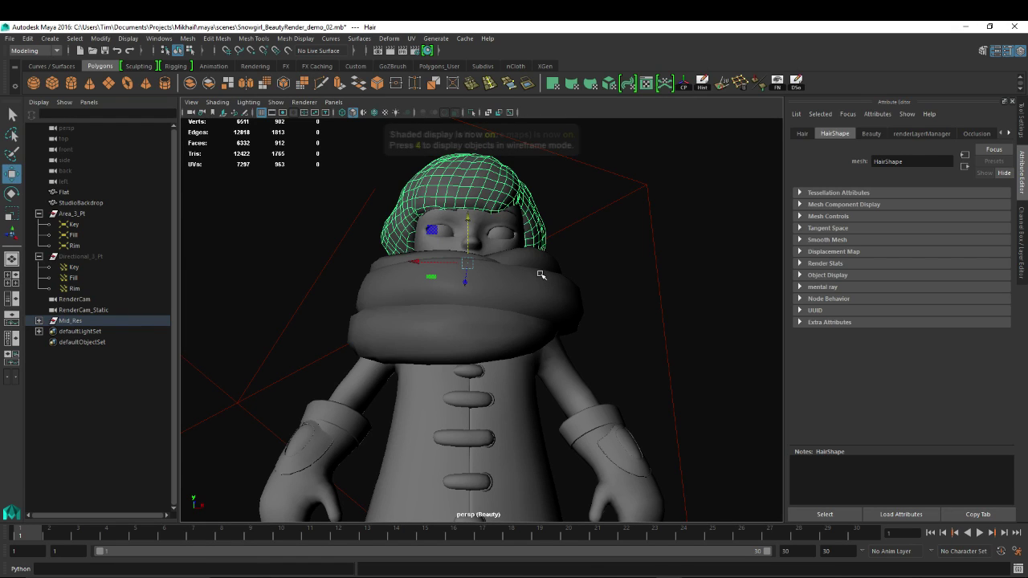
key(6)
alt+drag(544, 262, 512, 259)
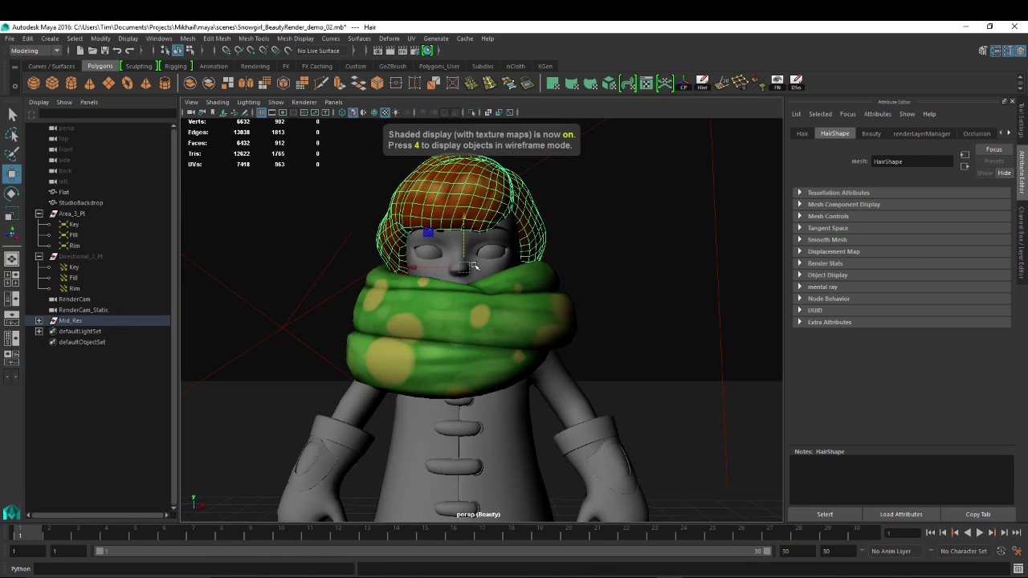
- Assign the M_Skin material to the Face mesh and the eye material to both the left and right eyes
click(477, 268)
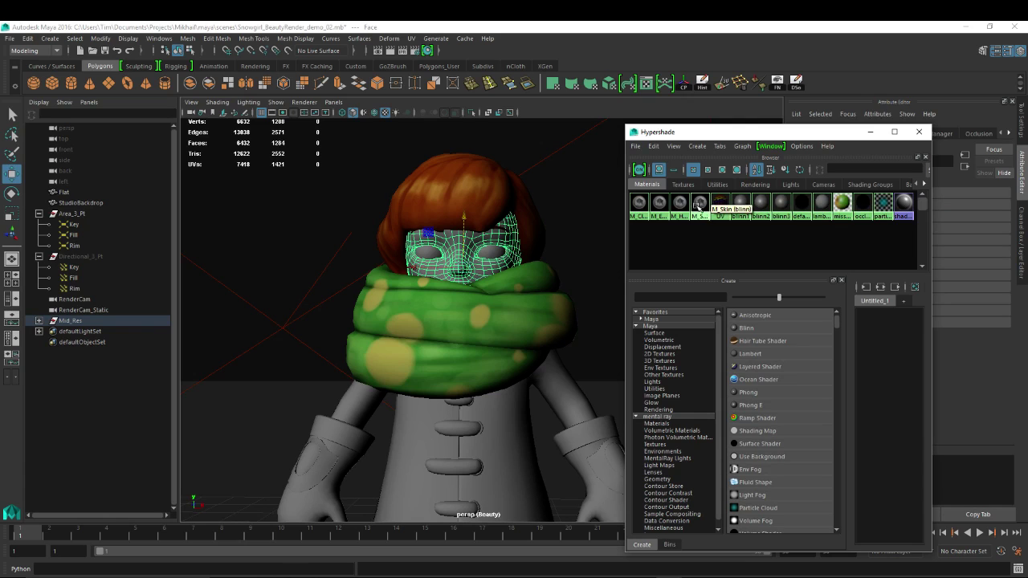
right_drag(697, 204, 606, 190)
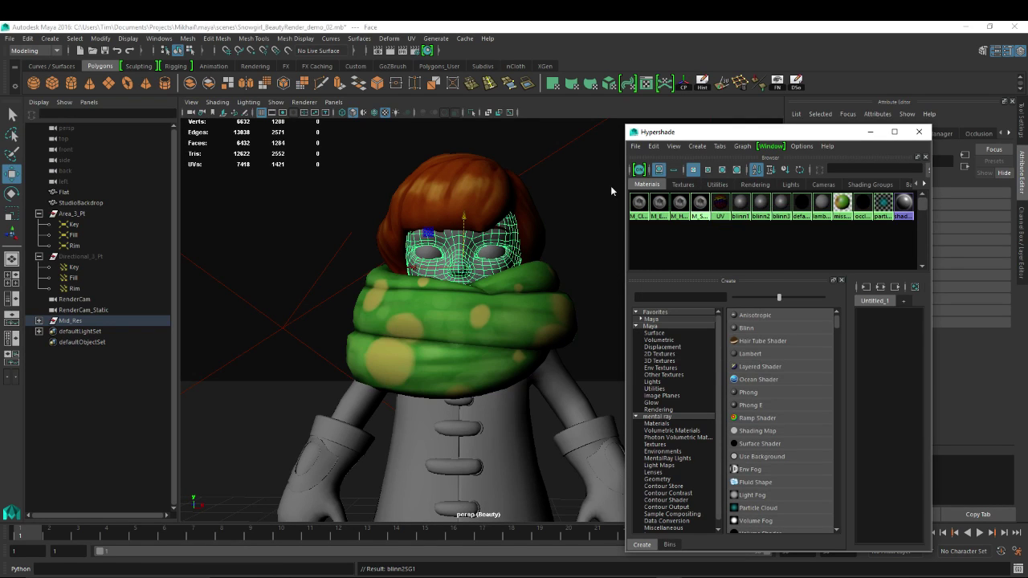
click(491, 252)
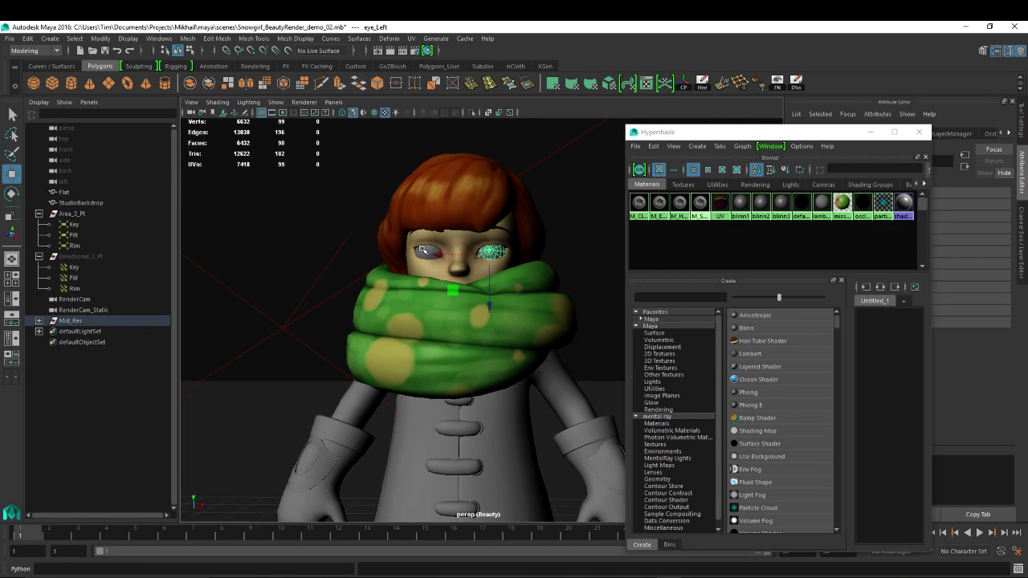
shift+click(429, 252)
right_drag(660, 204, 595, 186)
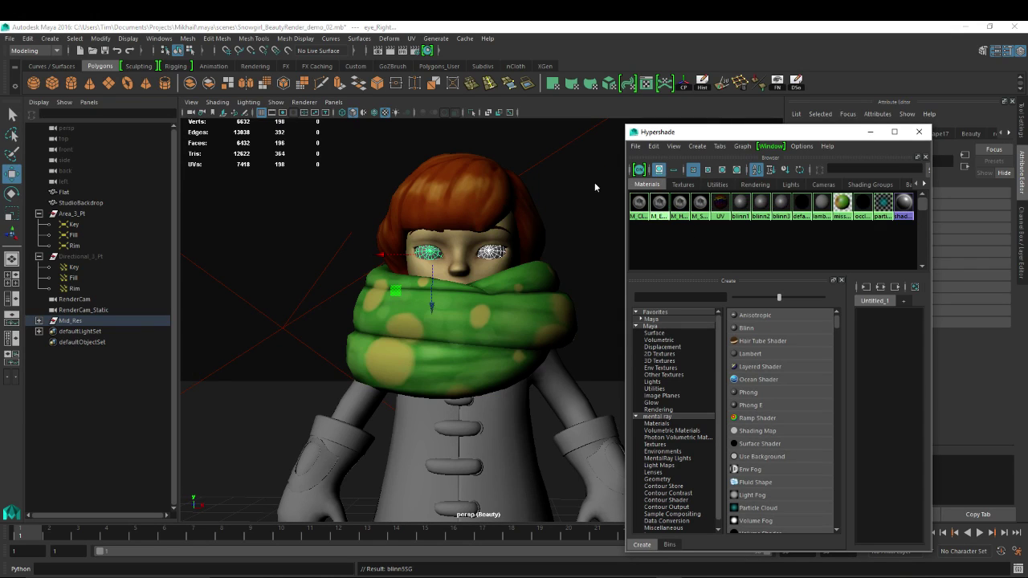
- Select the coat, both gloves and the coat clasps together
click(522, 481)
alt+right_drag(521, 480, 366, 352)
shift+click(366, 352)
shift+click(474, 320)
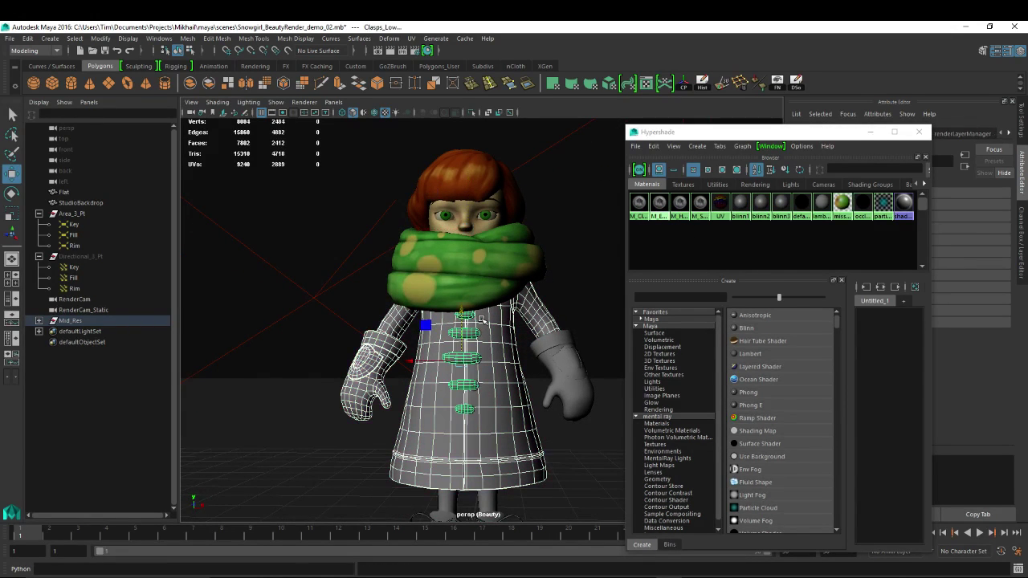
shift+click(556, 368)
- Add the legs, shoes, laces and clasp holes to the clothing selection and assign the M_Clothing material to all of them
alt+middle_drag(556, 367, 501, 171)
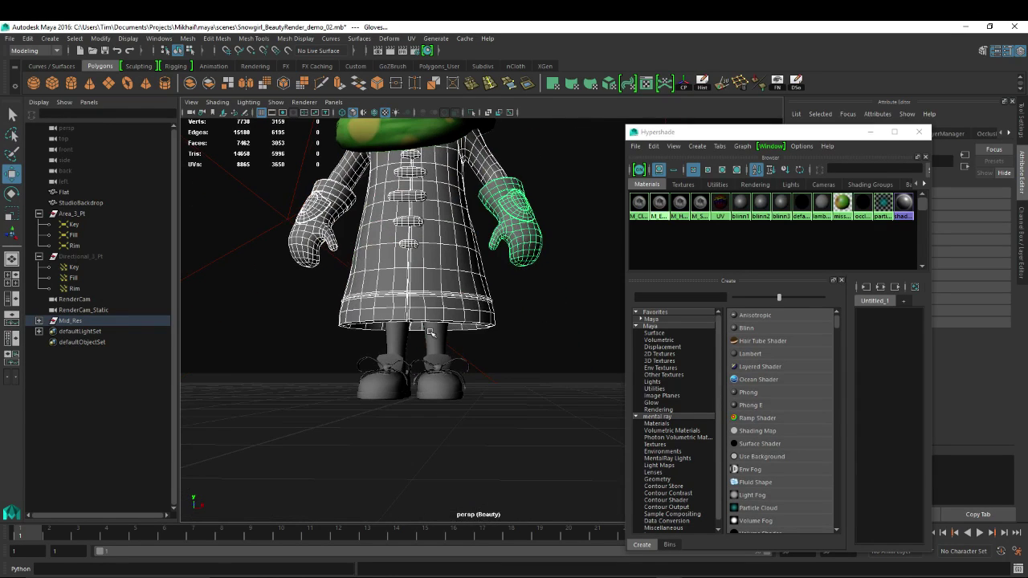
shift+click(385, 342)
shift+click(393, 361)
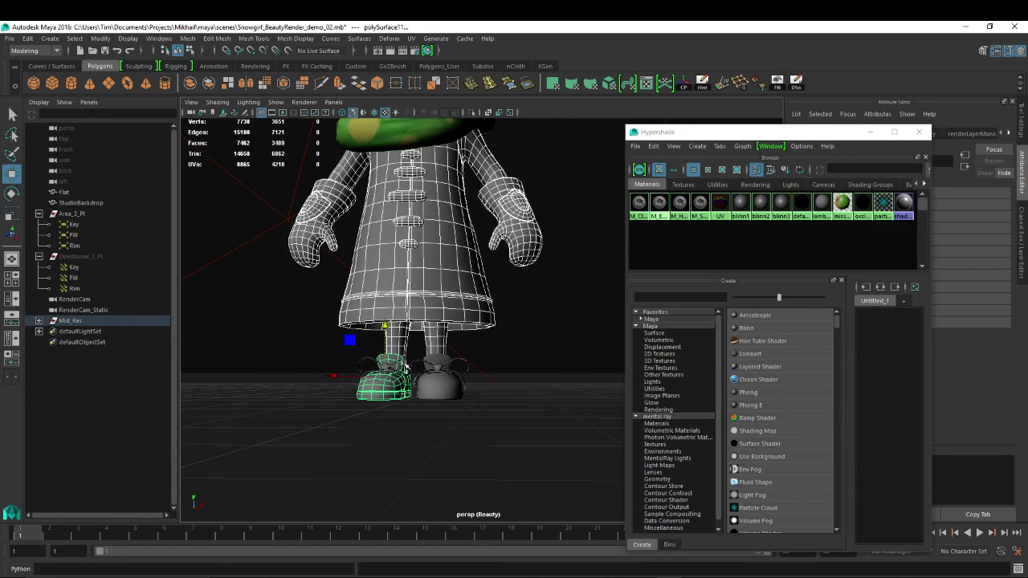
shift+click(434, 360)
shift+click(434, 382)
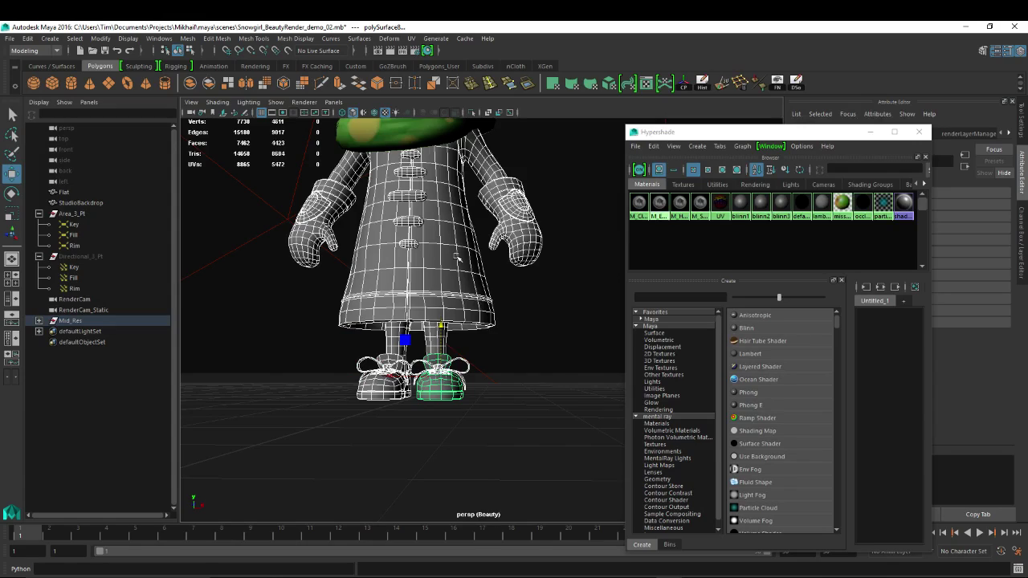
alt+middle_drag(456, 257, 451, 298)
scroll(420, 338, up, 6)
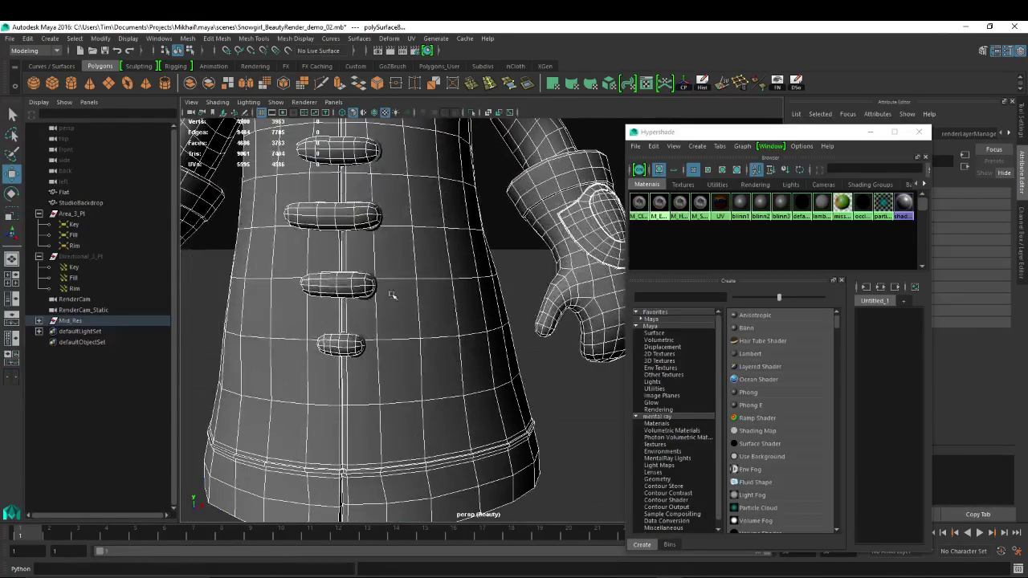
click(381, 283)
scroll(386, 287, down, 8)
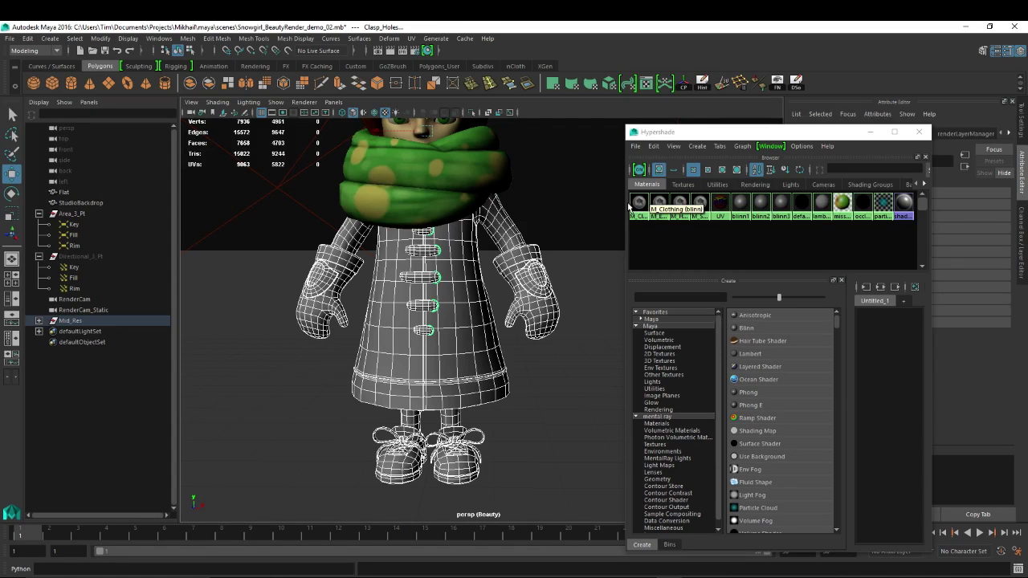
right_drag(640, 201, 474, 199)
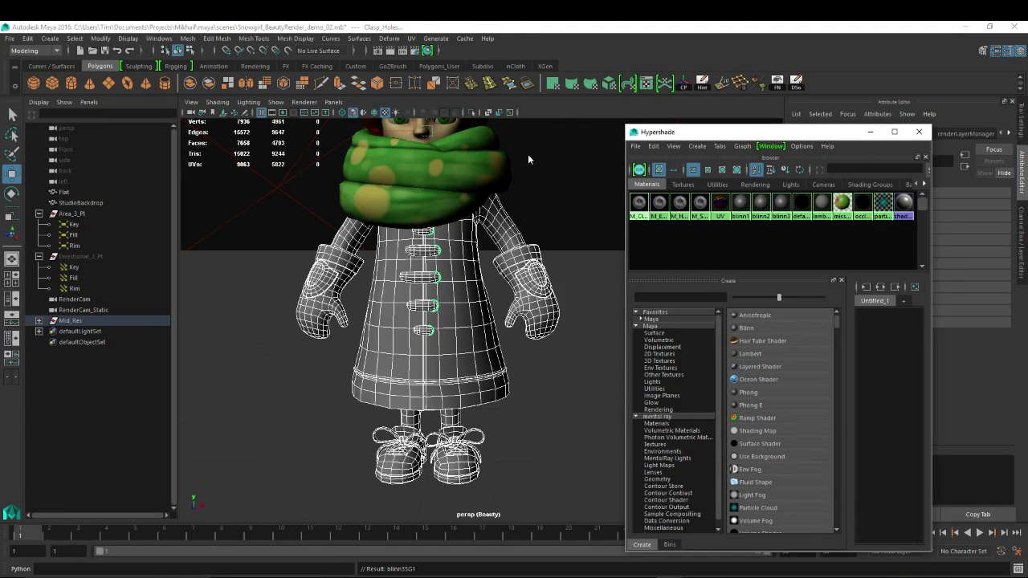
- Check the textured character from a higher angle, switch from Photoshop back to Maya and save the scene
alt+drag(528, 155, 568, 290)
alt+right_drag(567, 291, 490, 292)
click(559, 329)
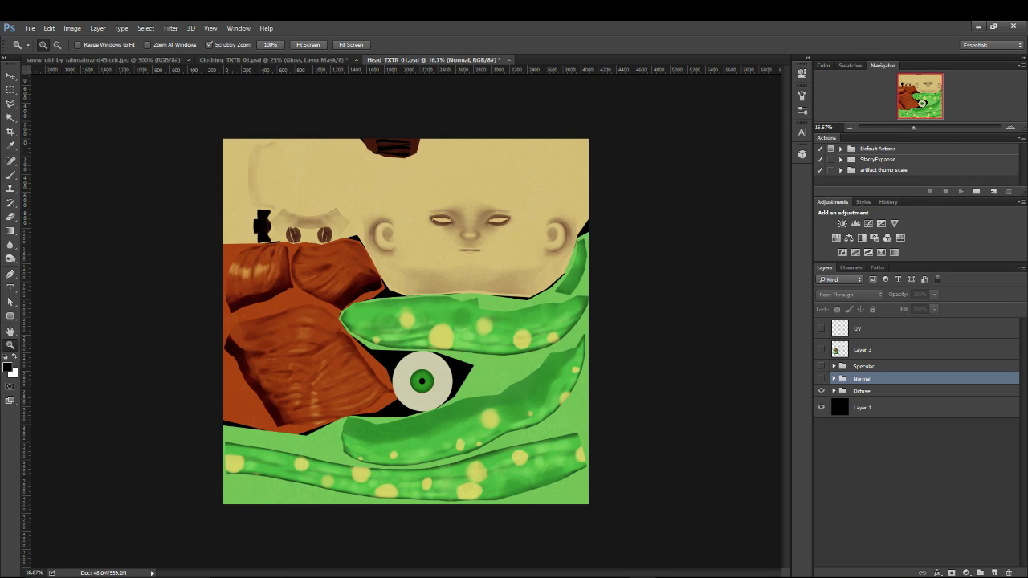
click(982, 27)
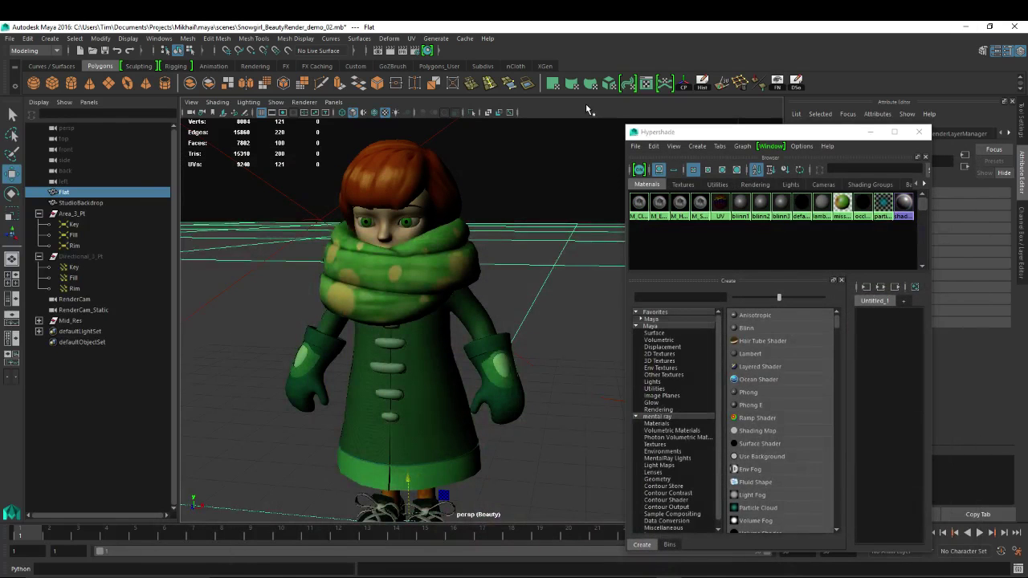
key(ctrl+s)
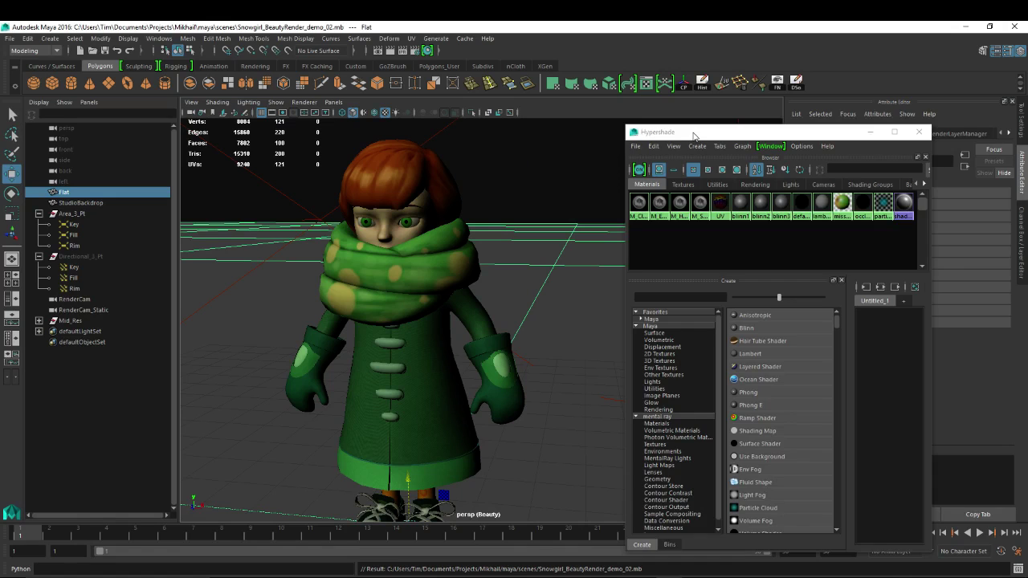
- Move the Hypershade window out of the way and look at the character through RenderCam
drag(694, 135, 1027, 88)
click(333, 102)
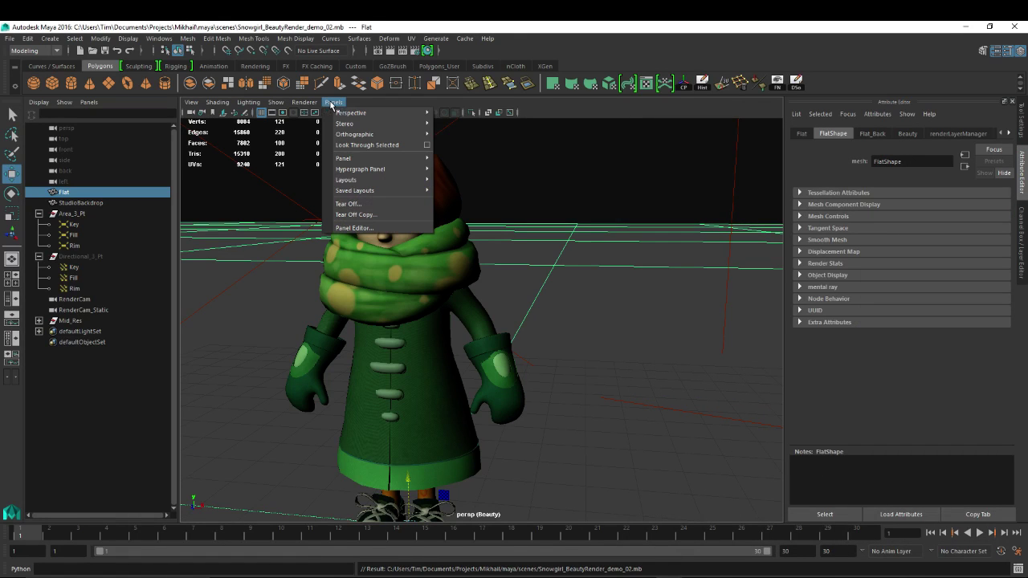
mouse_move(358, 115)
click(462, 113)
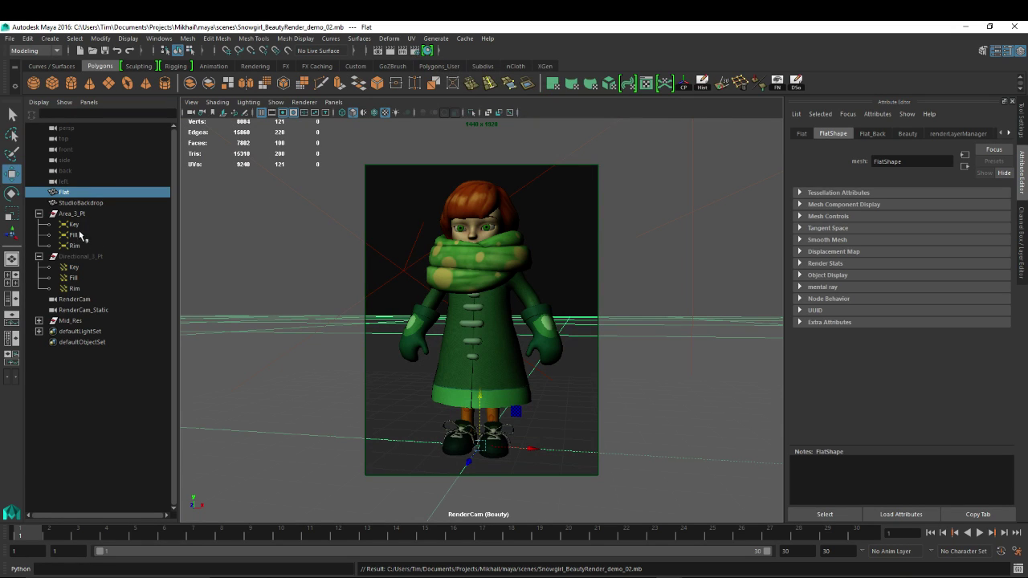
- Set the sampling filter to Gauss in the mental ray quality settings of the Beauty layer
click(415, 50)
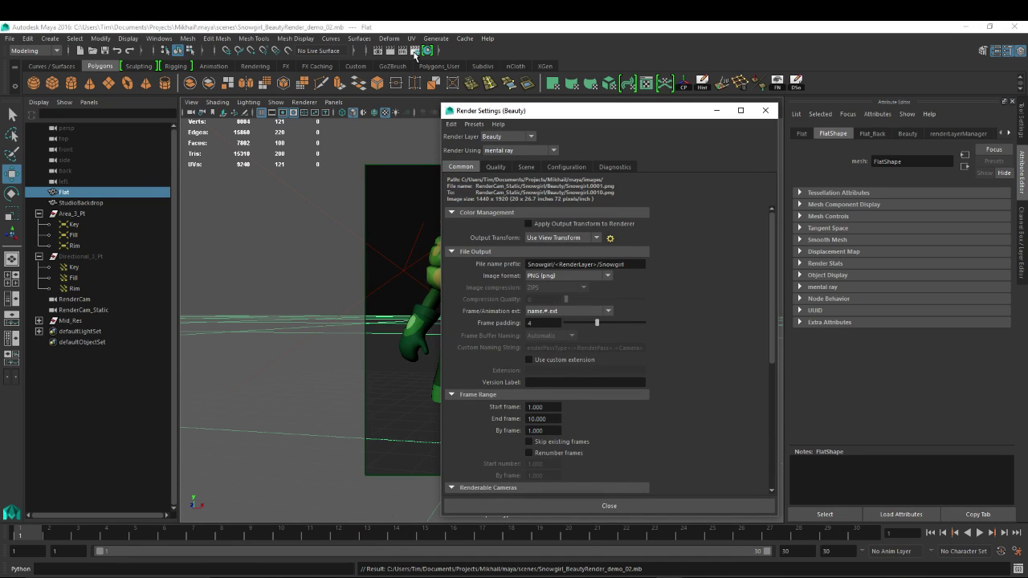
click(495, 168)
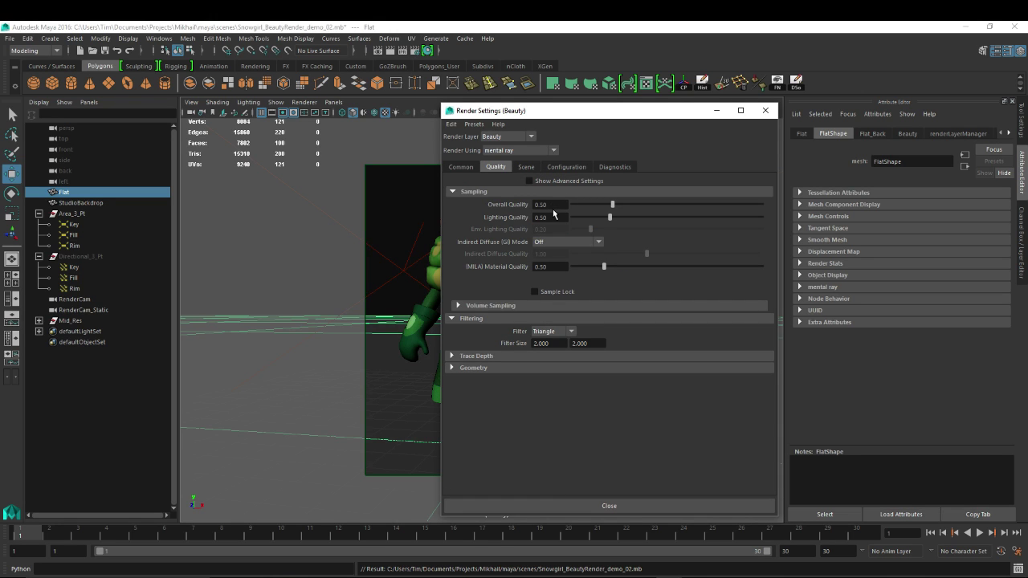
click(552, 331)
click(550, 367)
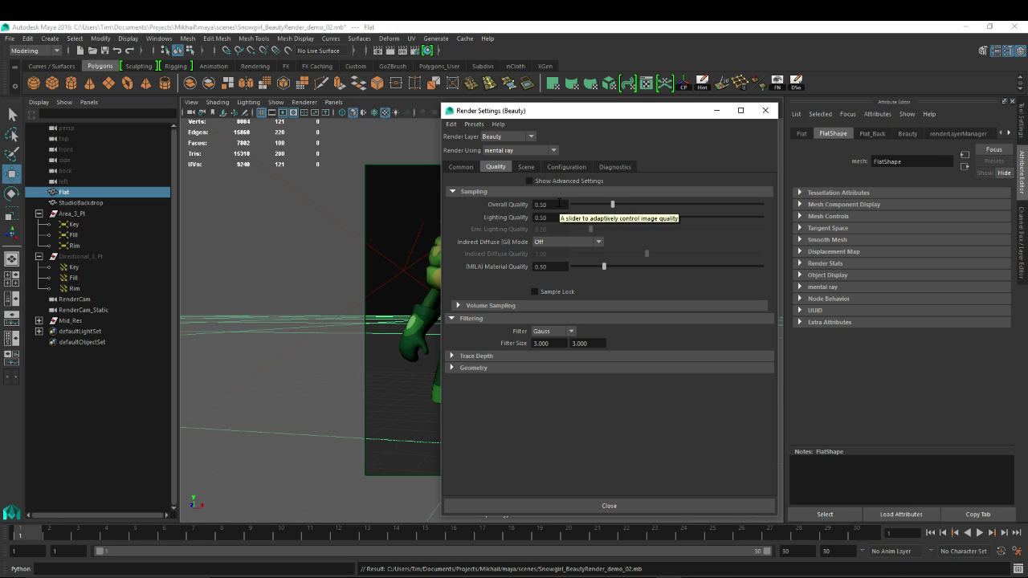
- Move the Render Settings window beside the character and render the current frame of the Beauty layer from RenderCam
drag(603, 110, 830, 157)
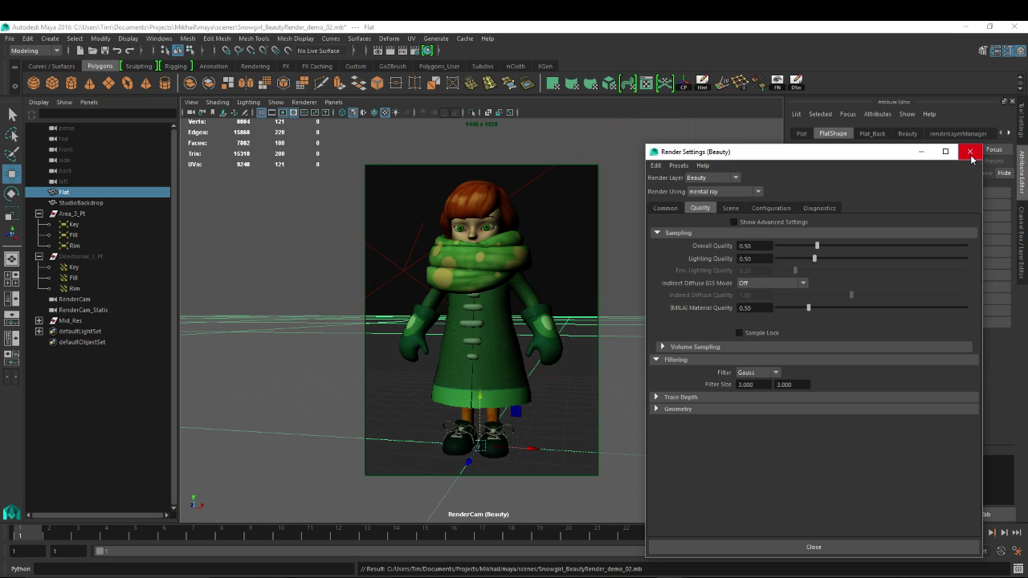
click(392, 51)
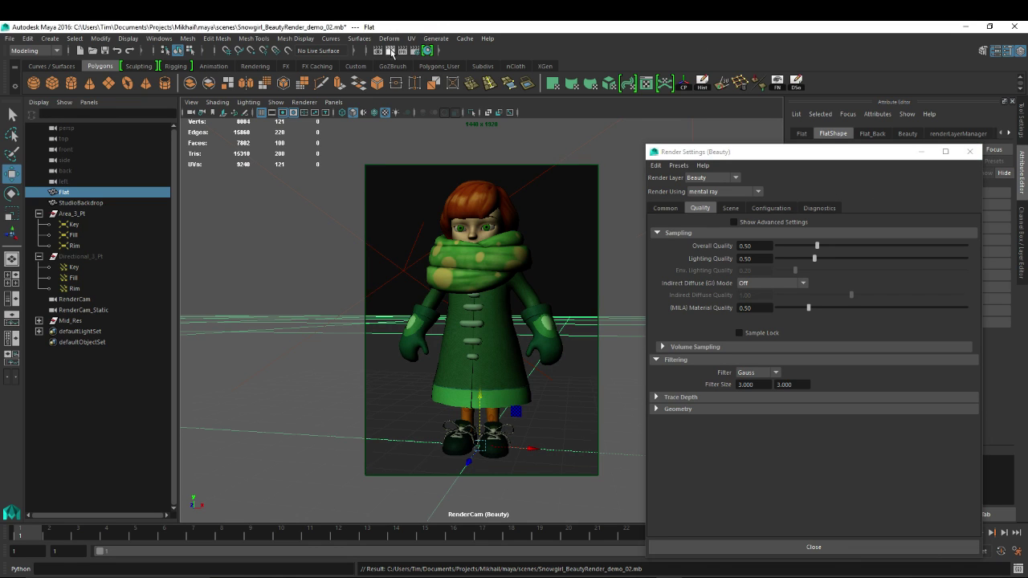